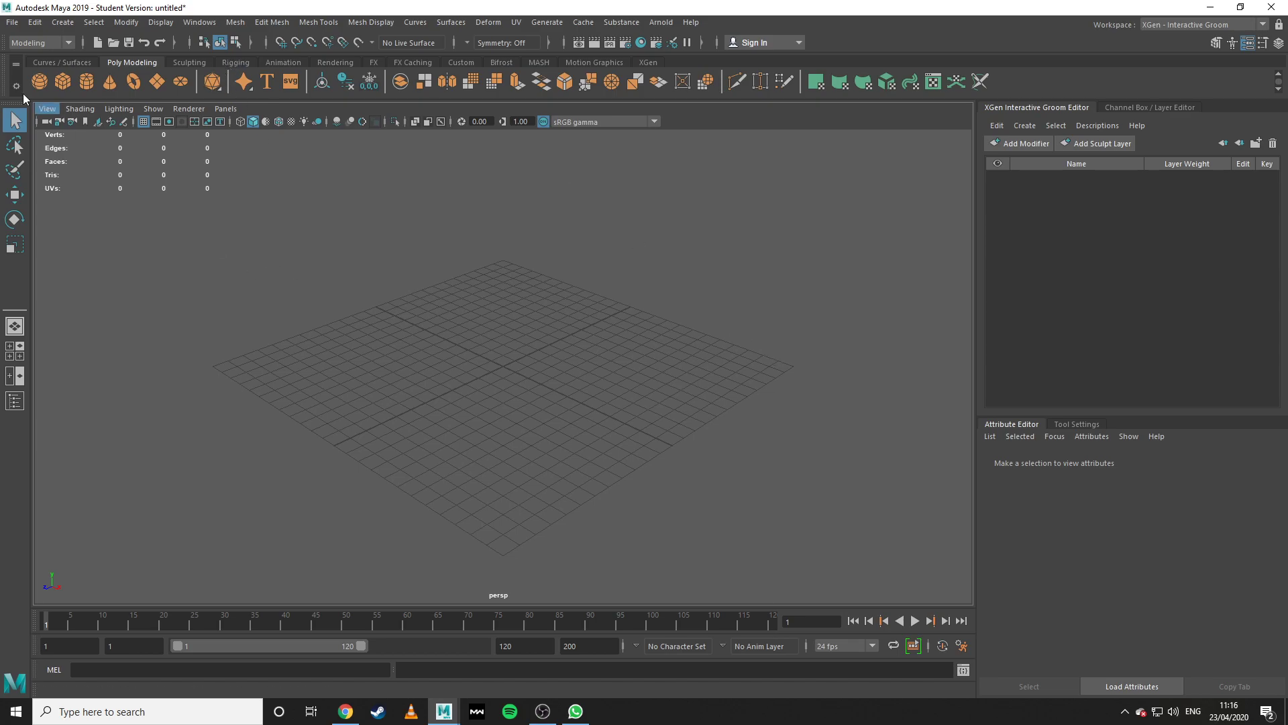
Create a polygon plane scaled uniformly to about 25.57 and raised about 1.9 units above the grid.
click(156, 81)
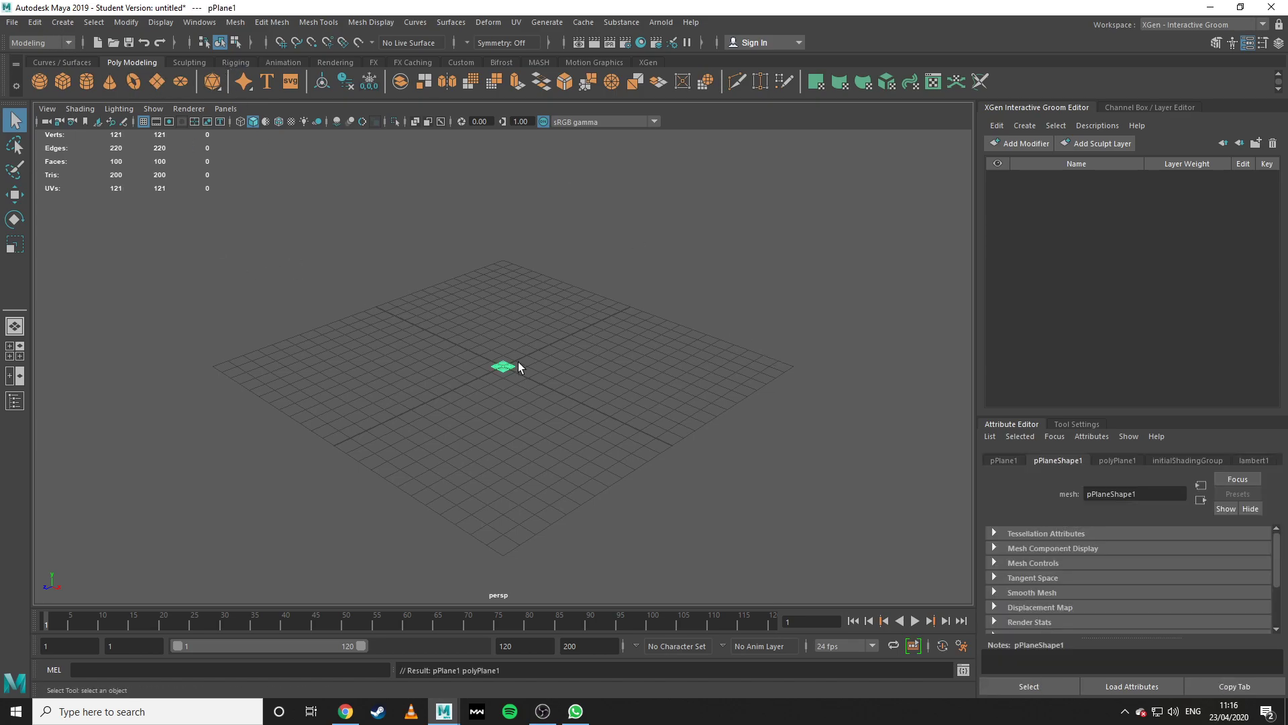
key(r)
drag(506, 369, 799, 431)
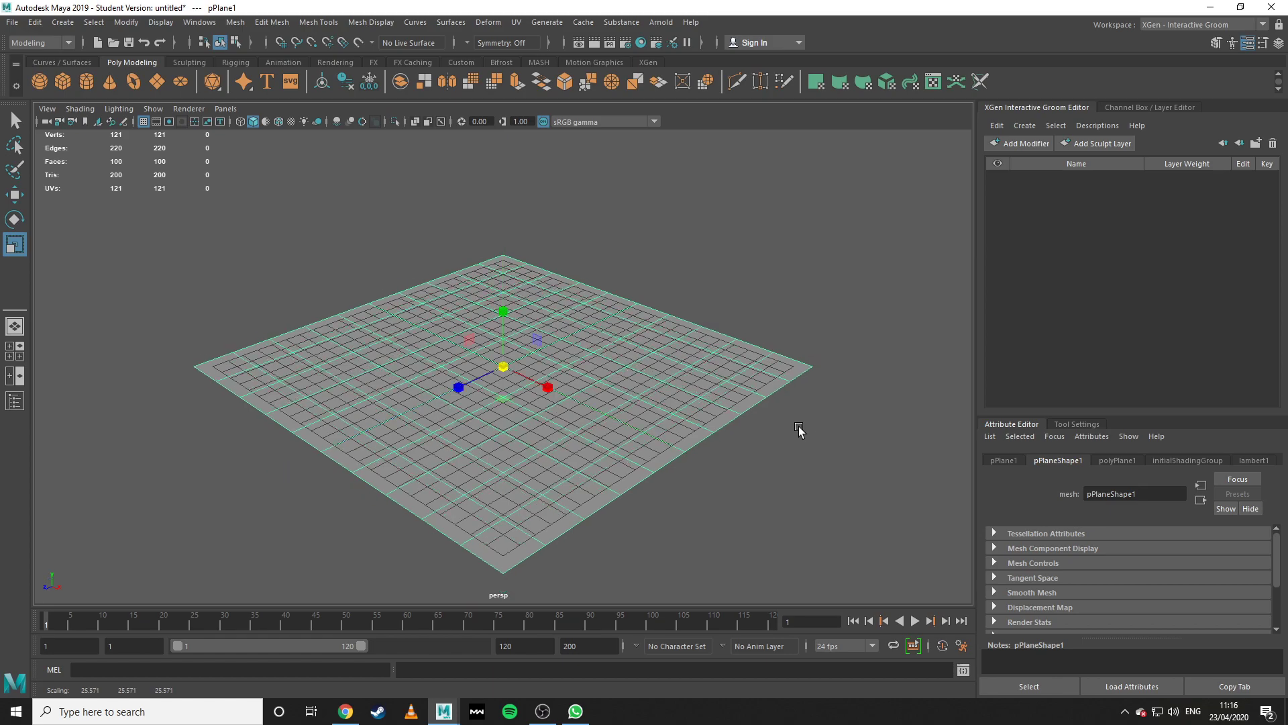
key(w)
alt+drag(536, 343, 745, 411)
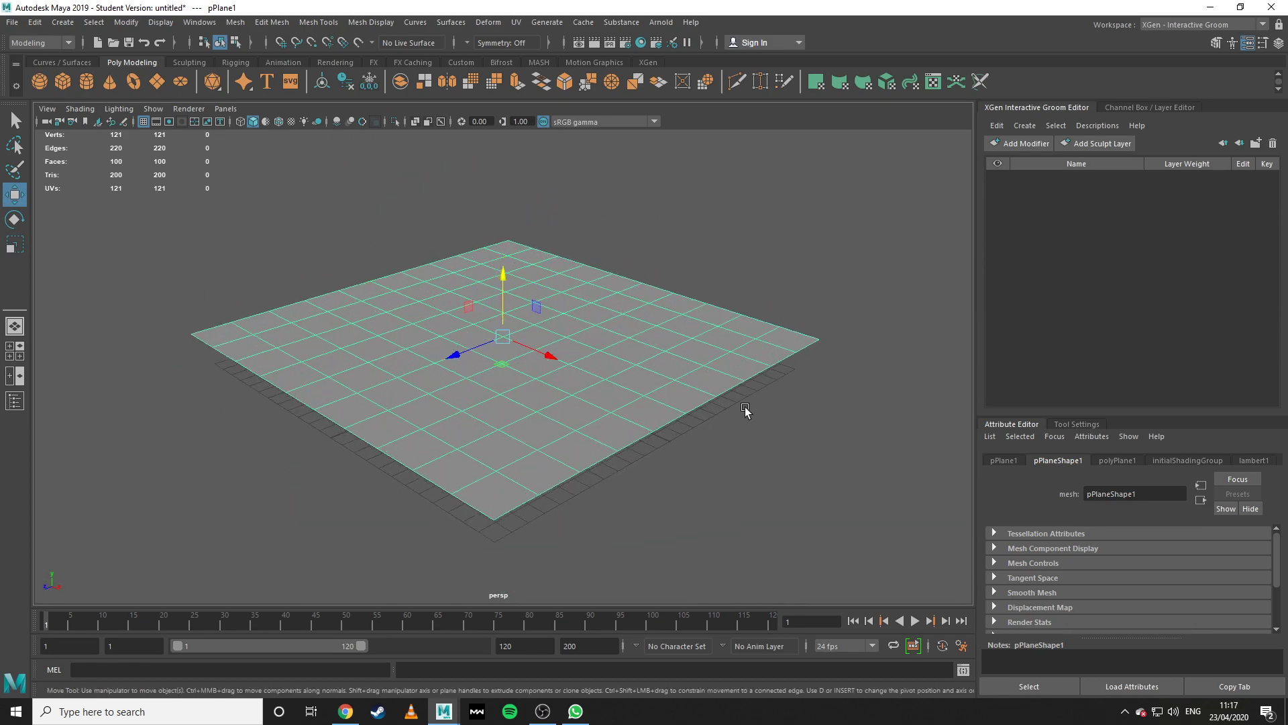
Switch the workspace to Maya Classic and back to XGen - Interactive Groom, and check its Channel Box and groom editor.
click(1154, 27)
click(1162, 39)
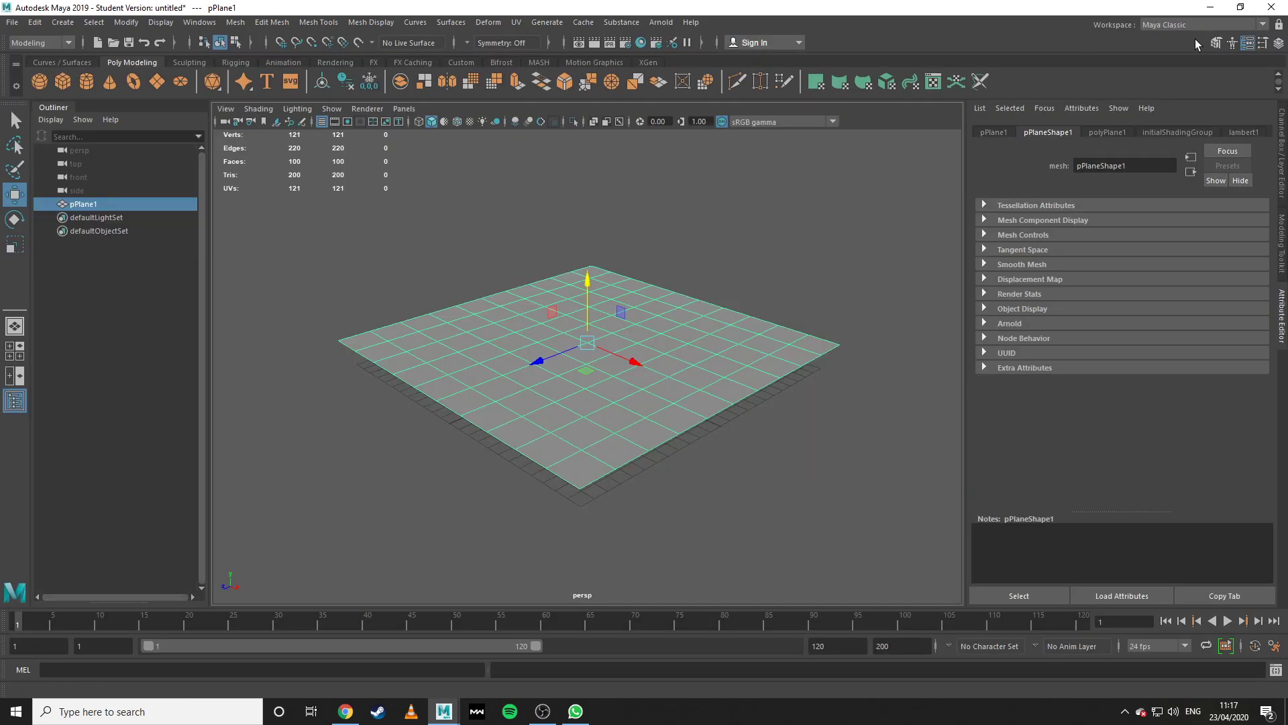
click(1165, 25)
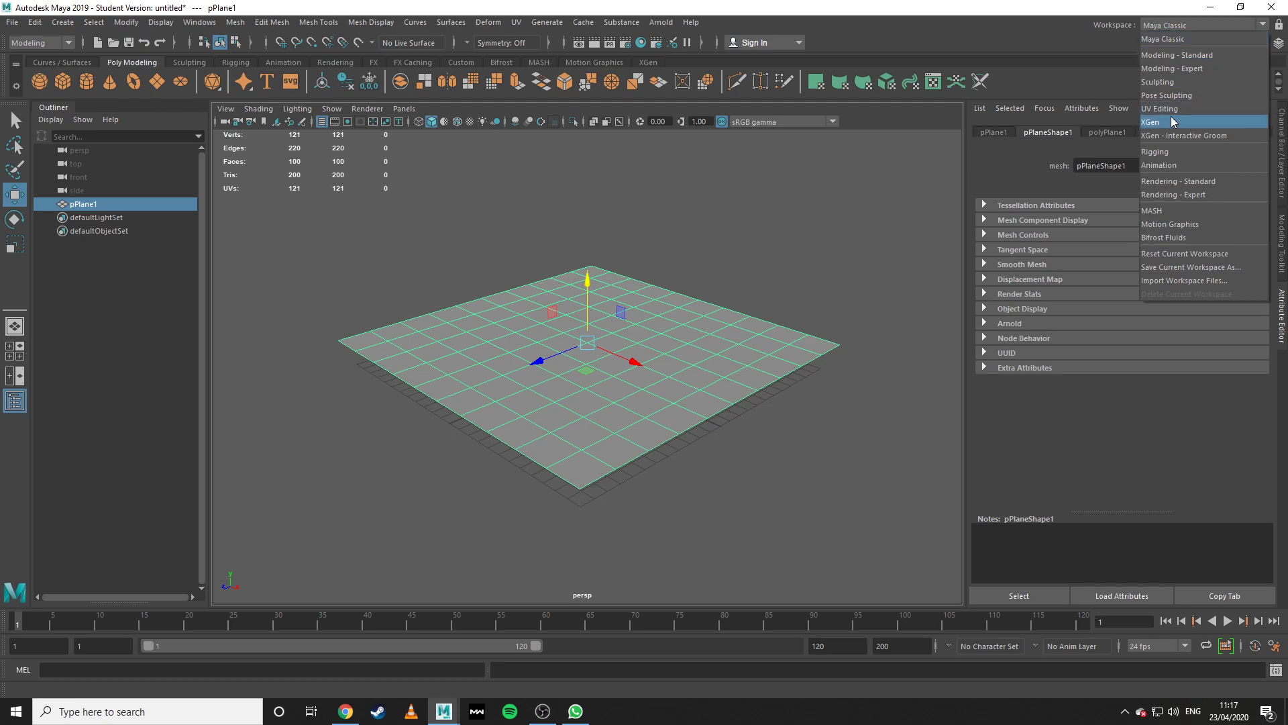
click(1230, 137)
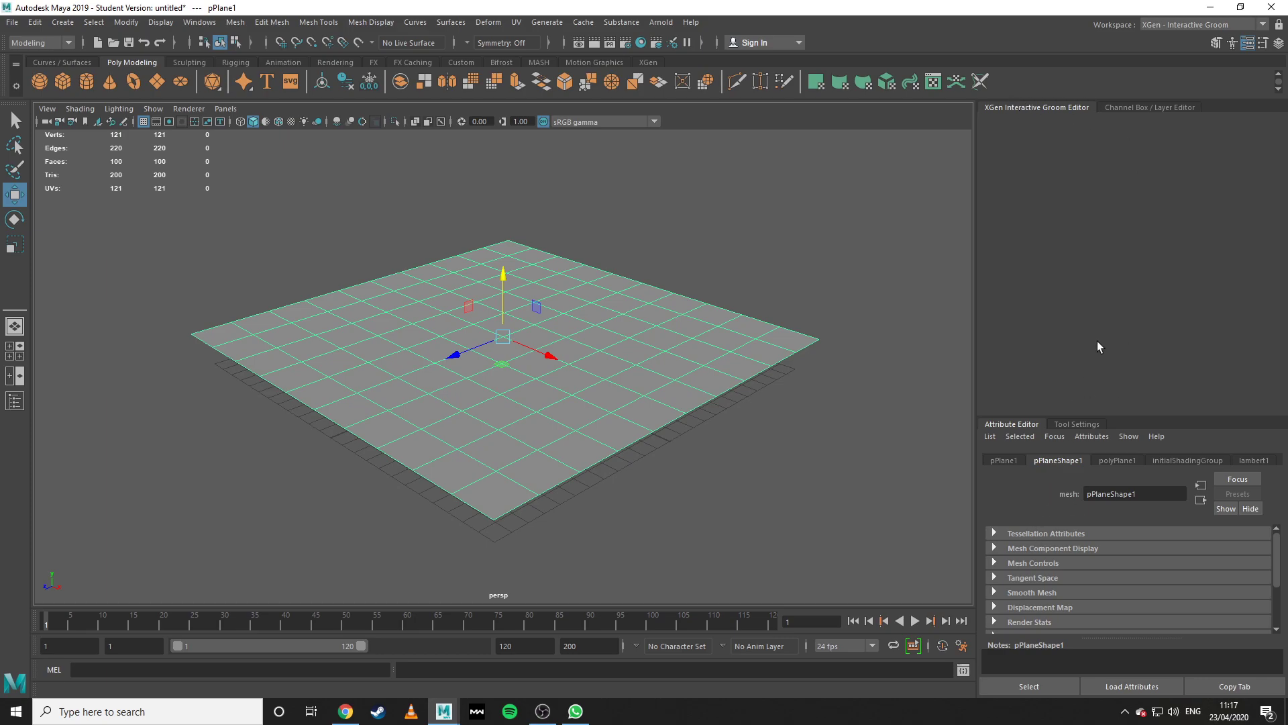
click(1130, 107)
click(1053, 106)
Create XGen interactive groom splines on the selected plane using the default settings.
alt+drag(775, 500, 777, 496)
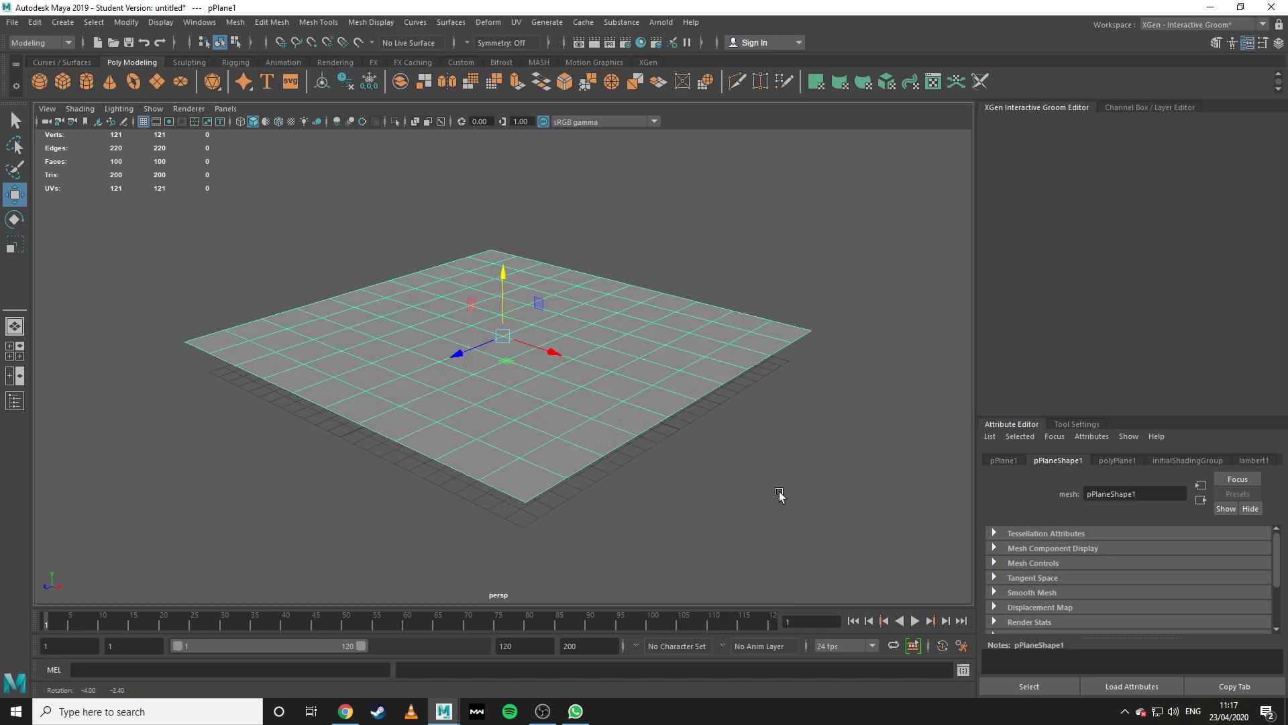
alt+drag(764, 397, 753, 498)
click(789, 483)
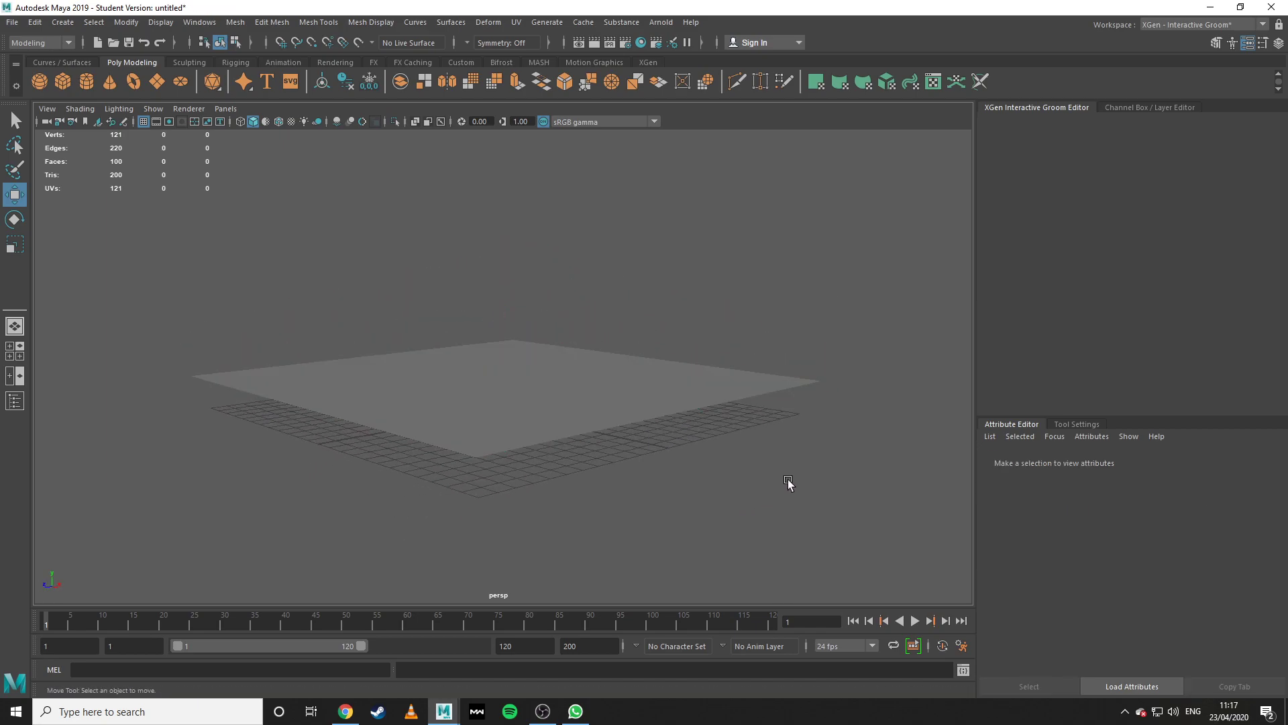
alt+drag(691, 451, 647, 483)
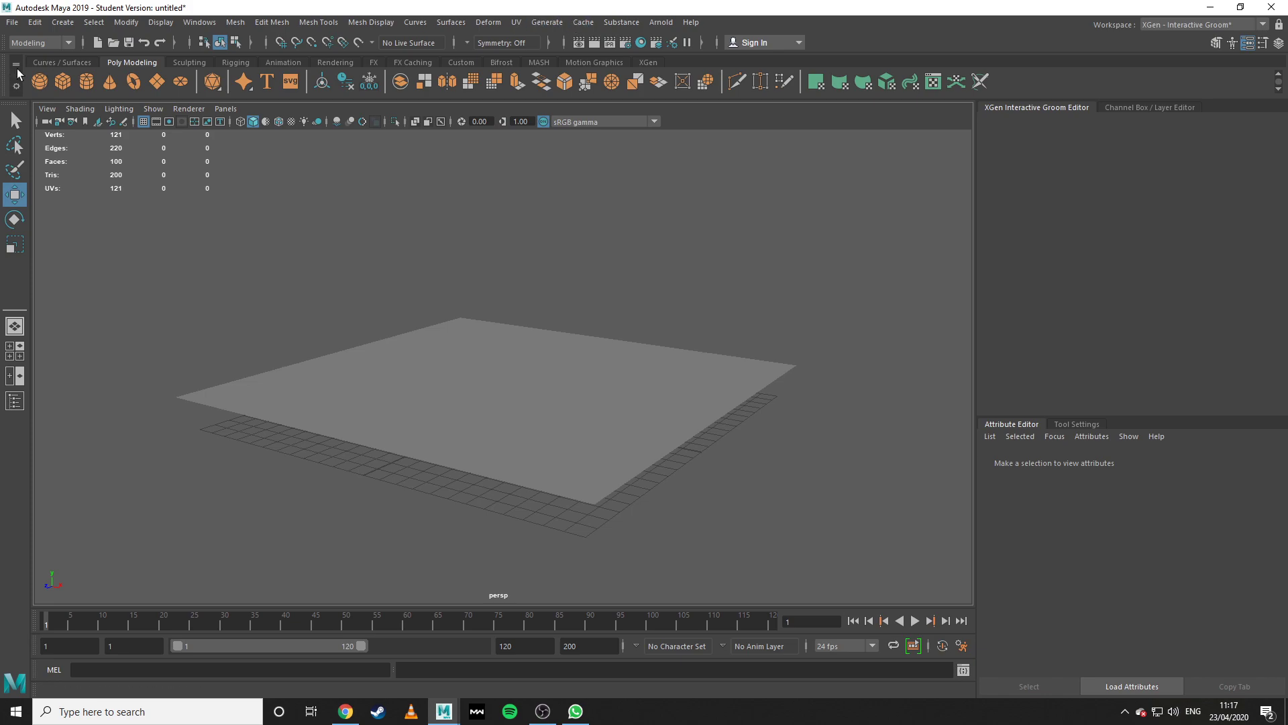
click(547, 22)
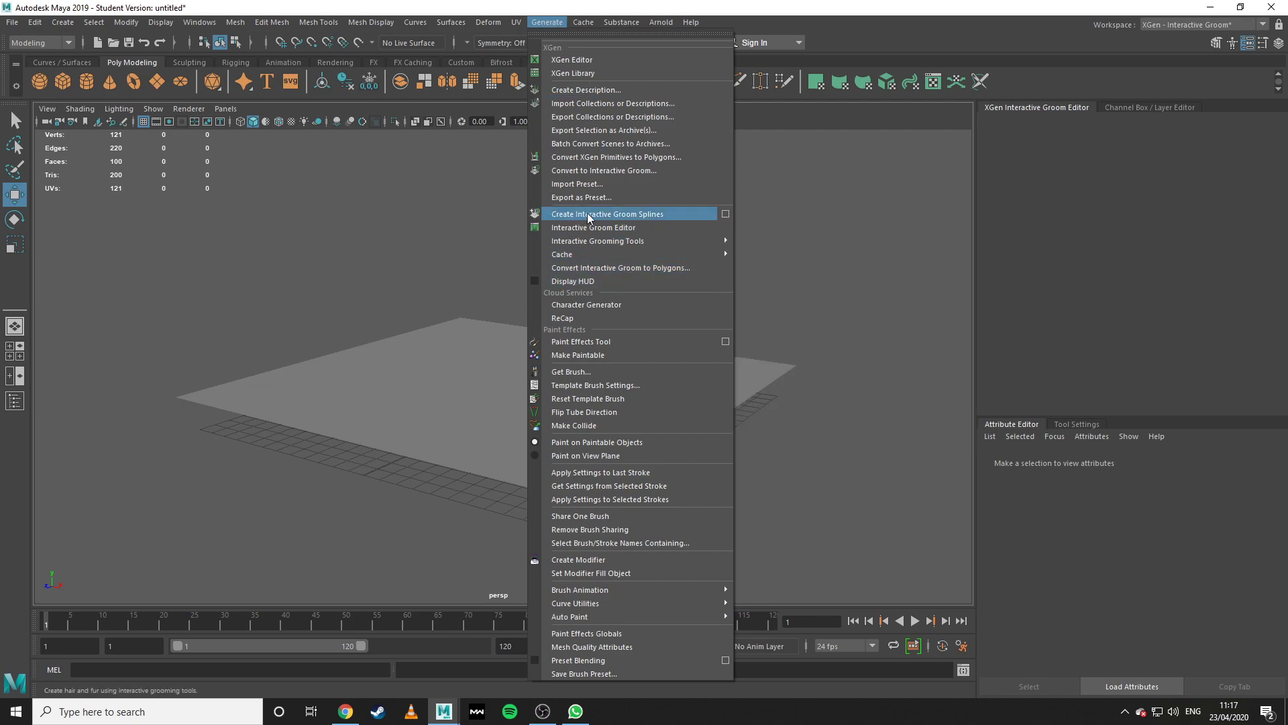
click(669, 213)
click(593, 384)
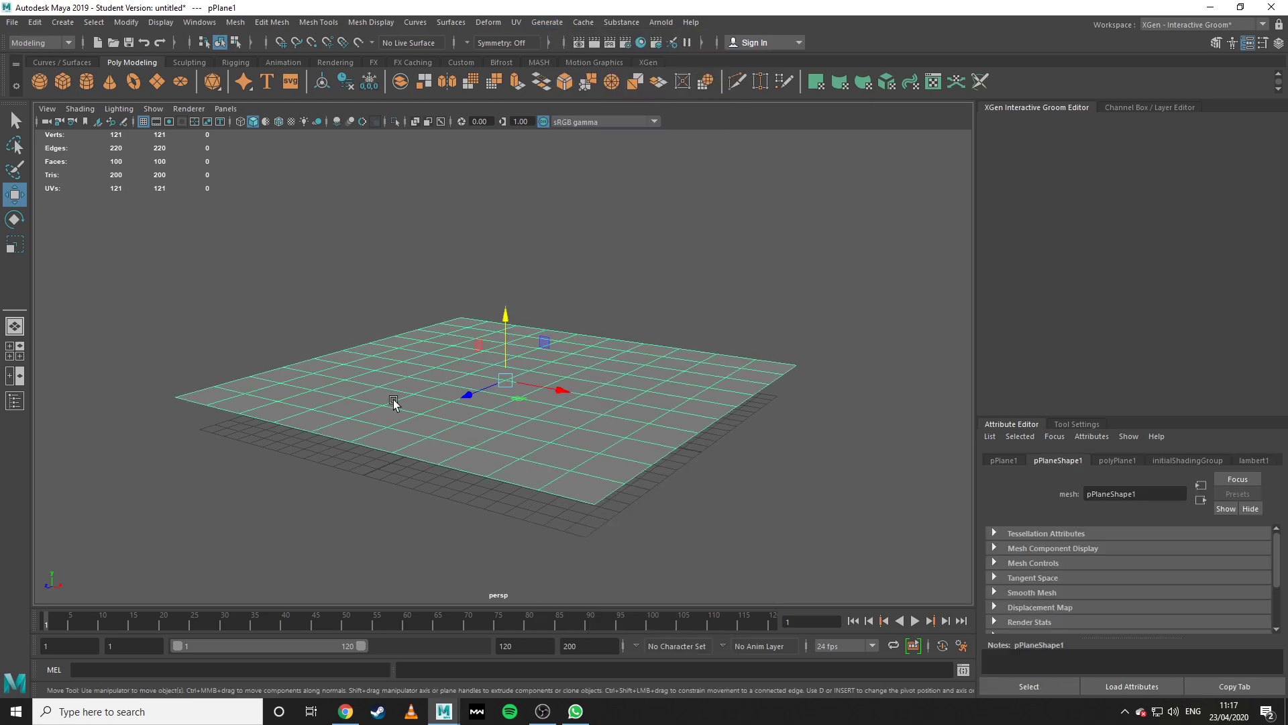
click(550, 22)
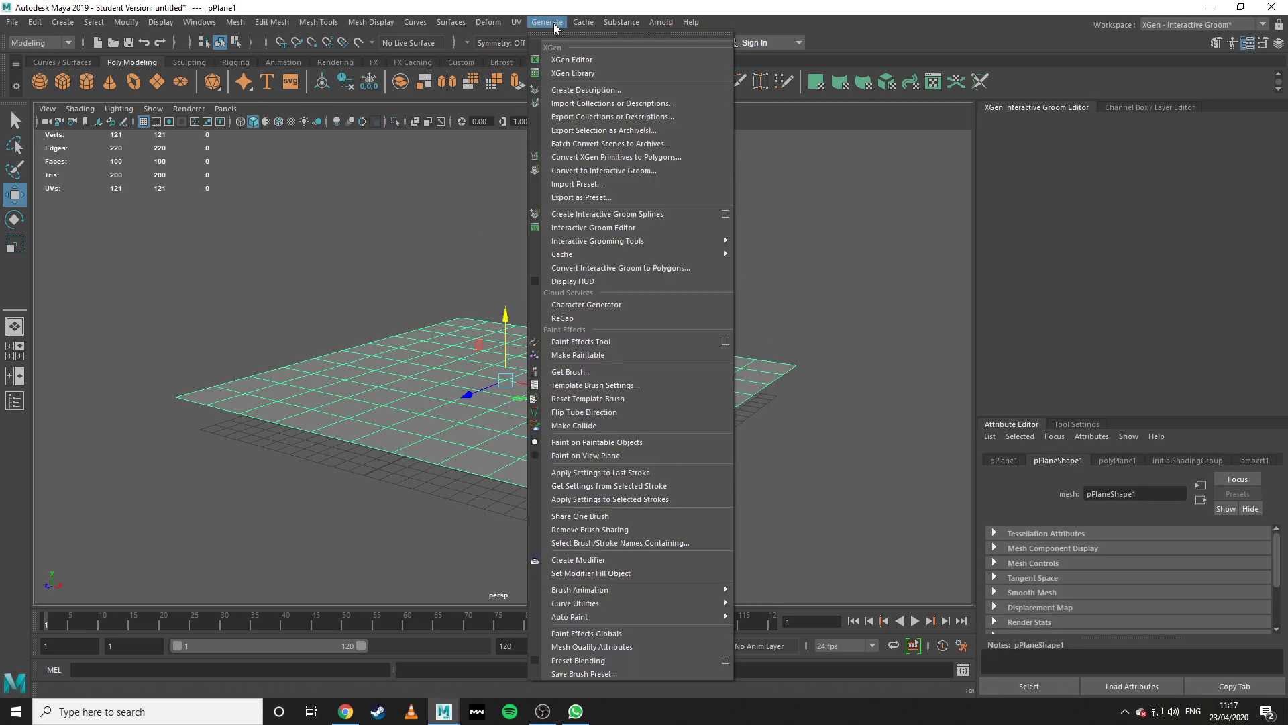
click(674, 212)
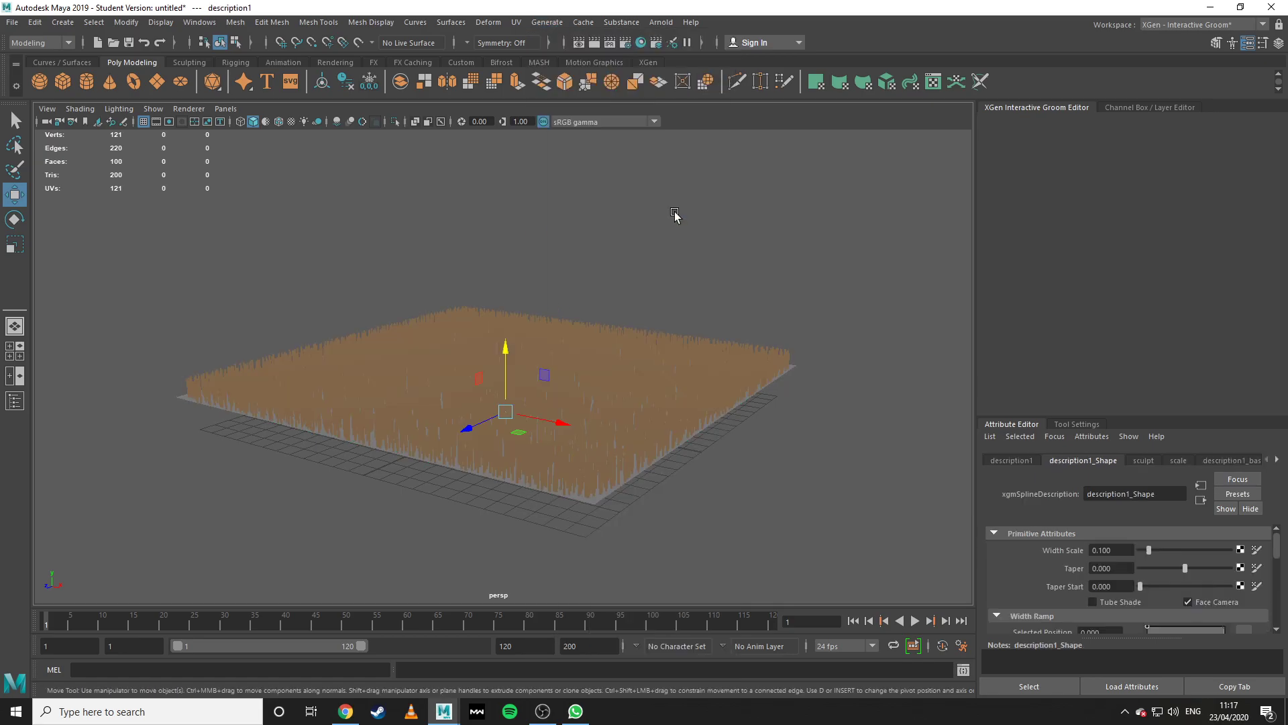
alt+drag(667, 279, 666, 481)
click(798, 532)
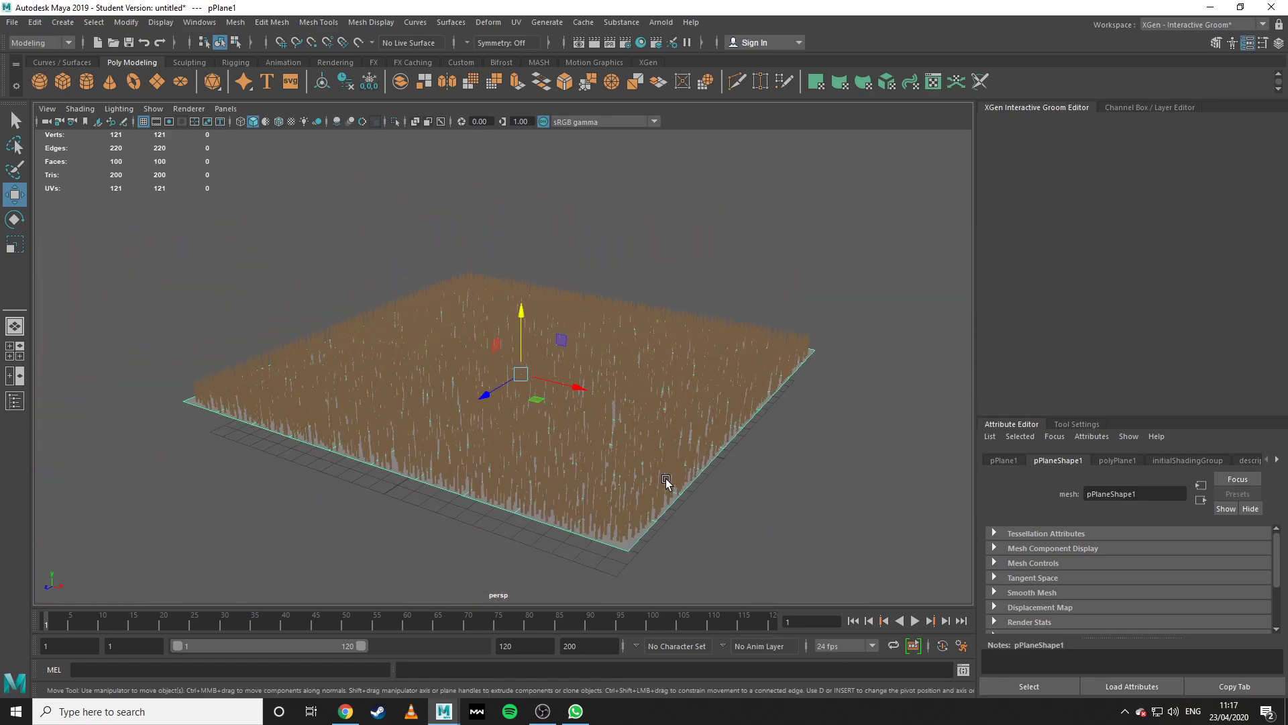
Add an Arnold Skydome Light to the scene.
click(660, 22)
mouse_move(718, 142)
mouse_move(759, 89)
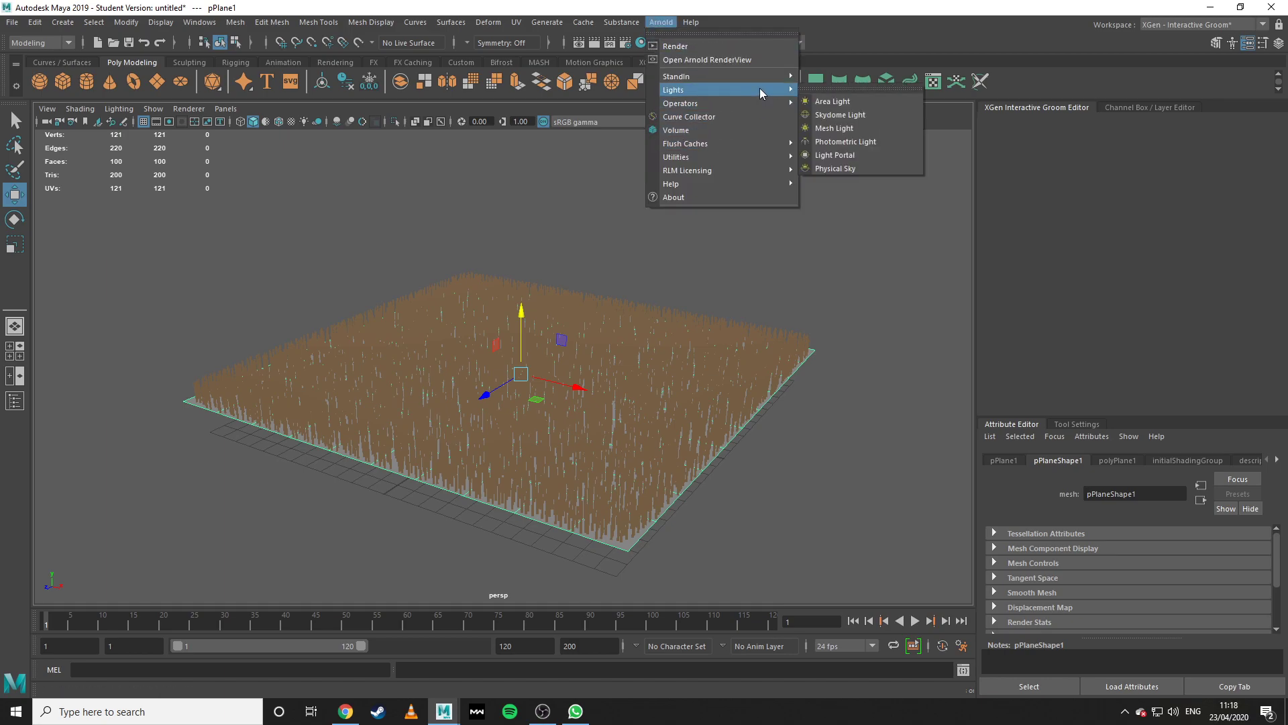
click(851, 115)
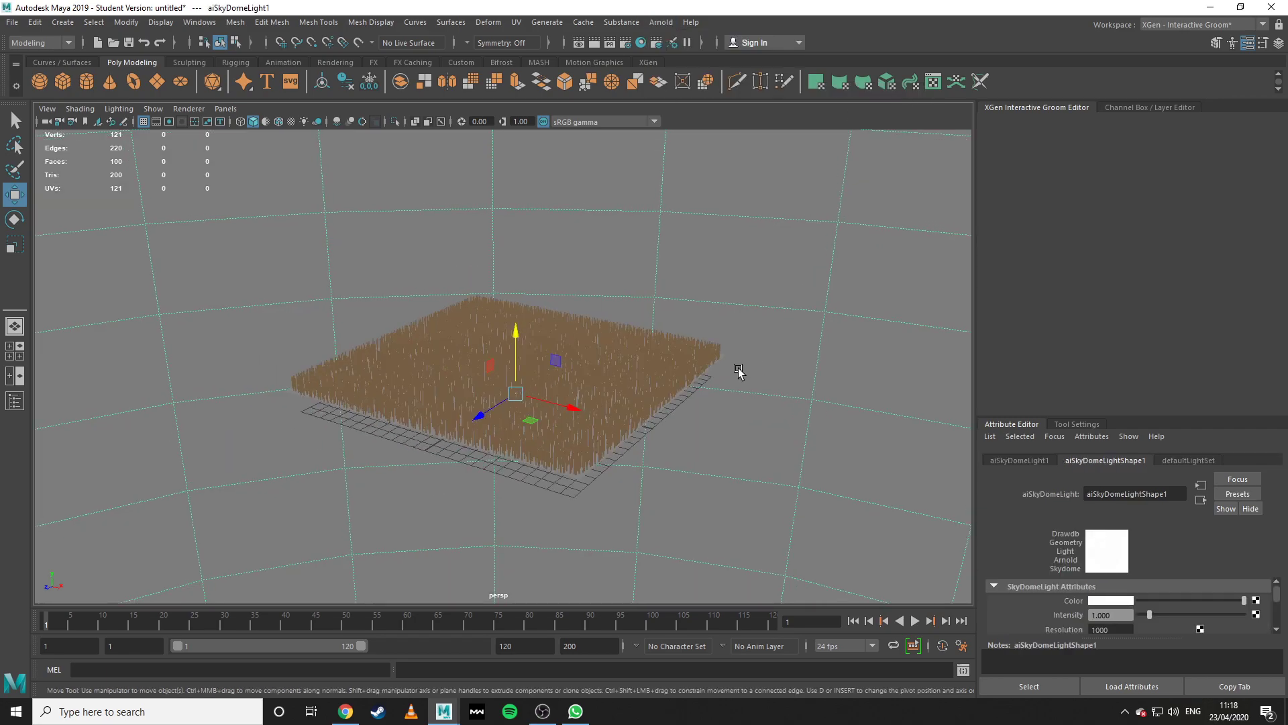
Preview the groomed plane in Arnold RenderView, examine the blades up close, and minimise the render window.
alt+drag(732, 370, 745, 396)
click(661, 22)
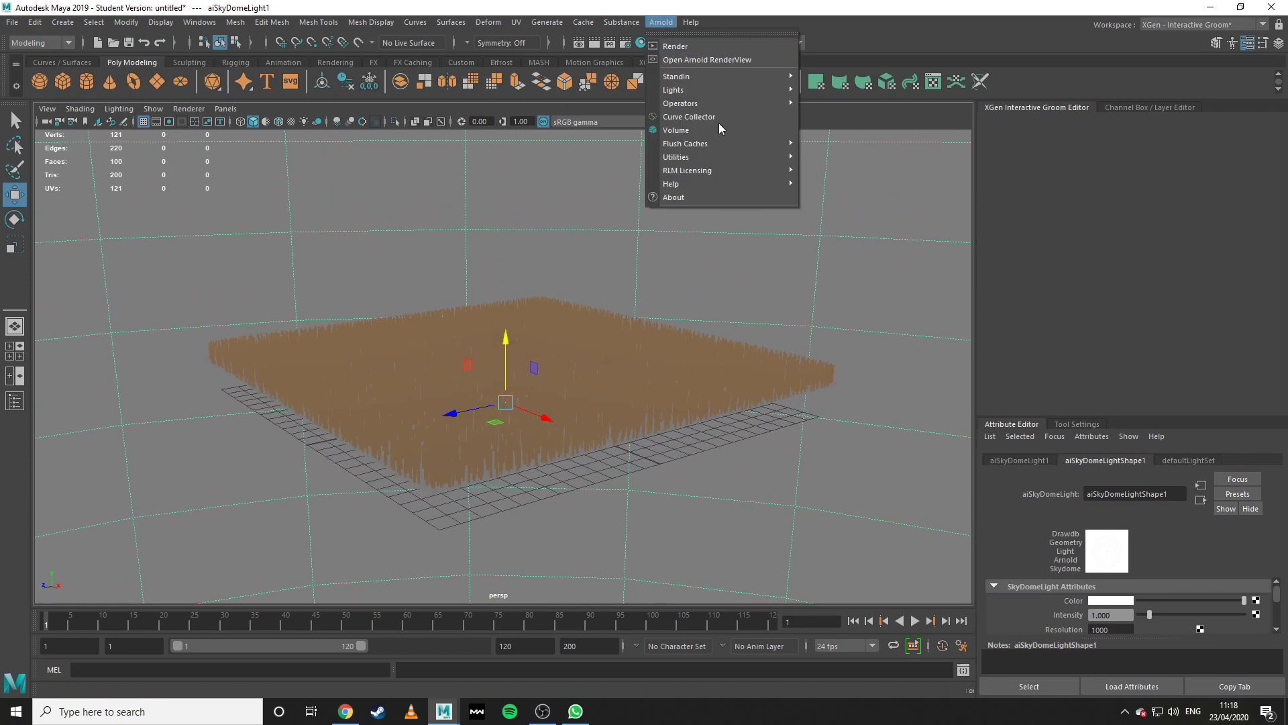
click(699, 60)
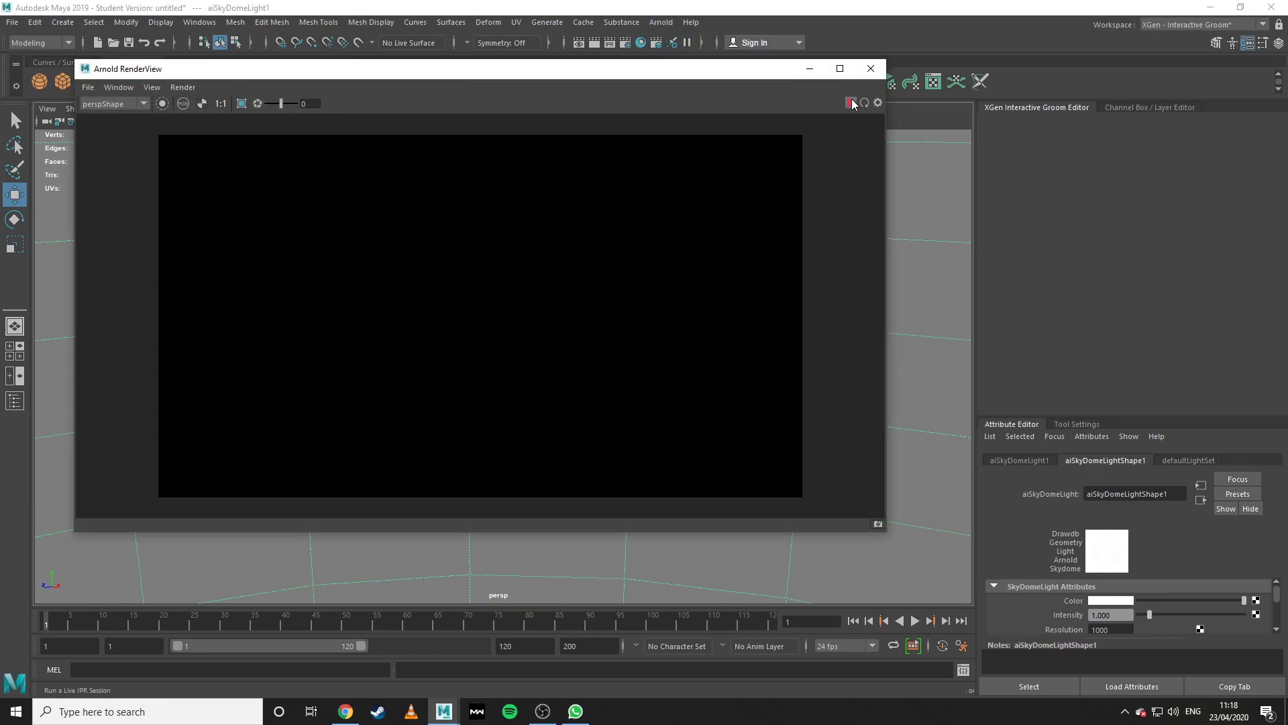
scroll(549, 346, up, 3)
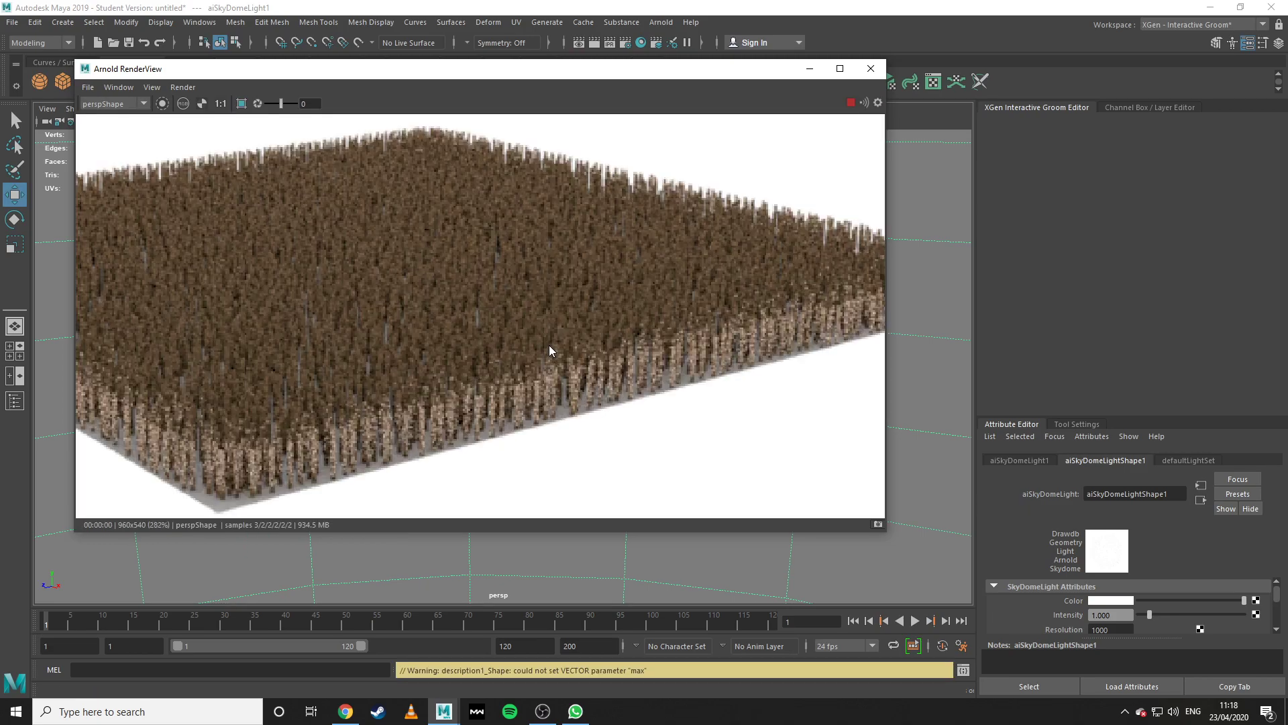
scroll(552, 346, down, 2)
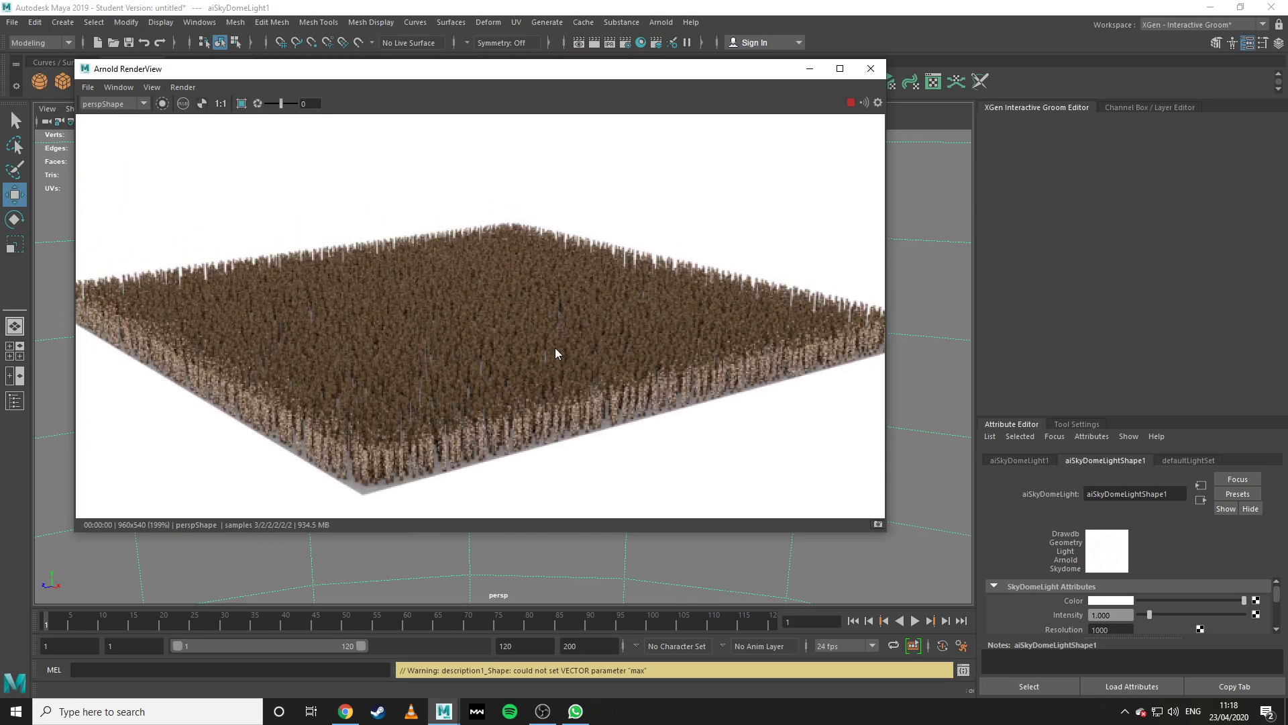
scroll(537, 339, down, 2)
scroll(465, 331, up, 1)
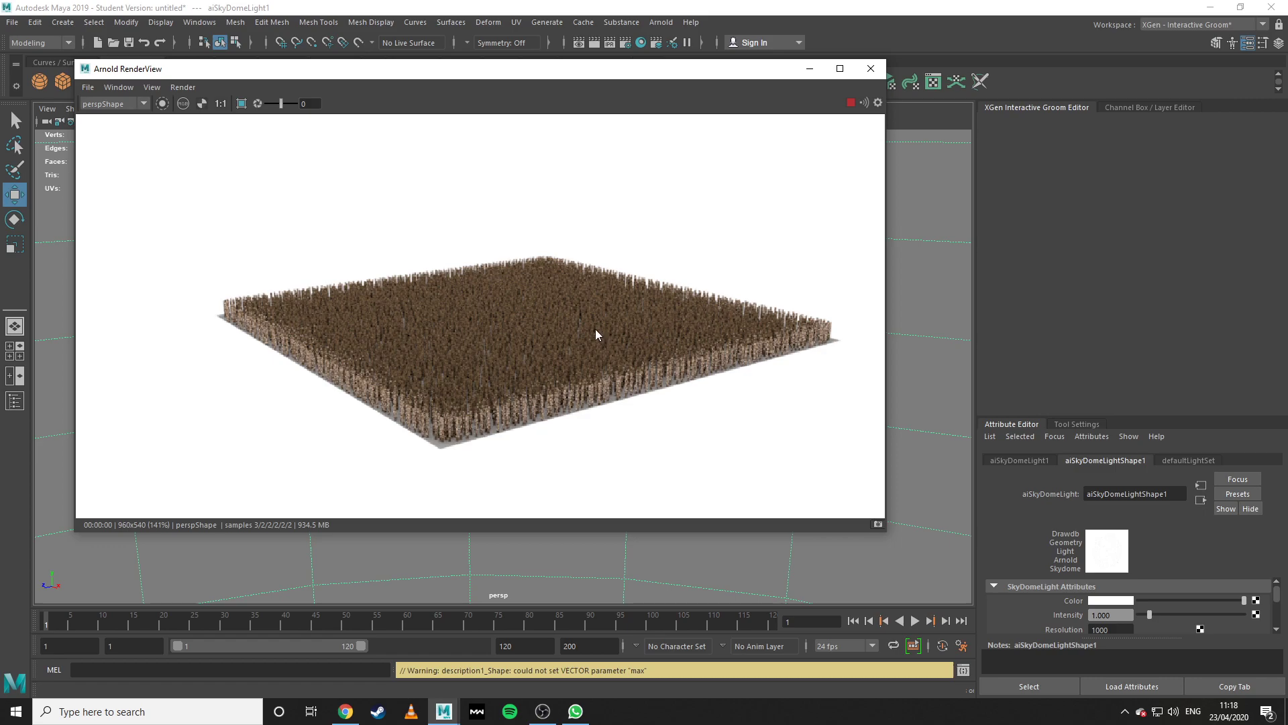
click(850, 103)
click(798, 69)
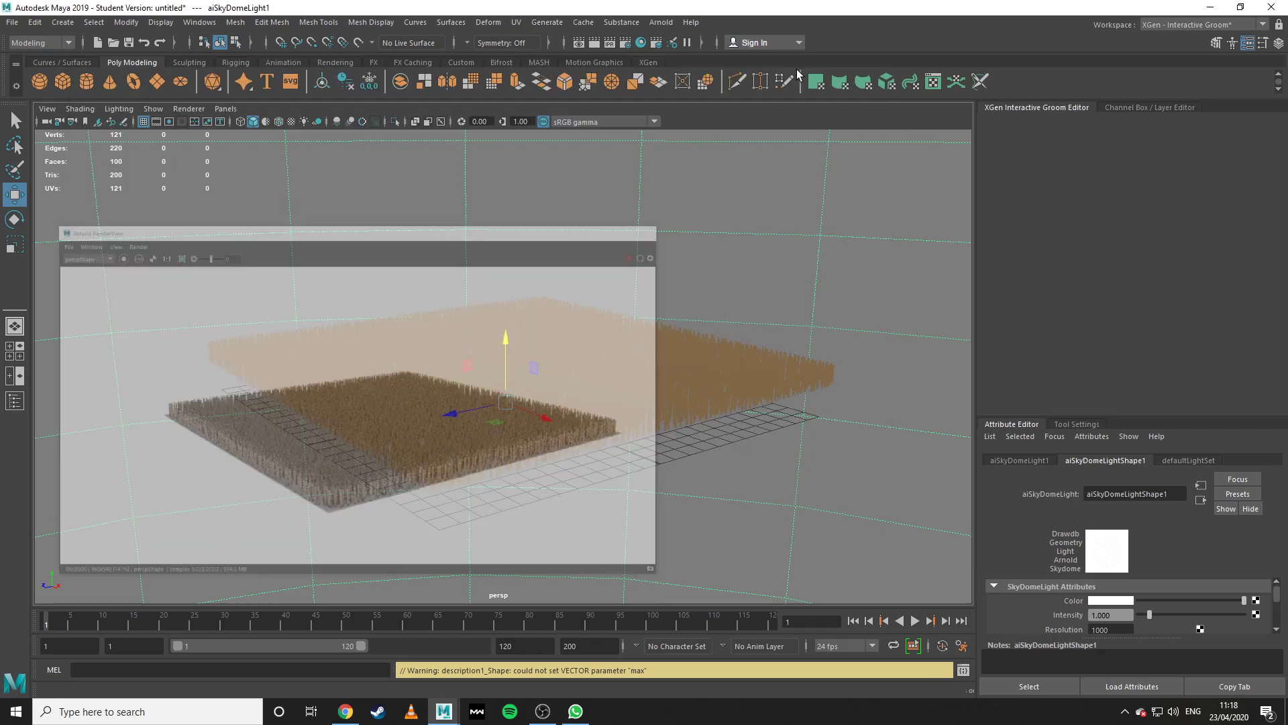
Select the groomed plane and check the XGen Interactive Groom Editor for its description.
alt+drag(585, 473, 662, 513)
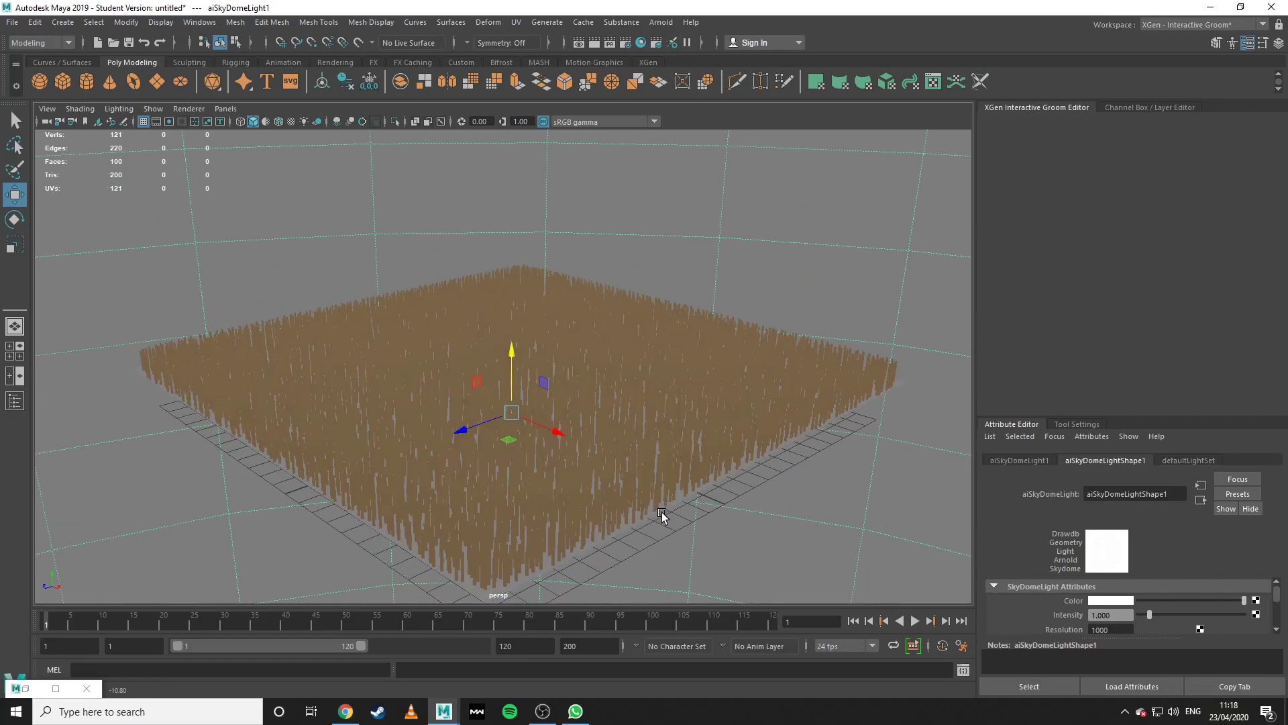
click(692, 430)
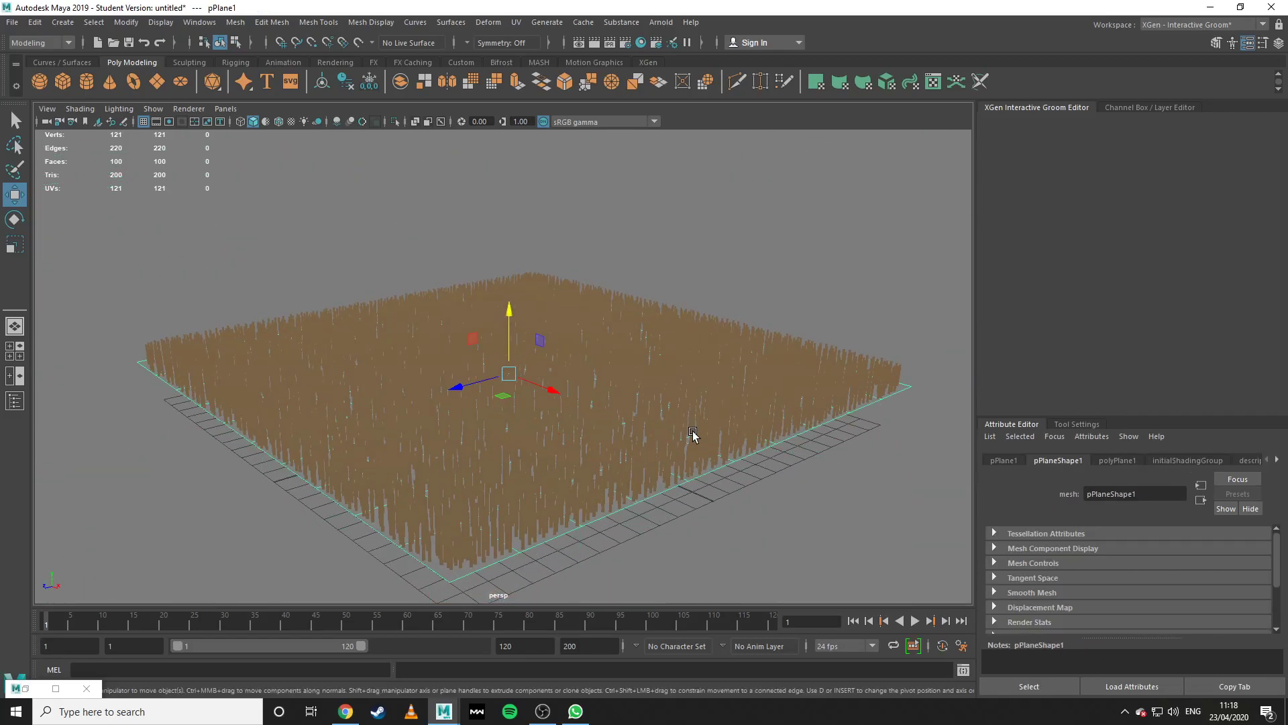
alt+drag(692, 431, 718, 385)
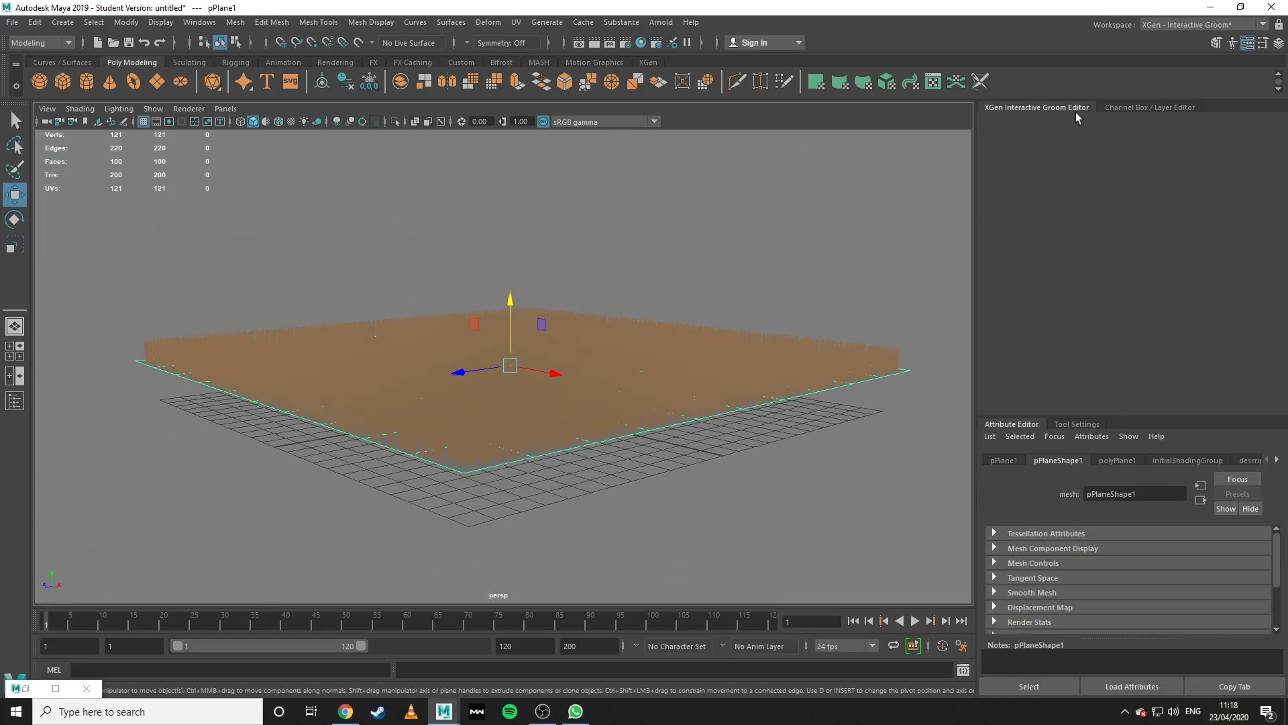
mouse_move(764, 336)
alt+mouse_down()
mouse_move(678, 365)
mouse_move(690, 369)
mouse_move(724, 301)
mouse_move(768, 359)
alt+mouse_up()
click(770, 330)
click(753, 451)
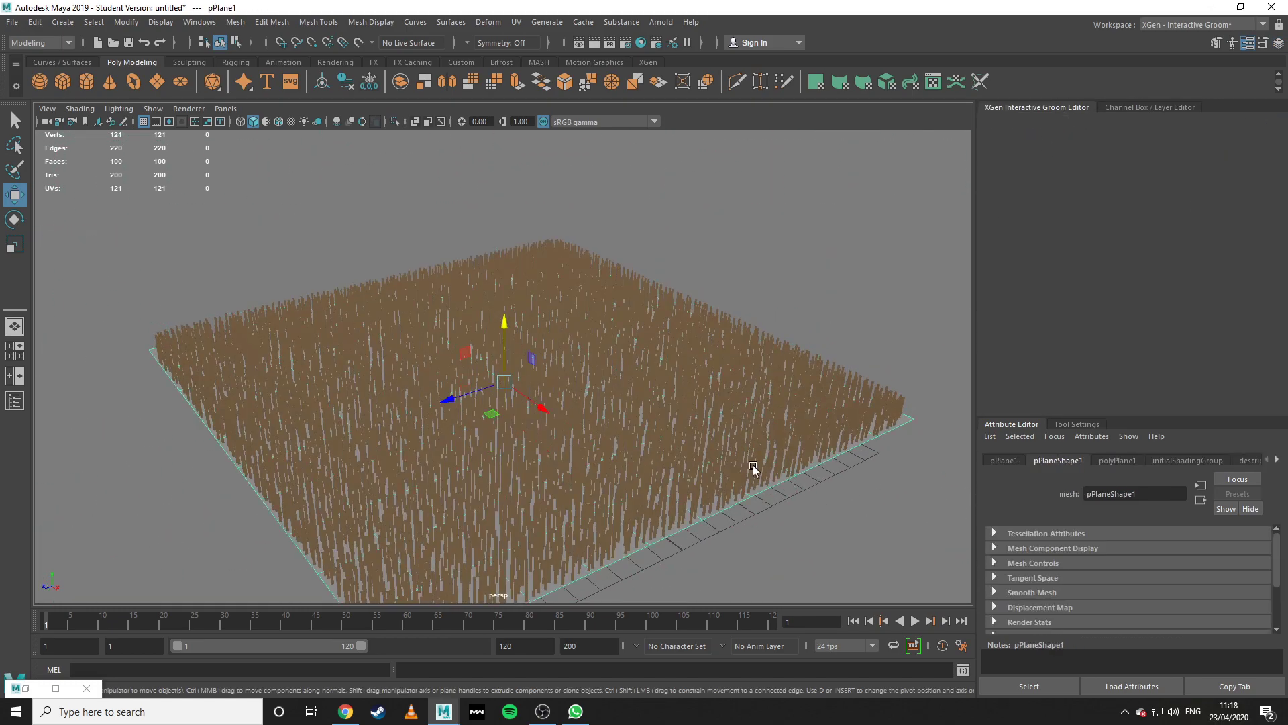
click(1067, 108)
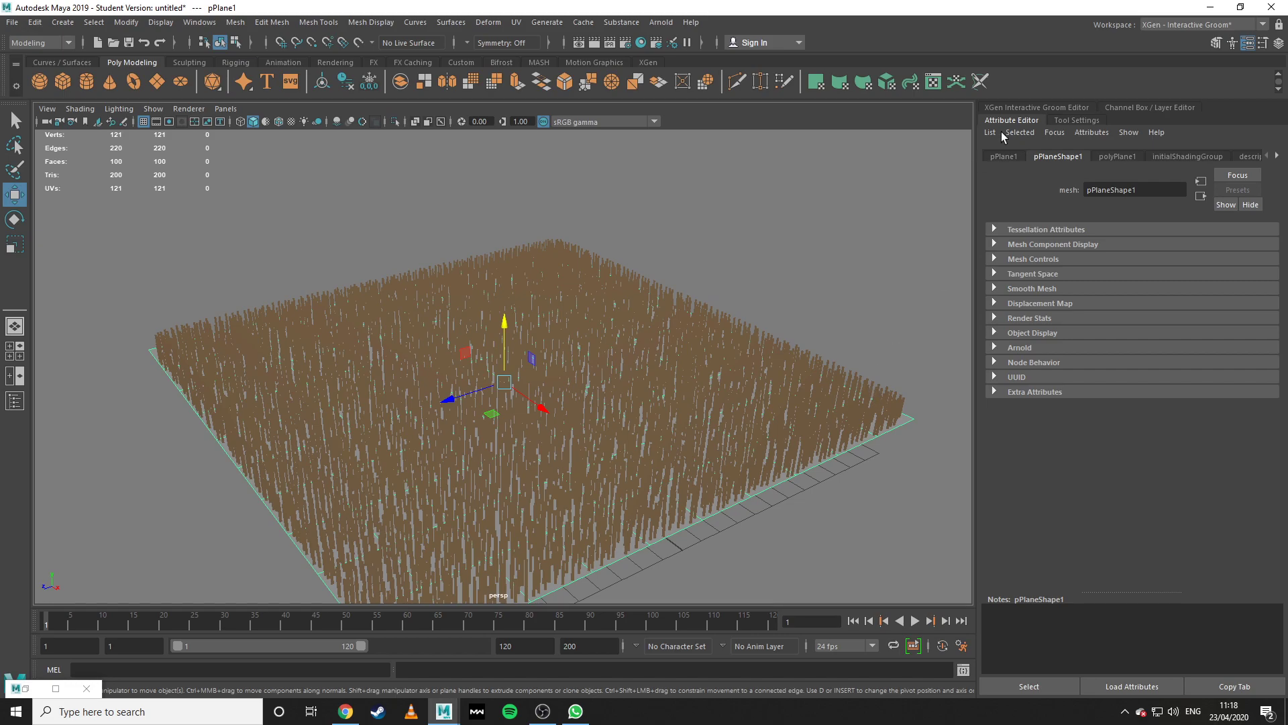
click(1024, 104)
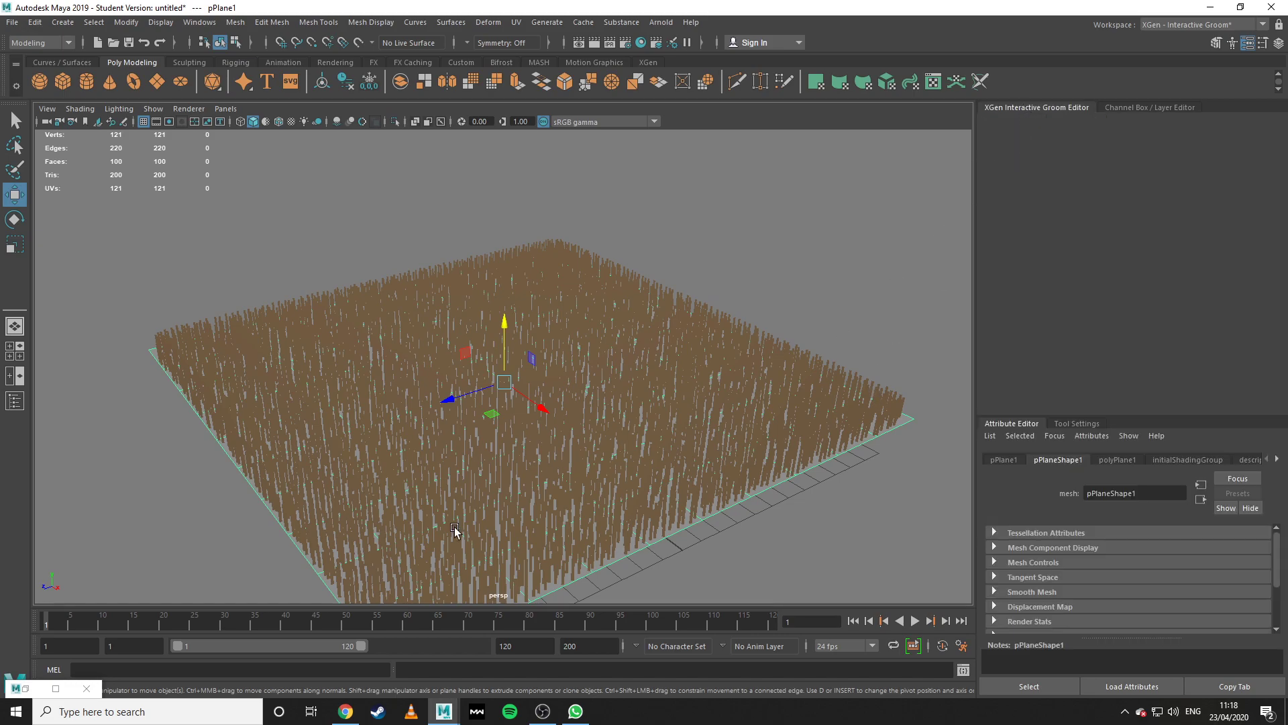
Open the Outliner, select description1 and look for it in the XGen Interactive Groom Editor.
click(14, 400)
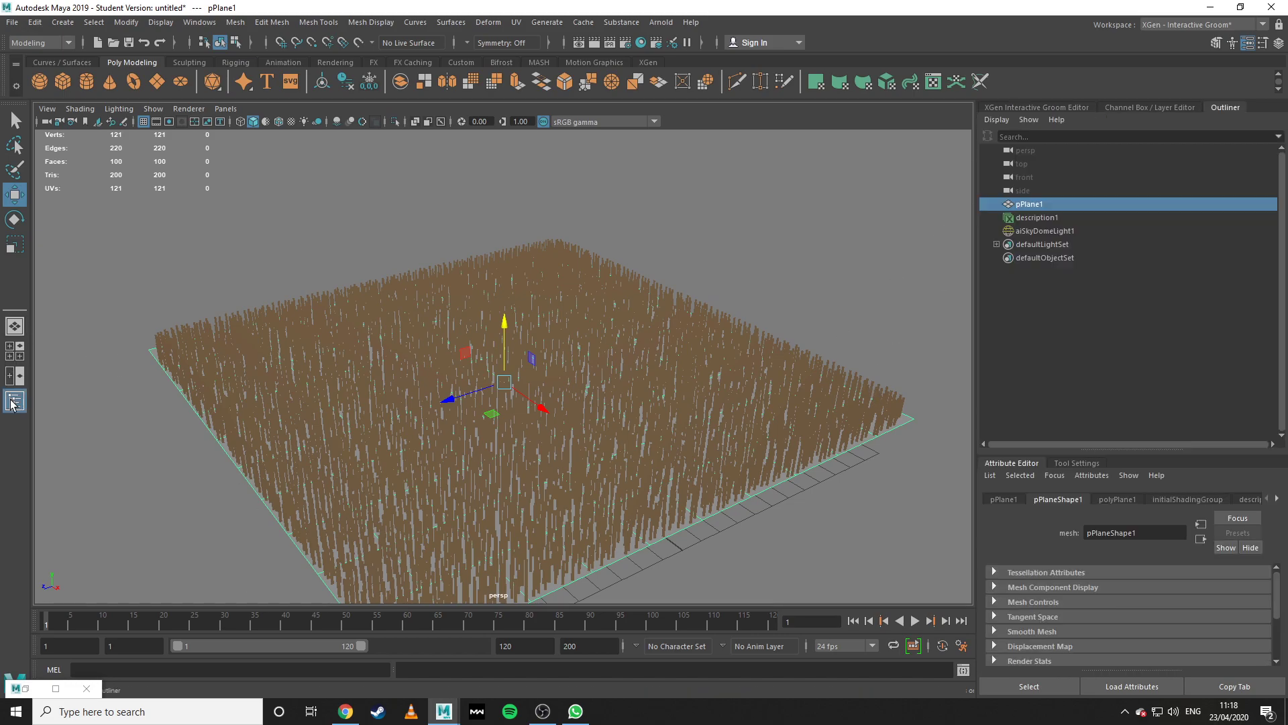
click(1033, 219)
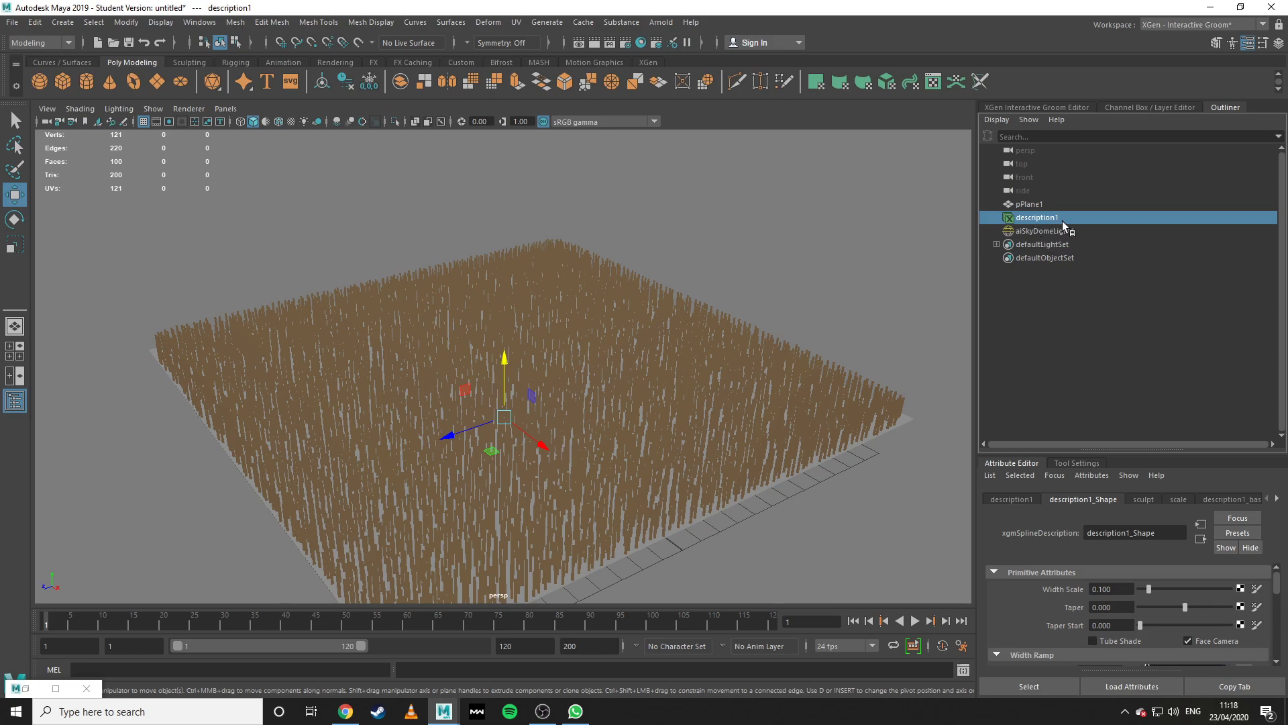
click(1033, 106)
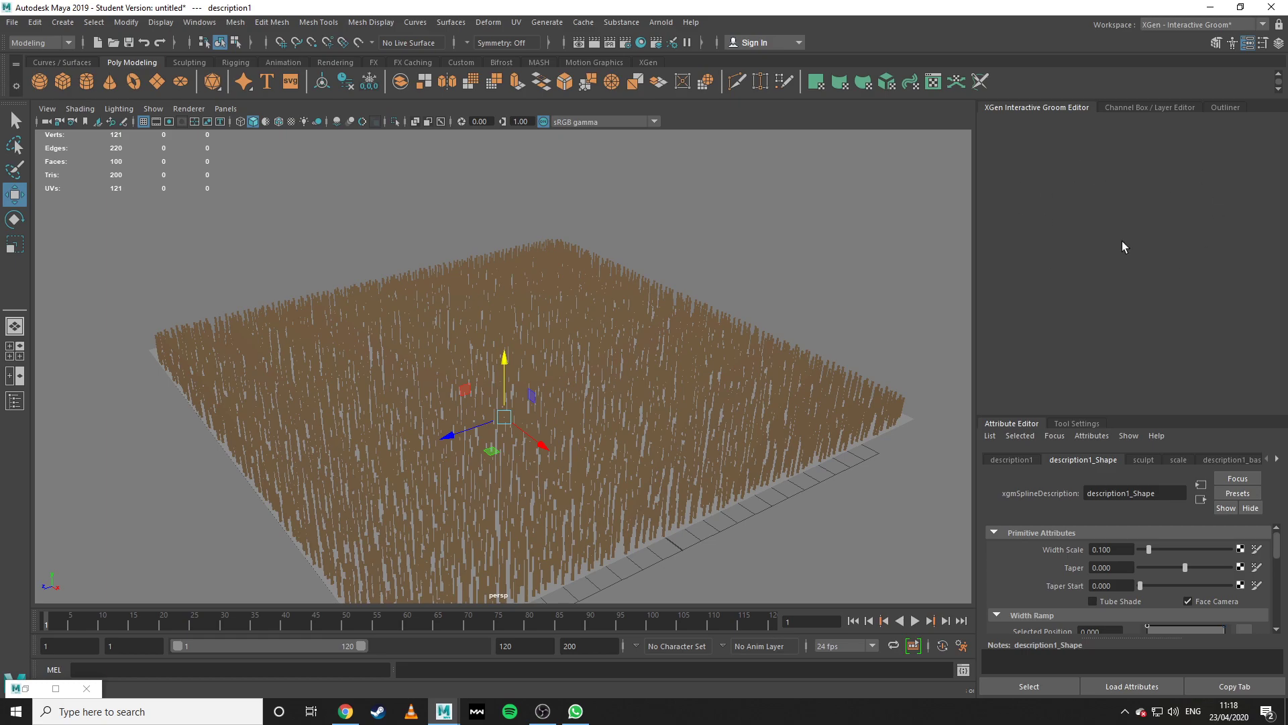
Try to create a second set of interactive groom splines on the plane, and undo it.
click(718, 390)
alt+drag(717, 391, 784, 394)
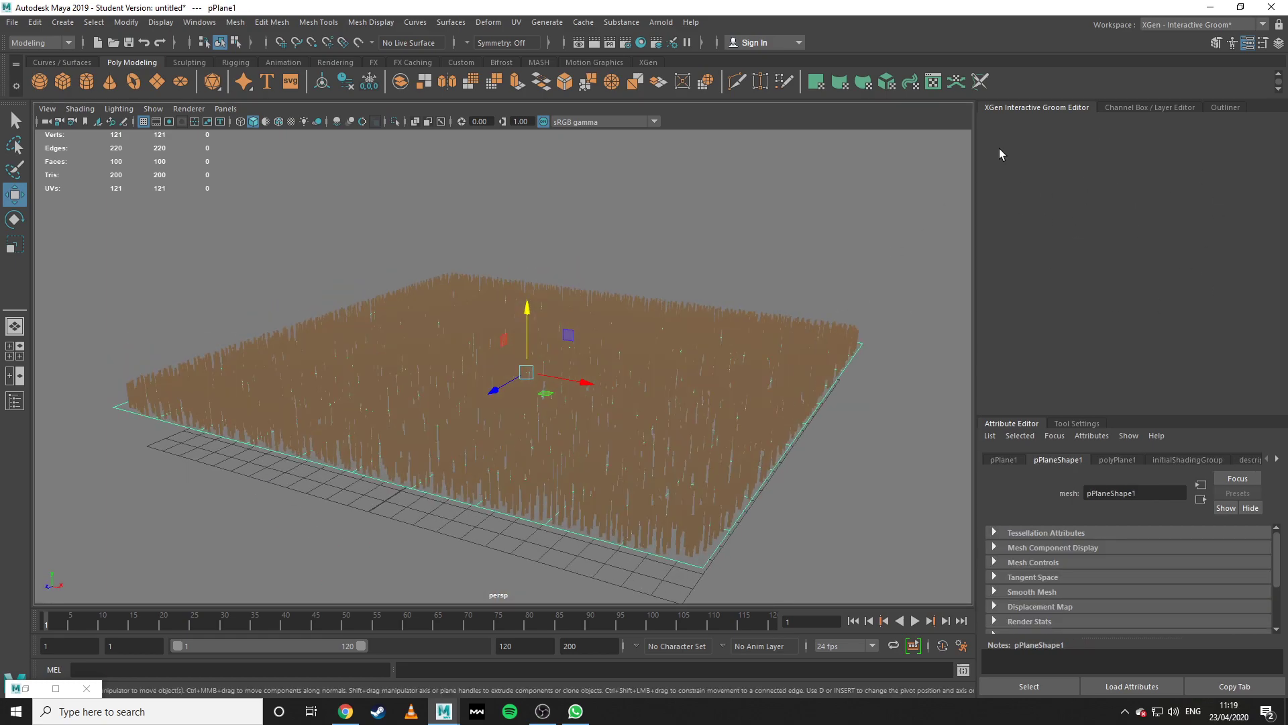
click(546, 22)
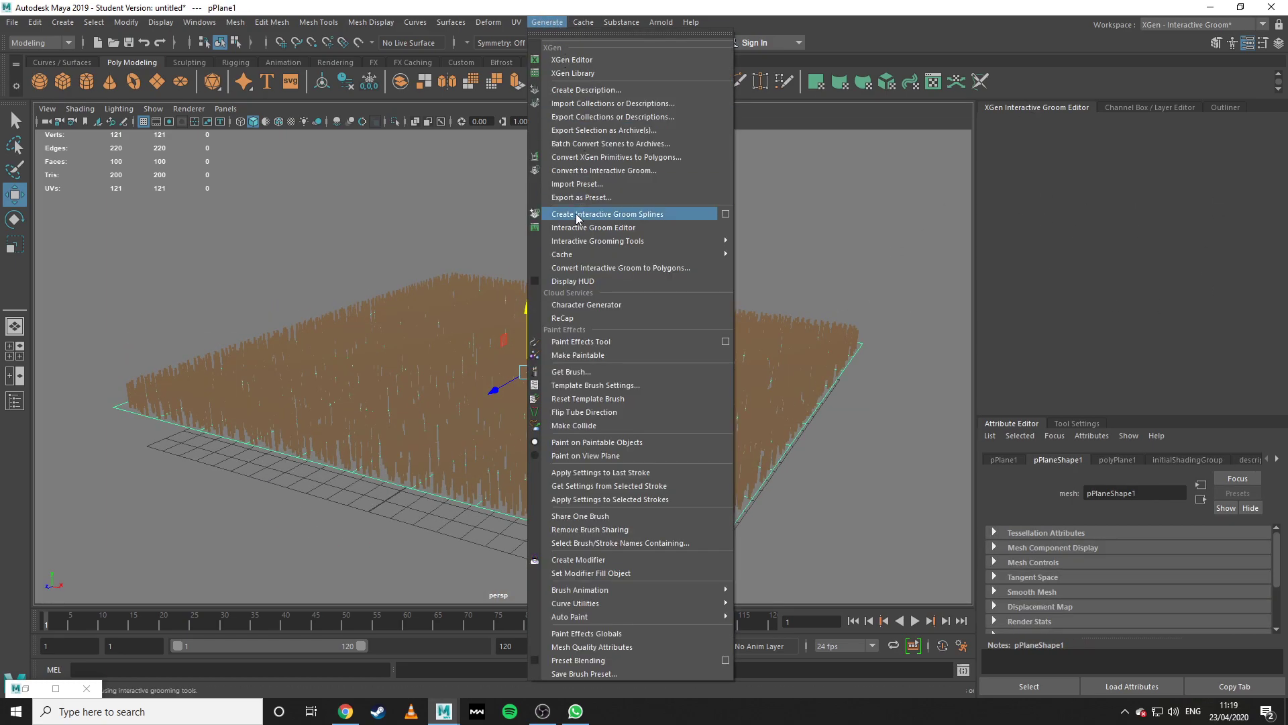
click(578, 214)
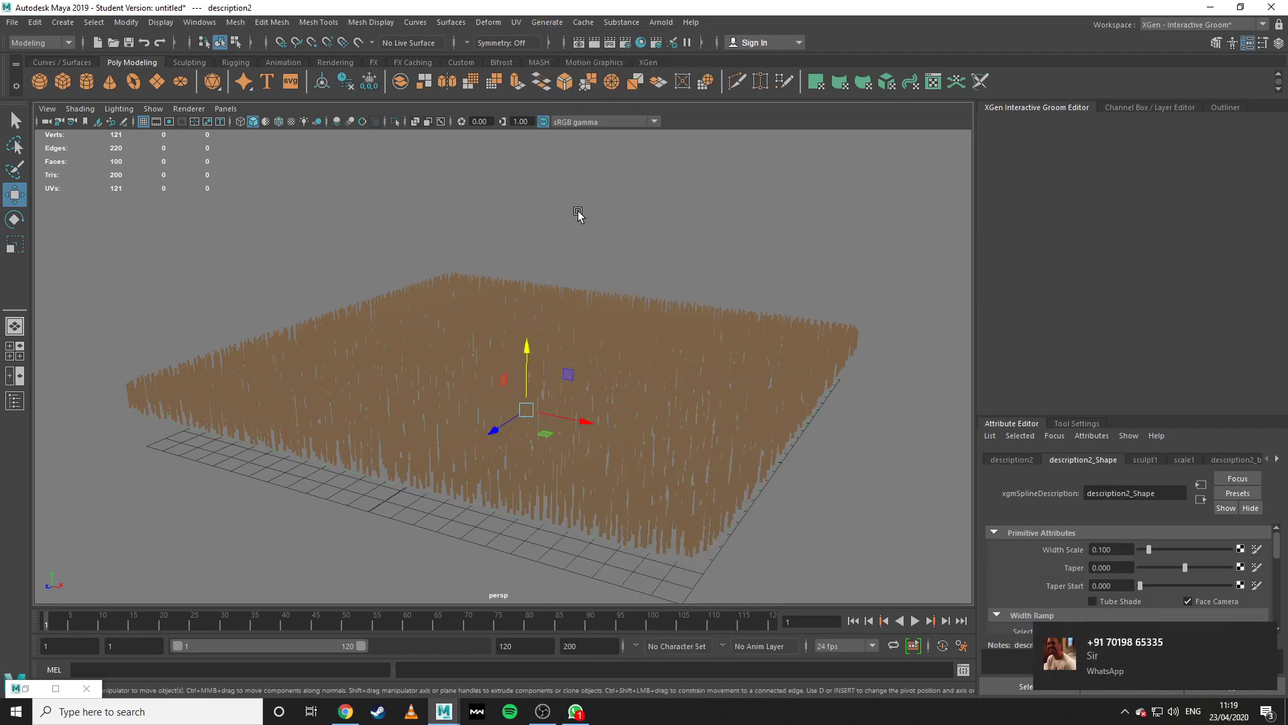
key(ctrl+z)
key(ctrl+z)
key(ctrl+z)
Recheck the XGen Interactive Groom Editor for the plane's groom and start a new scene without saving the current one.
click(1139, 107)
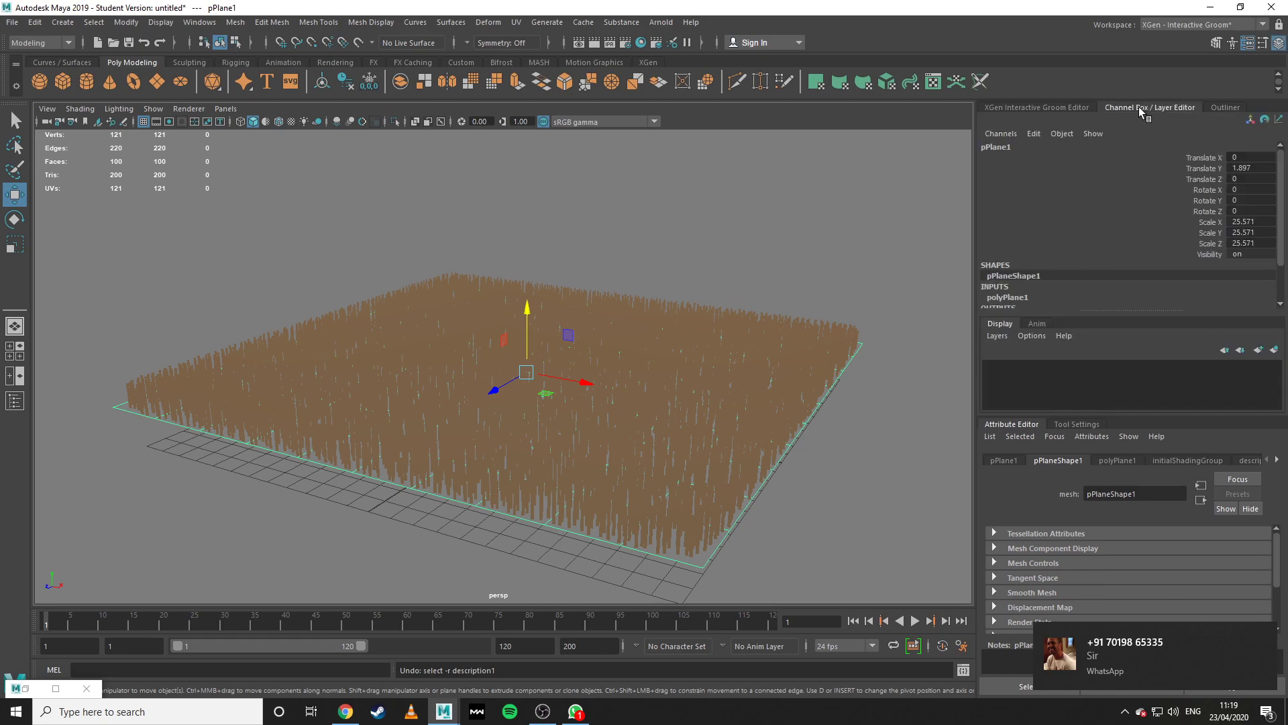
click(1044, 110)
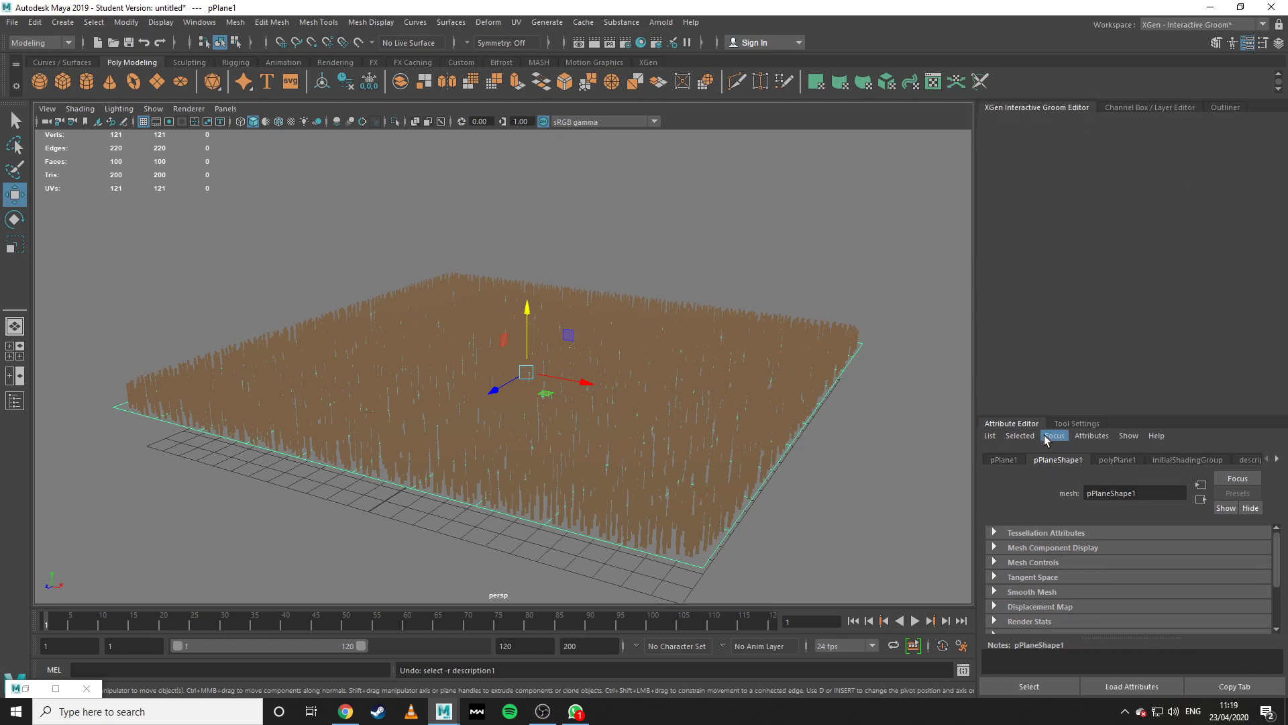
scroll(575, 397, down, 8)
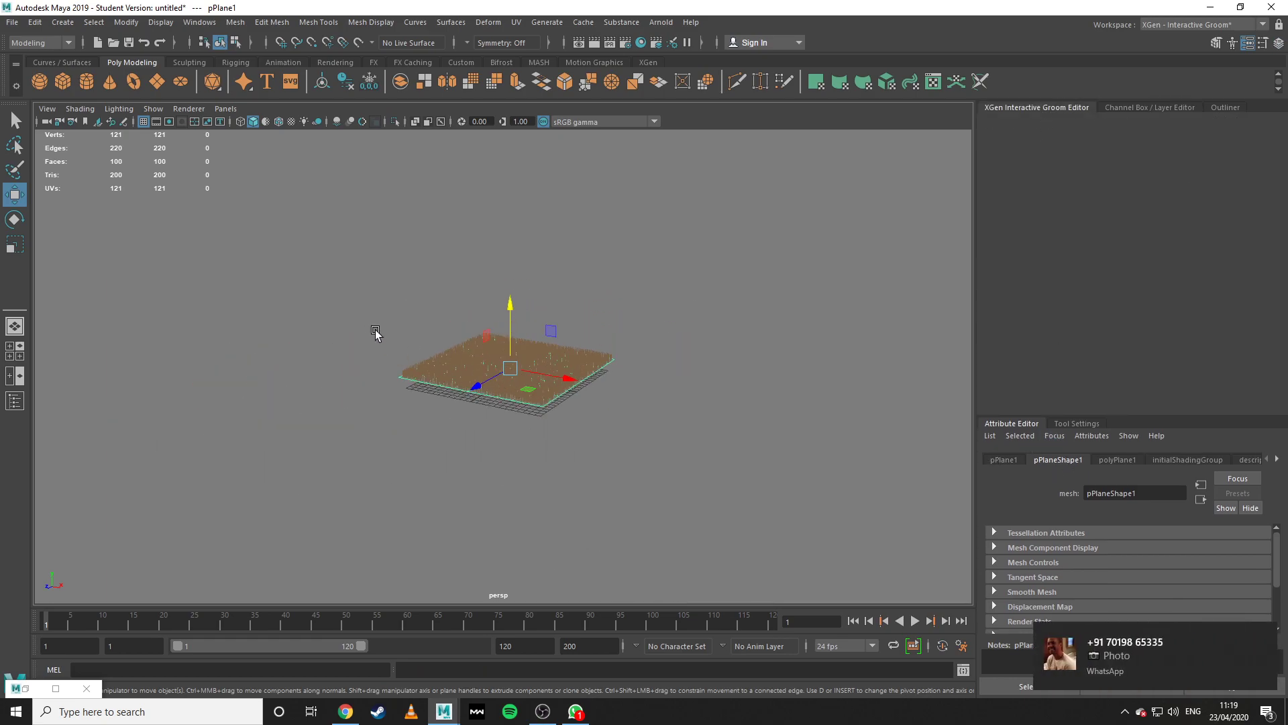
click(98, 42)
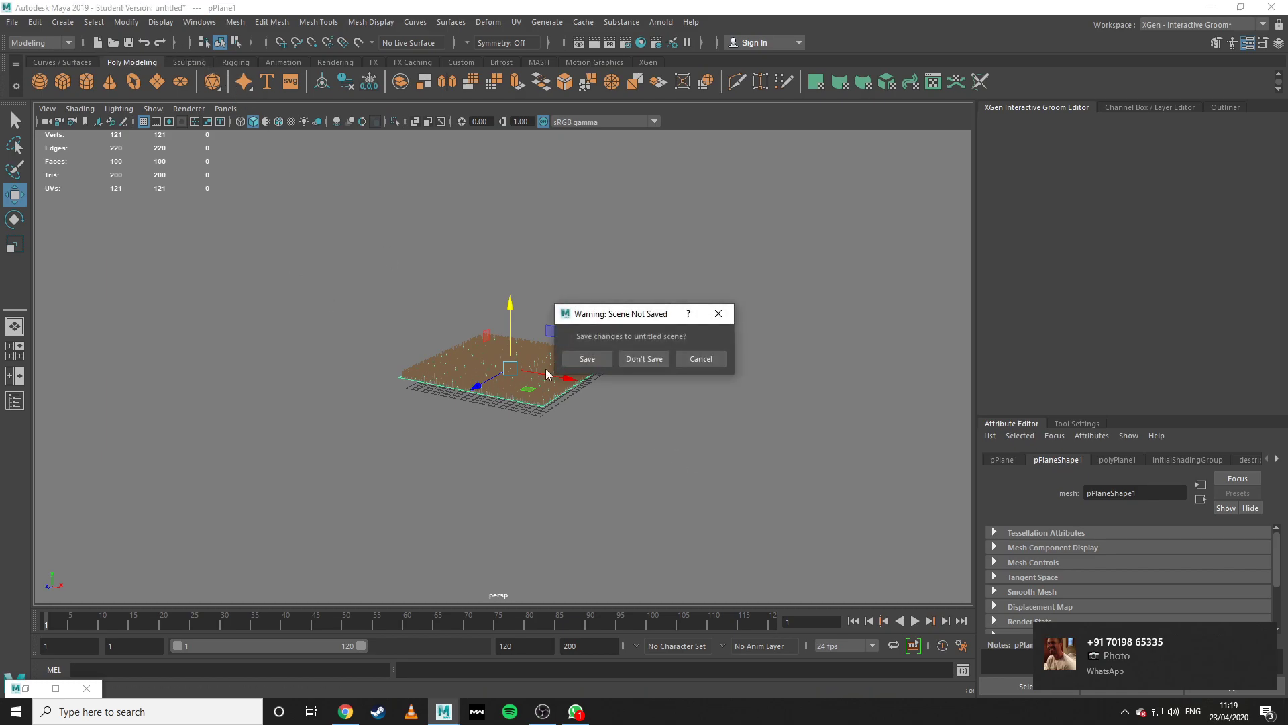
click(646, 359)
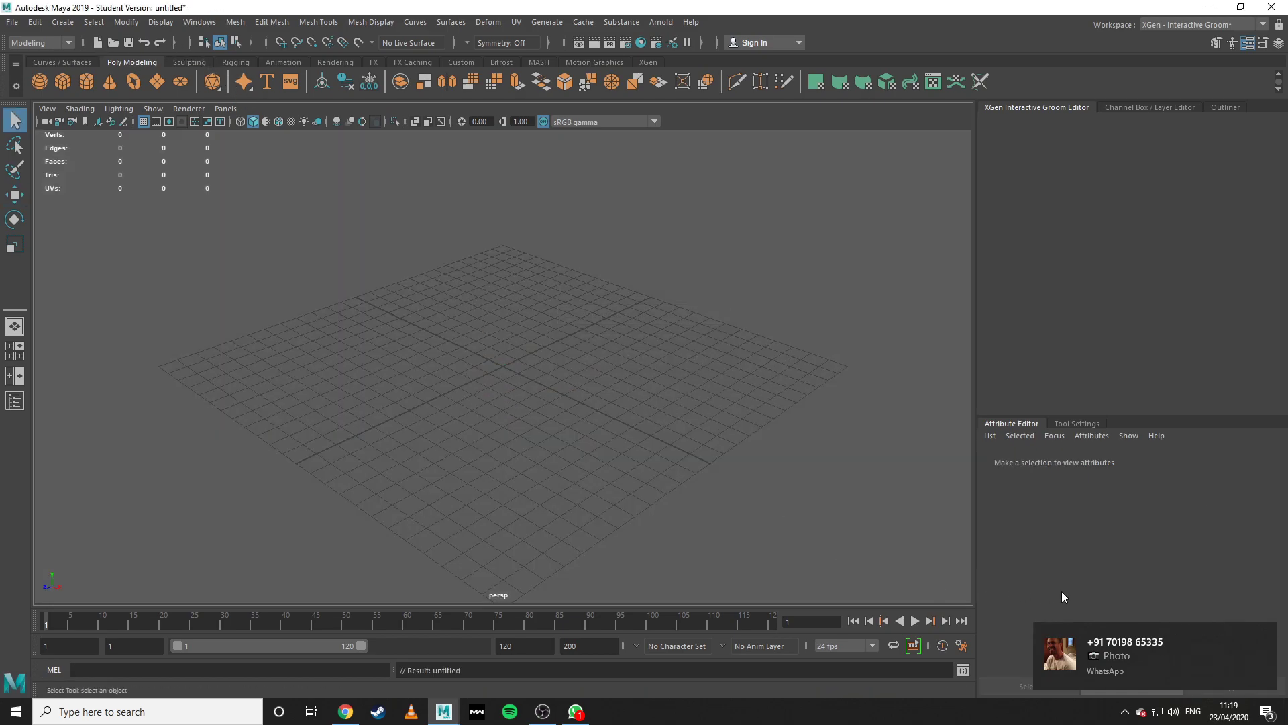
Add an Arnold Skydome Light to the empty scene.
alt+drag(639, 478, 626, 469)
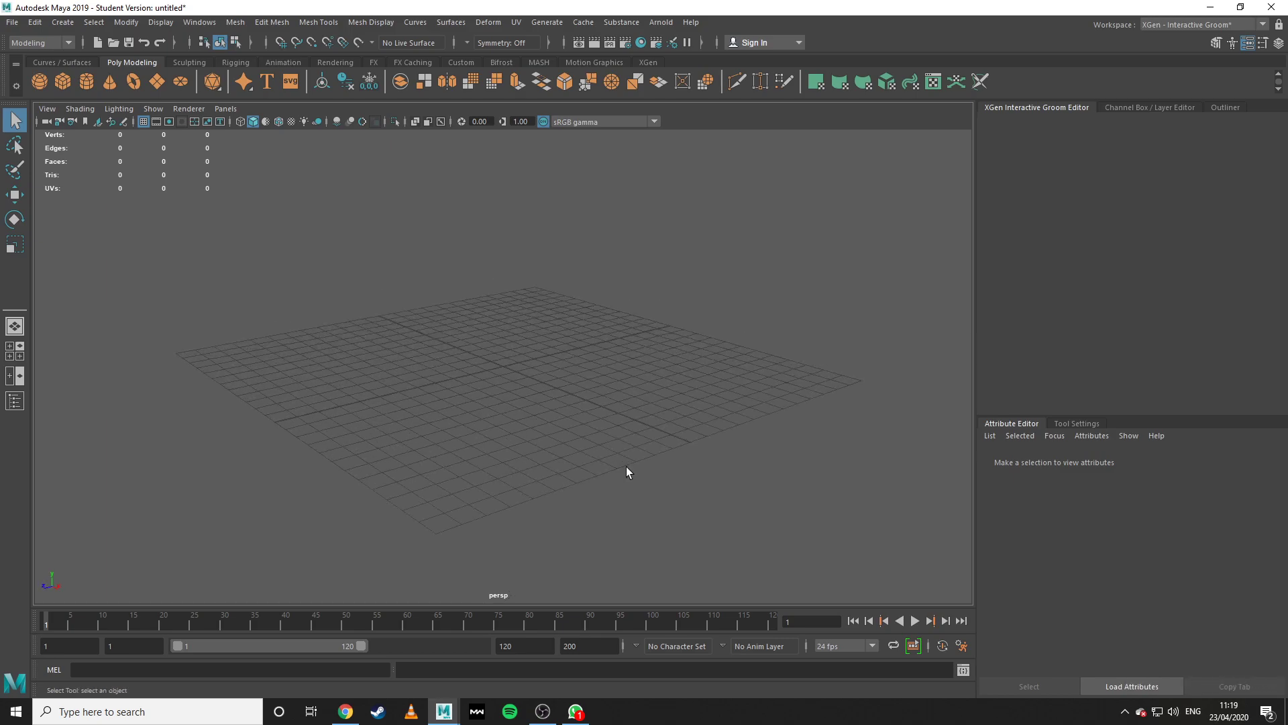
click(661, 22)
mouse_move(767, 87)
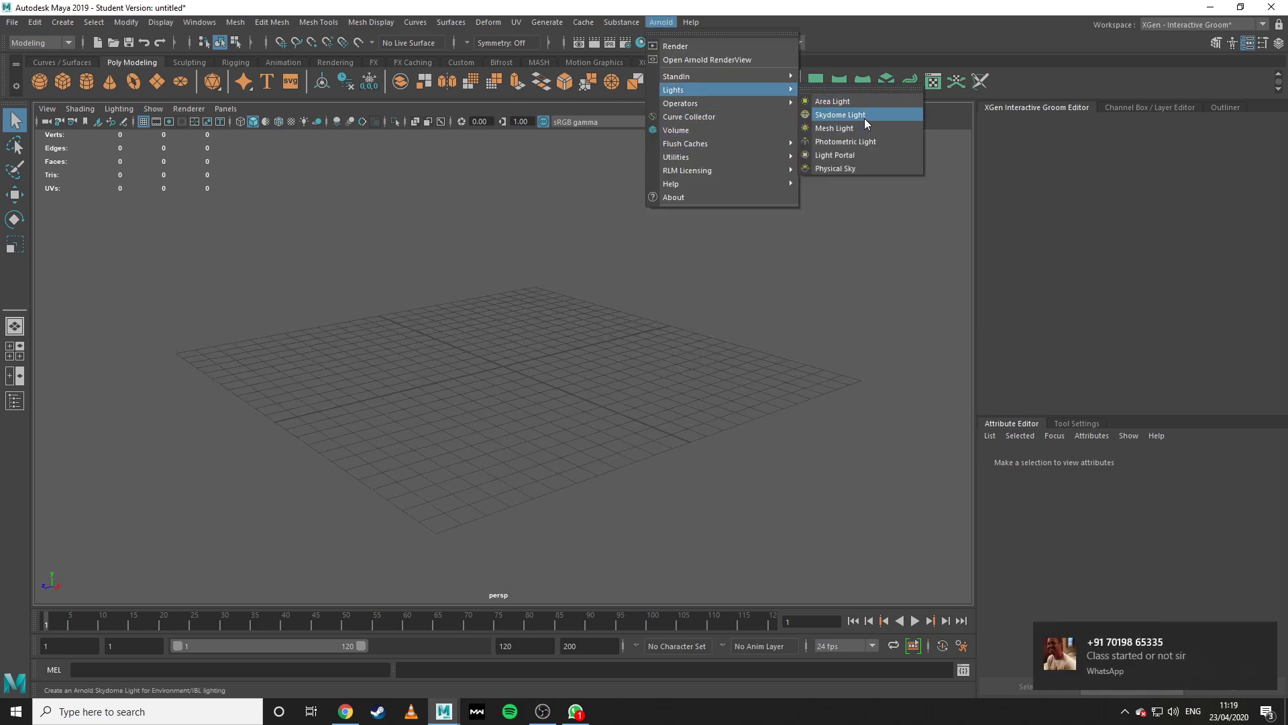
click(864, 118)
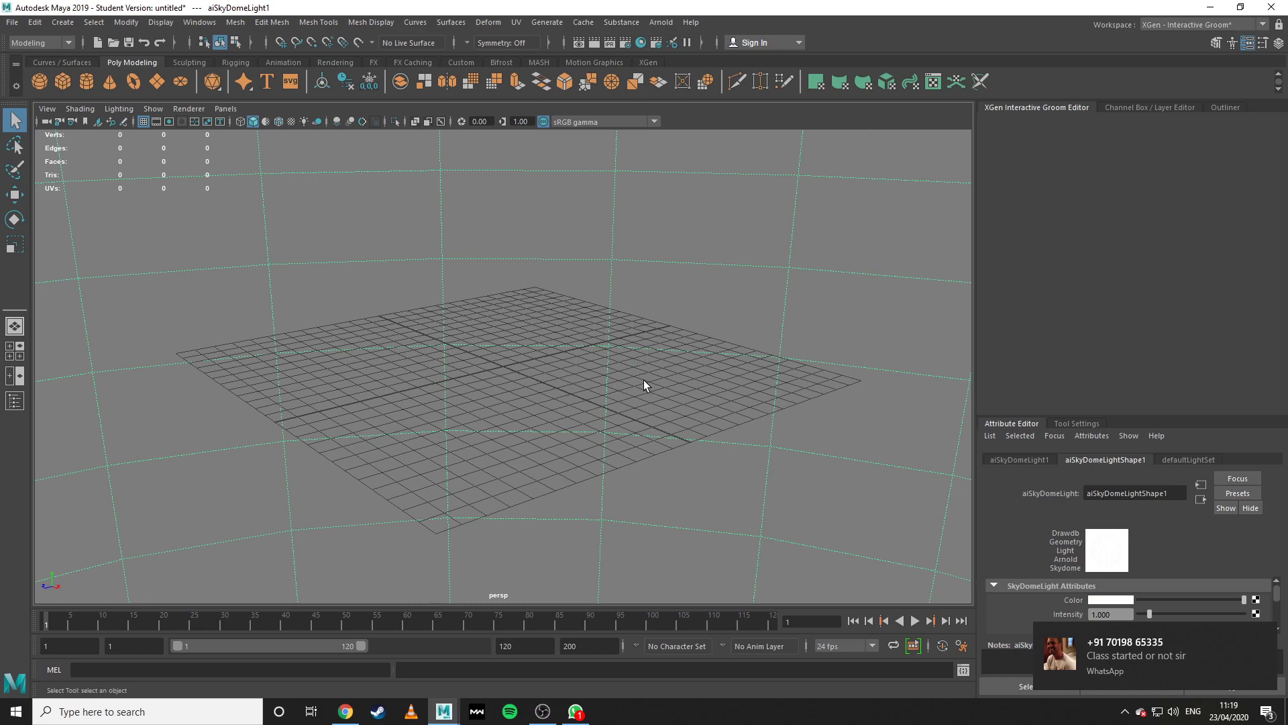
Create a polygon plane, scale it uniformly until it extends beyond the grid, and raise it slightly above the grid.
alt+drag(632, 382, 609, 405)
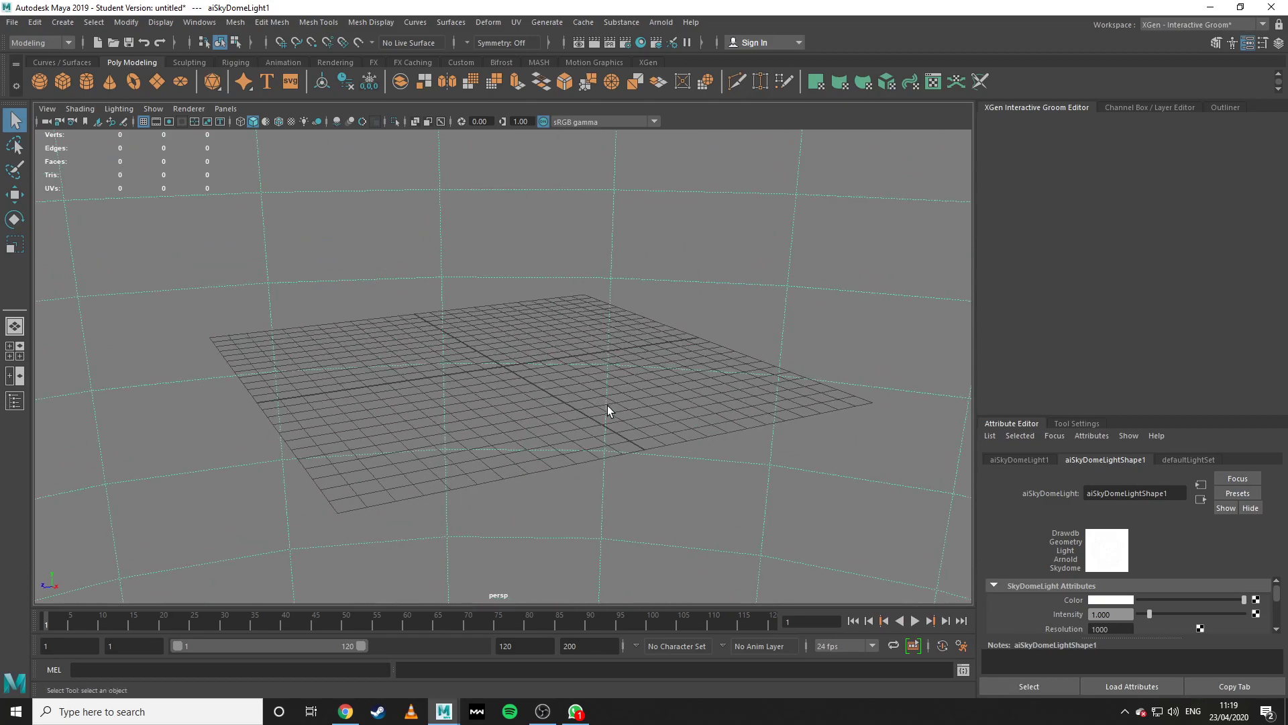
click(158, 84)
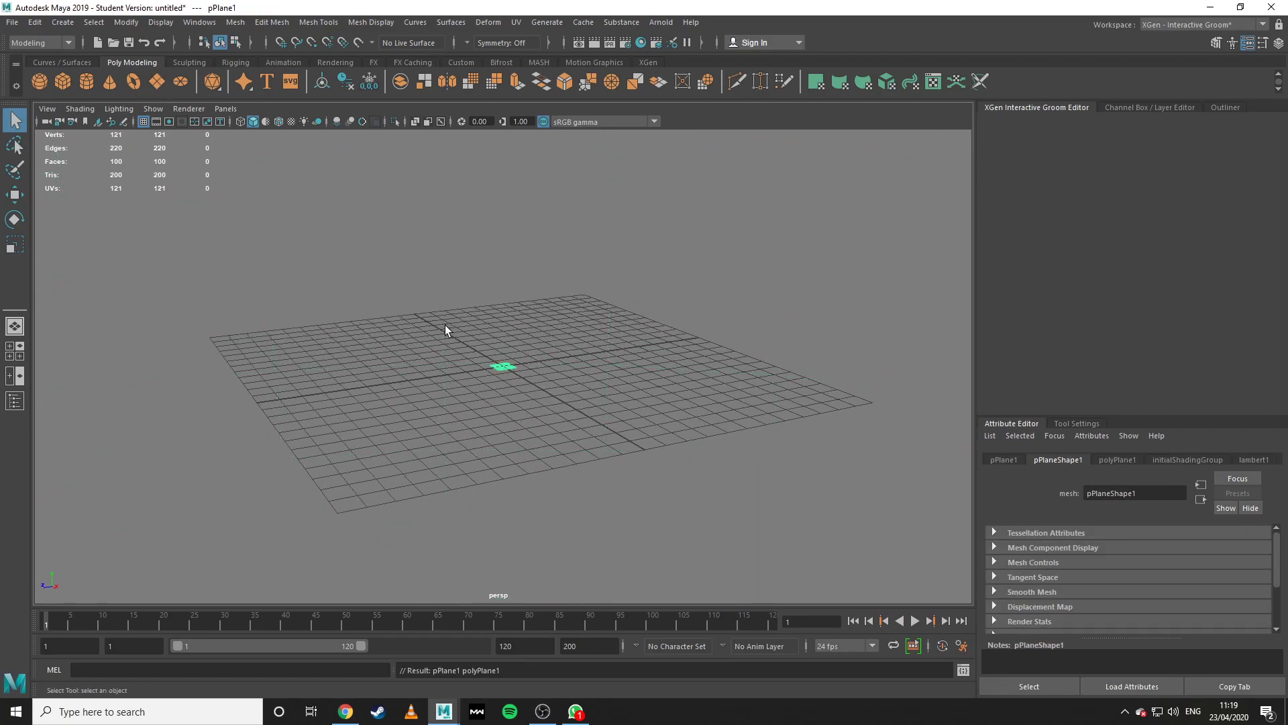
key(r)
drag(495, 368, 921, 466)
key(w)
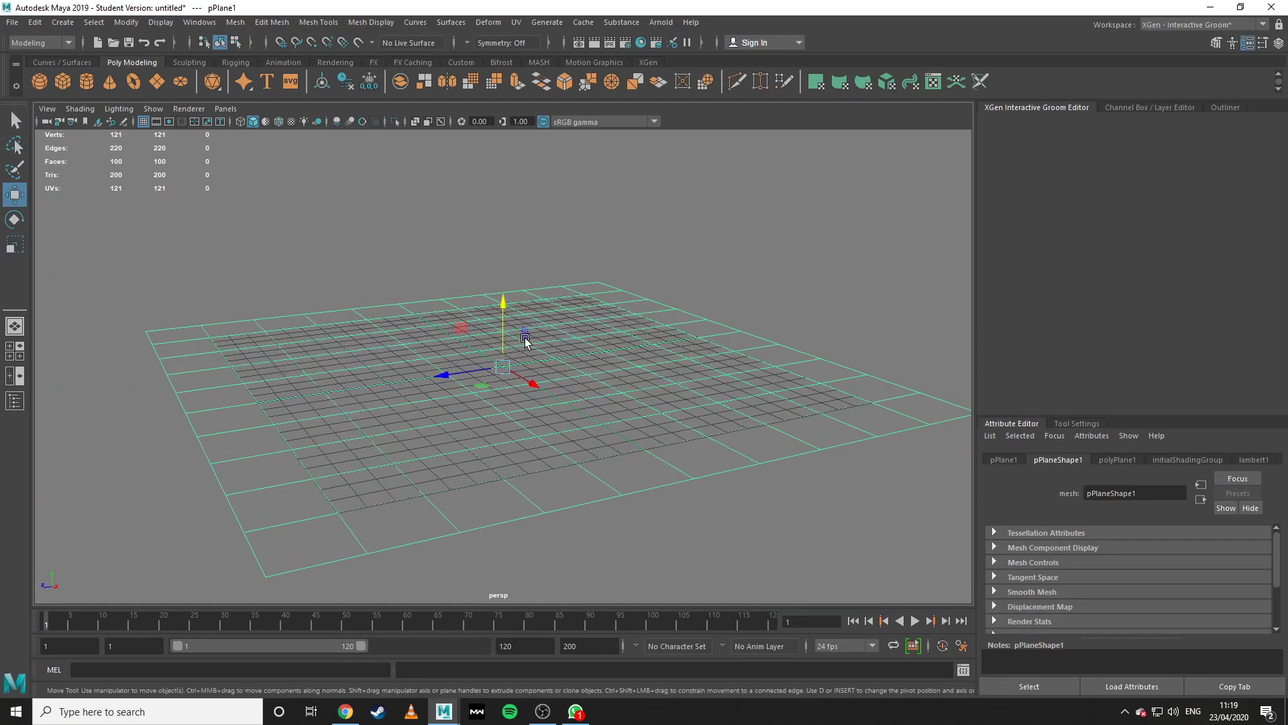
drag(505, 313, 505, 279)
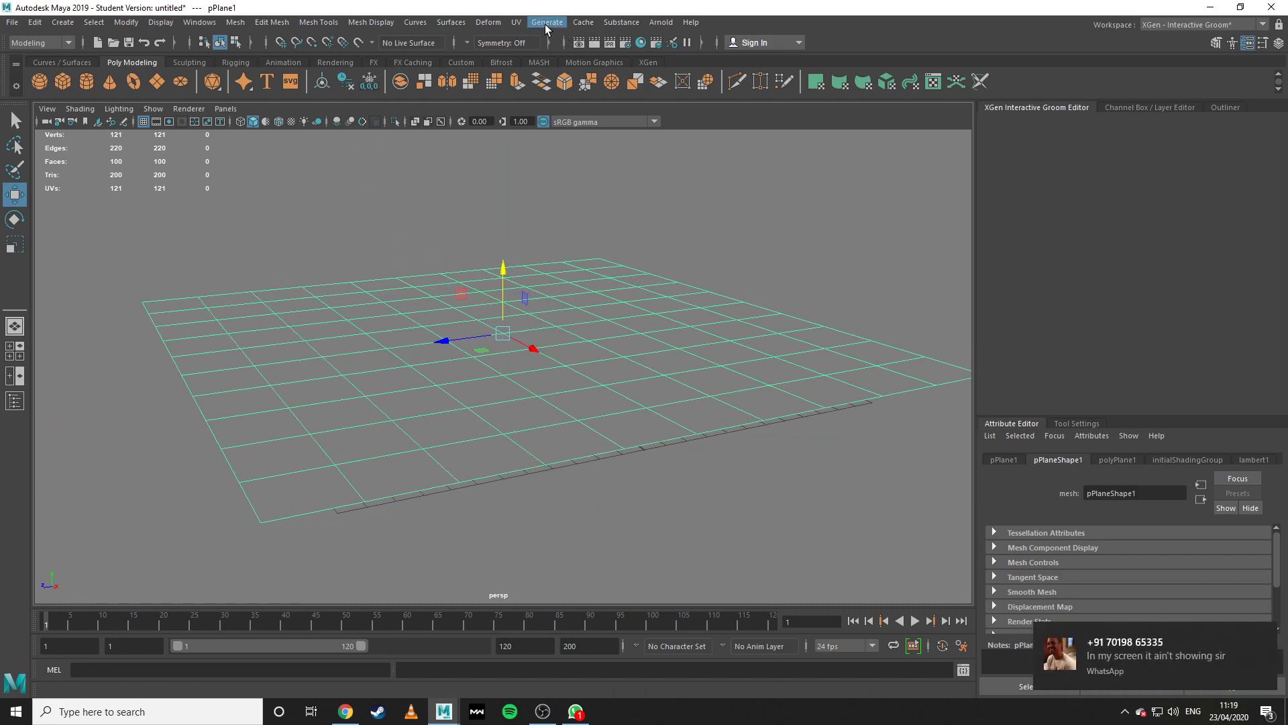
Create XGen interactive groom splines on the plane and view the attributes of the new description and its shape.
click(545, 26)
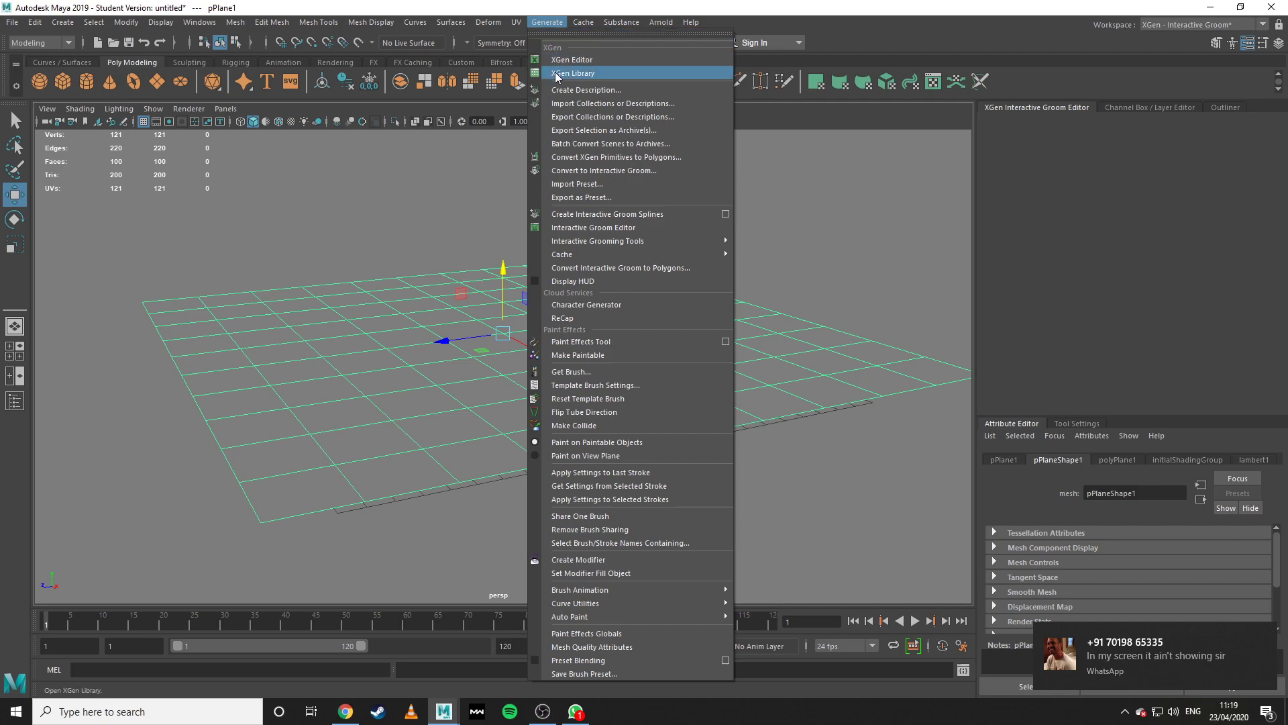
click(594, 214)
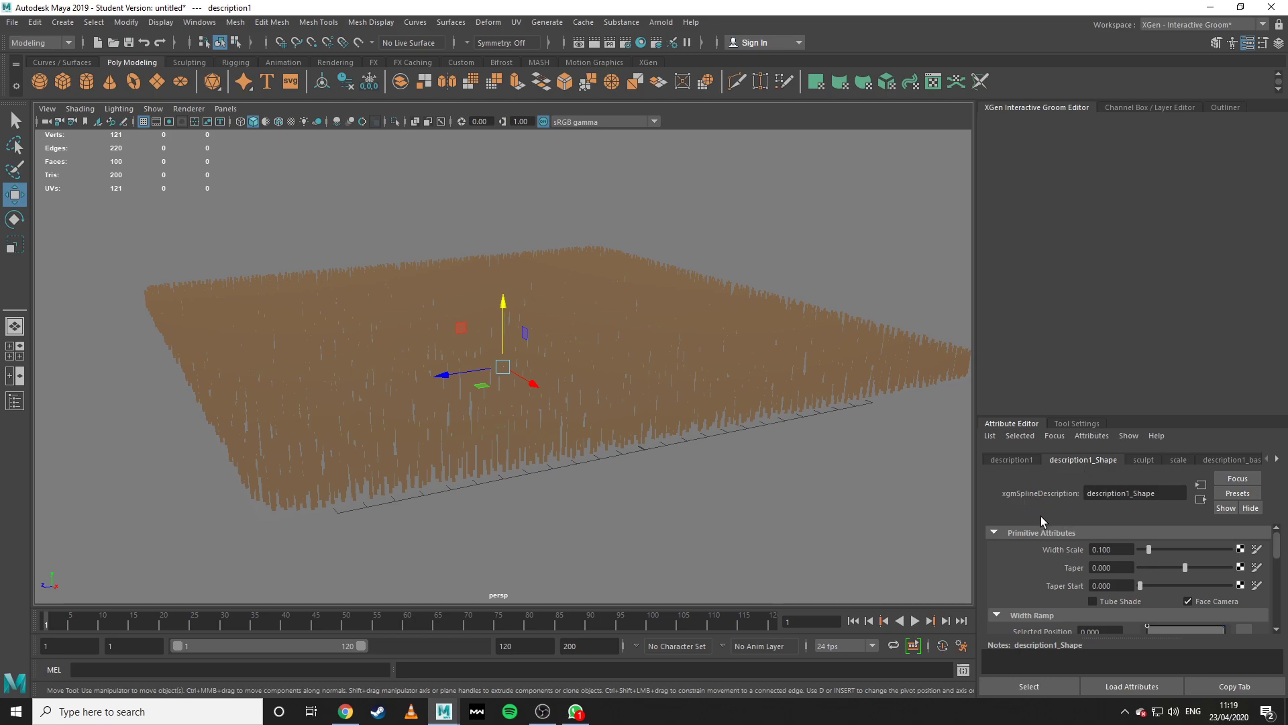
click(1012, 459)
click(1089, 460)
Switch the workspace to Maya Classic, to XGen, and back to XGen - Interactive Groom to reload the groom editor.
click(1183, 25)
click(1183, 39)
click(1183, 27)
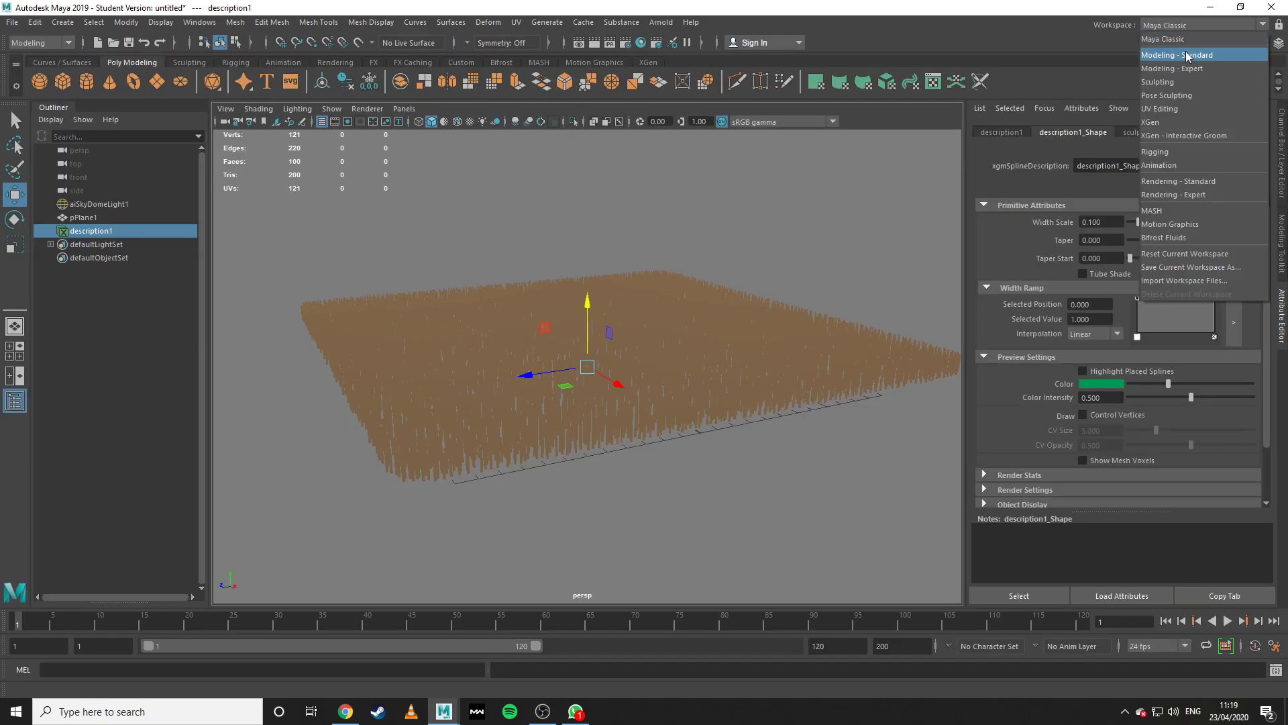
click(1173, 123)
click(1161, 25)
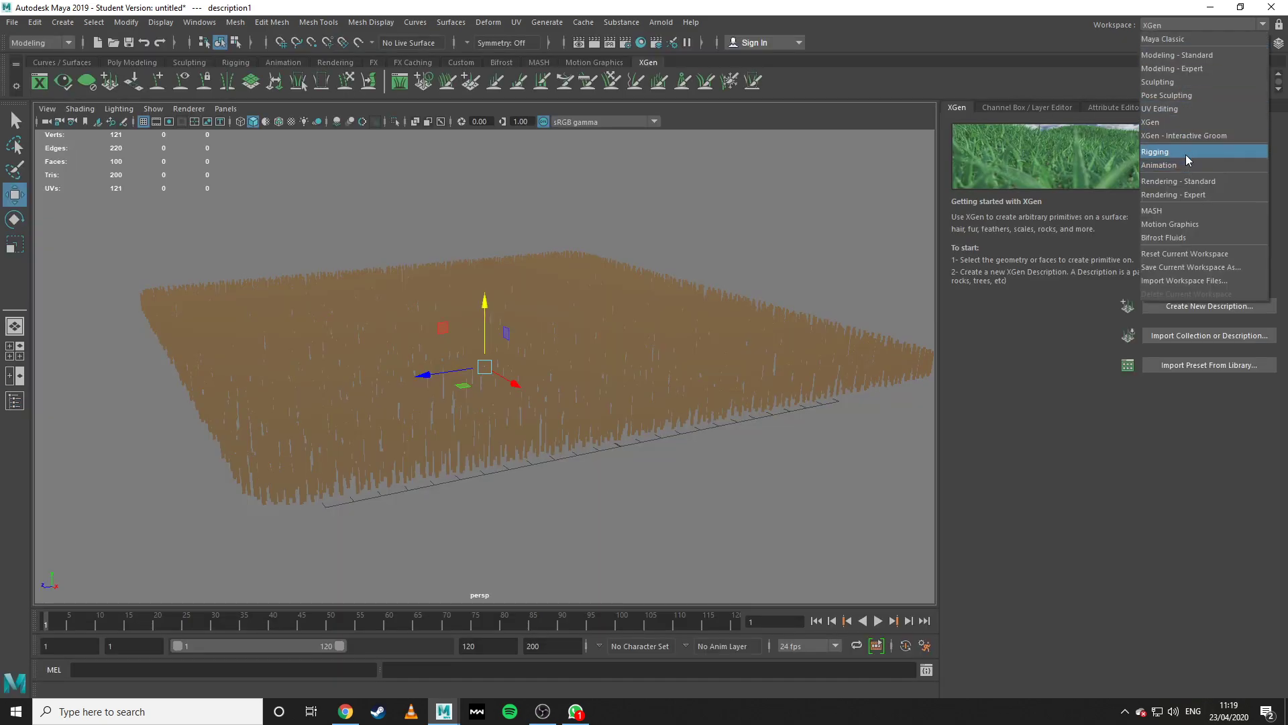
click(1186, 135)
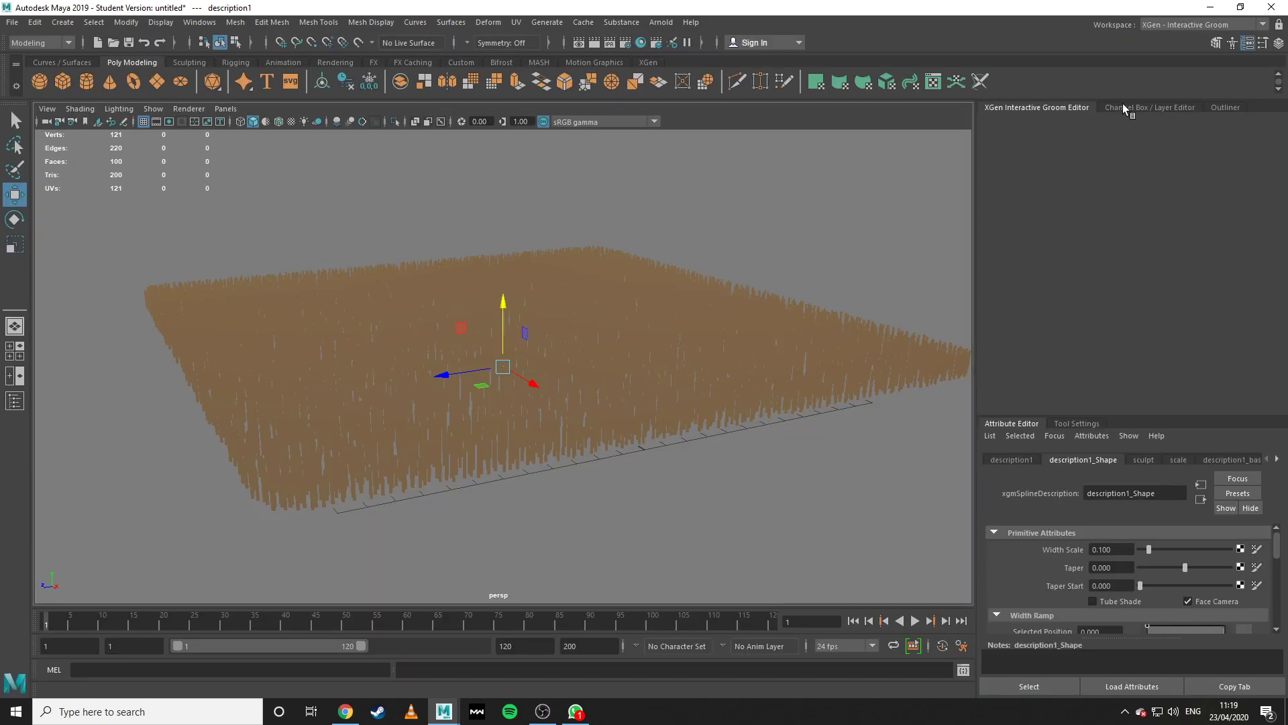
Select the plane beneath the groom and check whether the XGen Interactive Groom Editor lists its description.
scroll(615, 421, up, 2)
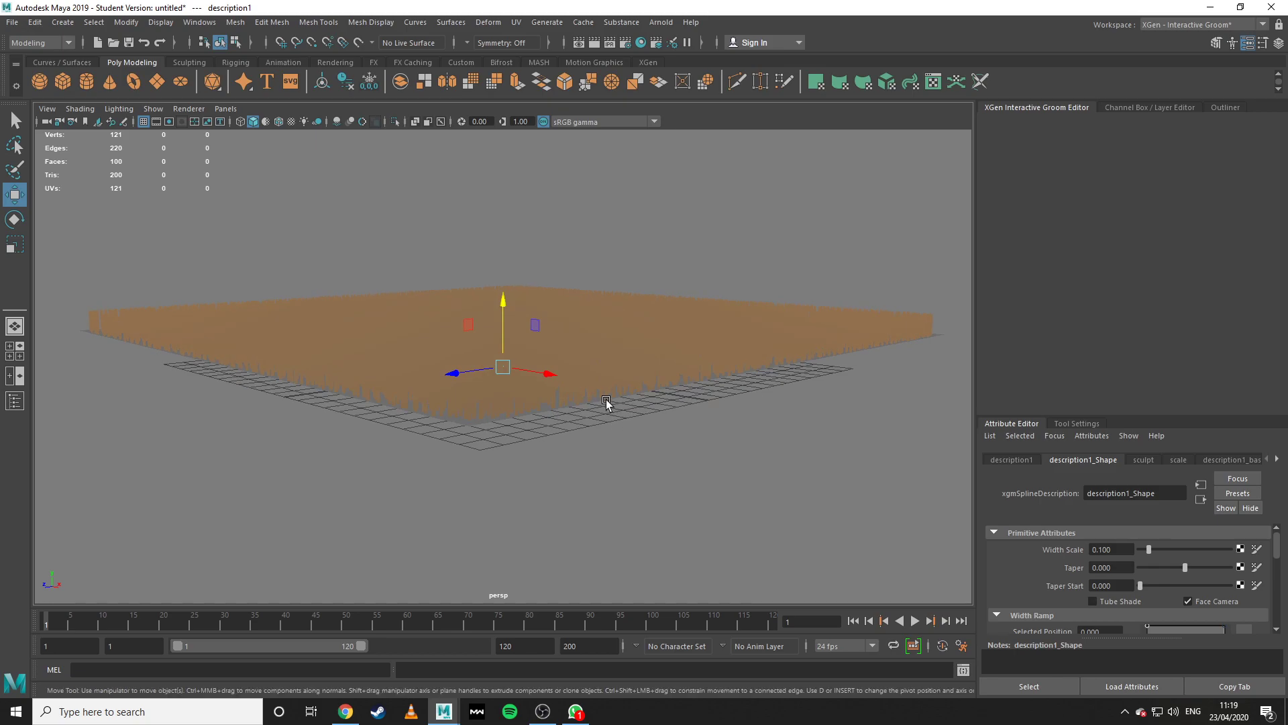
click(617, 401)
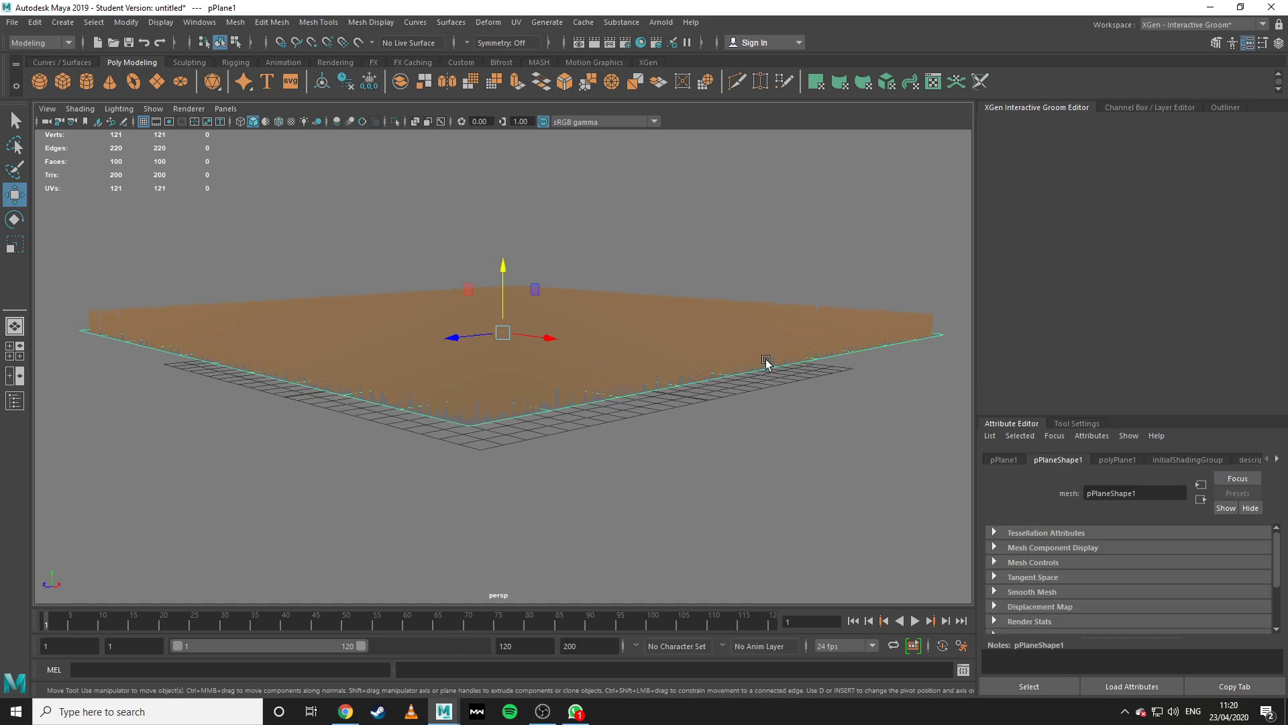
alt+drag(766, 363, 759, 375)
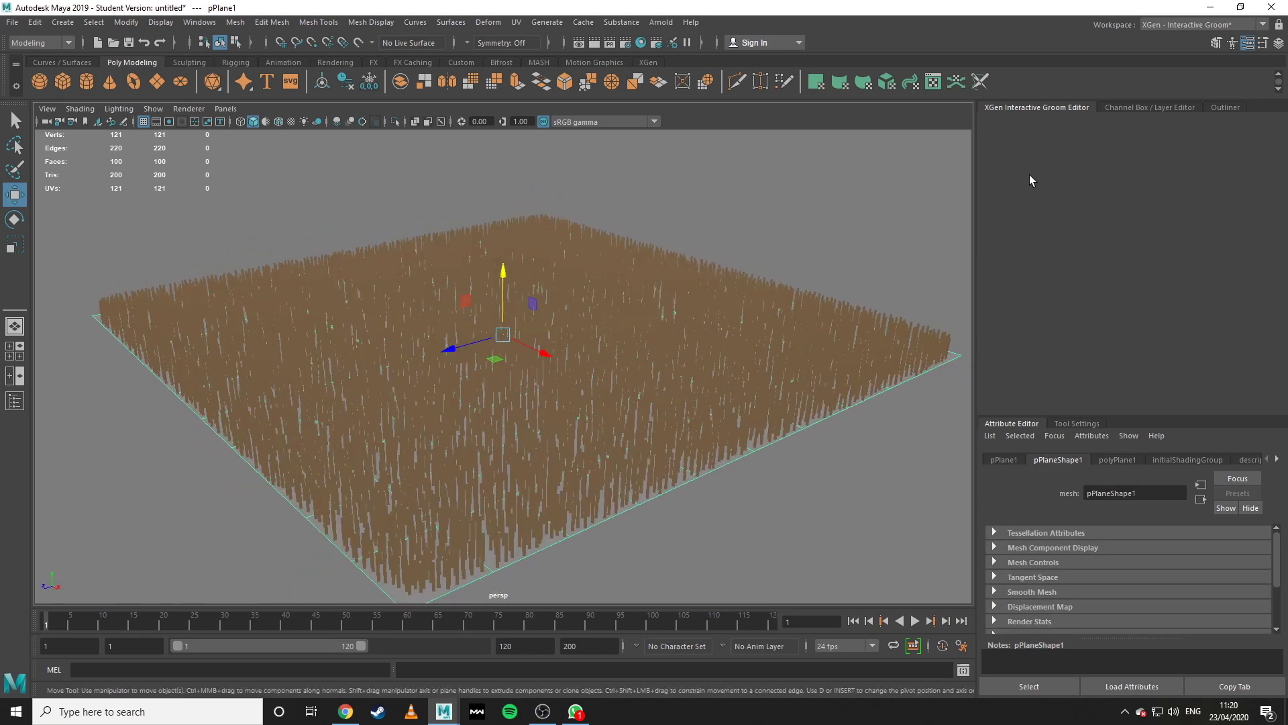
scroll(792, 448, down, 3)
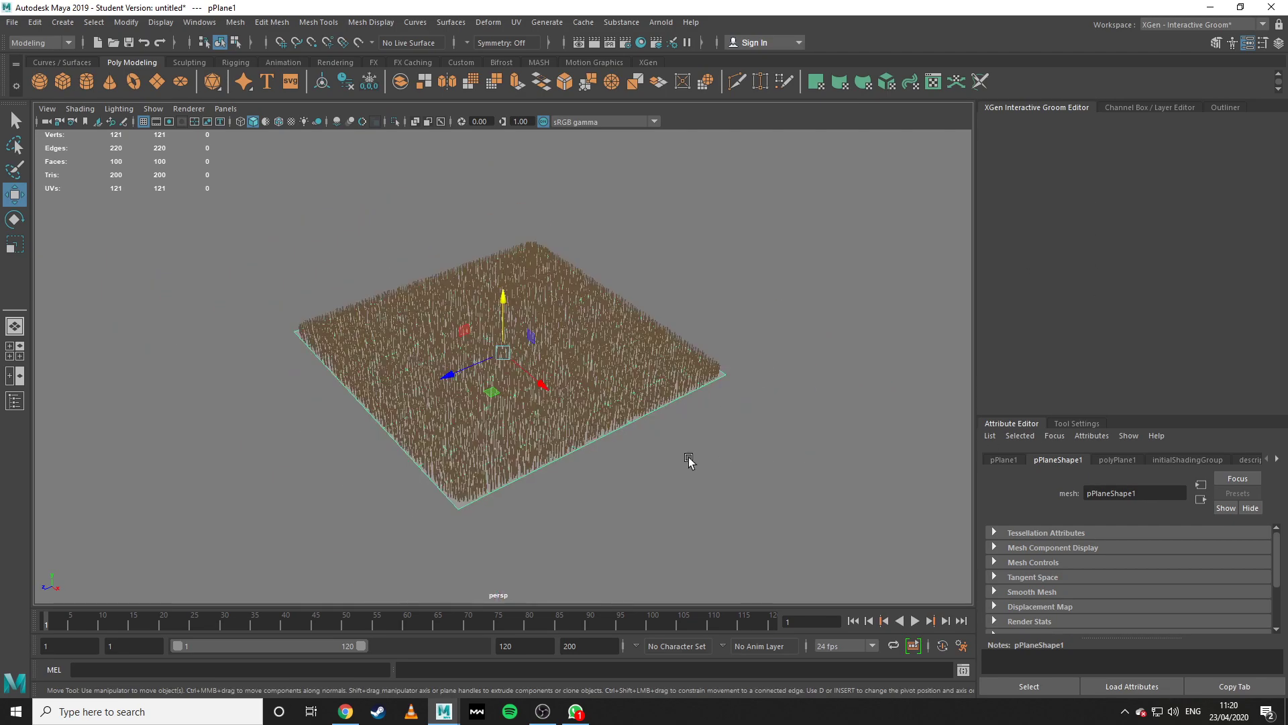
alt+drag(701, 464, 738, 446)
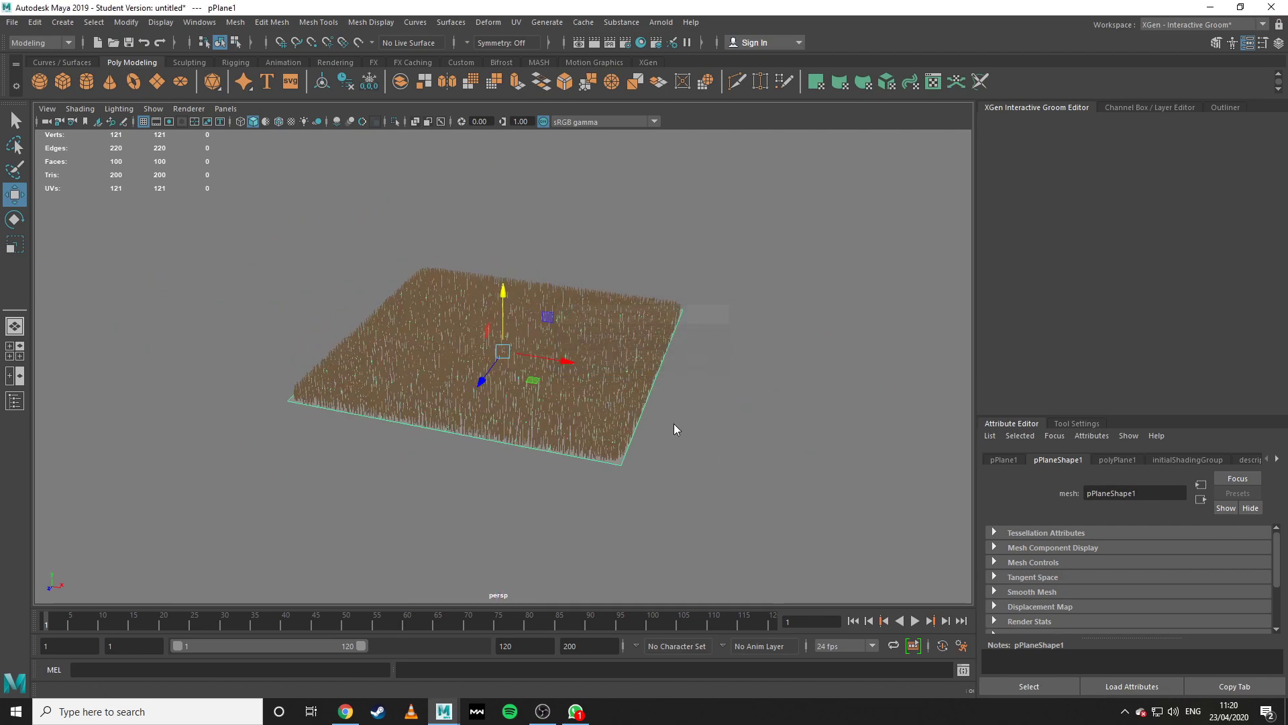
Close Maya to return to the Windows desktop and refresh the desktop.
key(super+d)
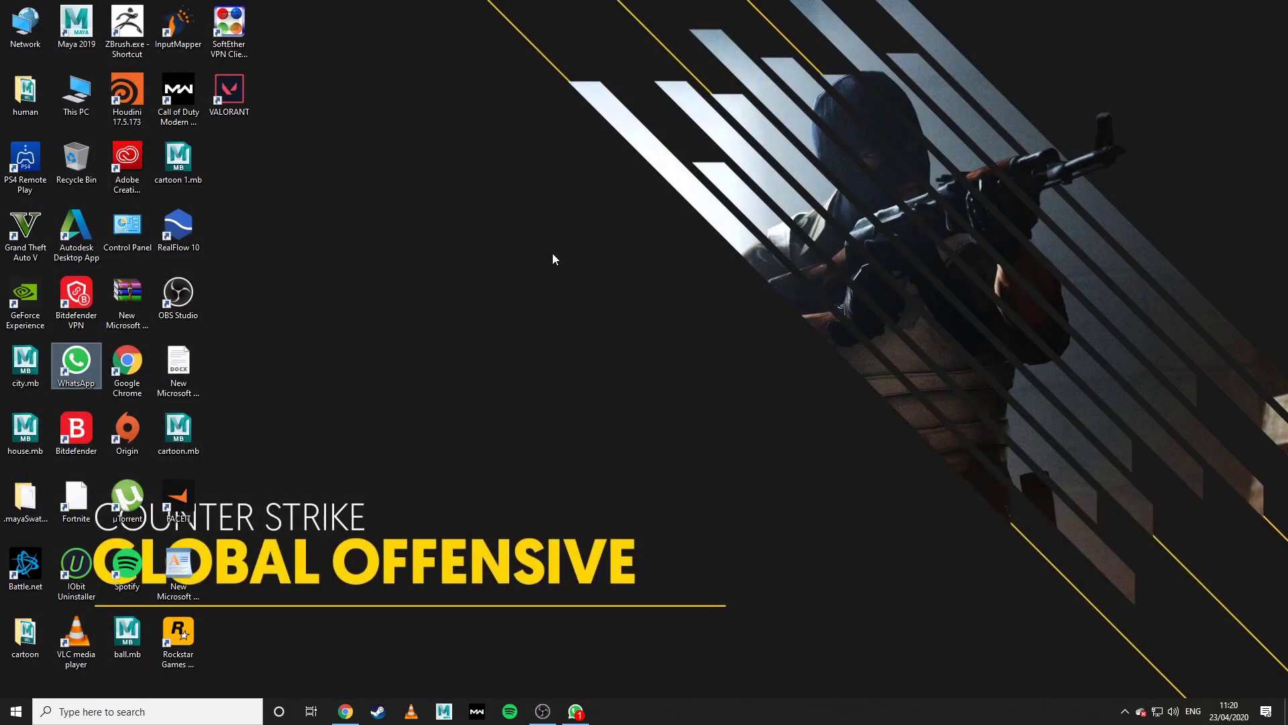
right_click(505, 108)
right_click(554, 145)
click(497, 114)
right_click(474, 106)
right_click(515, 143)
click(540, 183)
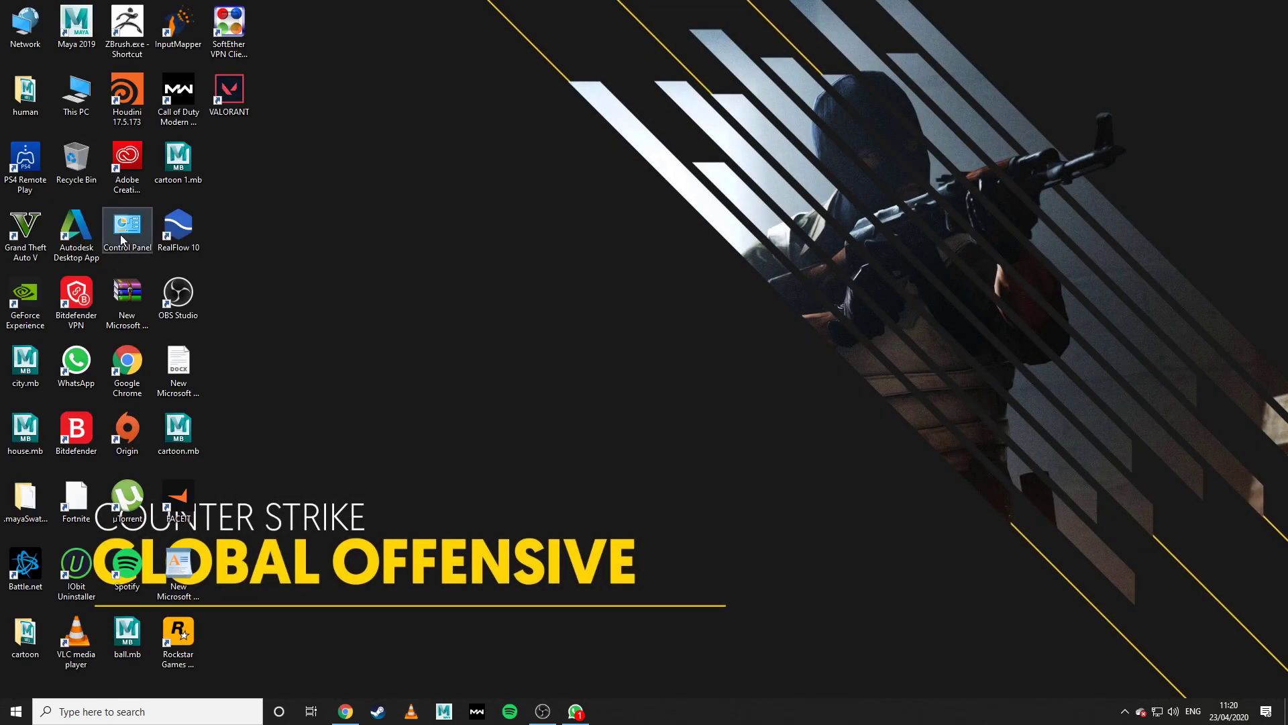
Delete the Maya preferences folder from Documents > maya > 2019 in File Explorer and close the window.
double_click(75, 94)
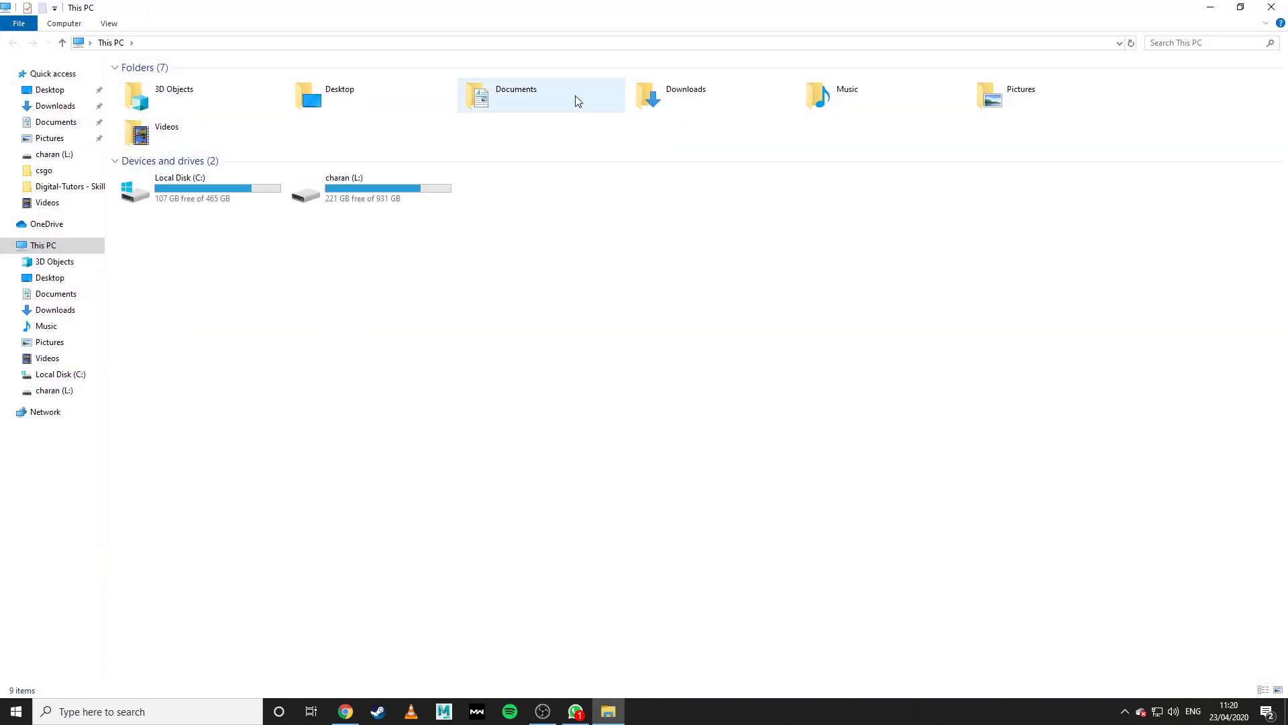
double_click(583, 101)
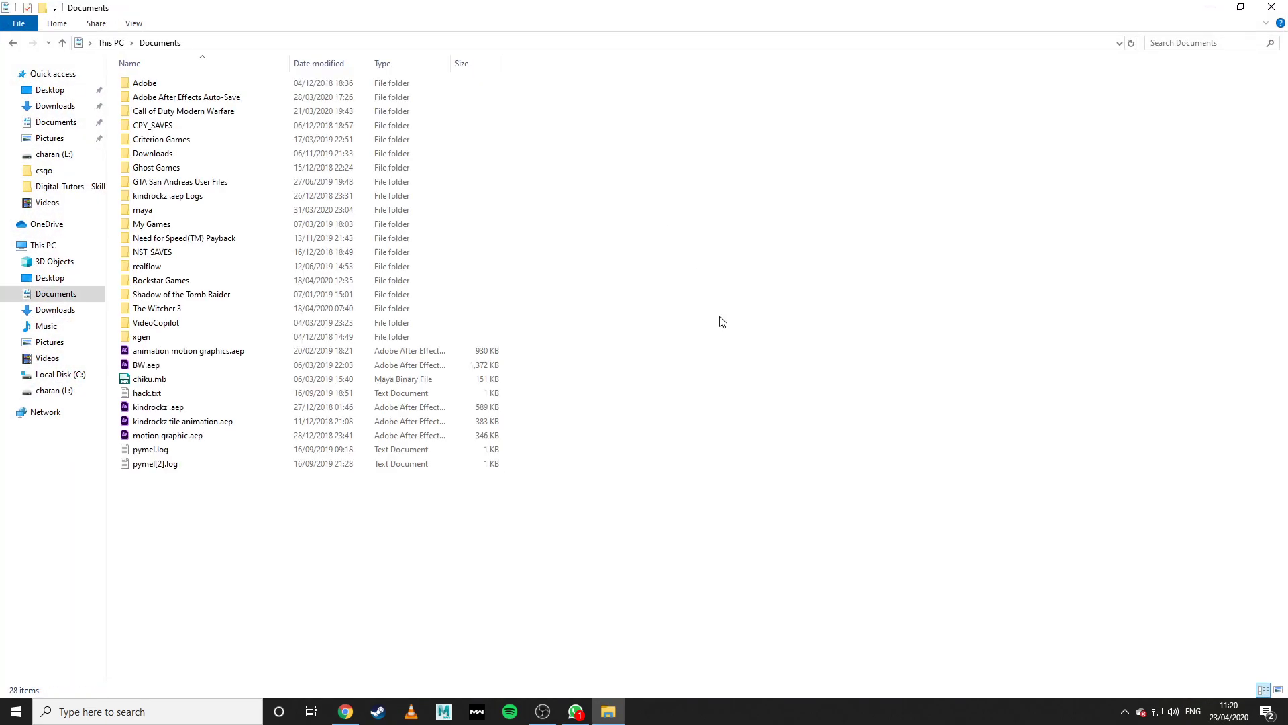
double_click(192, 210)
click(167, 99)
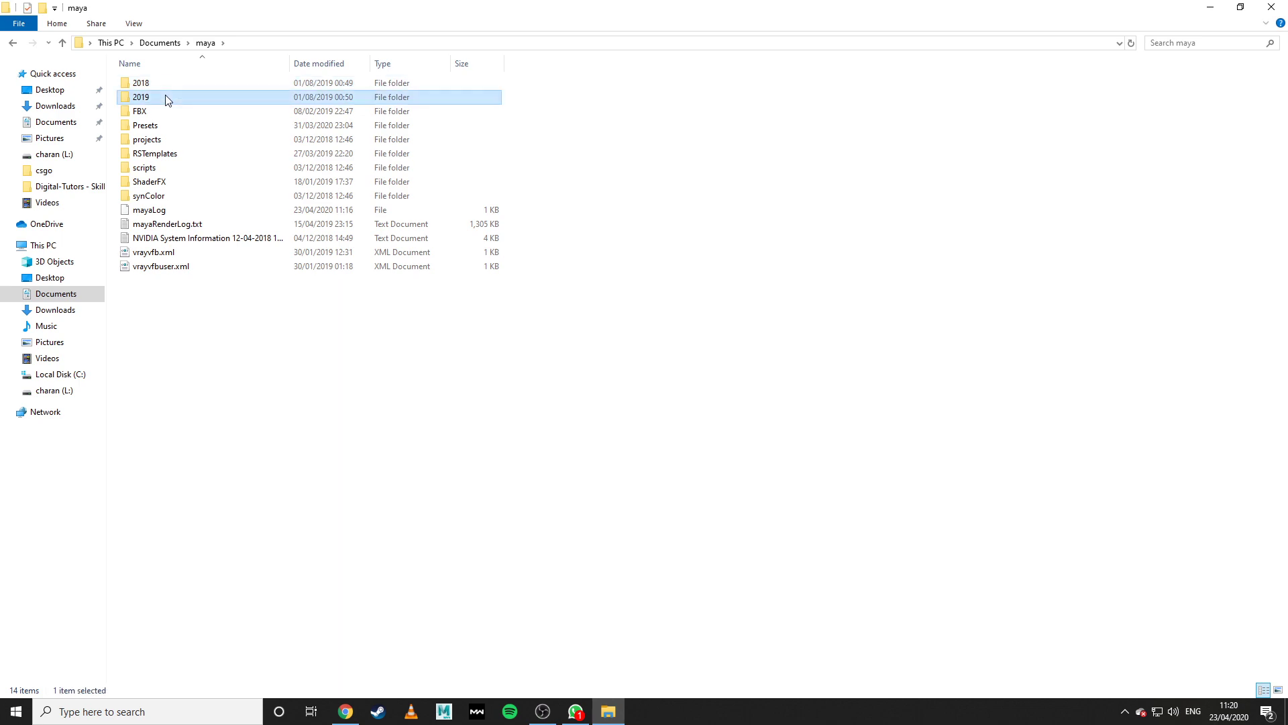
double_click(166, 96)
click(198, 84)
key(Delete)
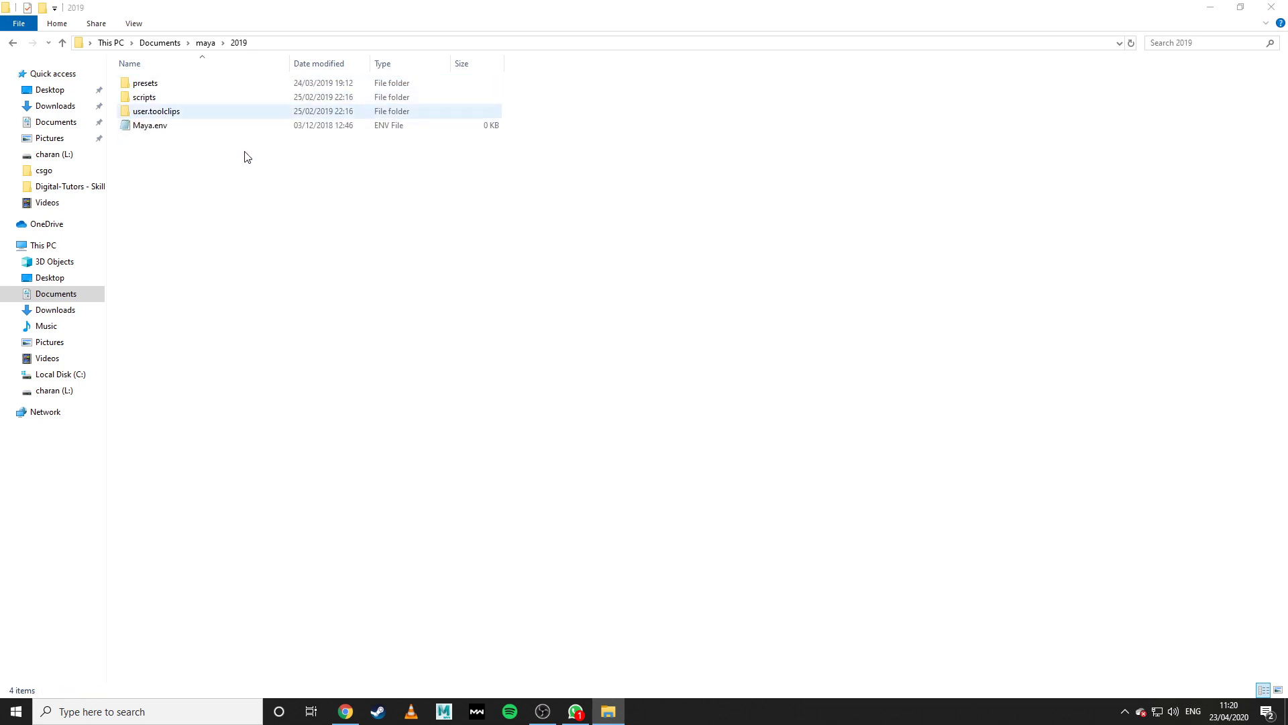
click(1272, 8)
Empty the Recycle Bin, confirm the permanent deletion, and refresh the desktop.
right_click(106, 154)
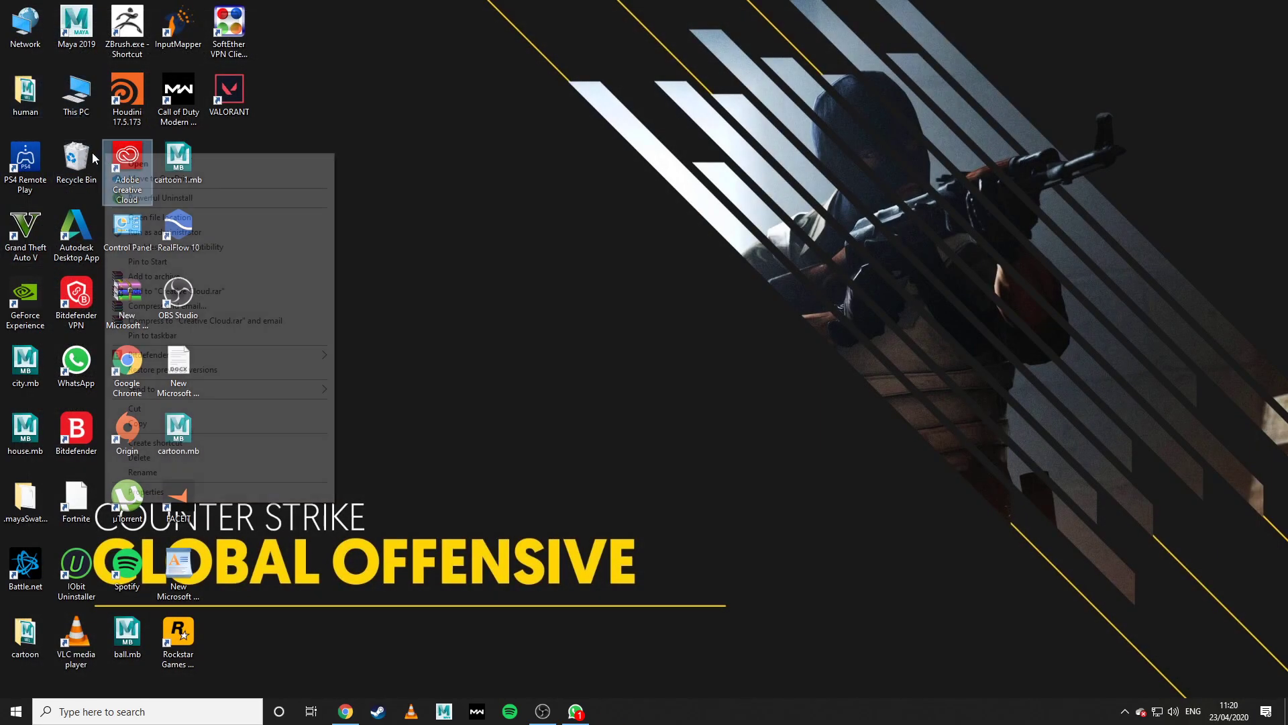
right_click(94, 158)
click(154, 181)
click(701, 411)
right_click(530, 129)
right_click(569, 170)
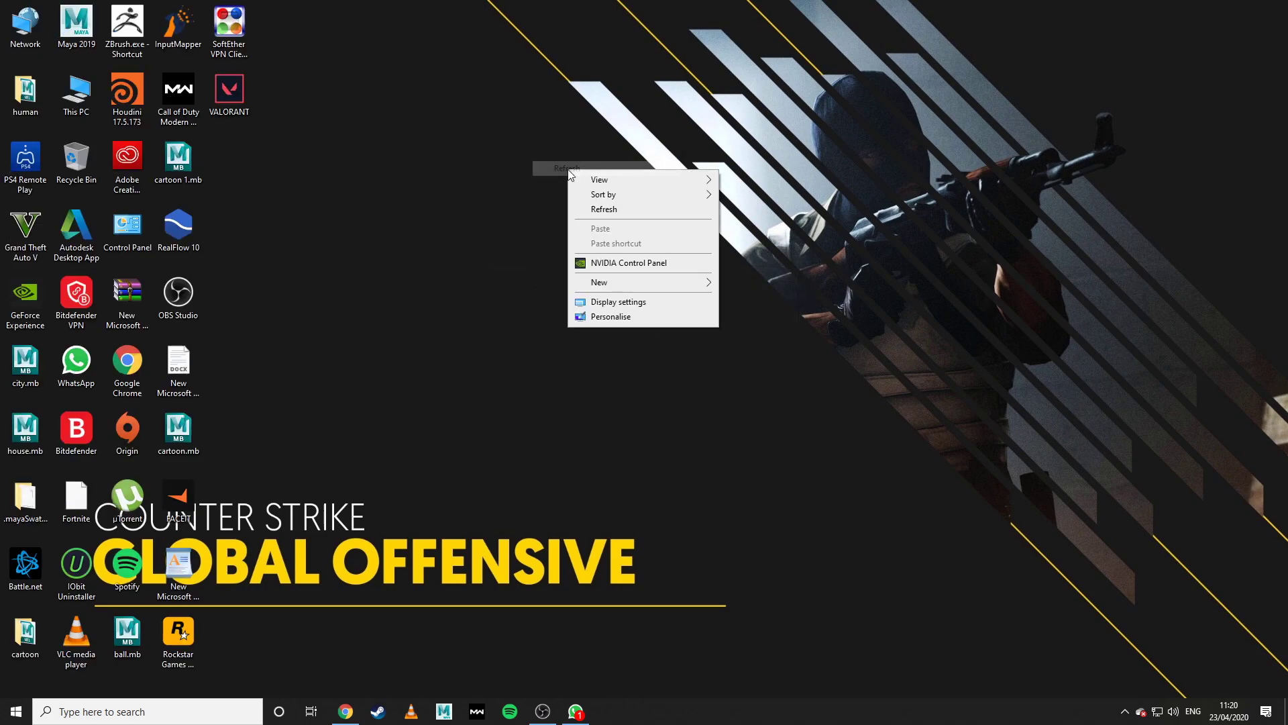
click(583, 209)
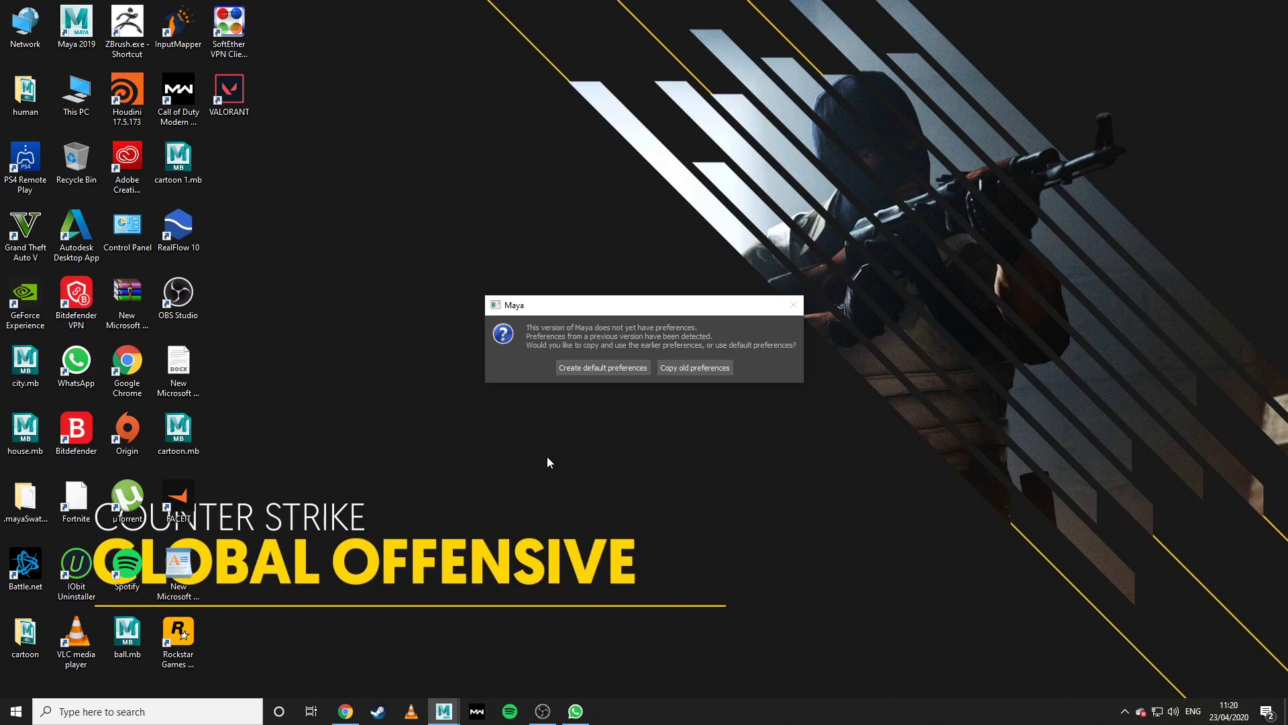
Start Maya 2019 with newly created default preferences, maximise its window, and dismiss the What's New Highlight Settings.
click(621, 368)
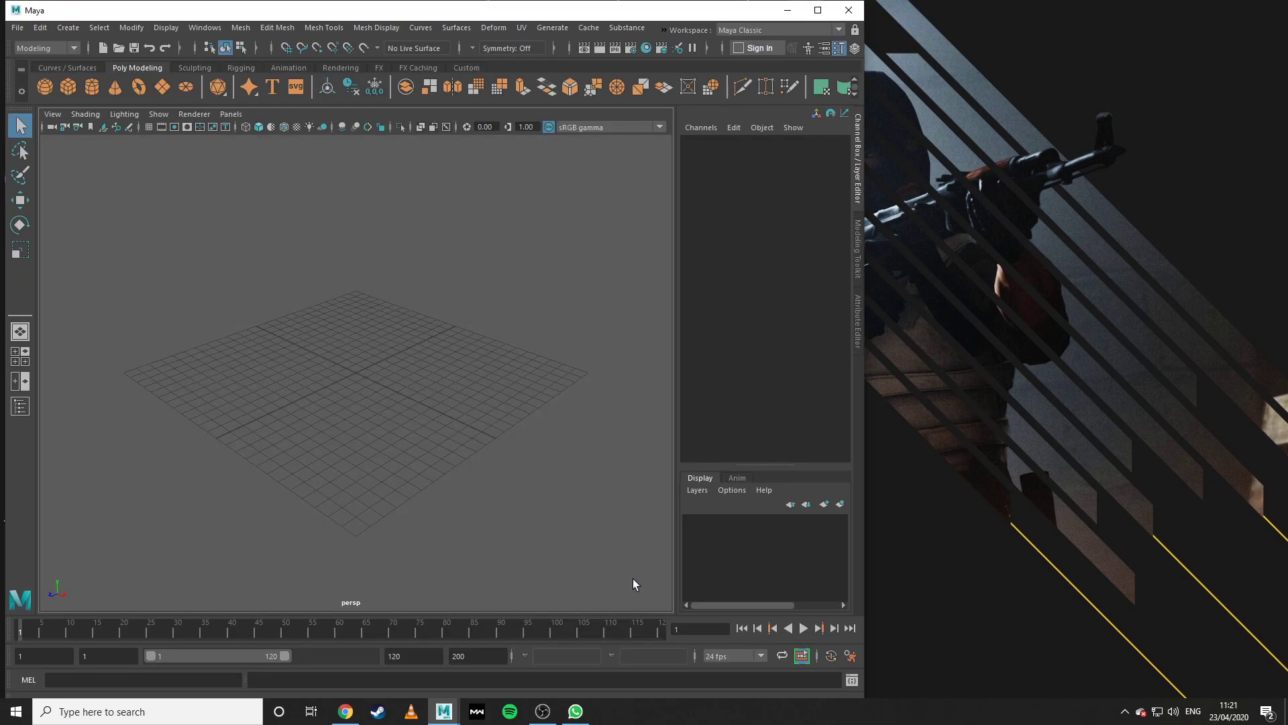
click(809, 14)
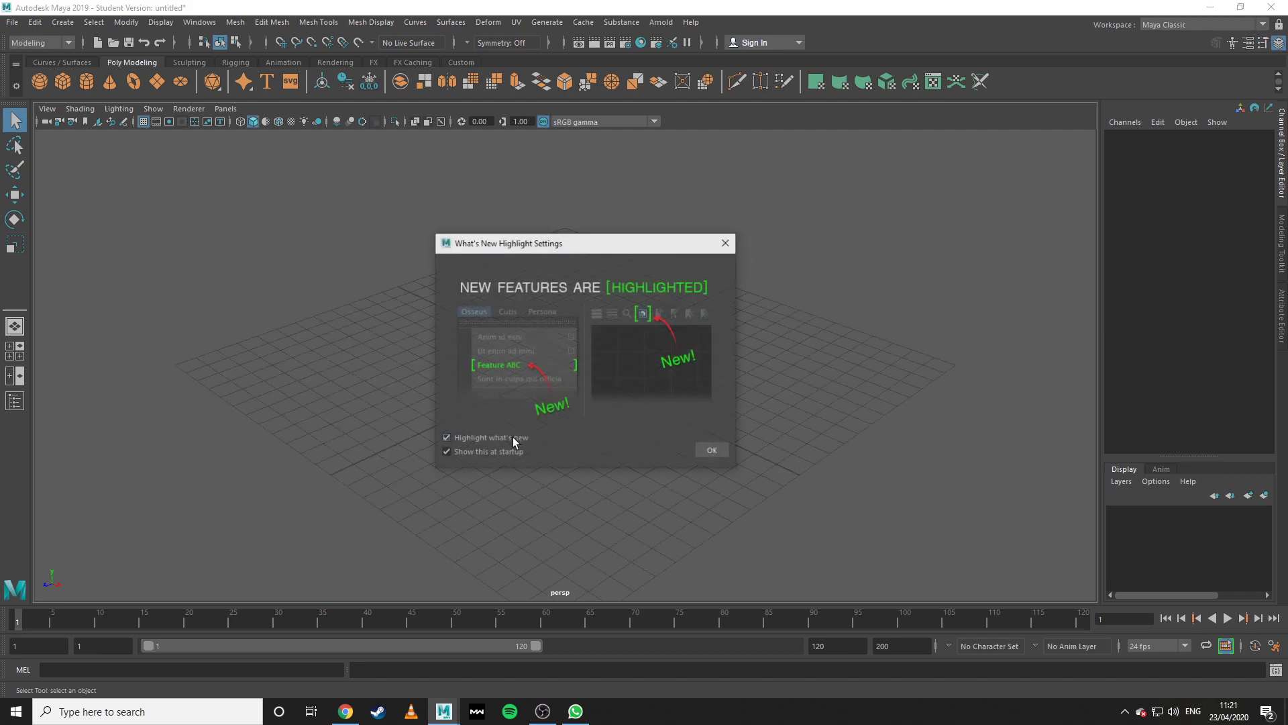
click(712, 452)
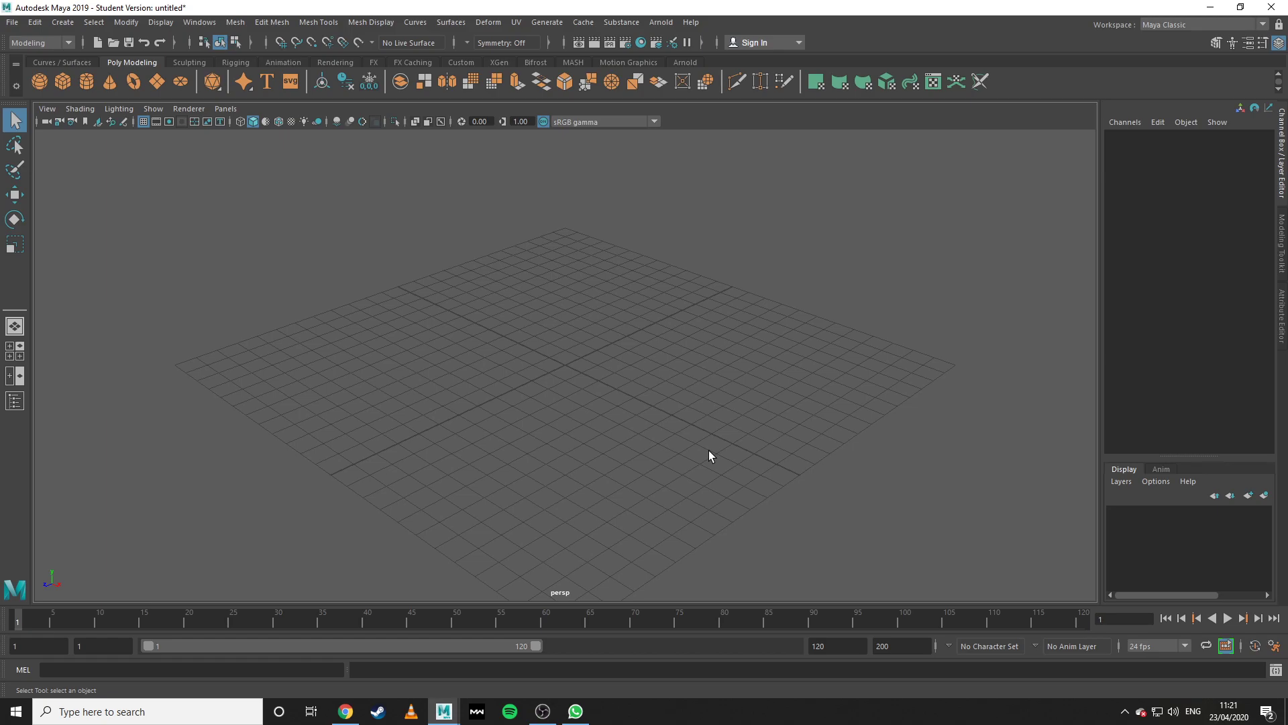
scroll(710, 437, down, 5)
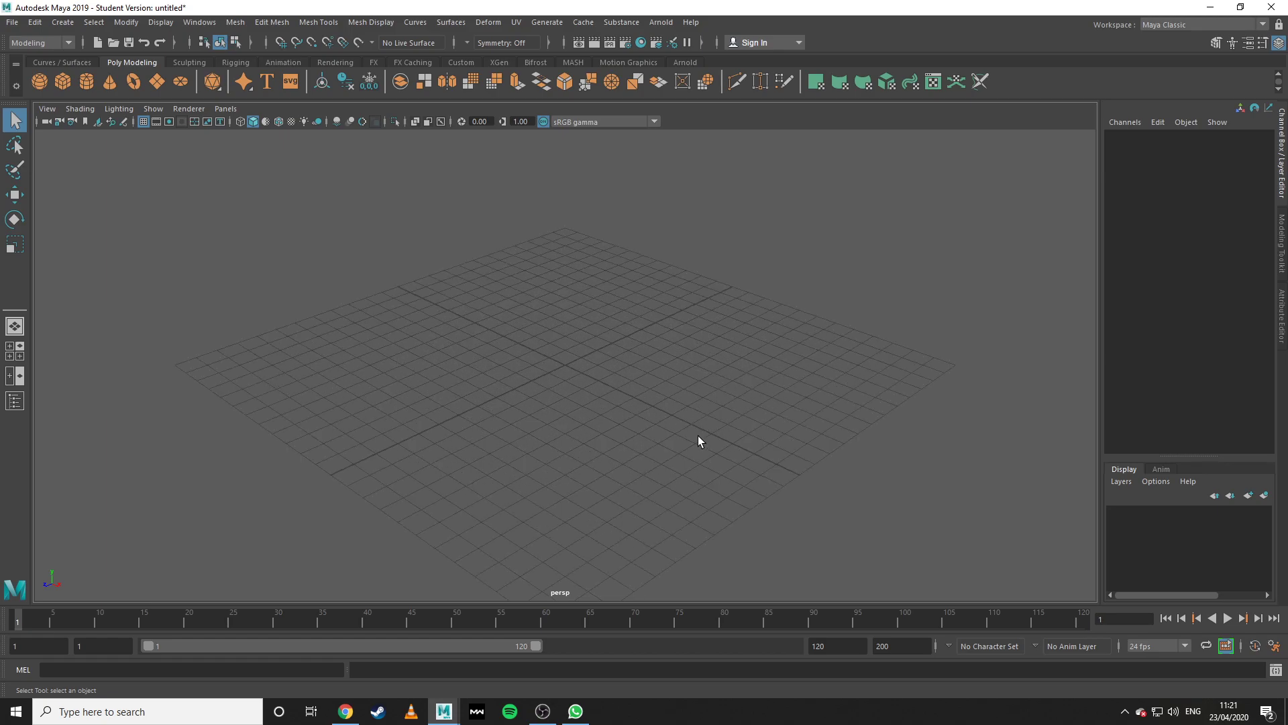
Add an Arnold skydome light to the empty scene.
click(661, 21)
mouse_move(753, 94)
click(874, 115)
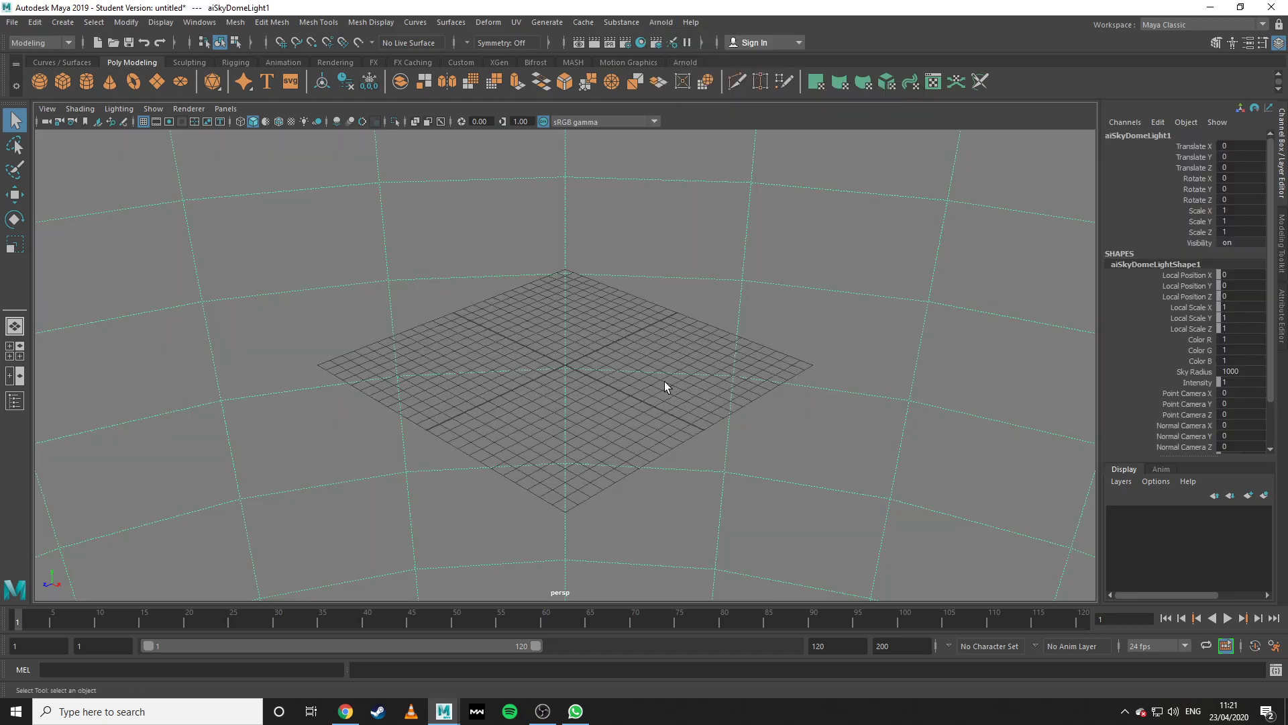
Create a polygon plane, scale it uniformly to about 35.3, and raise it to about 0.54 in Y.
click(159, 82)
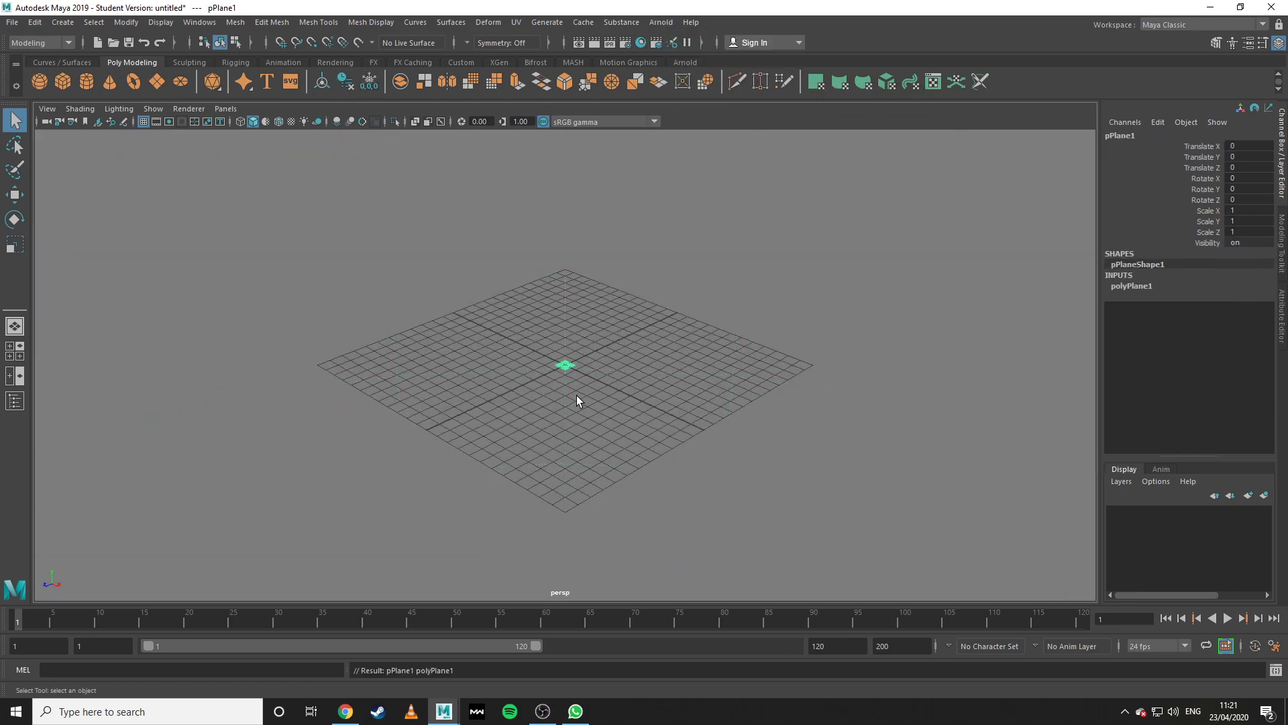
key(r)
drag(566, 365, 986, 425)
key(w)
drag(567, 311, 712, 295)
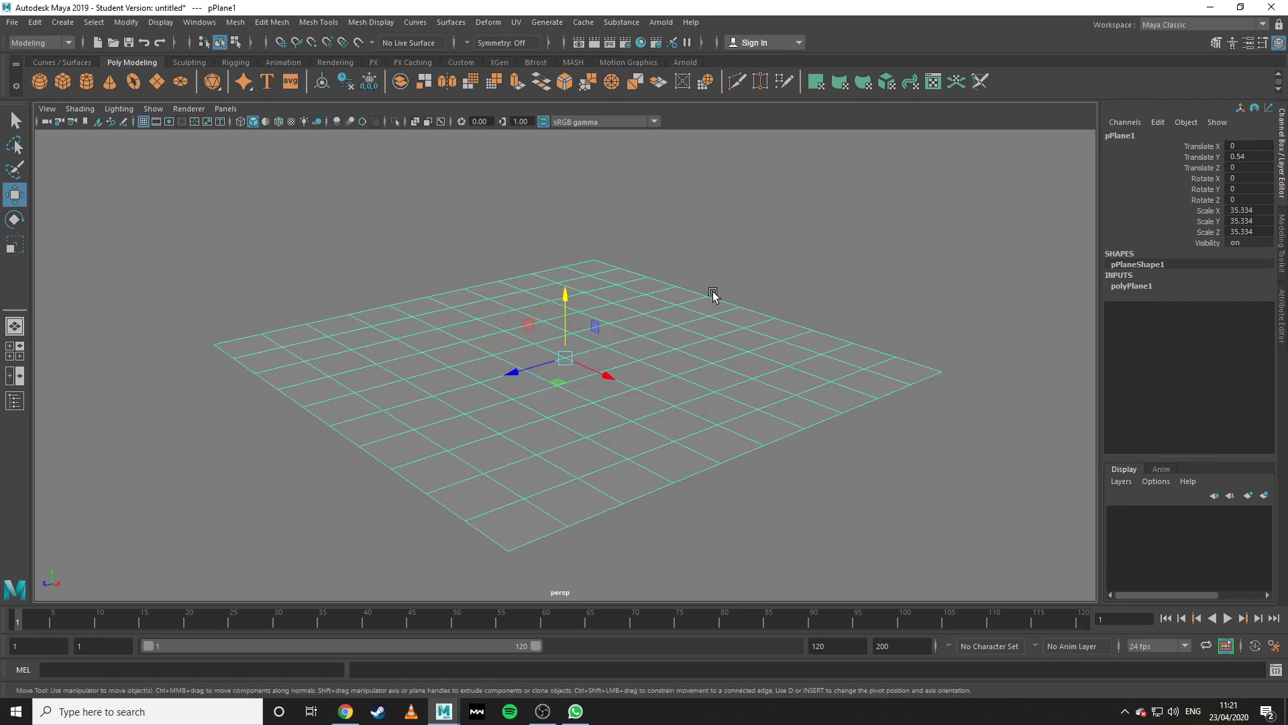
Create interactive groom splines on the plane with the default options, and switch to the XGen - Interactive Groom workspace.
click(554, 23)
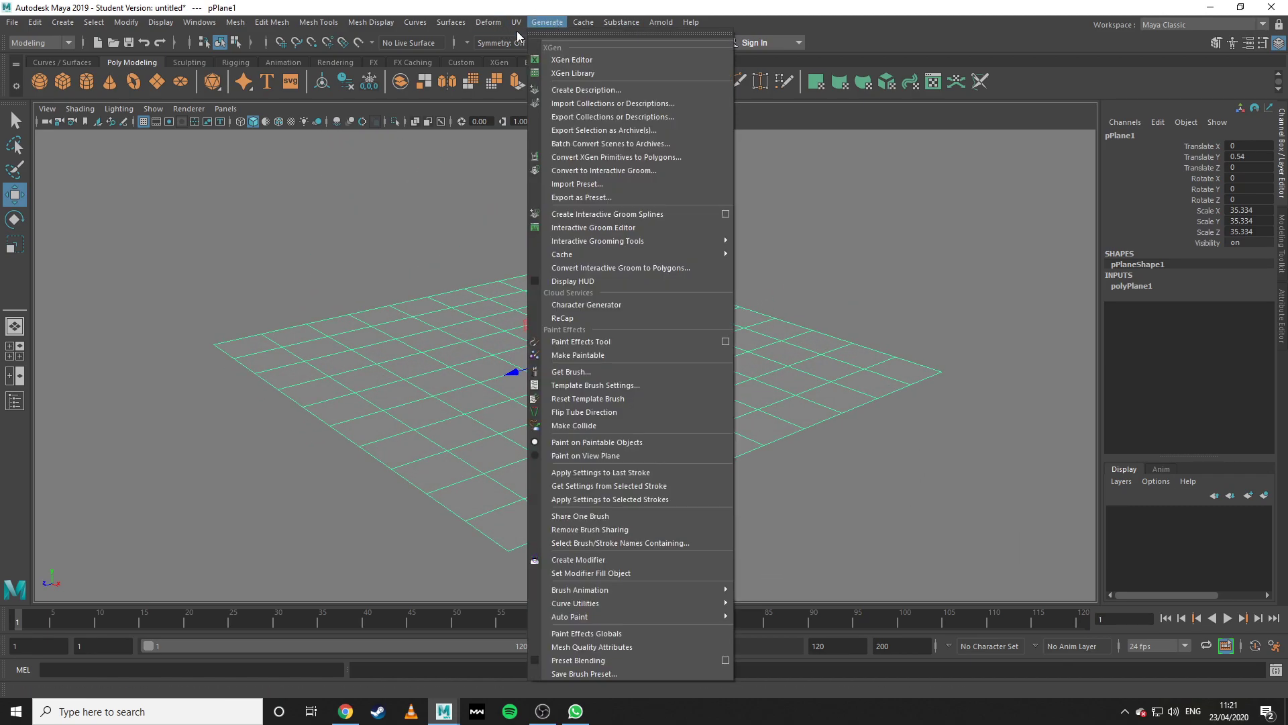
click(725, 213)
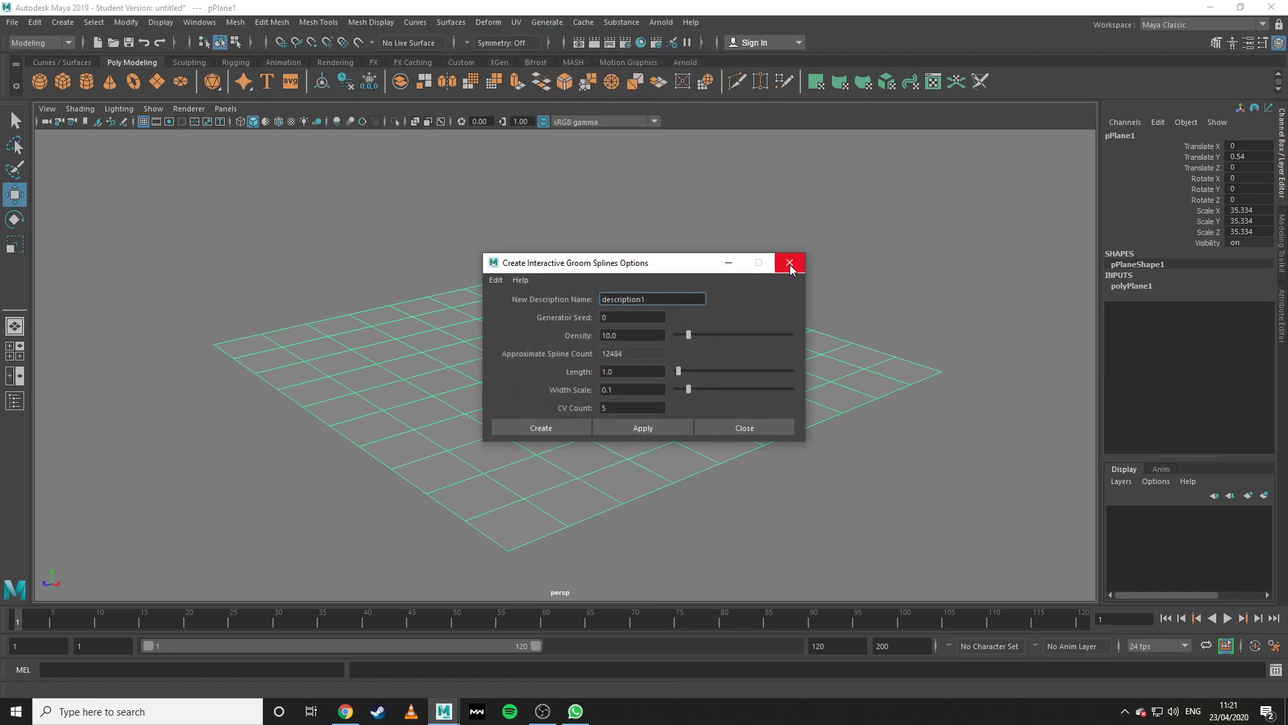
click(565, 428)
alt+drag(605, 451, 567, 463)
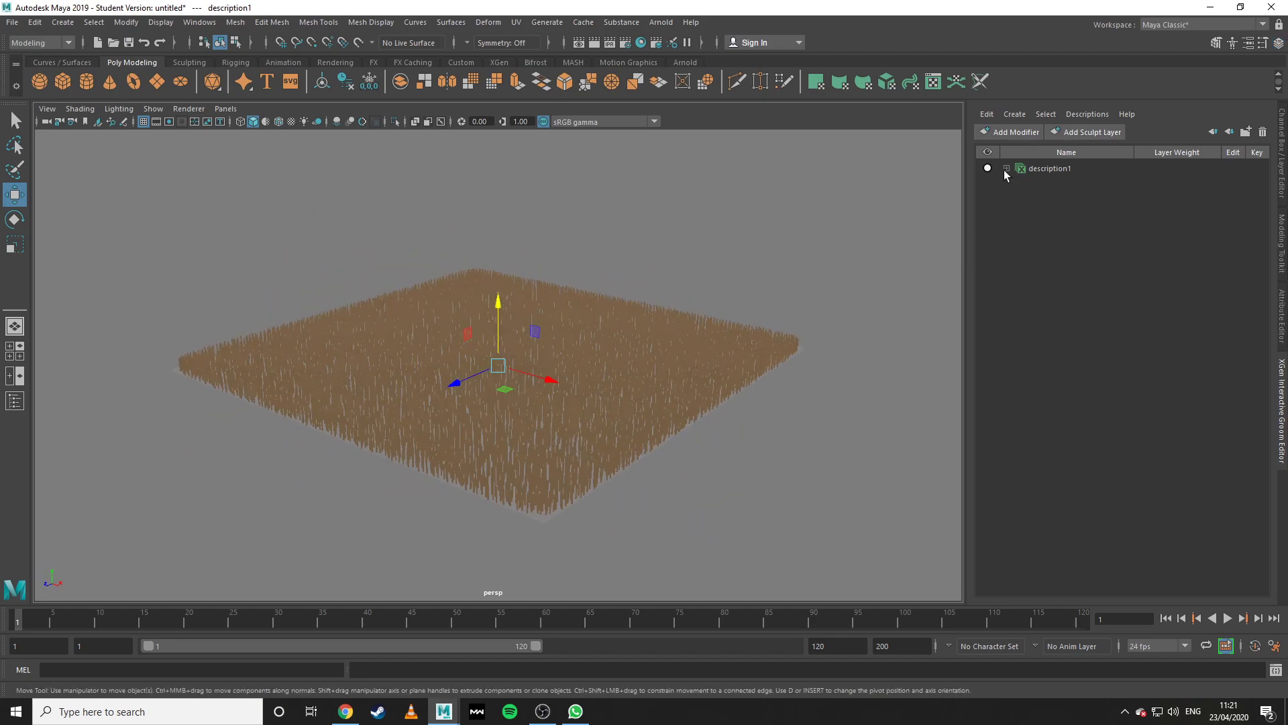
click(1170, 26)
click(1203, 136)
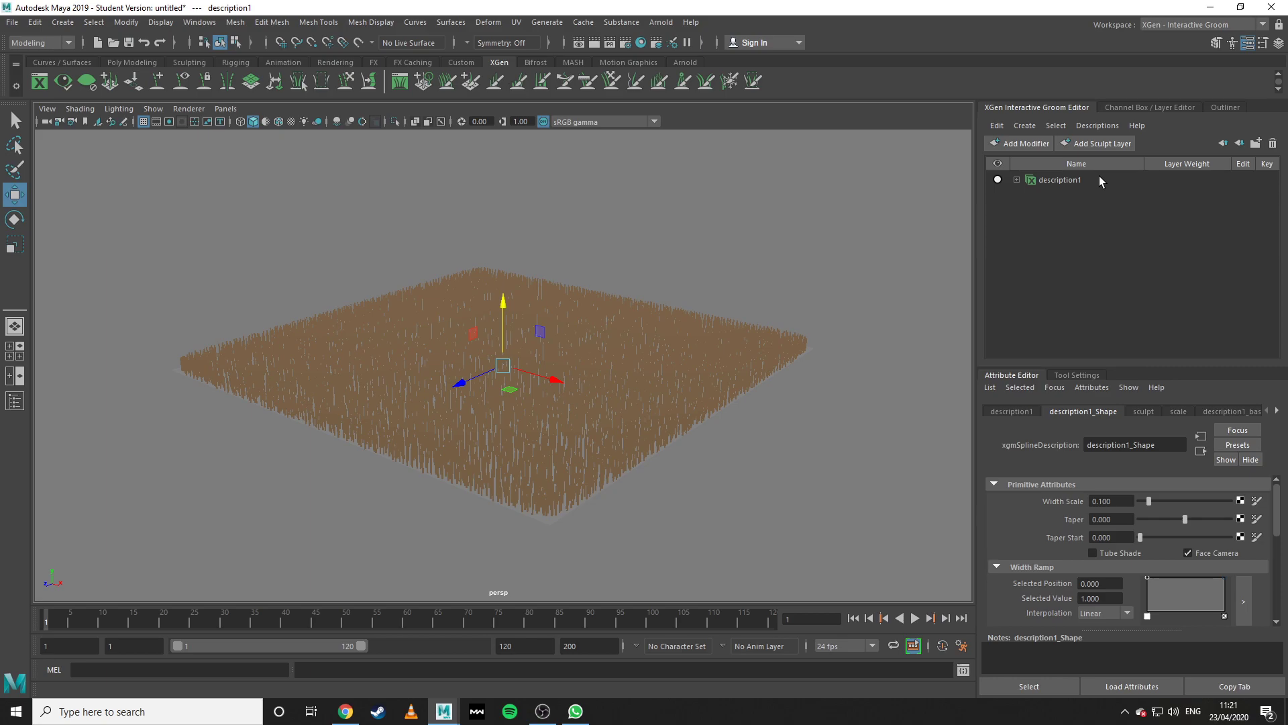
Render the groom in the Arnold RenderView, inspect the splines up close, and minimise the render window.
mouse_move(640, 462)
alt+mouse_down()
mouse_move(606, 429)
mouse_move(630, 470)
alt+mouse_up()
scroll(630, 471, up, 5)
scroll(631, 473, down, 3)
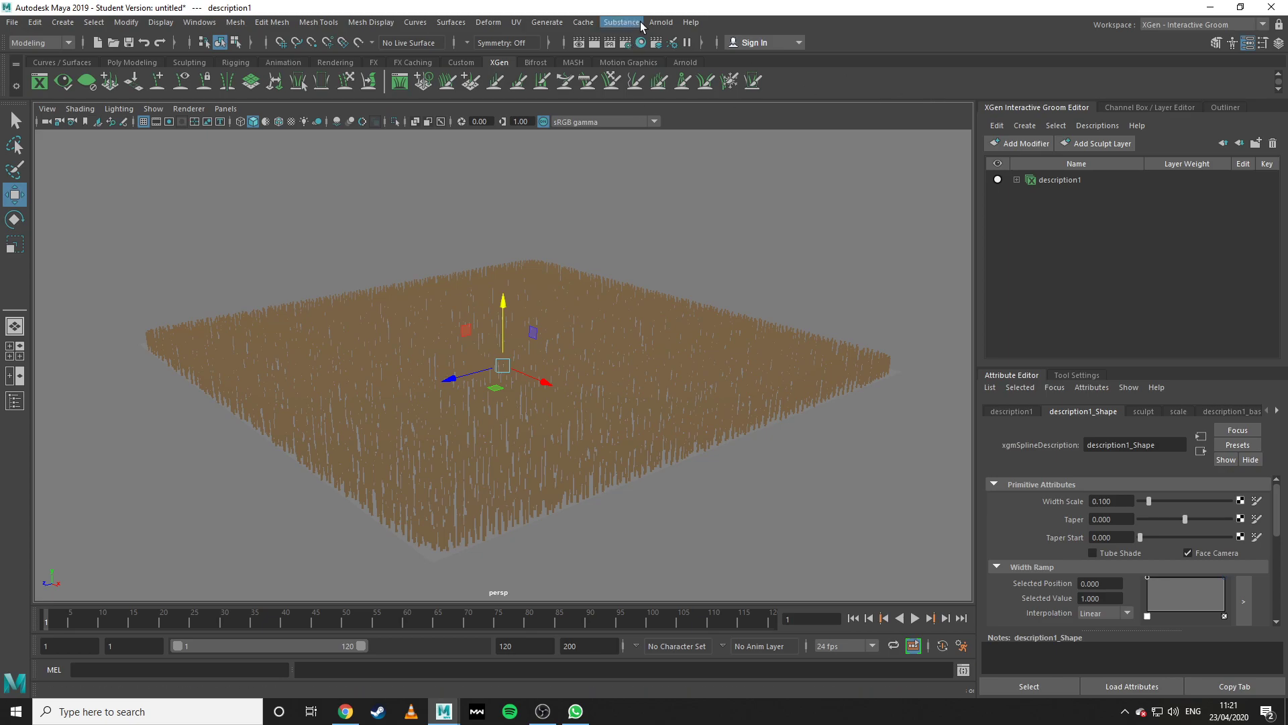
click(691, 22)
mouse_move(661, 22)
click(694, 67)
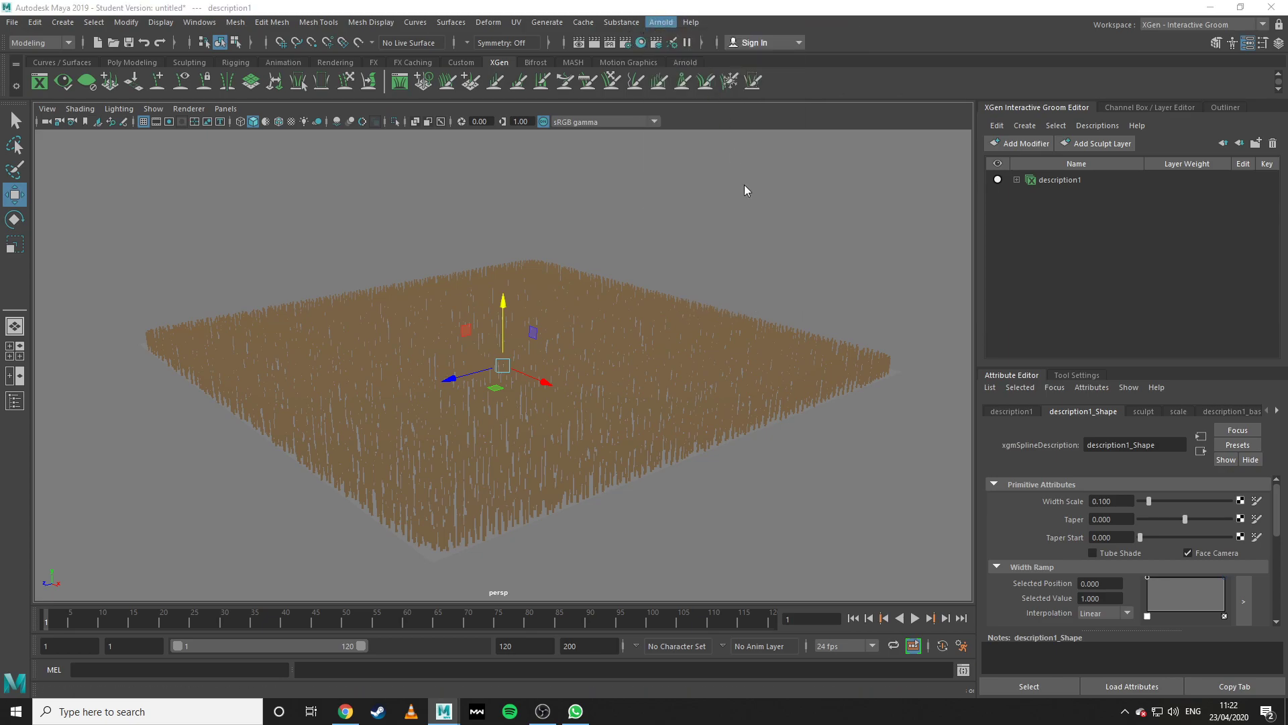
click(773, 157)
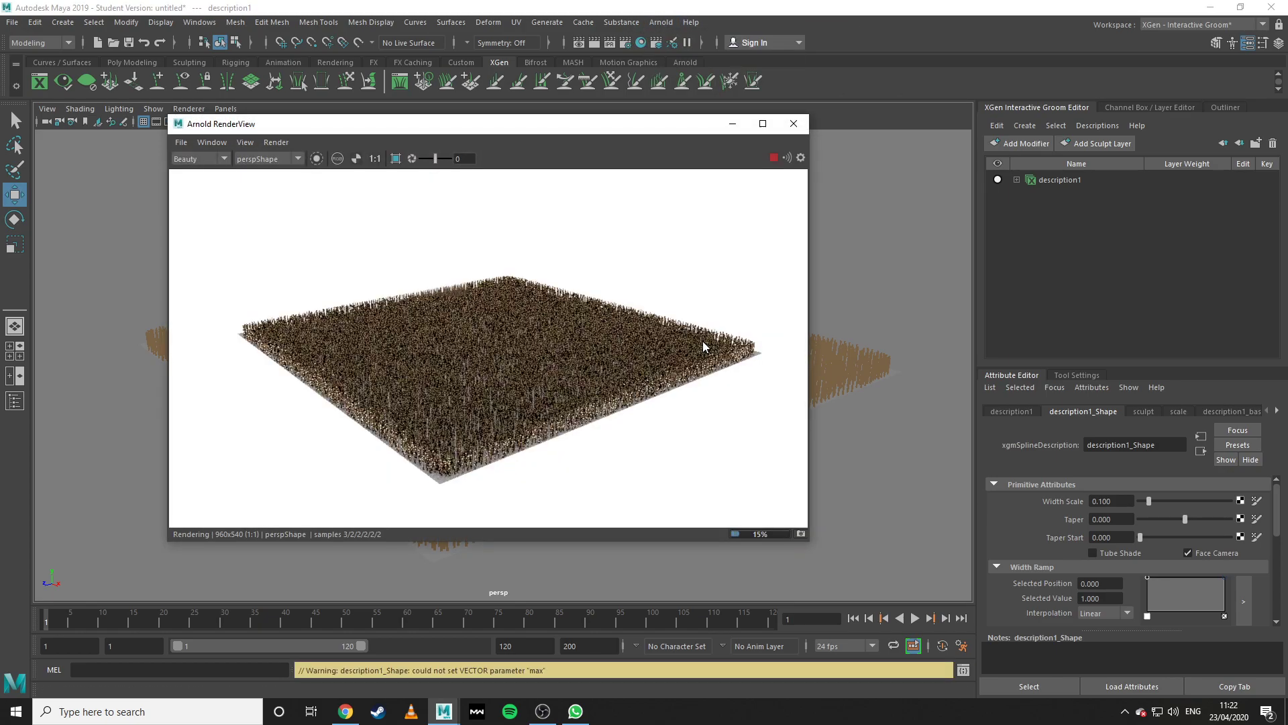
scroll(532, 357, up, 2)
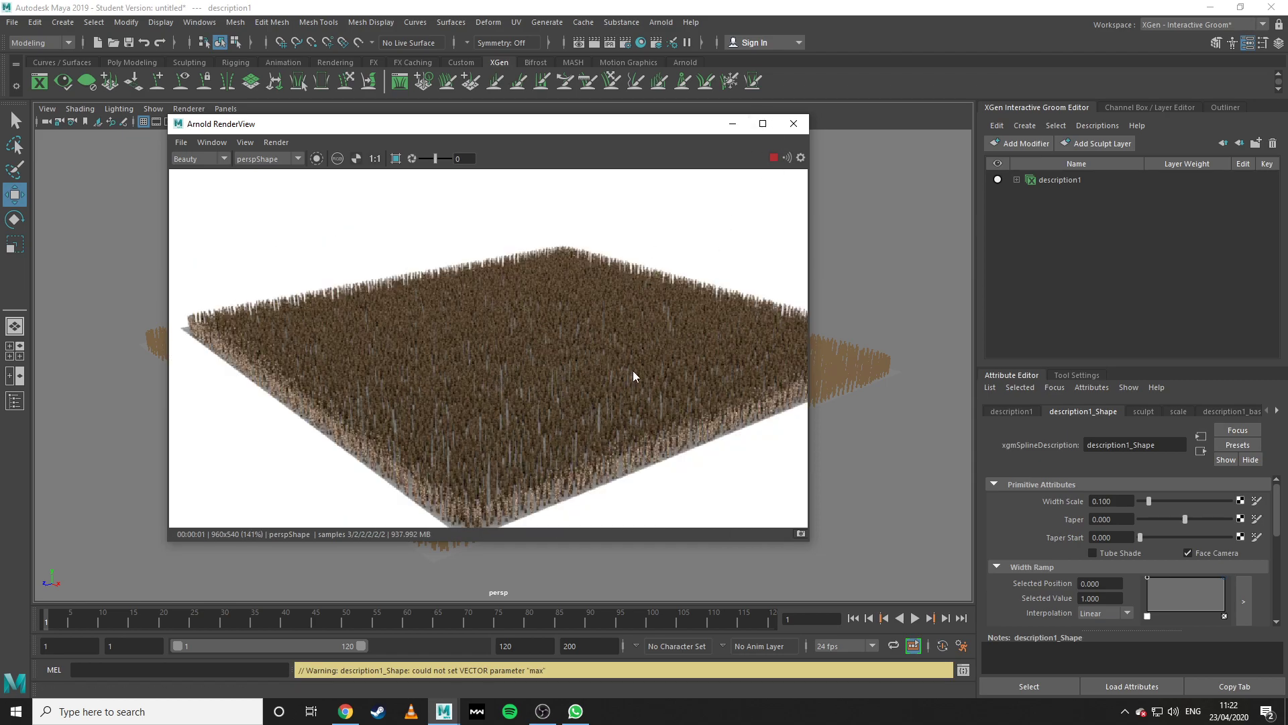
middle_drag(630, 374, 577, 341)
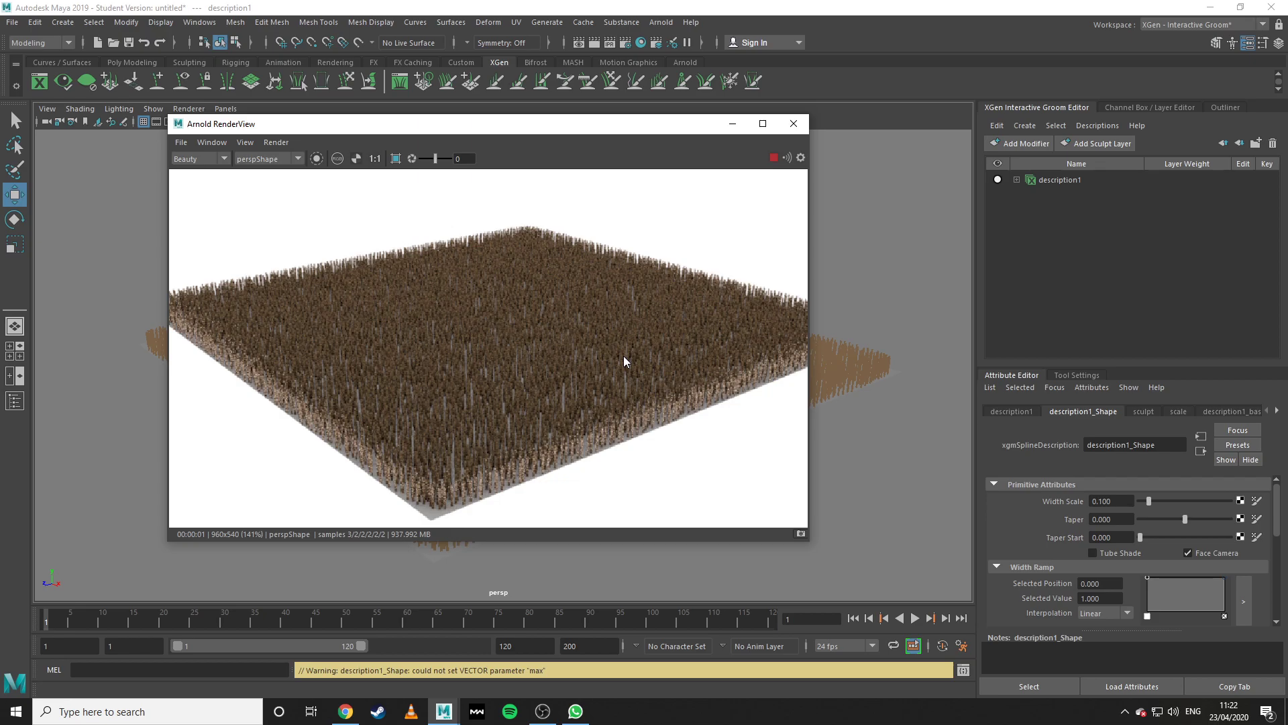
click(733, 123)
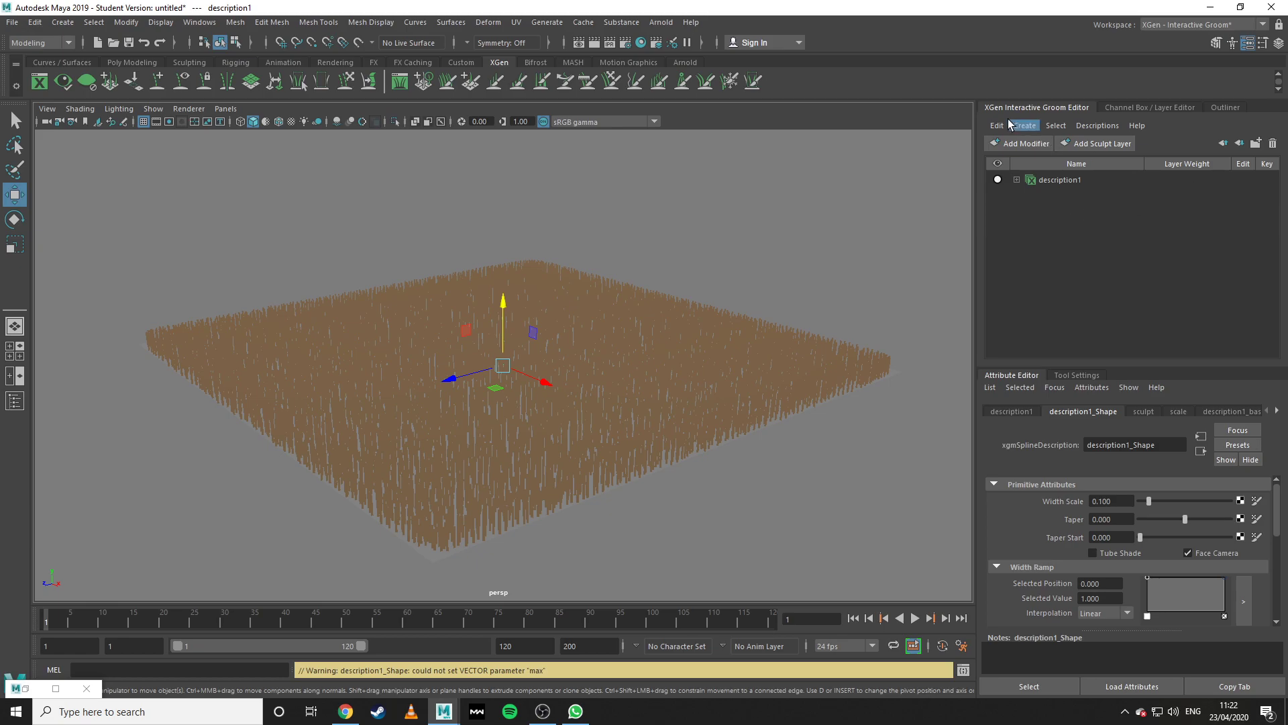
Expand description1 in the groom editor and examine the attributes of its sculpt, scale and description1_base nodes.
click(1017, 180)
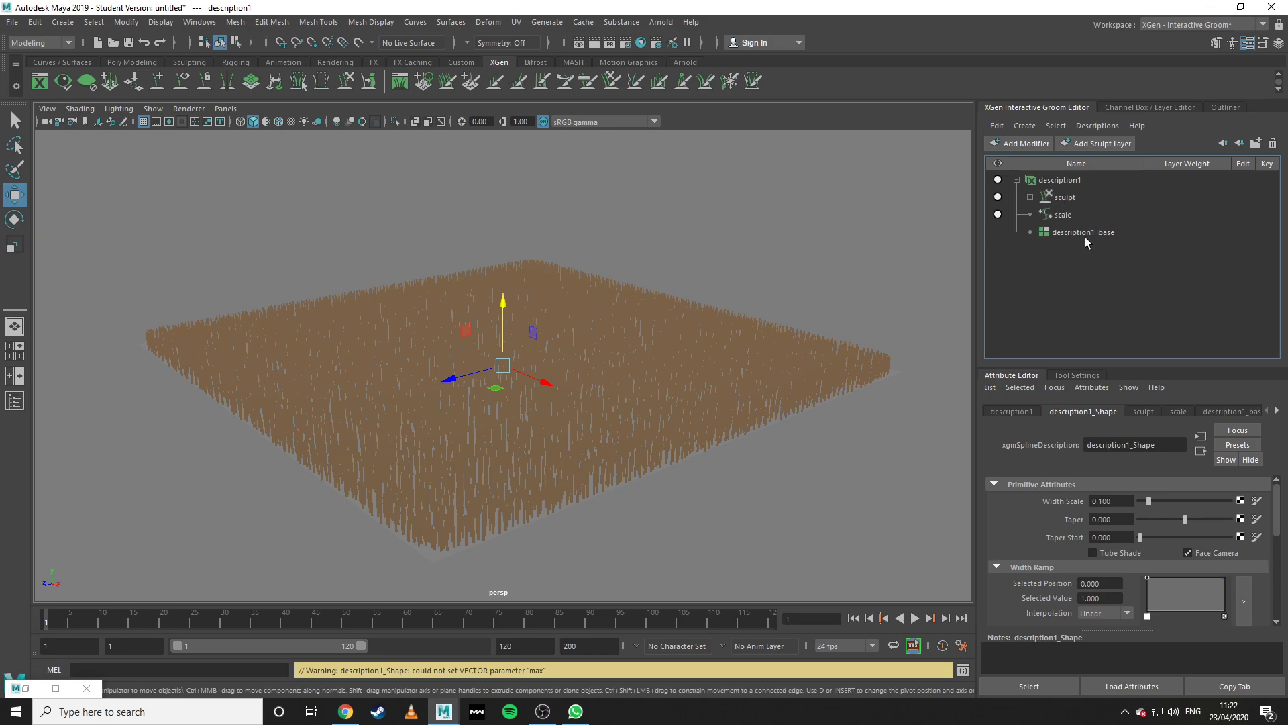
click(1070, 199)
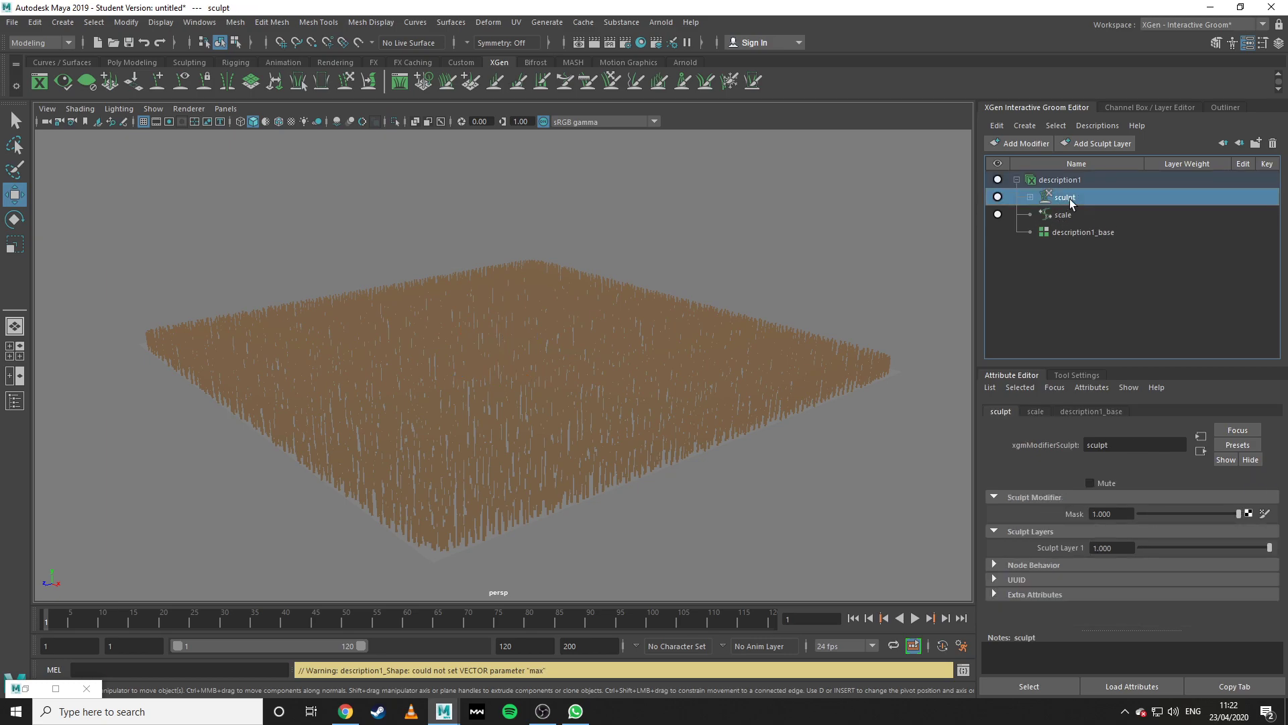
click(1077, 216)
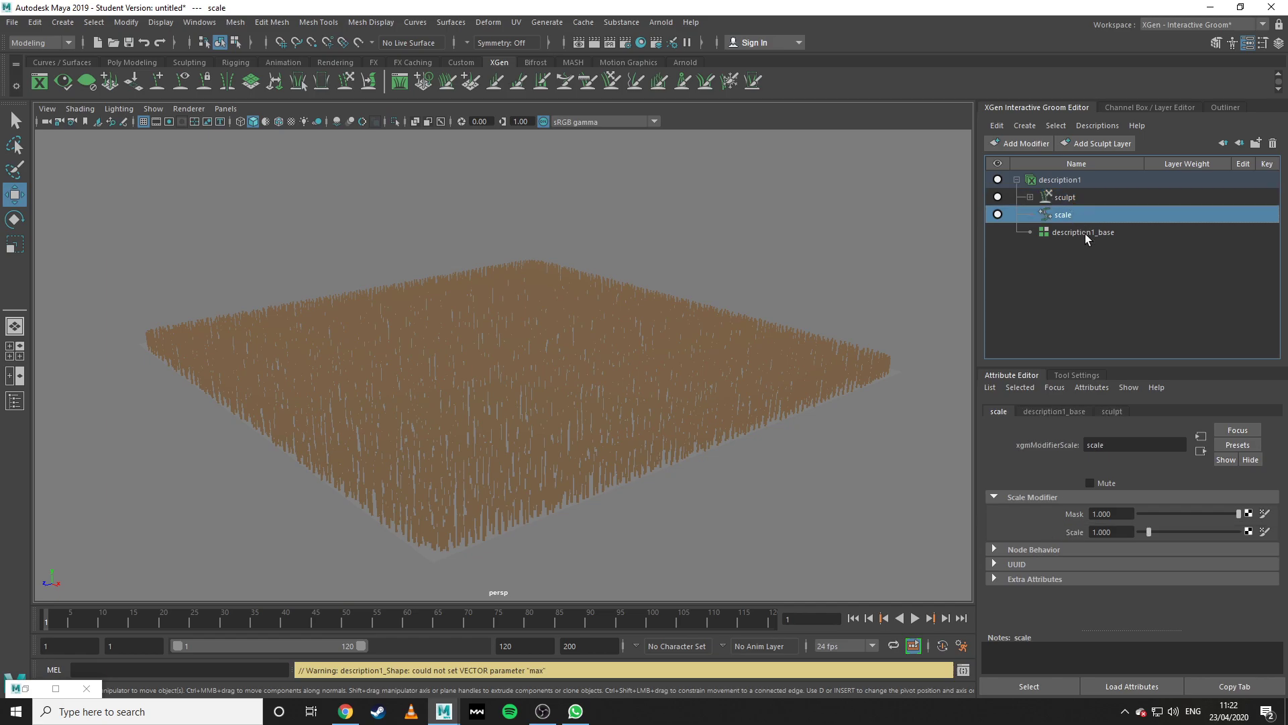
click(1085, 233)
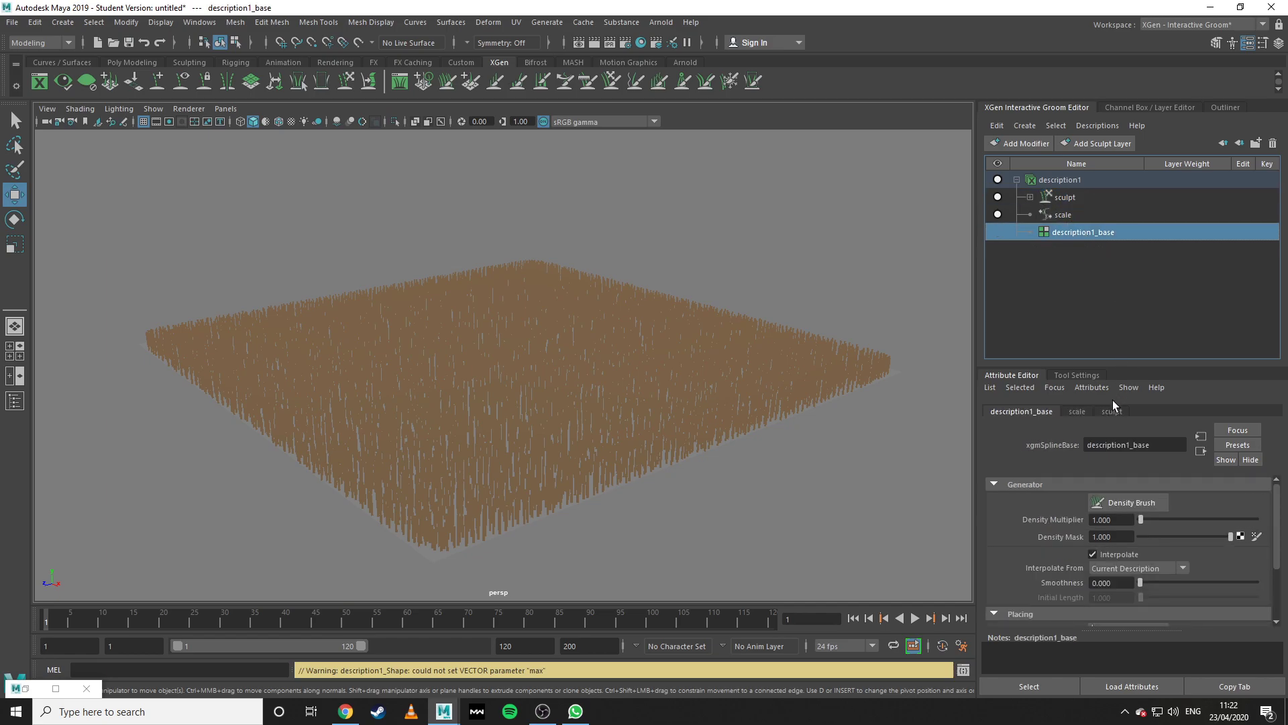
Lengthen the groom splines by setting the scale modifier's Scale to 2.5.
click(1063, 215)
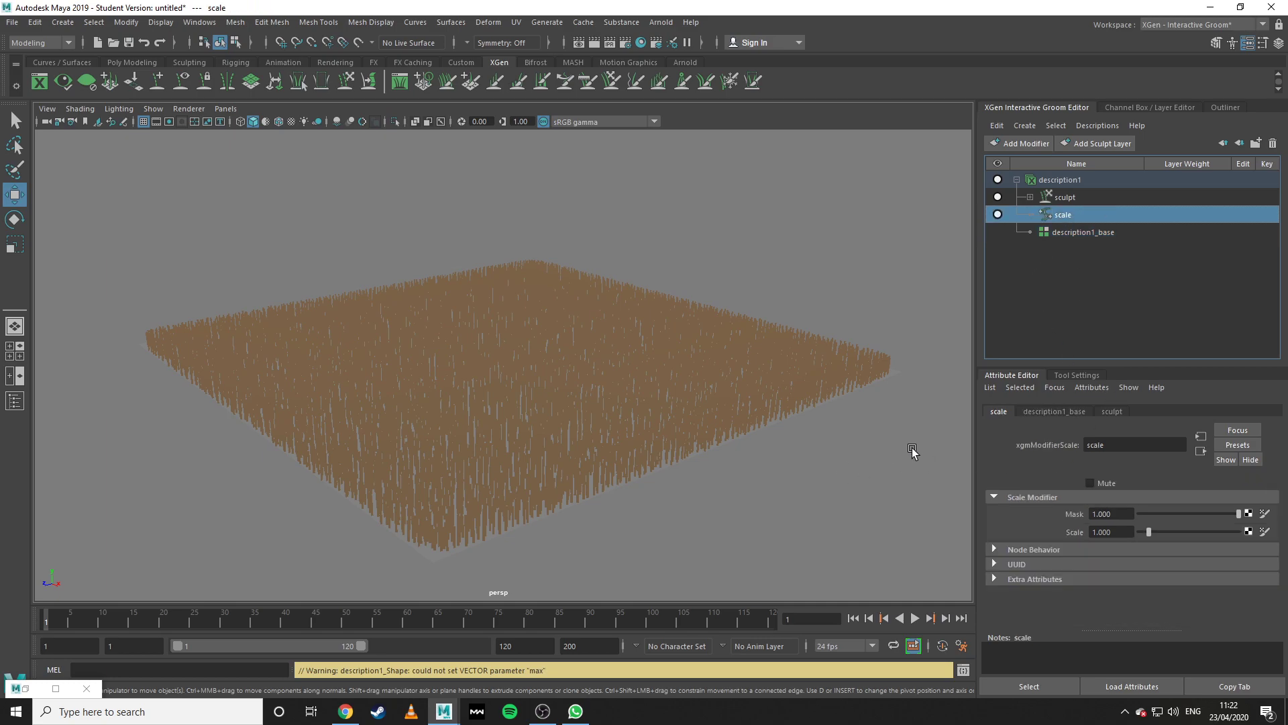
alt+drag(630, 459, 612, 438)
scroll(639, 425, up, 5)
scroll(609, 429, down, 4)
scroll(612, 437, down, 2)
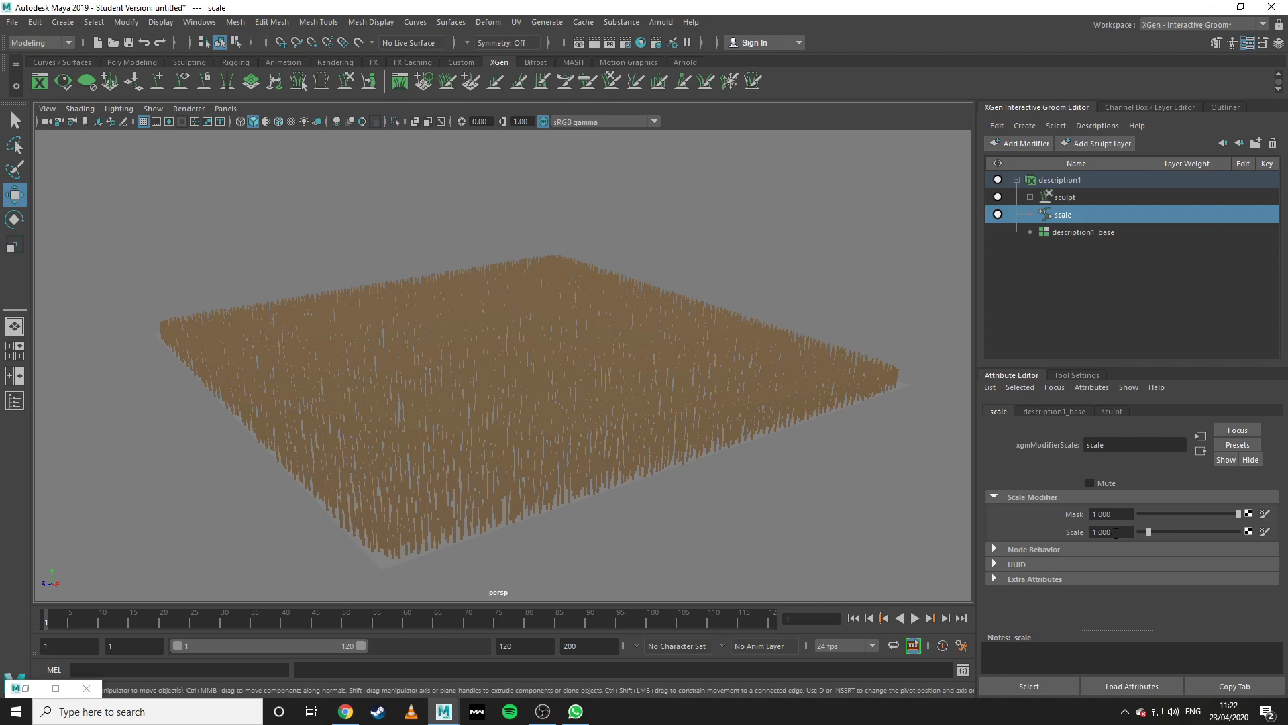
drag(1165, 530, 1178, 532)
alt+drag(663, 342, 964, 506)
drag(1143, 534, 1182, 541)
alt+drag(758, 463, 650, 469)
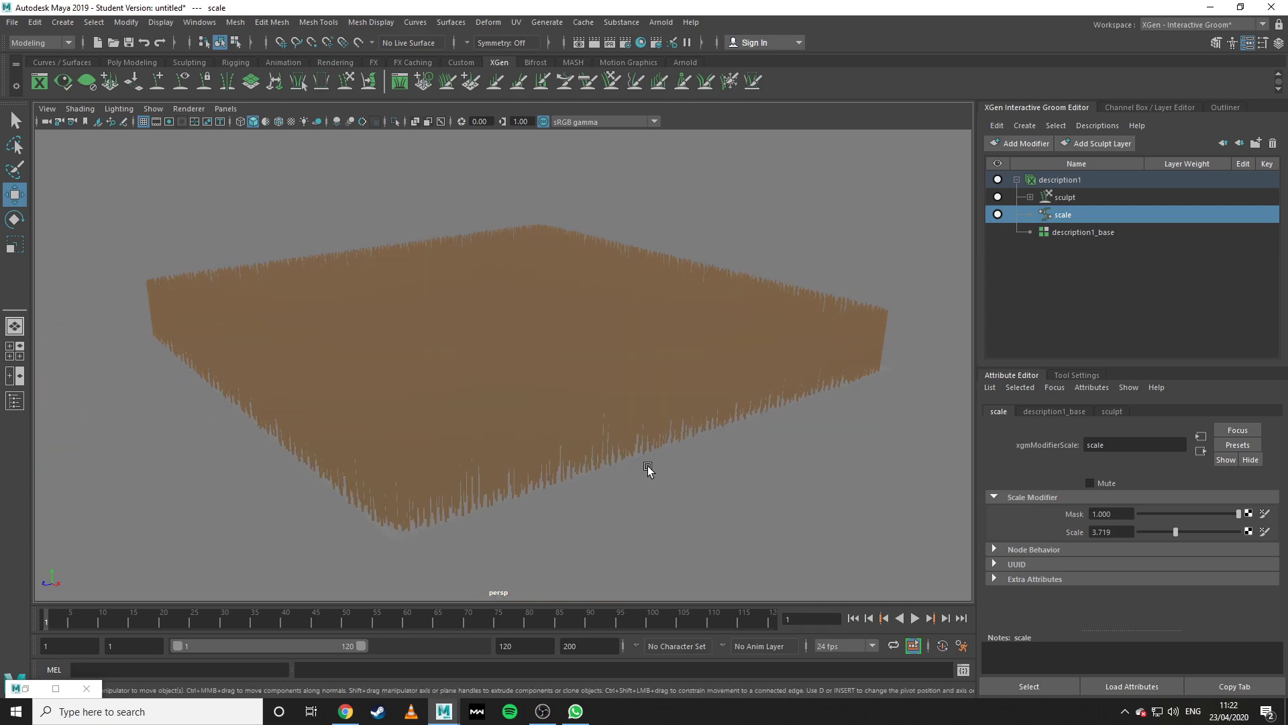
drag(1131, 532, 987, 537)
text(2.5)
key(Return)
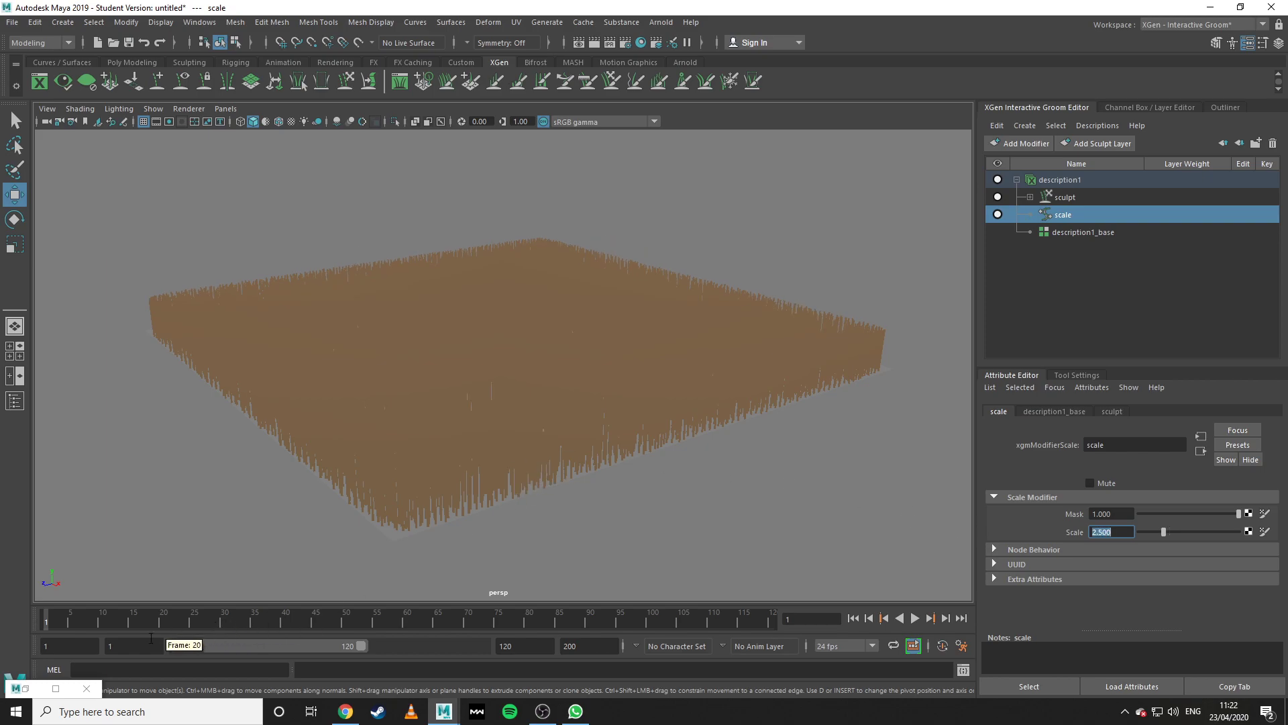
Restore the Arnold RenderView, render the lengthened groom, and inspect the splines up close.
click(56, 688)
click(773, 158)
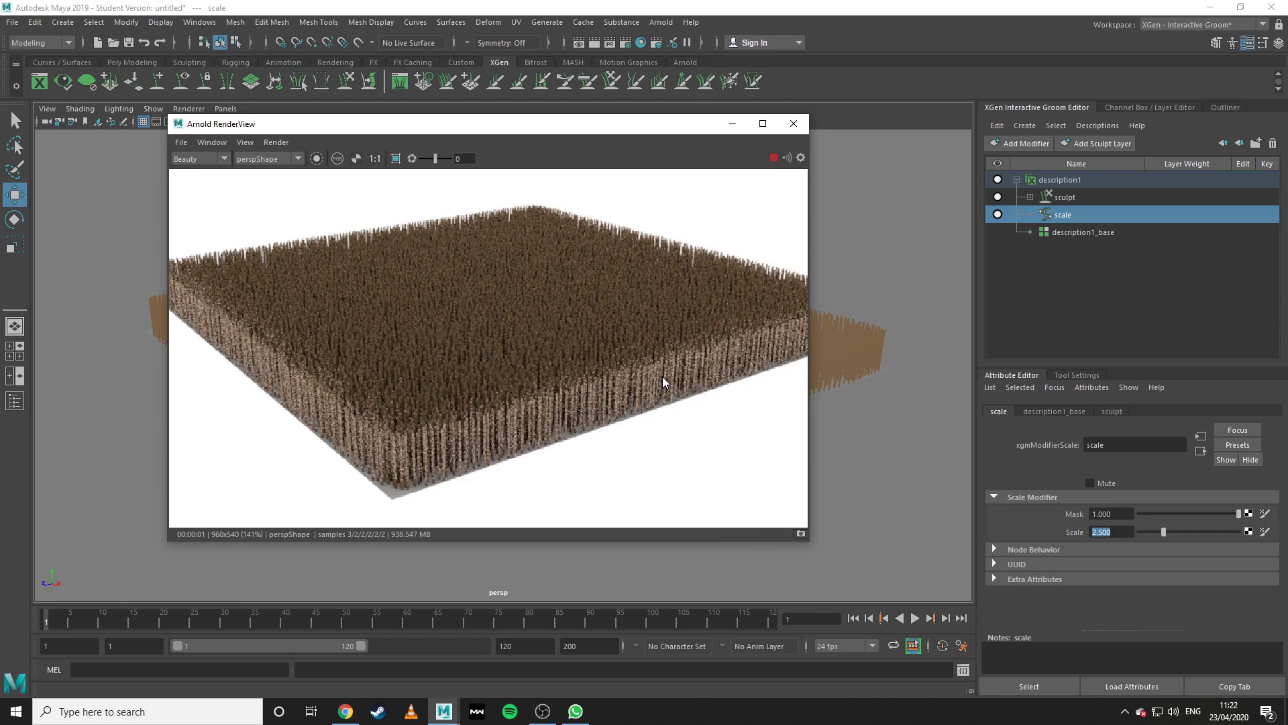
scroll(570, 365, up, 2)
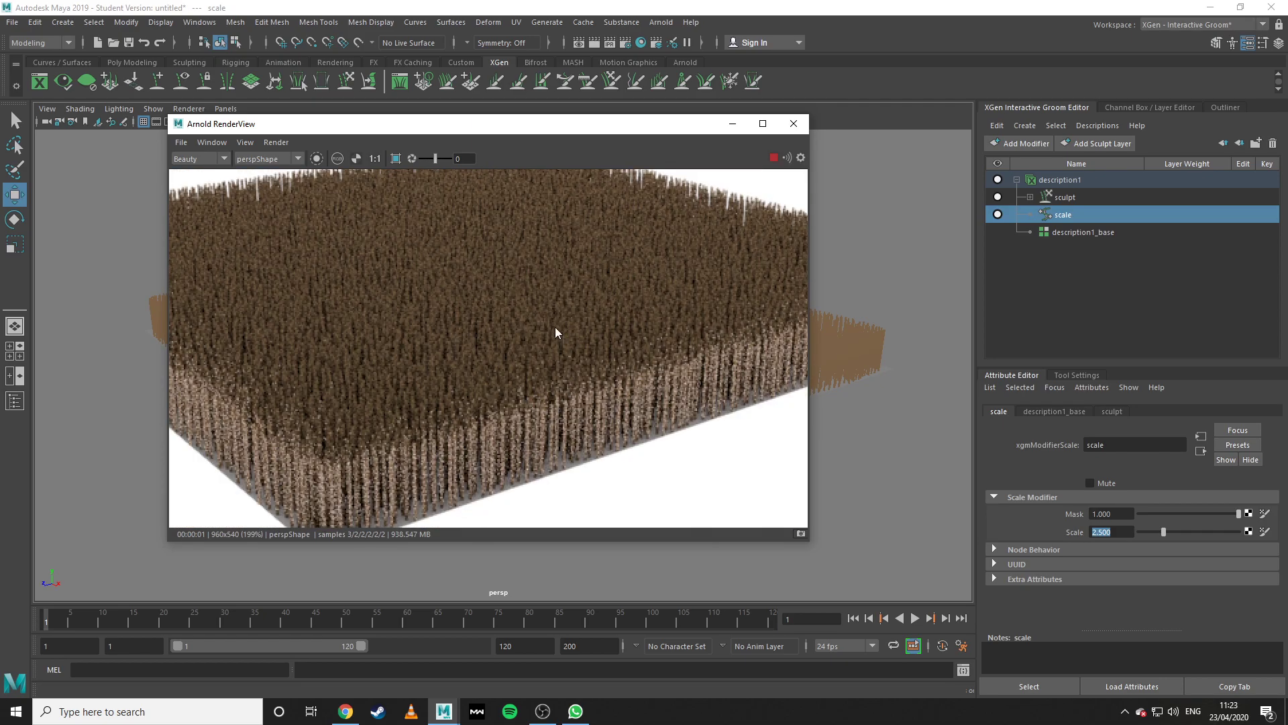
scroll(561, 333, down, 2)
scroll(561, 332, up, 2)
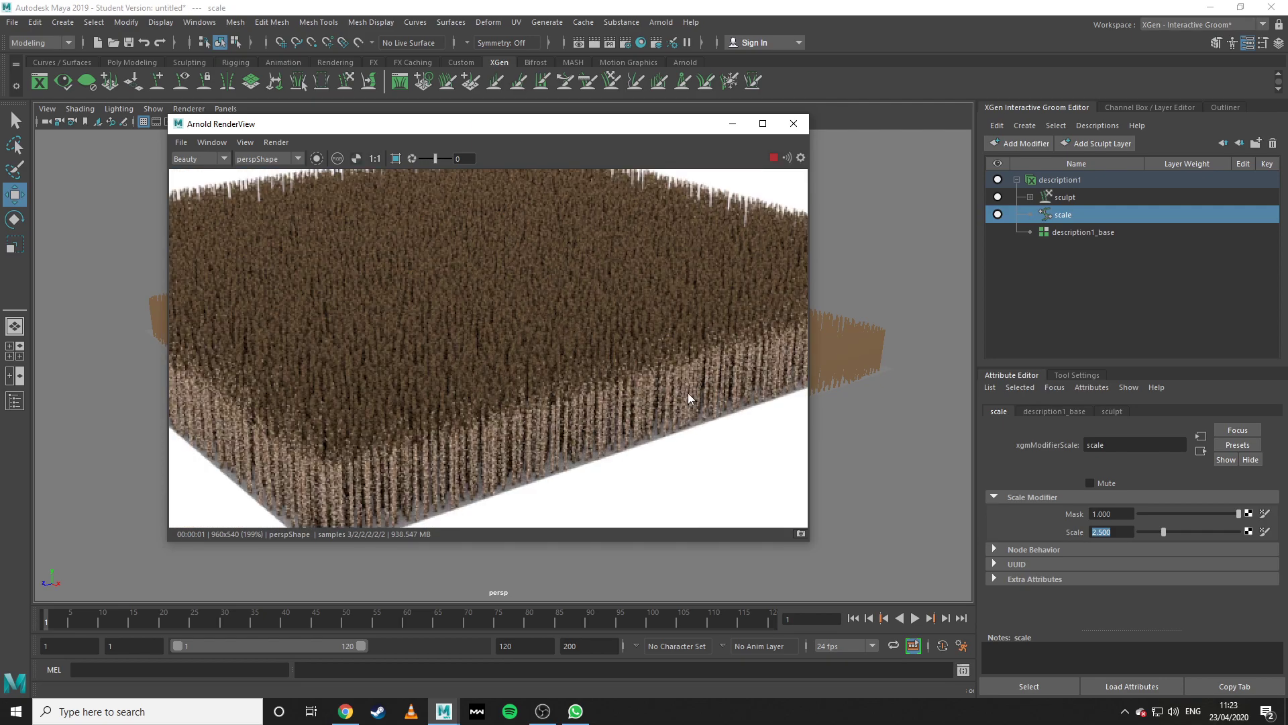
scroll(493, 443, up, 1)
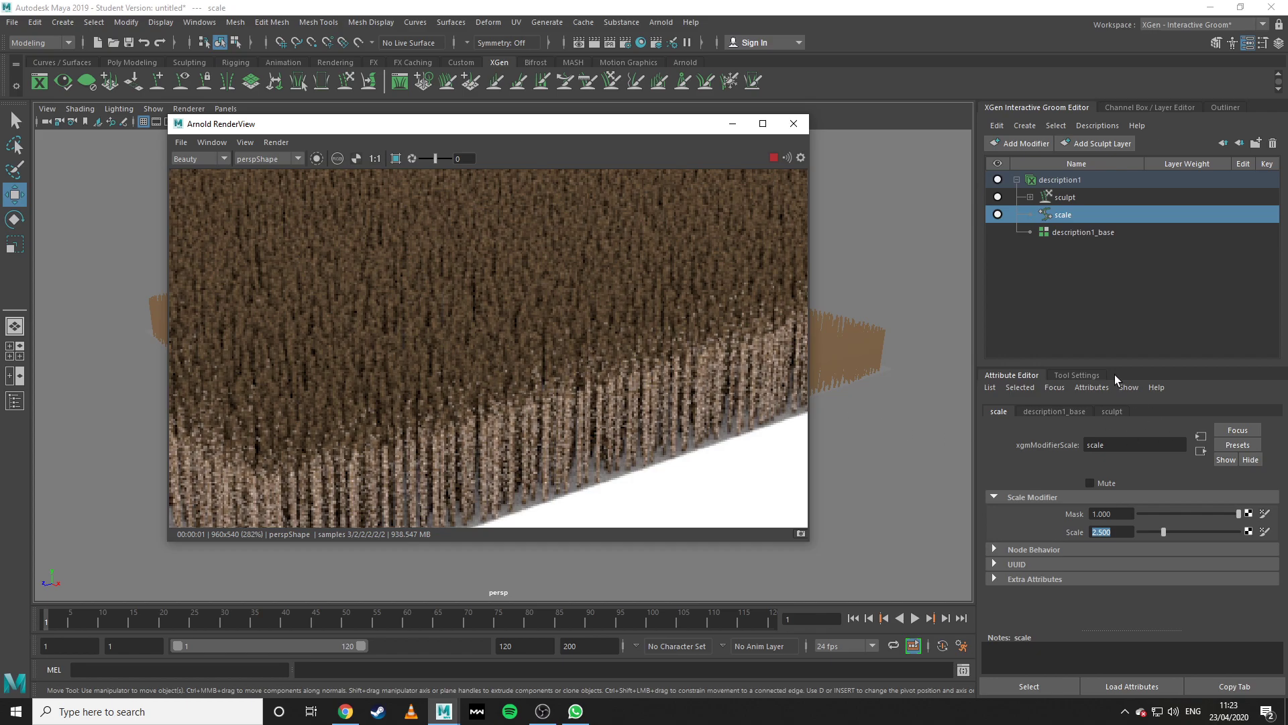
Examine the attributes of description1_base and description1, including the assigned hair physical shader.
click(1078, 232)
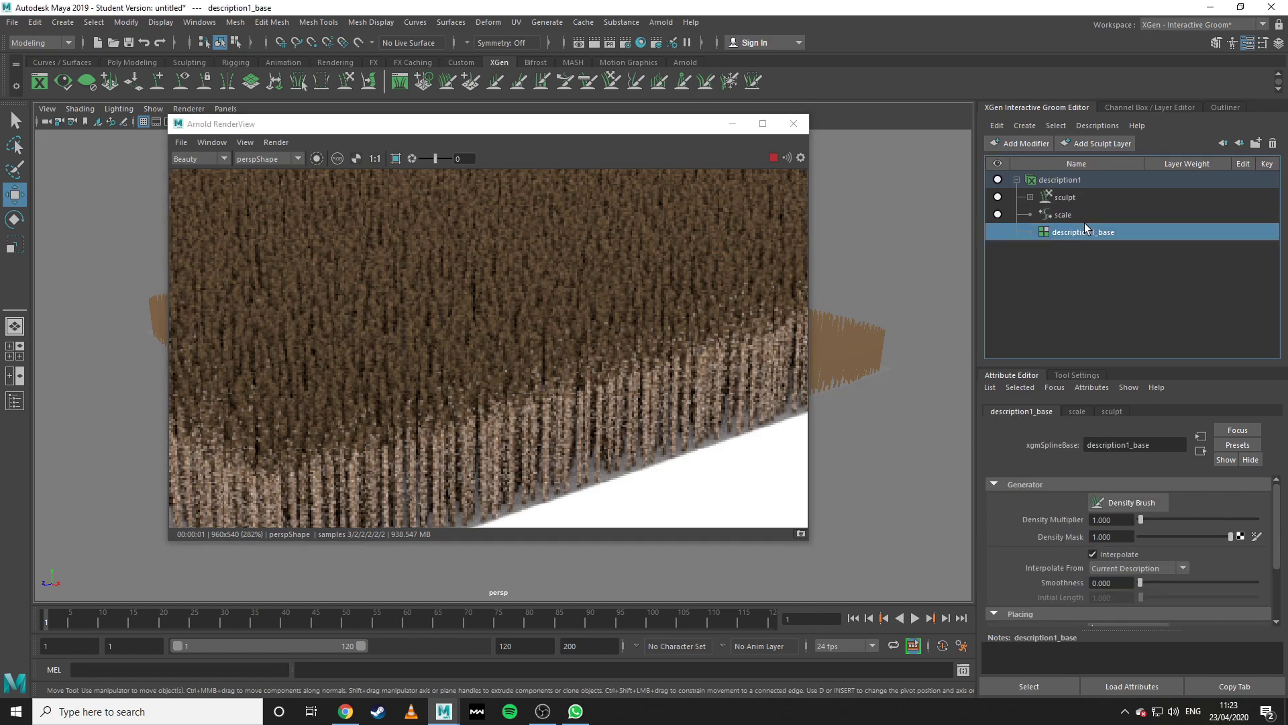
click(1057, 182)
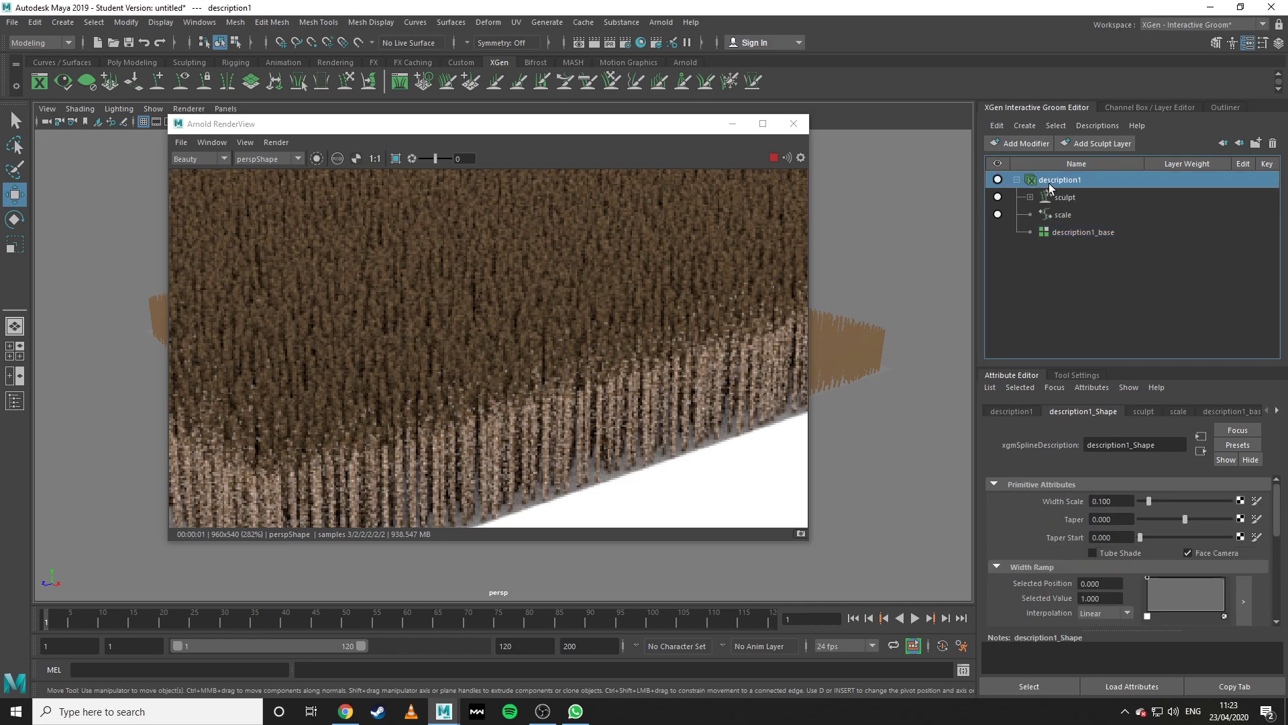
click(1073, 234)
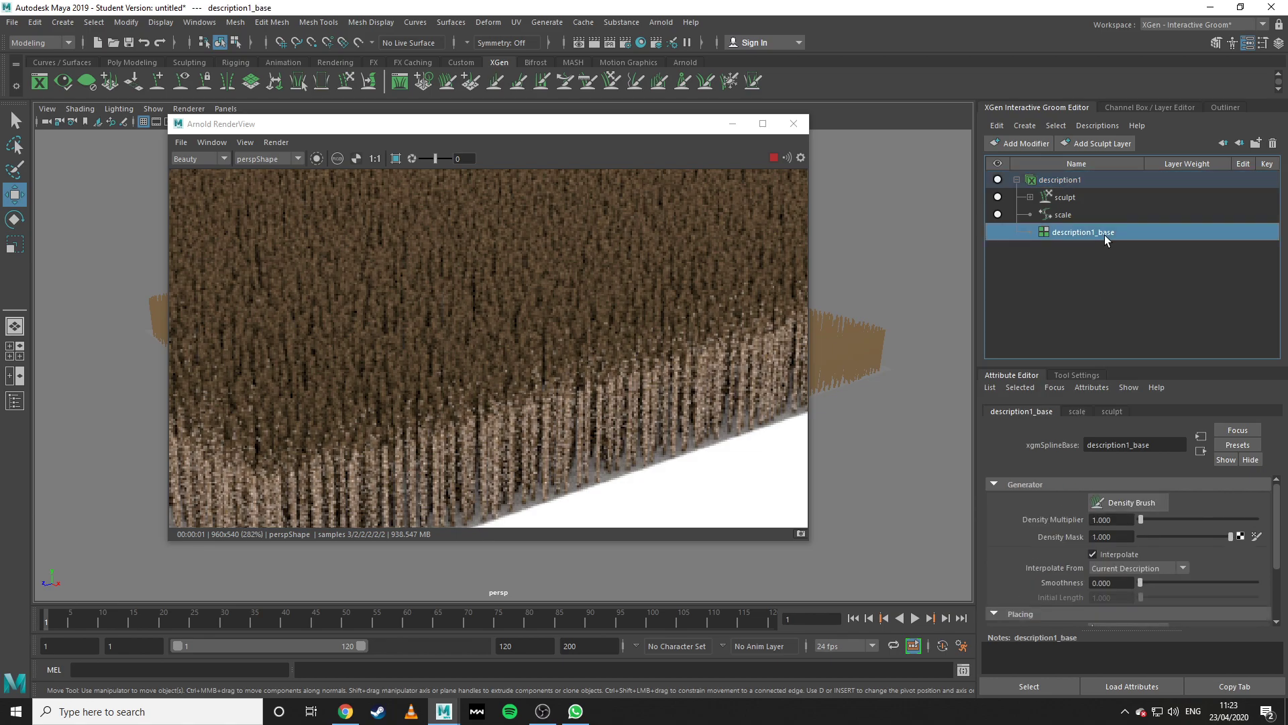
click(1076, 178)
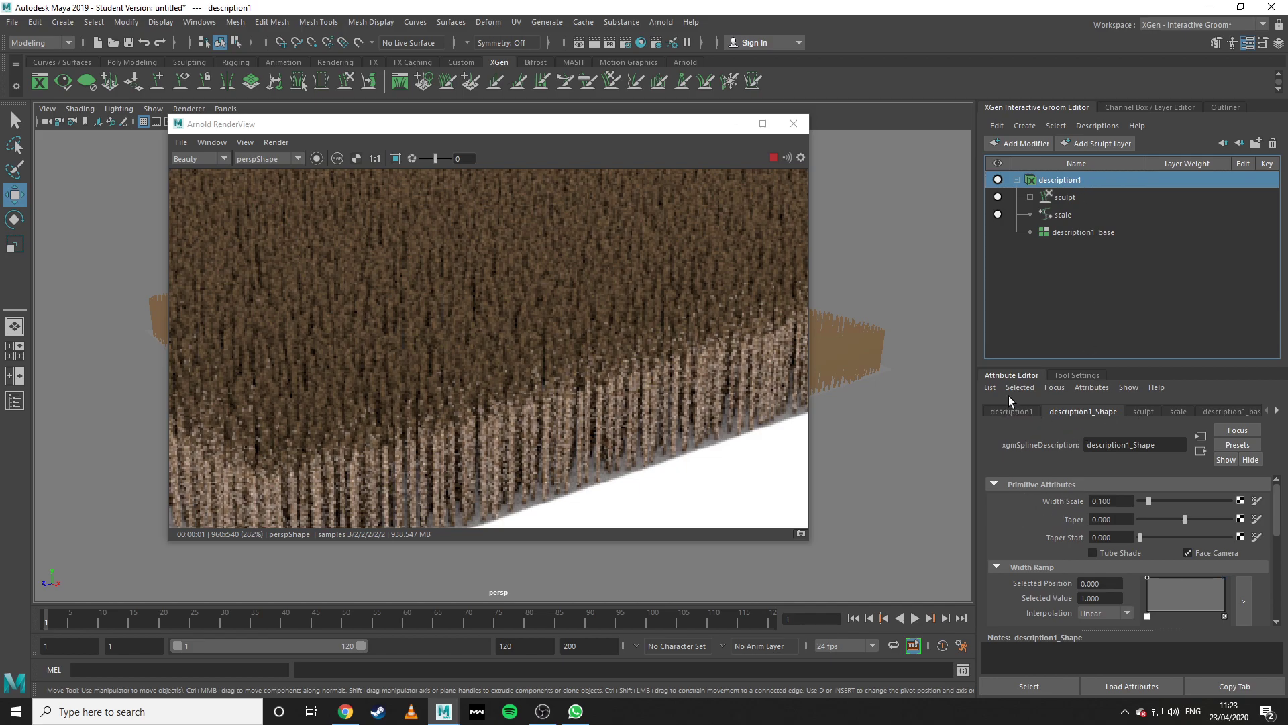
scroll(1013, 413, down, 4)
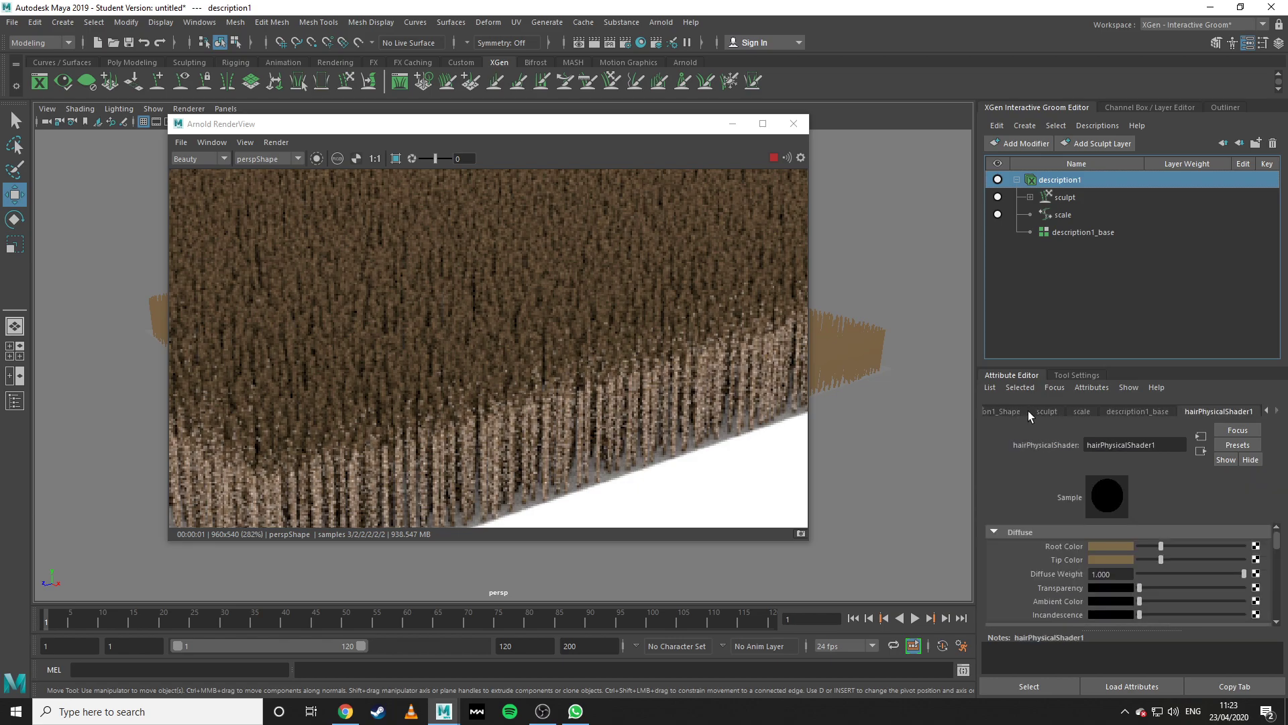
scroll(1030, 415, up, 5)
scroll(1030, 414, down, 4)
scroll(1030, 414, up, 4)
Thin the splines by setting the Width Scale of description1_Shape to 0.02 while the whole plane shows in the render.
click(1081, 412)
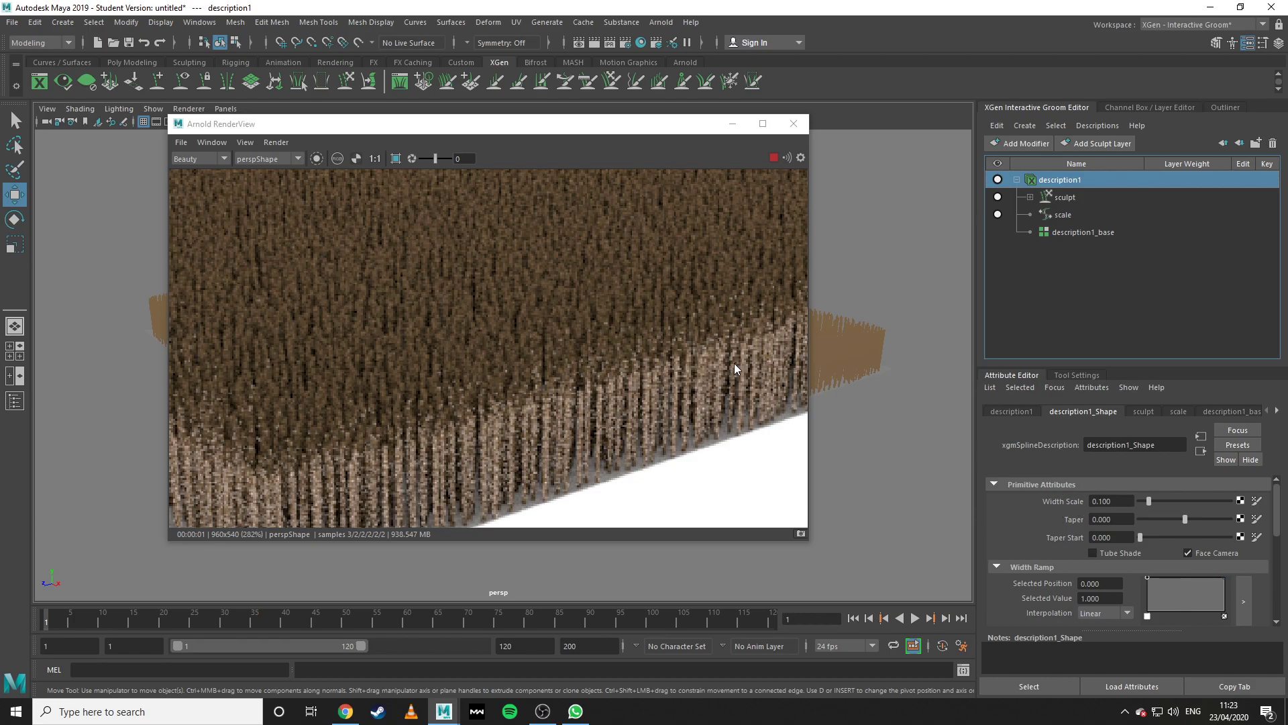
scroll(734, 364, down, 3)
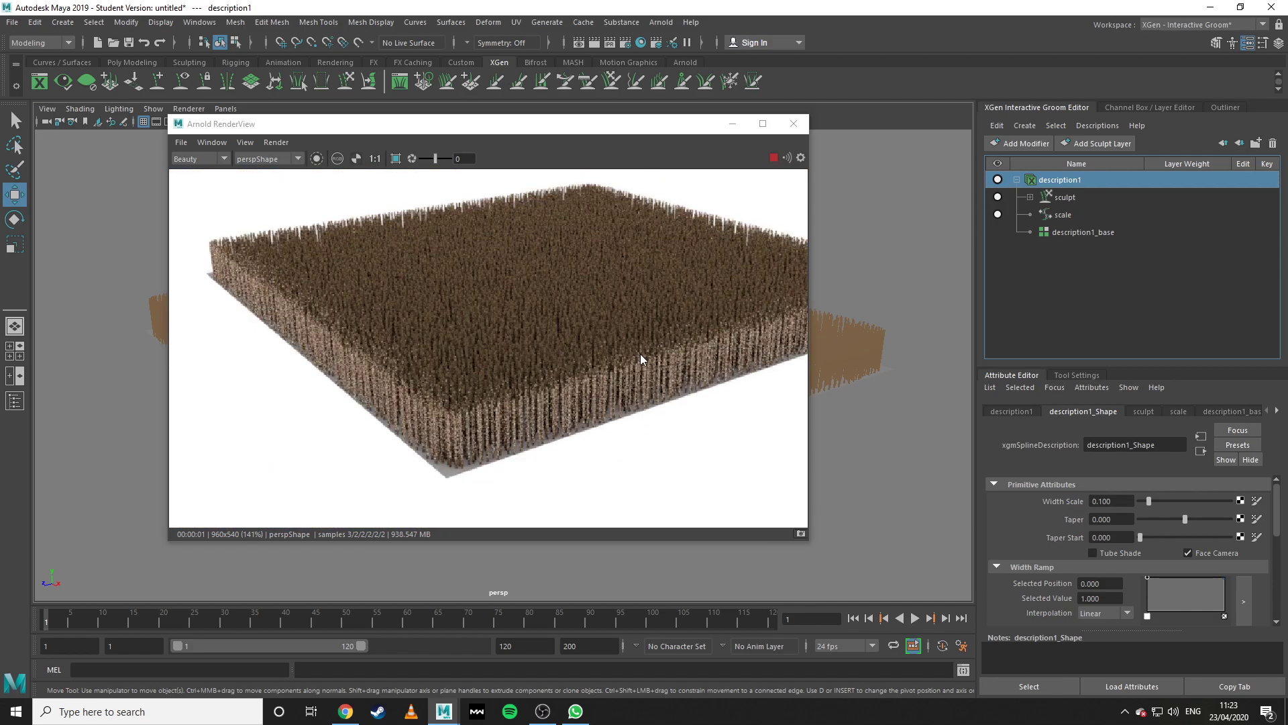
drag(640, 353, 560, 369)
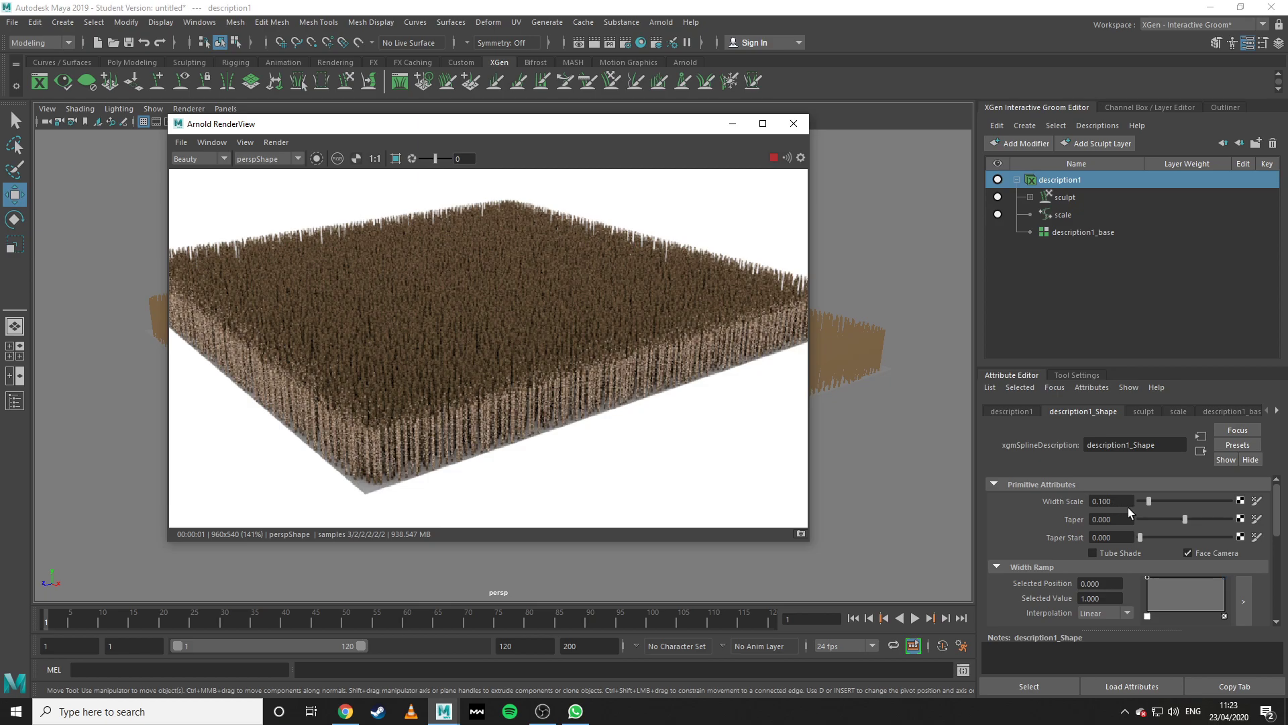
drag(1115, 502, 1096, 502)
text(0.01)
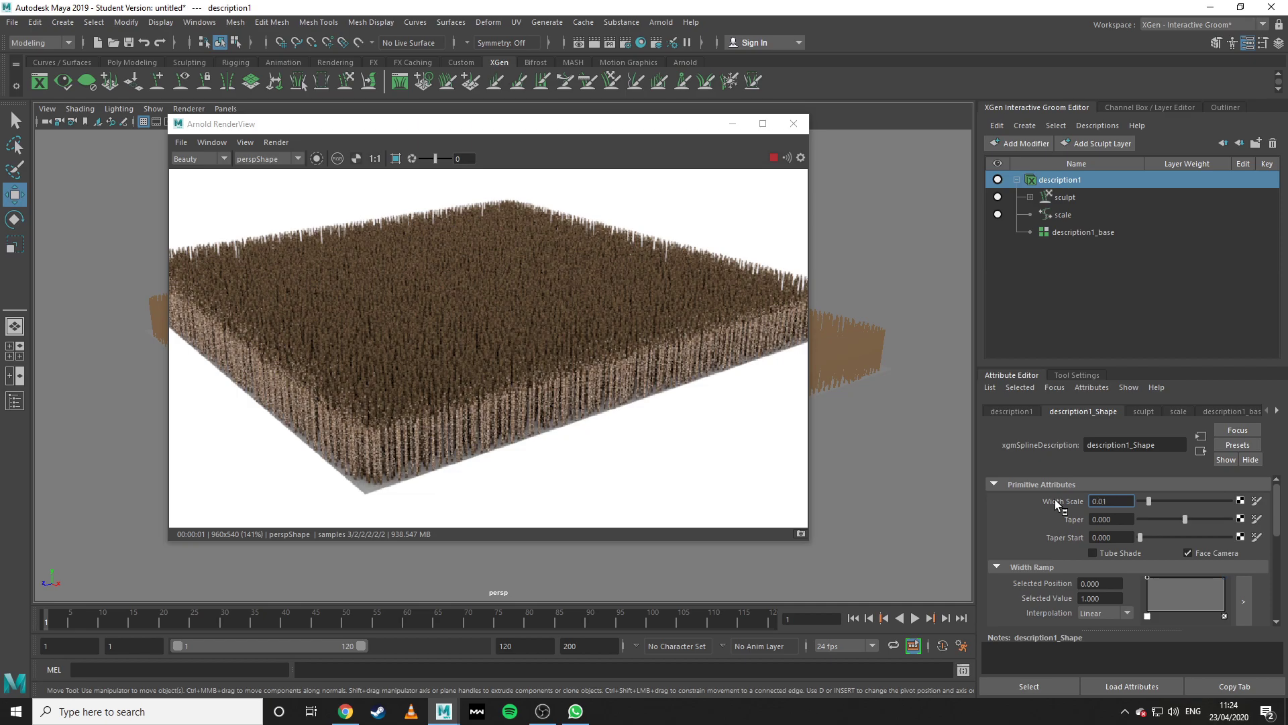
key(BackSpace)
text(20)
key(Return)
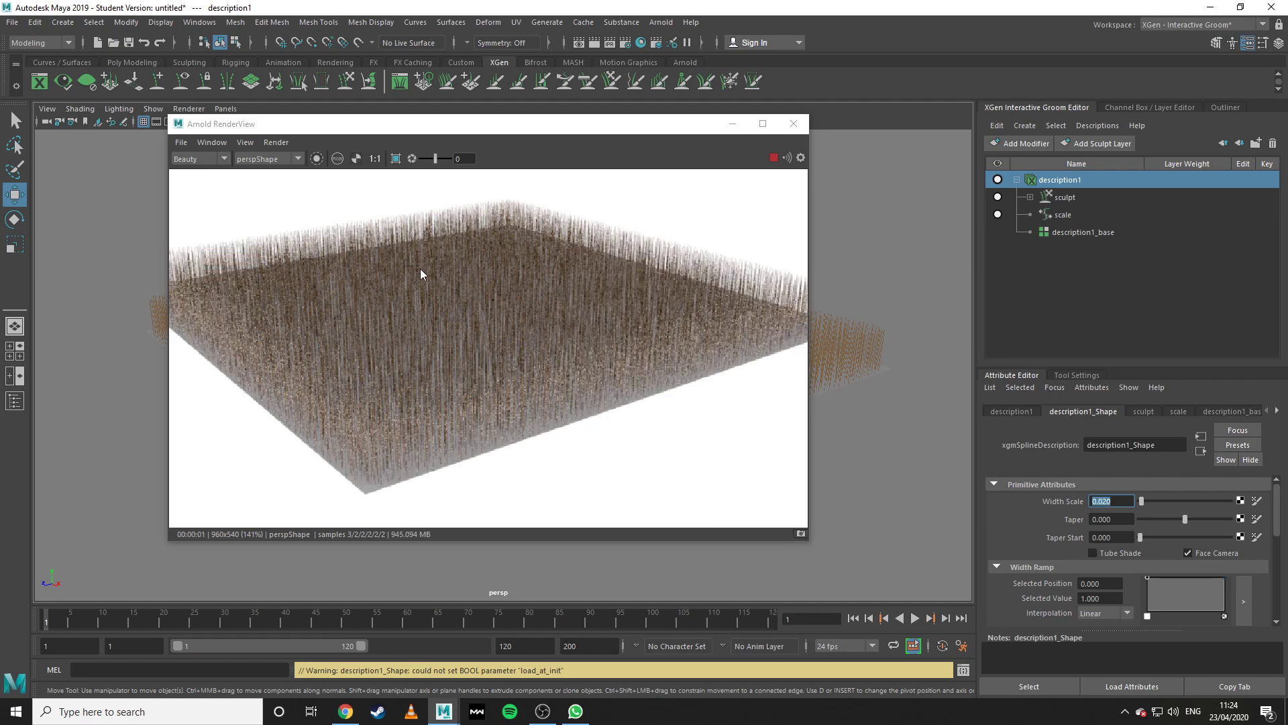
Inspect the thinned splines in the Arnold render, both up close and across the whole plane.
click(1275, 459)
scroll(534, 372, up, 5)
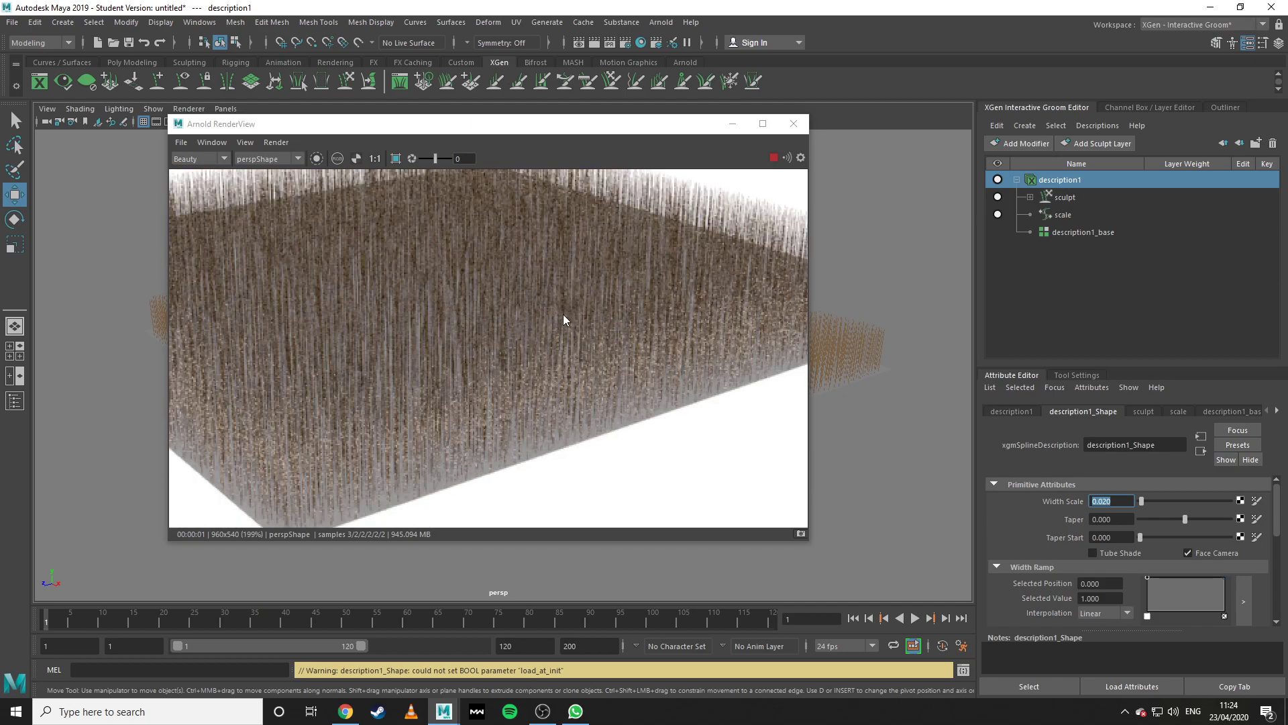
scroll(594, 352, down, 4)
mouse_move(571, 414)
mouse_down()
mouse_move(562, 409)
mouse_move(582, 426)
mouse_move(567, 426)
mouse_up()
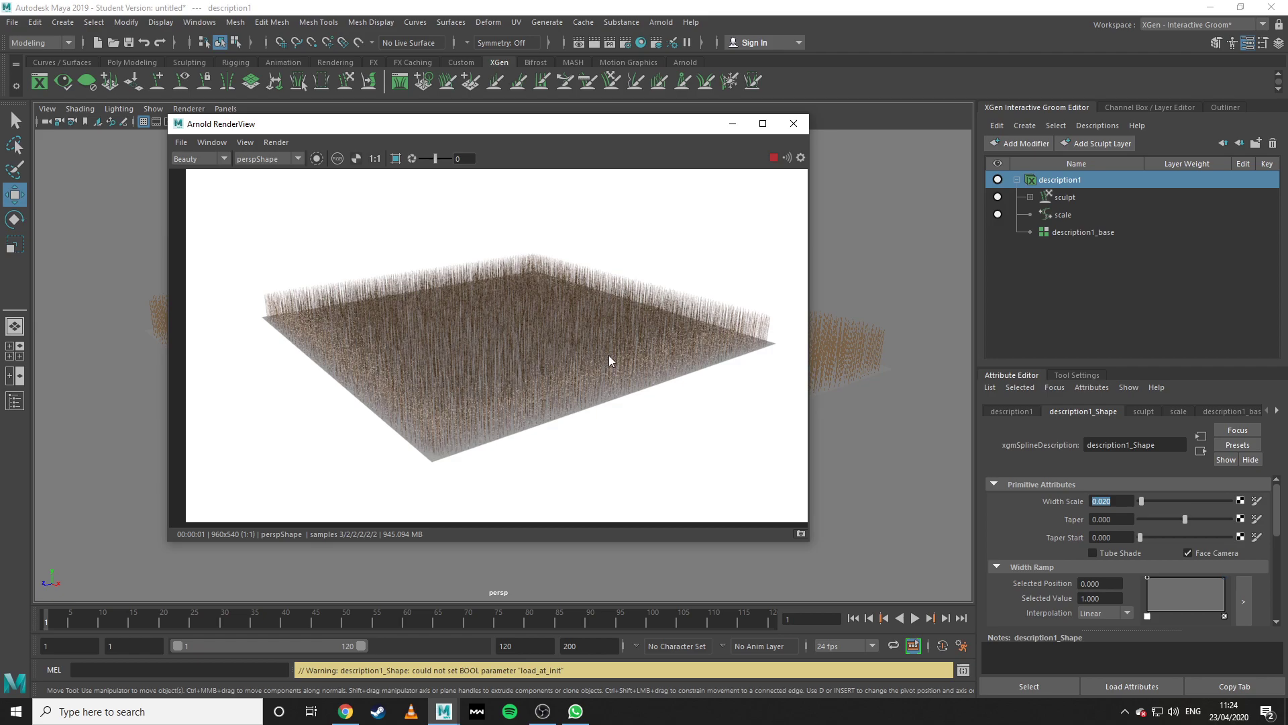
Increase the groom's density by setting the Density Multiplier of description1_base to 5.
click(1078, 240)
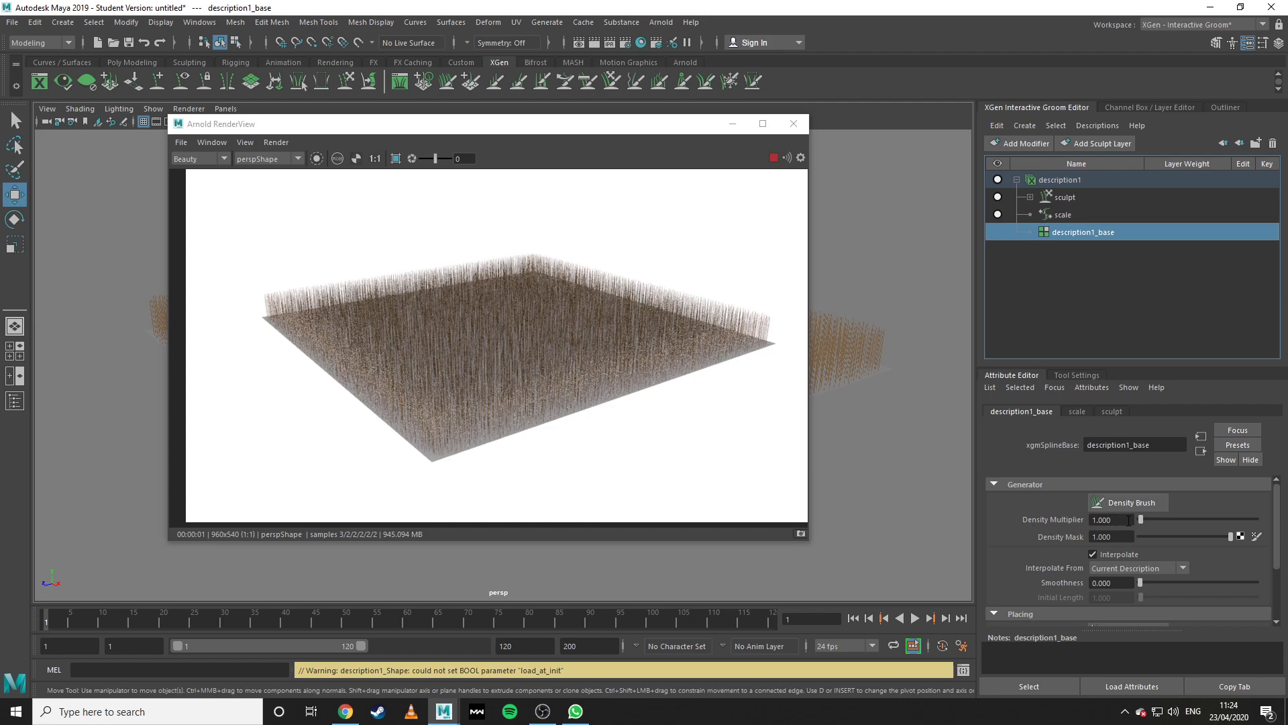
drag(1117, 520, 1043, 517)
text(5)
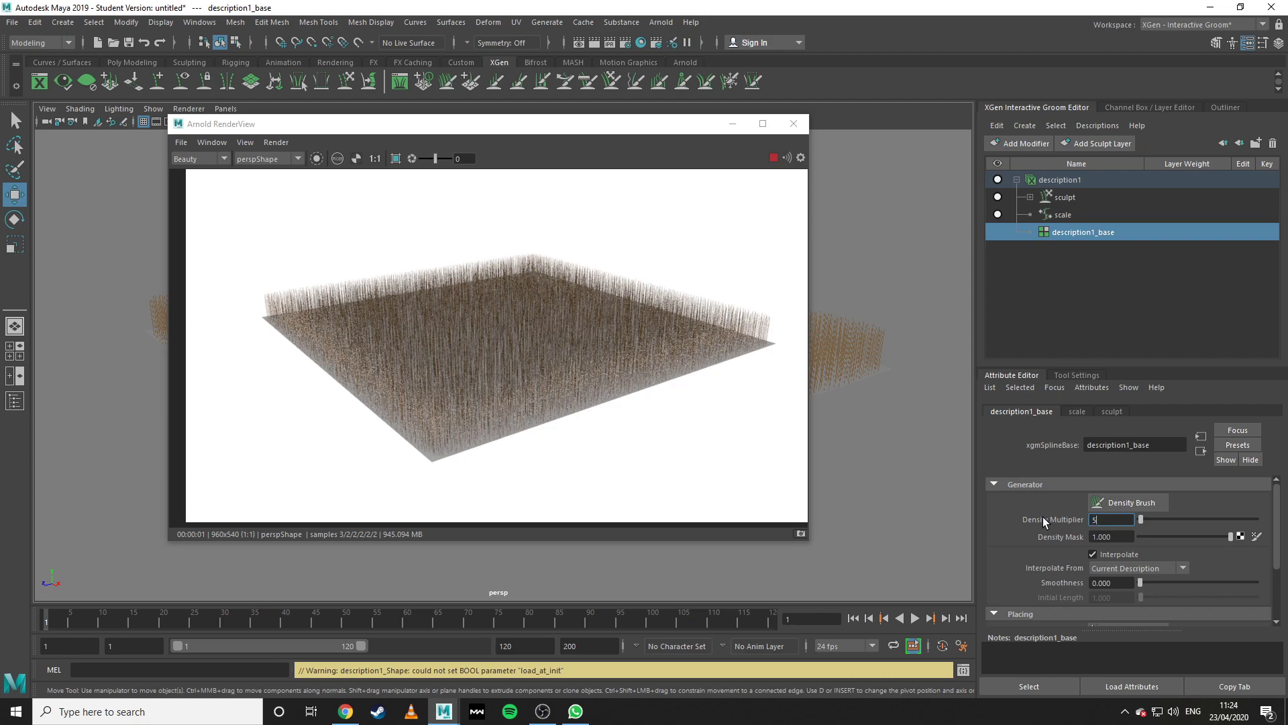
text(.)
key(Return)
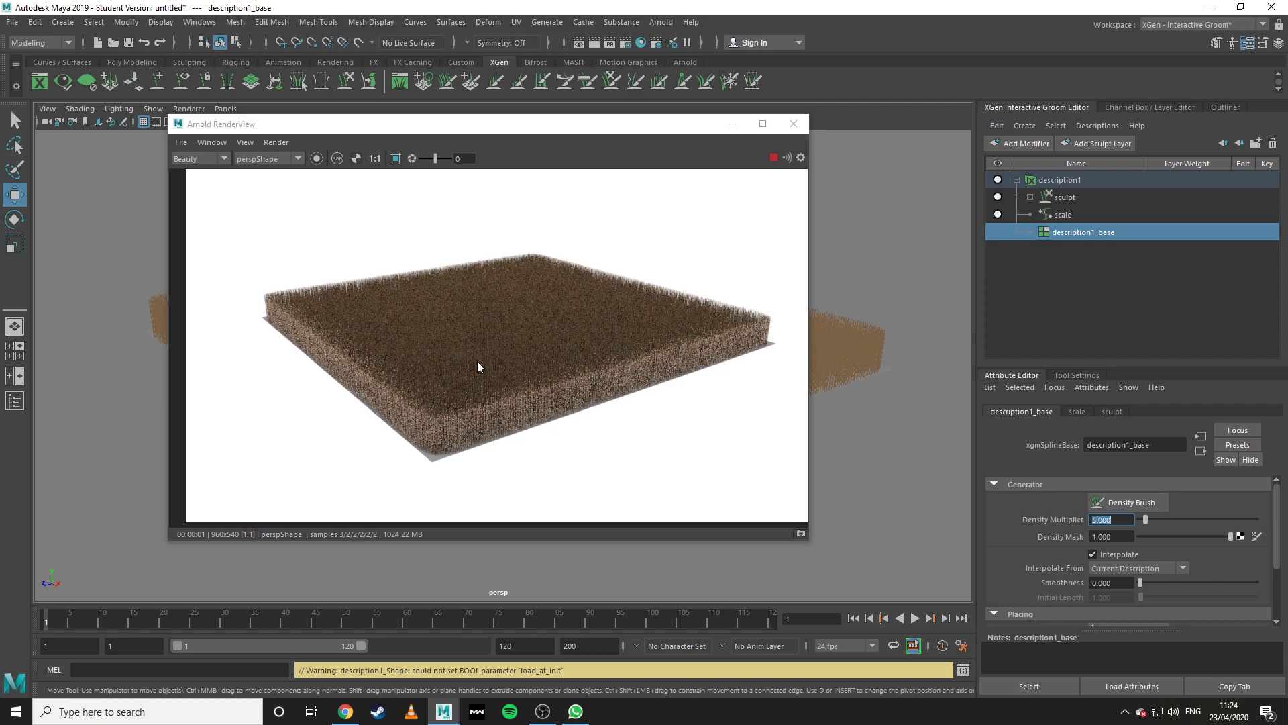
scroll(509, 377, up, 3)
scroll(513, 381, down, 1)
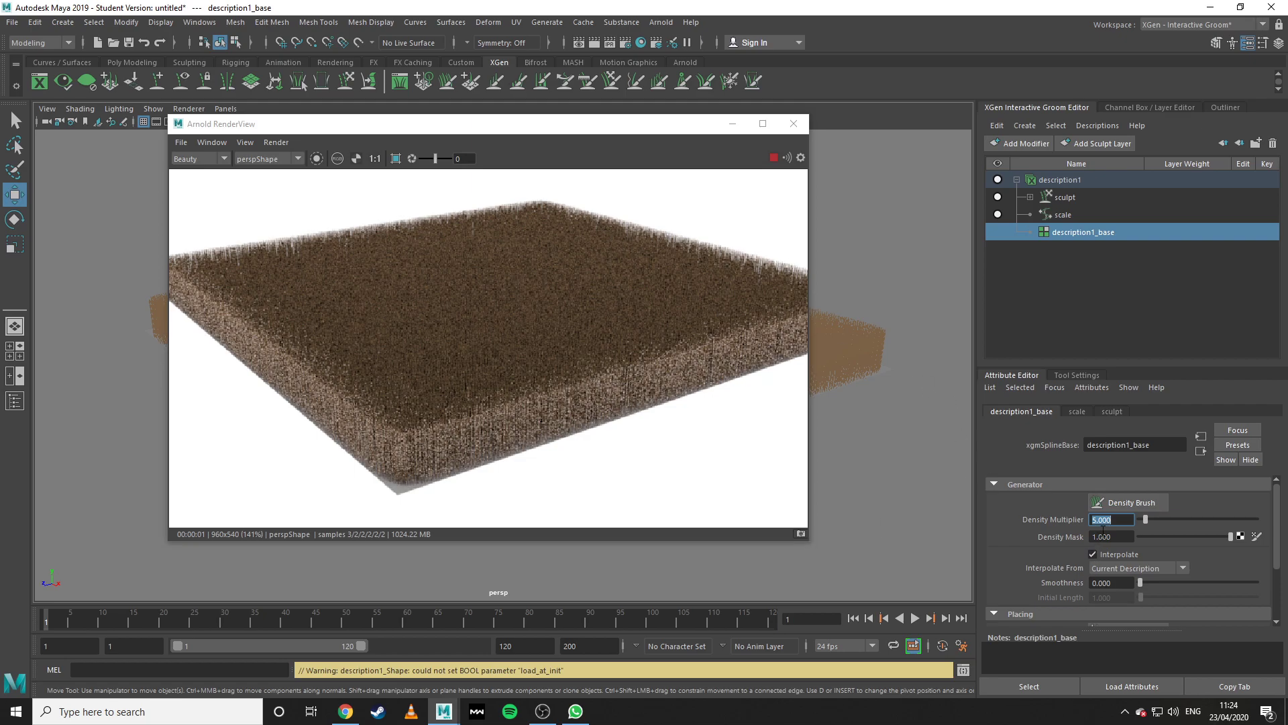
click(864, 492)
click(864, 491)
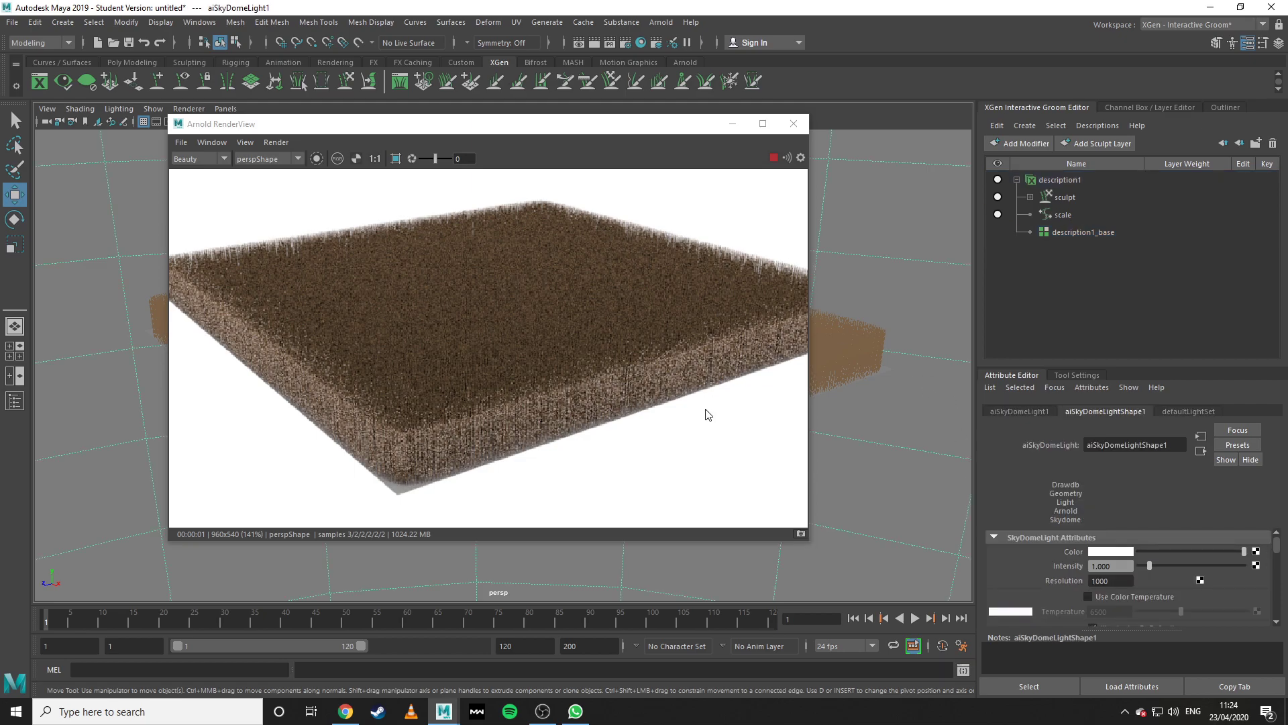
Undo the density change and store a snapshot of the sparser groom render.
key(ctrl+z)
key(ctrl+z)
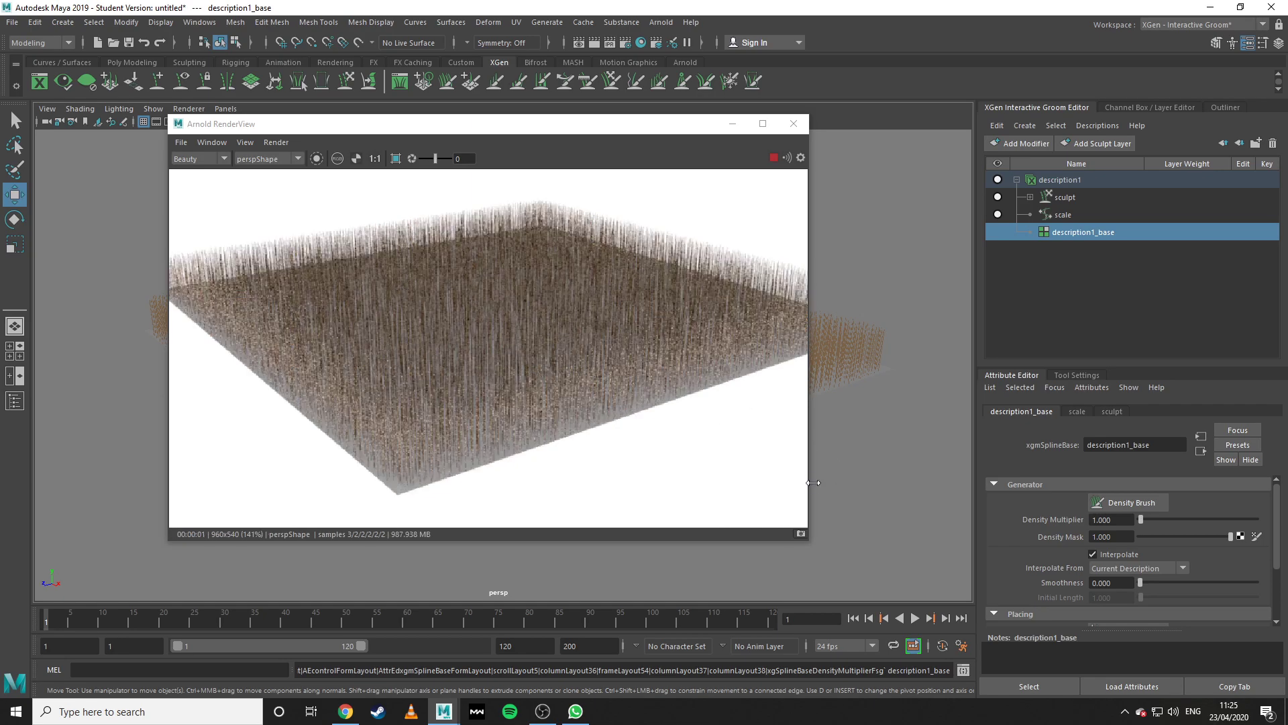
click(801, 534)
Set the Density Multiplier of description1_base to 5 again and inspect the whole plane in the render.
double_click(1112, 519)
text(5.)
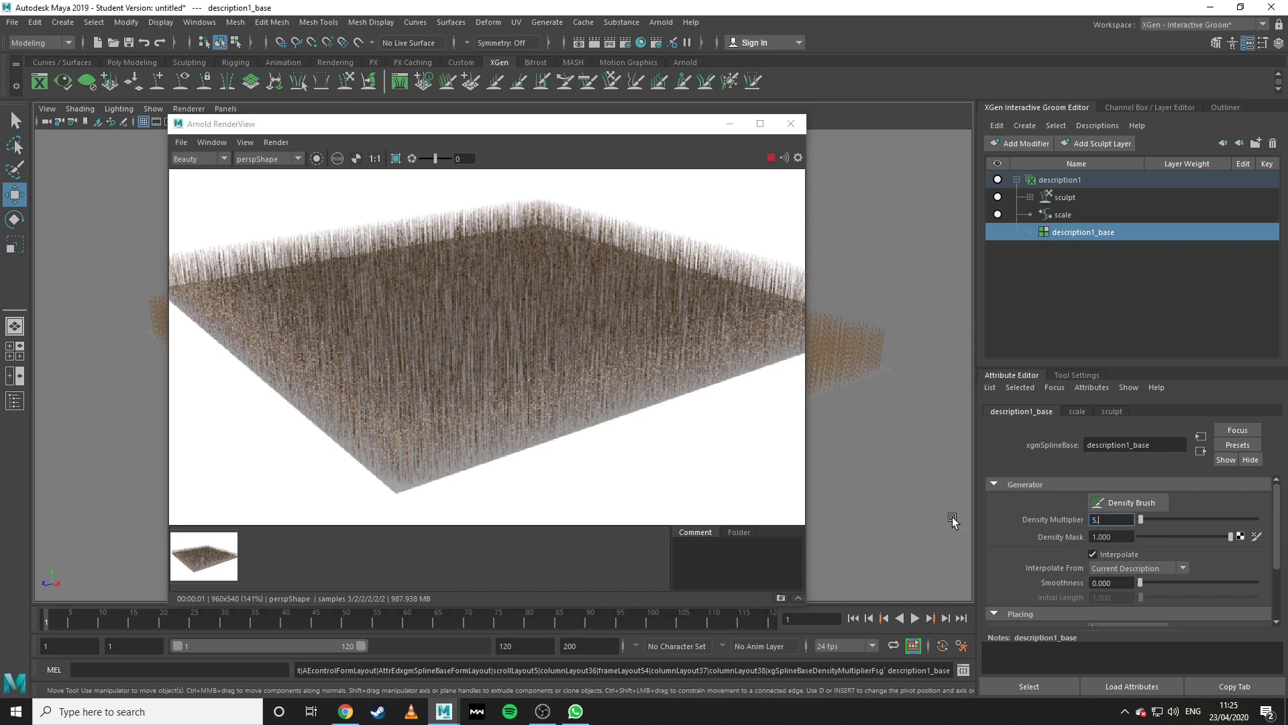
key(Return)
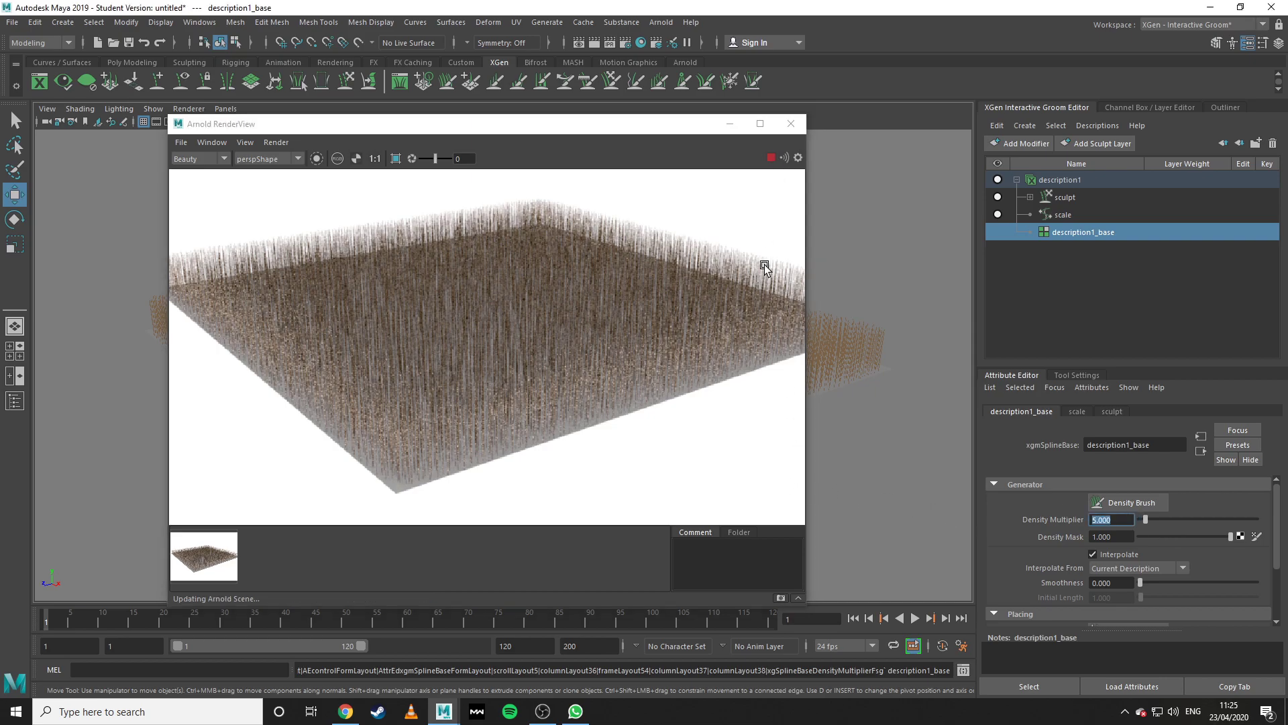
scroll(624, 377, down, 1)
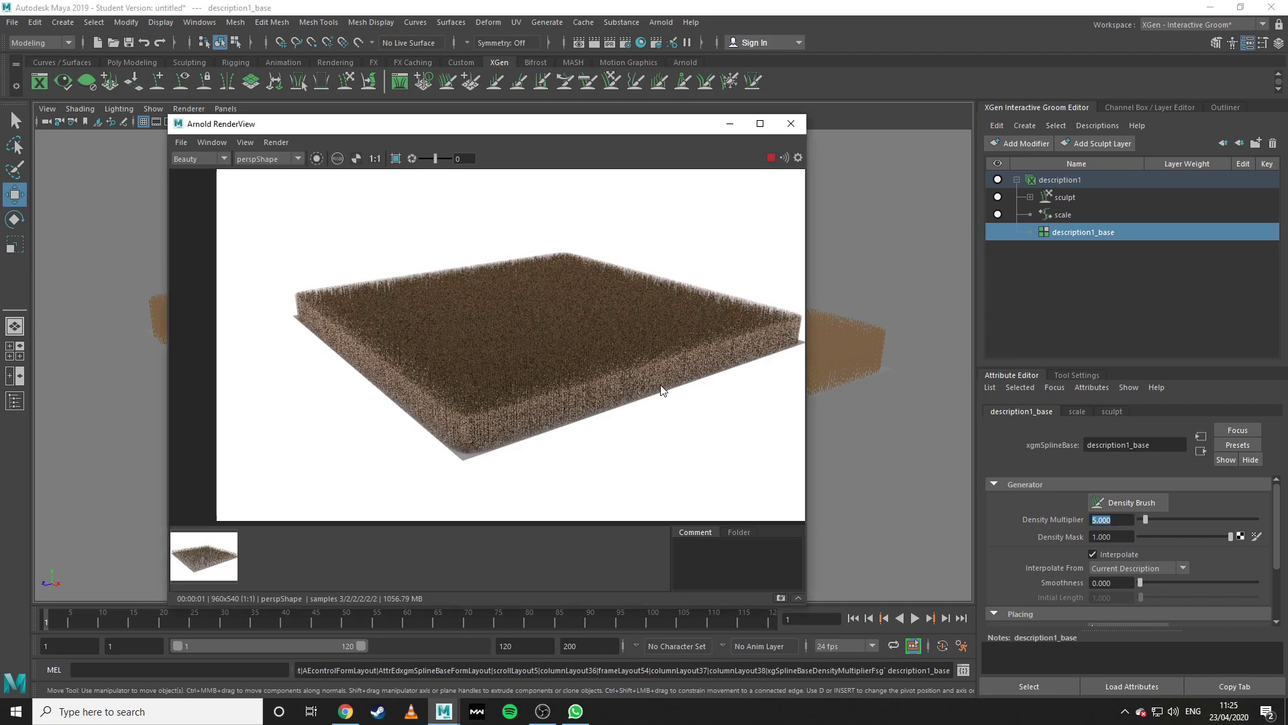
middle_drag(668, 383, 604, 380)
scroll(616, 393, up, 1)
scroll(617, 395, down, 1)
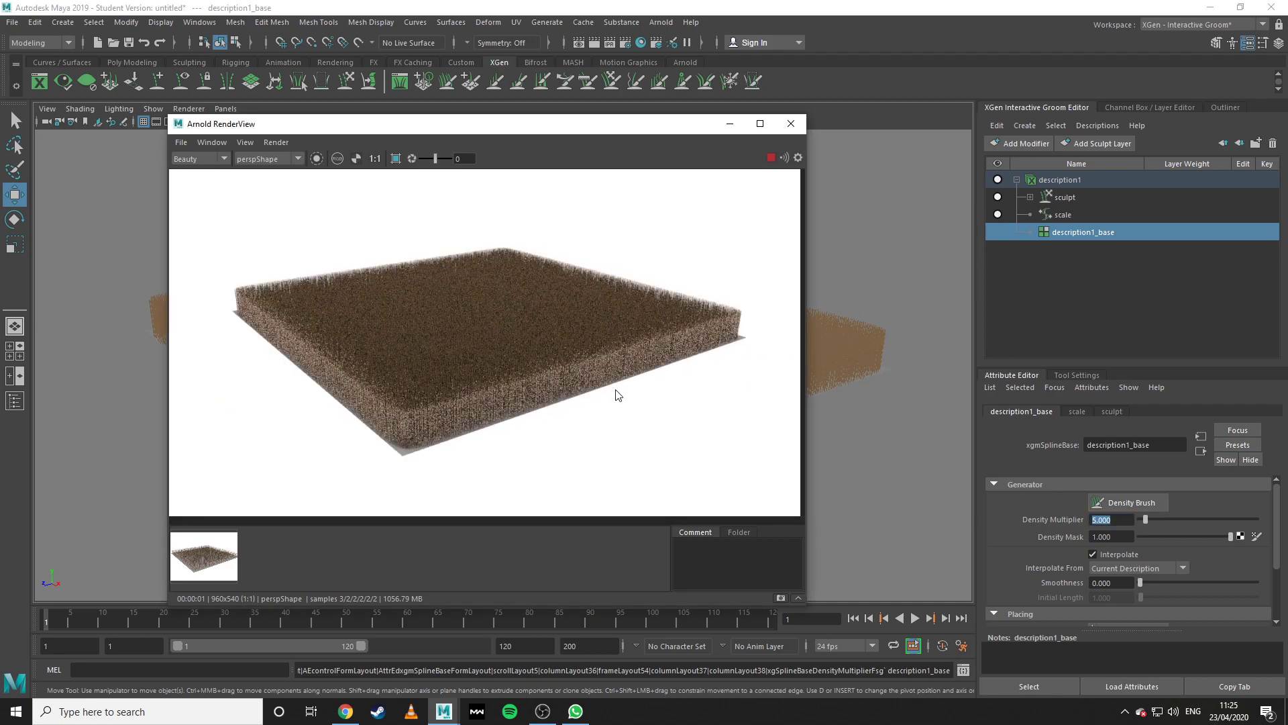
Store a snapshot of the denser groom render and compare it with the sparser one.
click(780, 598)
click(226, 559)
click(255, 558)
click(227, 557)
click(255, 558)
click(227, 558)
click(255, 559)
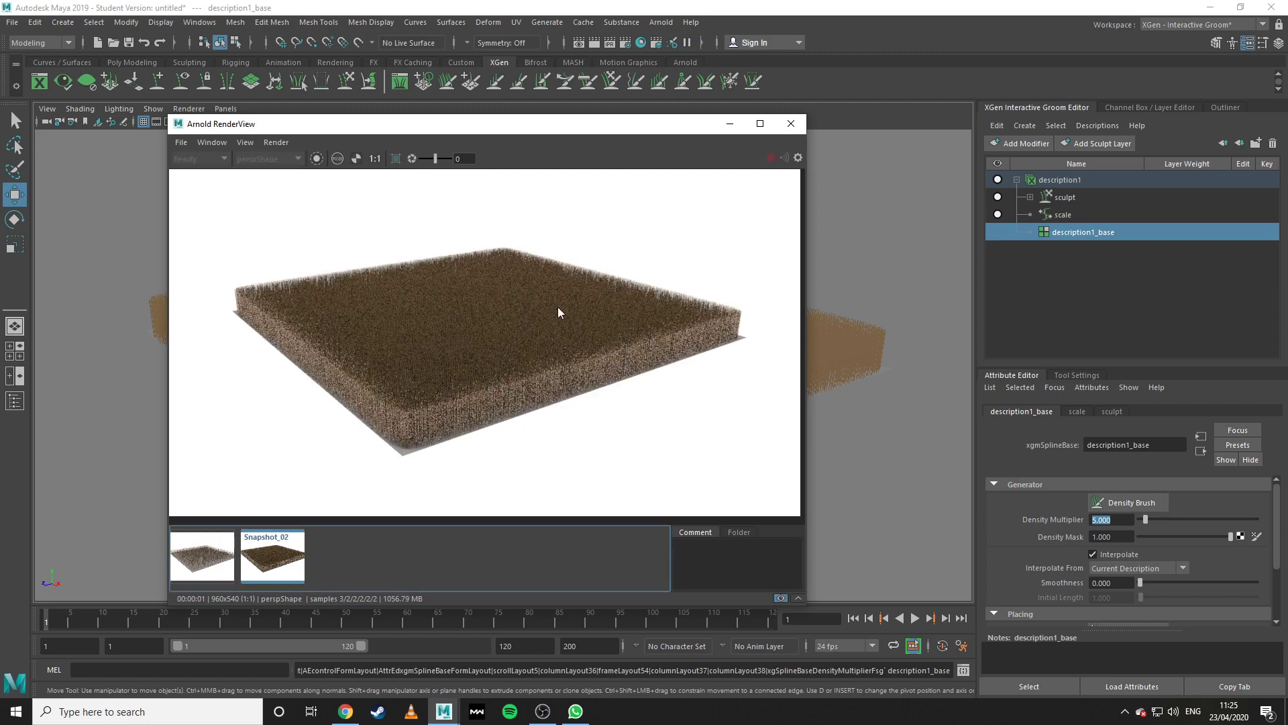
Inspect the dense groom in Snapshot_02 and return to the live render.
scroll(621, 339, up, 2)
scroll(621, 343, down, 1)
drag(526, 345, 589, 352)
scroll(587, 349, down, 1)
scroll(593, 350, down, 1)
scroll(593, 350, up, 1)
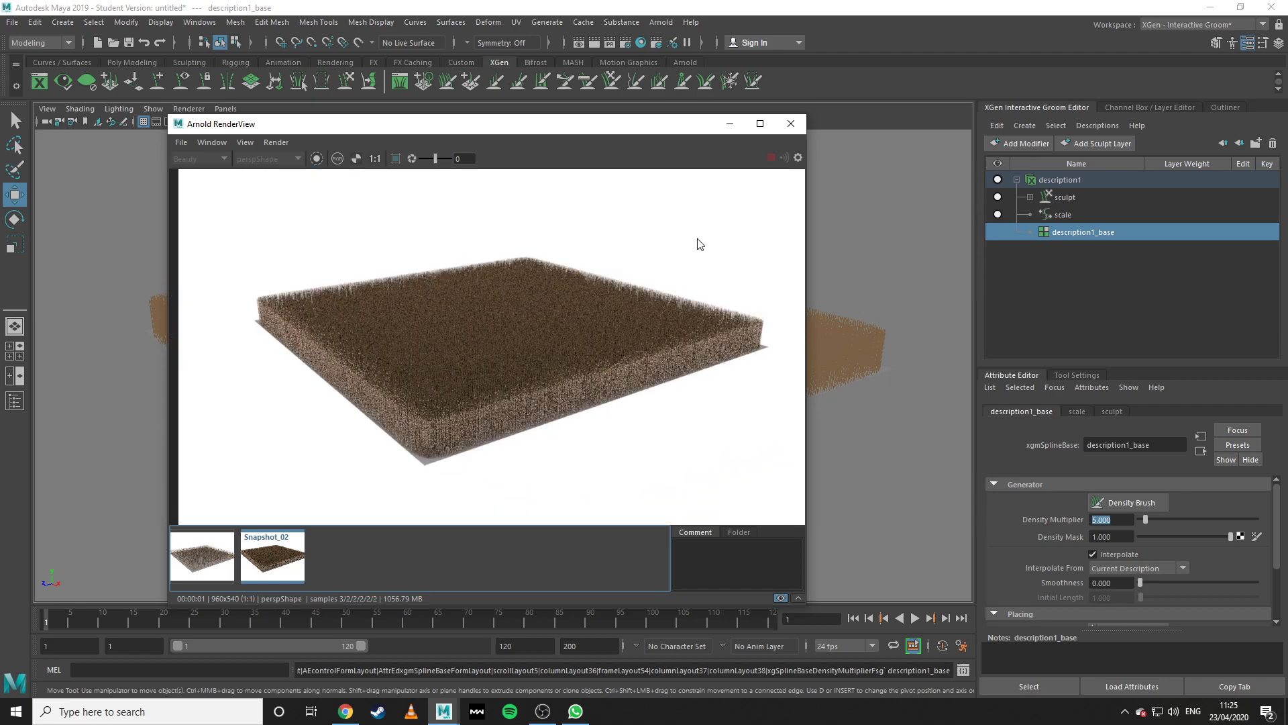
click(780, 597)
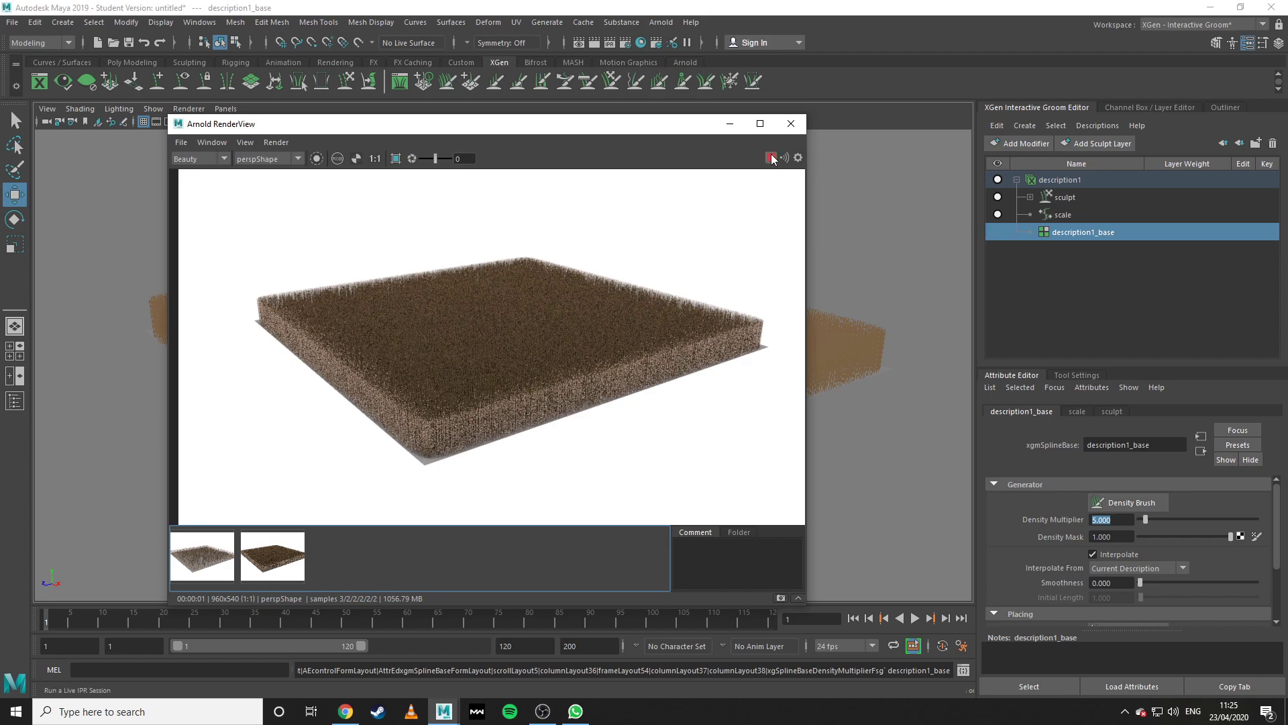
Render the dense groom from a side view level with the plane.
click(730, 123)
alt+drag(639, 432, 572, 460)
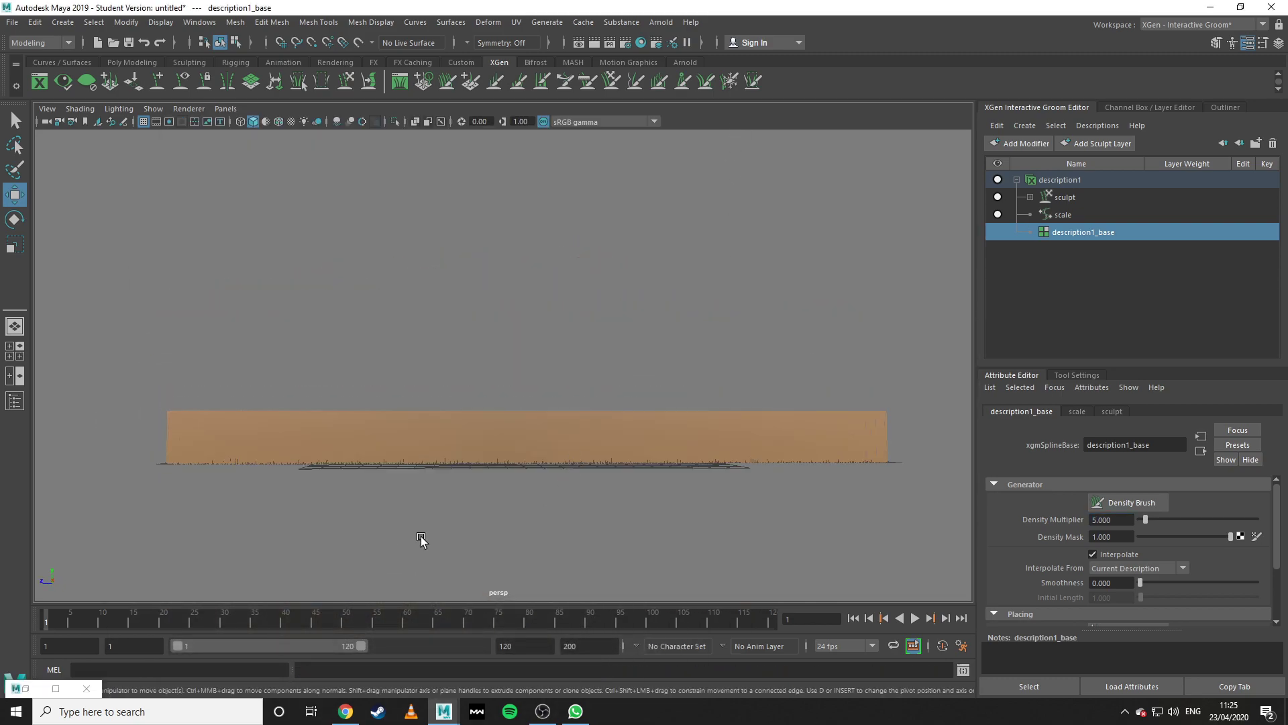
click(26, 689)
click(765, 158)
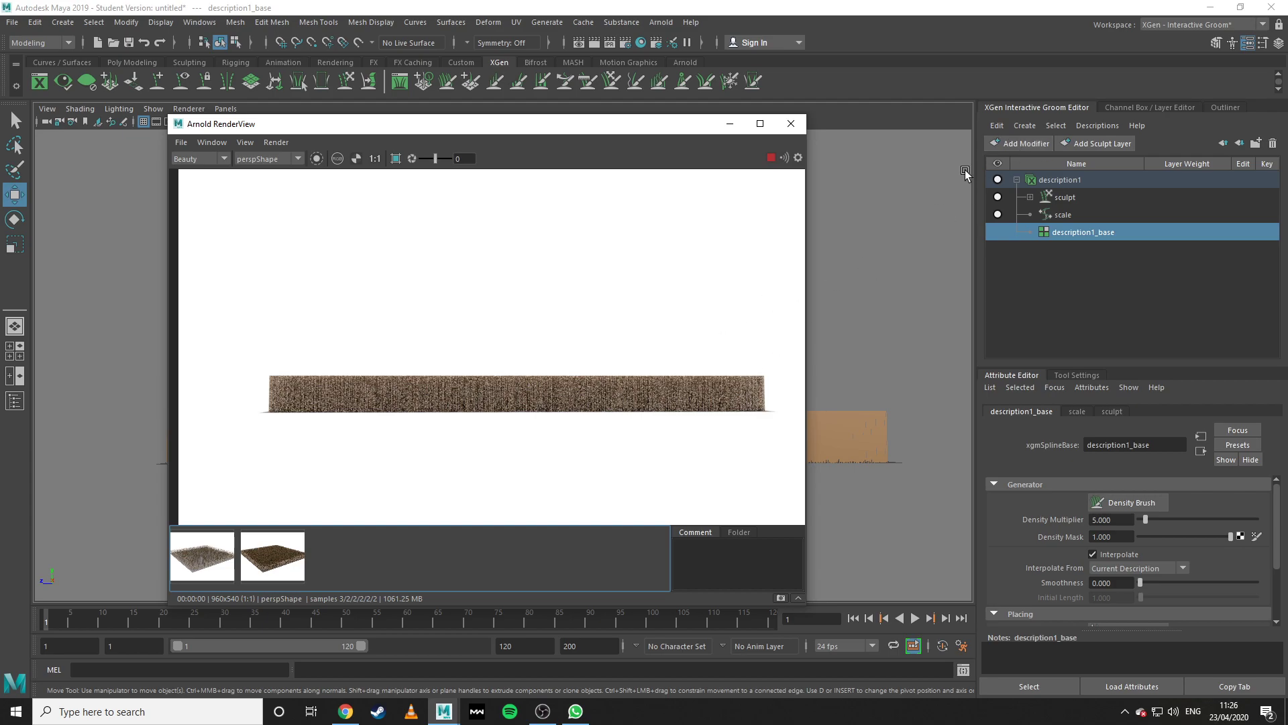
click(728, 124)
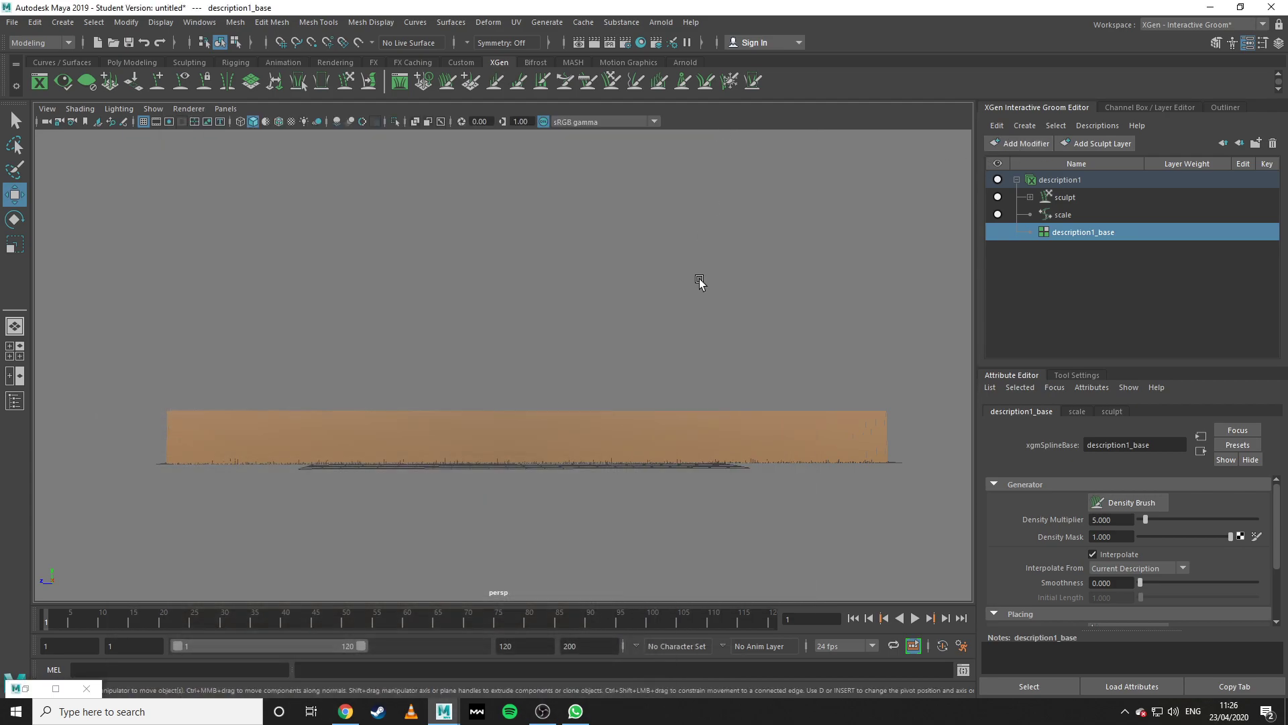
Add a Noise modifier to description1 while viewing the plane from an angle.
alt+drag(627, 363, 672, 400)
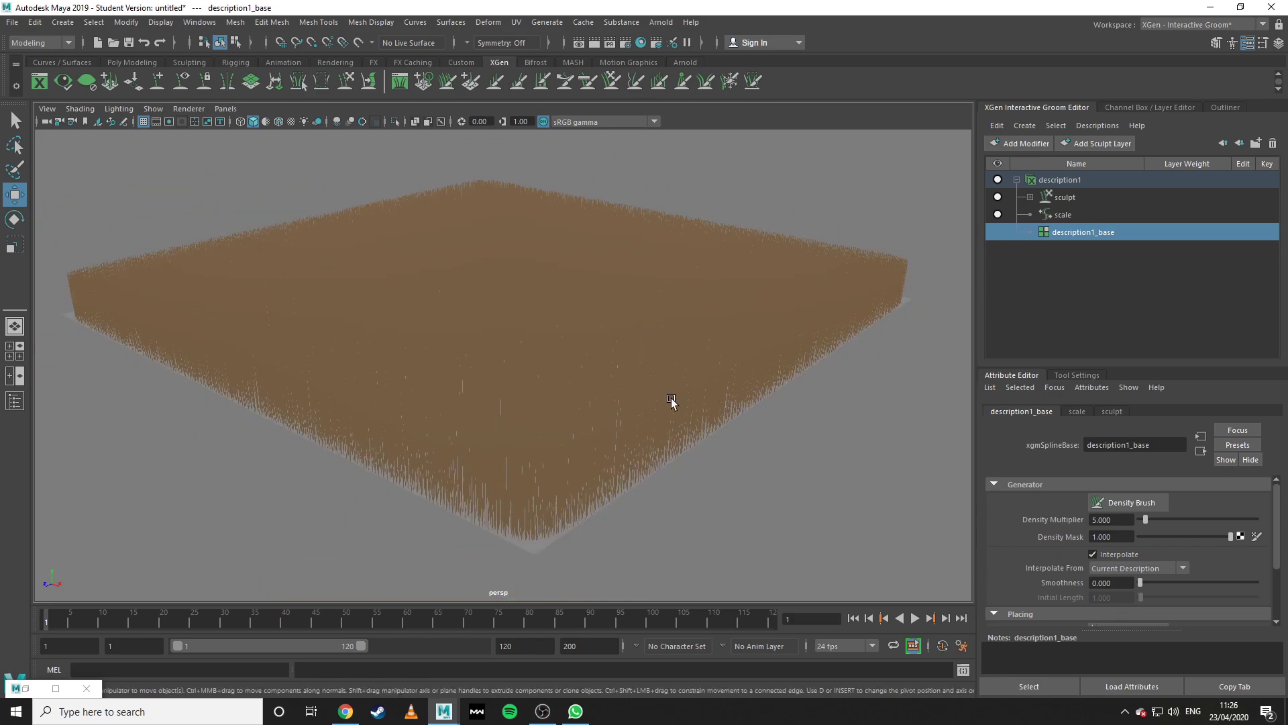
click(1055, 181)
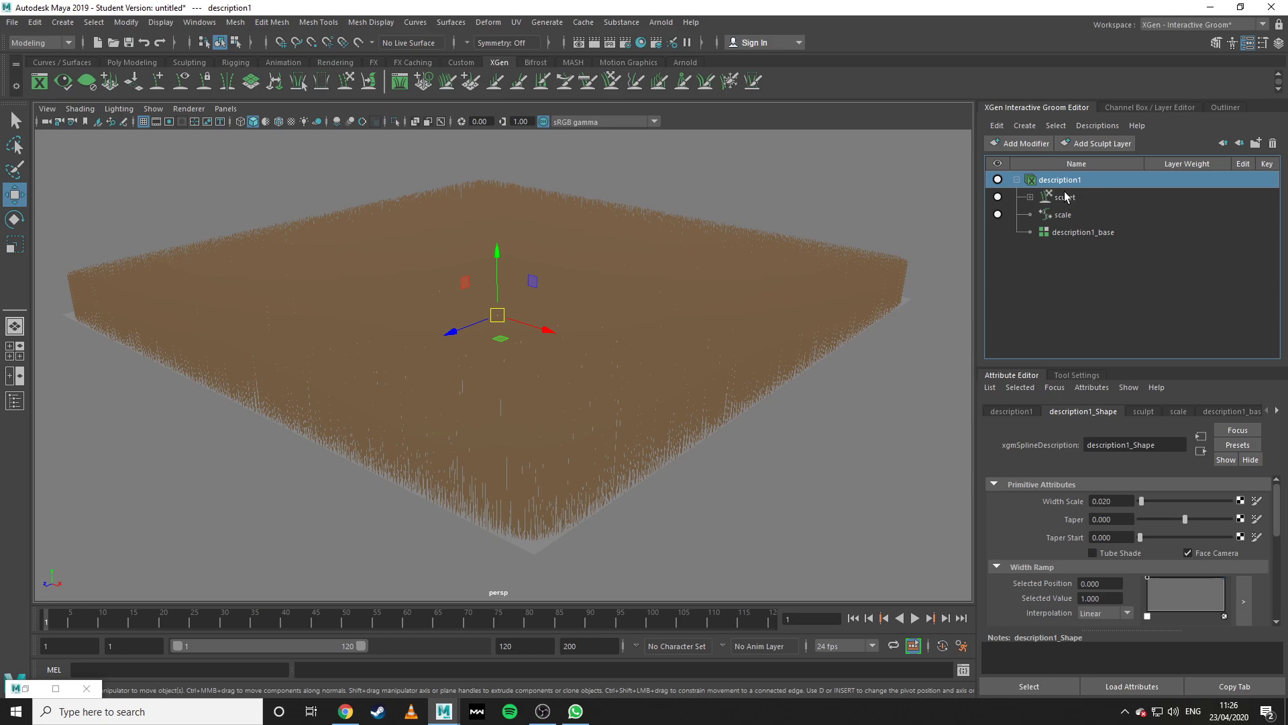
click(1013, 148)
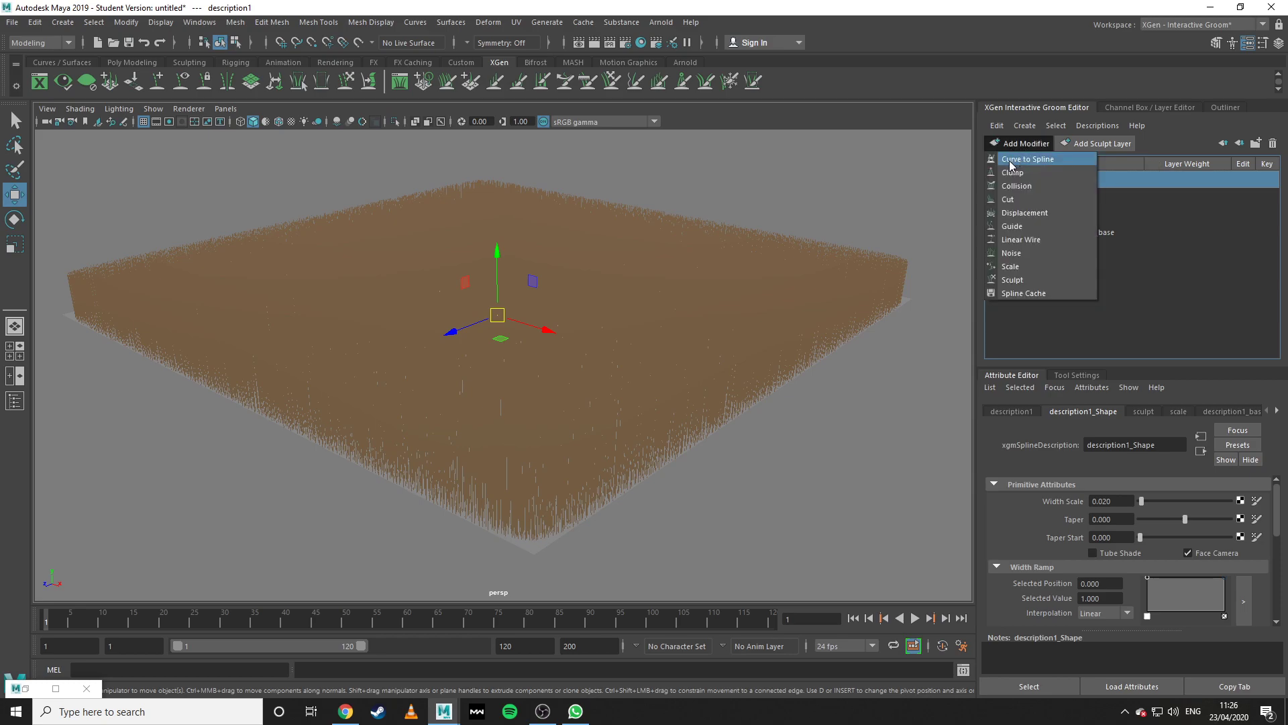
click(1028, 252)
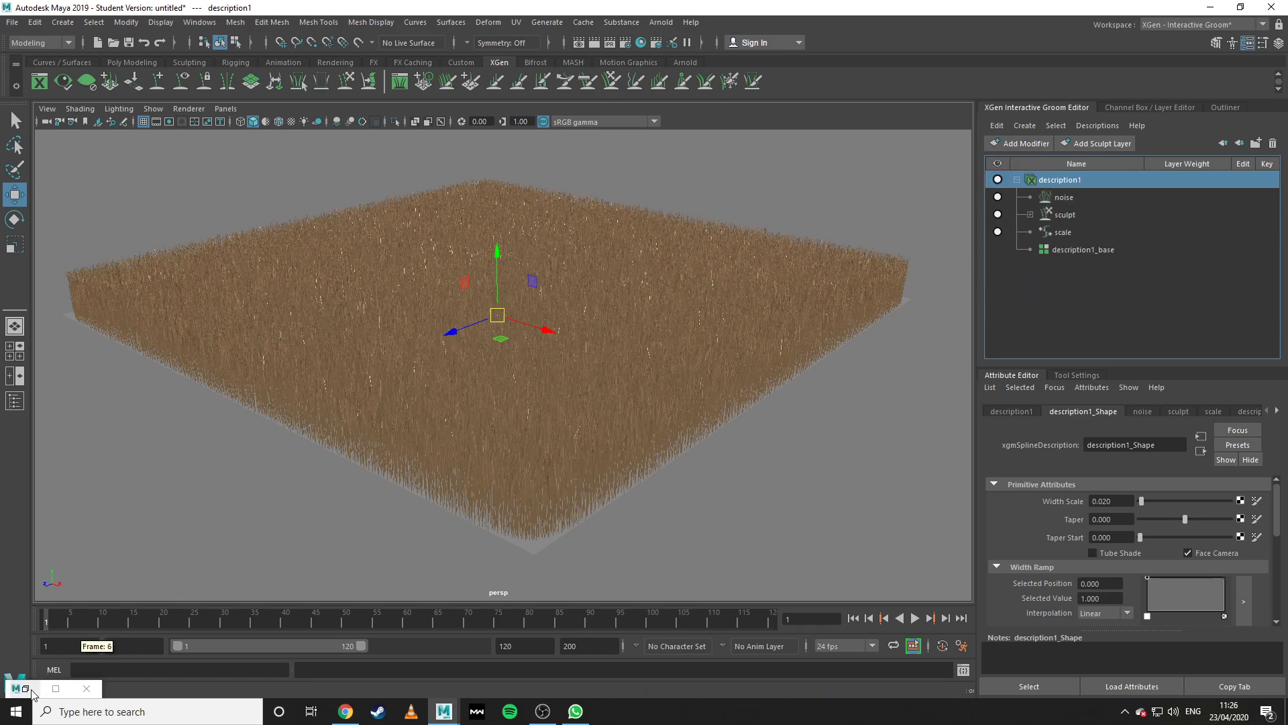
Render the groom with noise and store a snapshot for comparison with Snapshot_02.
click(55, 689)
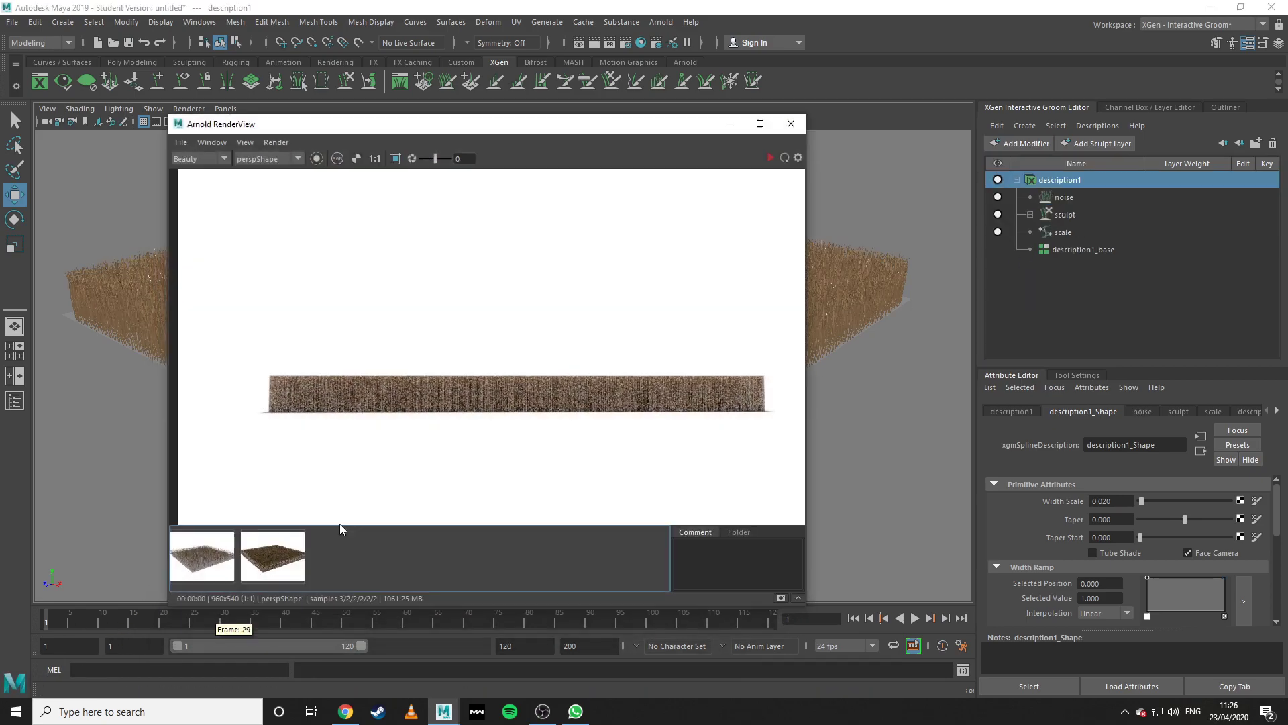
click(770, 159)
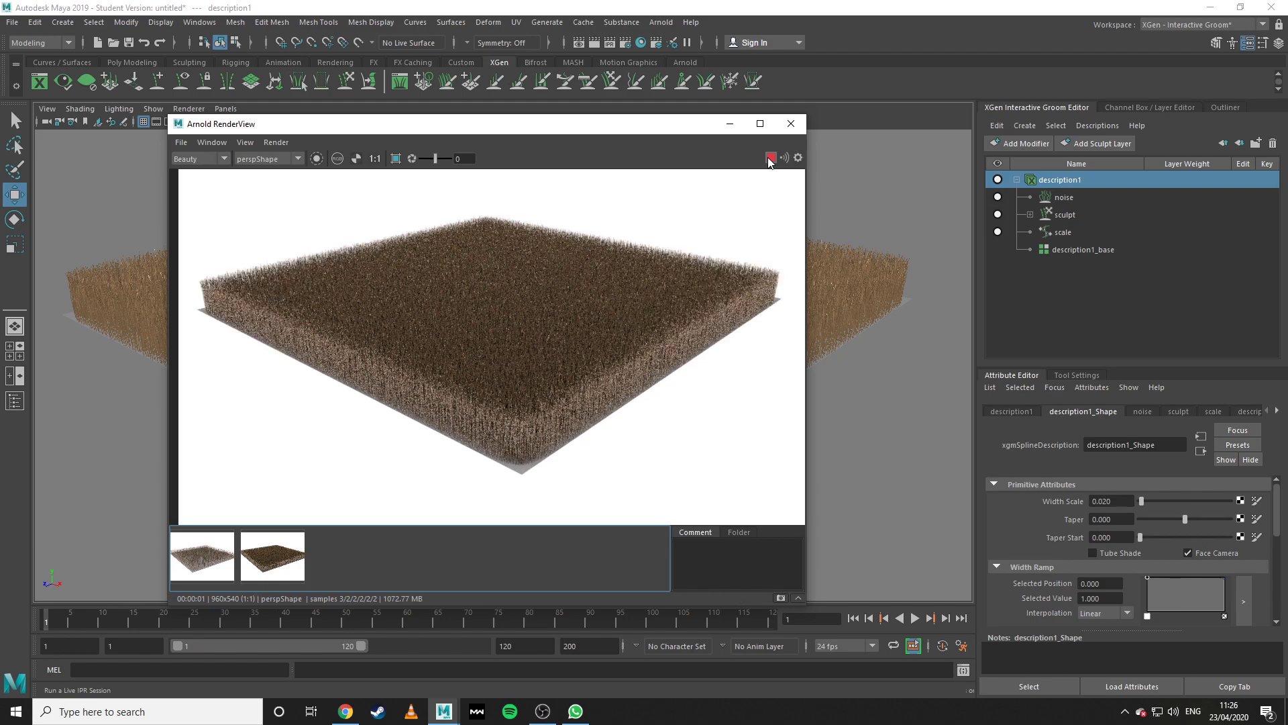
click(782, 597)
click(296, 562)
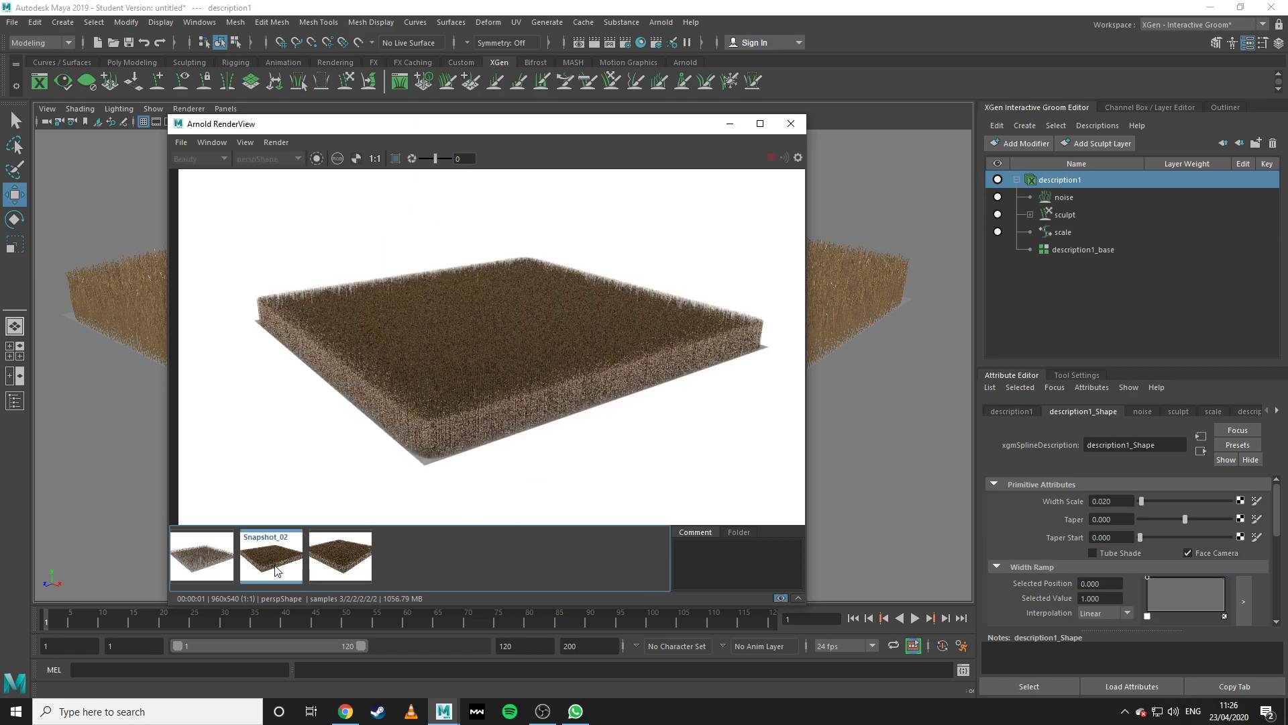
click(328, 555)
click(259, 556)
click(299, 551)
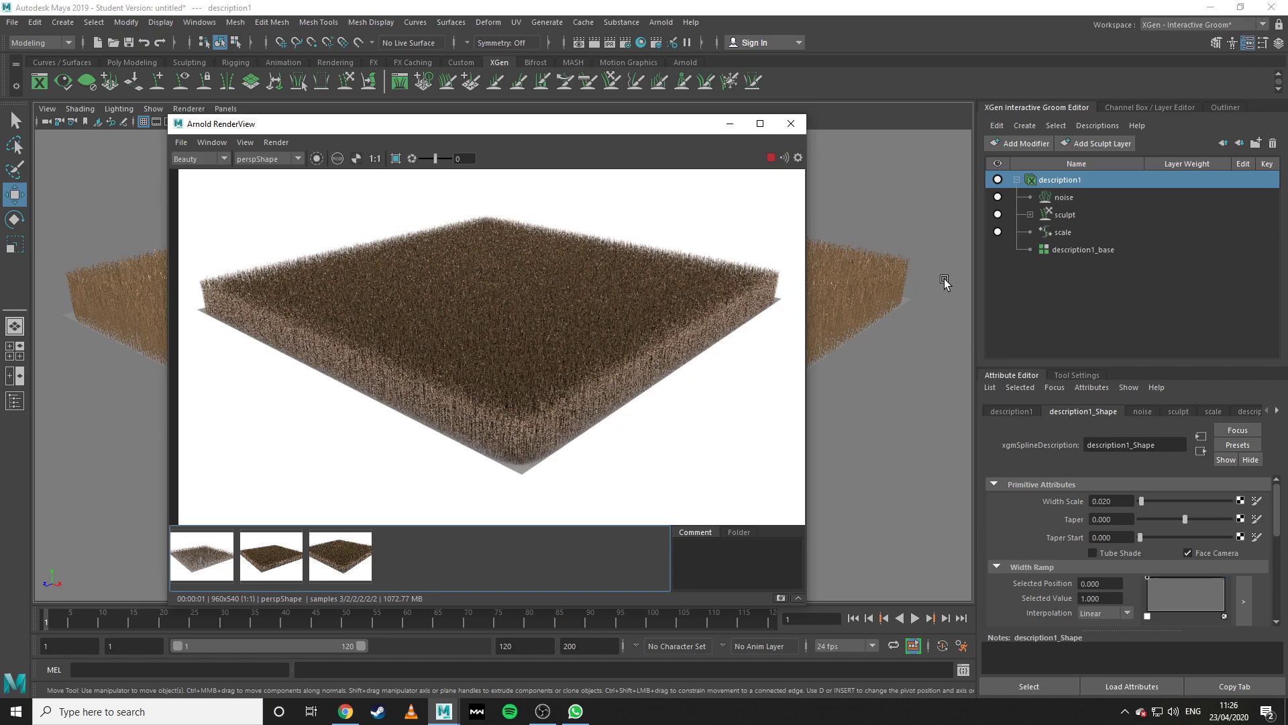
Set the noise modifier's Frequency to 4.436 and its Magnitude to 3.459.
click(1064, 197)
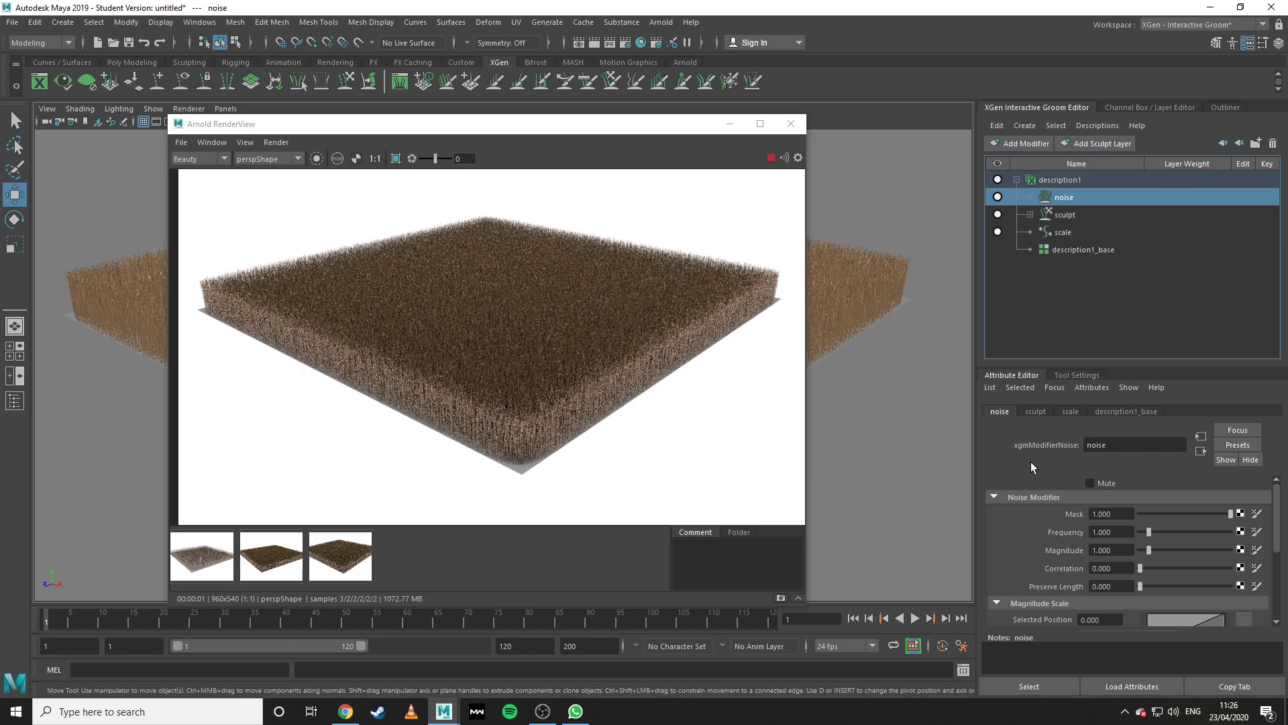
click(1175, 532)
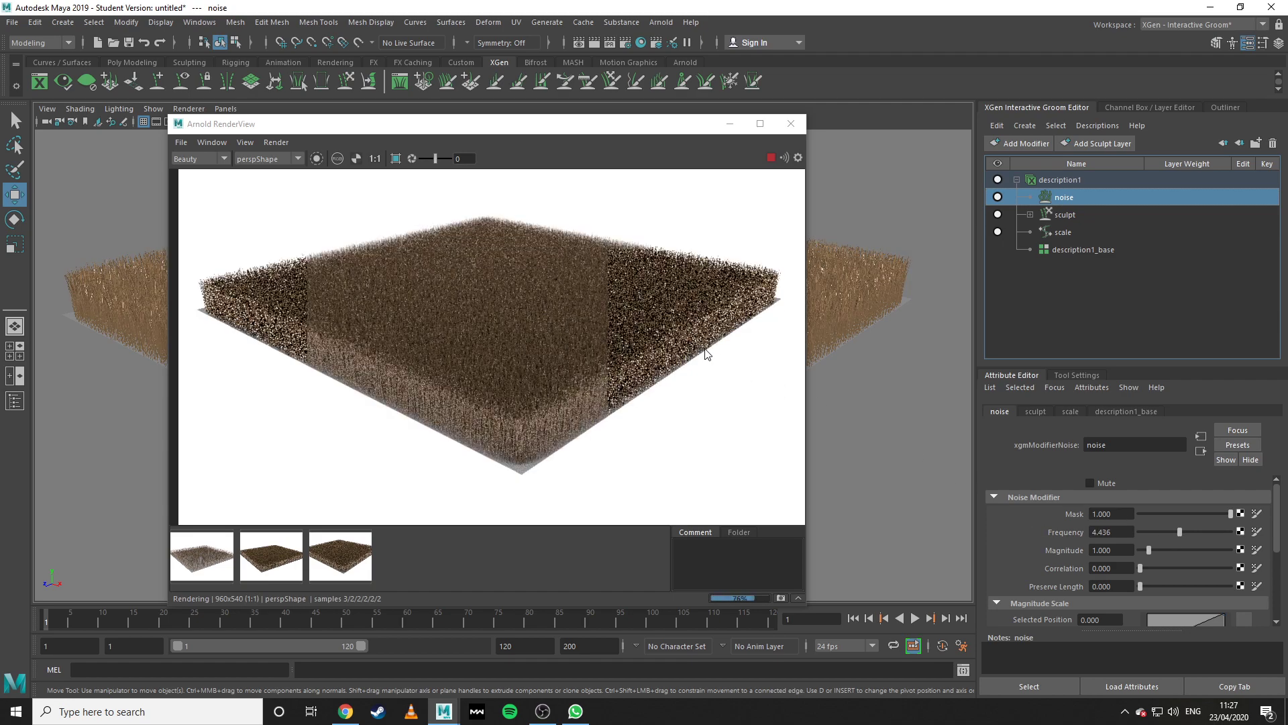
click(1170, 553)
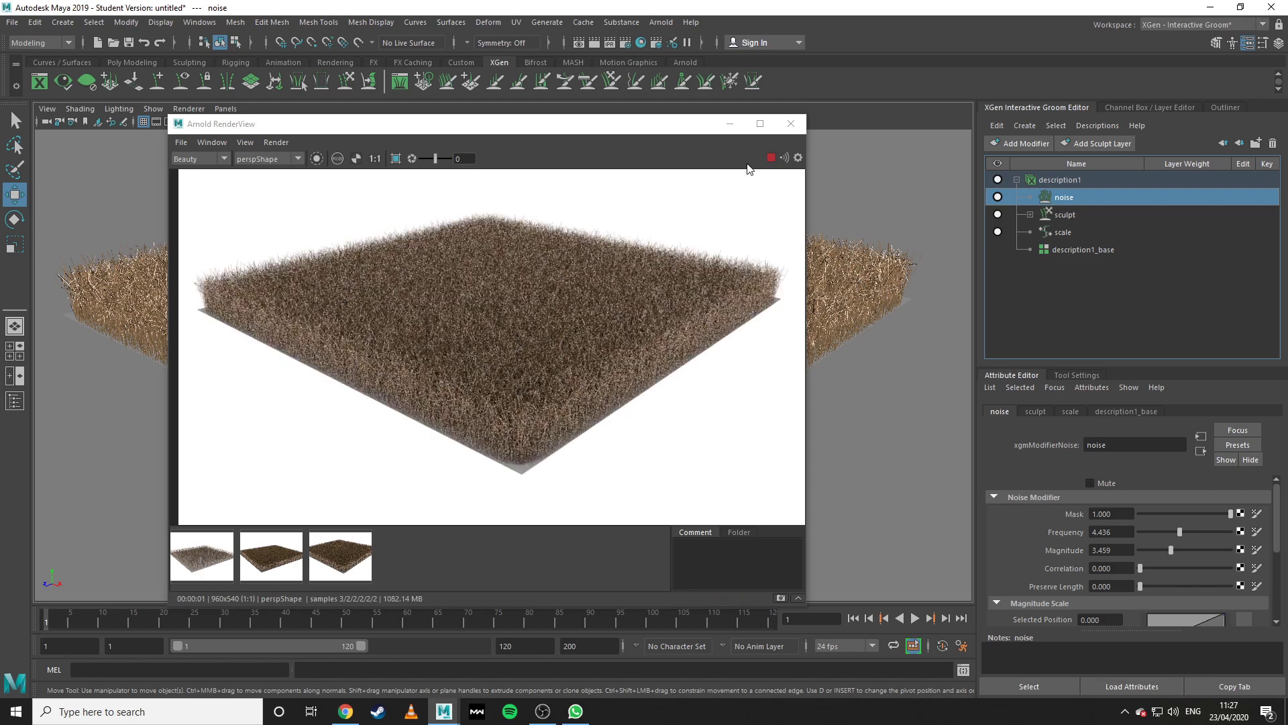
Store a snapshot of the stronger noise render and compare it repeatedly with the preceding snapshot.
click(781, 597)
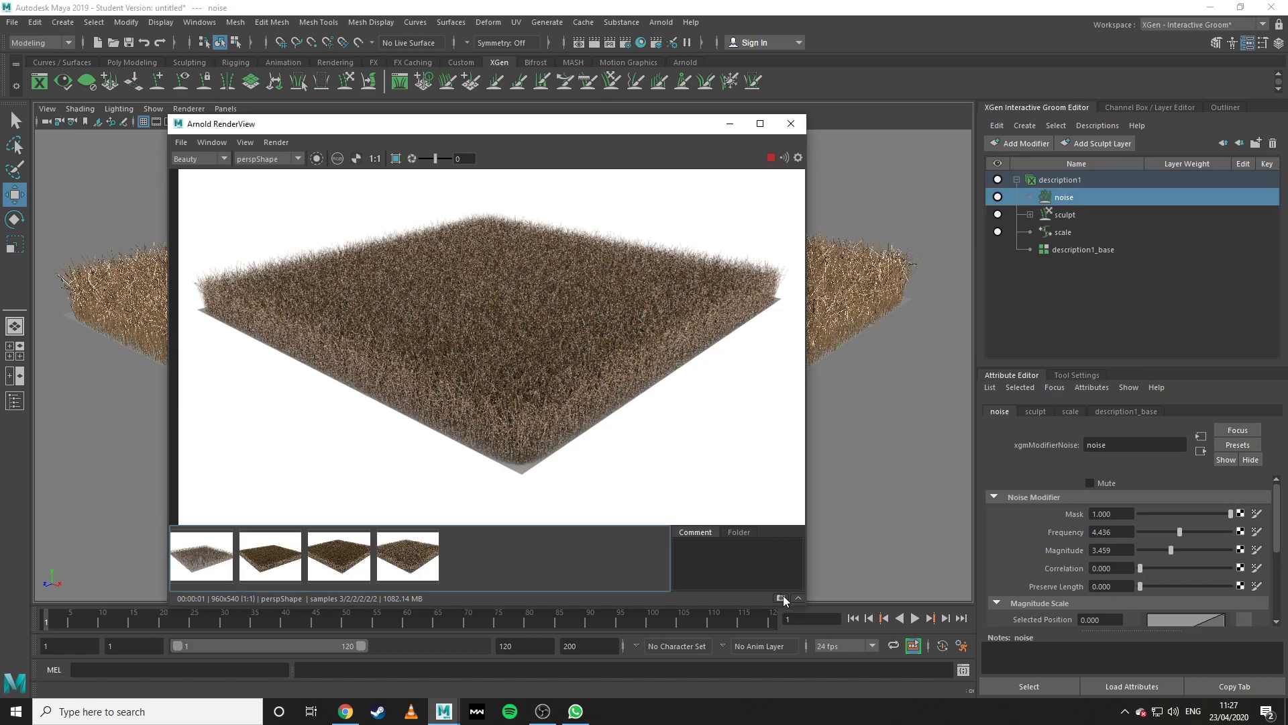
click(338, 561)
click(405, 553)
click(349, 555)
click(398, 552)
click(342, 555)
click(403, 553)
click(342, 555)
click(402, 554)
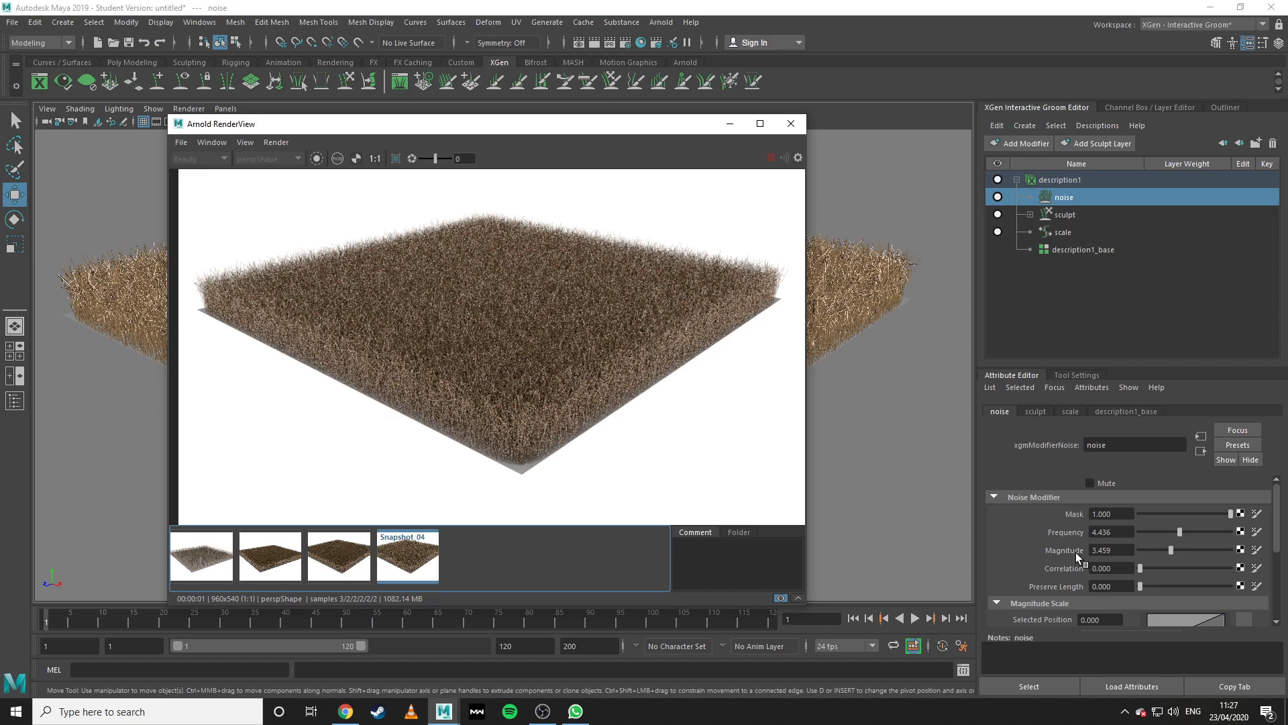
Set the noise modifier's Magnitude to 6.316 and store a snapshot of the updated live render.
click(1197, 550)
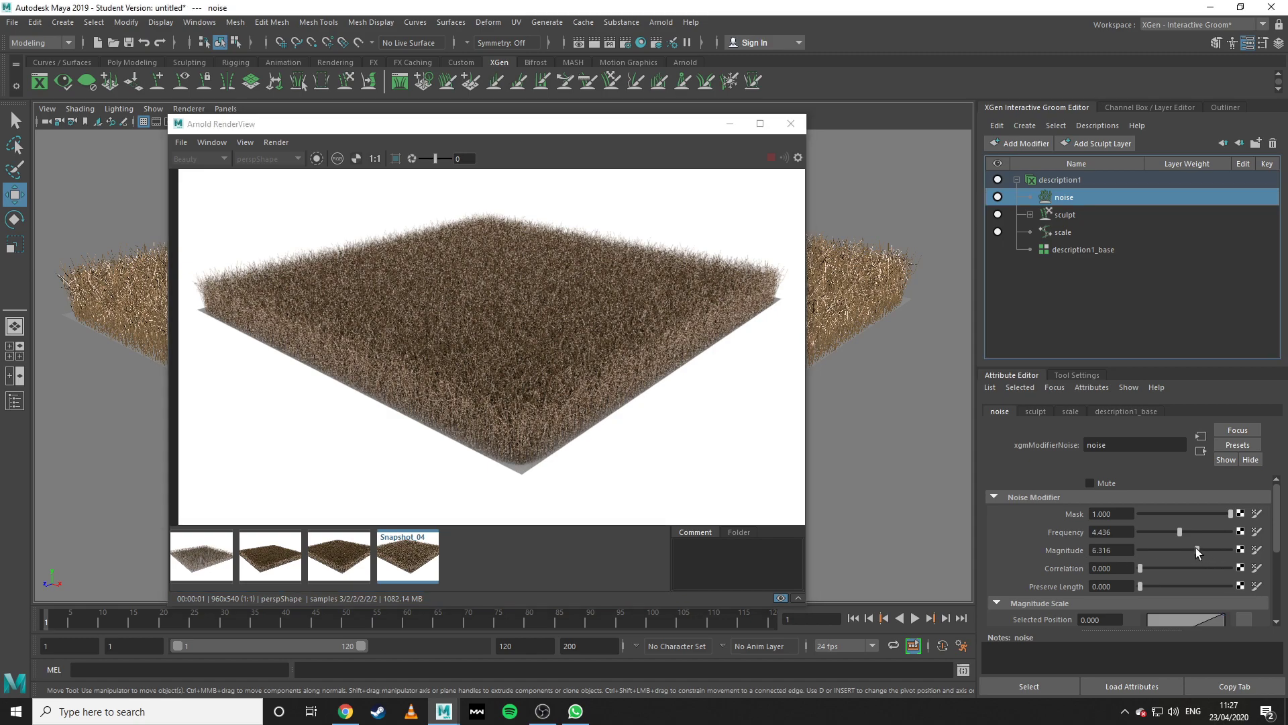
click(780, 597)
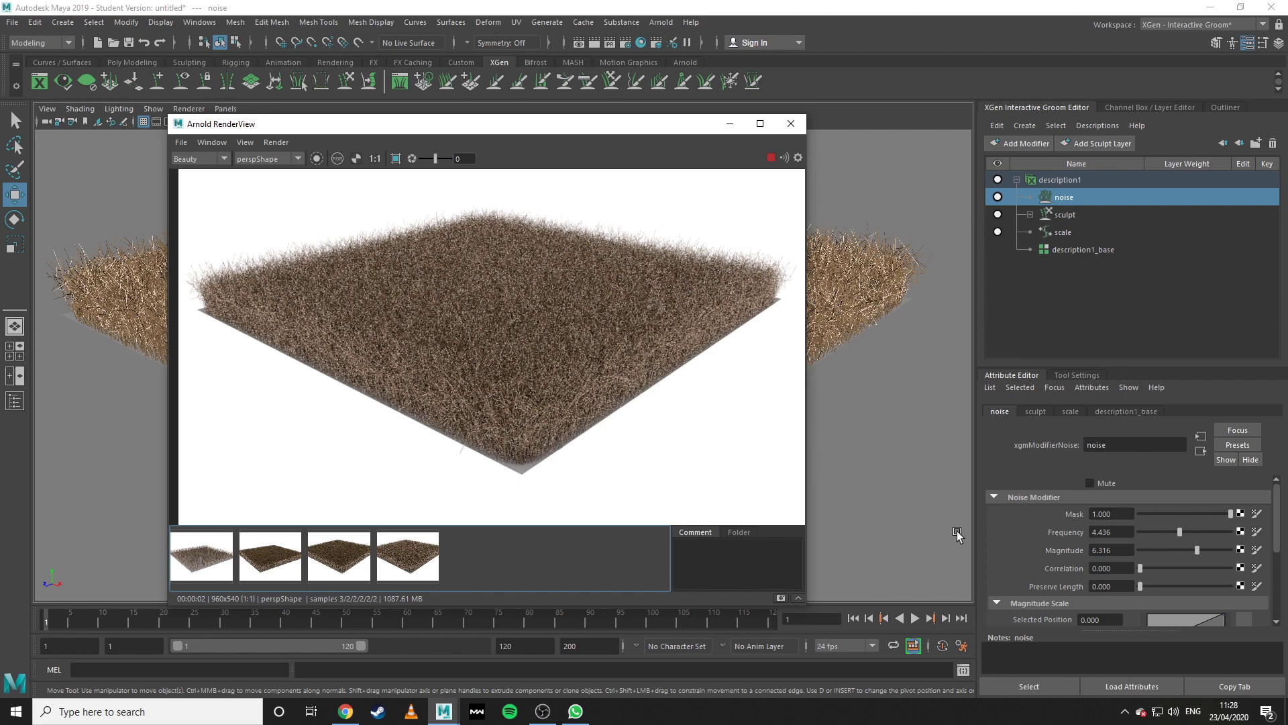
click(781, 598)
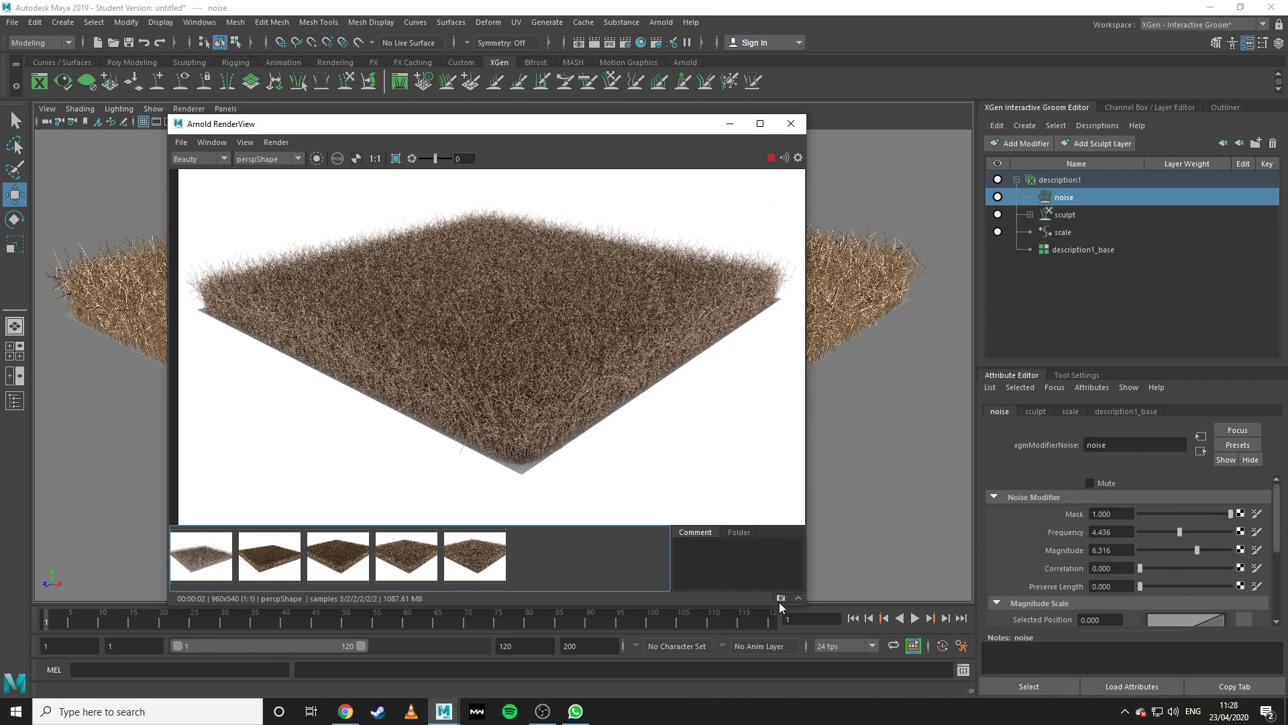
Compare the stored snapshots from the second through the fifth, ending on the live render.
click(266, 564)
click(335, 557)
click(406, 554)
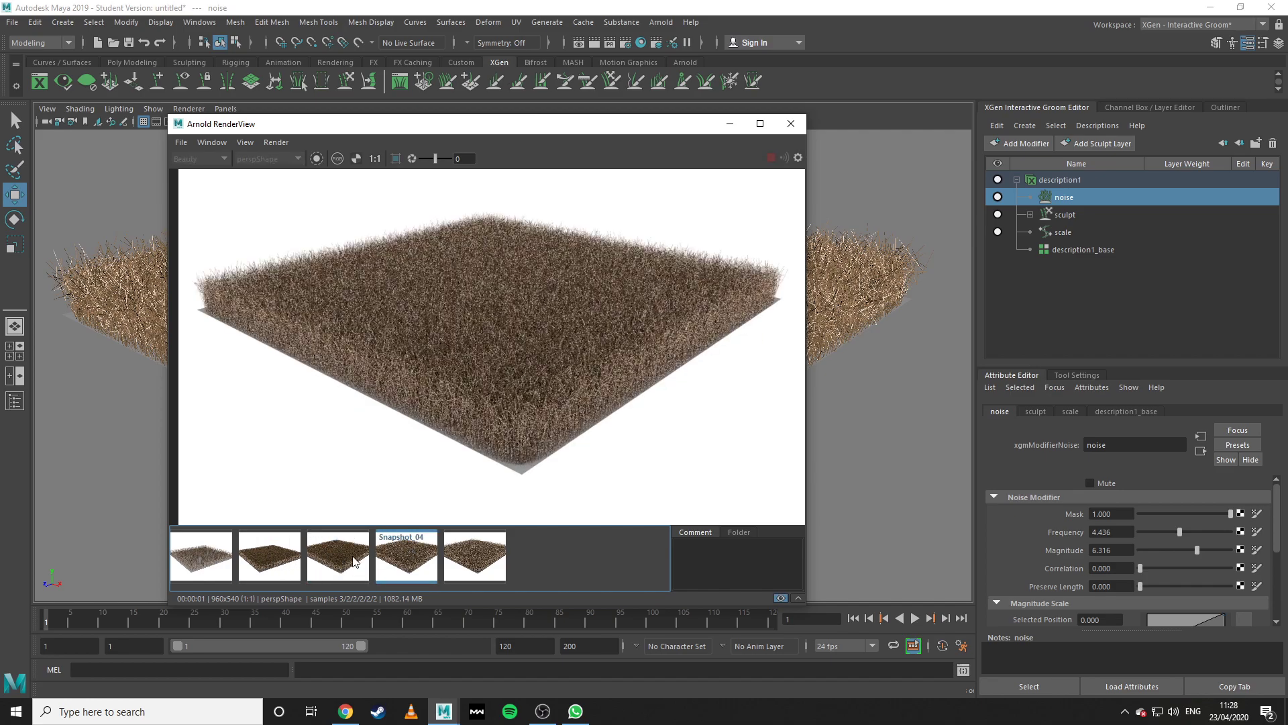
click(353, 562)
click(423, 560)
click(474, 556)
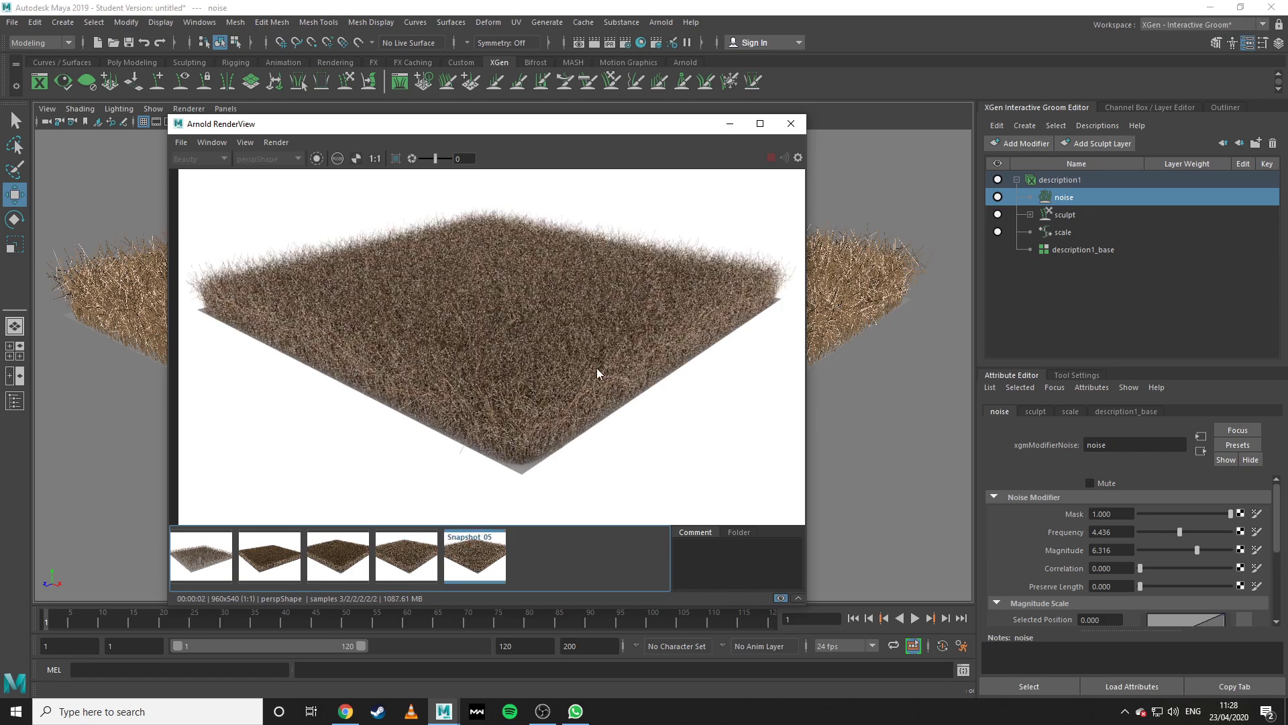
click(780, 598)
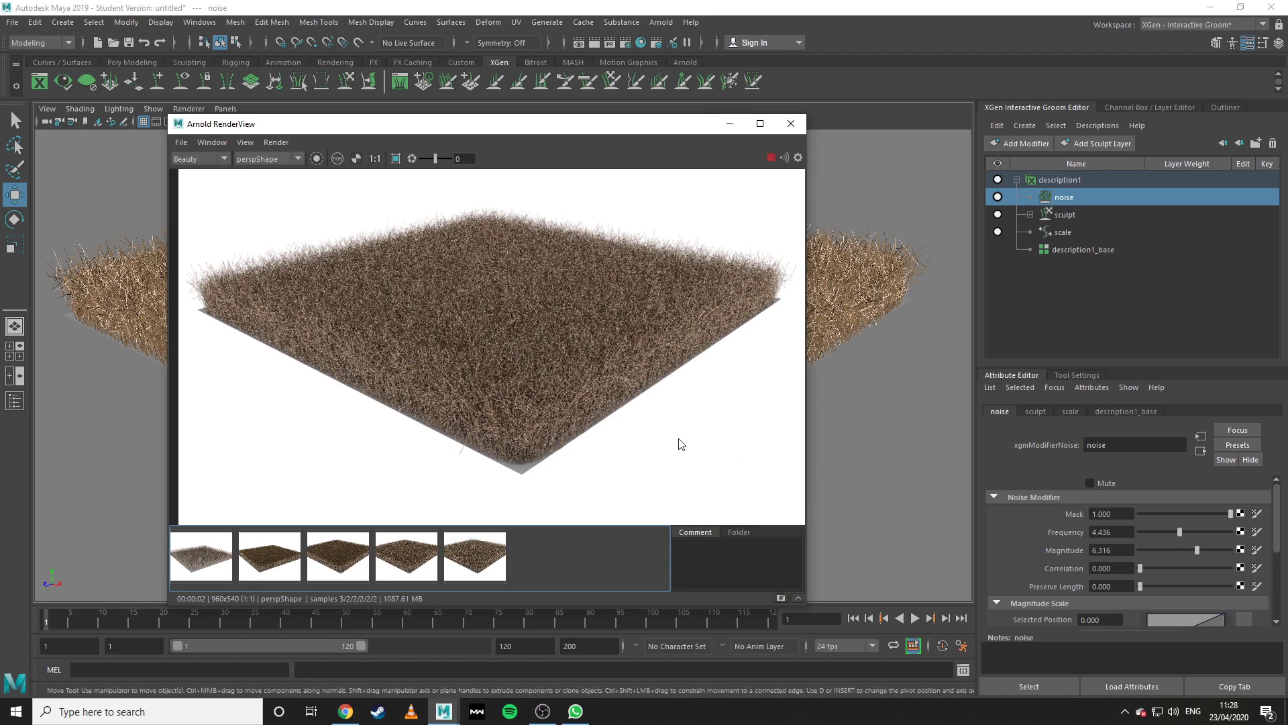
Reframe the grass plane from a rotated, slightly higher angle and check the updated live render.
click(730, 123)
alt+drag(724, 418, 541, 440)
scroll(646, 387, up, 3)
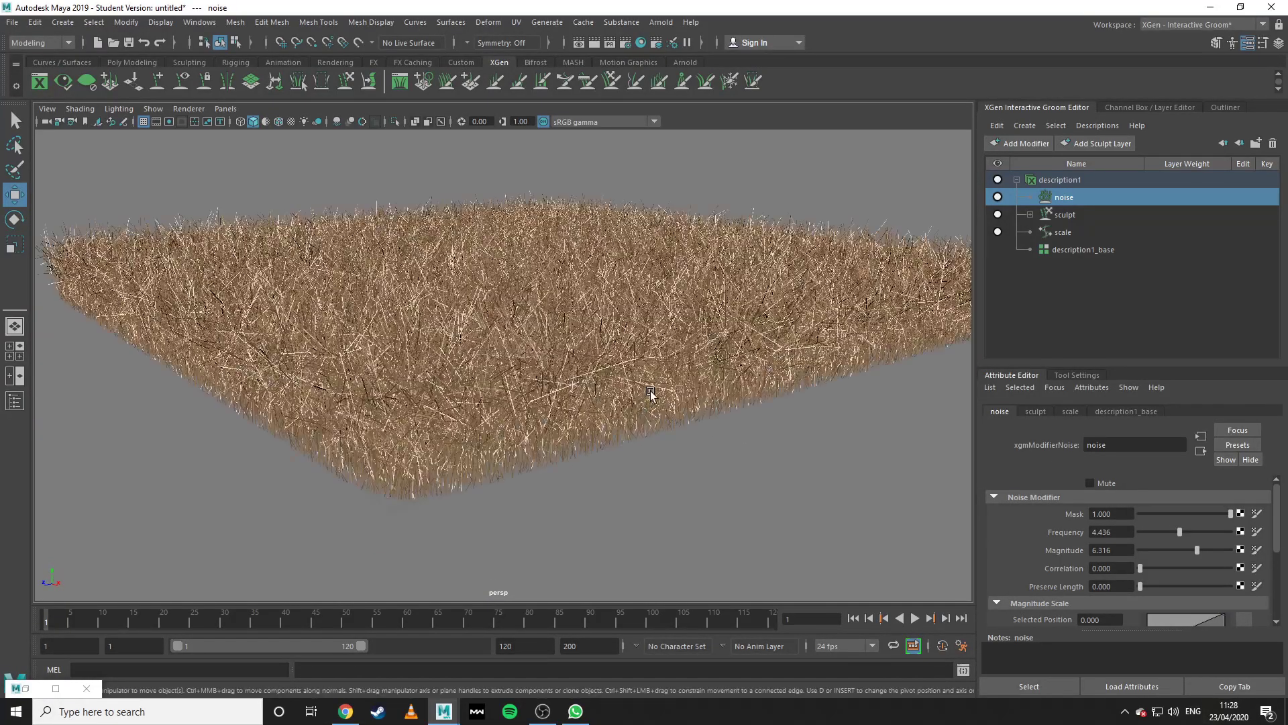
alt+drag(649, 392, 631, 473)
scroll(632, 473, down, 2)
scroll(631, 448, down, 2)
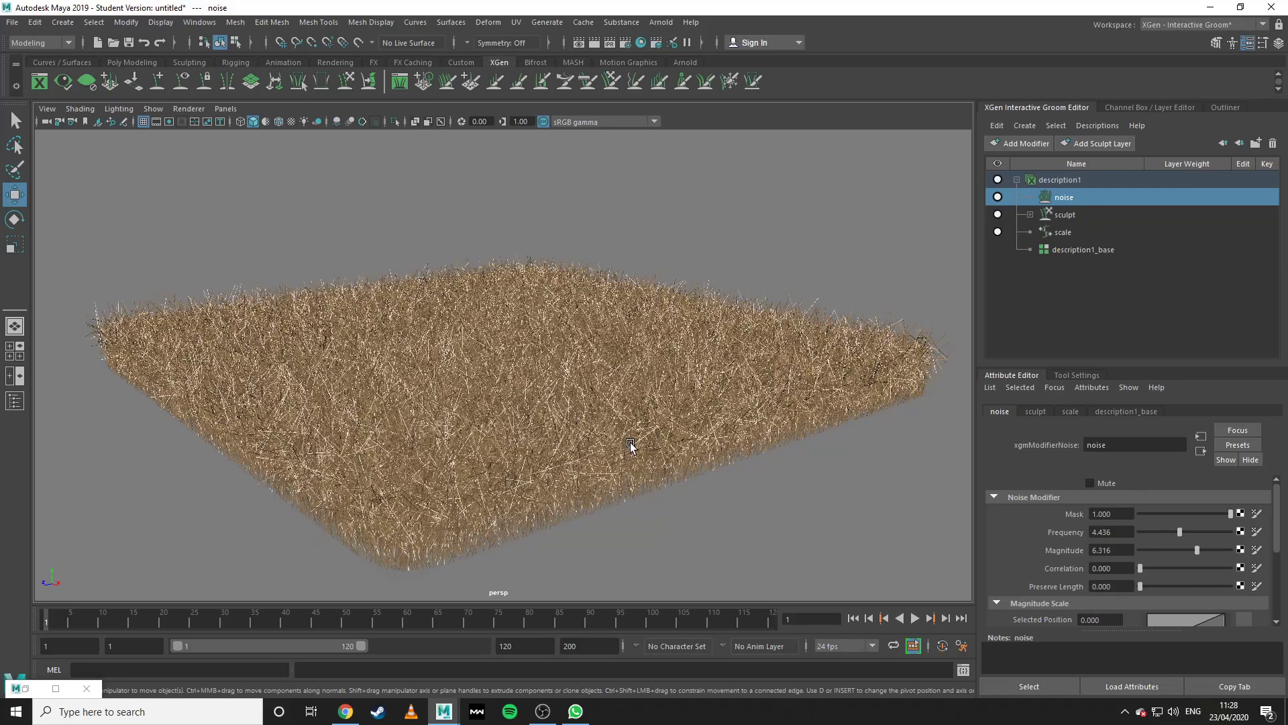
click(26, 688)
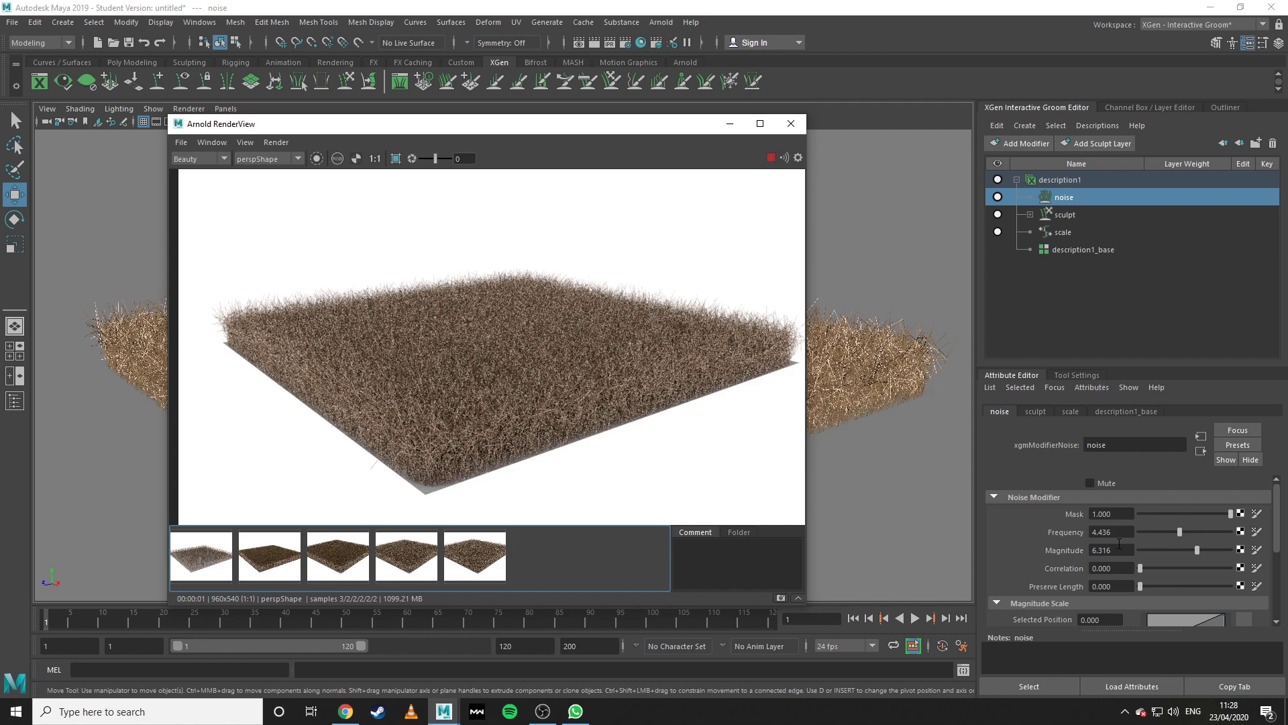
Look through the groom's node attributes, and open hairPhysicalShader1 in the Hypershade.
click(1101, 411)
click(1069, 411)
click(1039, 411)
click(1013, 410)
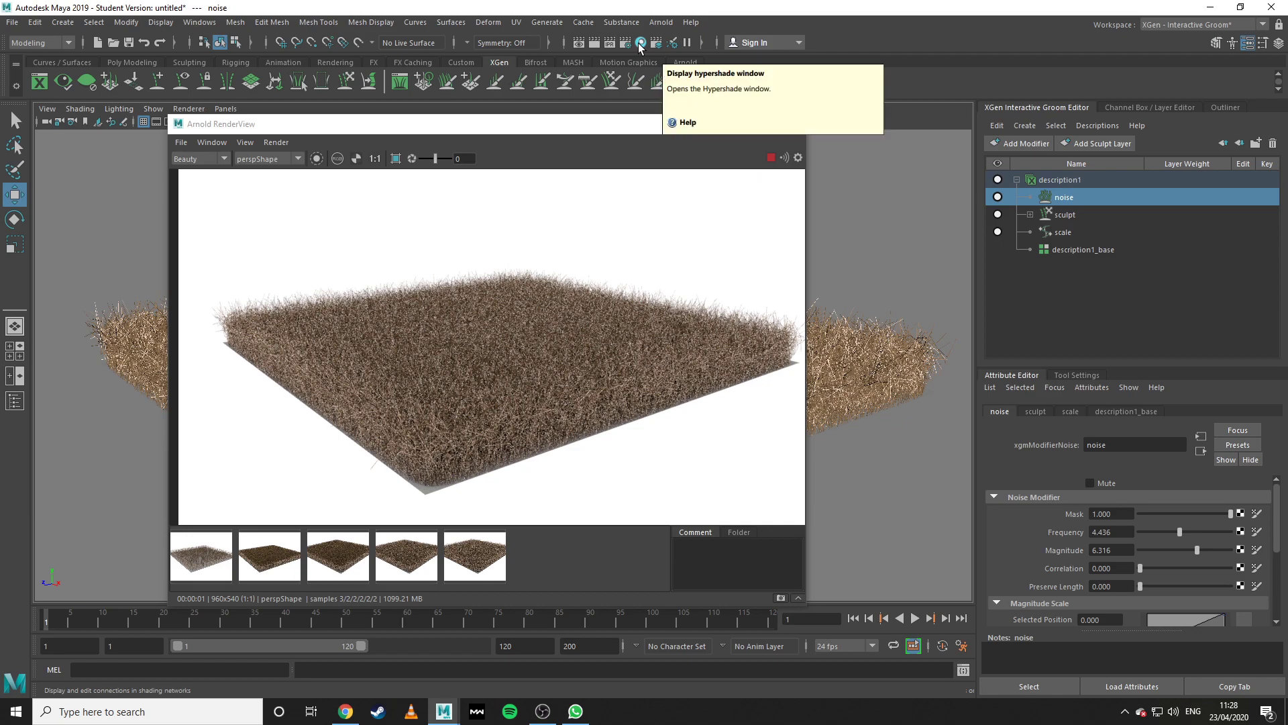
click(200, 24)
mouse_move(229, 108)
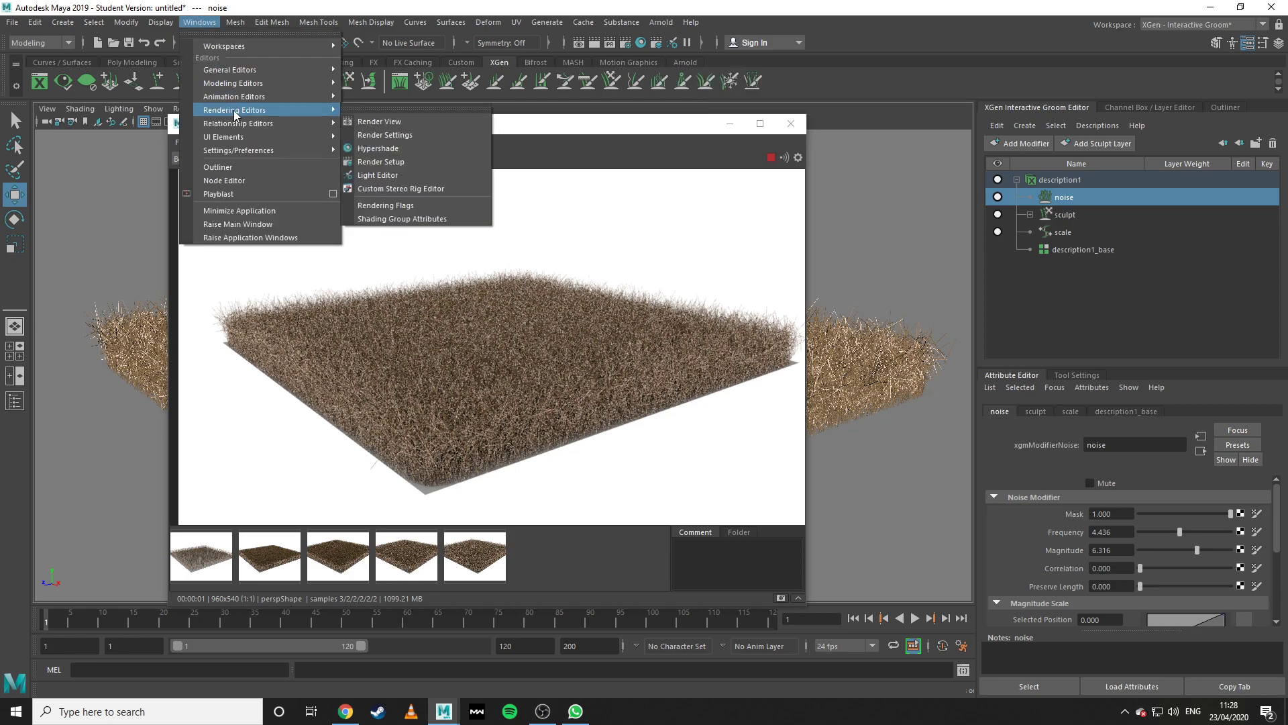
click(408, 145)
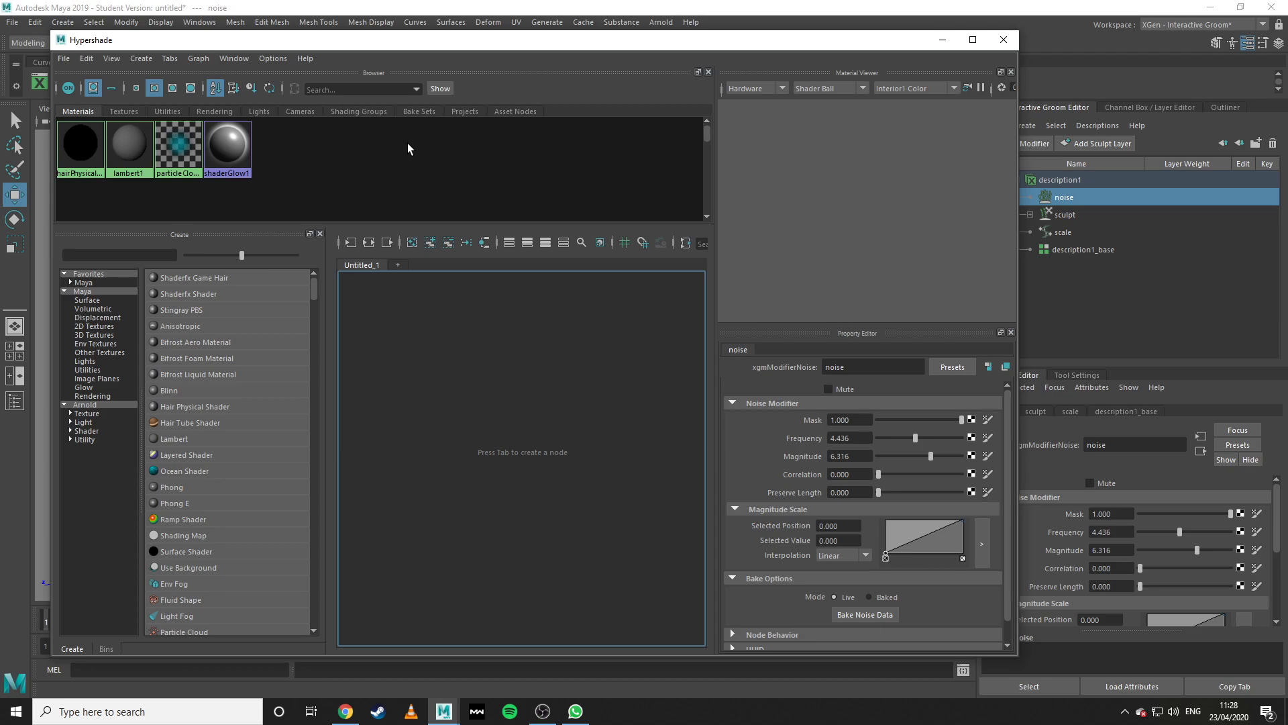
click(80, 154)
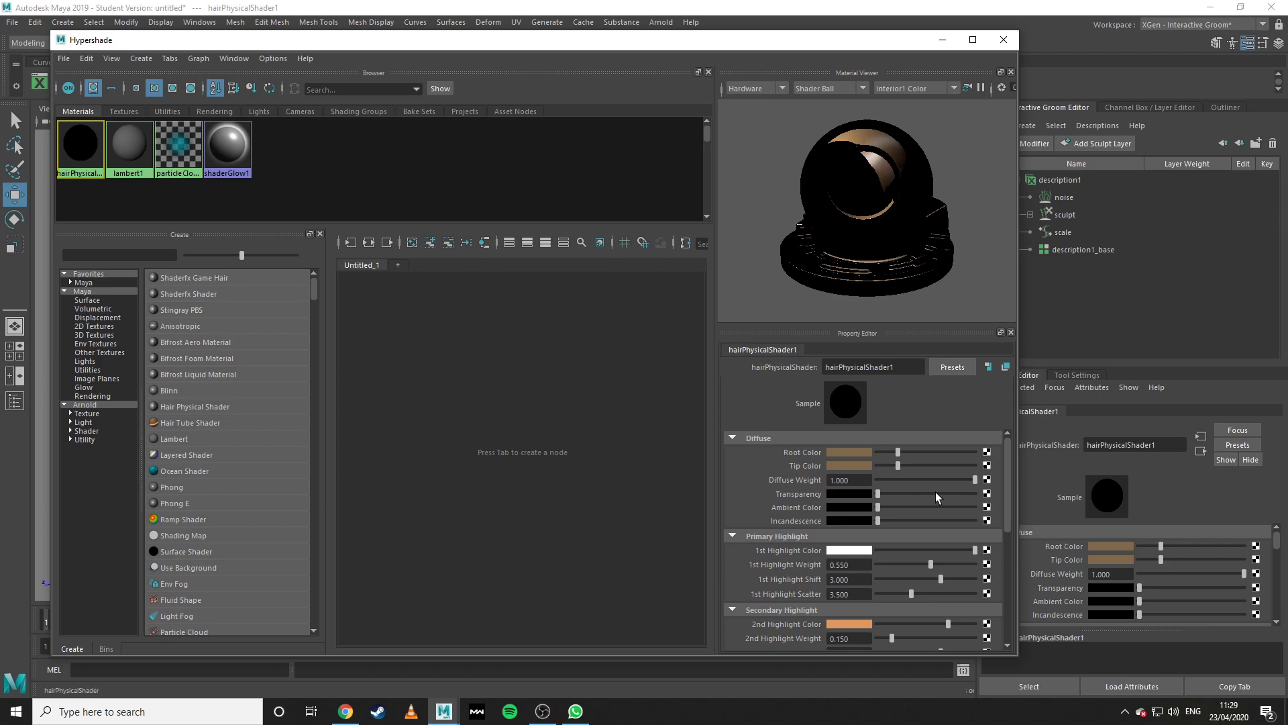
Examine the hair shader's diffuse, highlight, glint and transmission attributes.
click(942, 39)
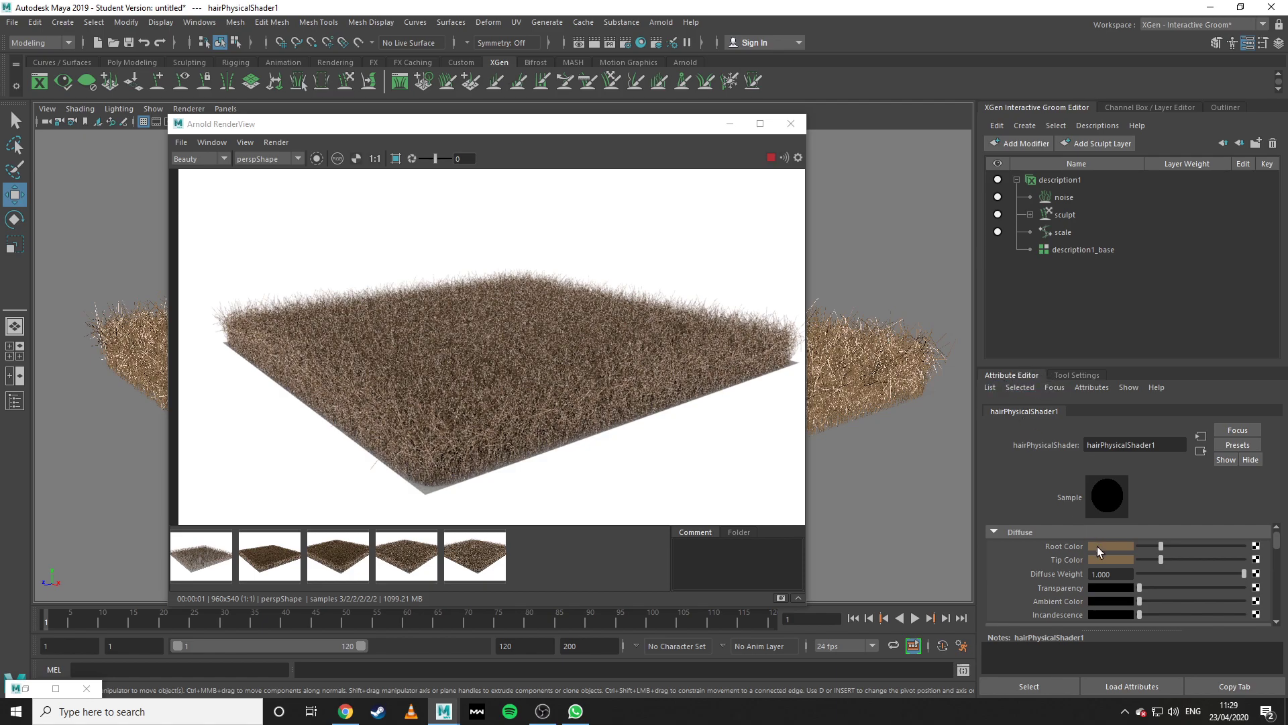
click(25, 689)
scroll(1130, 562, down, 5)
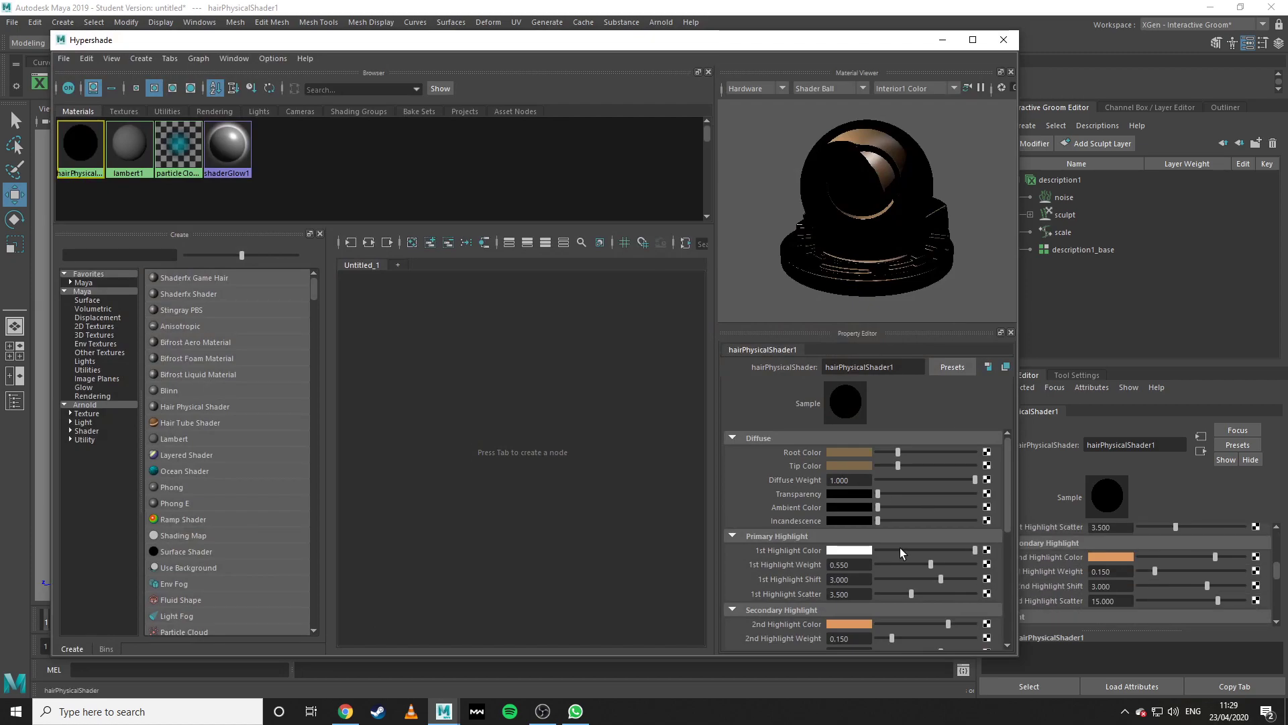
scroll(933, 547, down, 6)
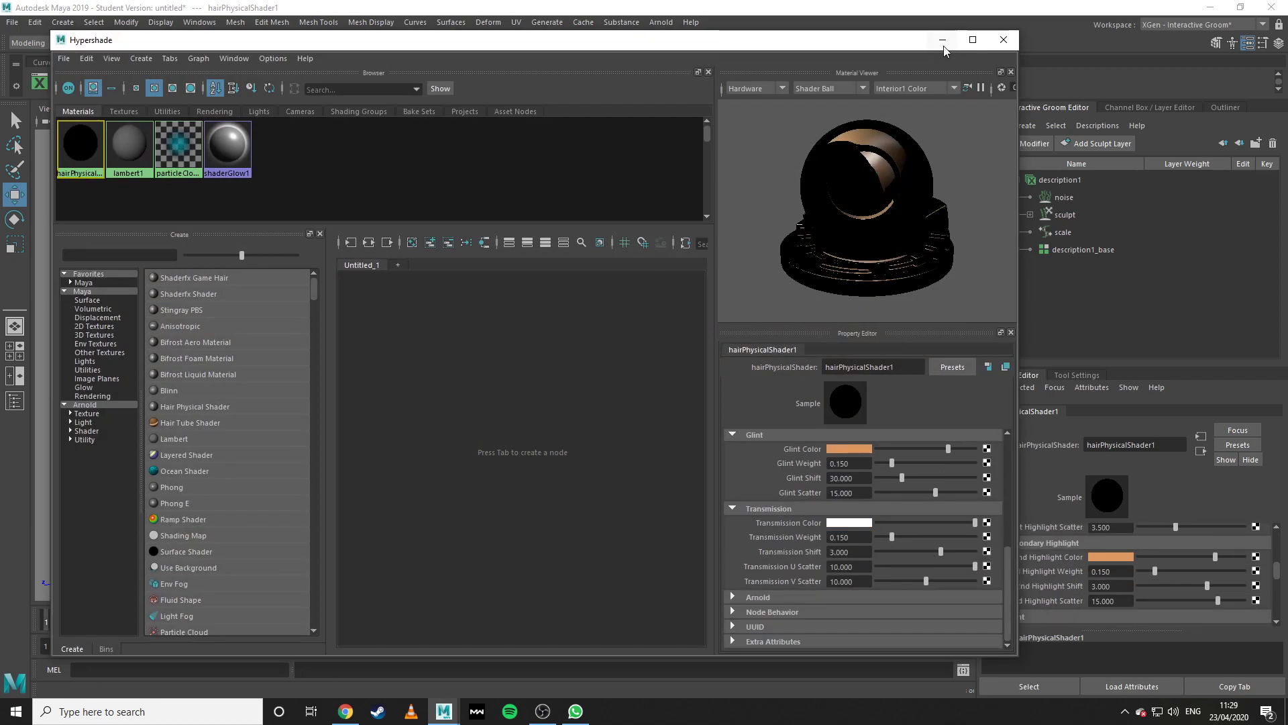
click(942, 40)
scroll(1084, 593, up, 5)
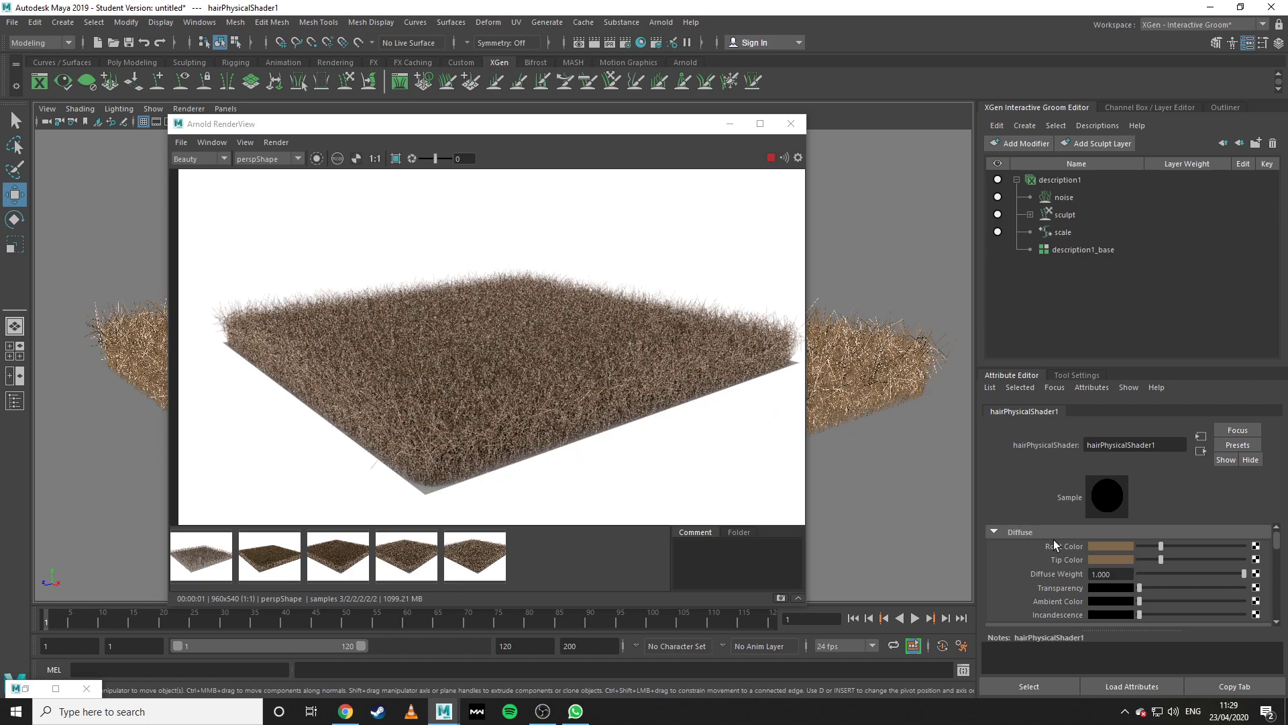
Set hairPhysicalShader1's Root Color to red and Tip Color to bright green, inspecting the blades in the live render.
click(1104, 549)
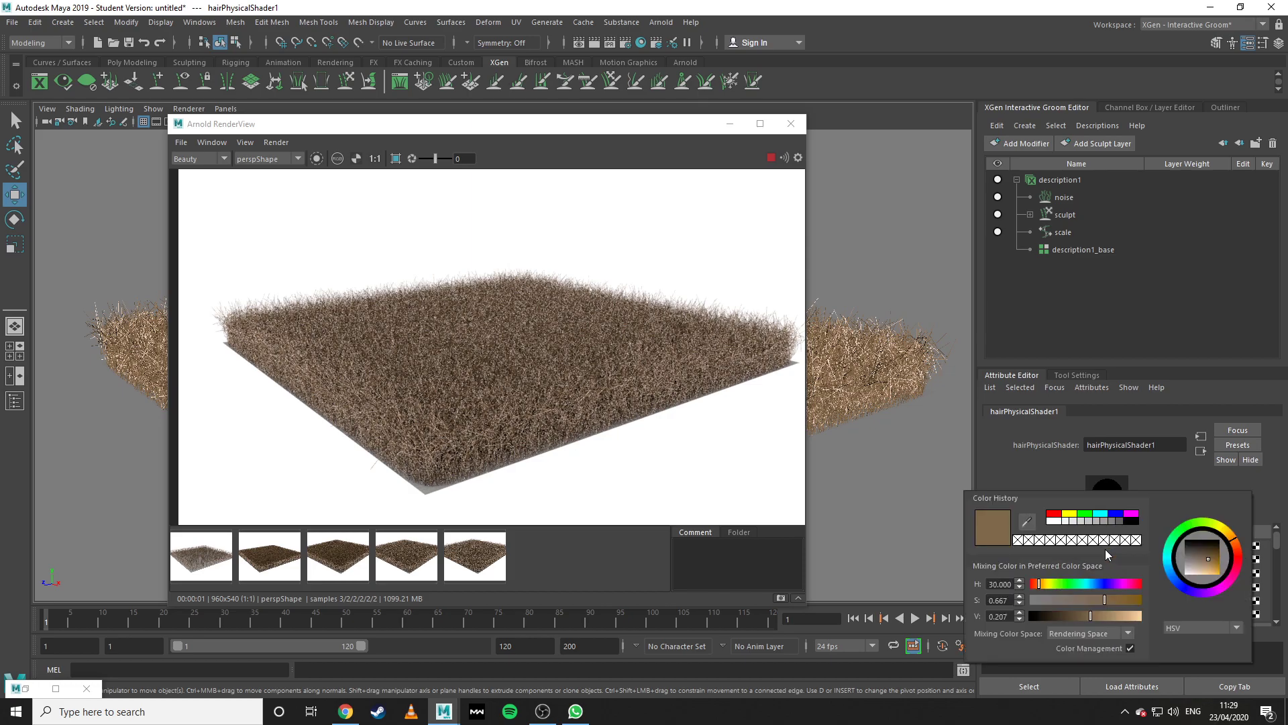
click(1053, 513)
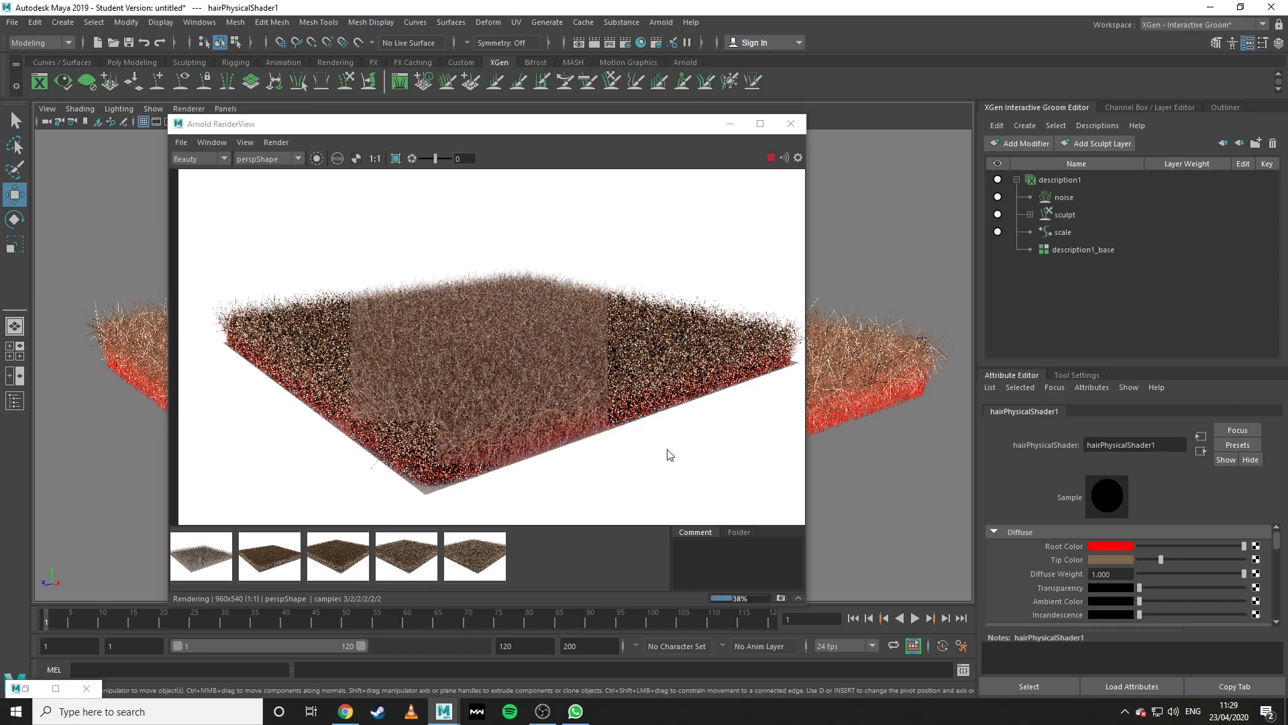
scroll(479, 462, up, 2)
scroll(479, 462, up, 2)
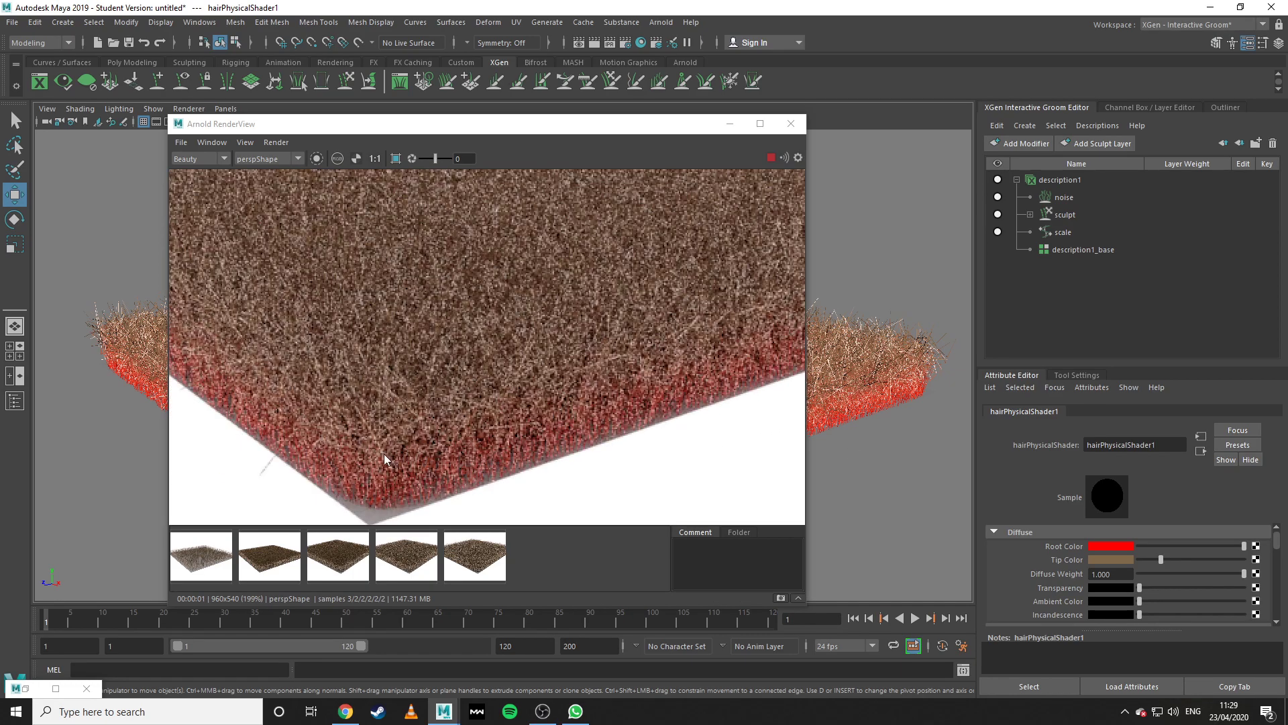
scroll(384, 454, down, 2)
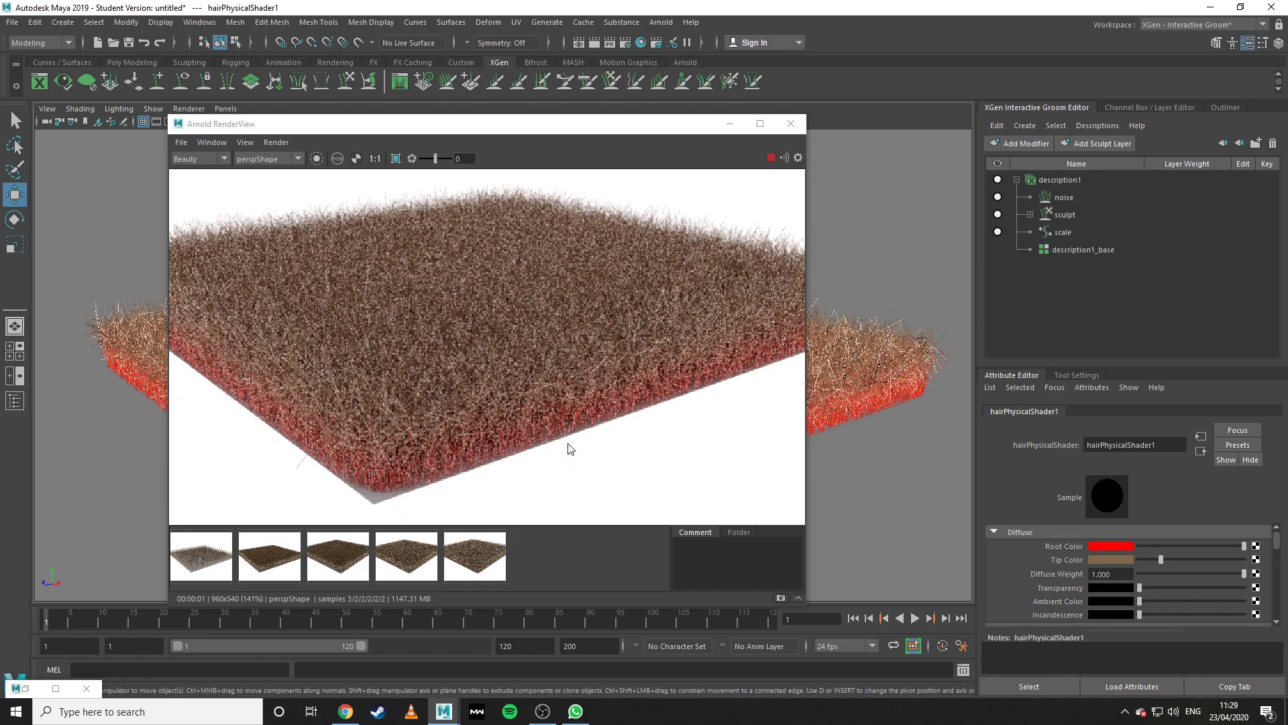
click(1123, 559)
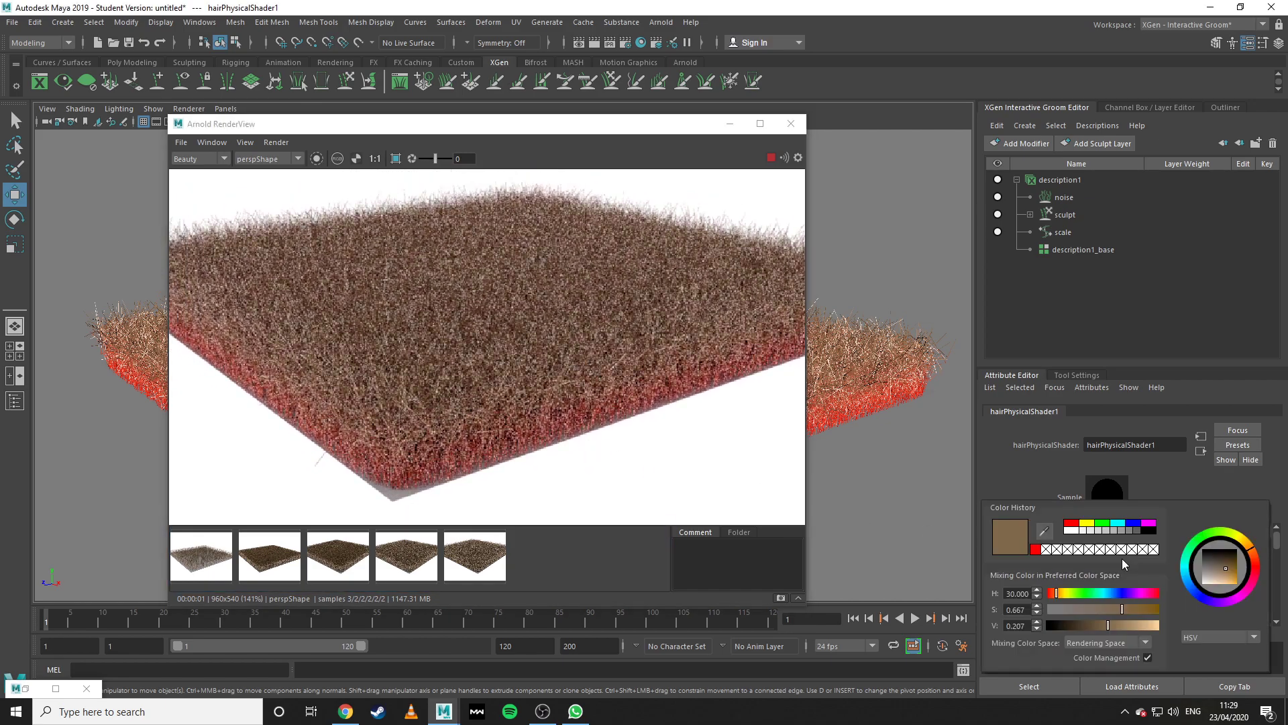
click(1105, 524)
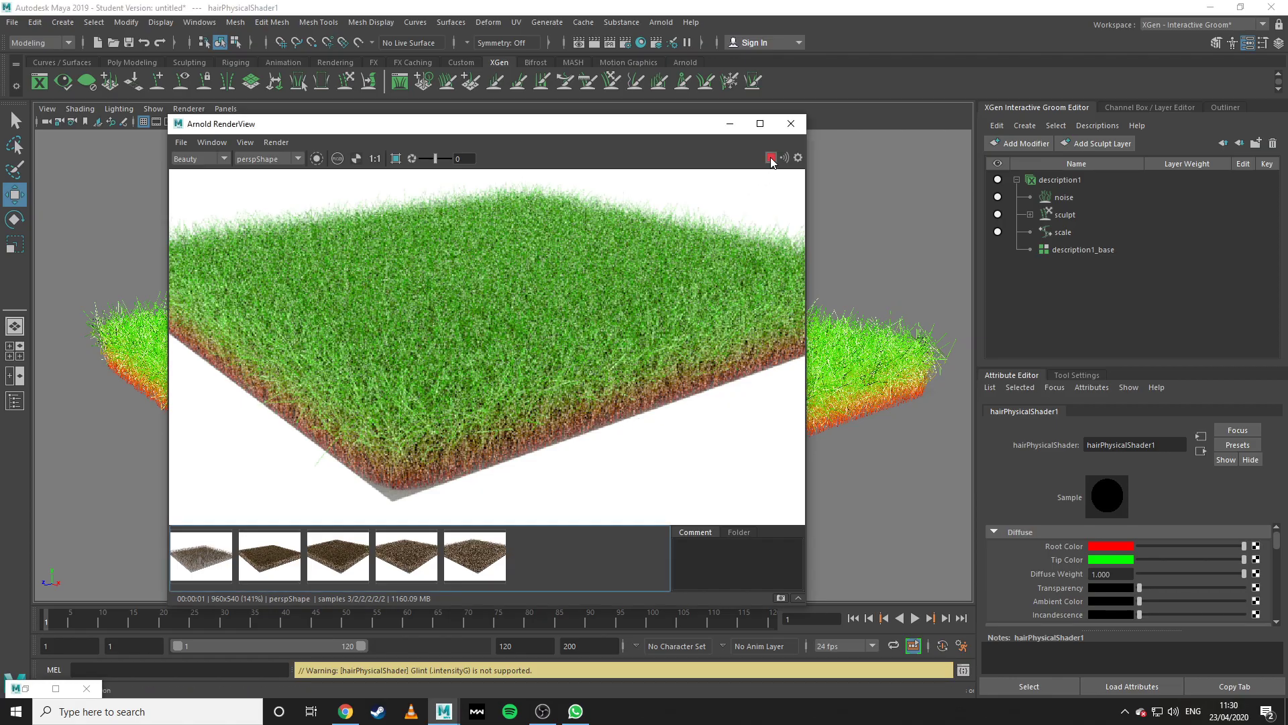
Assign a new Lambert material to the ground plane beneath the grass.
click(738, 126)
alt+drag(754, 469, 572, 253)
click(690, 362)
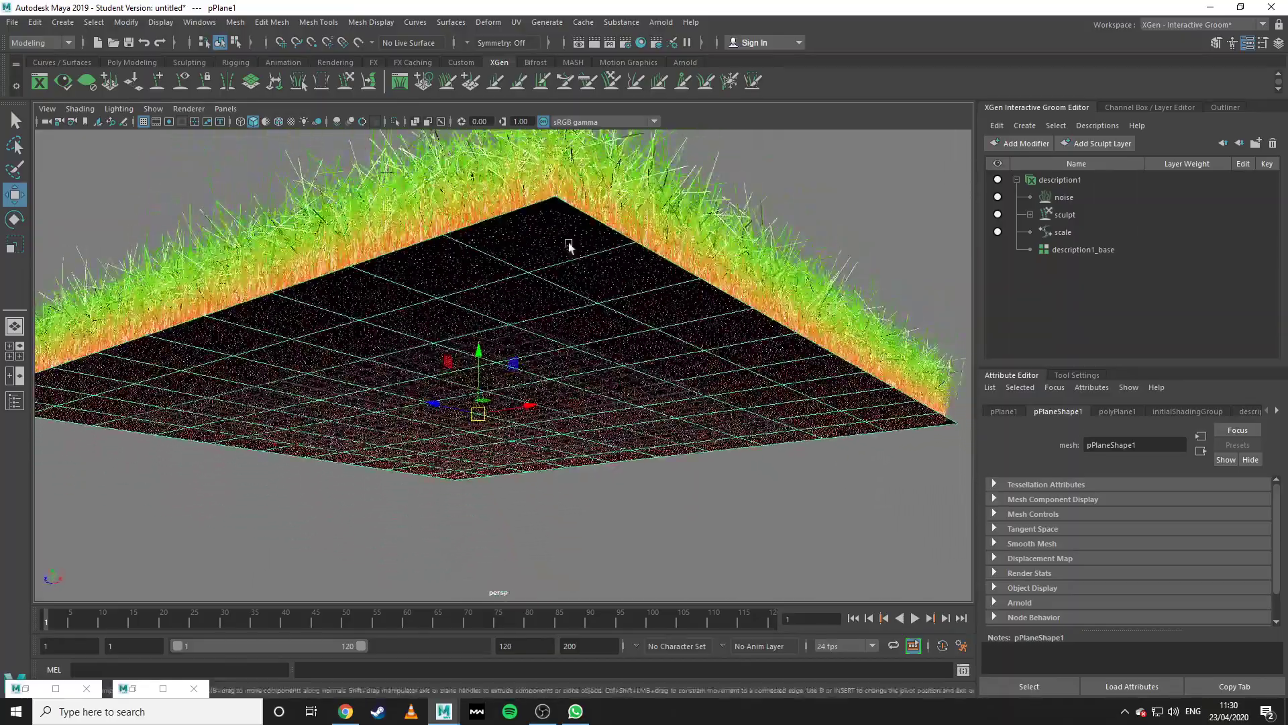
right_click(574, 242)
click(604, 578)
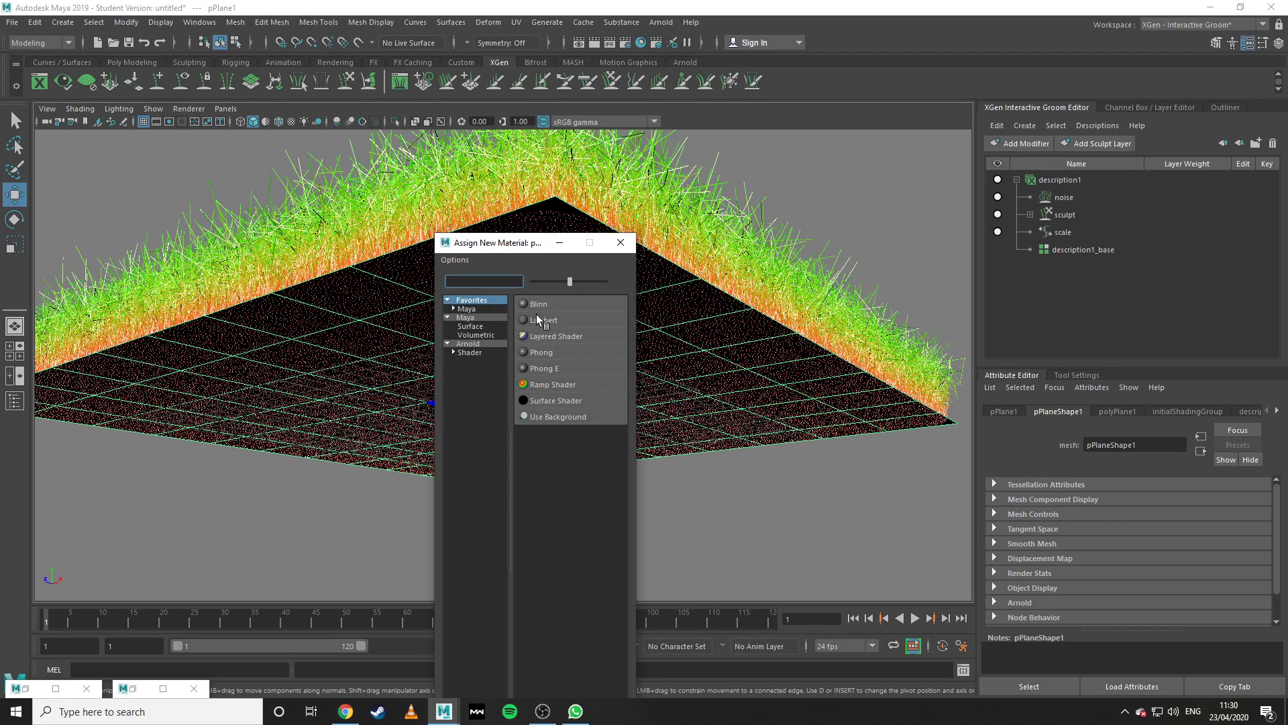
click(542, 321)
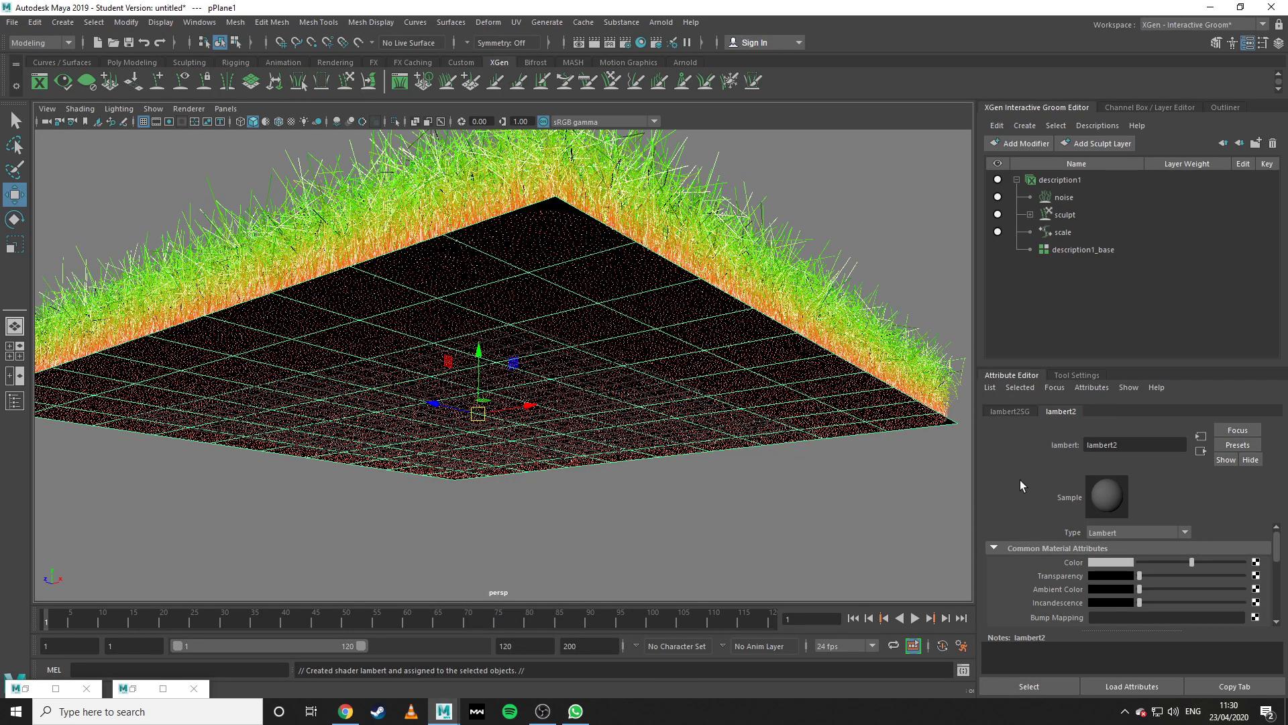
Reselect hairPhysicalShader1 in the Hypershade and set both its Tip Color and Root Color to dark green.
alt+drag(771, 380, 771, 333)
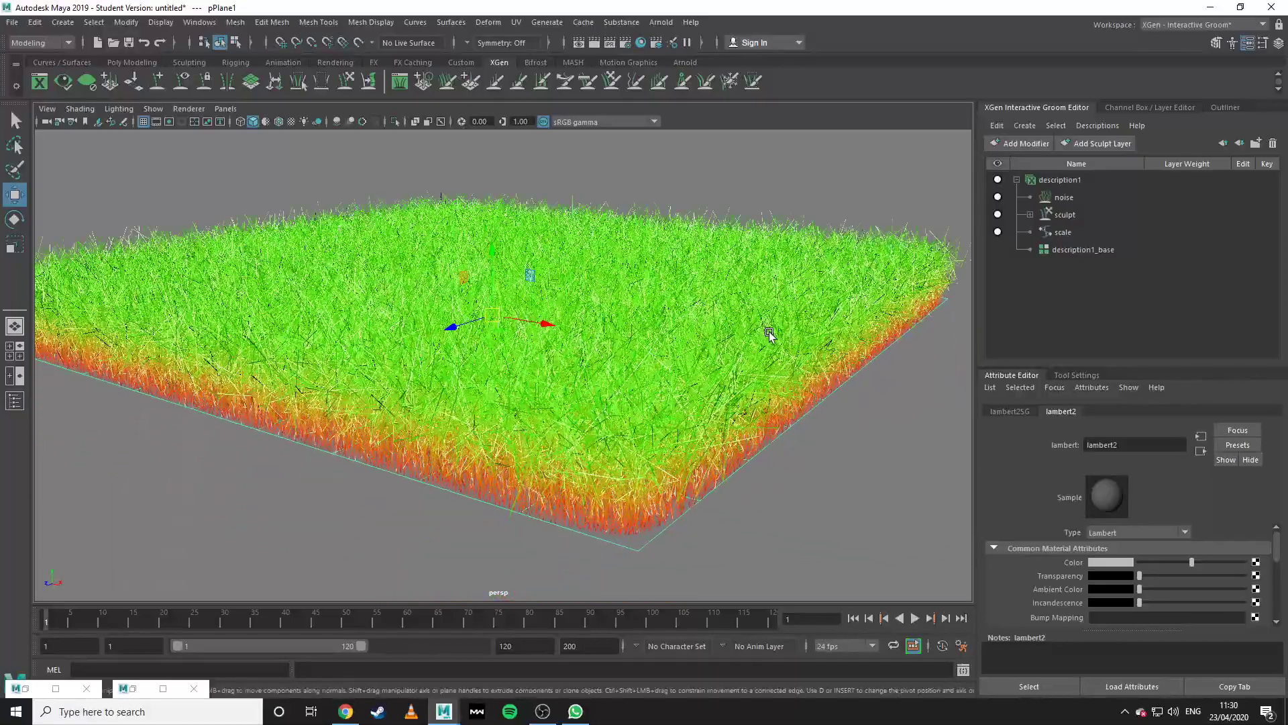
alt+drag(809, 389, 791, 426)
click(771, 374)
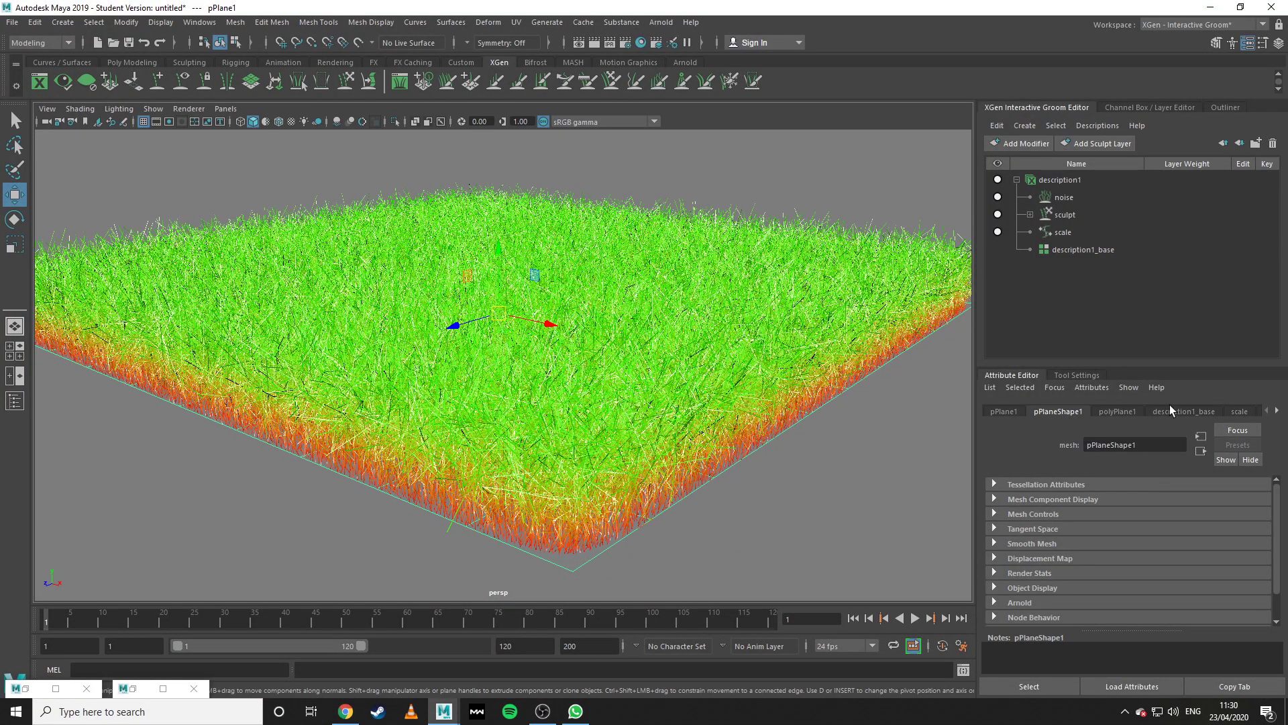
click(143, 691)
click(730, 124)
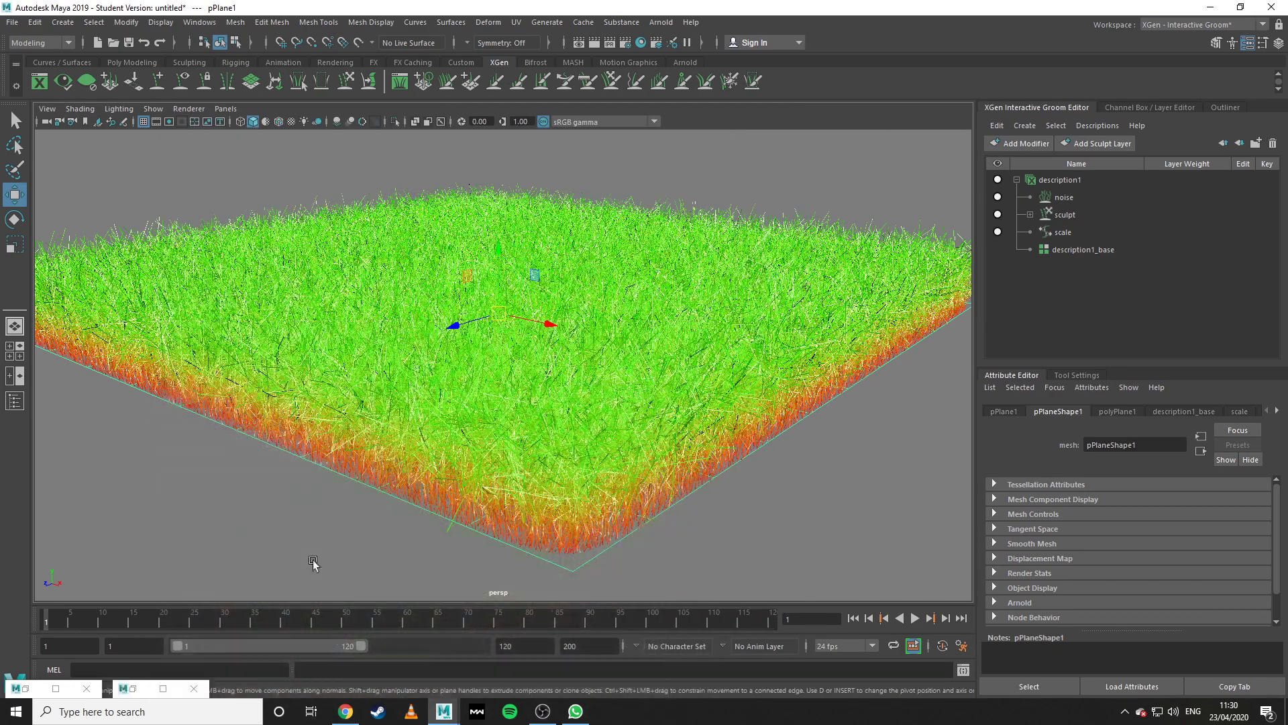
click(27, 691)
click(81, 144)
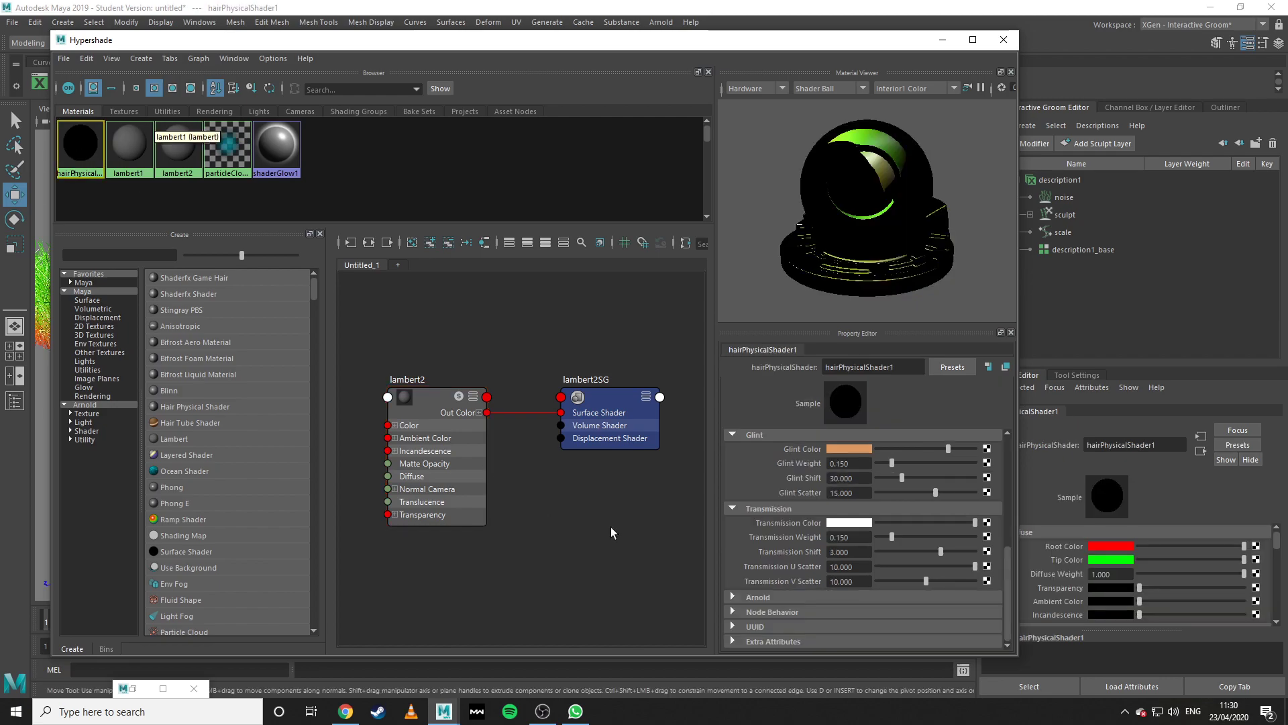
click(942, 40)
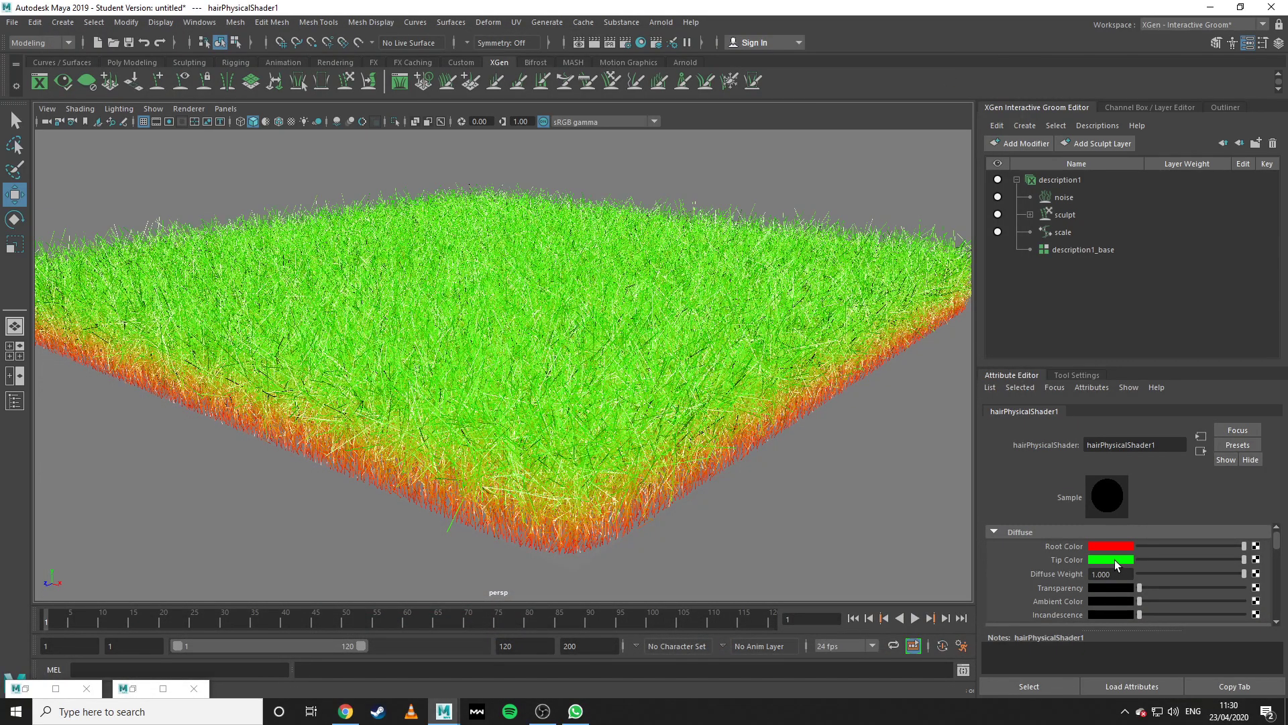
click(1115, 561)
click(1073, 626)
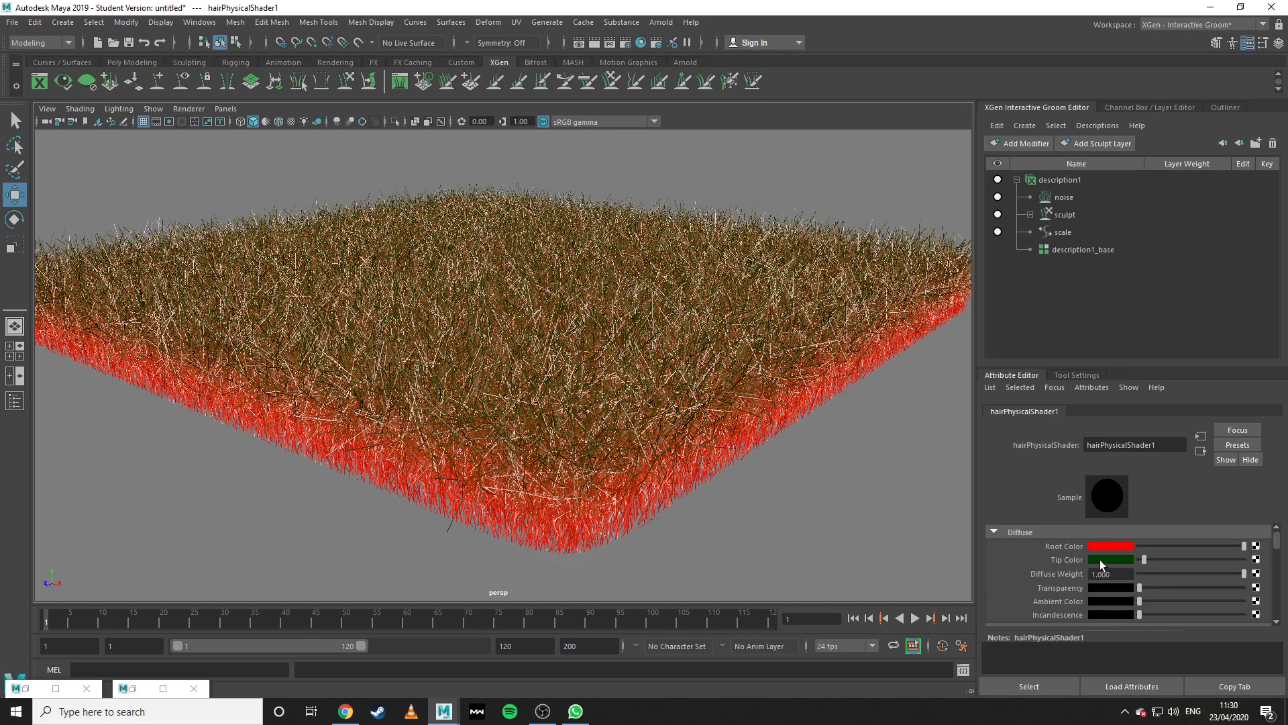
click(1111, 545)
click(1021, 569)
Rename the plane's Lambert material to "ground".
alt+drag(869, 475, 773, 337)
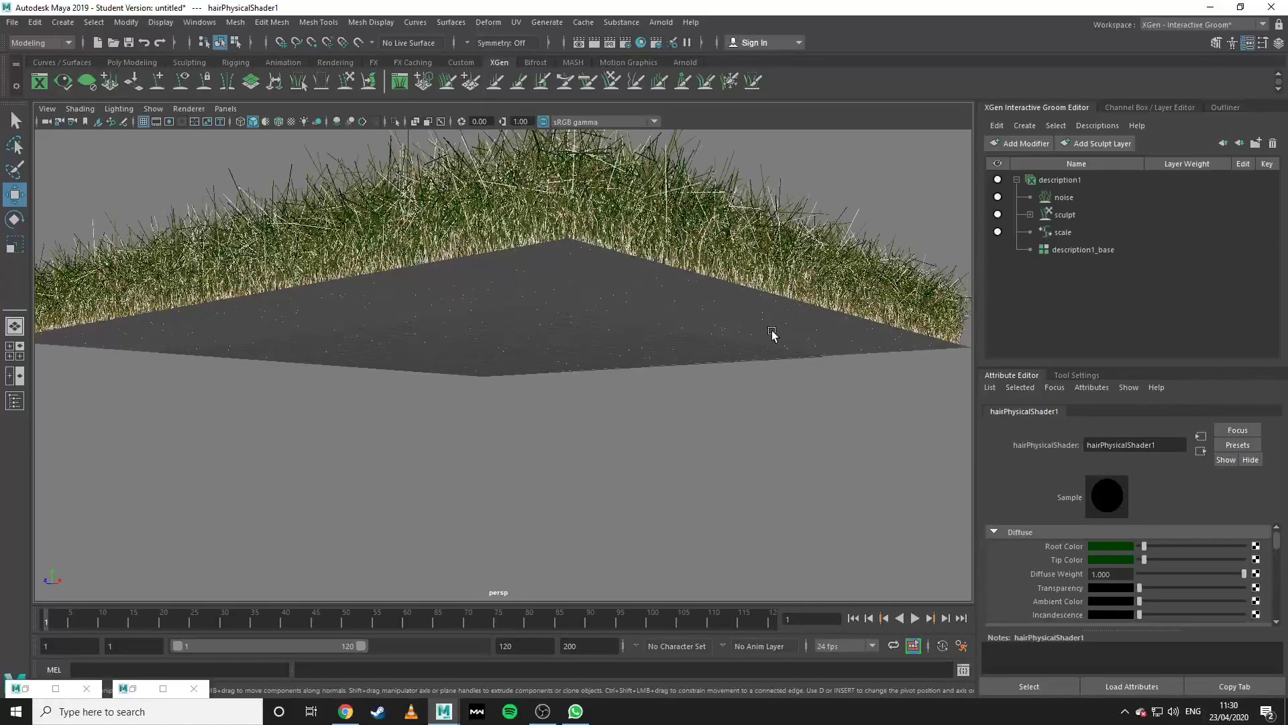
click(755, 312)
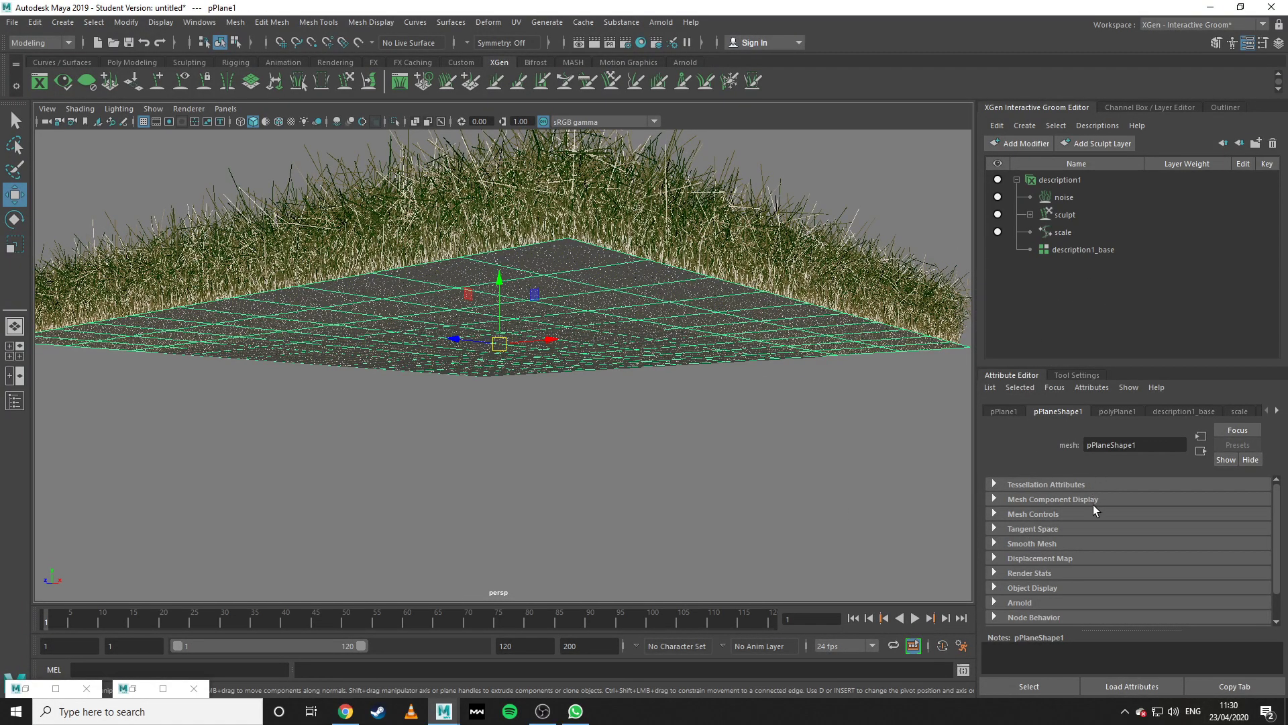
click(1277, 411)
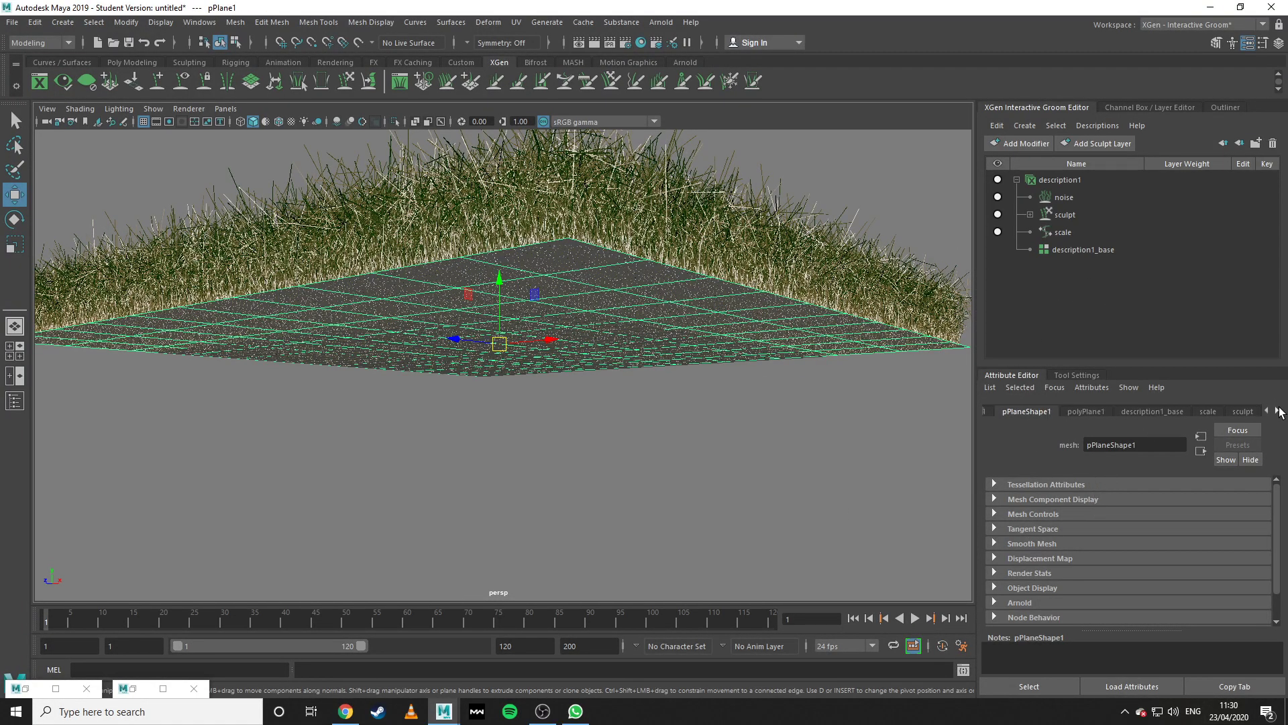
click(1278, 411)
click(1278, 411)
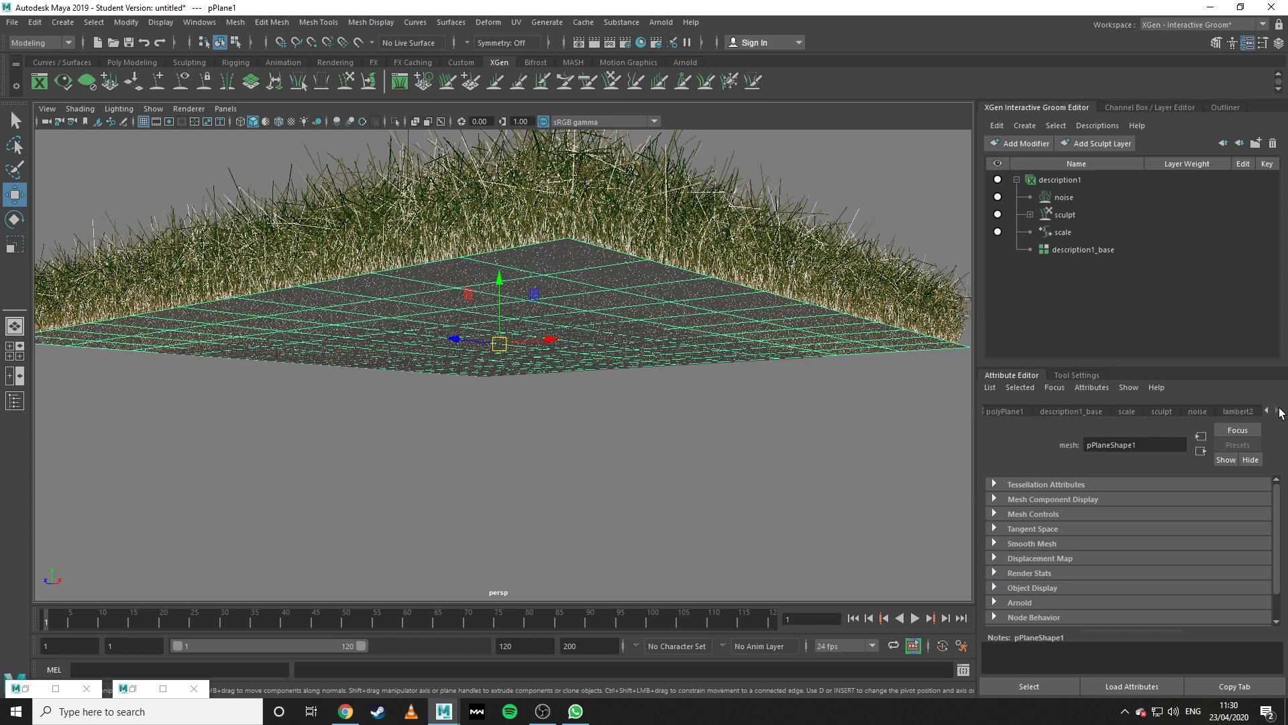
click(1253, 411)
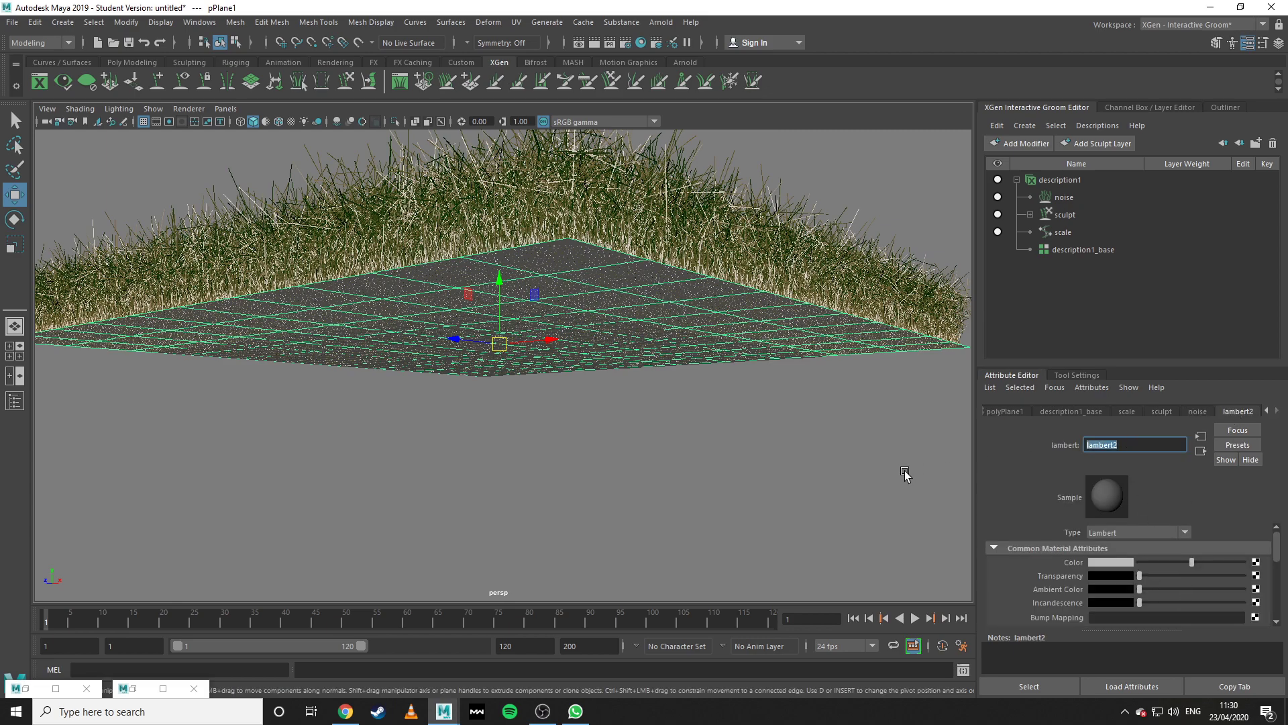
text(ground)
key(Return)
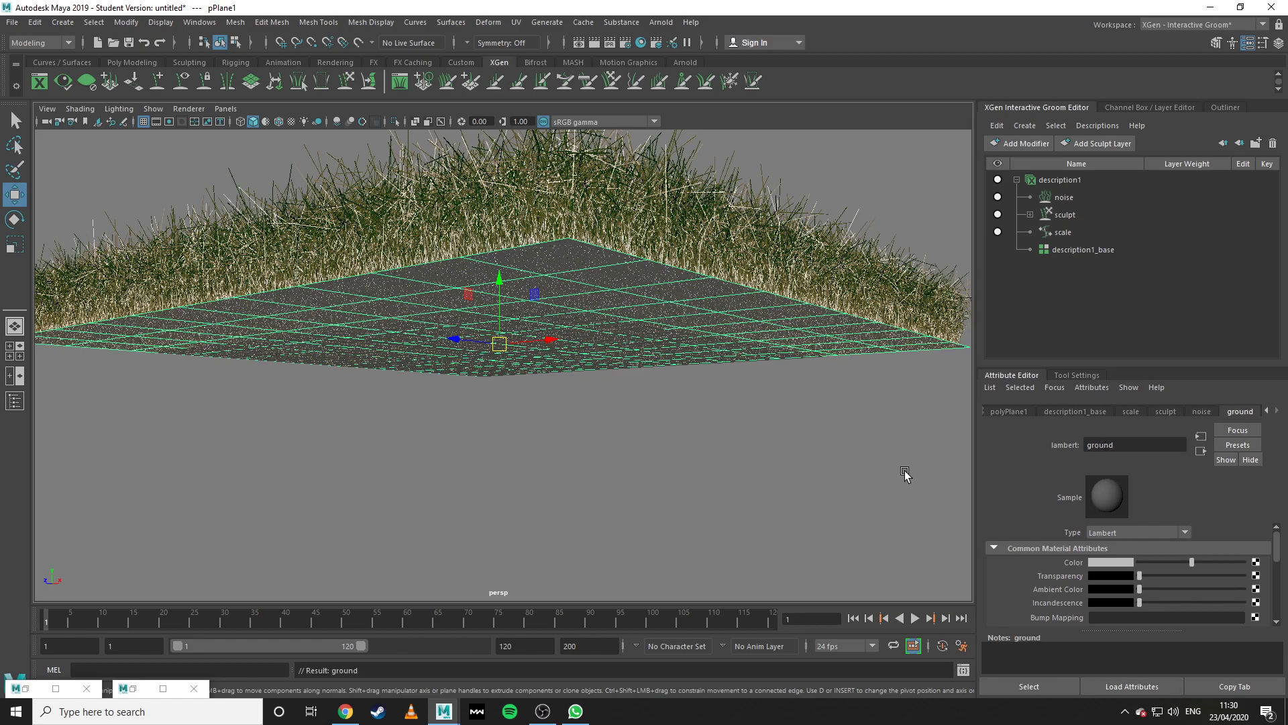
Set the ground material's Color to the recently used dark green and start the Arnold render.
click(163, 688)
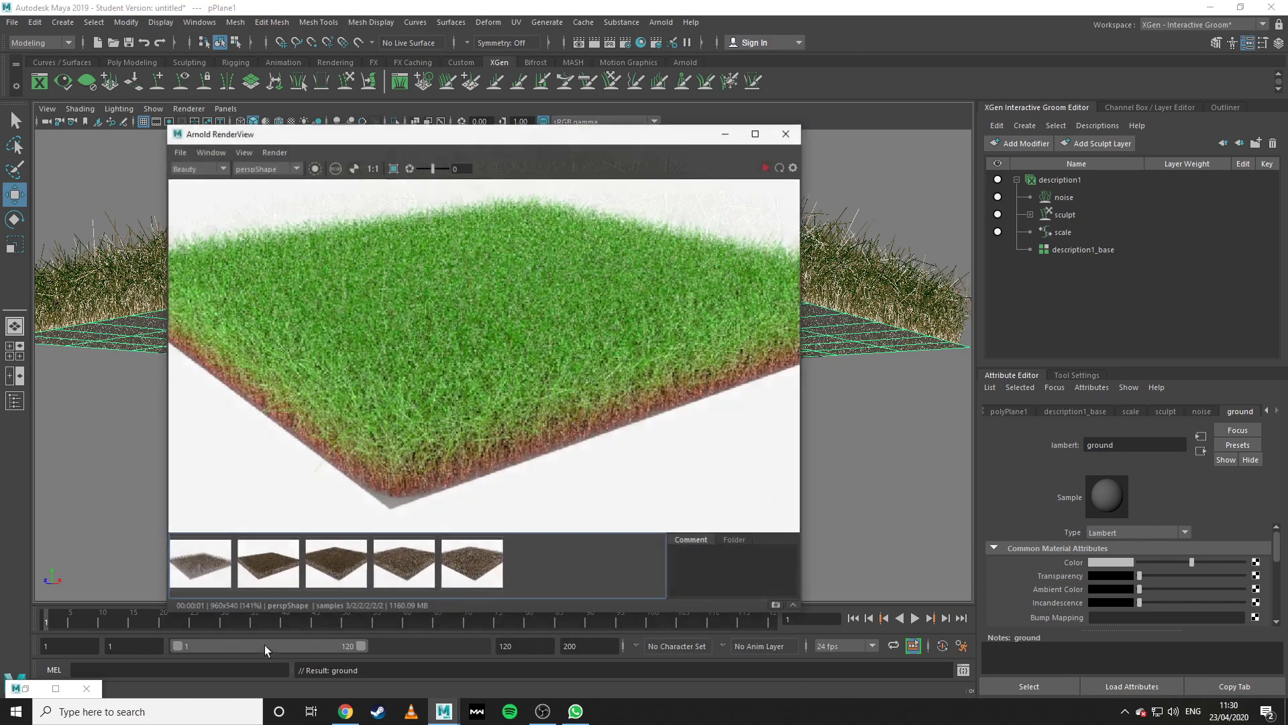
click(1102, 562)
click(1018, 555)
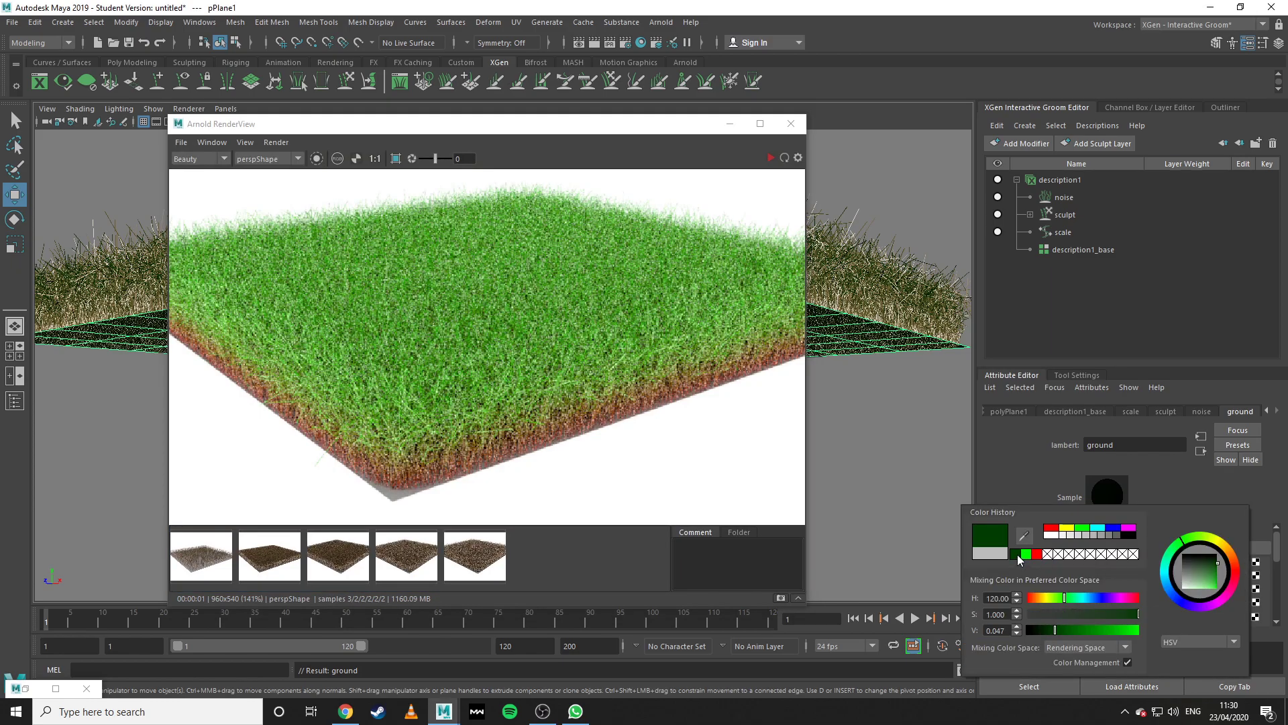
click(770, 157)
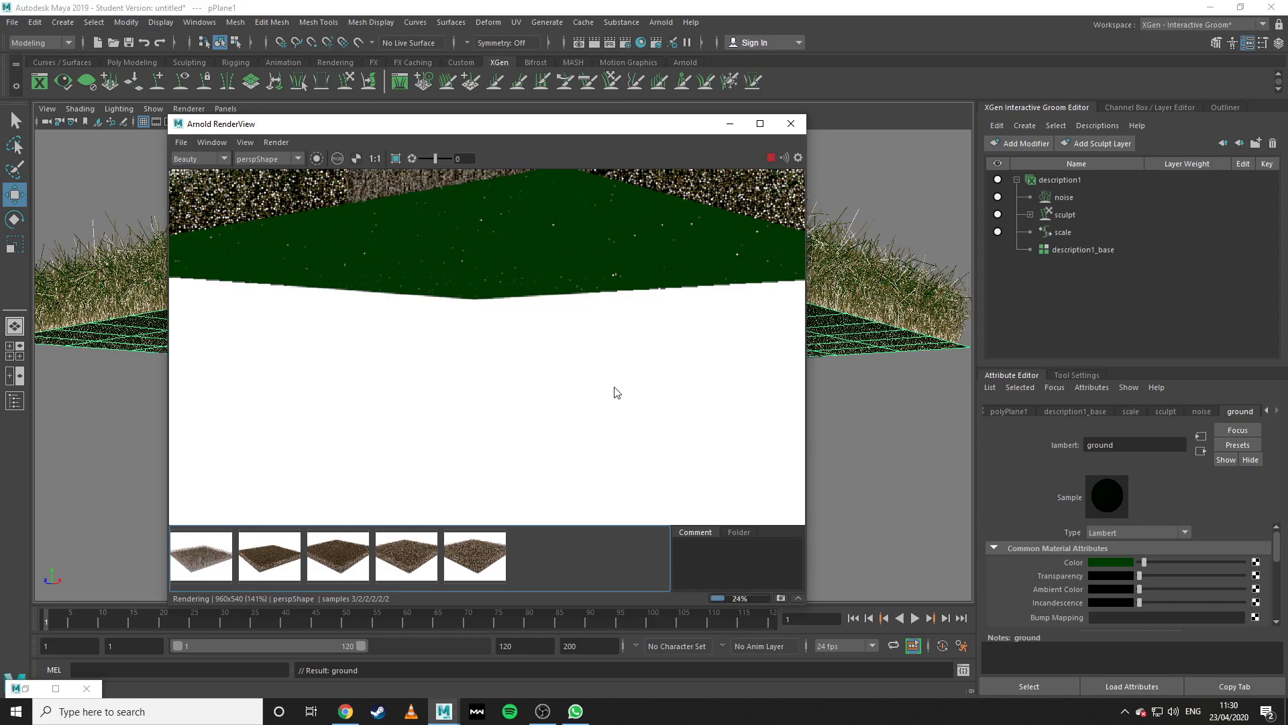
Render the grass patch again in the Arnold RenderView from a raised three-quarter angle.
click(730, 124)
alt+drag(709, 421, 702, 451)
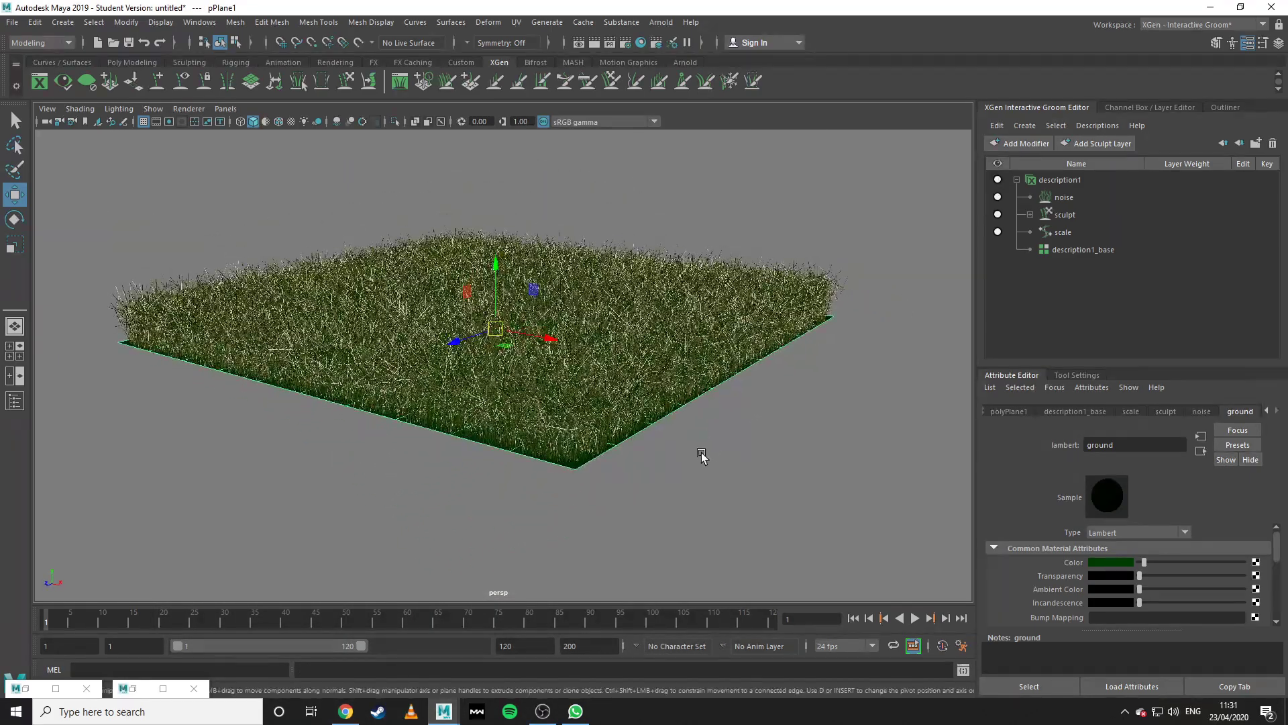
scroll(678, 481, up, 3)
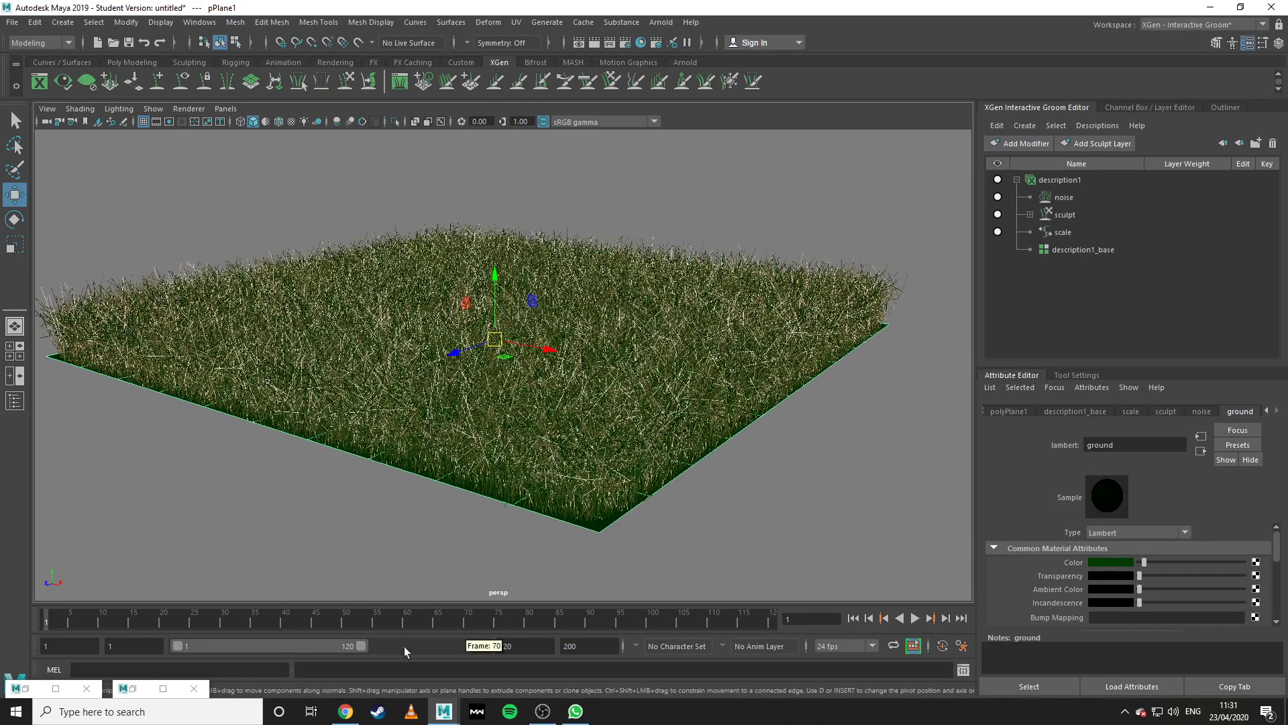
click(139, 685)
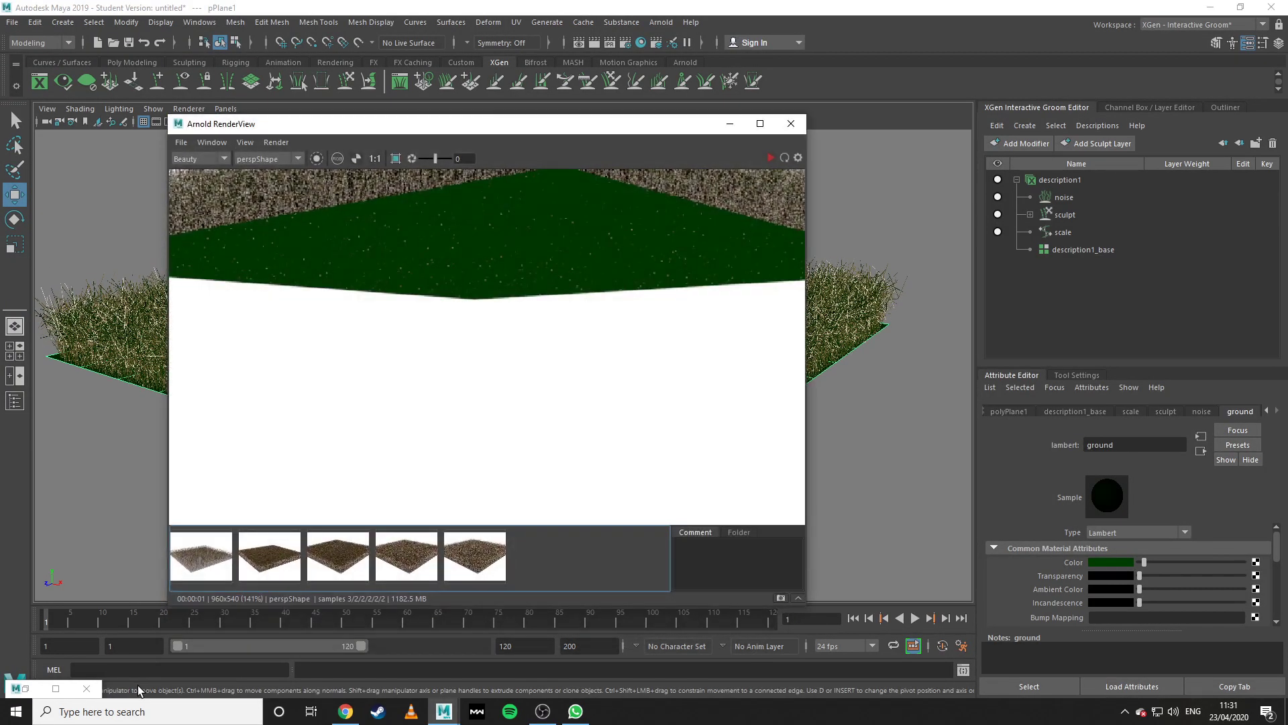
click(770, 157)
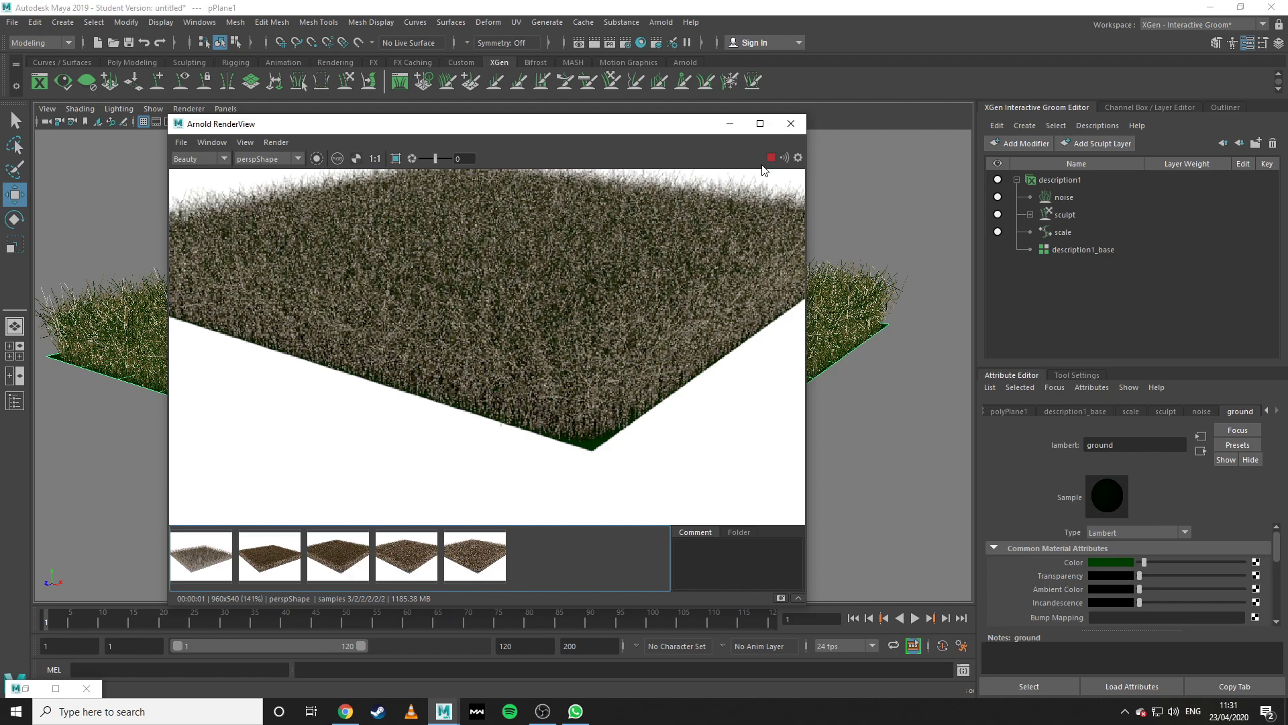
middle_drag(660, 331, 632, 363)
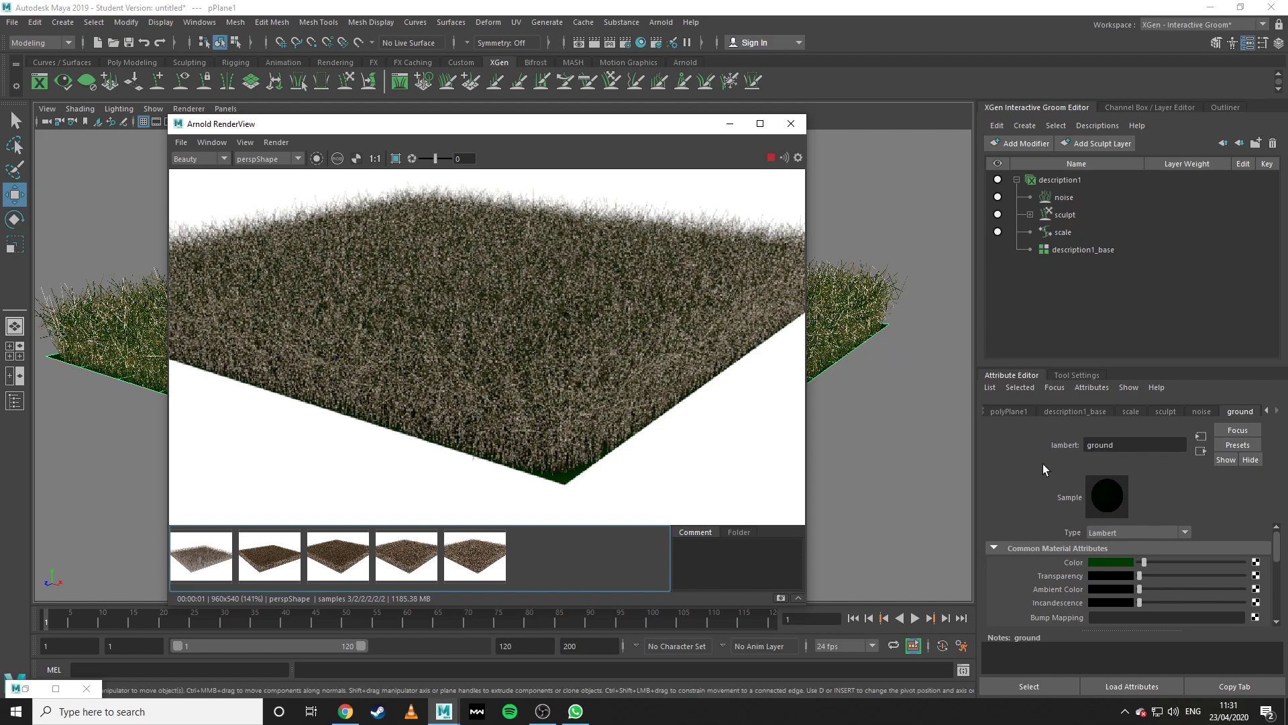
Reduce the saturation of the ground material's dark green Color and inspect the ground in the live render.
click(1112, 561)
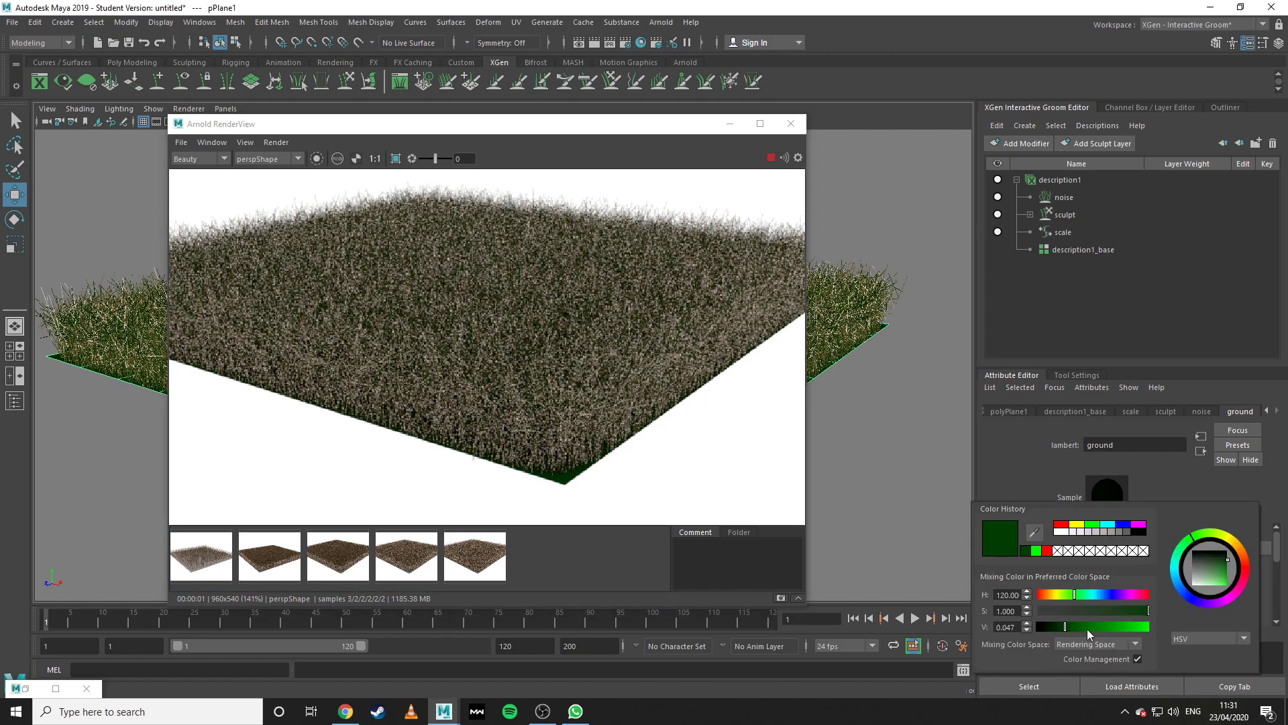
drag(1101, 609, 1089, 611)
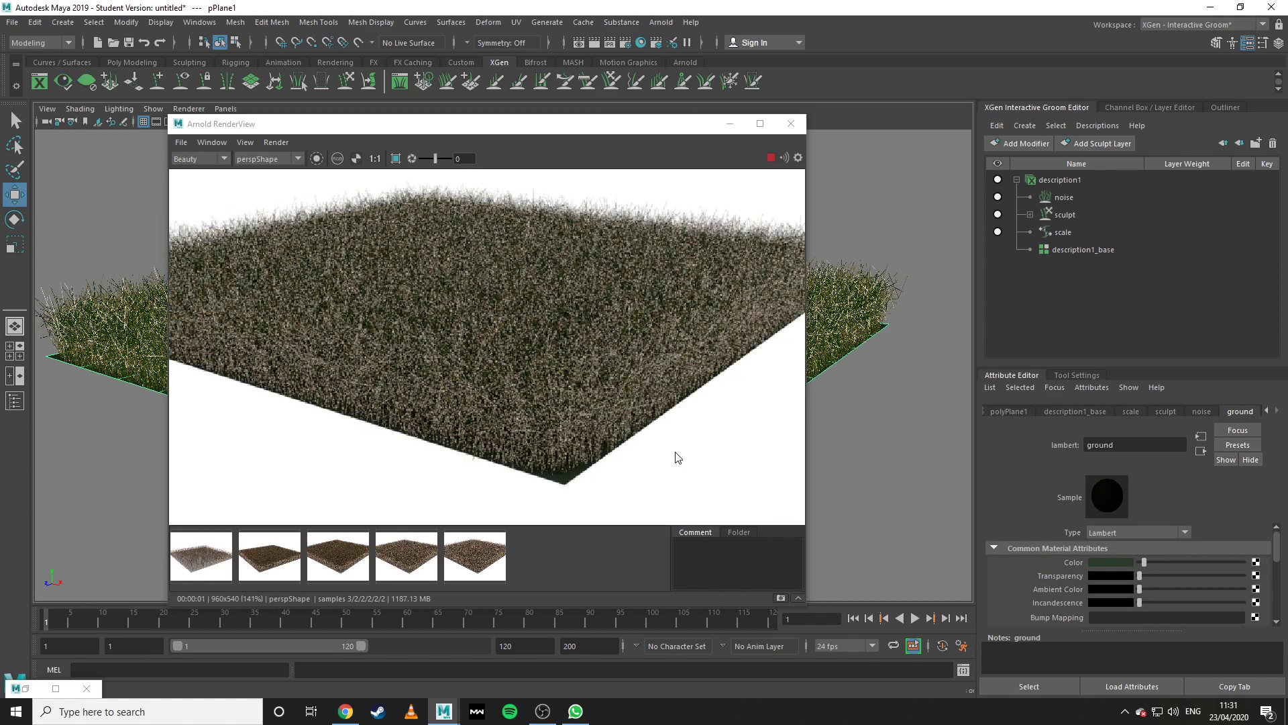
scroll(629, 416, up, 2)
scroll(629, 415, down, 2)
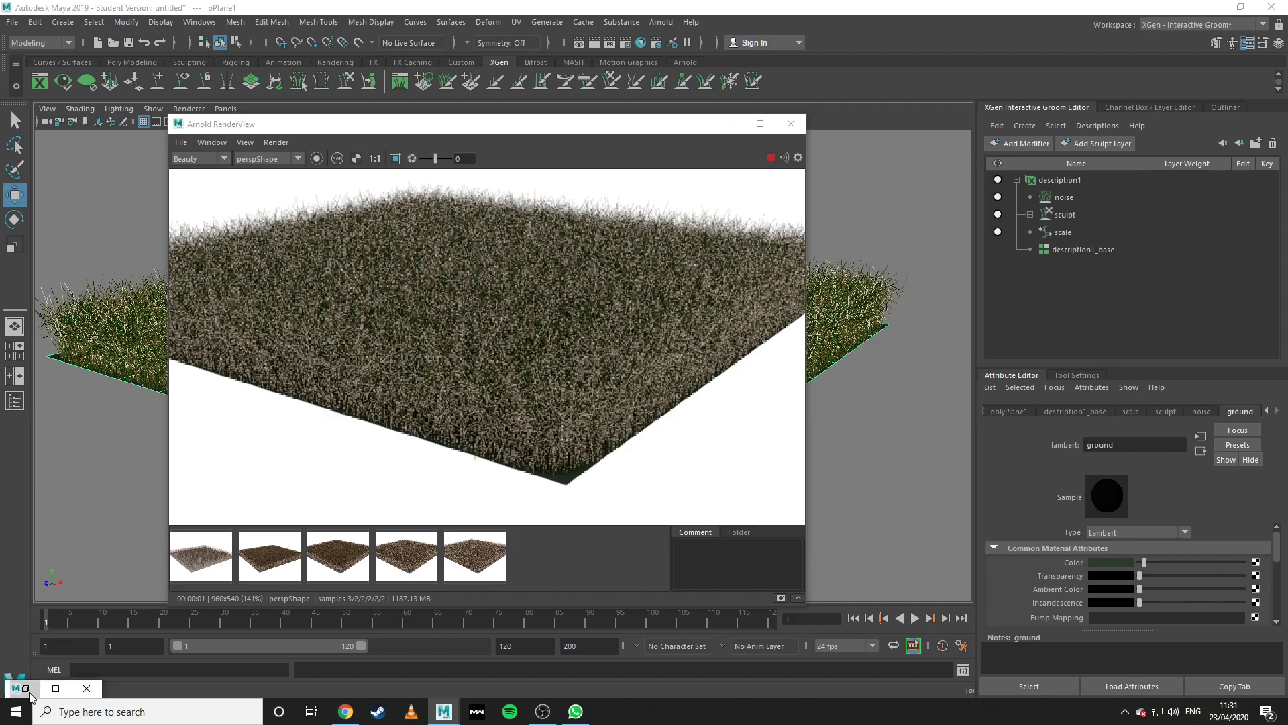
Select hairPhysicalShader1 in the Hypershade and examine its Primary and Secondary Highlight attributes.
click(56, 688)
click(87, 149)
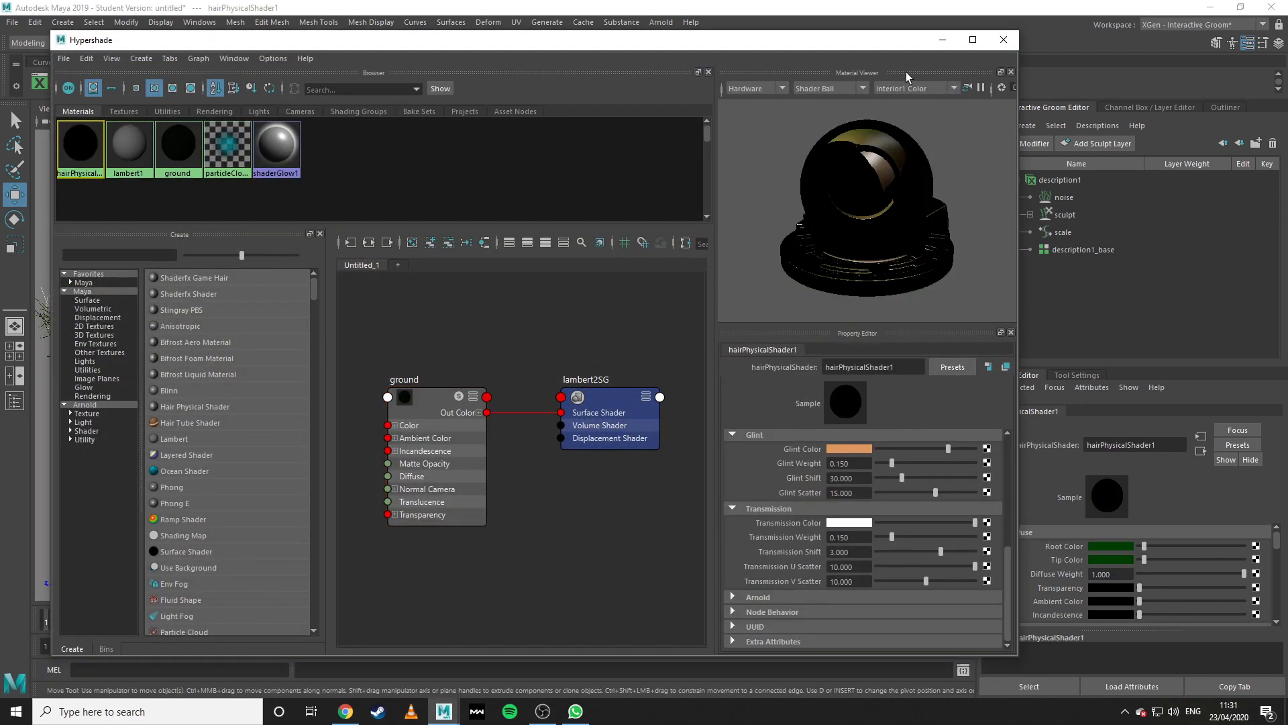
click(942, 41)
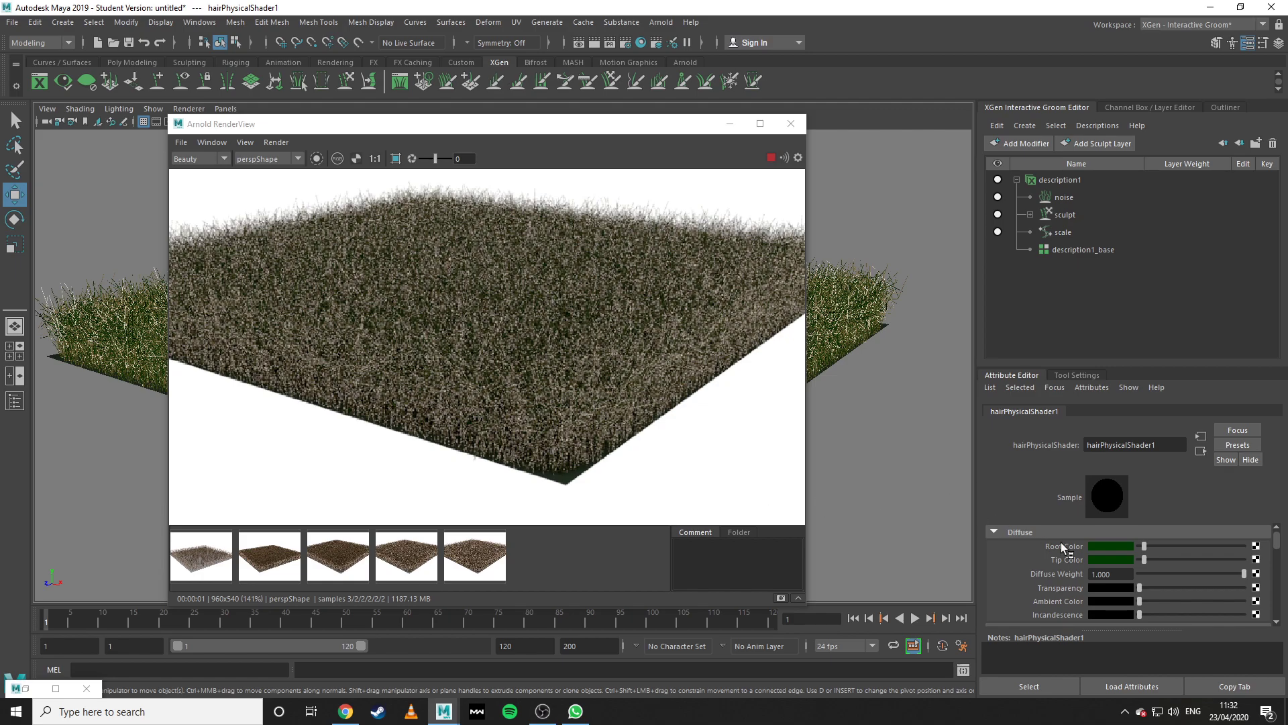
scroll(1062, 553, down, 3)
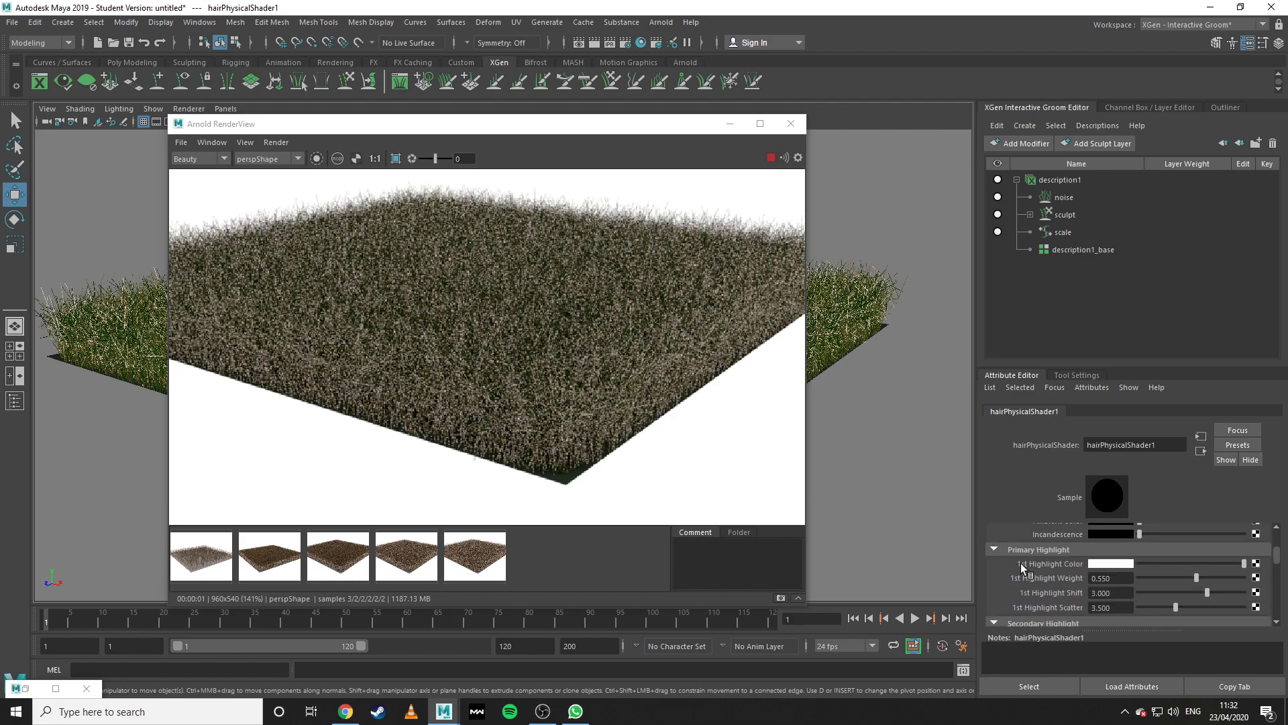
scroll(1054, 561, down, 1)
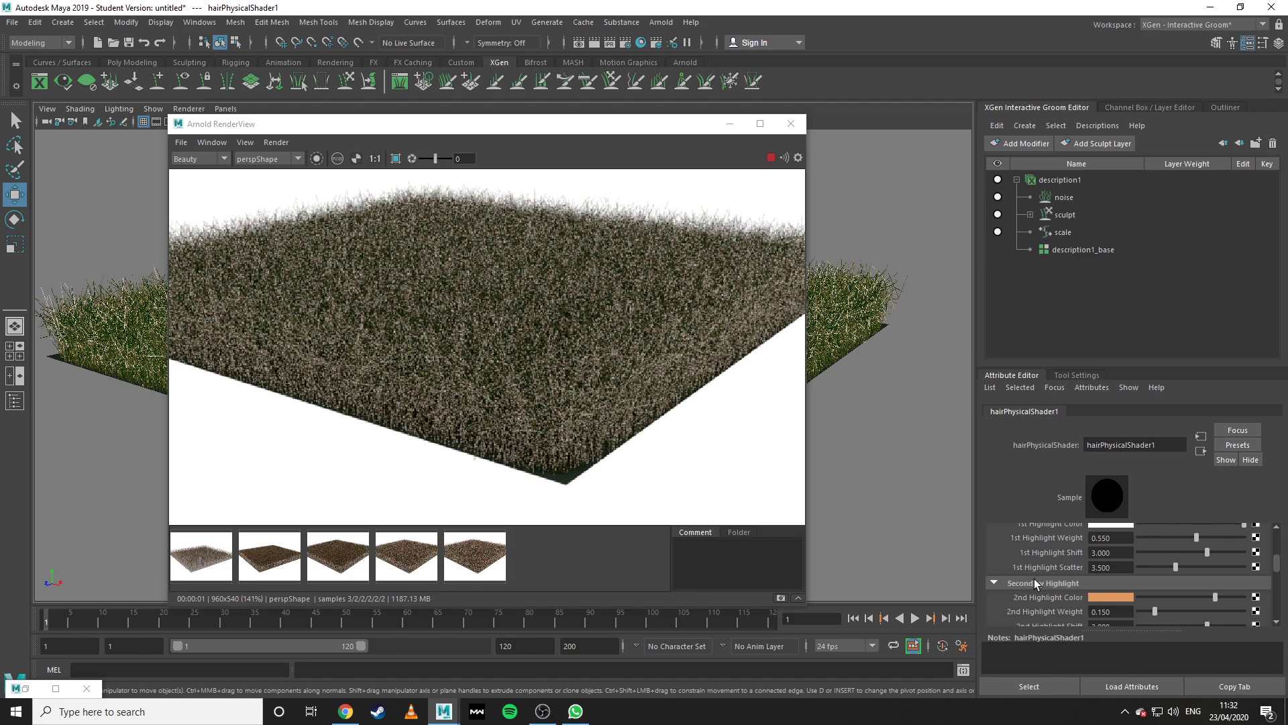
scroll(671, 346, up, 2)
scroll(670, 346, down, 2)
scroll(1057, 574, up, 1)
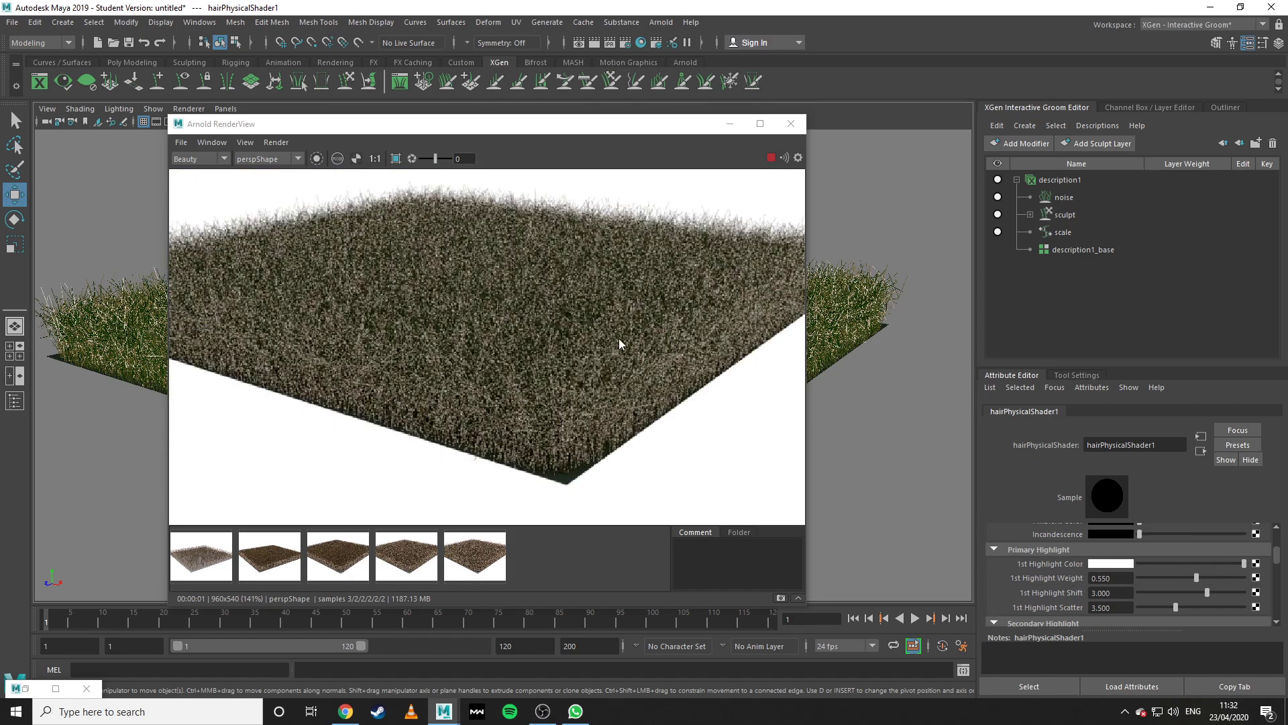
Try dark green as hairPhysicalShader1's 1st Highlight Color and restore it to white.
click(1124, 563)
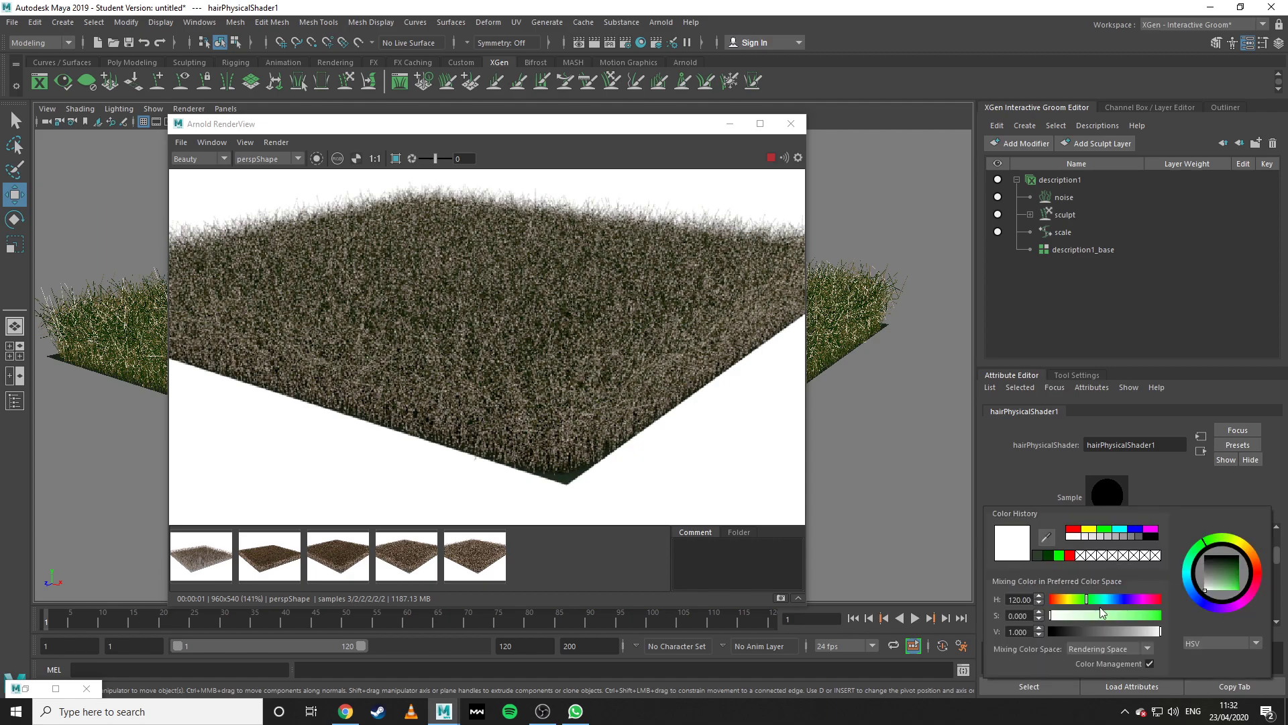
click(1048, 555)
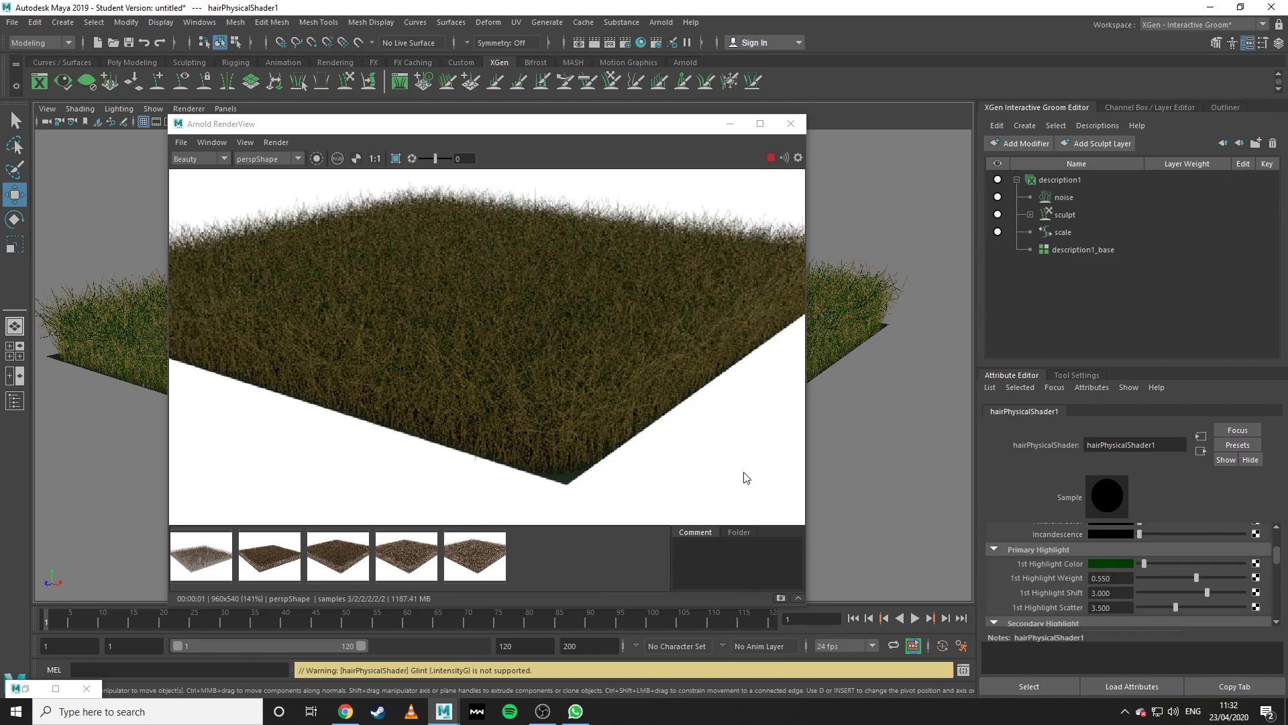
click(1106, 563)
click(1054, 532)
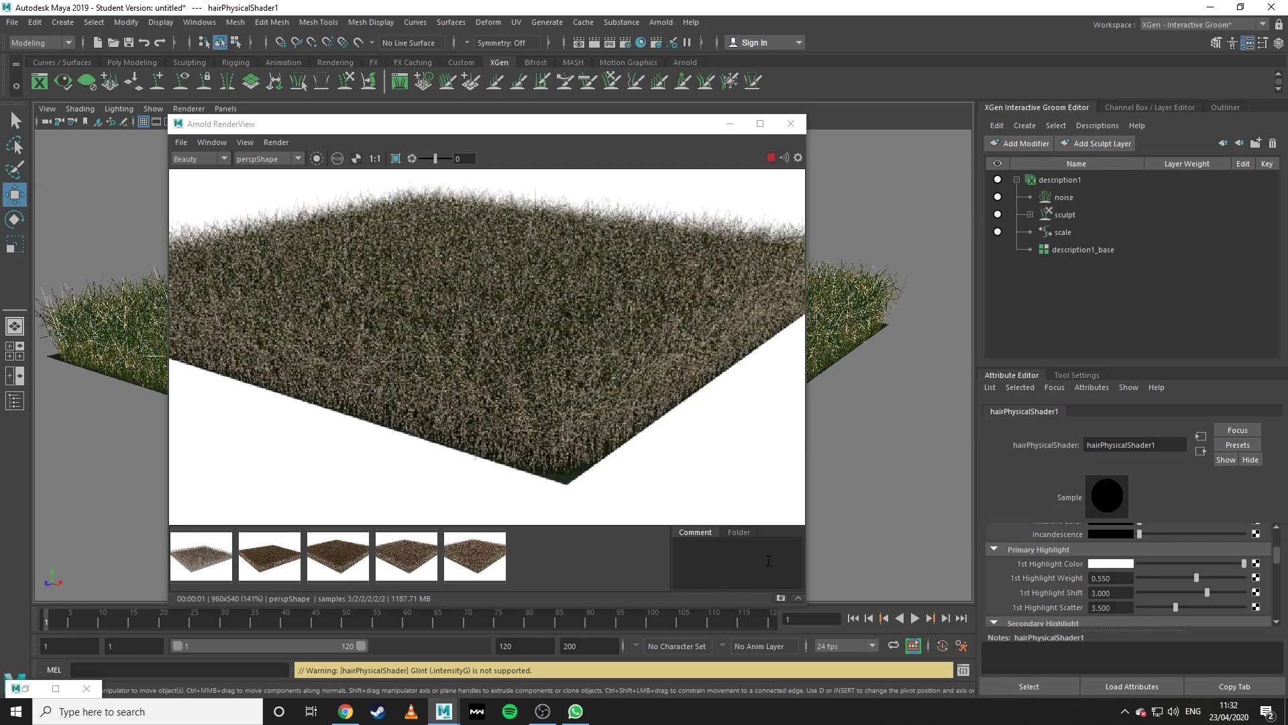
Store a snapshot of the white-highlight render, set the 1st Highlight Color to dark green, and store a second snapshot.
click(780, 597)
click(1122, 566)
click(1121, 565)
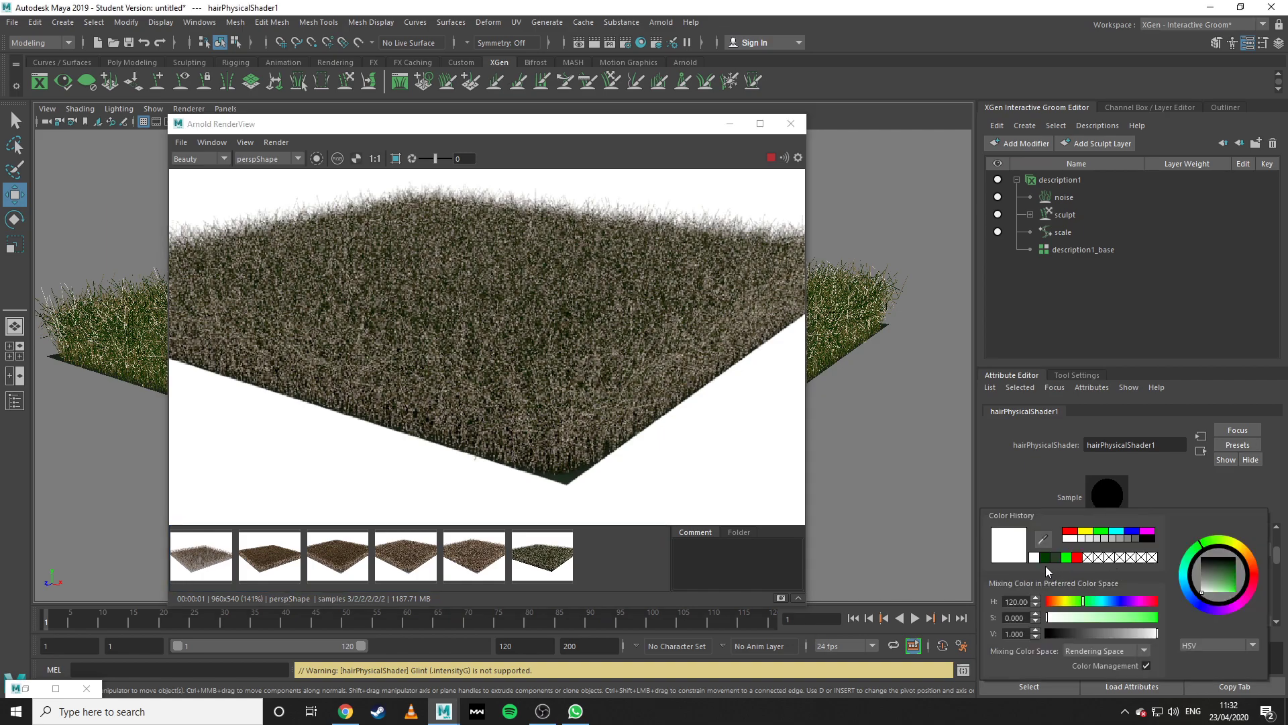
click(1044, 557)
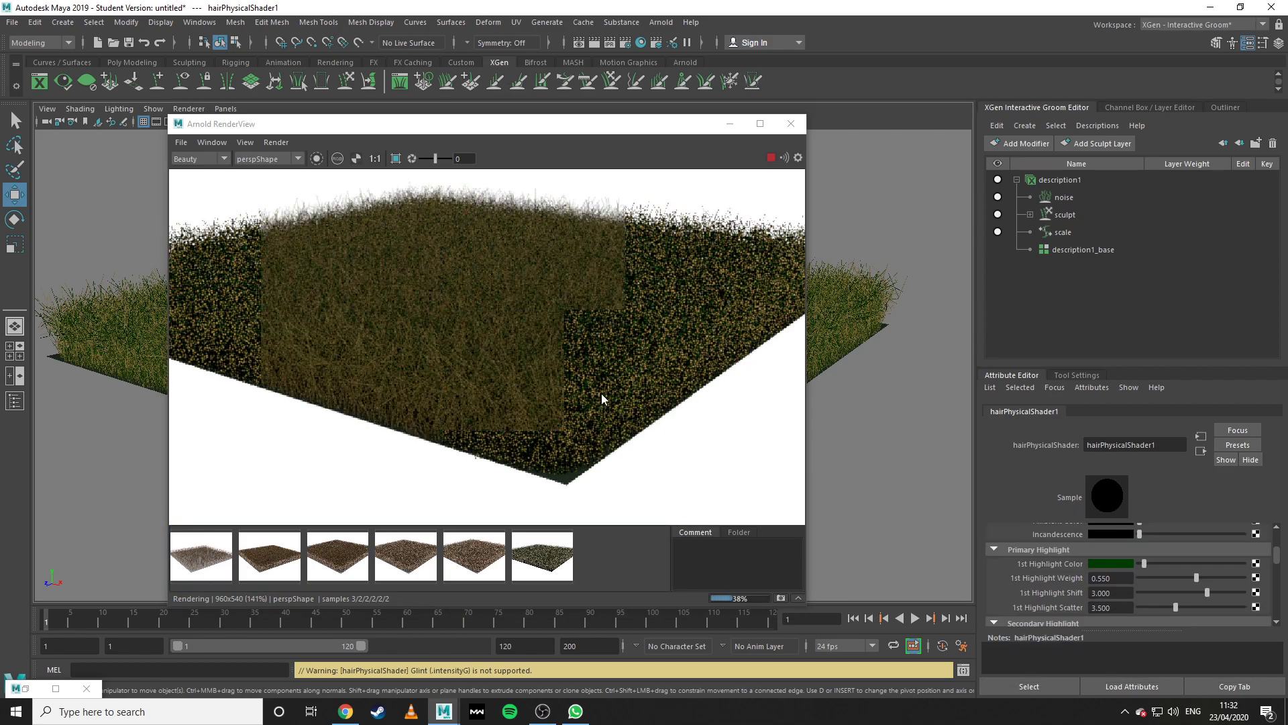
click(781, 598)
Compare the stored snapshots of the white and dark green primary highlights and examine the grass blades up close.
click(533, 556)
click(581, 554)
click(561, 551)
click(615, 549)
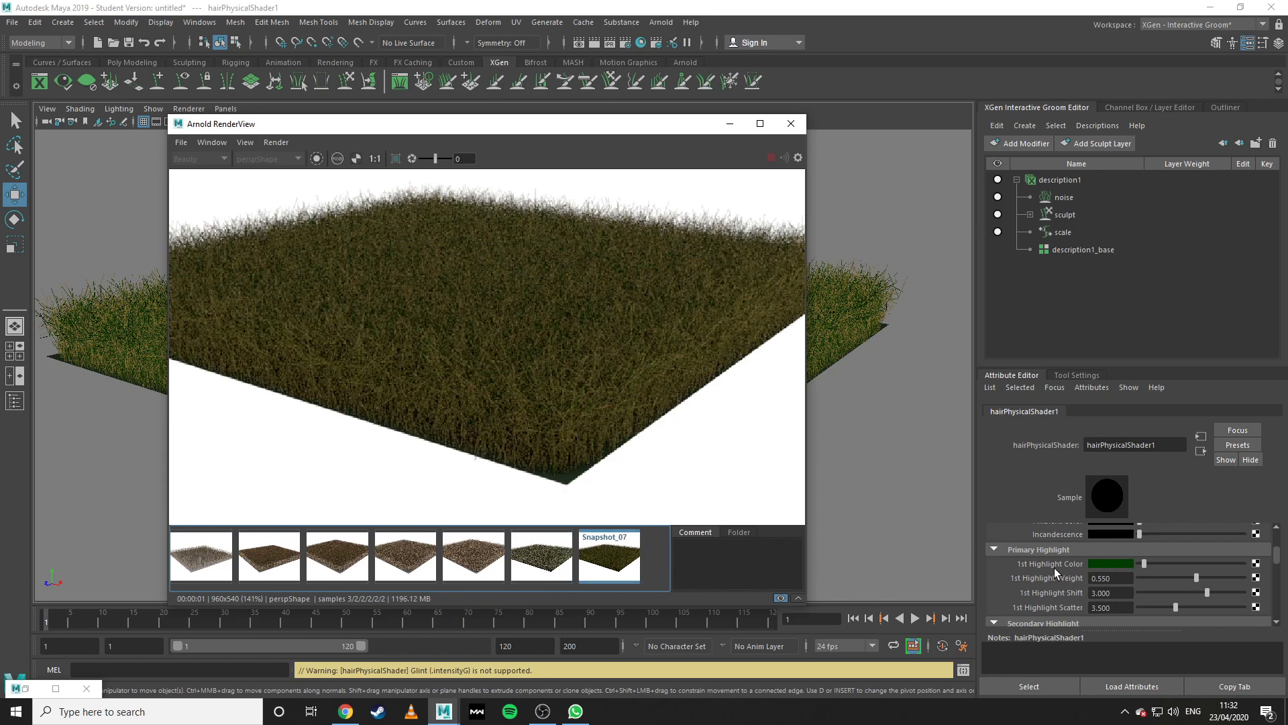
scroll(546, 359, down, 1)
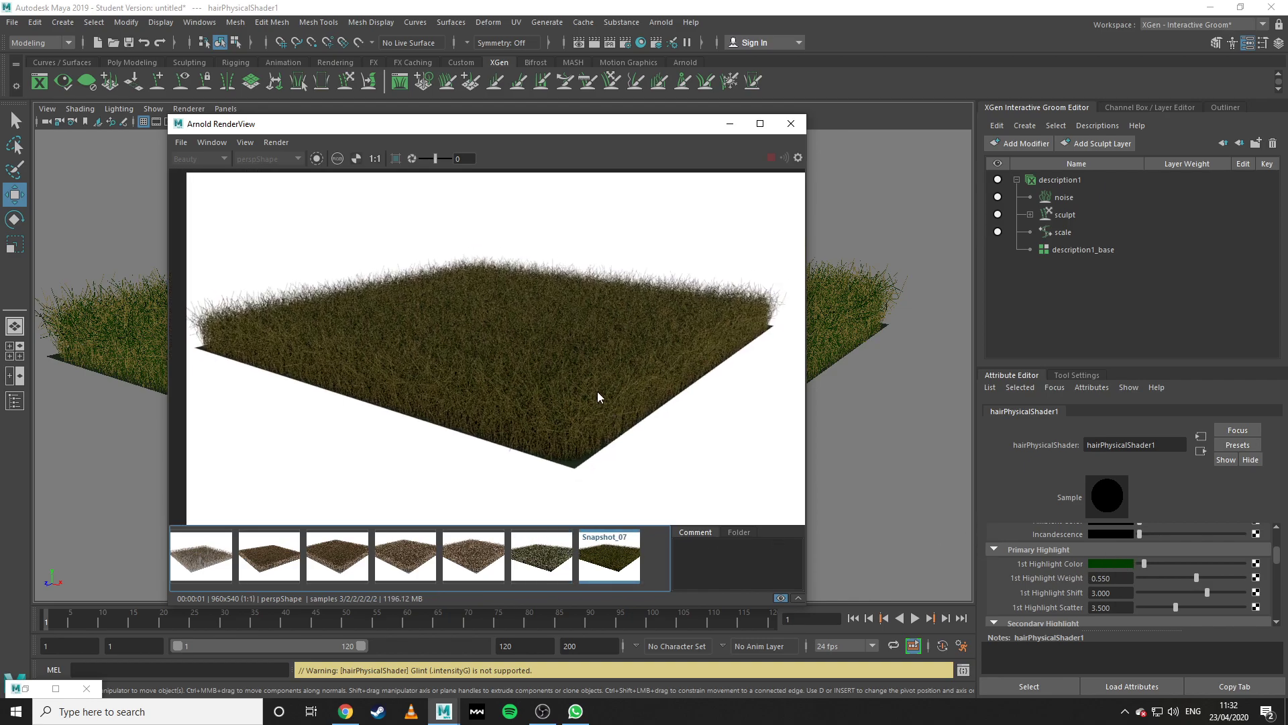
scroll(549, 396, up, 1)
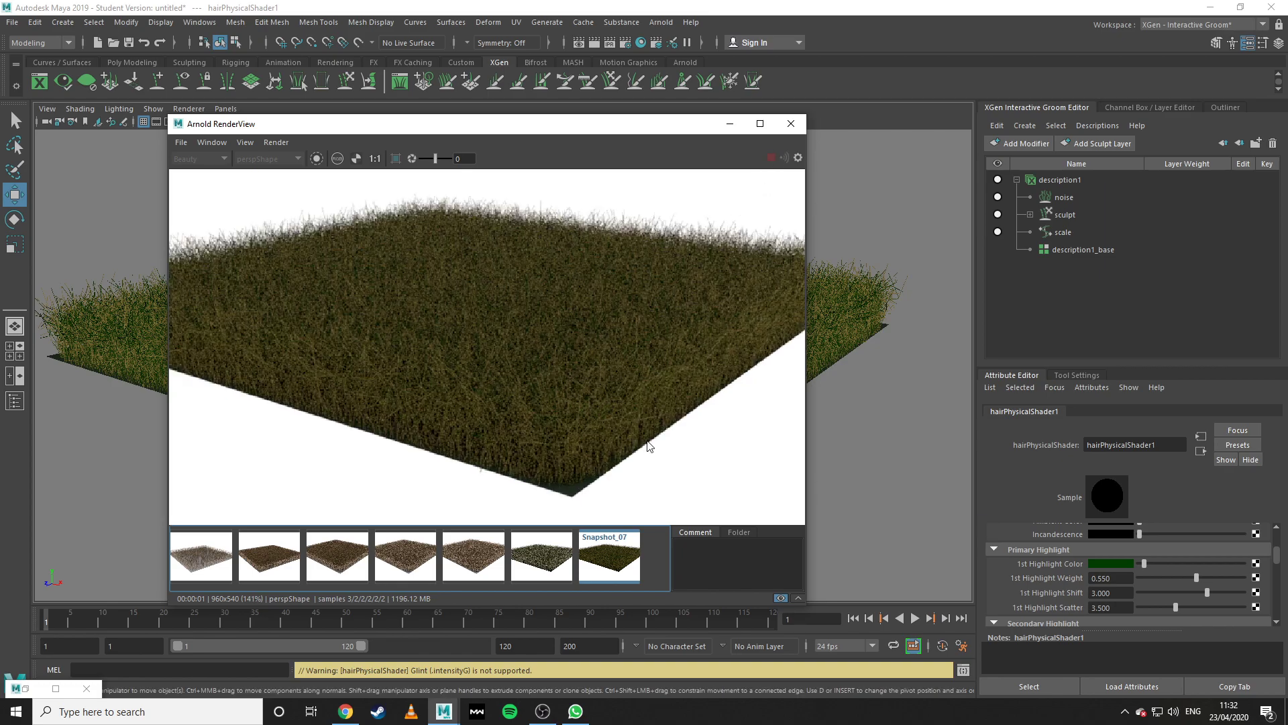
scroll(648, 446, up, 1)
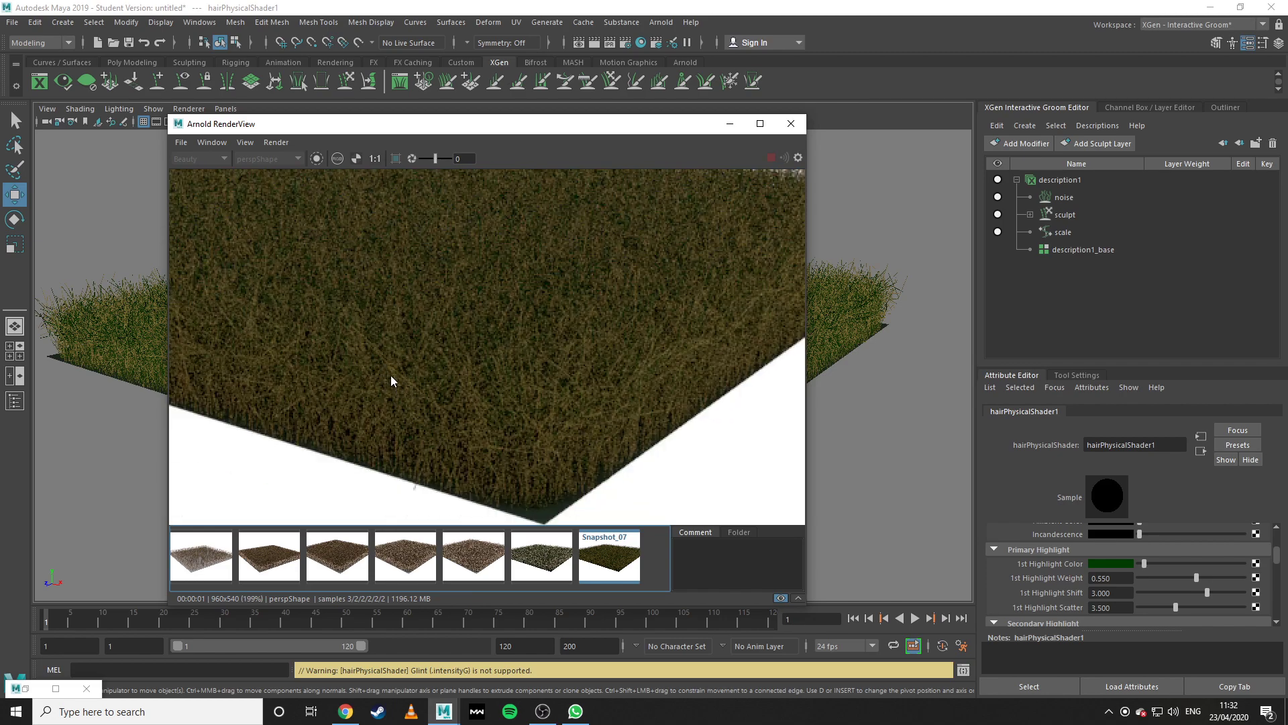
Set hairPhysicalShader1's 2nd Highlight Color to dark green and return from the snapshot to the live render to inspect the grass.
scroll(1066, 574, down, 3)
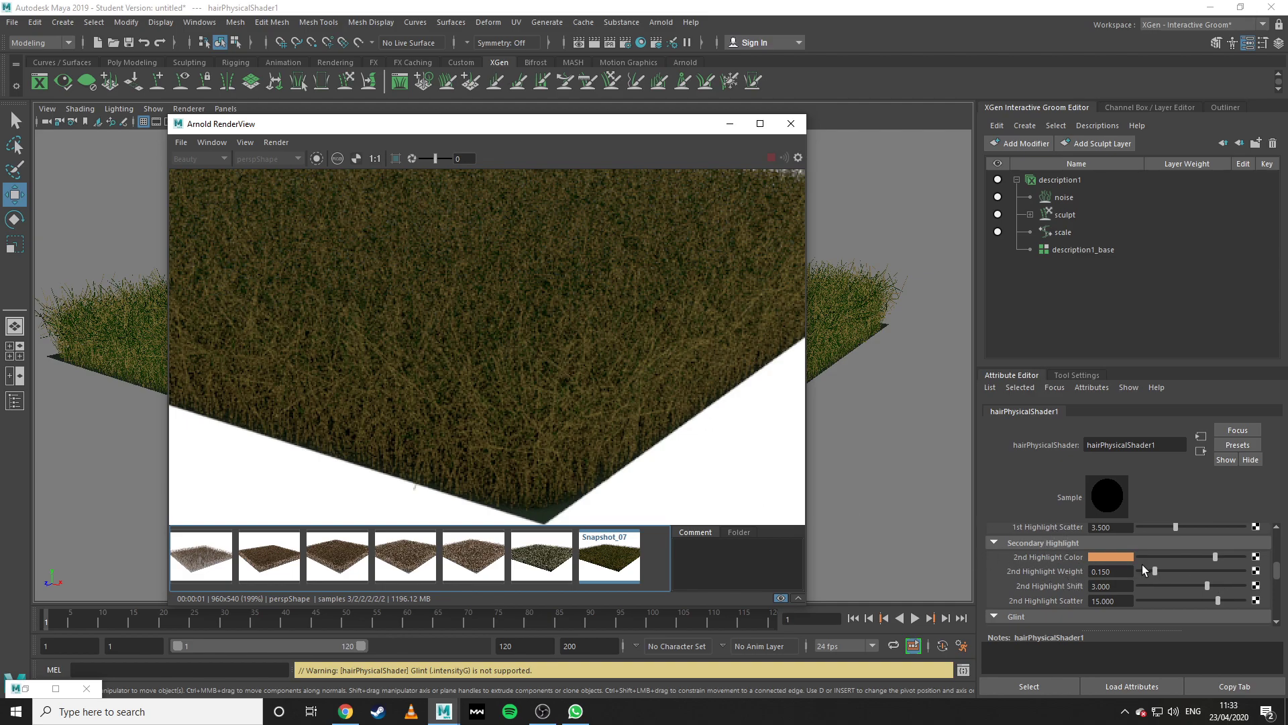
click(1120, 558)
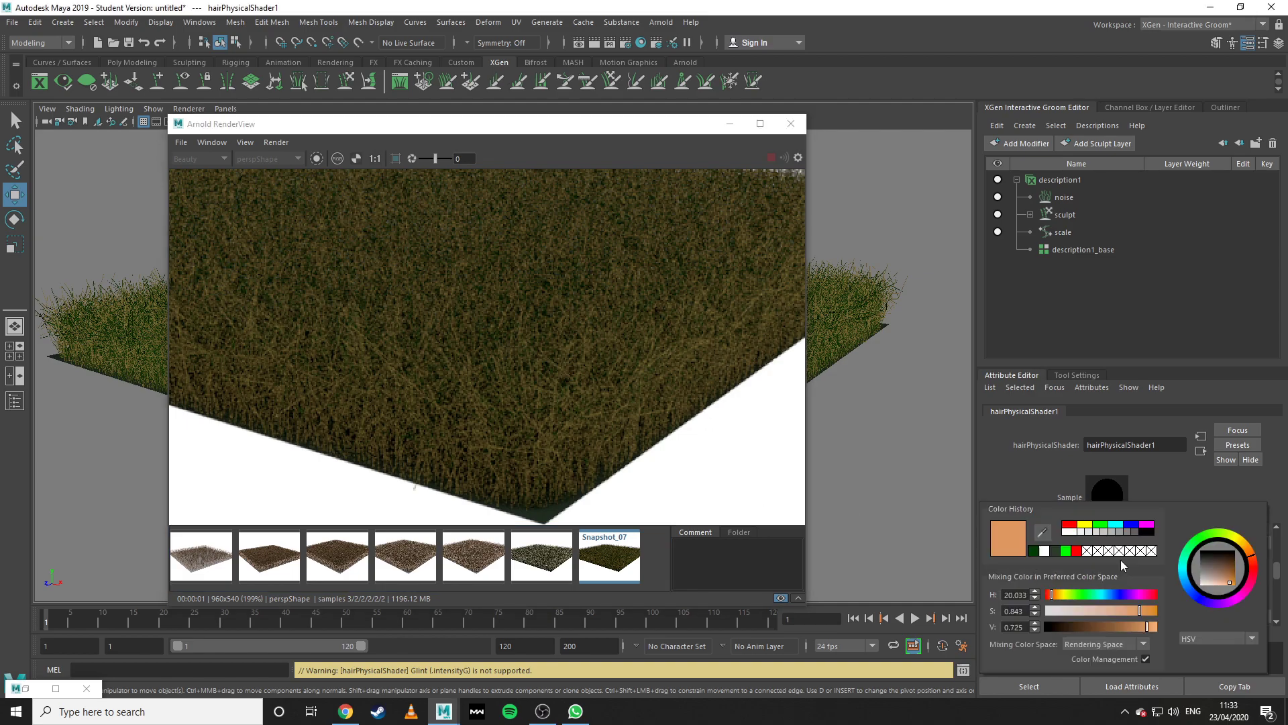
click(1037, 552)
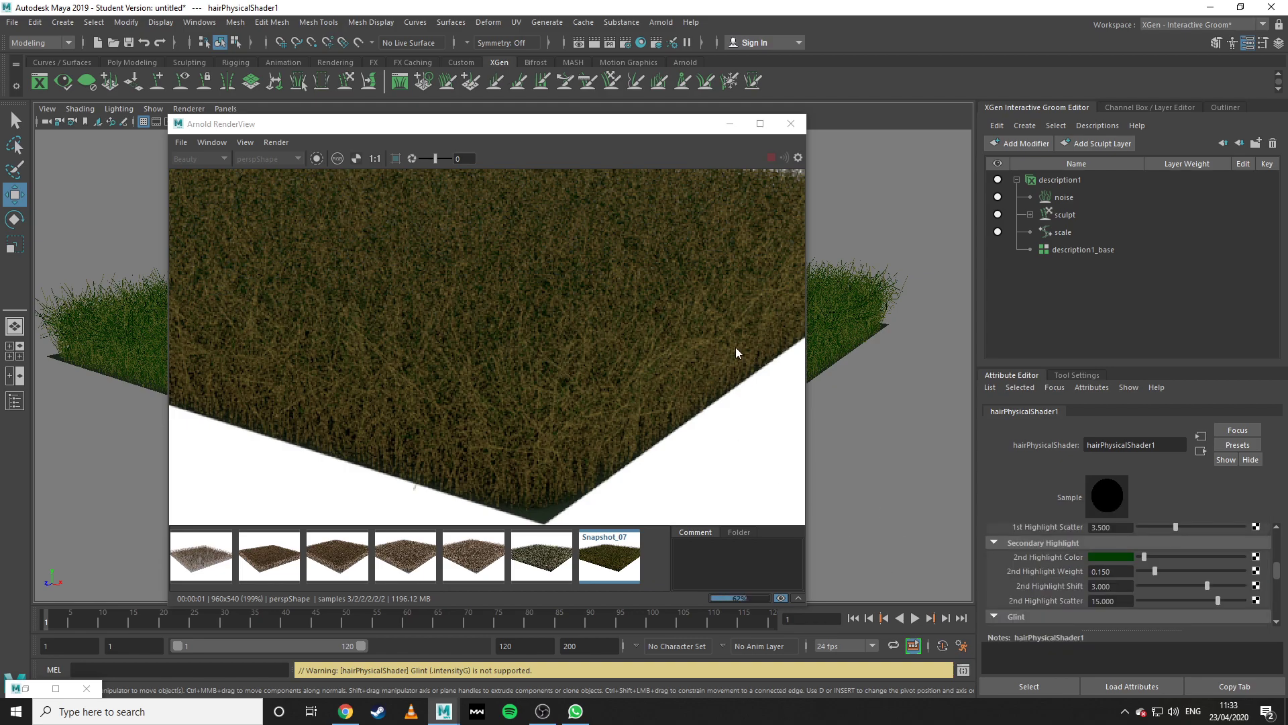
scroll(647, 332, down, 2)
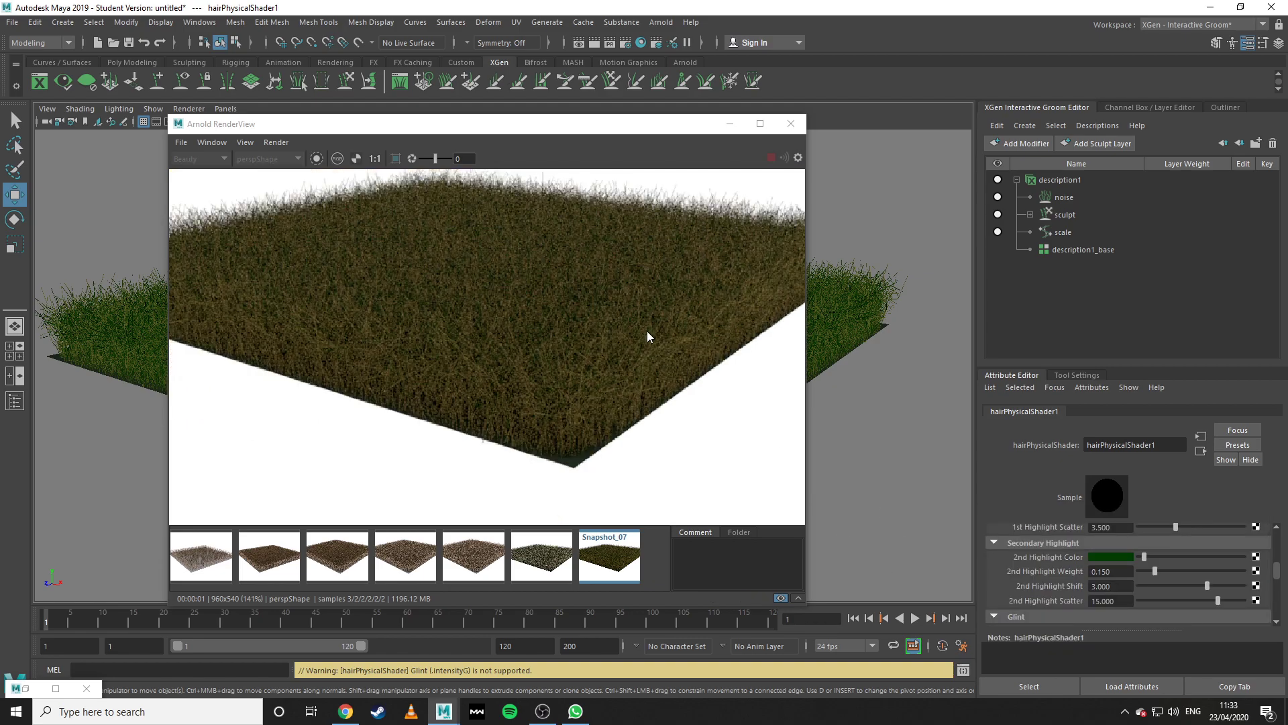
click(781, 598)
scroll(586, 354, up, 1)
scroll(586, 355, down, 1)
middle_drag(616, 324, 624, 368)
scroll(613, 363, down, 1)
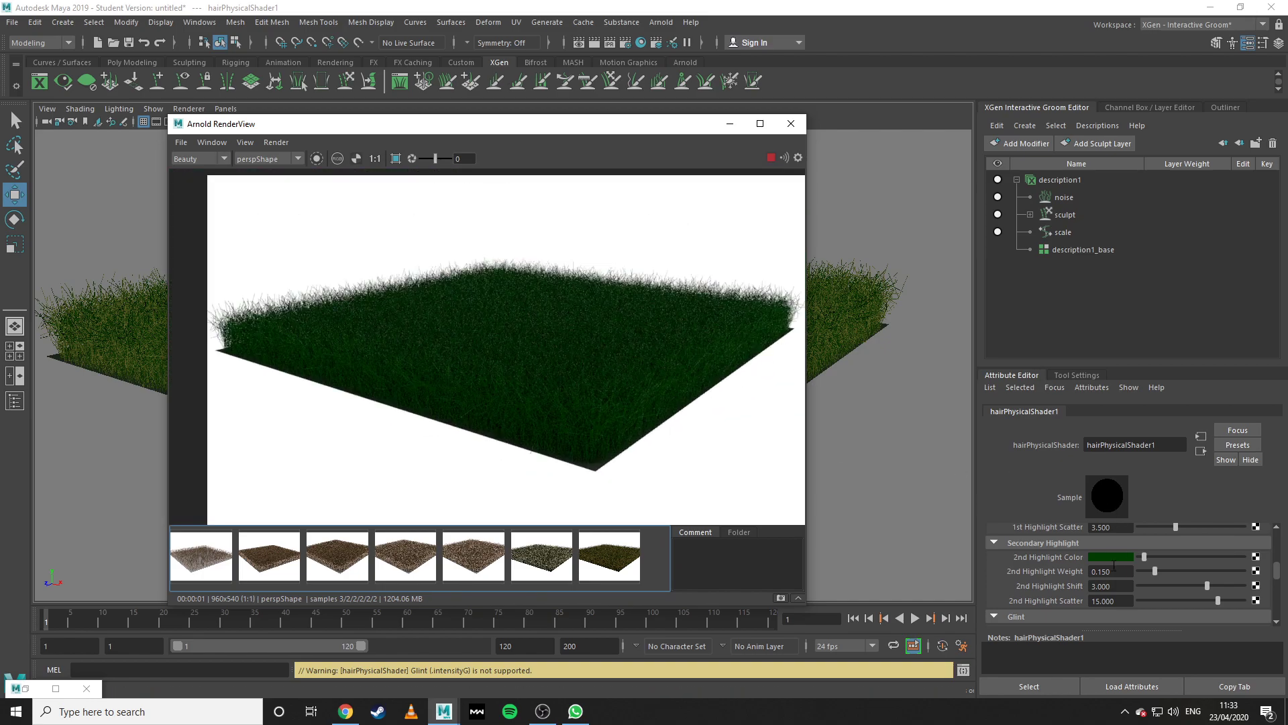
Try pure red and a lighter pink as hairPhysicalShader1's 2nd Highlight Color to judge their effect on the grass.
click(1113, 559)
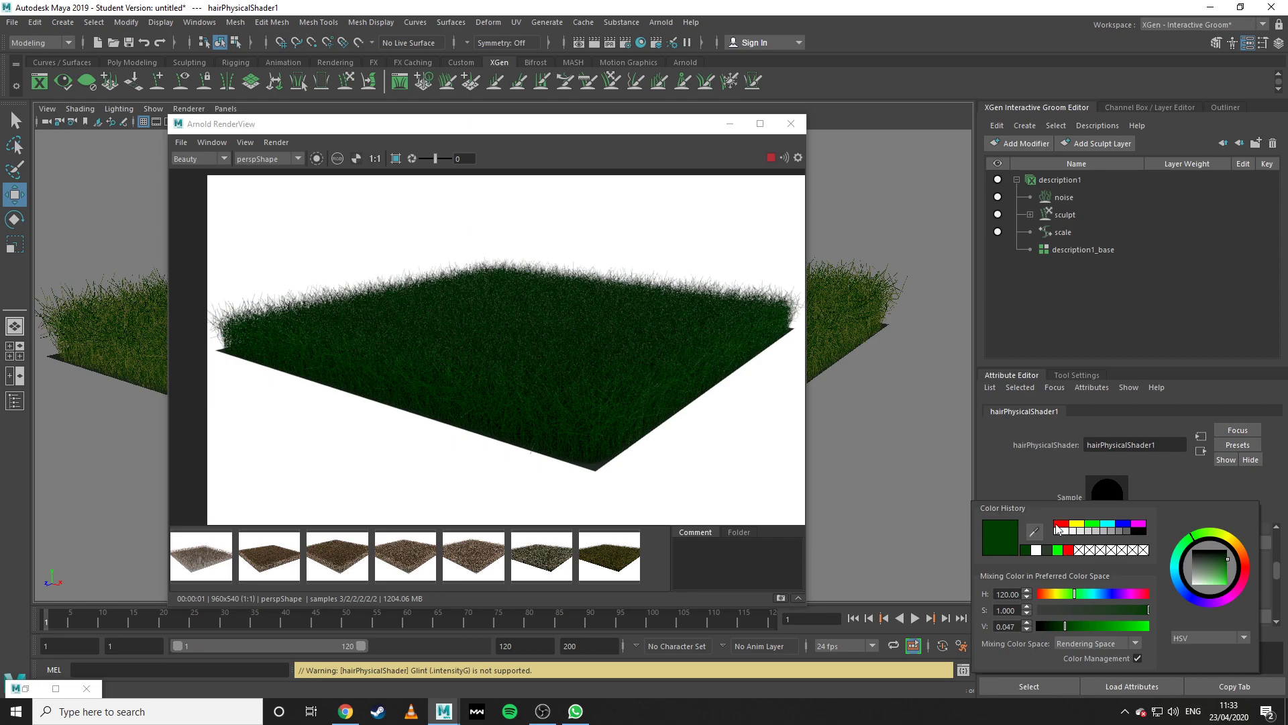
click(1058, 523)
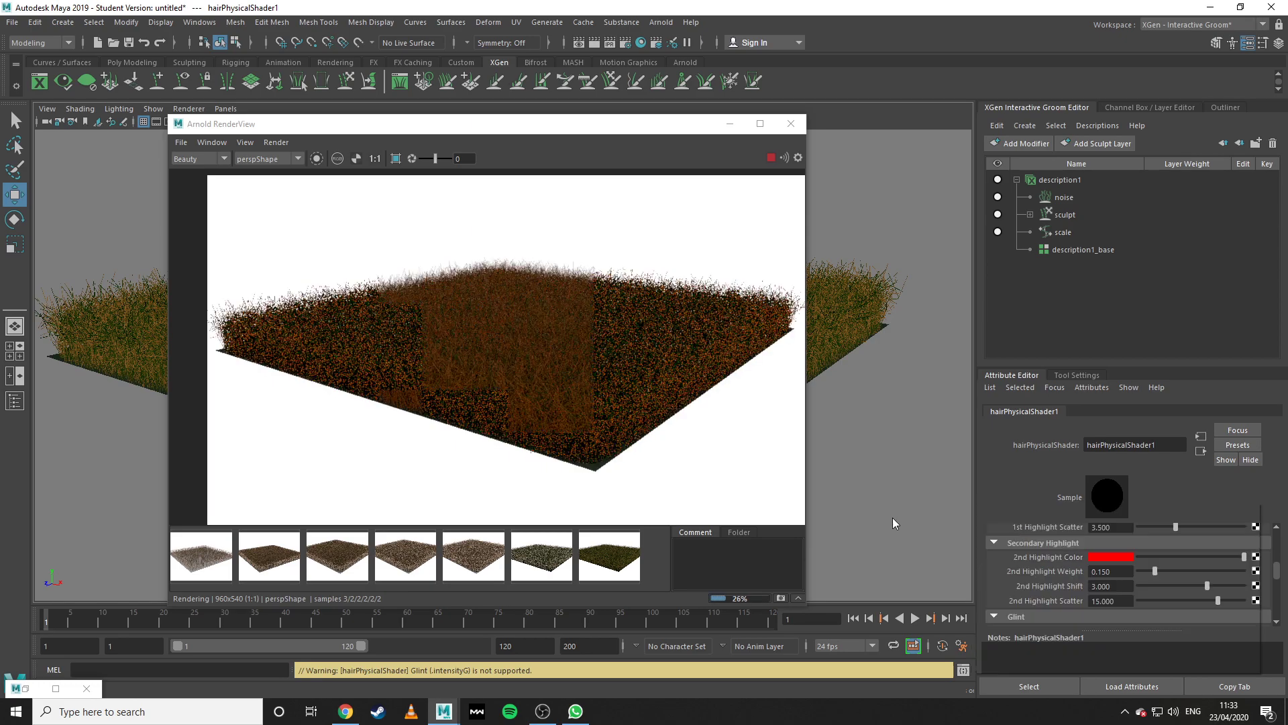
click(1102, 558)
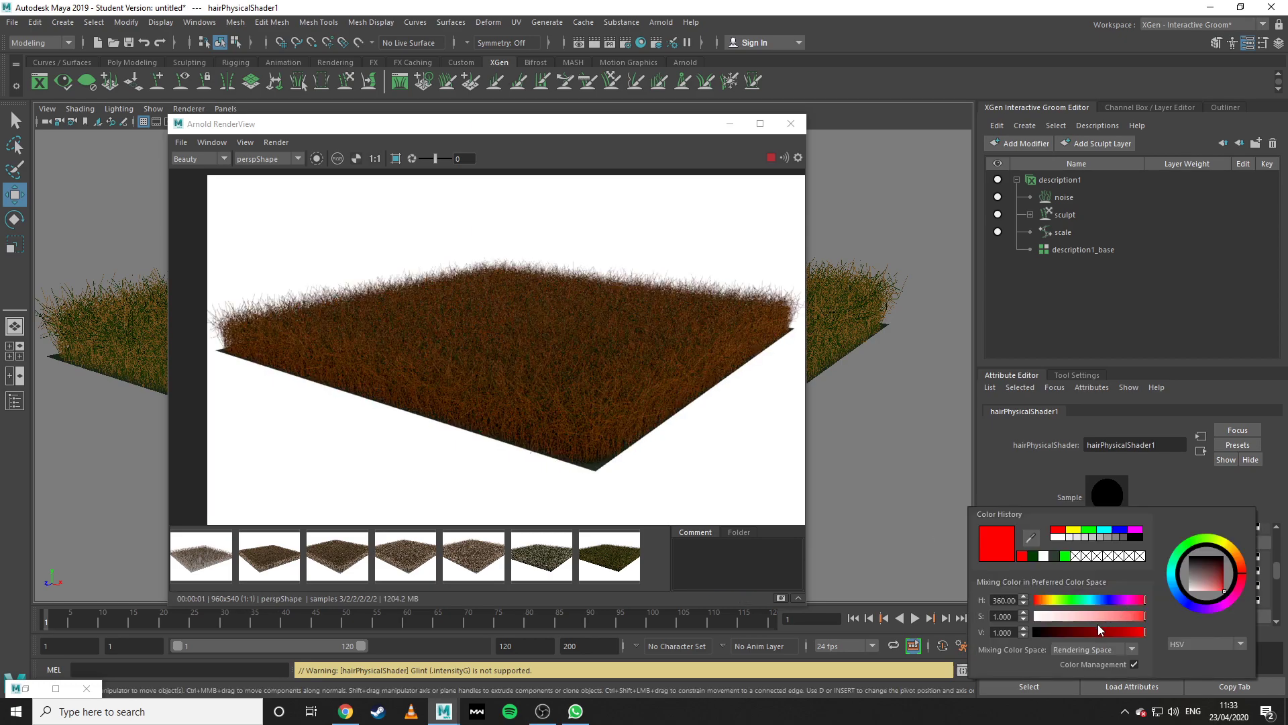
click(1110, 616)
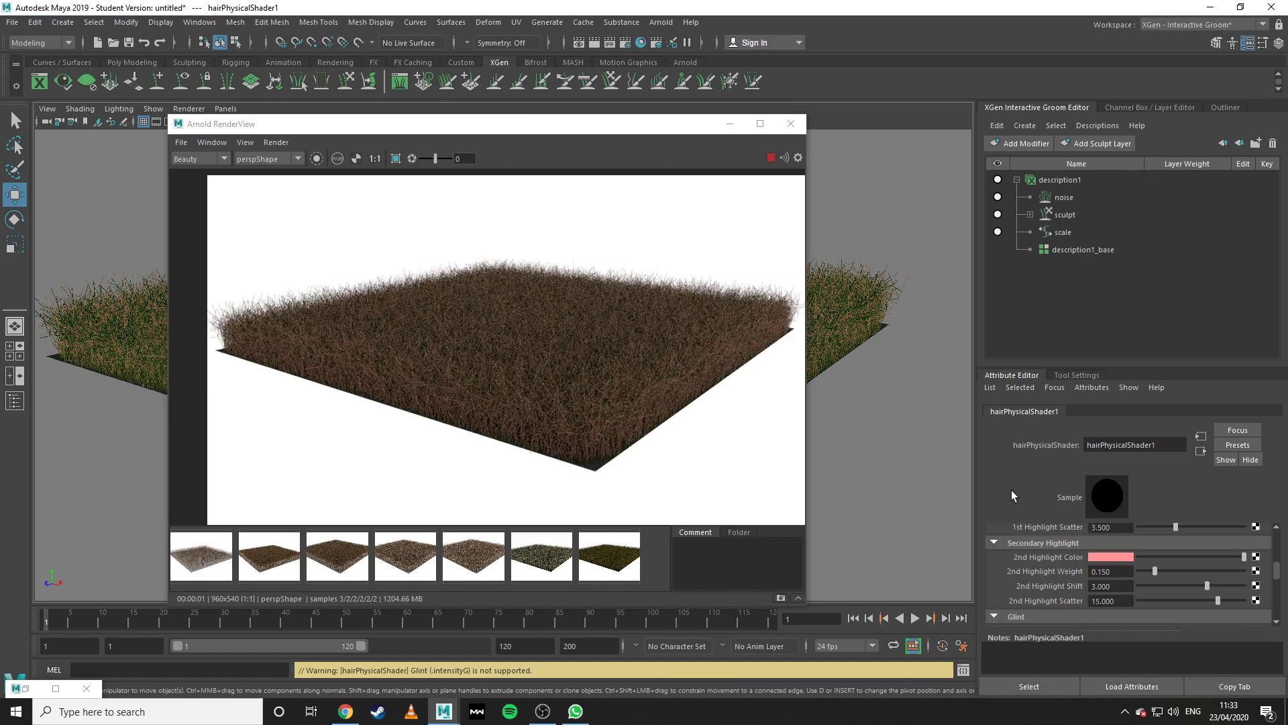
Set hairPhysicalShader1's 2nd Highlight Color to a desaturated dark green with hue 120 and value 0.047.
click(1118, 558)
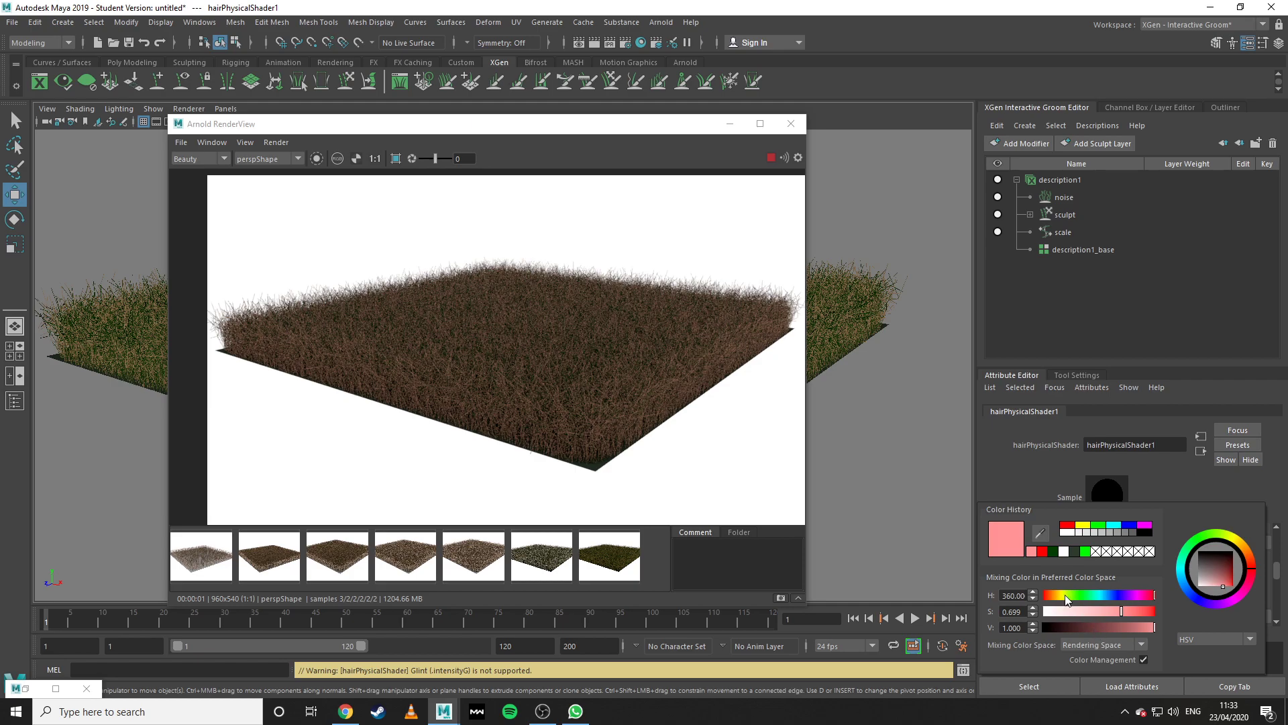
click(1053, 553)
click(1109, 616)
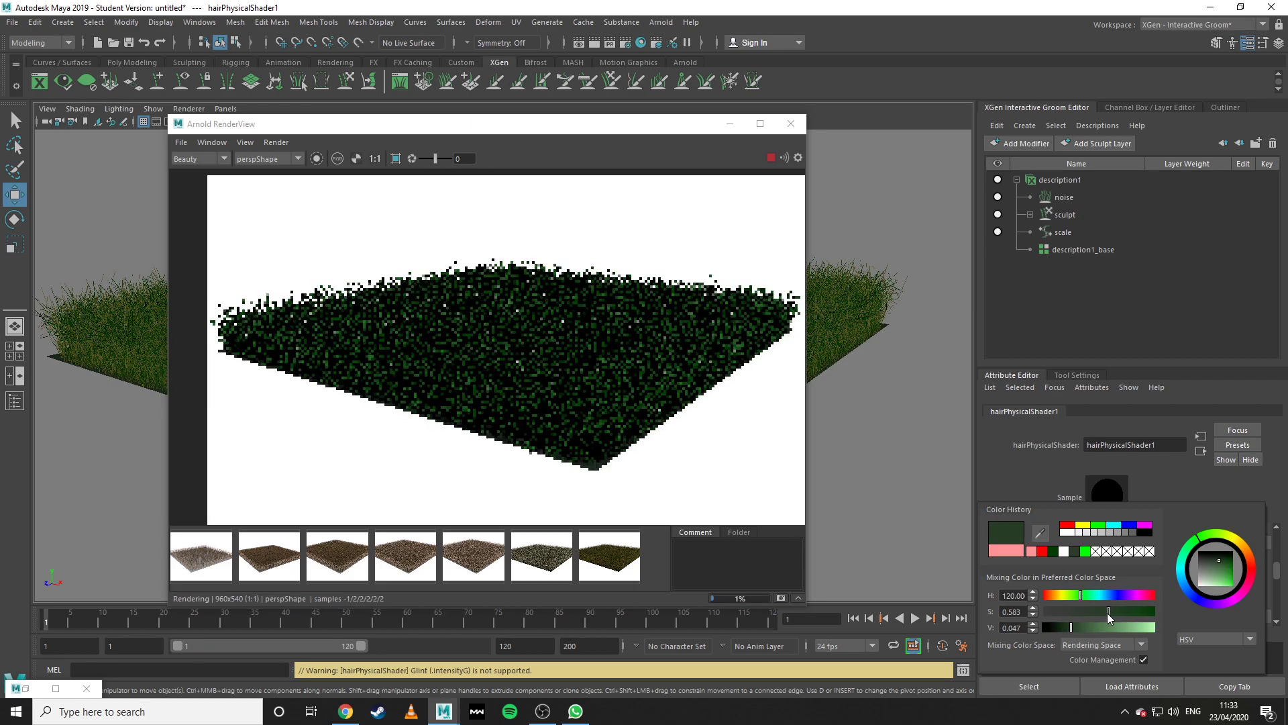
click(1094, 613)
click(1078, 612)
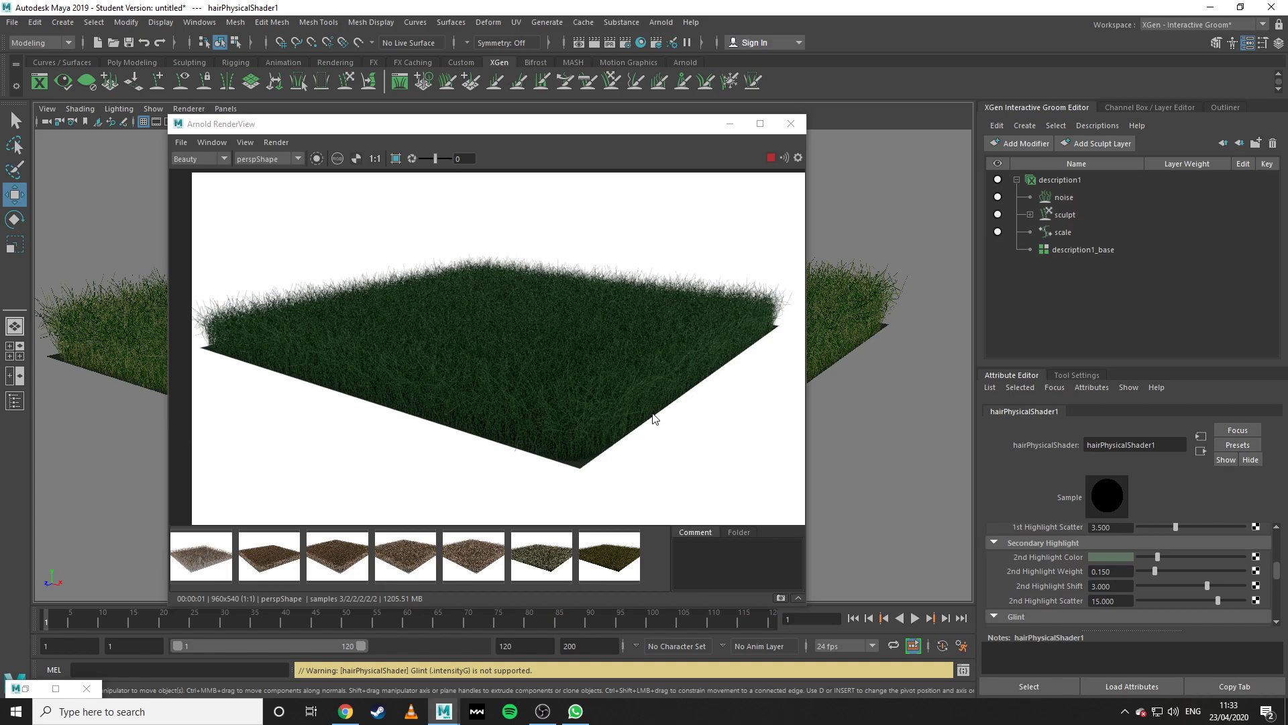
Store a snapshot of the render with the muted green secondary highlight.
scroll(654, 418, up, 2)
scroll(654, 419, down, 1)
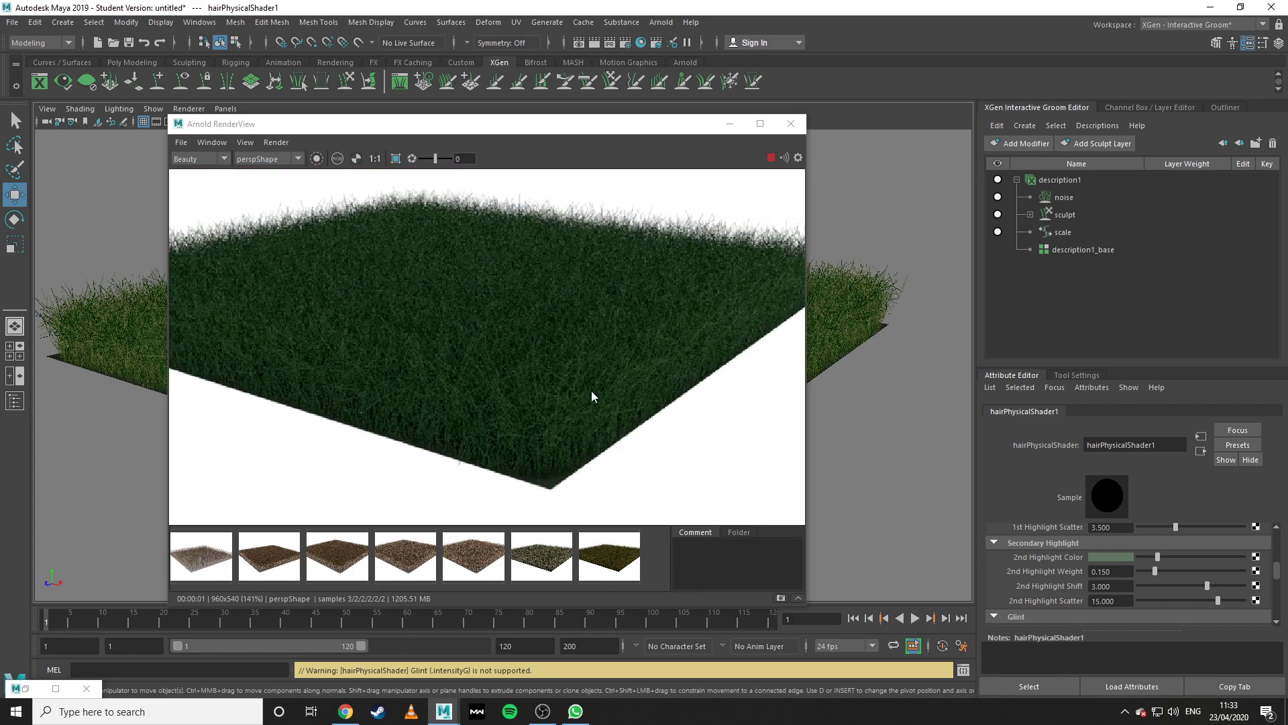
click(781, 598)
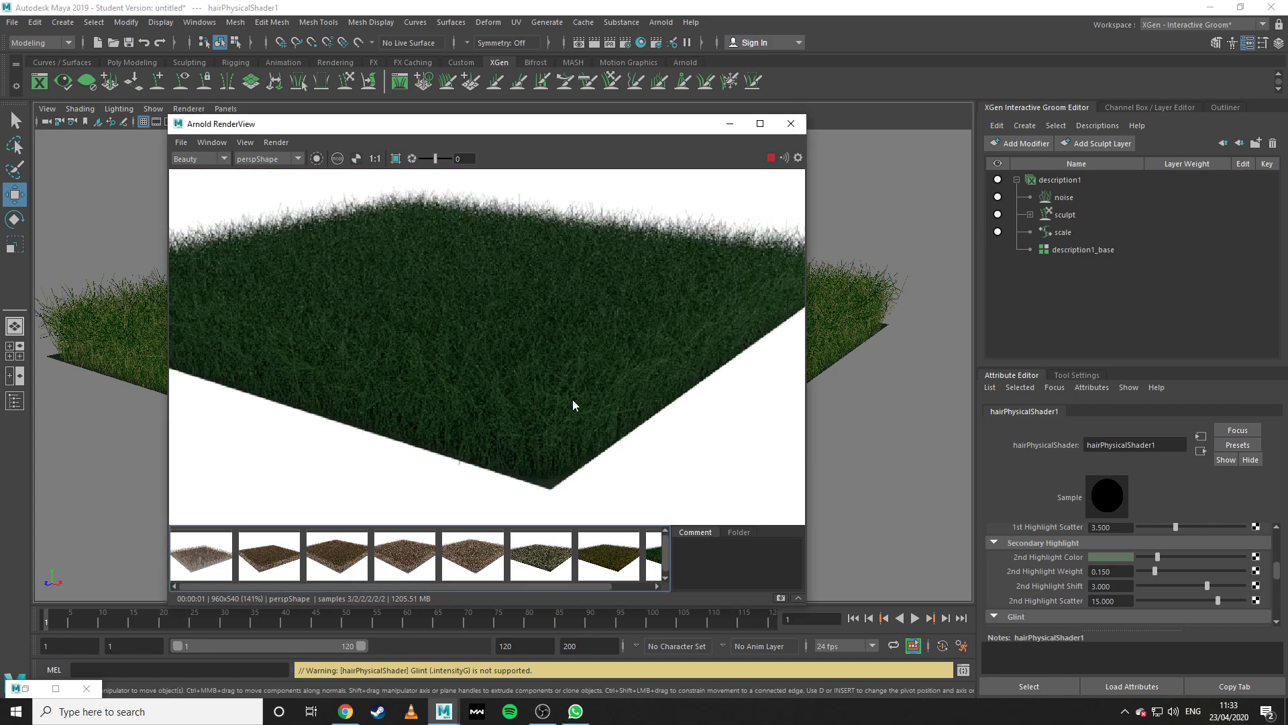
Examine the rendered grass blades up close and at full frame to judge the muted green secondary highlight.
scroll(573, 400, down, 1)
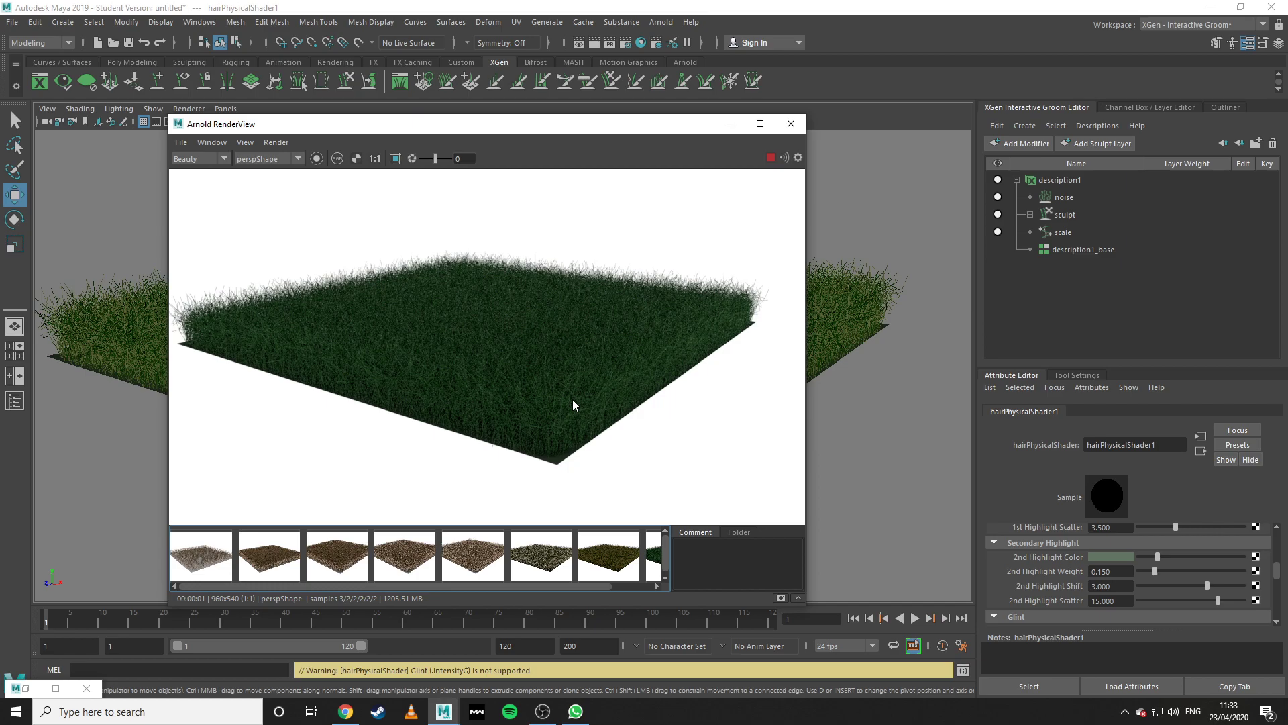
scroll(573, 400, up, 2)
scroll(564, 394, down, 1)
scroll(557, 383, down, 1)
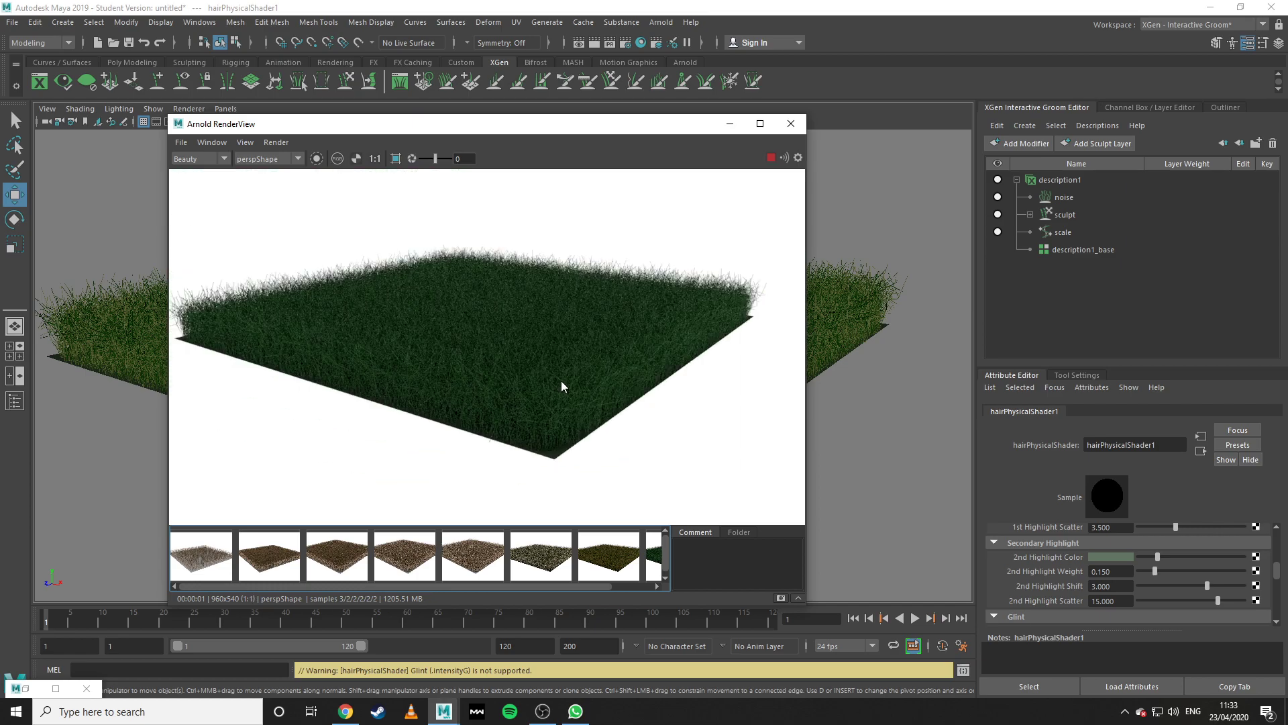
scroll(561, 383, up, 1)
scroll(555, 385, down, 1)
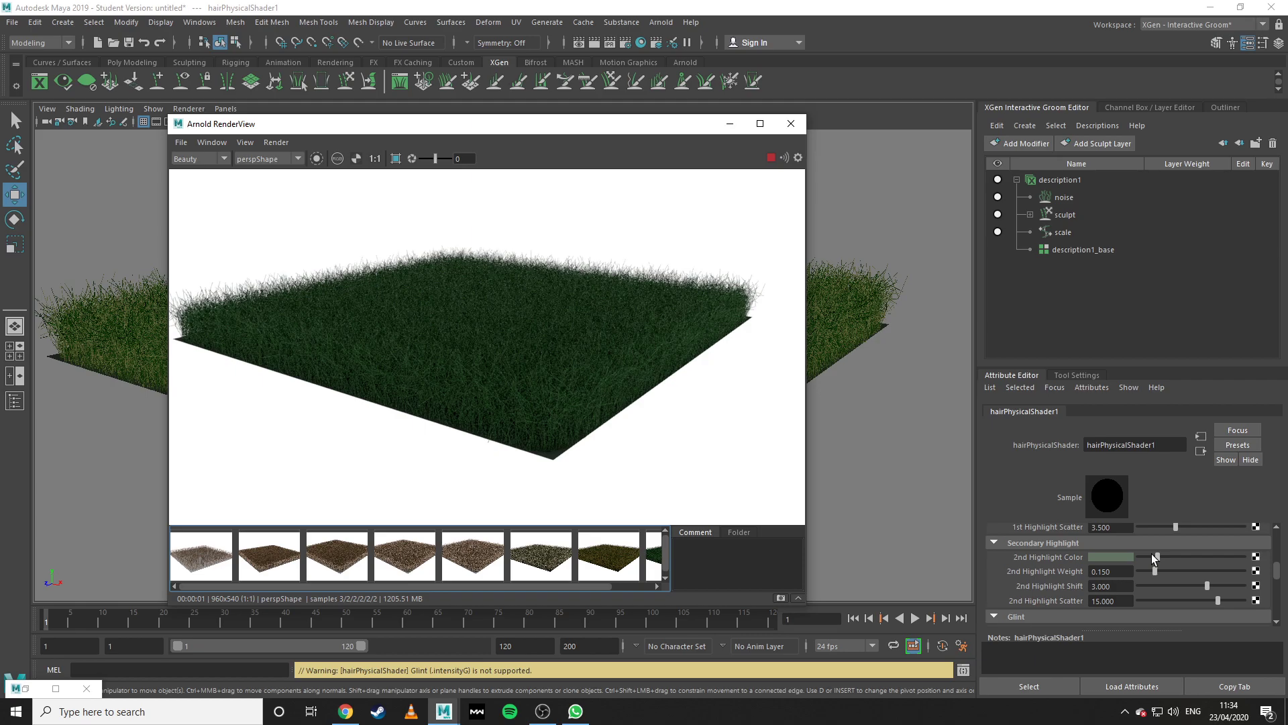
scroll(590, 464, up, 2)
scroll(590, 464, down, 2)
drag(599, 375, 626, 428)
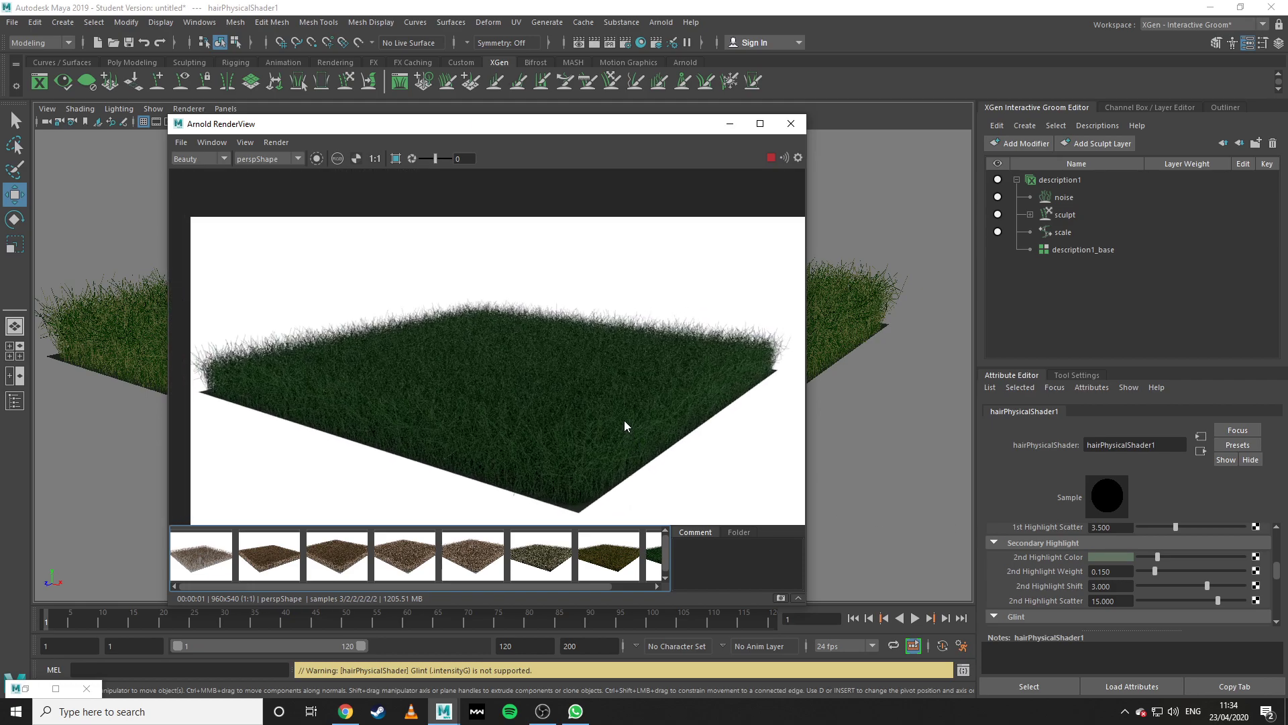
scroll(624, 420, up, 2)
Set the render window aside and inspect the grass near the plane's edge up close in the perspective viewport.
click(730, 125)
alt+drag(714, 385, 750, 391)
scroll(779, 415, up, 5)
scroll(779, 416, down, 5)
alt+drag(783, 443, 638, 400)
scroll(574, 394, up, 4)
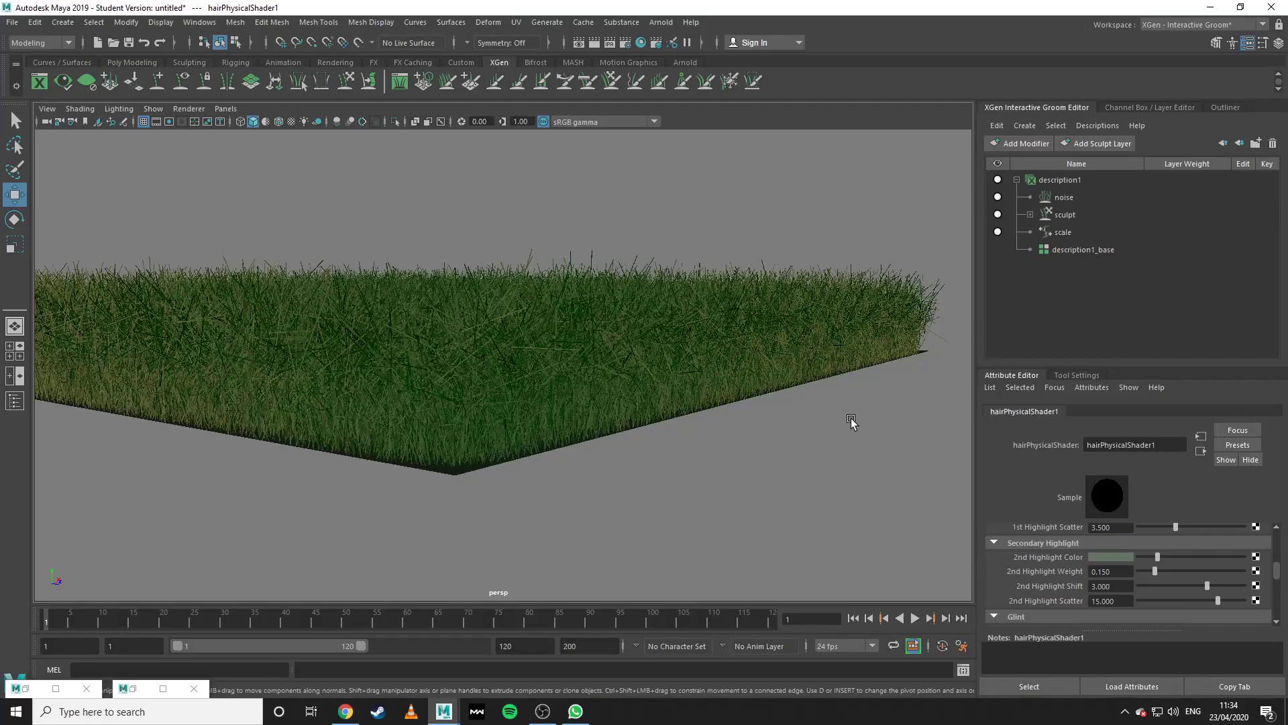
mouse_move(468, 389)
alt+mouse_down()
mouse_move(547, 404)
mouse_move(487, 388)
alt+mouse_up()
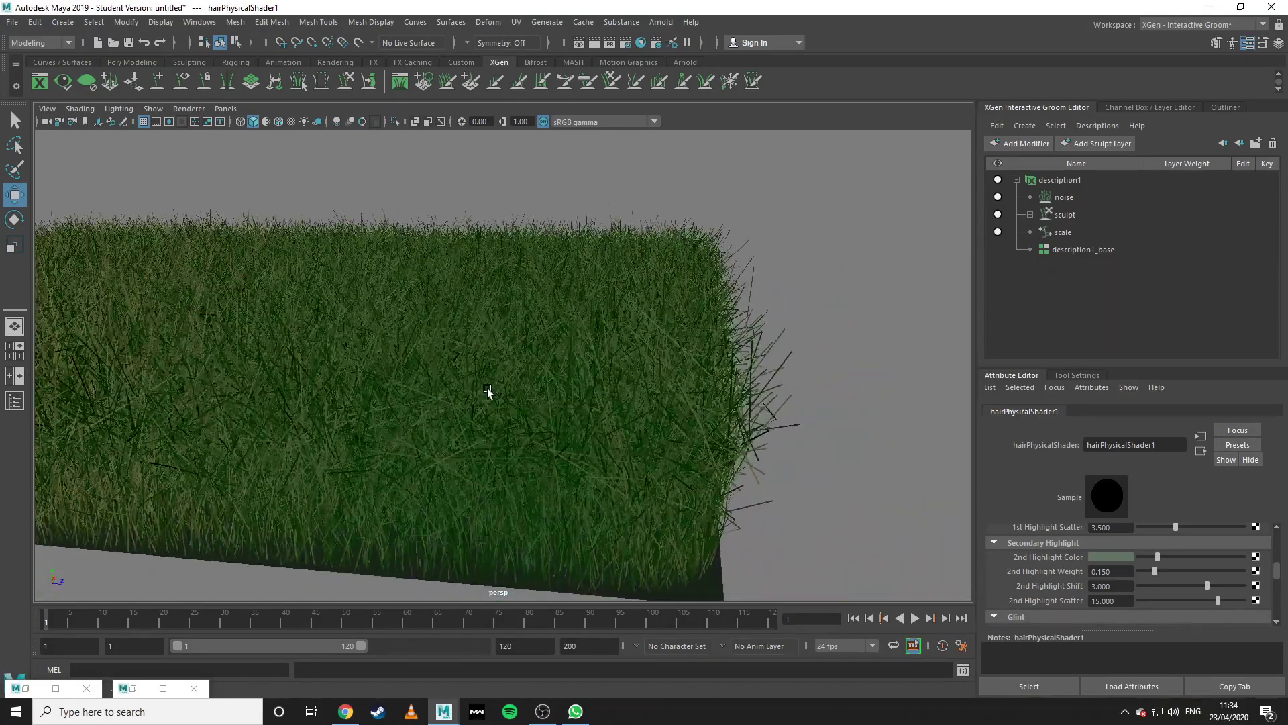
Set the image size preset to HD_1080 in the render settings and put the settings window aside.
click(132, 689)
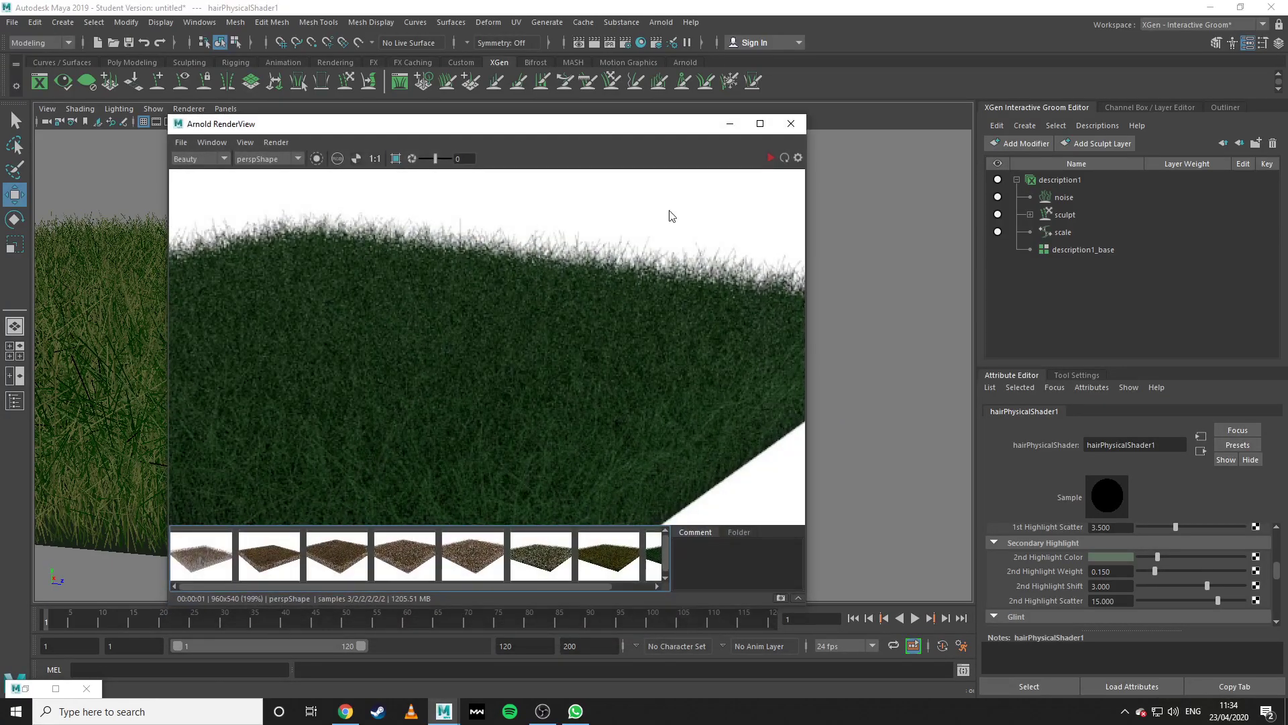
click(625, 42)
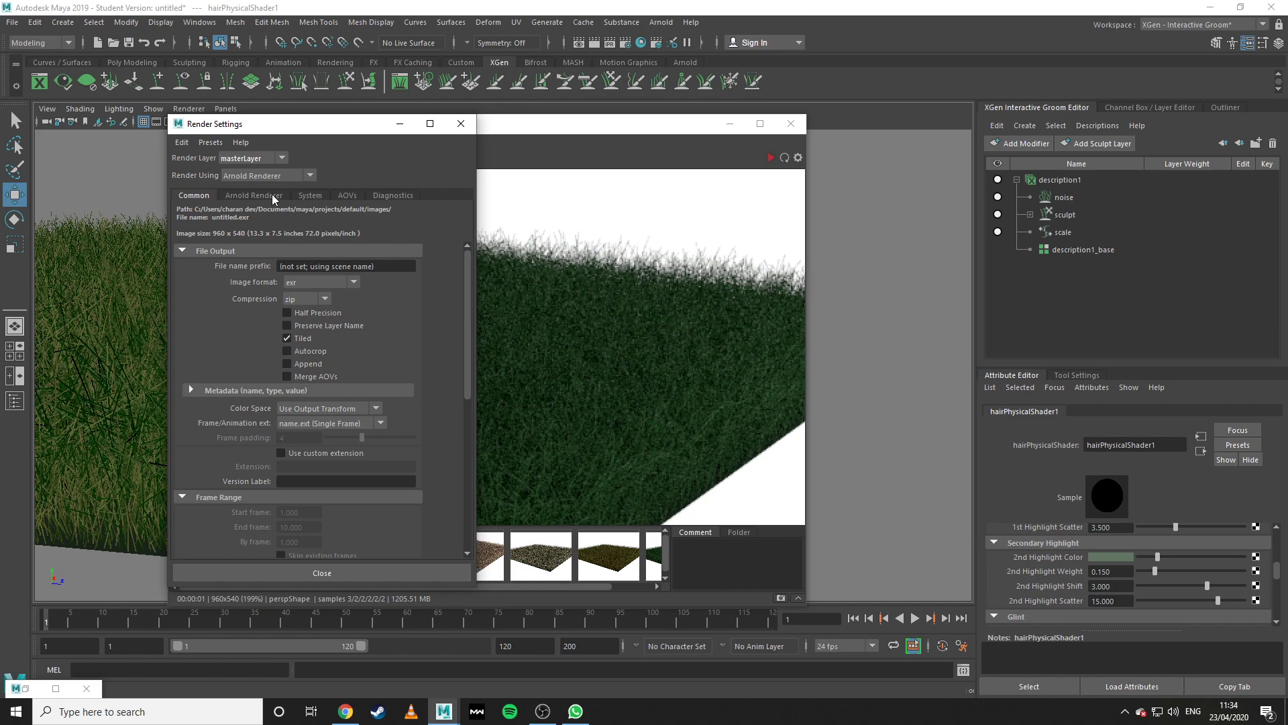
click(272, 194)
click(195, 196)
scroll(332, 463, down, 3)
scroll(332, 463, down, 1)
click(383, 524)
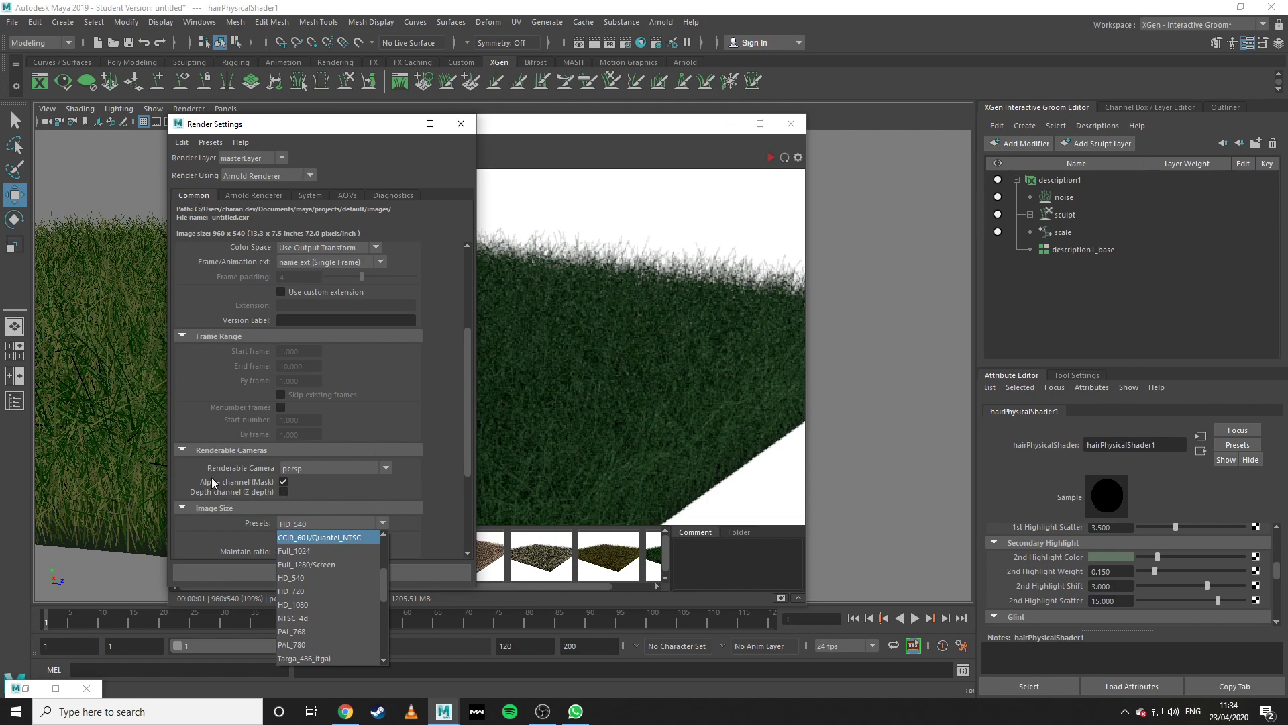
click(324, 616)
click(381, 523)
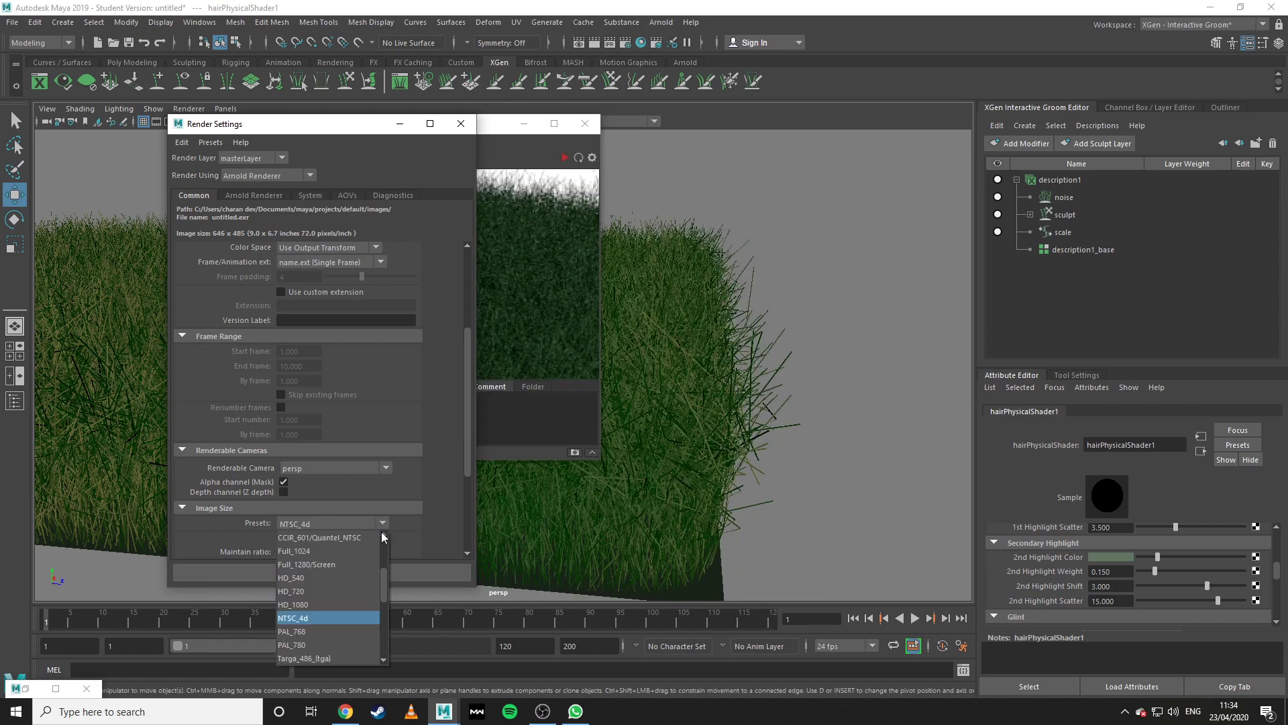
click(329, 604)
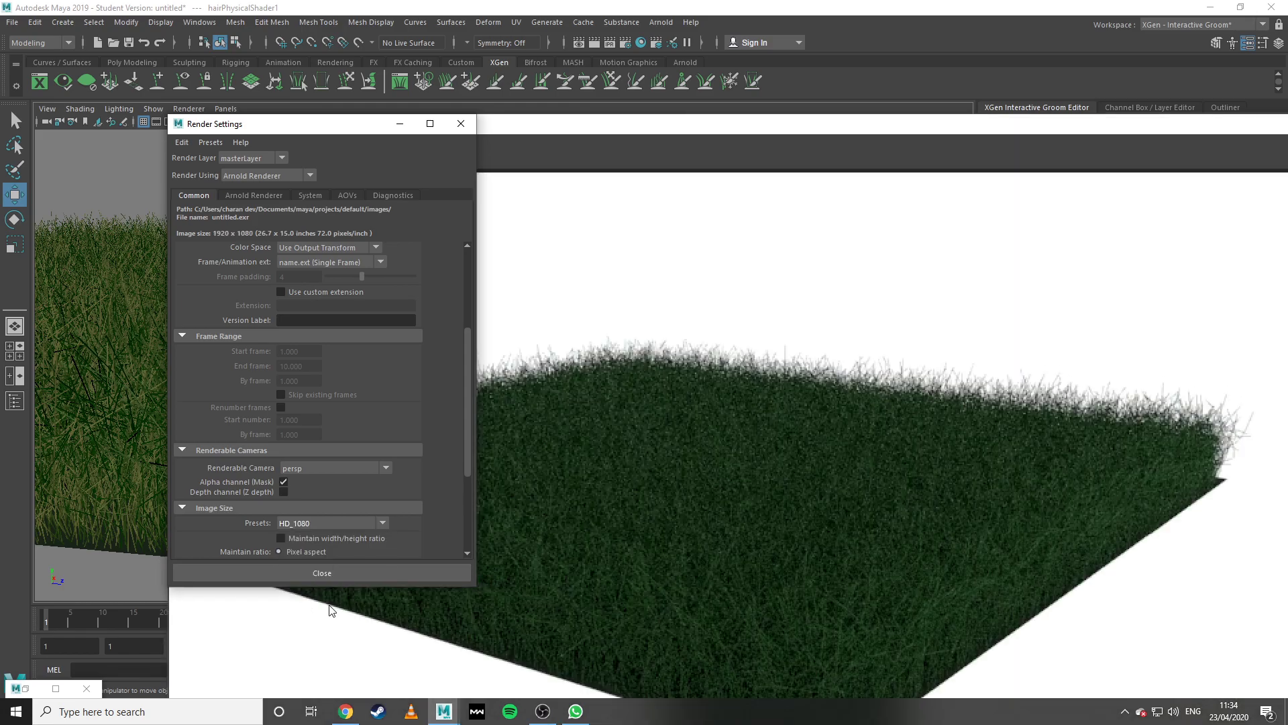
click(400, 123)
Shrink and reposition the Arnold RenderView to fit the screen, center the whole render in it, and set it aside.
drag(168, 116, 546, 308)
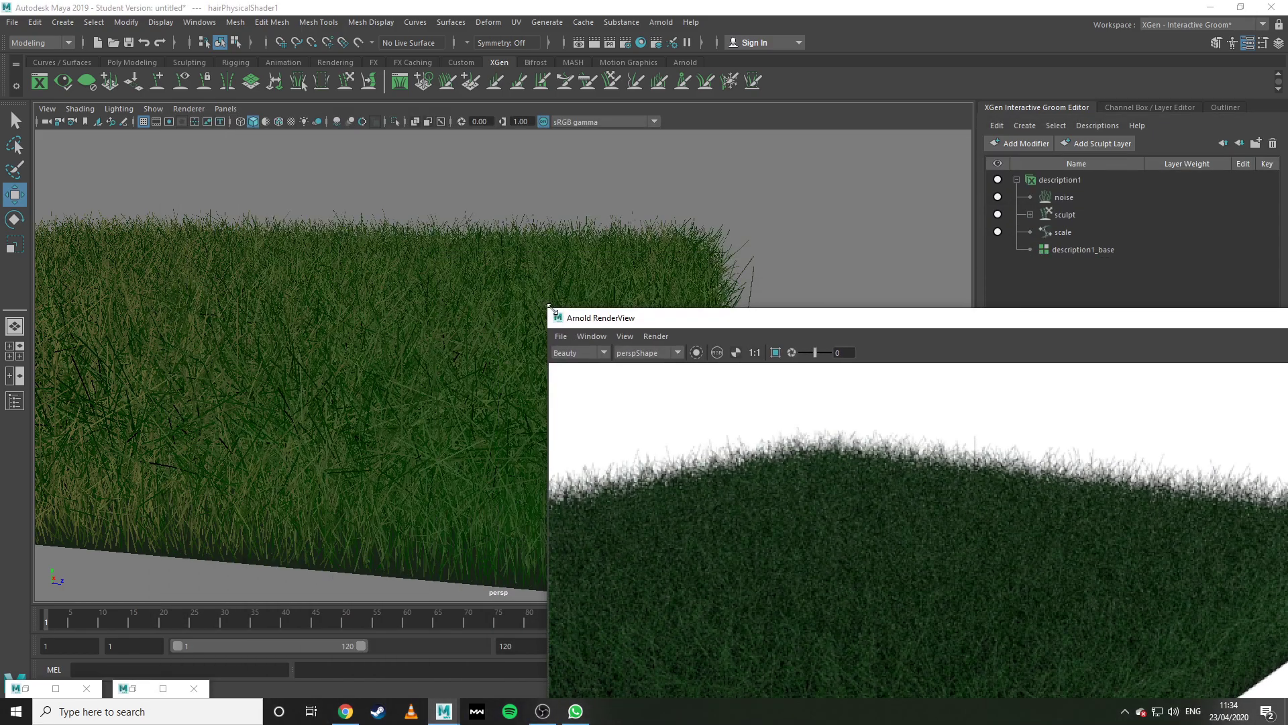
drag(814, 323, 350, 58)
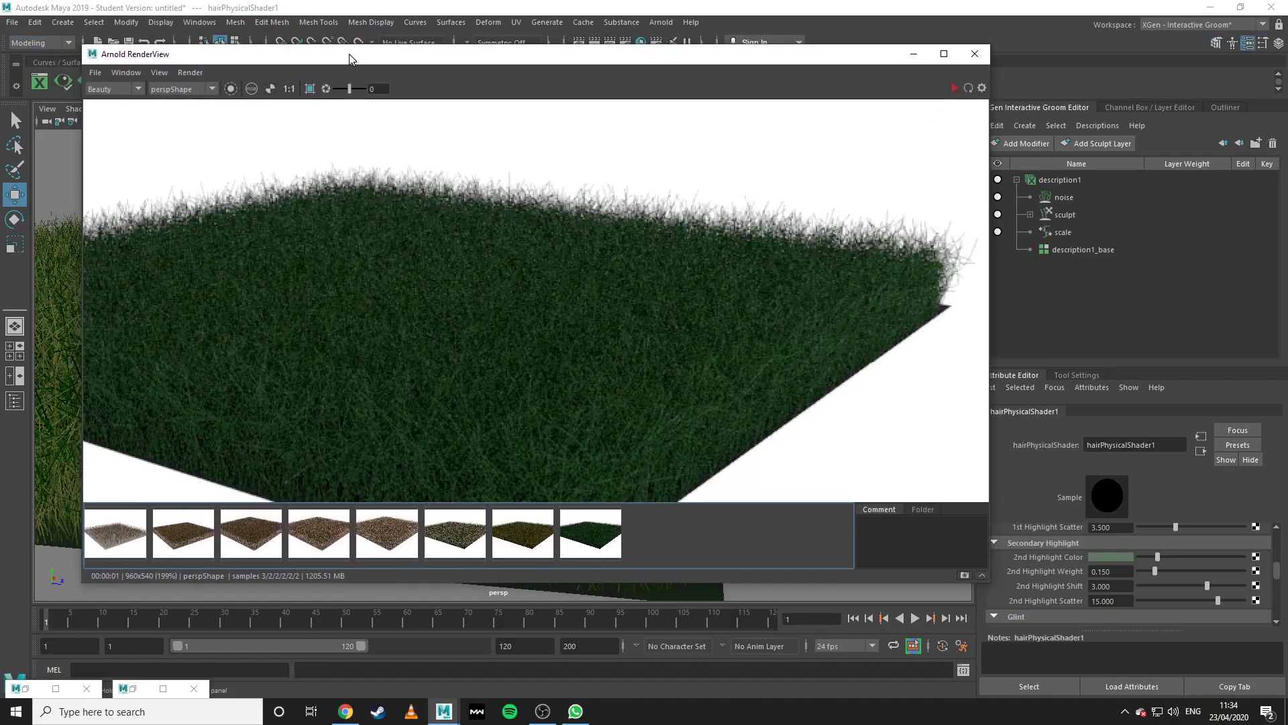
scroll(610, 336, down, 2)
scroll(610, 335, up, 1)
scroll(560, 336, down, 1)
middle_drag(529, 340, 641, 325)
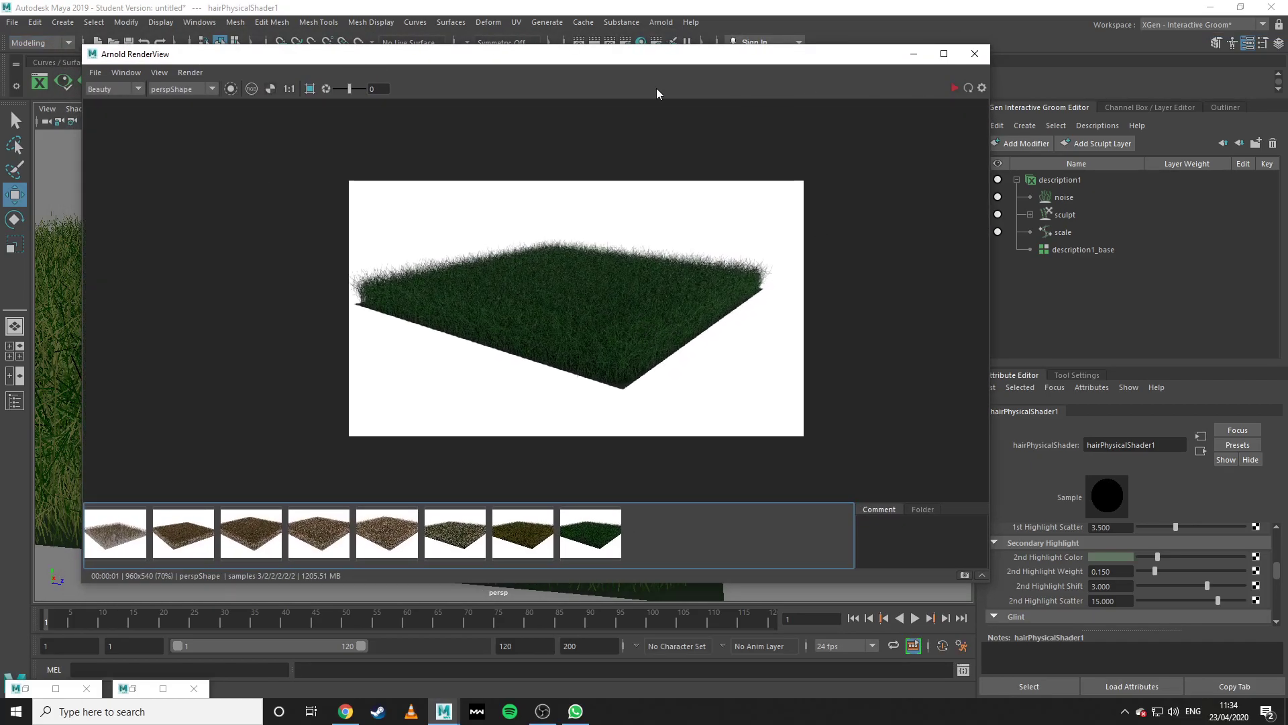
click(913, 54)
Set the Arnold Diffuse, Specular and Transmission samples to 5 in the render settings.
click(640, 45)
click(254, 195)
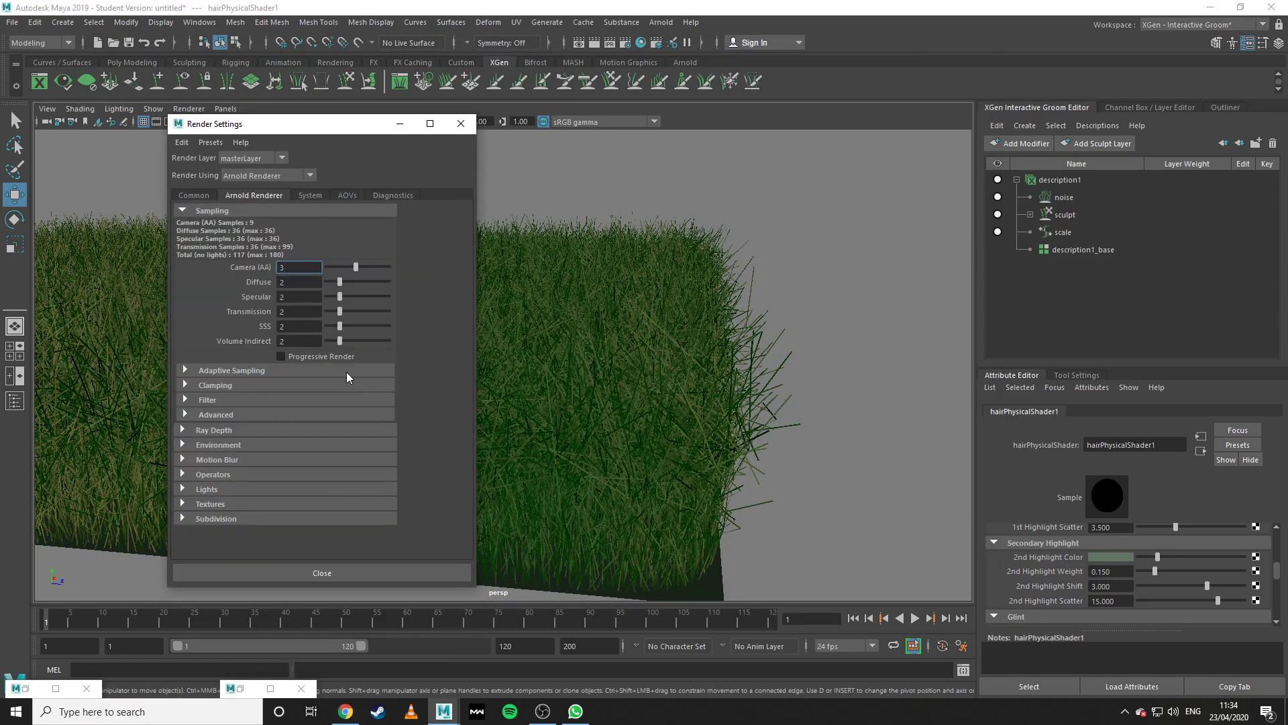
key(Tab)
text(5)
key(Tab)
text(5)
key(Return)
click(282, 313)
text(5)
key(Return)
Set the Arnold Volume Indirect and Camera (AA) samples to 5.
click(305, 342)
text(5)
key(Return)
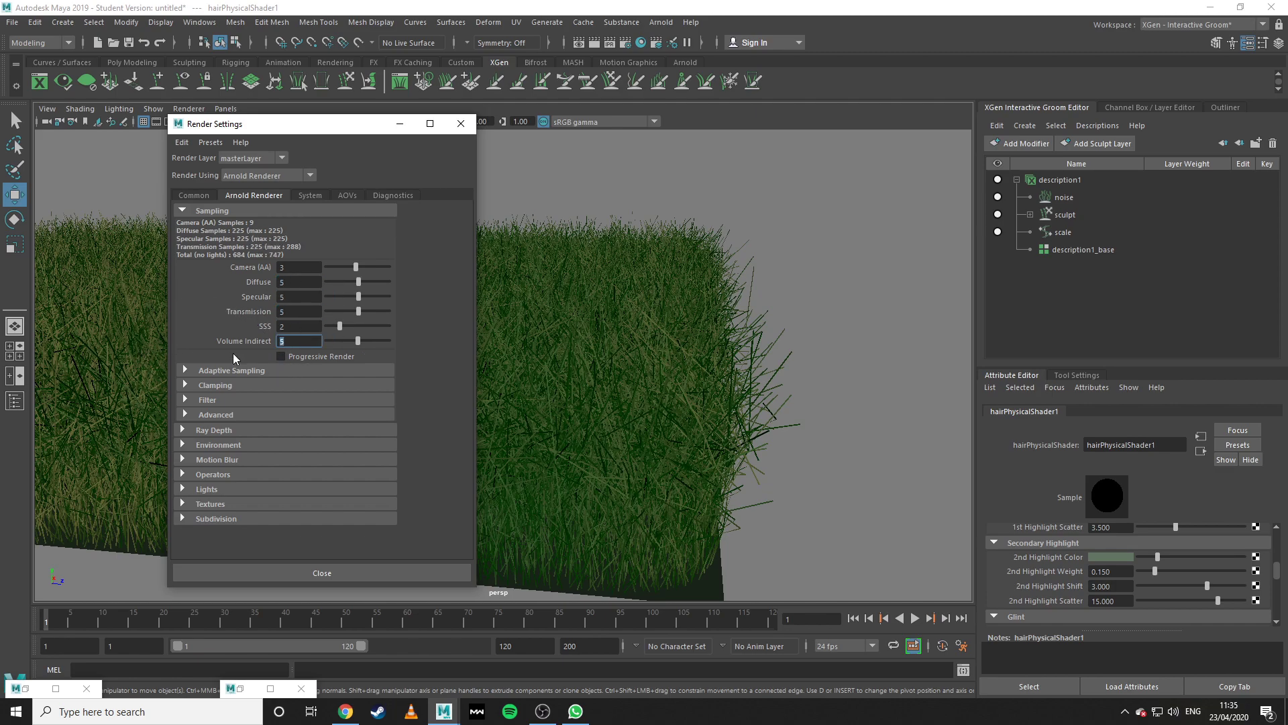
click(302, 267)
text(5)
key(Return)
Refit the Arnold RenderView to the screen, start the 1920 x 1080 render, and put the render and settings windows aside.
click(240, 688)
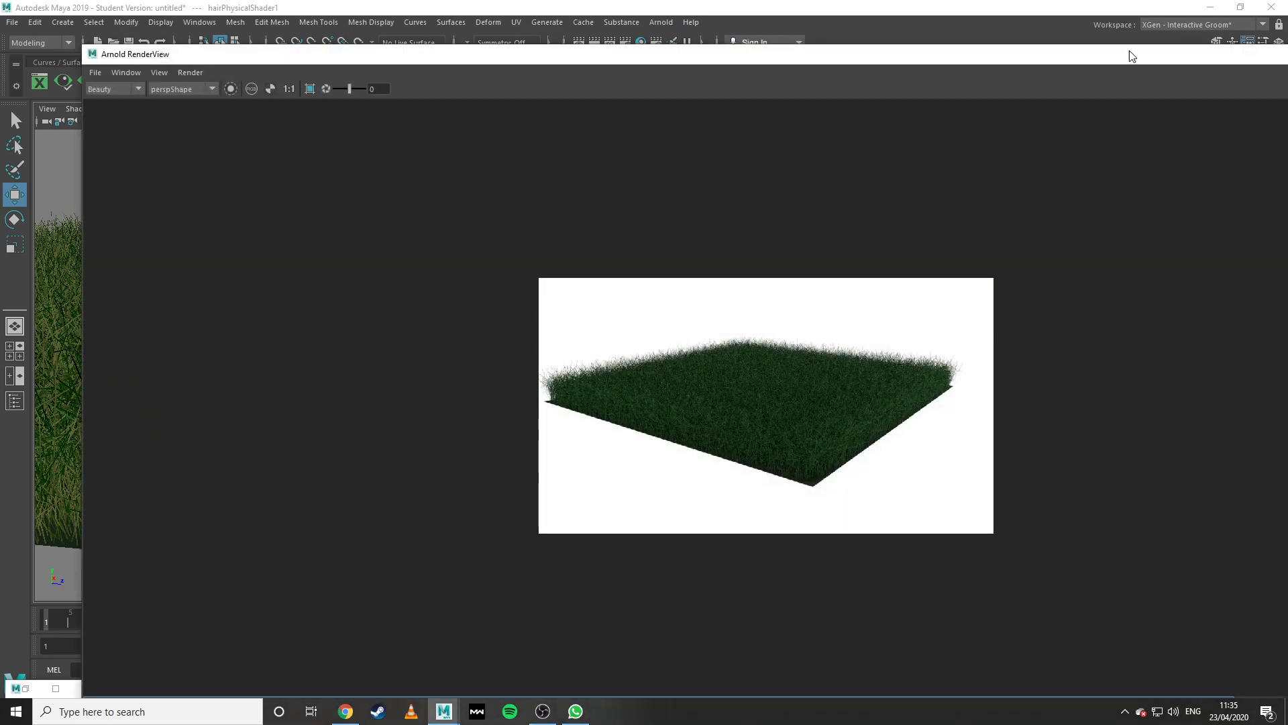
drag(141, 54, 372, 88)
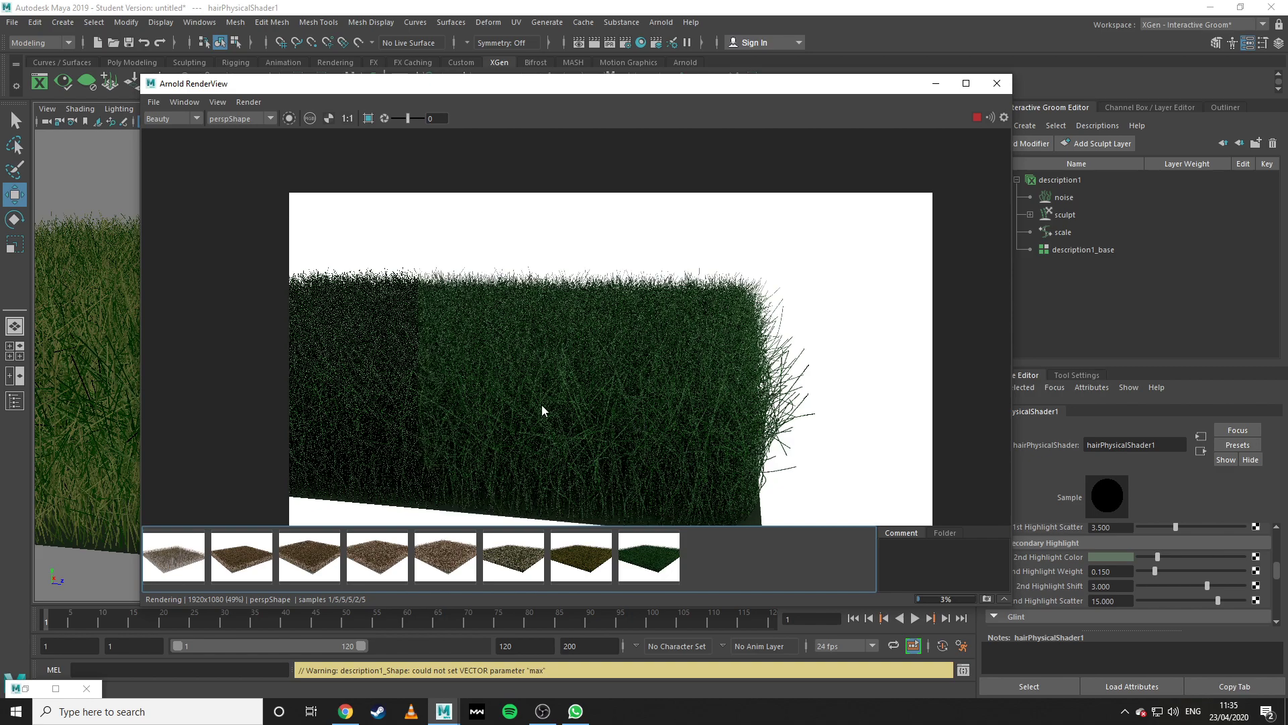
click(935, 84)
click(400, 124)
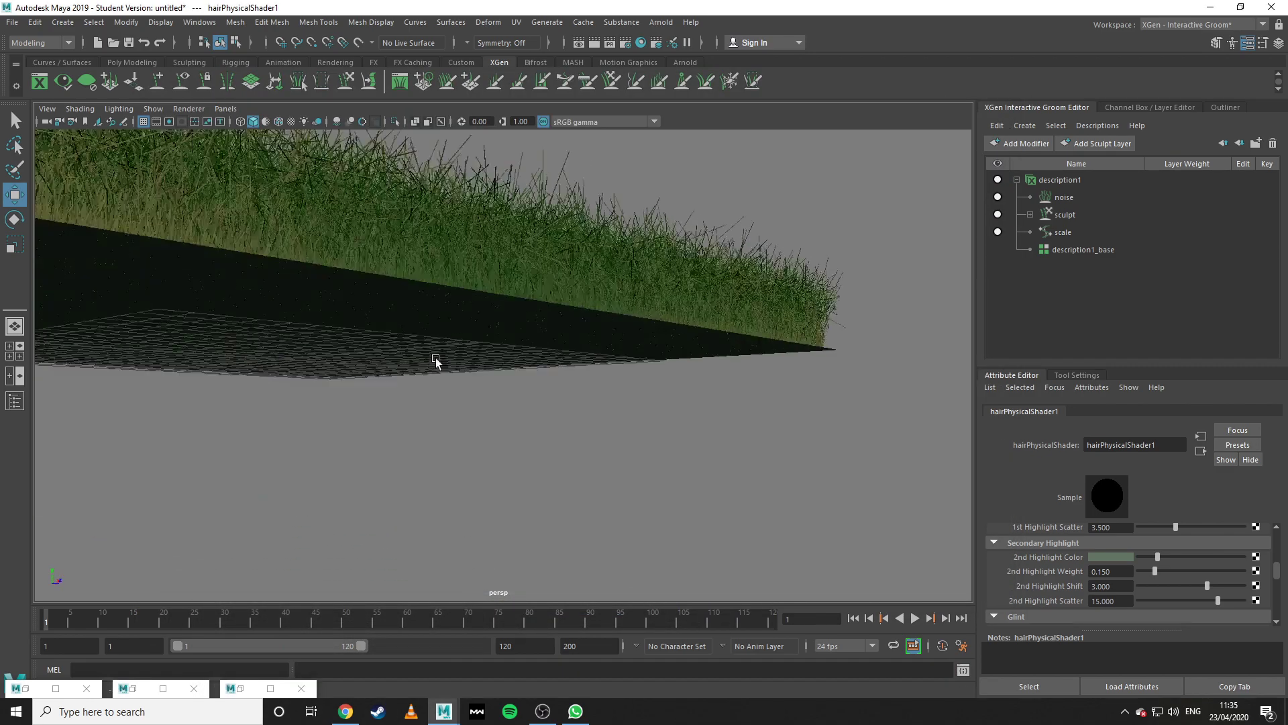
Frame the whole grass patch from a raised corner angle and inspect its updated high-quality render.
alt+drag(457, 367, 665, 387)
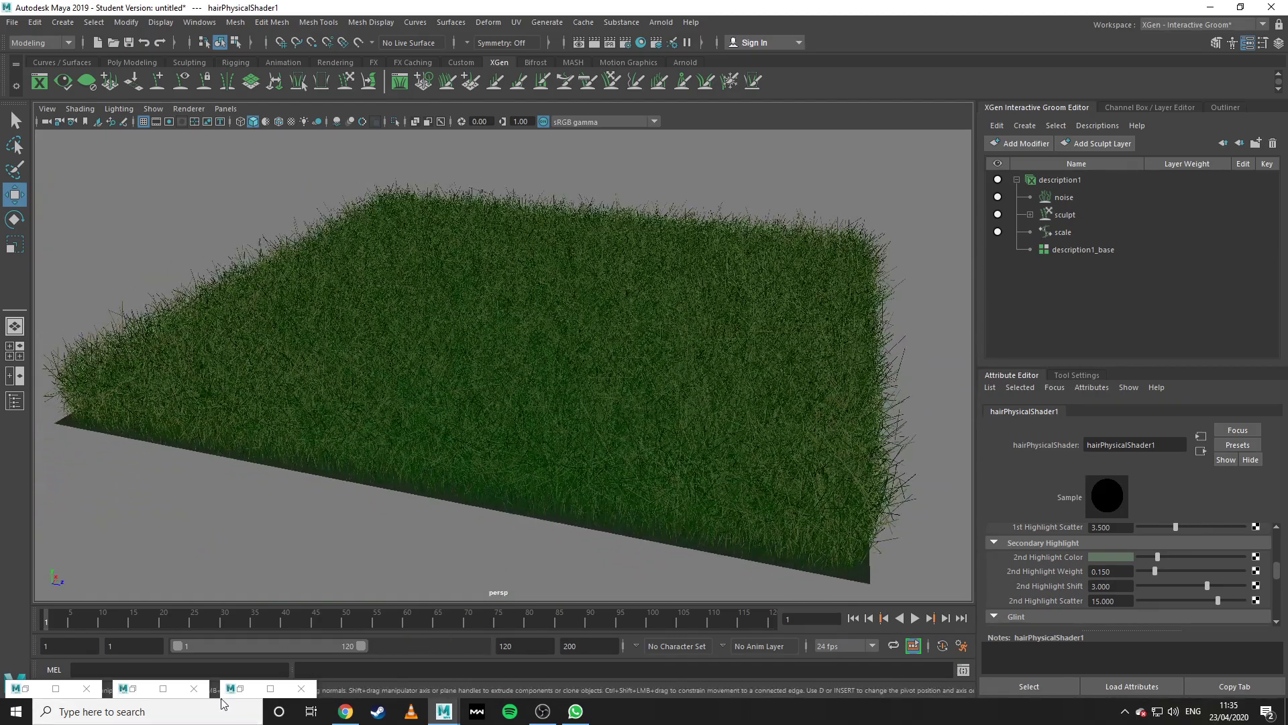
click(251, 692)
click(401, 123)
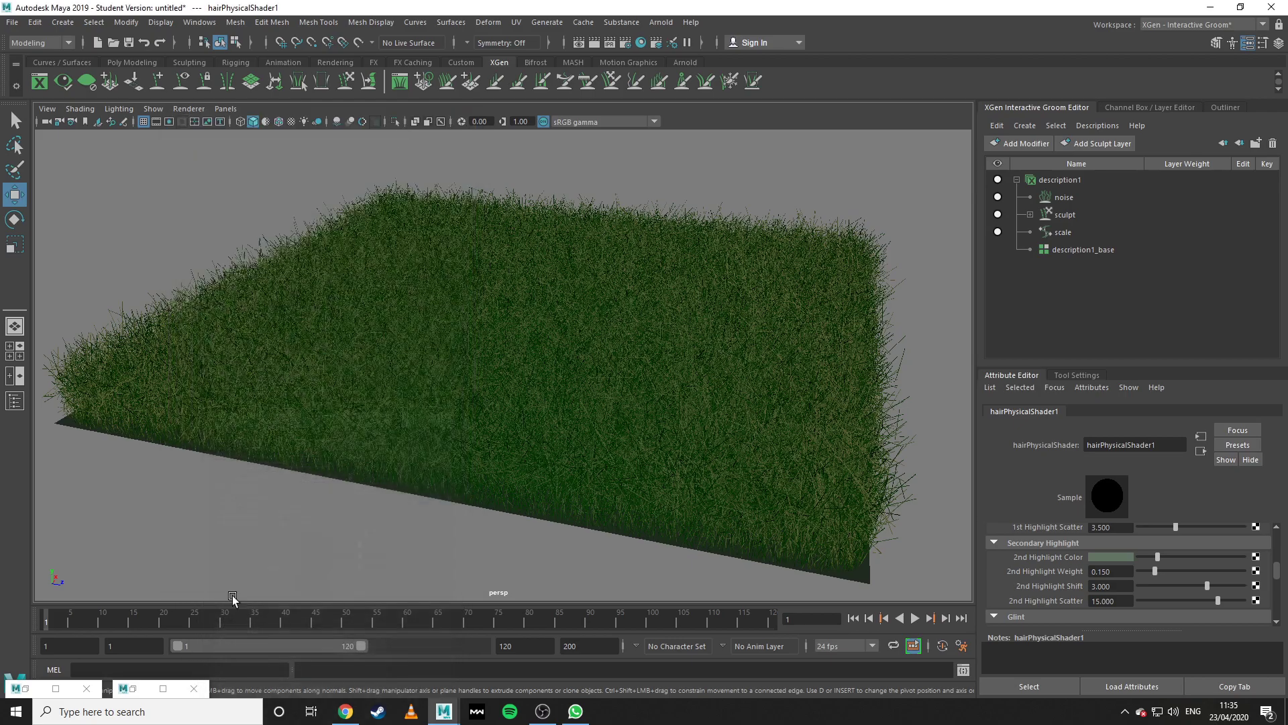
click(131, 689)
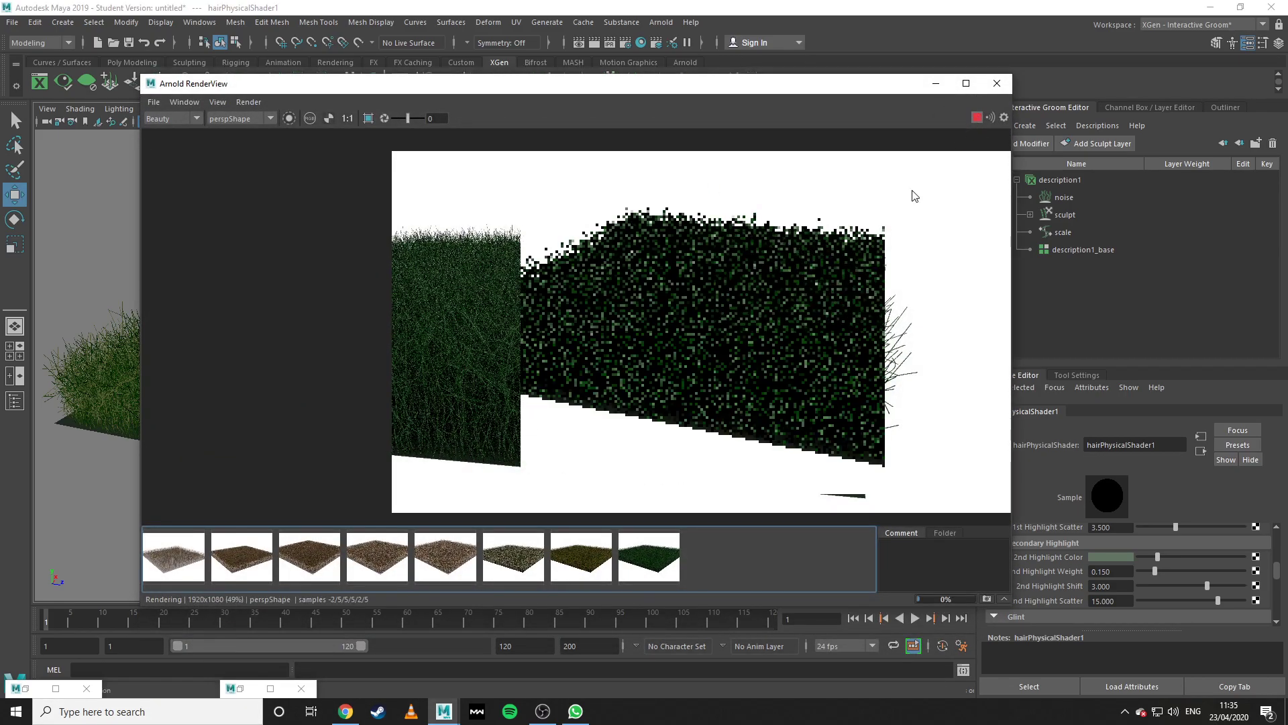
scroll(734, 345, down, 1)
middle_drag(741, 351, 631, 344)
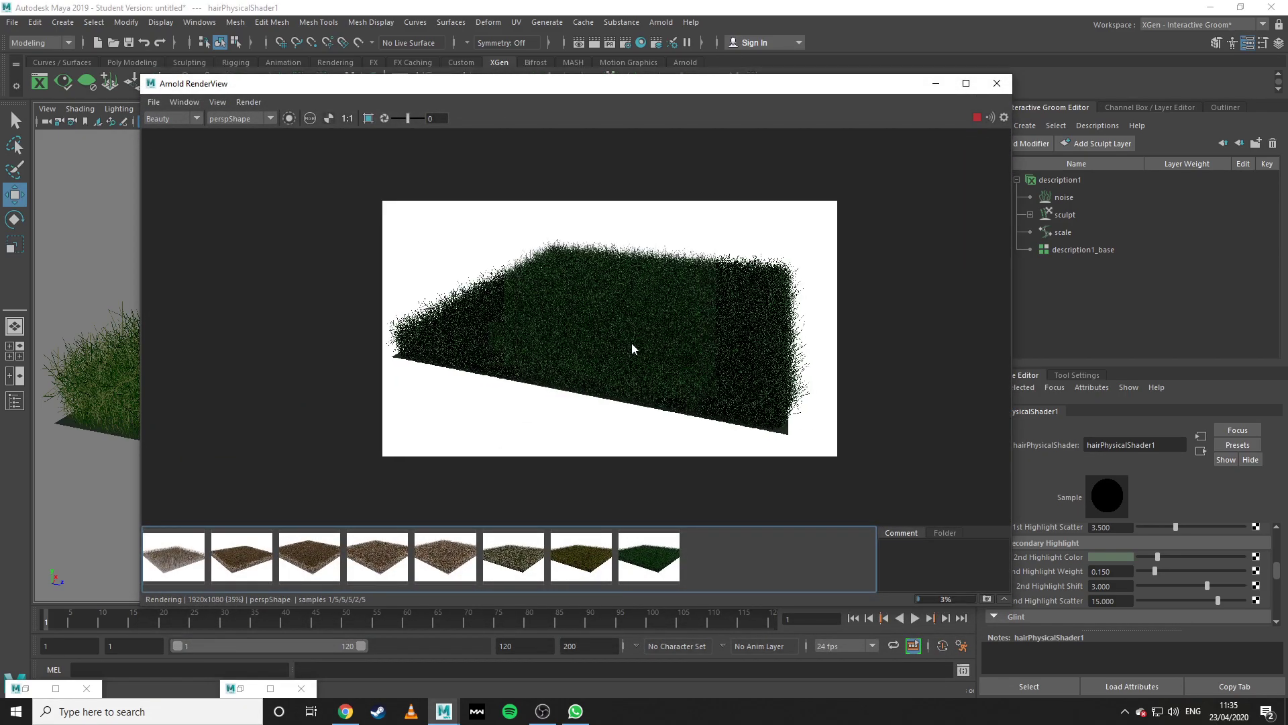
scroll(632, 345, up, 1)
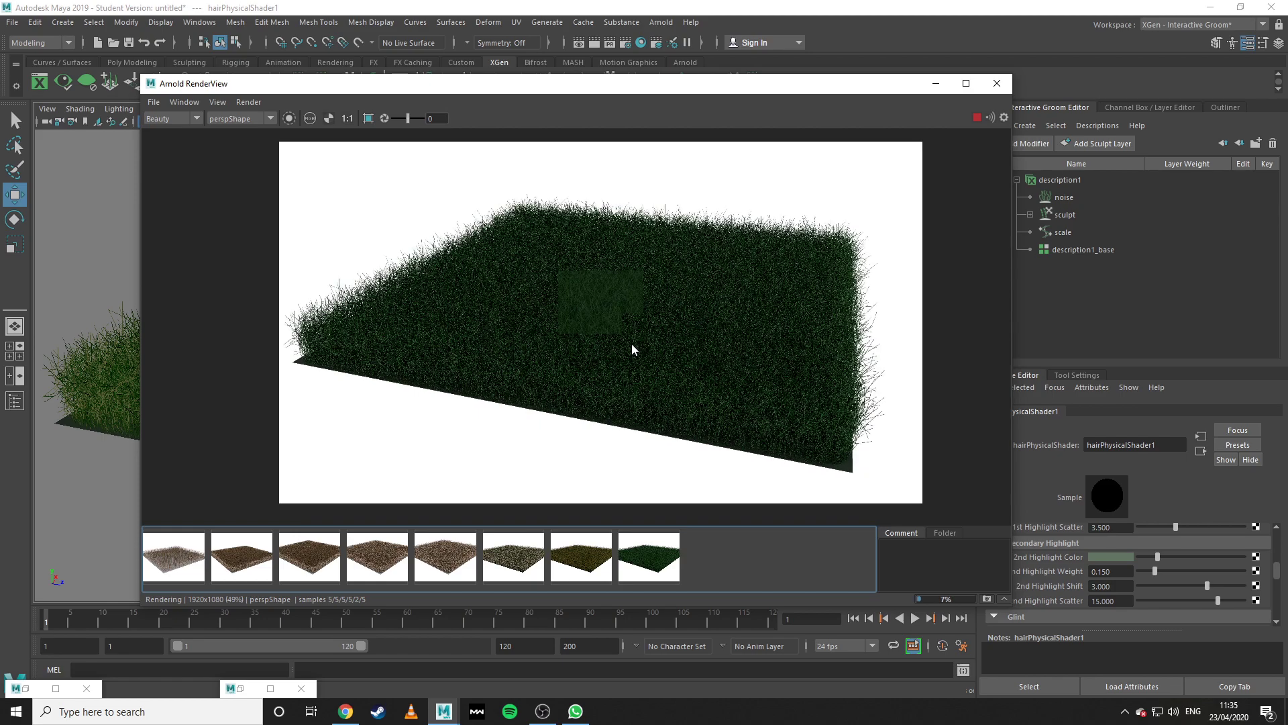
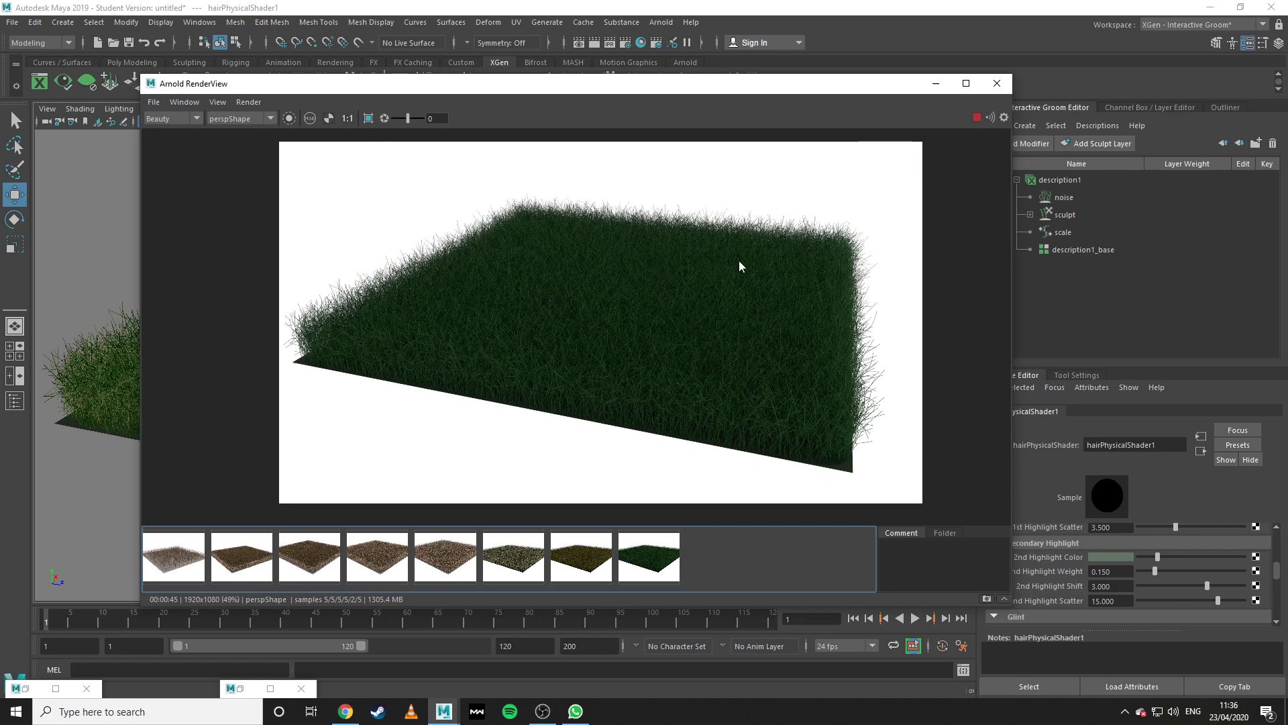
Reframe the perspective view to a low angle facing the long front edge of the grass patch.
alt+right_drag(692, 330, 641, 370)
alt+drag(641, 370, 666, 381)
alt+right_drag(666, 381, 777, 382)
mouse_move(736, 389)
alt+mouse_down()
mouse_move(682, 374)
mouse_move(733, 387)
alt+mouse_up()
alt+right_drag(734, 388, 698, 390)
alt+drag(697, 390, 798, 289)
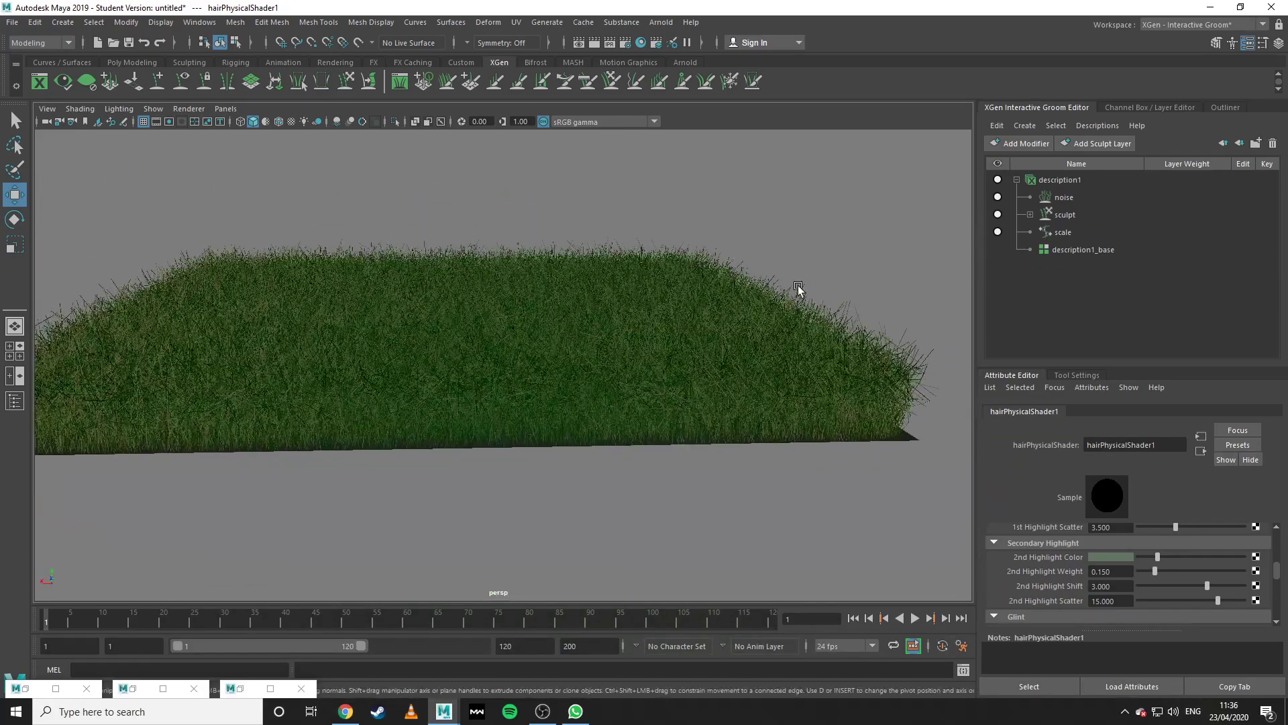
Select the Arnold sky dome light around the grass and map its Color with a File texture.
click(832, 258)
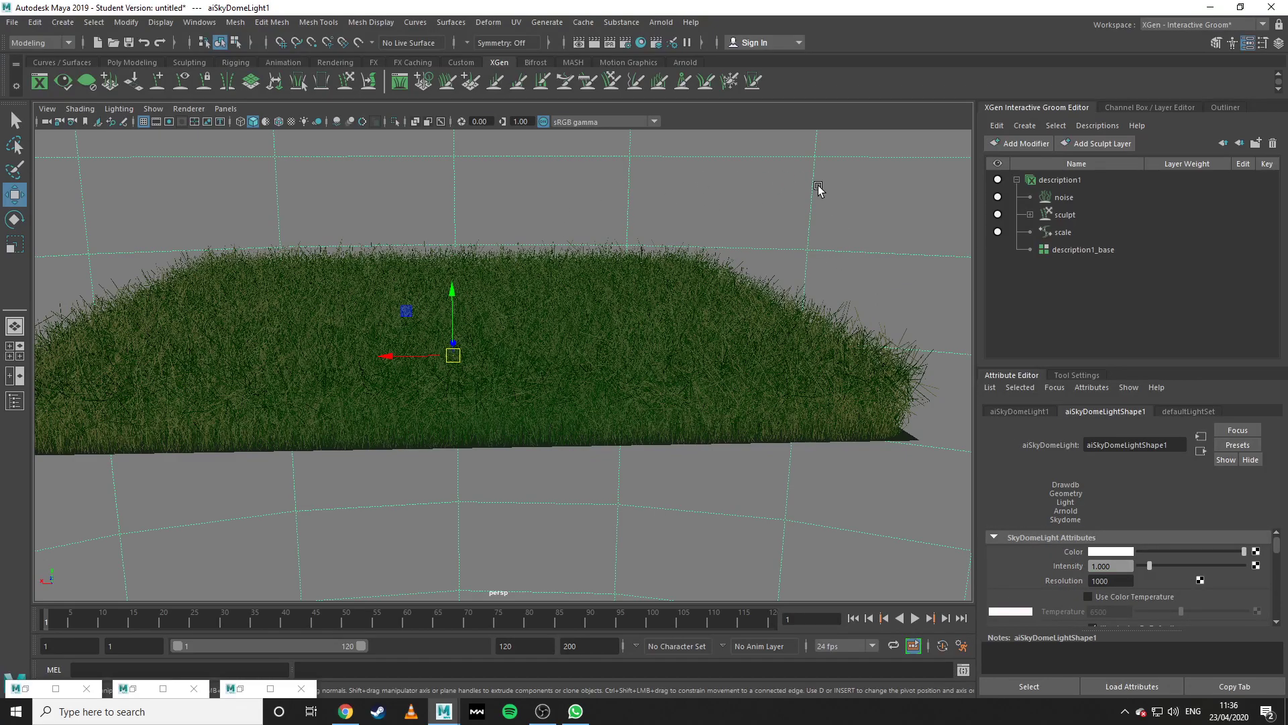
scroll(762, 271, down, 10)
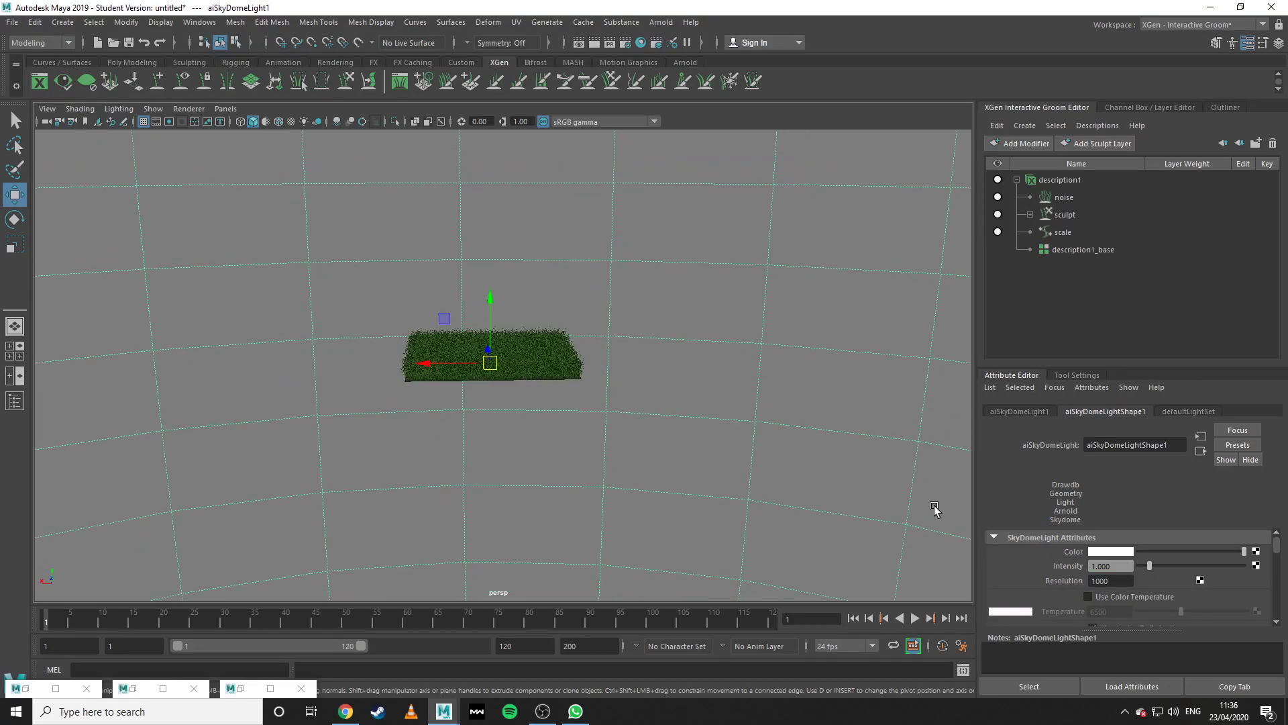
click(1255, 551)
click(549, 352)
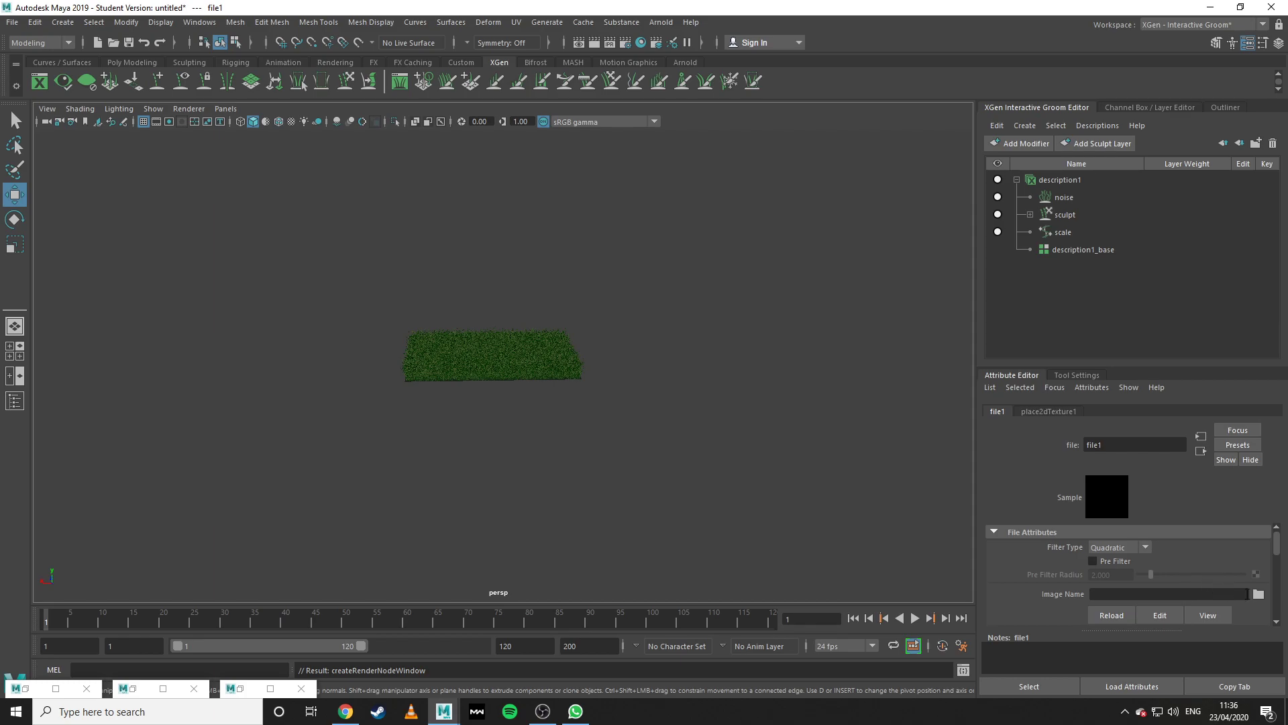
Browse for the file texture's image in the user's Downloads folder.
click(1259, 595)
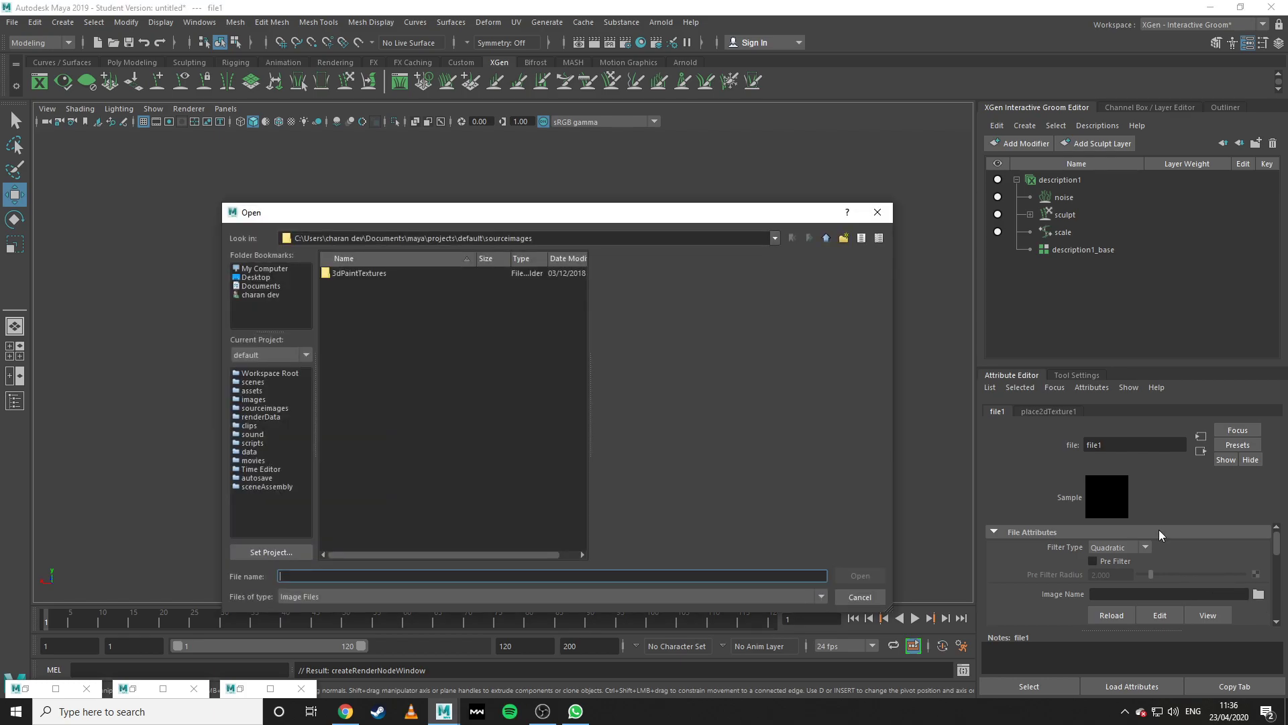
click(271, 269)
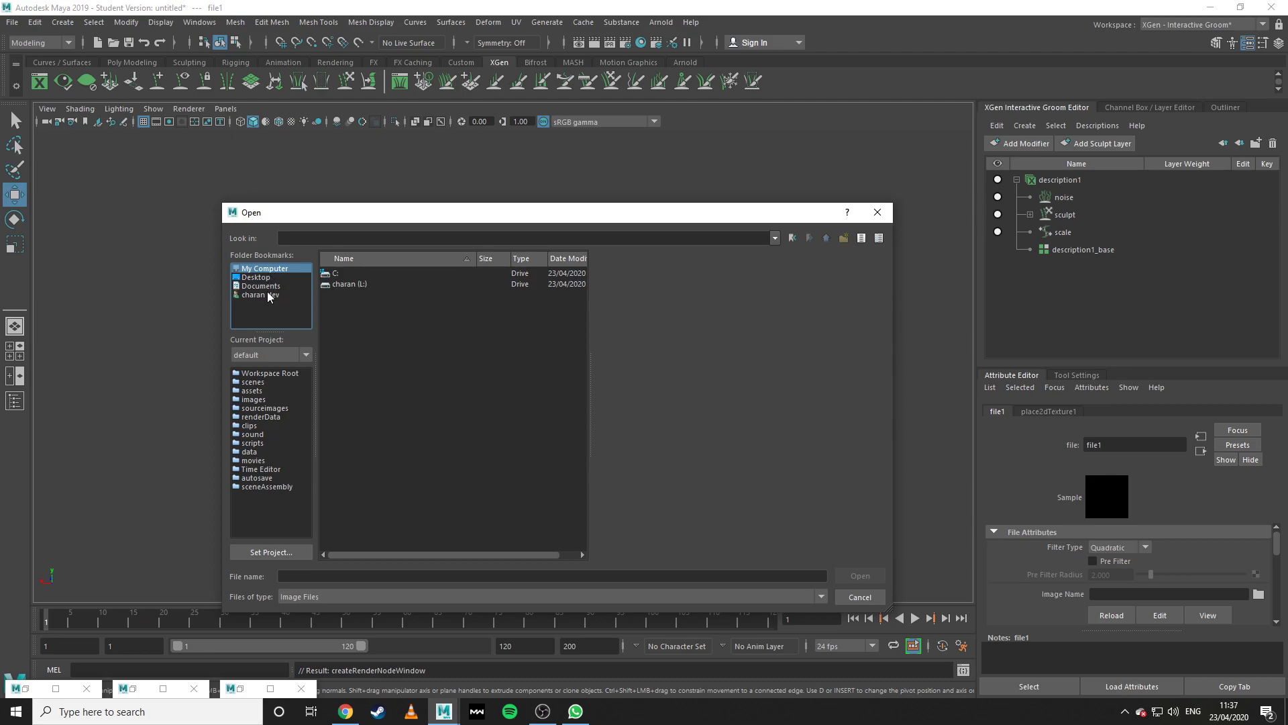
click(269, 296)
click(348, 403)
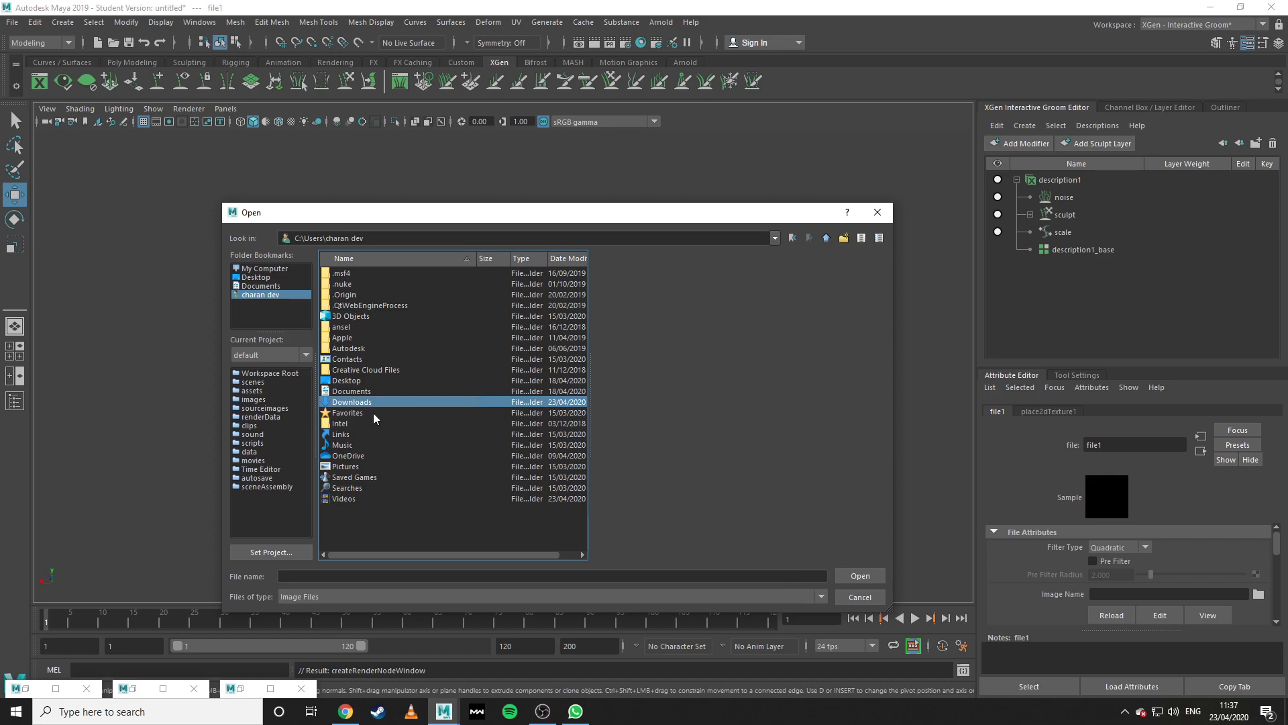
double_click(368, 403)
Preview the images in the folder and load rooitou_park.jpg as the sky dome's texture.
click(346, 315)
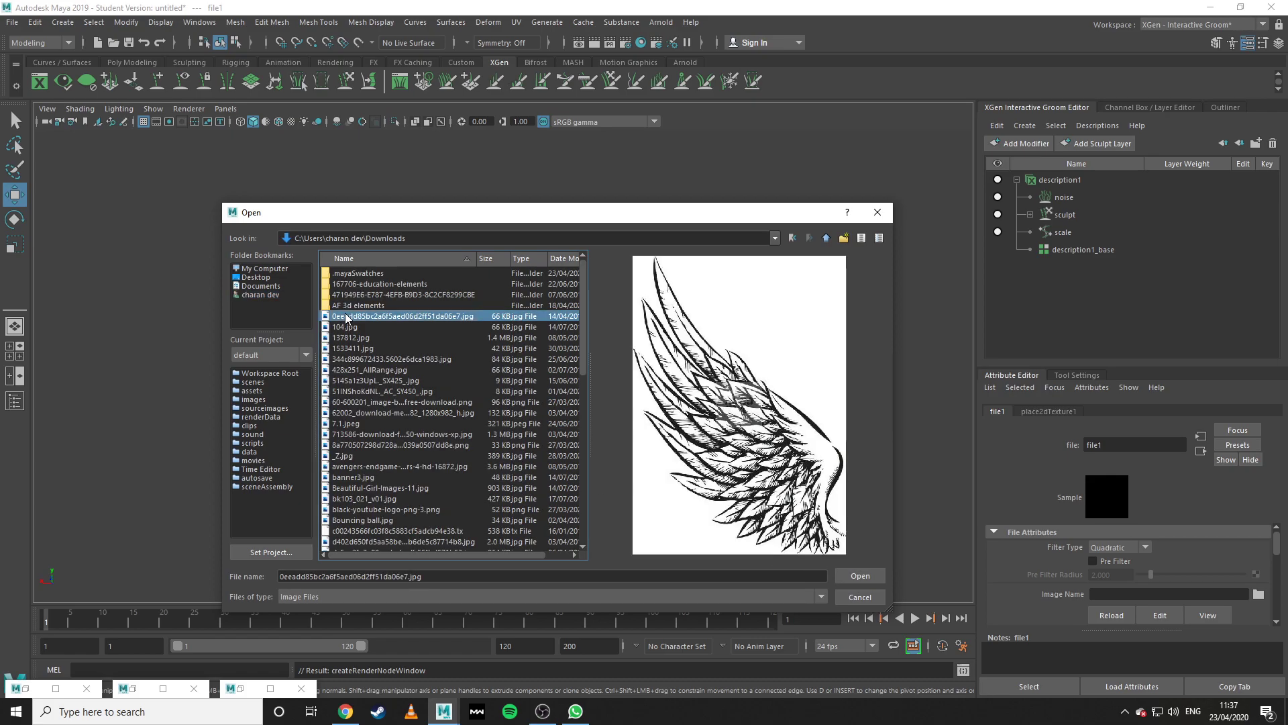
key(Down)
key(Down)
key(Down)
key(Down)
key(Down)
key(Down)
key(Down)
key(Down)
key(Down)
key(Down)
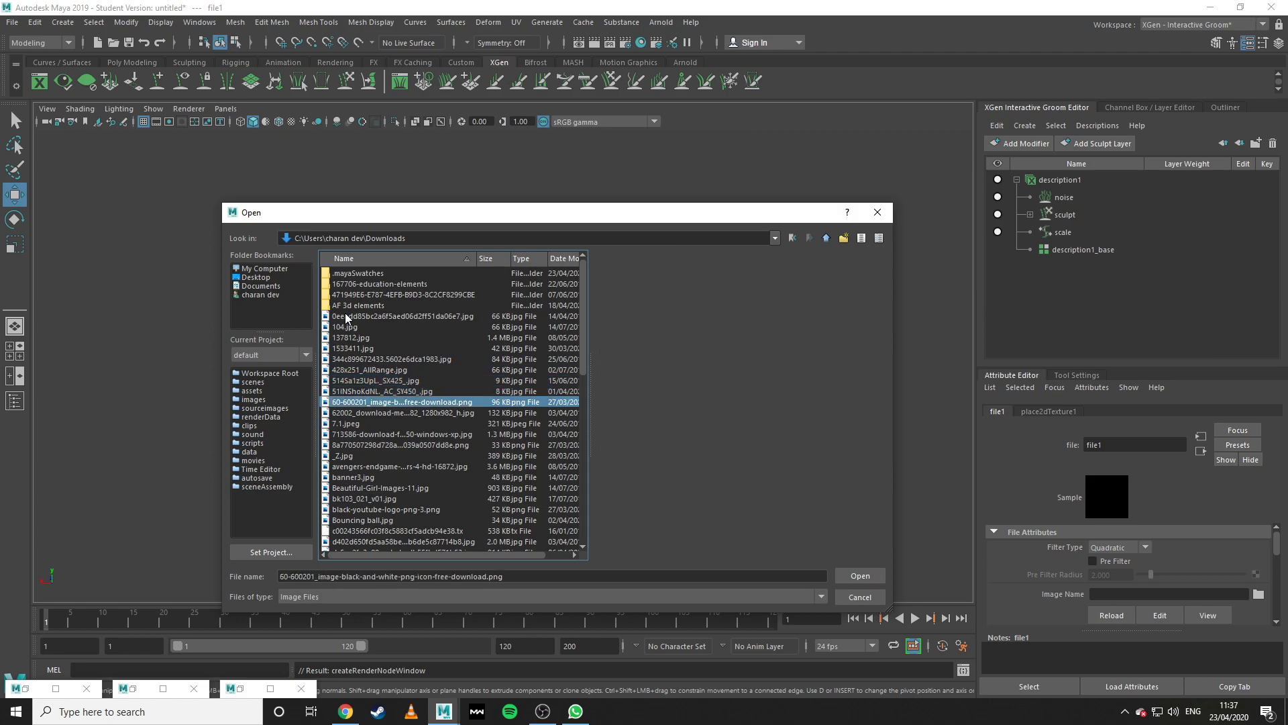
key(Down)
key(Down)
key(Down)
key(Down)
key(Down)
key(Down)
key(Down)
key(Down)
key(Down)
key(Down)
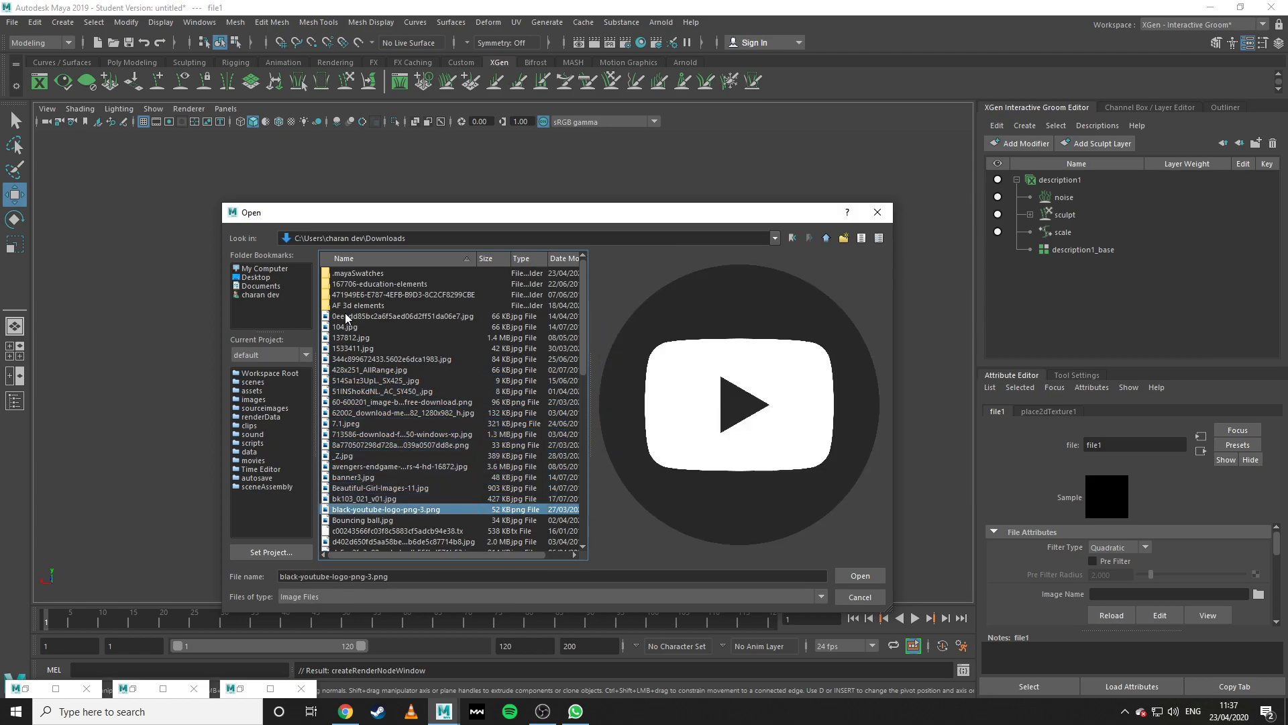
key(Down)
key(Down)
key(Down)
key(Down)
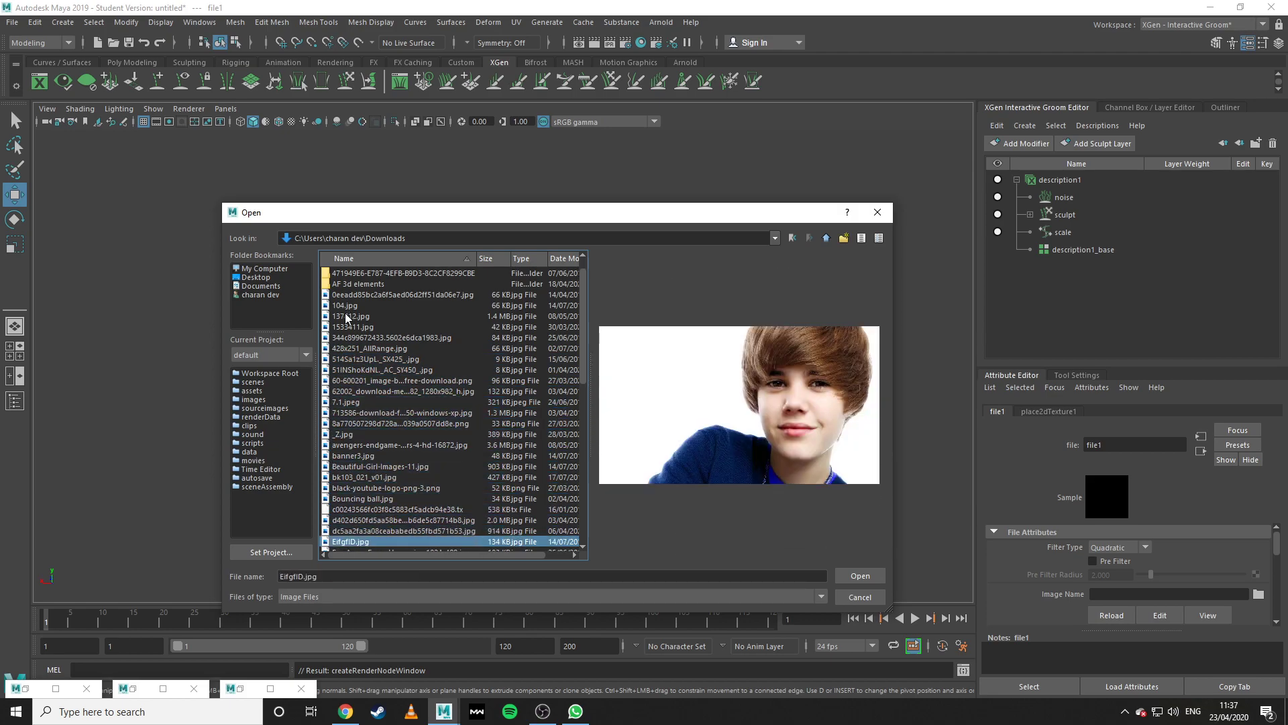
key(Down)
key(Down)
key(Down)
key(Down)
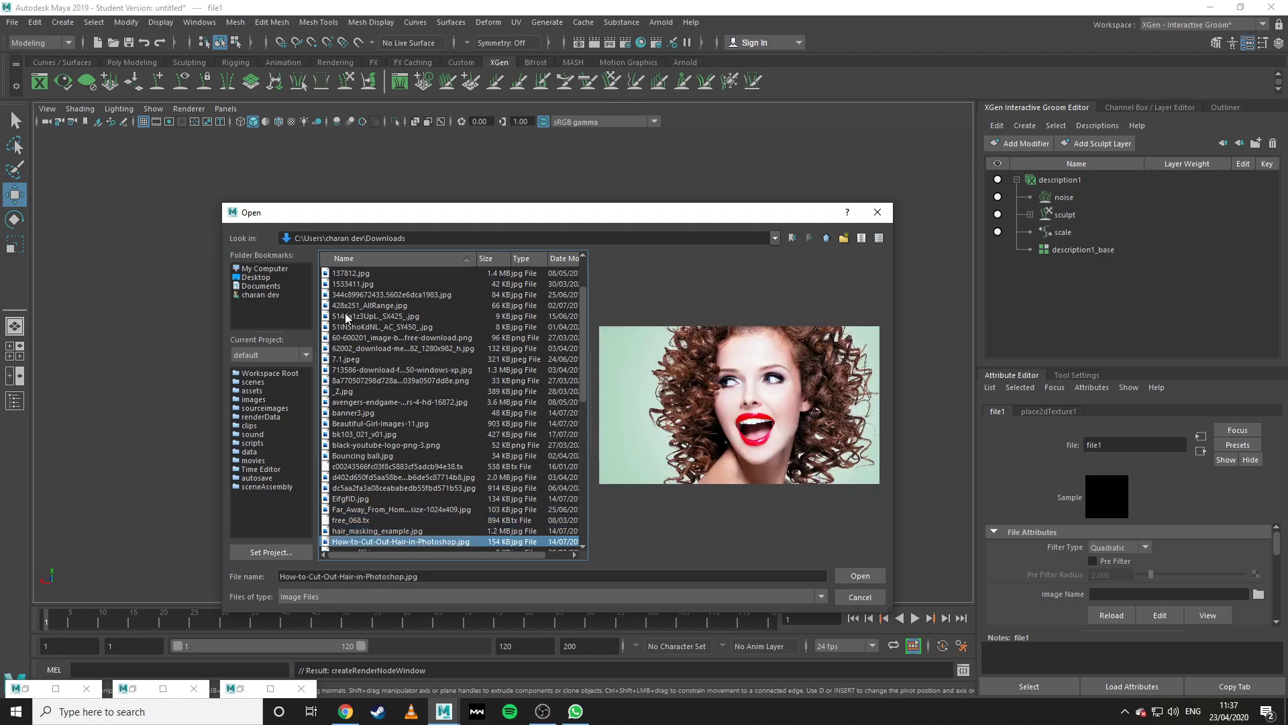
key(Down)
key(Down)
key(Down)
key(Down)
key(Down)
key(Down)
key(Down)
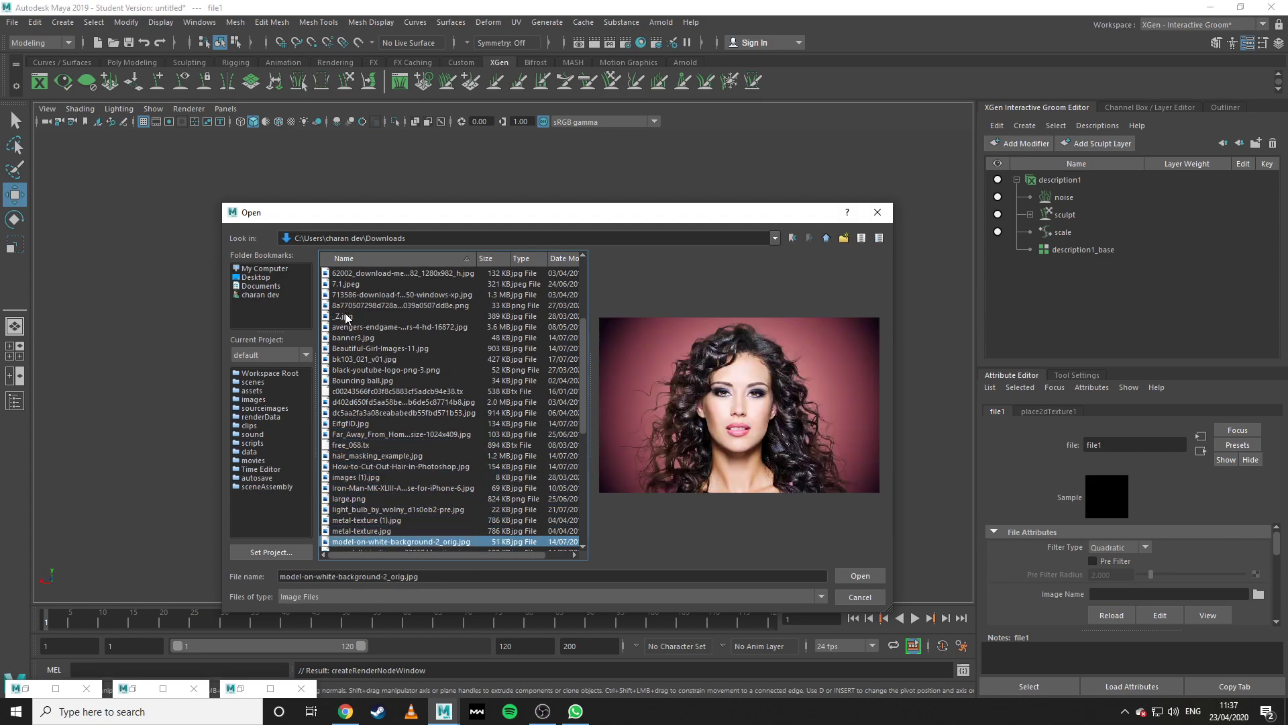
key(Down)
key(Down)
key(Down)
key(Down)
key(Down)
key(Down)
key(Down)
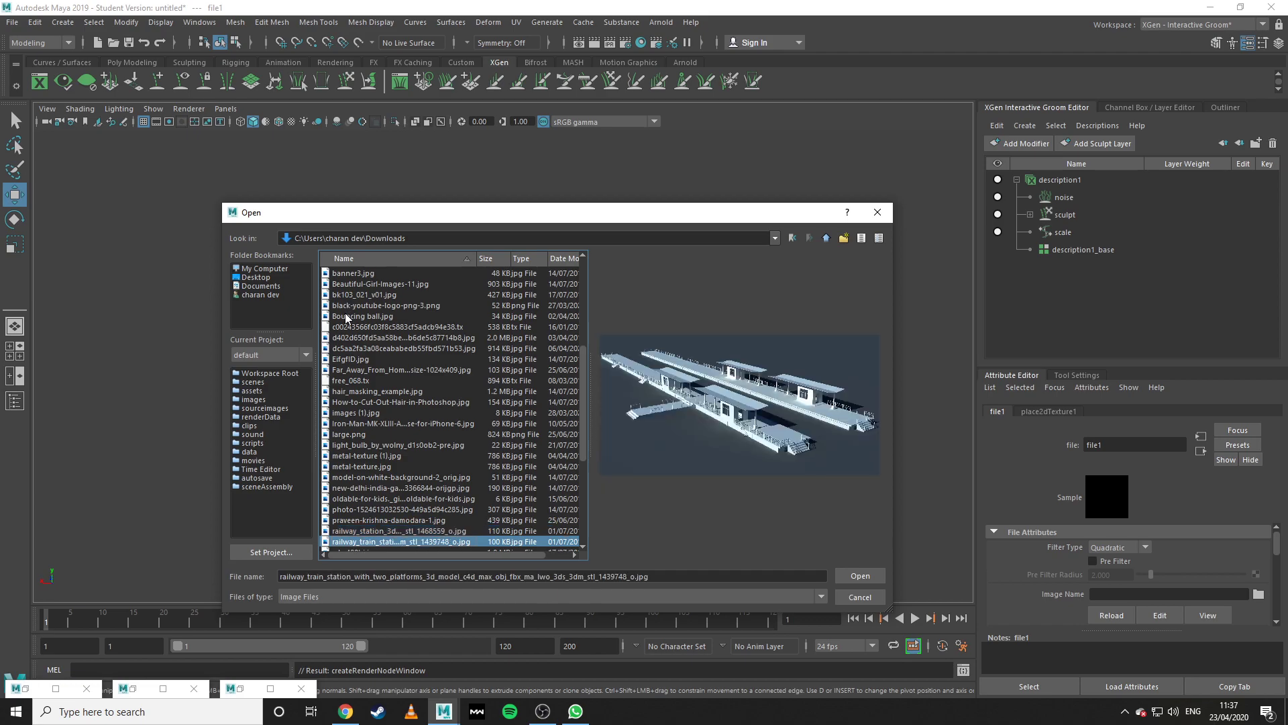
key(Down)
key(Up)
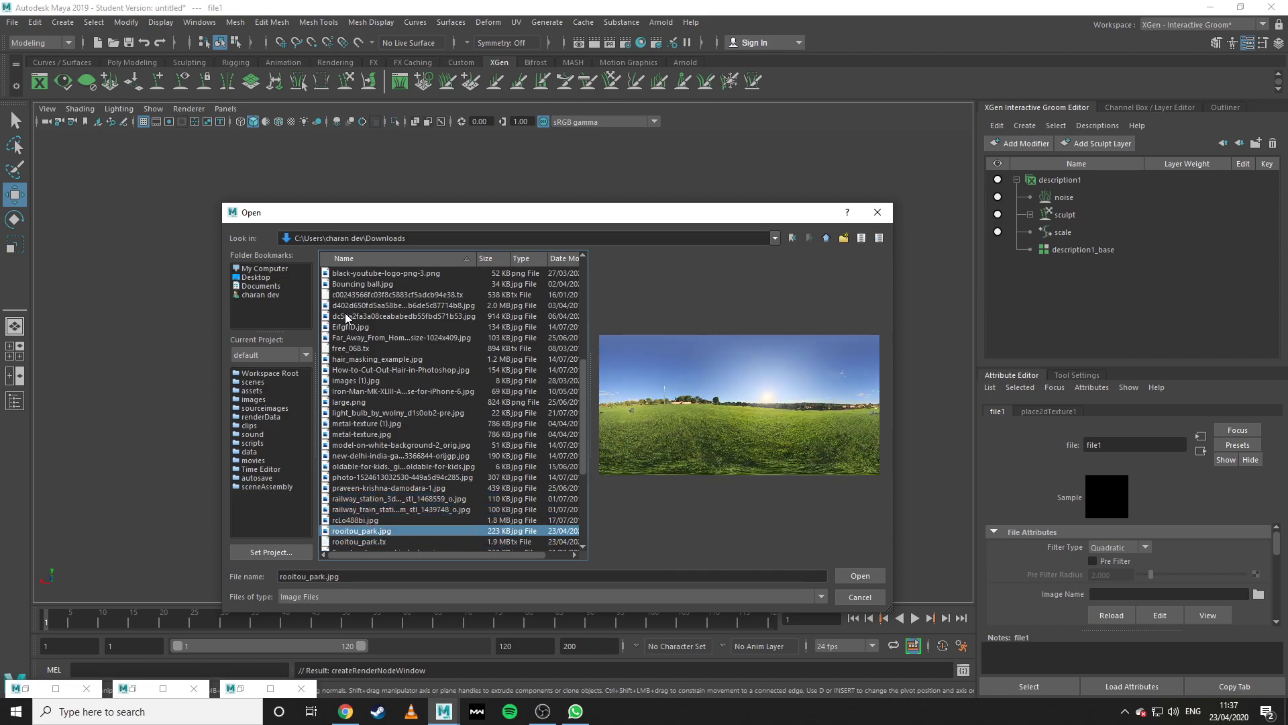
key(Down)
key(Up)
click(860, 575)
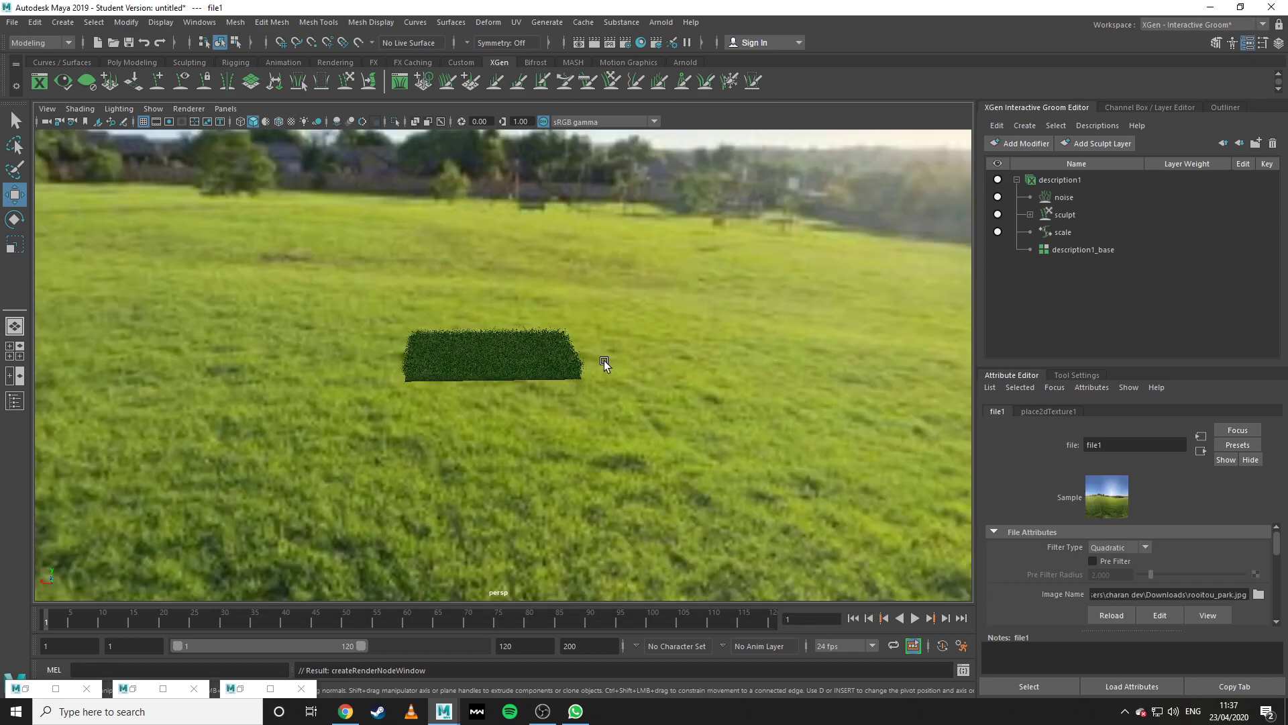
Frame the whole grass patch from a raised corner angle against the park backdrop.
scroll(535, 381, up, 3)
alt+drag(535, 381, 460, 394)
click(270, 688)
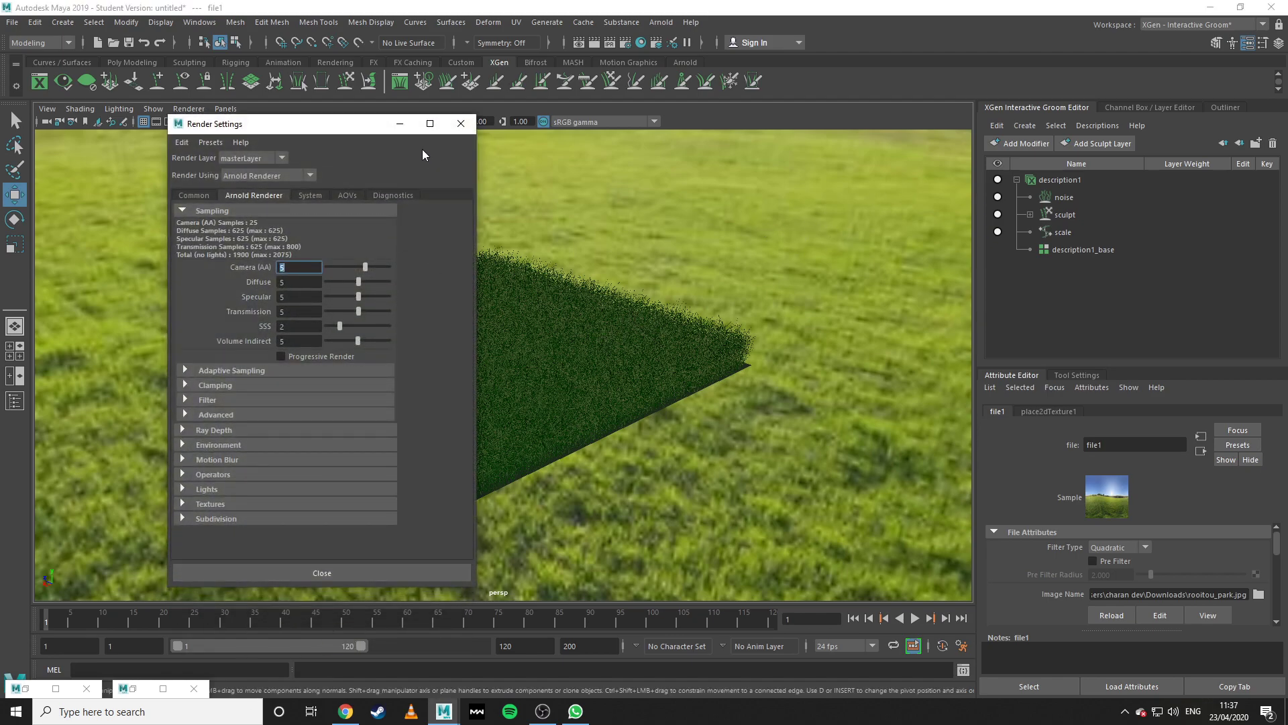
click(399, 124)
click(136, 692)
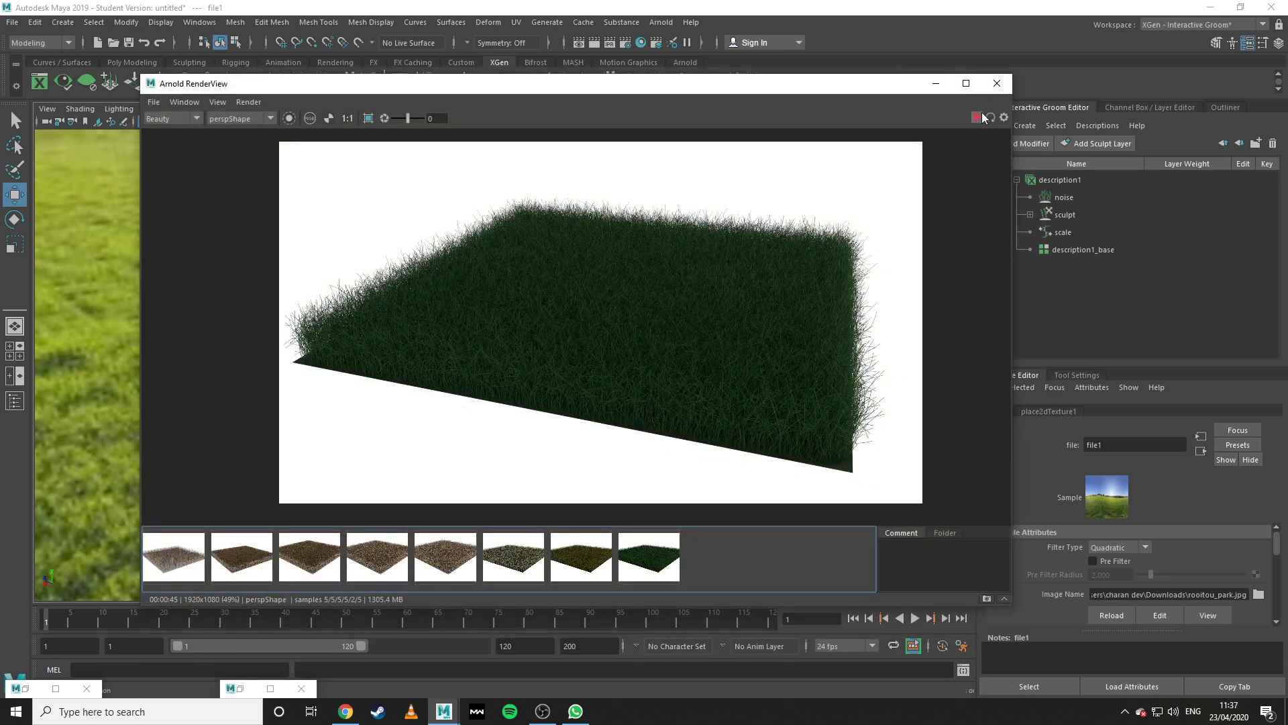
click(935, 85)
alt+drag(711, 315, 556, 349)
alt+middle_drag(557, 349, 569, 334)
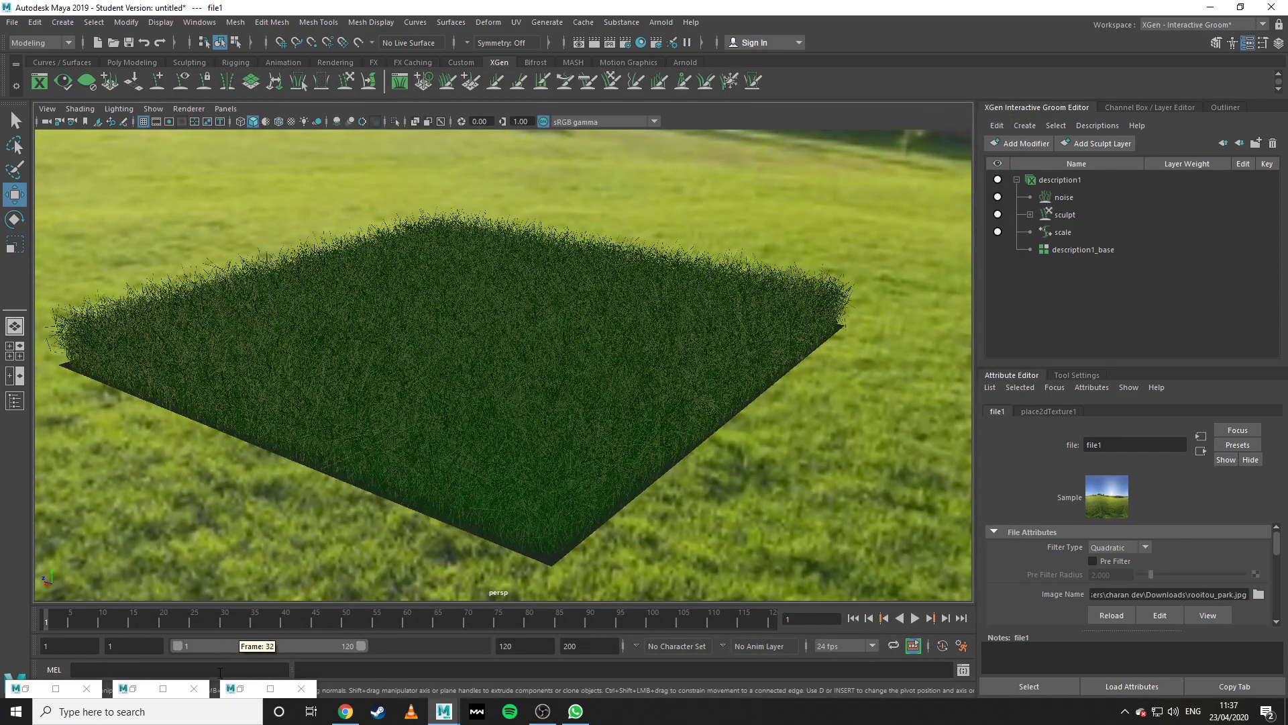
Render the grass against the park backdrop in the Arnold RenderView, inspect it and put the window aside.
click(131, 691)
click(977, 117)
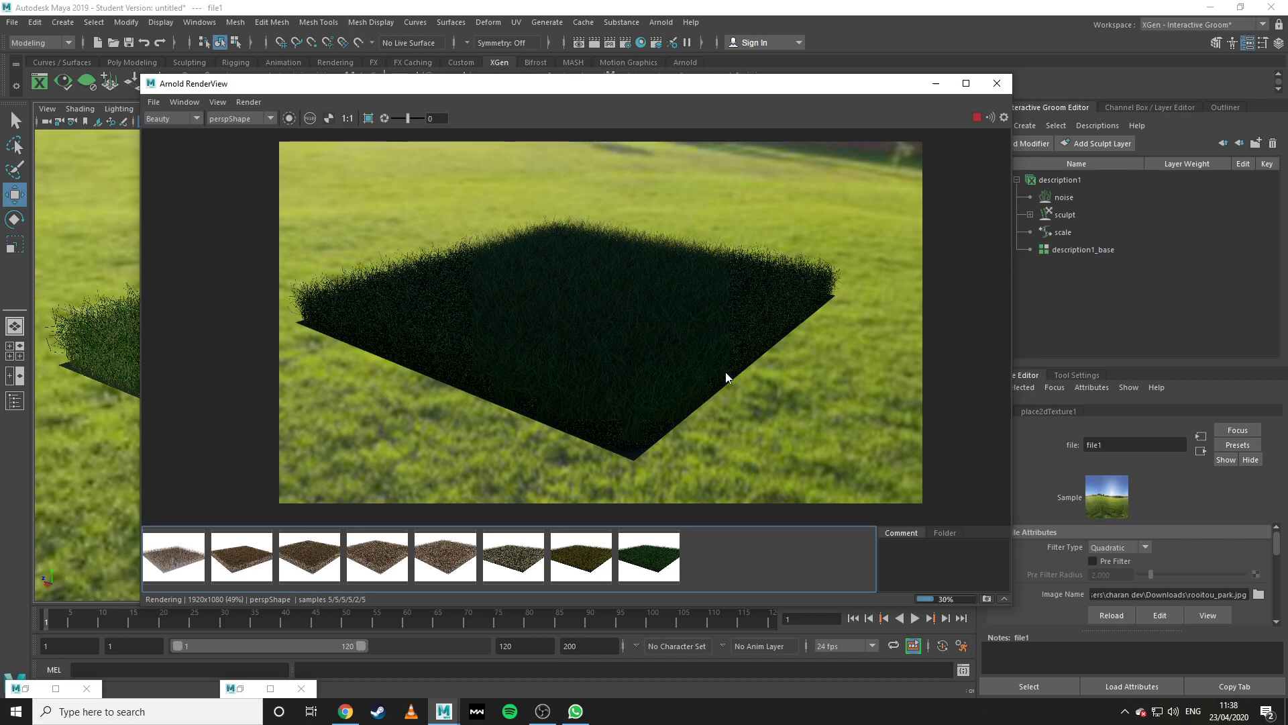
click(934, 85)
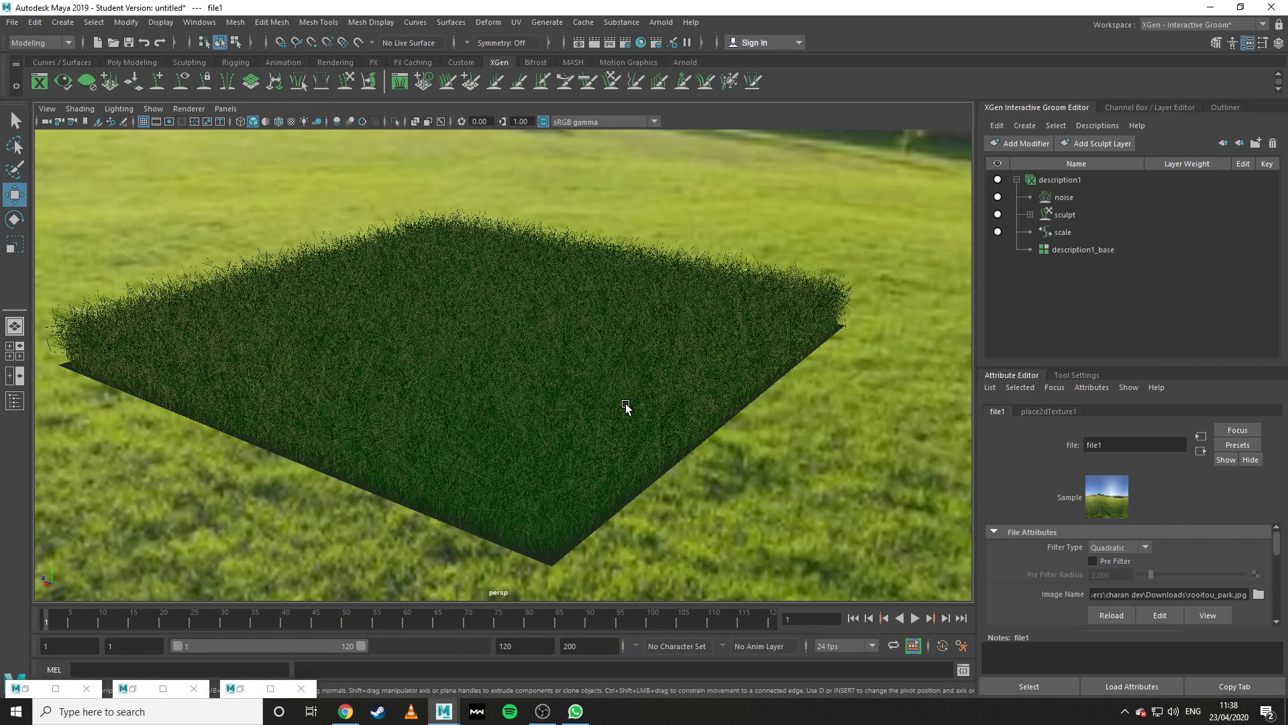
click(133, 688)
click(935, 83)
Select hairPhysicalShader1 in the Hypershade and set its Root Color to a yellow-green sampled from the park backdrop.
click(20, 689)
click(140, 156)
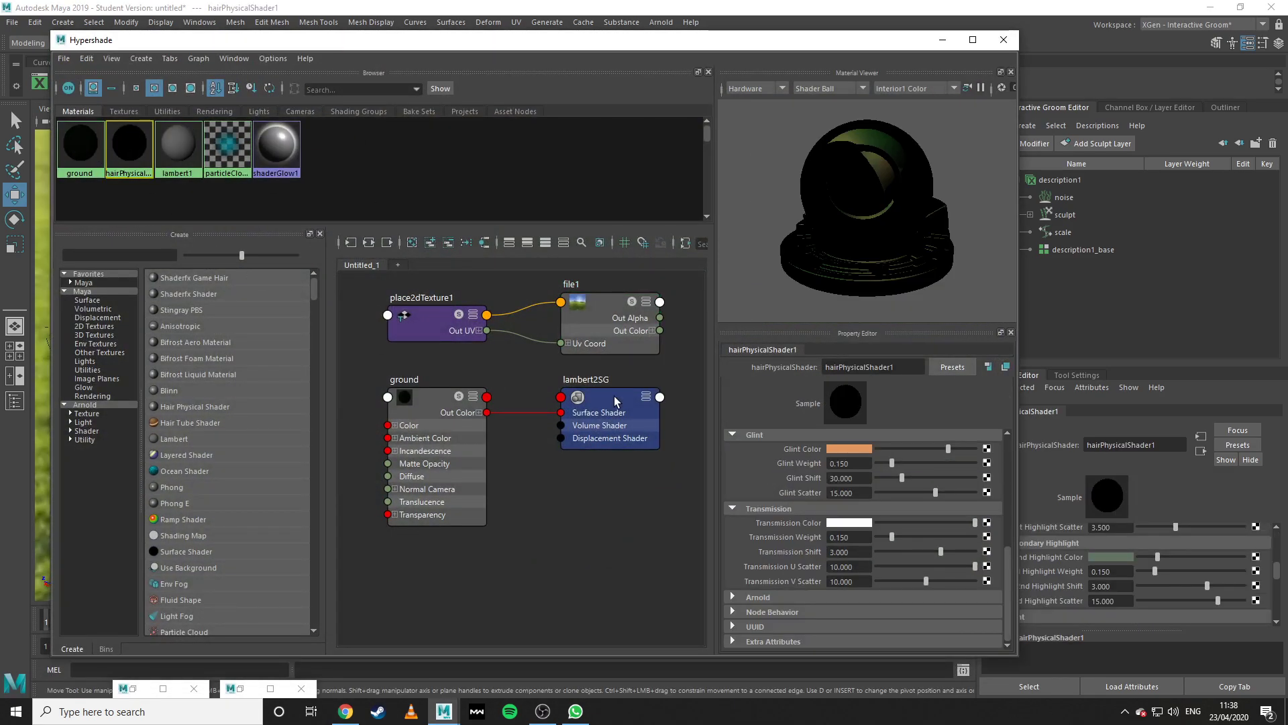
scroll(851, 490, up, 1)
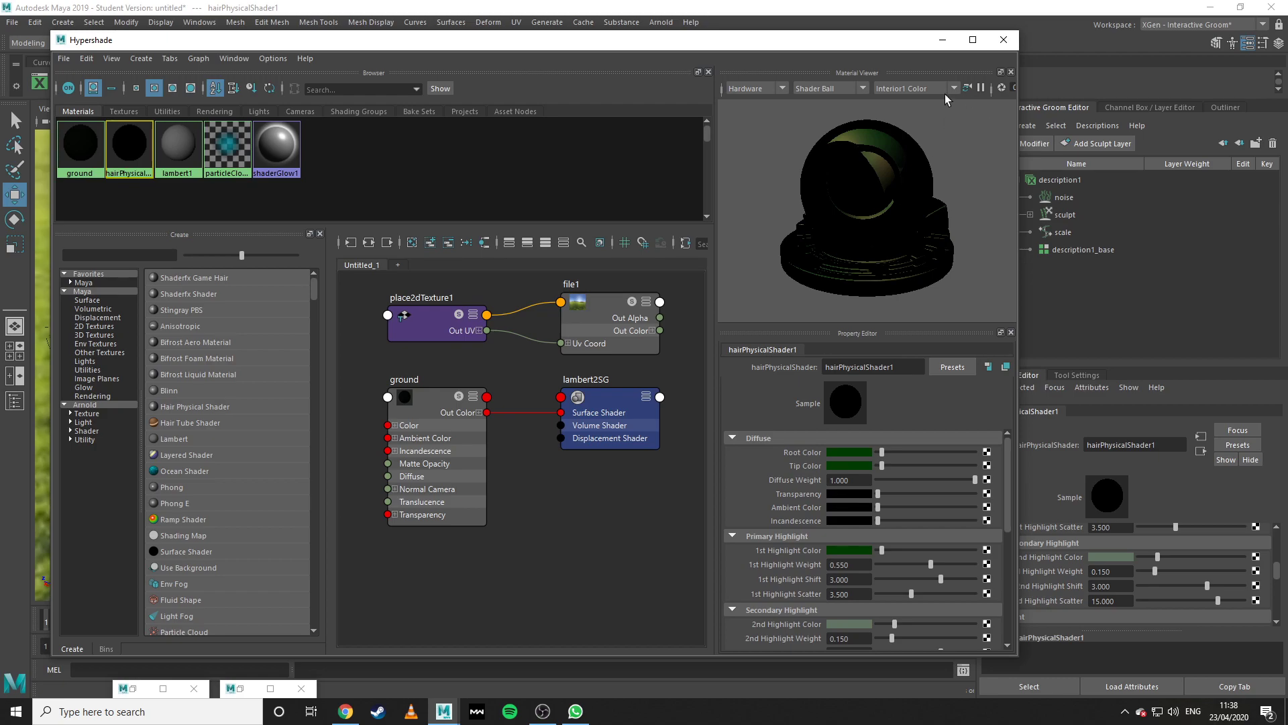
click(943, 40)
scroll(1112, 578, up, 5)
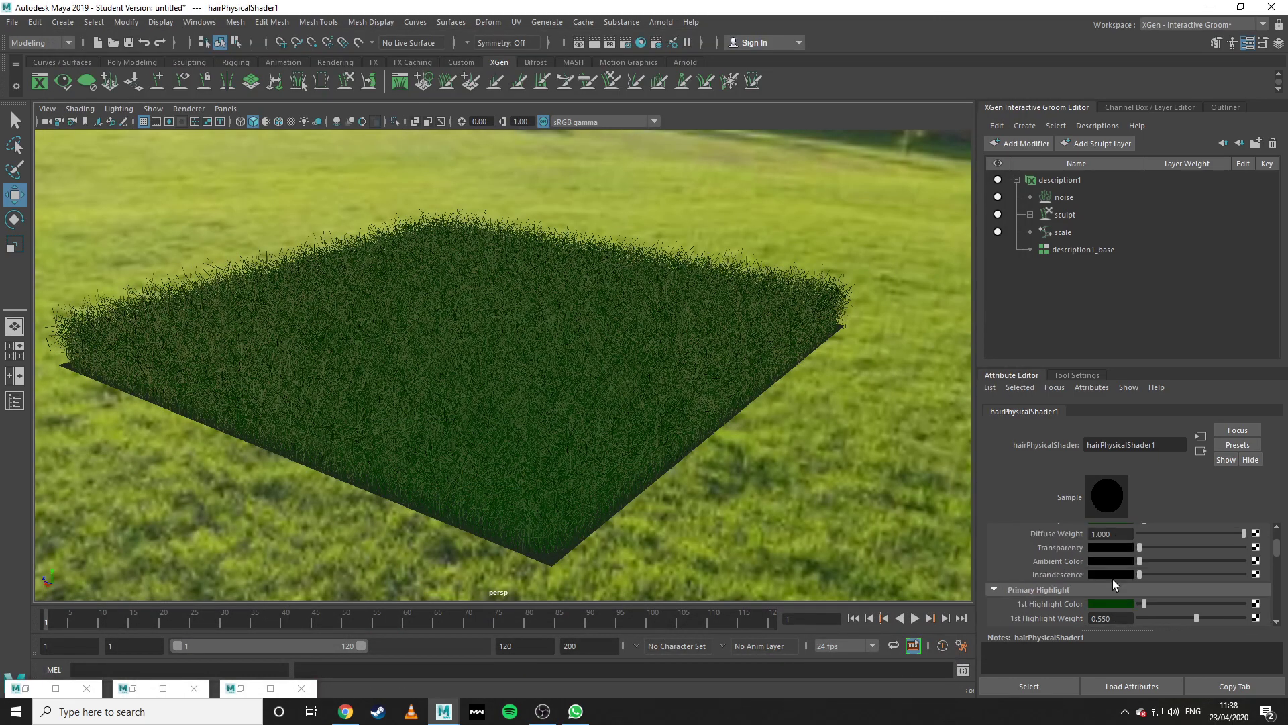
click(1109, 545)
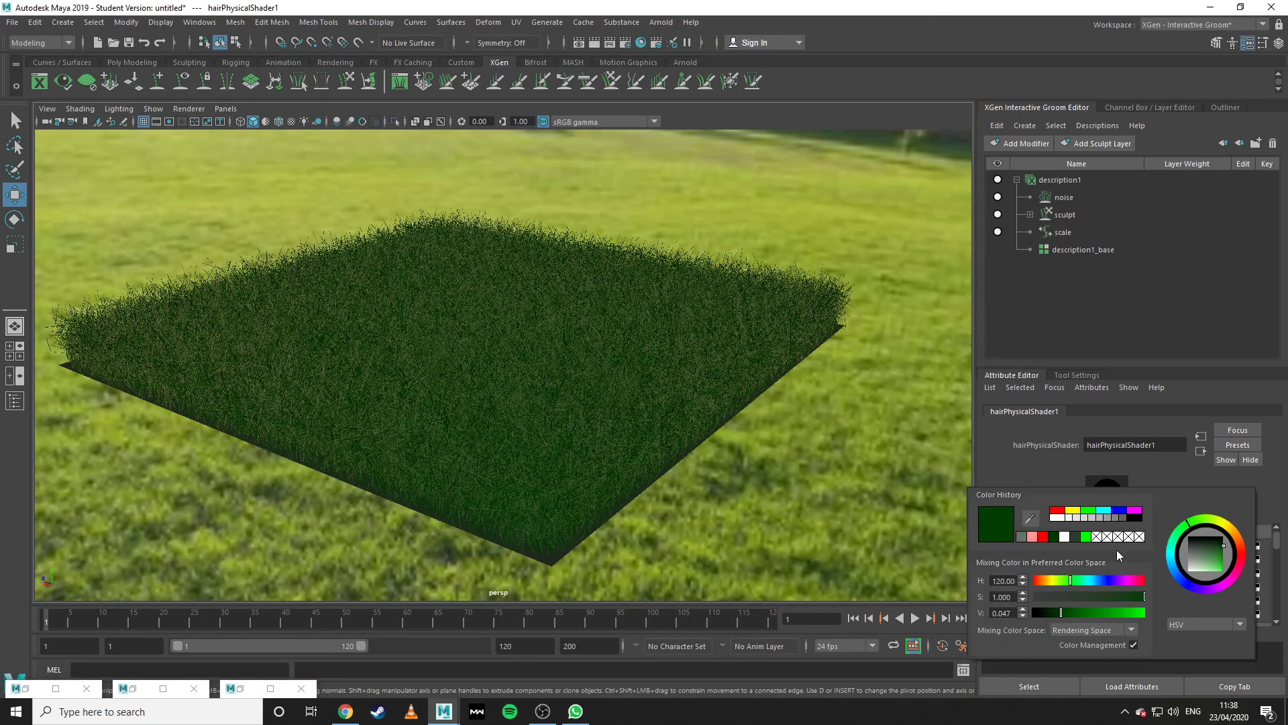
click(1031, 519)
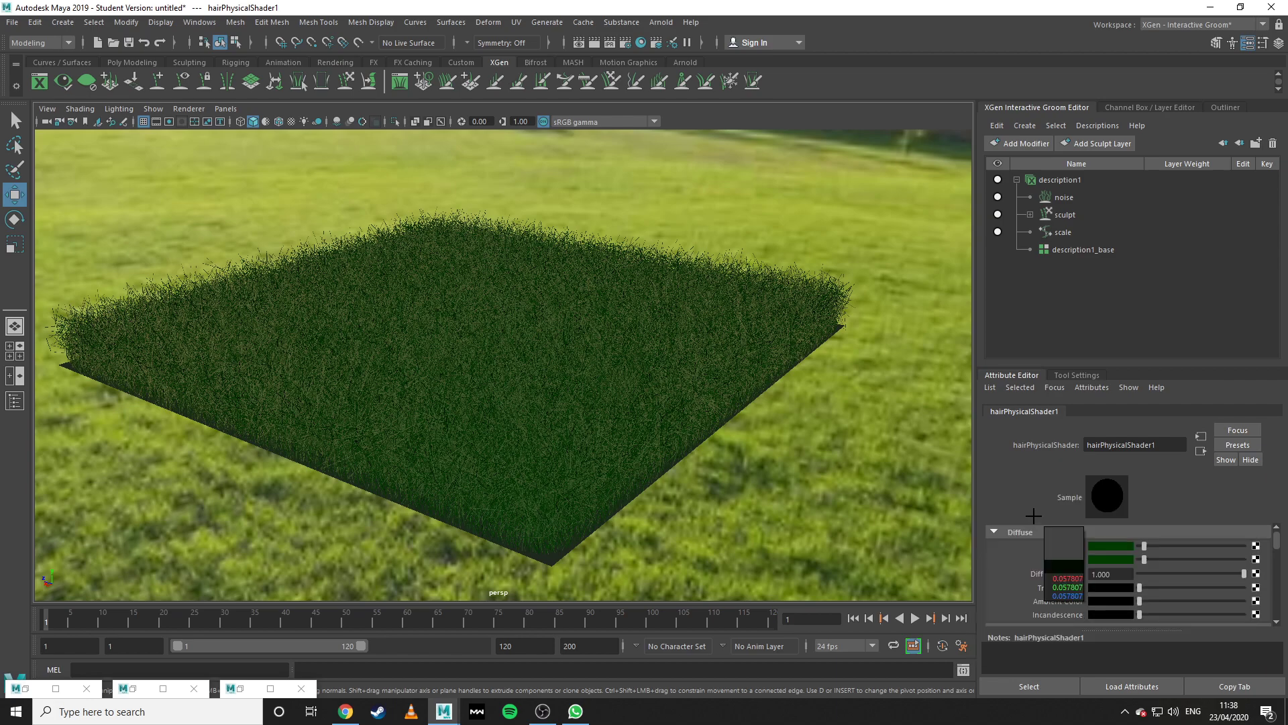
click(835, 228)
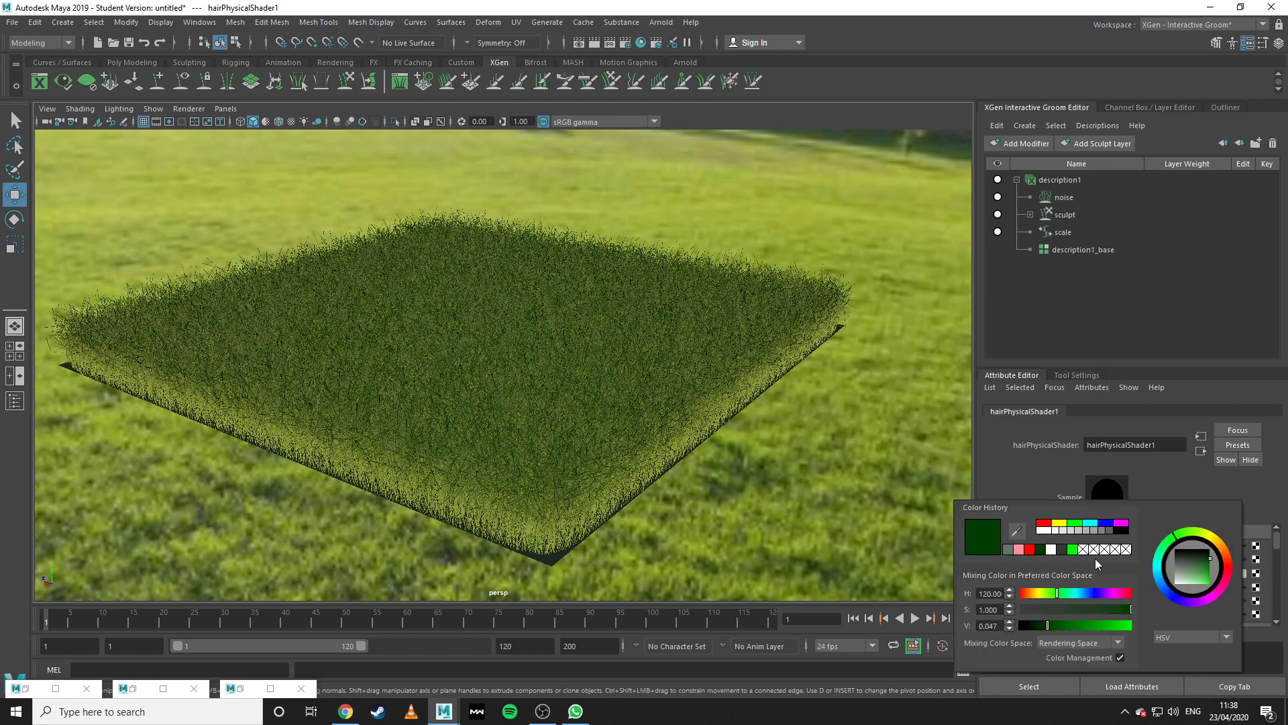
Set the grass shader's Tip Color to a yellow-green sampled from the park backdrop.
click(1106, 560)
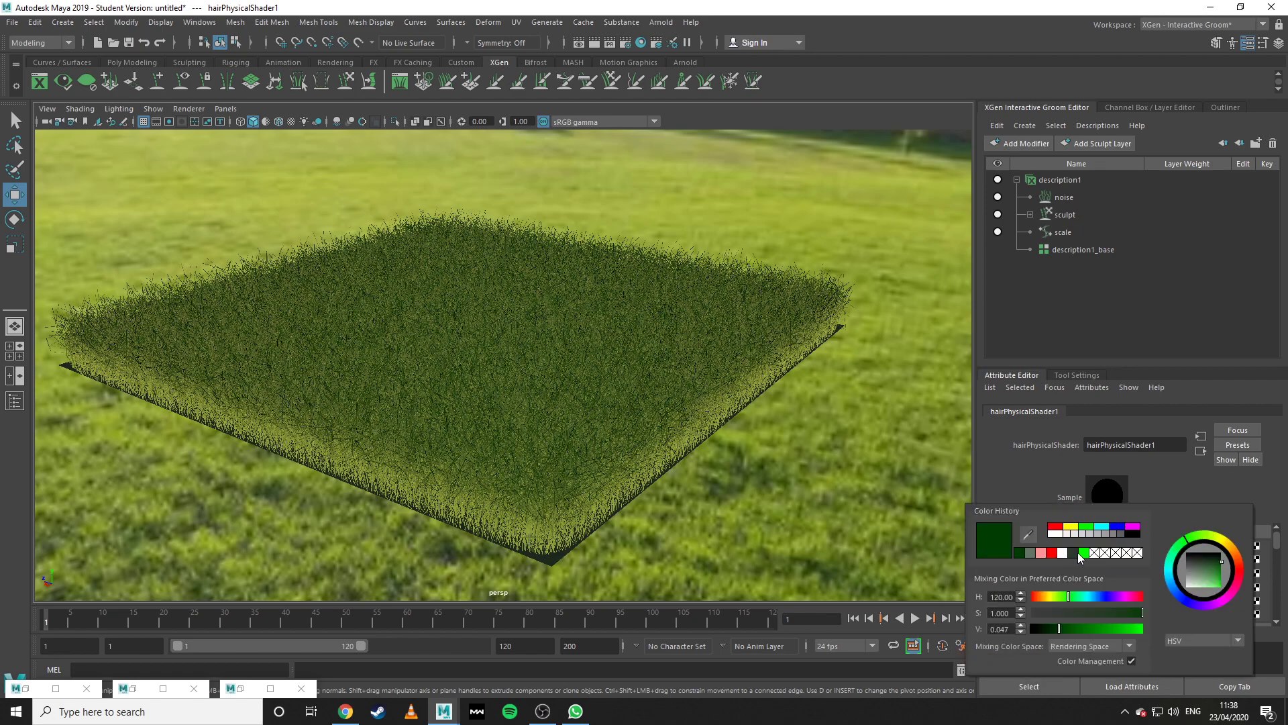
click(1023, 532)
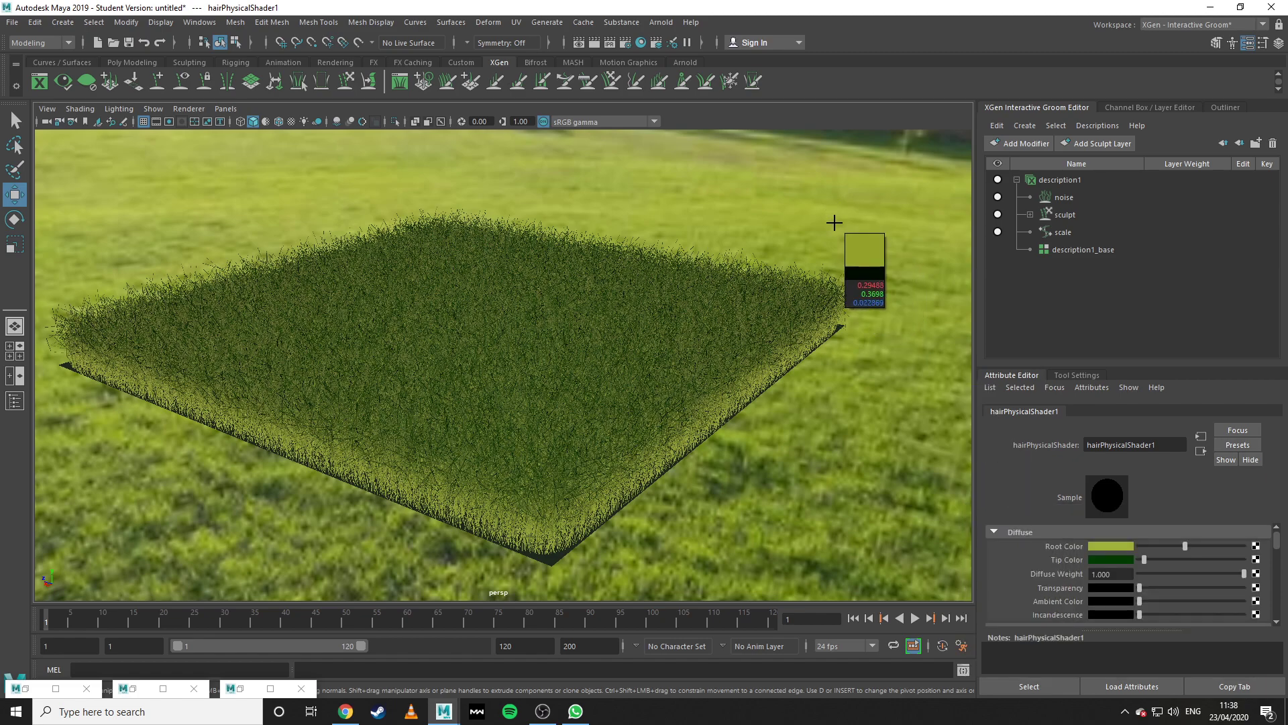
click(812, 240)
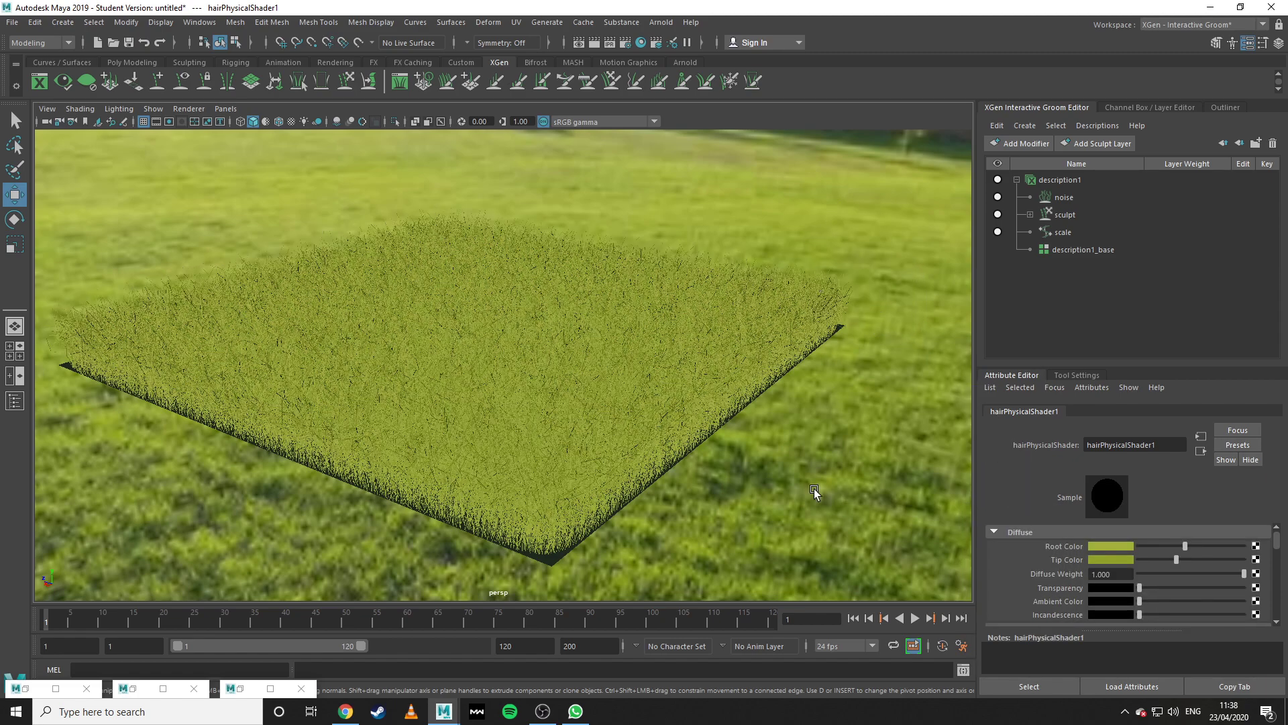
Close the render settings and render the recolored grass again in the Arnold RenderView.
click(239, 688)
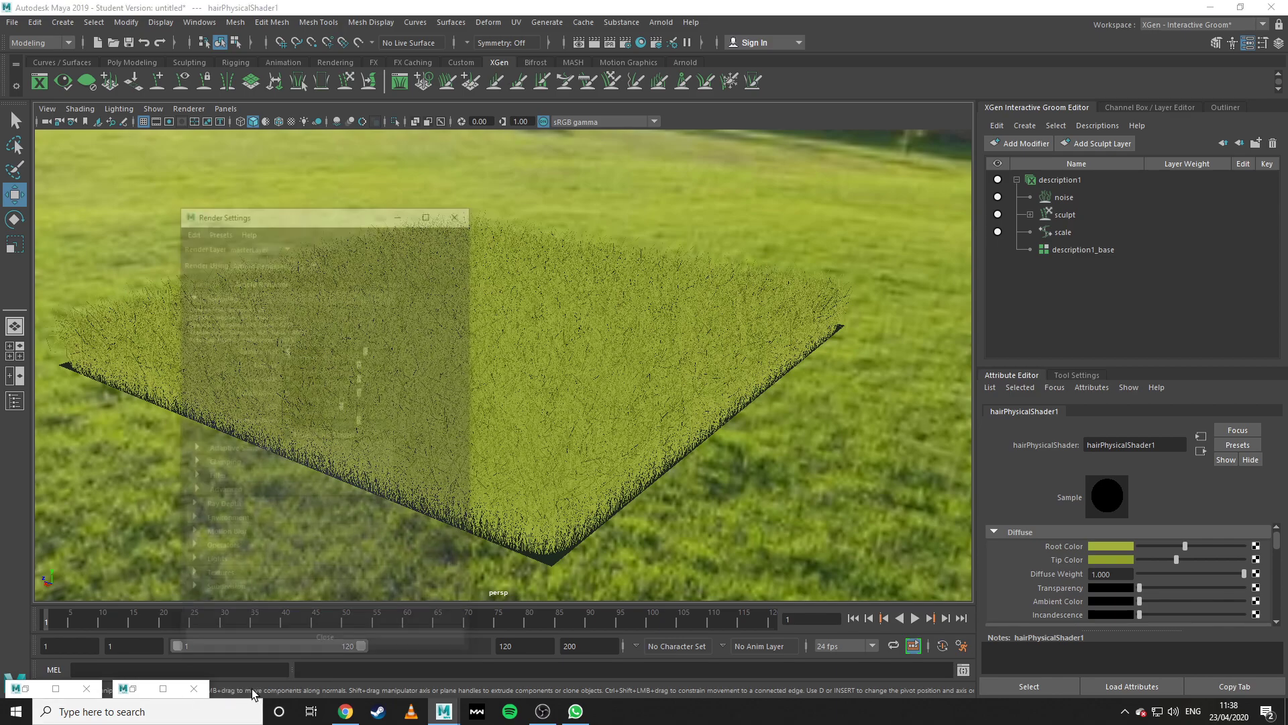
click(461, 123)
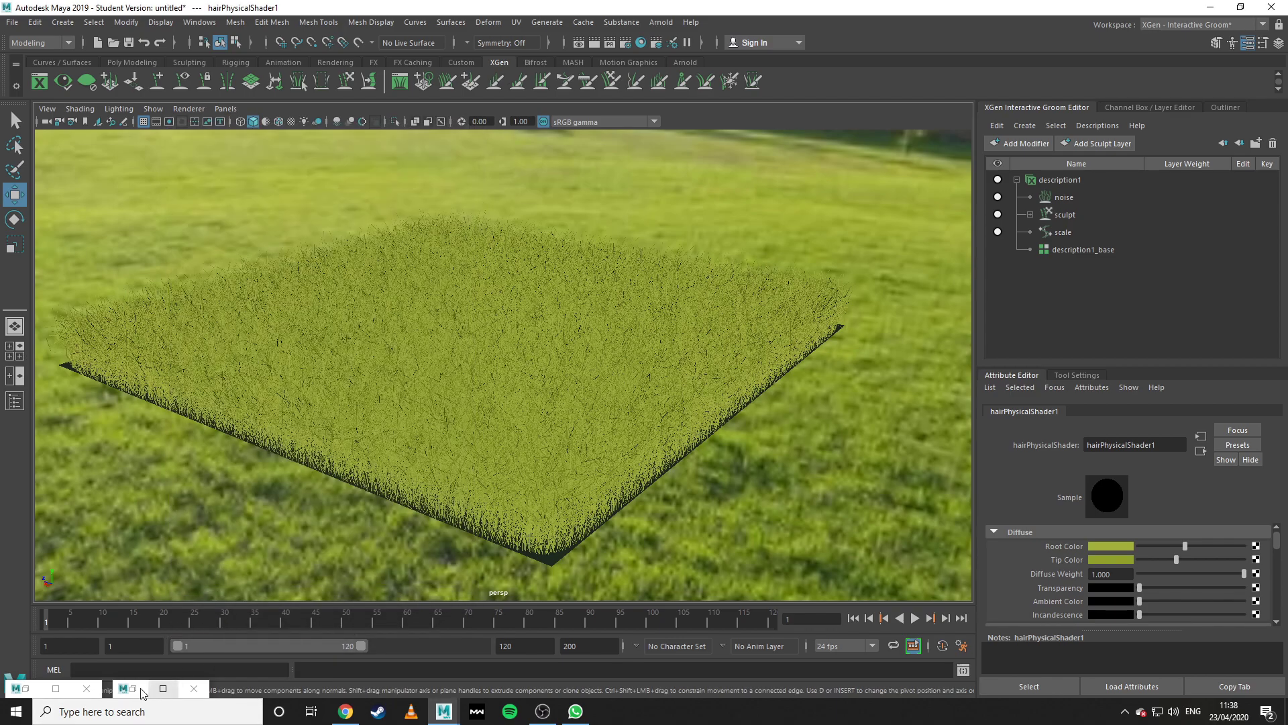
click(163, 688)
click(975, 118)
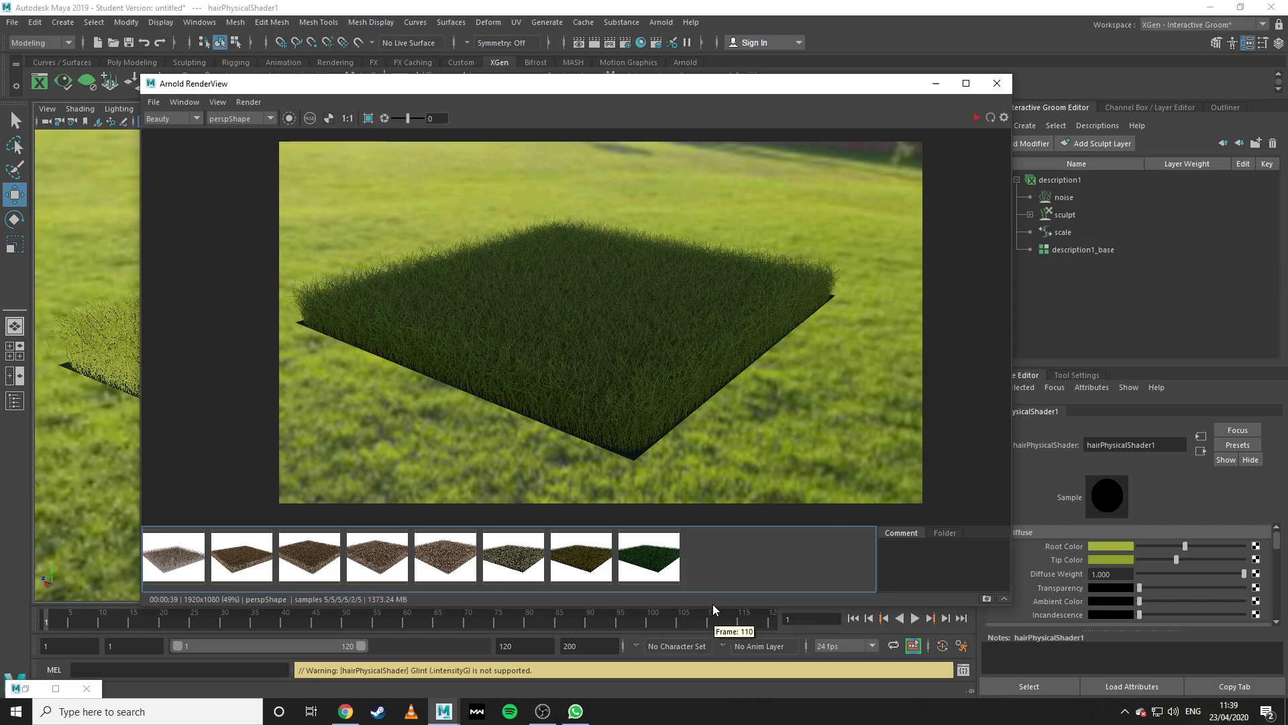
Switch to Chrome and open a new browser tab.
click(345, 711)
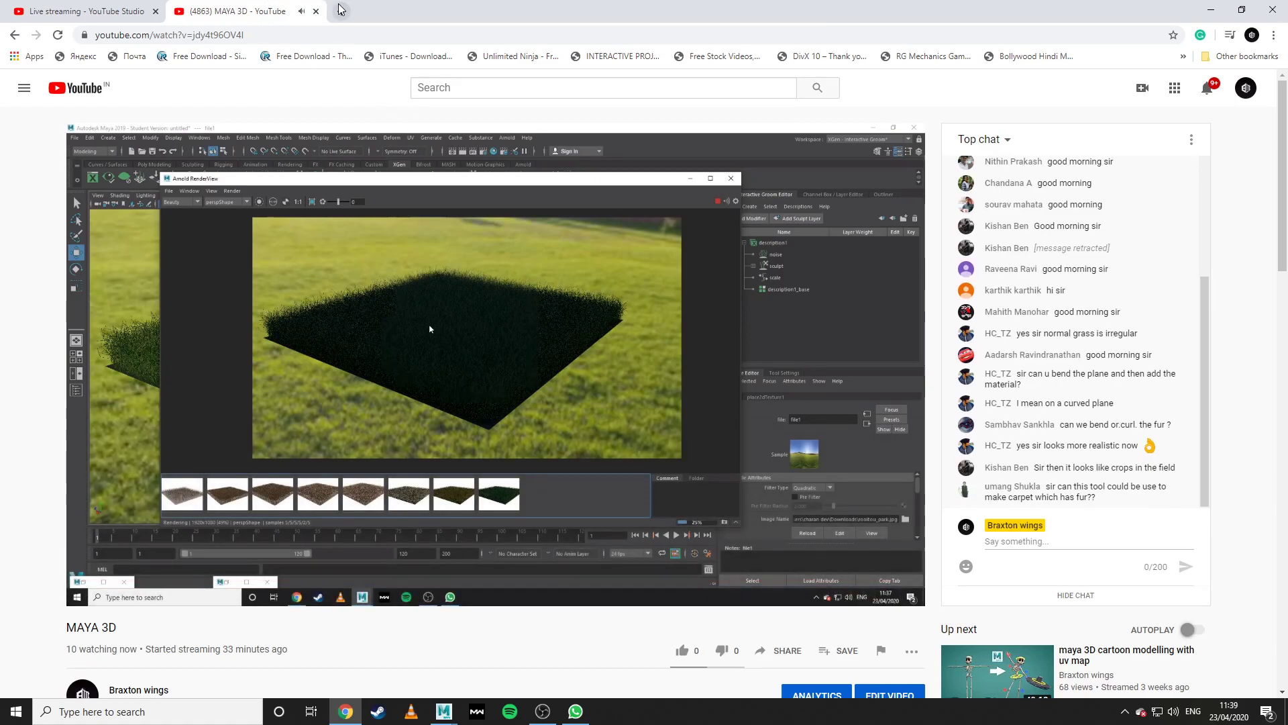
click(341, 12)
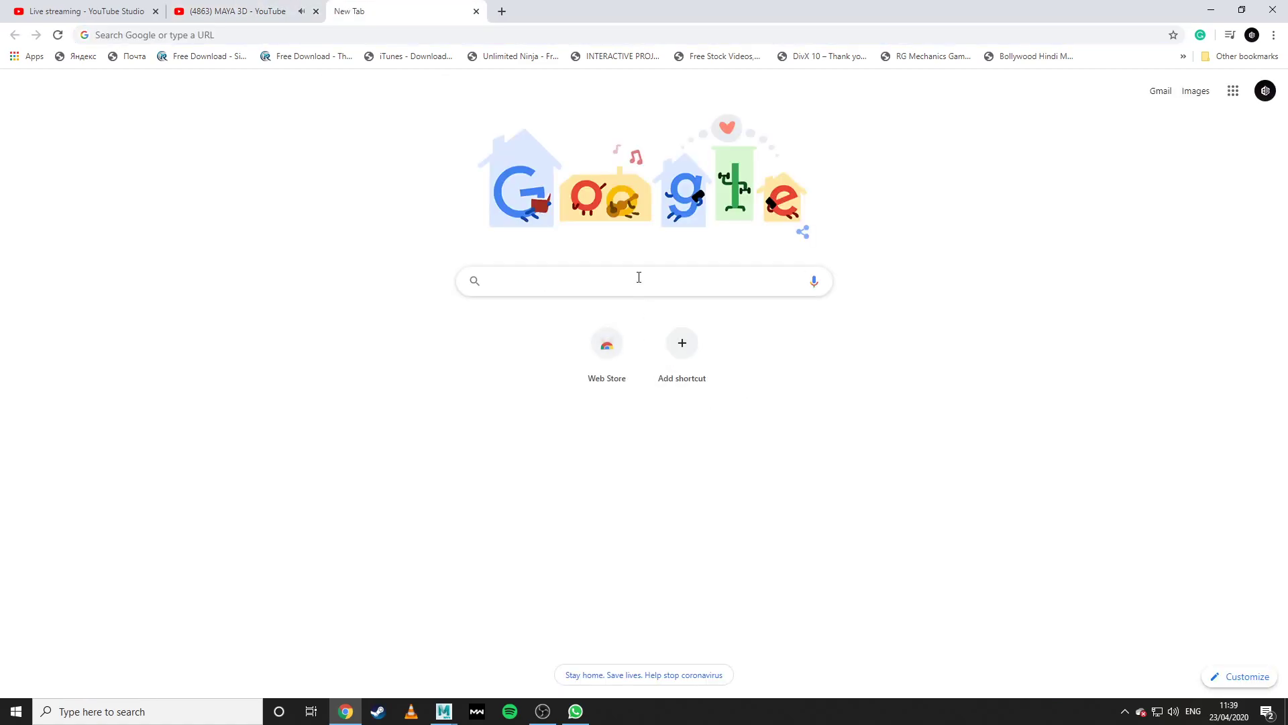
text(text)
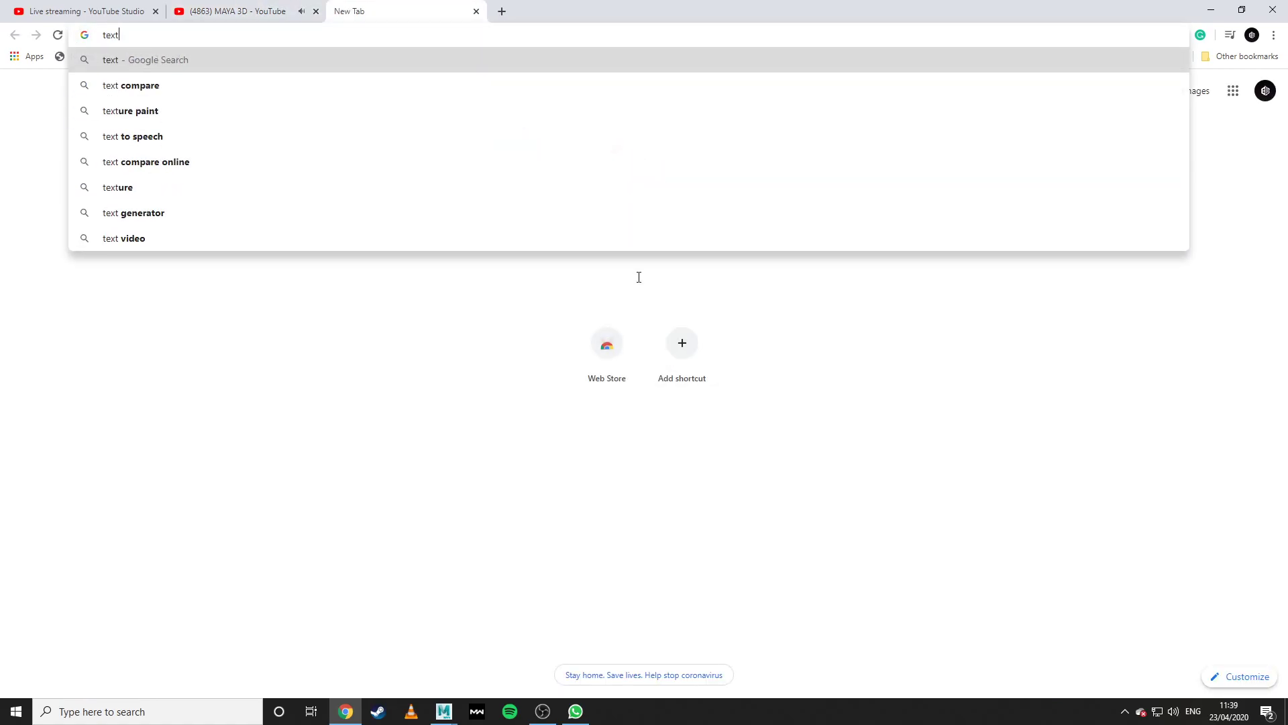
text(uers)
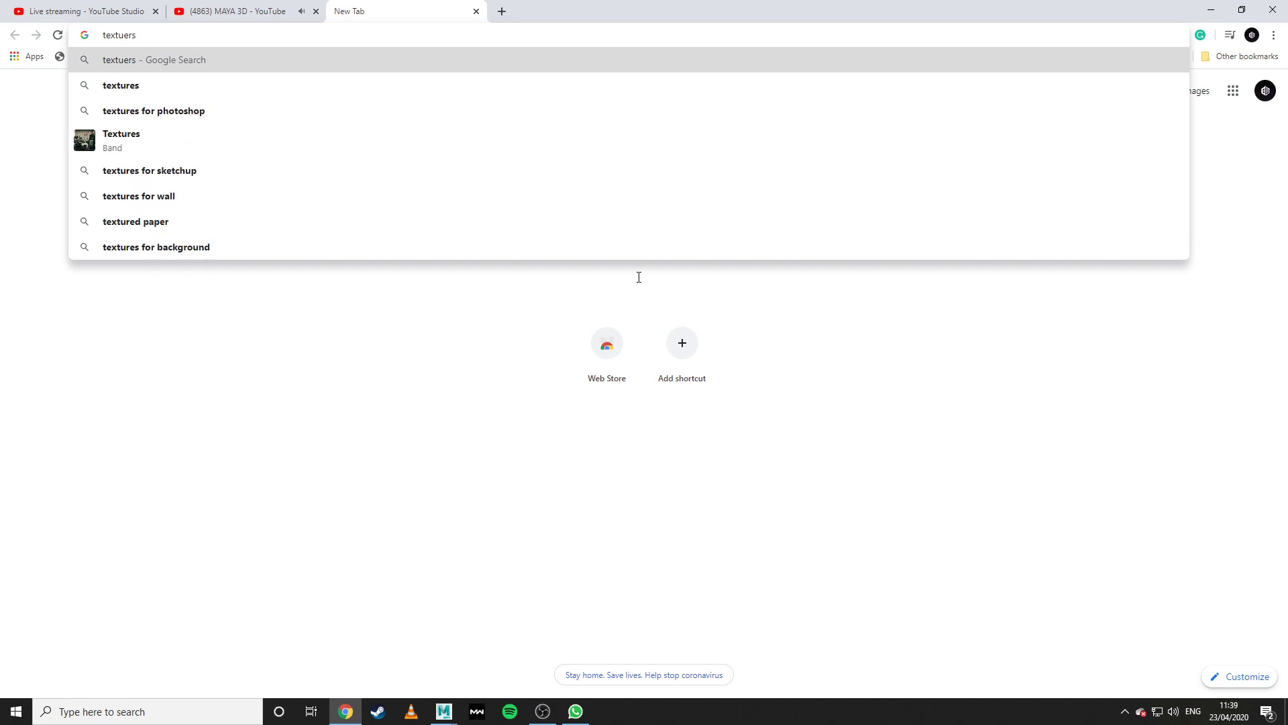
text(.com)
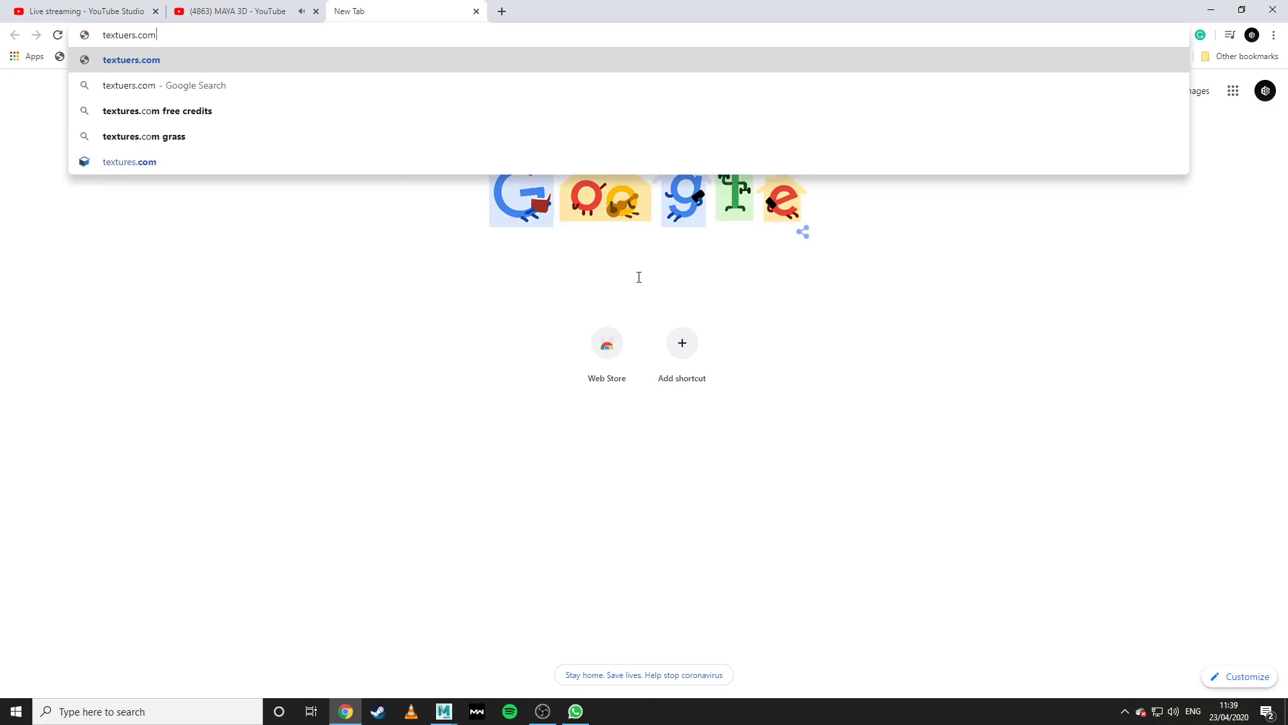
key(Return)
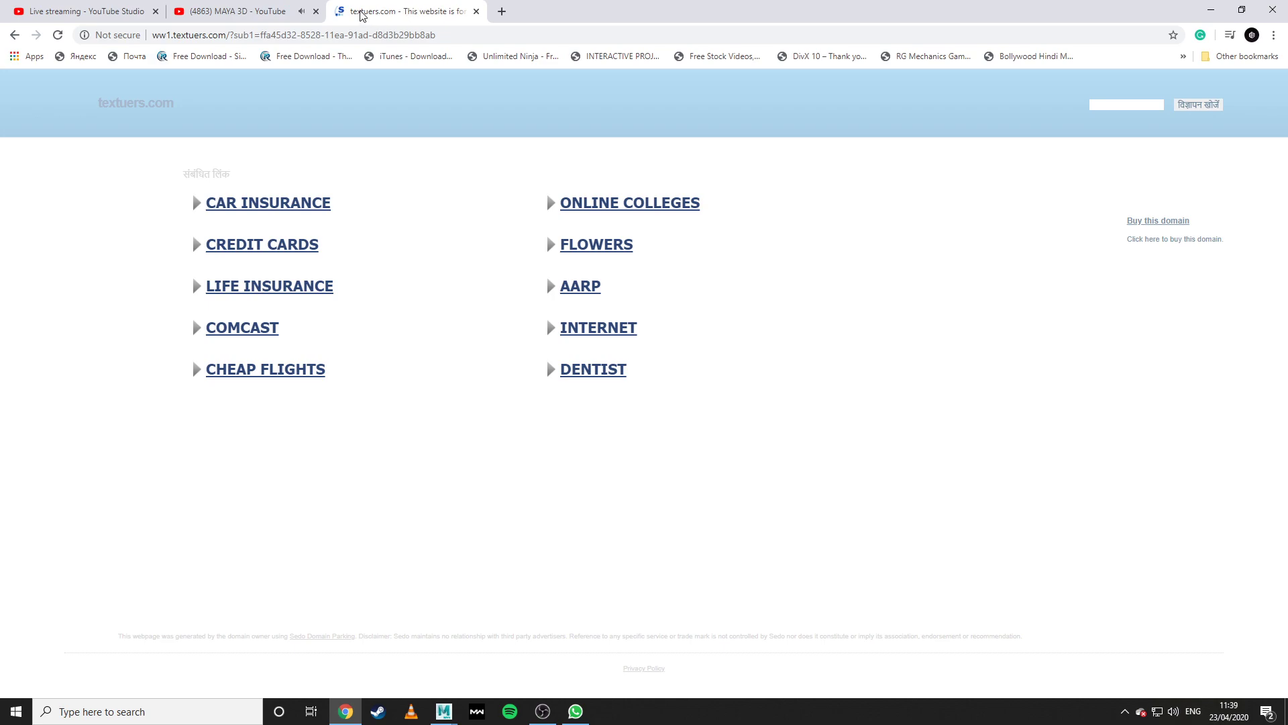
key(alt+Left)
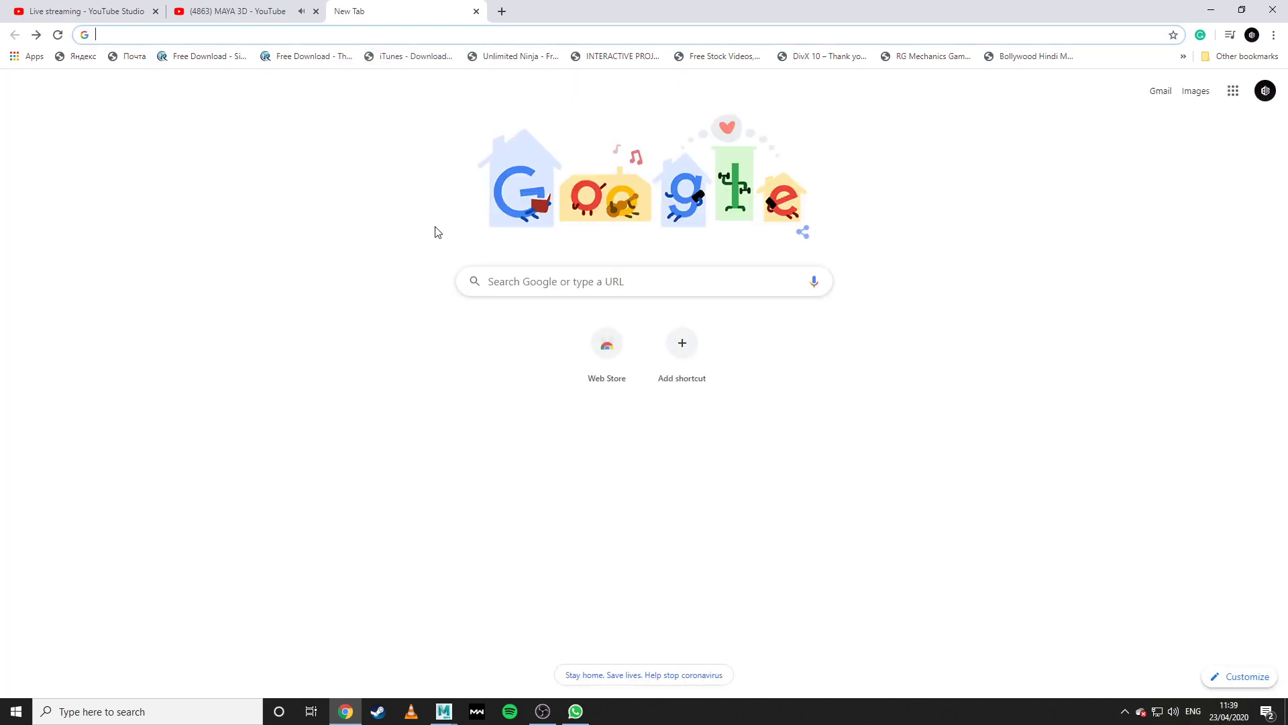
click(537, 288)
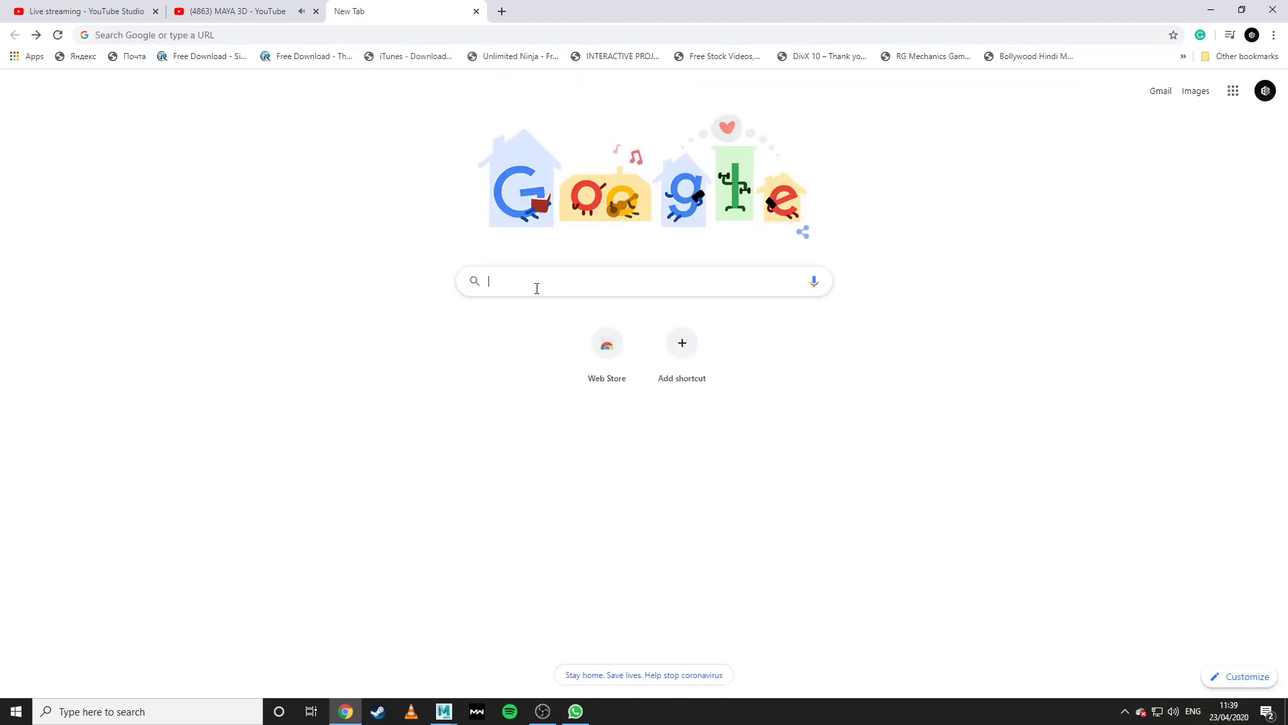
text(textur)
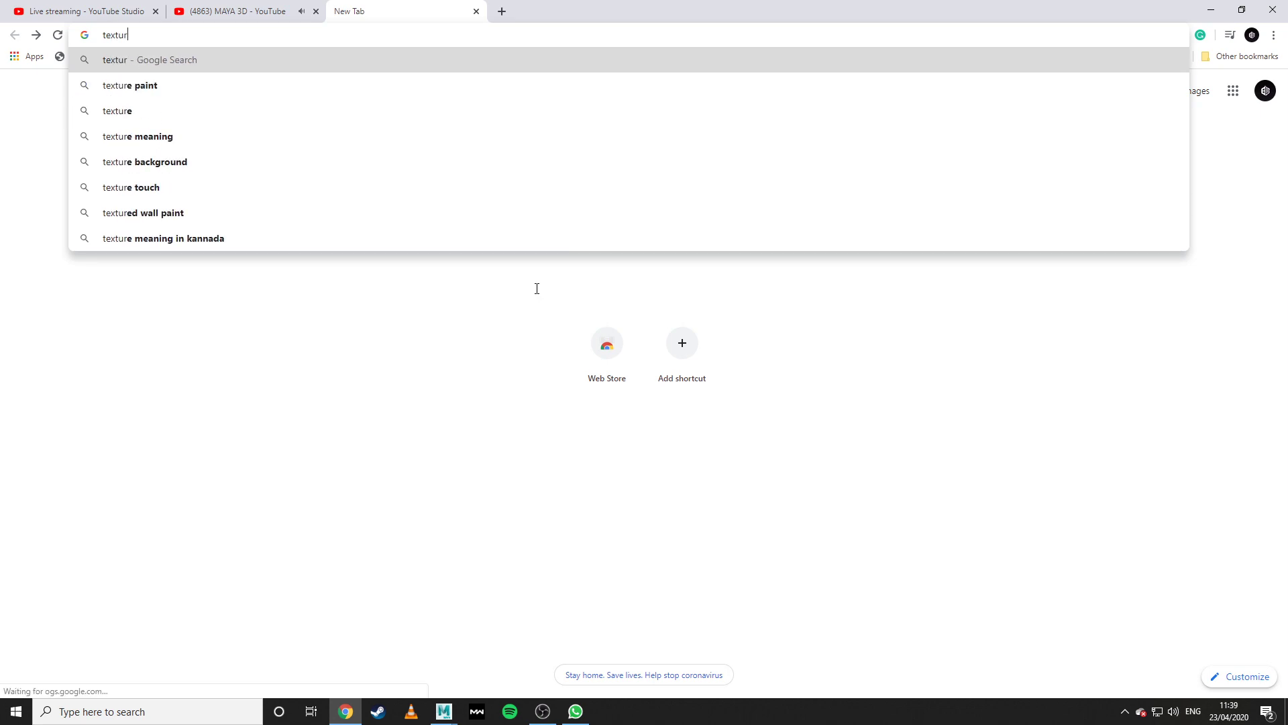
key(Down)
key(BackSpace)
key(BackSpace)
key(BackSpace)
key(BackSpace)
key(BackSpace)
key(BackSpace)
key(BackSpace)
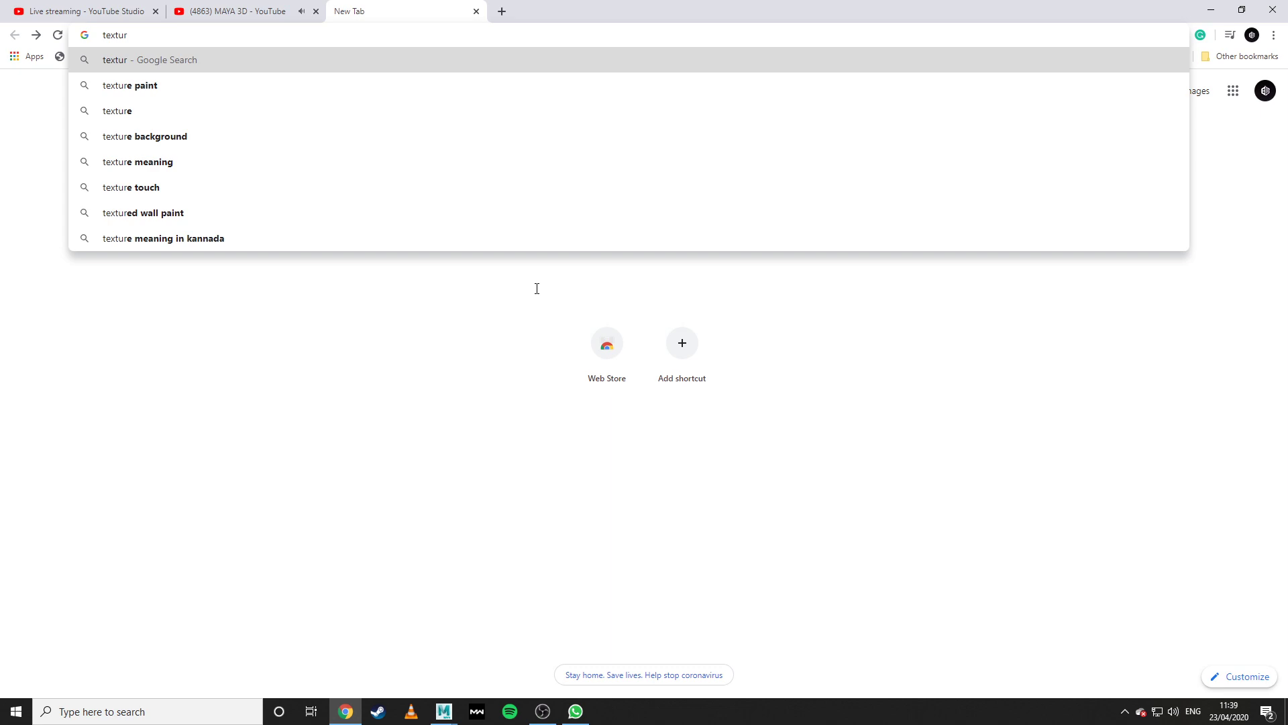
text(e.com)
key(Return)
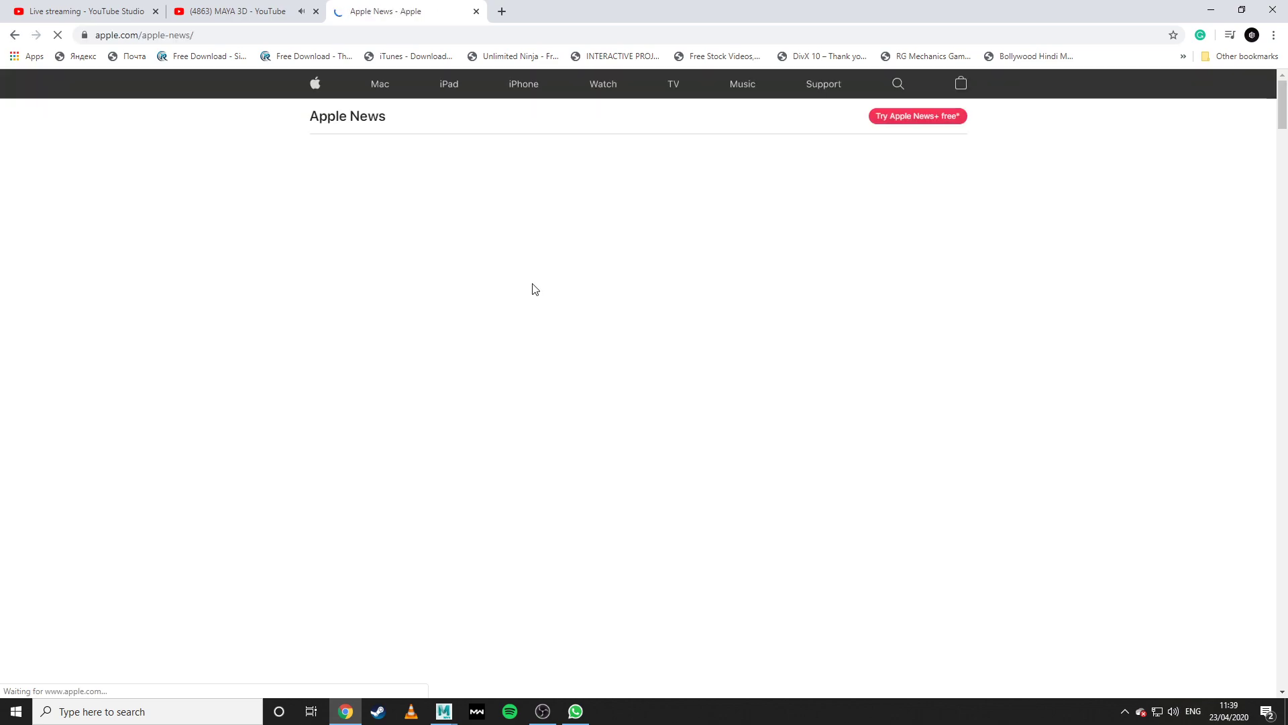
key(alt+Left)
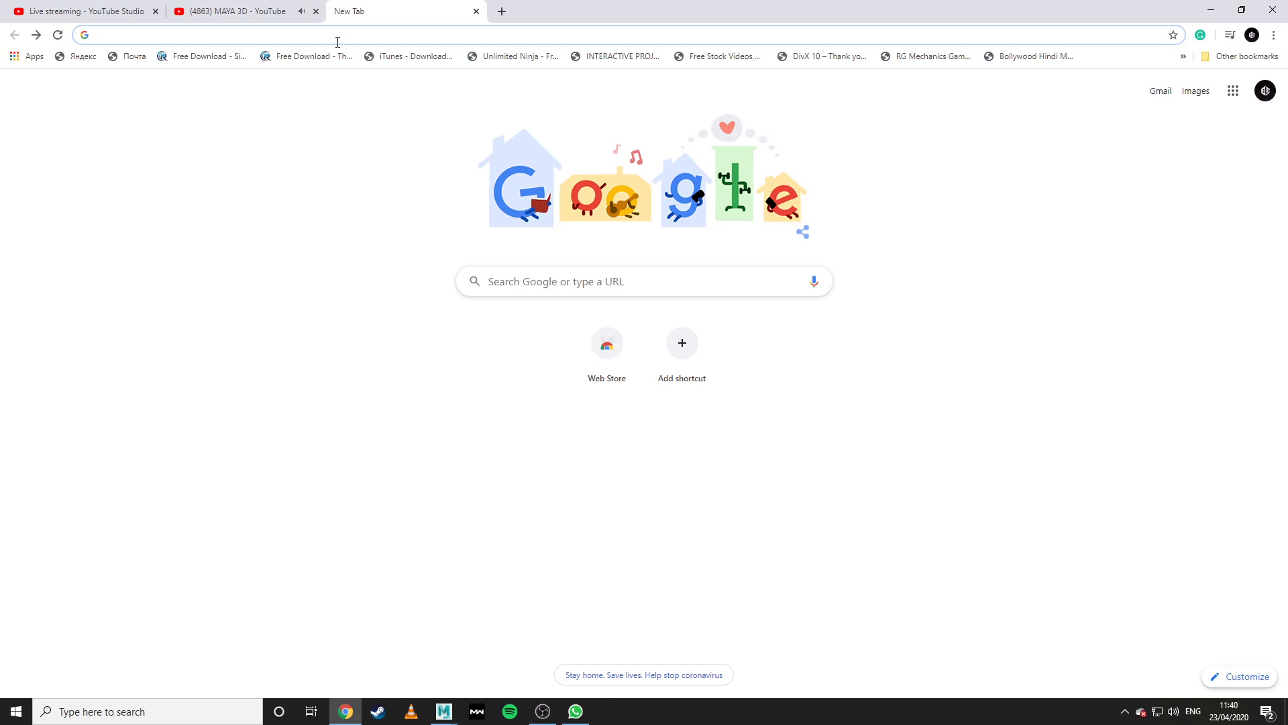
Open the textures.com website in the new browser tab.
click(505, 283)
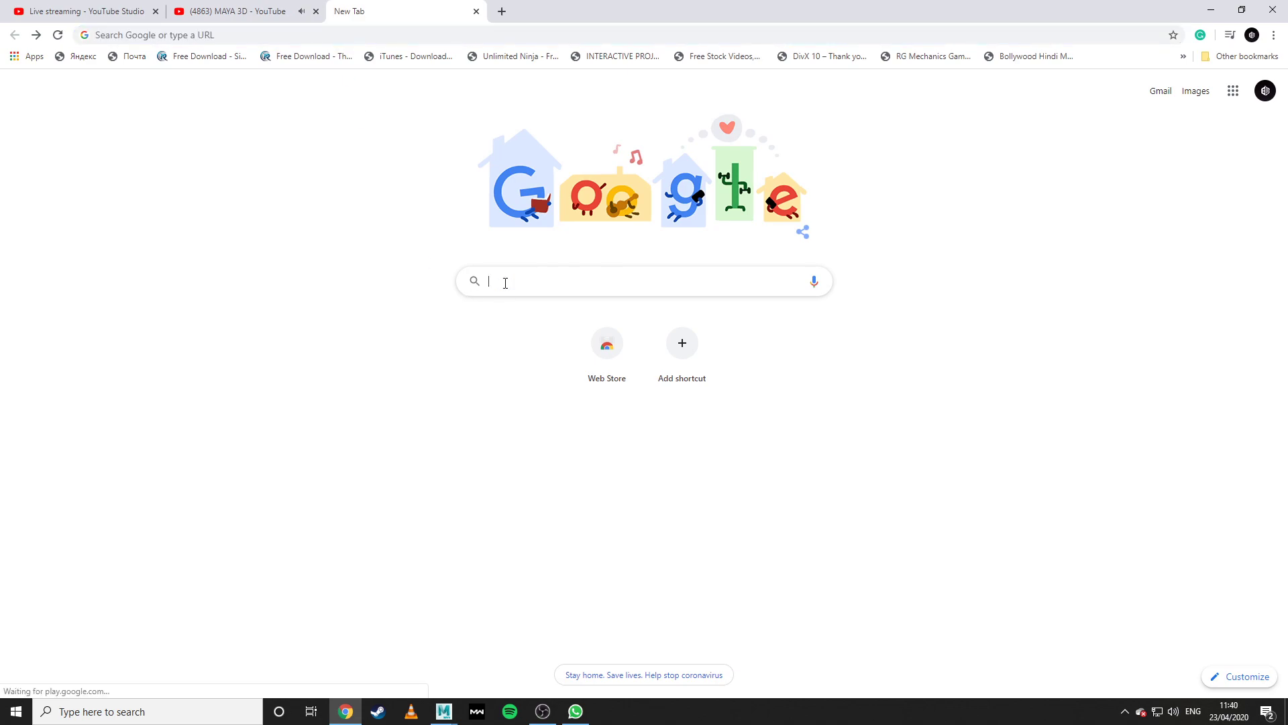
text(textu)
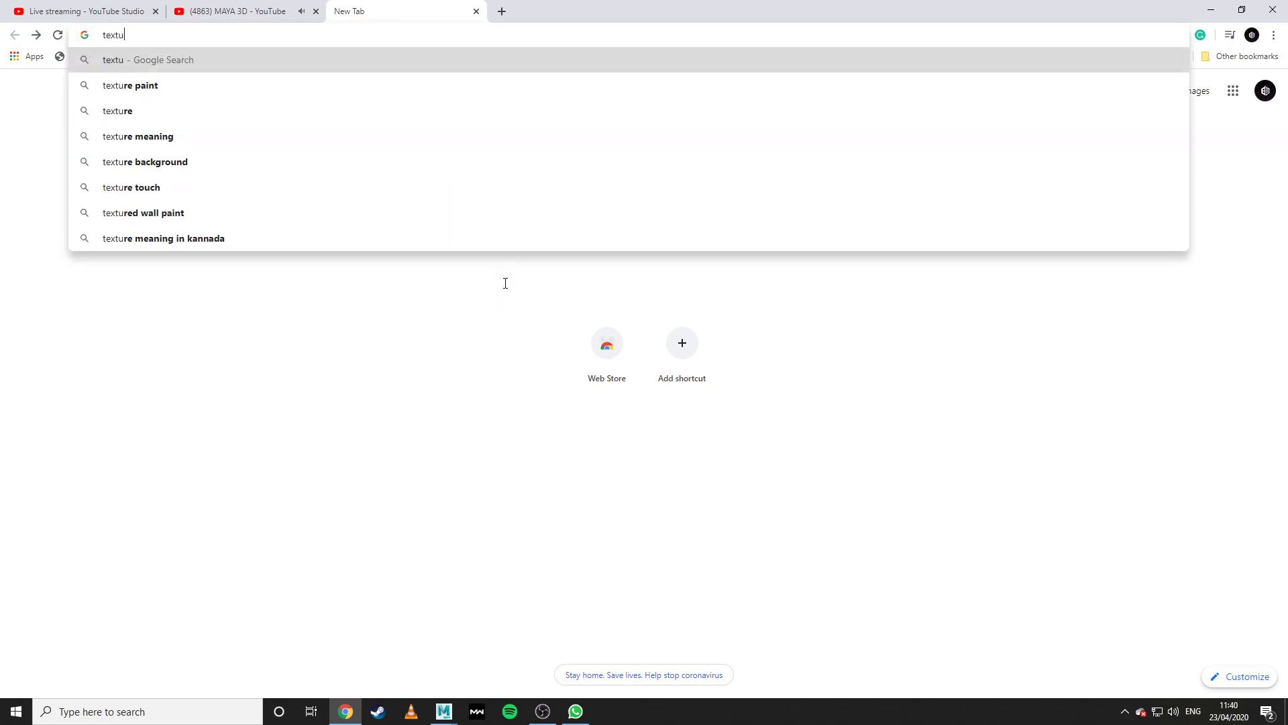
text(re)
key(Return)
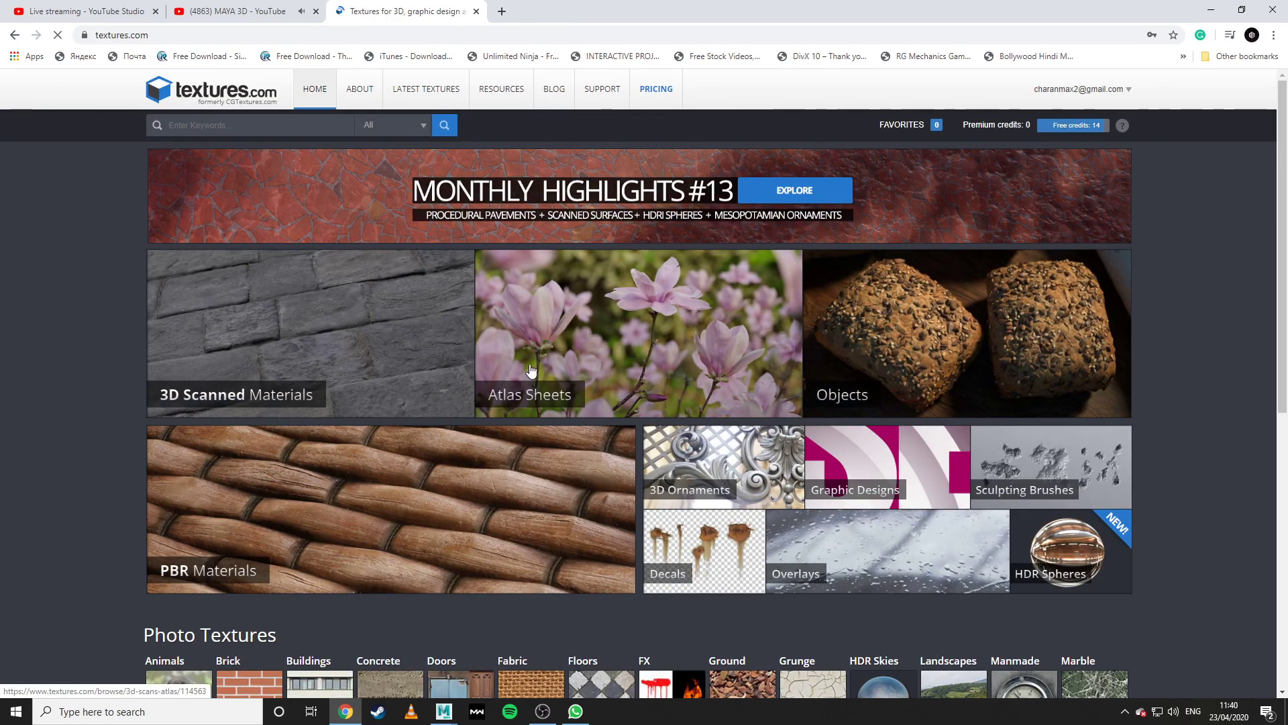
Look over the textures.com home page categories, then browse the materials and HDR panoramas among the site's latest textures.
scroll(536, 355, down, 6)
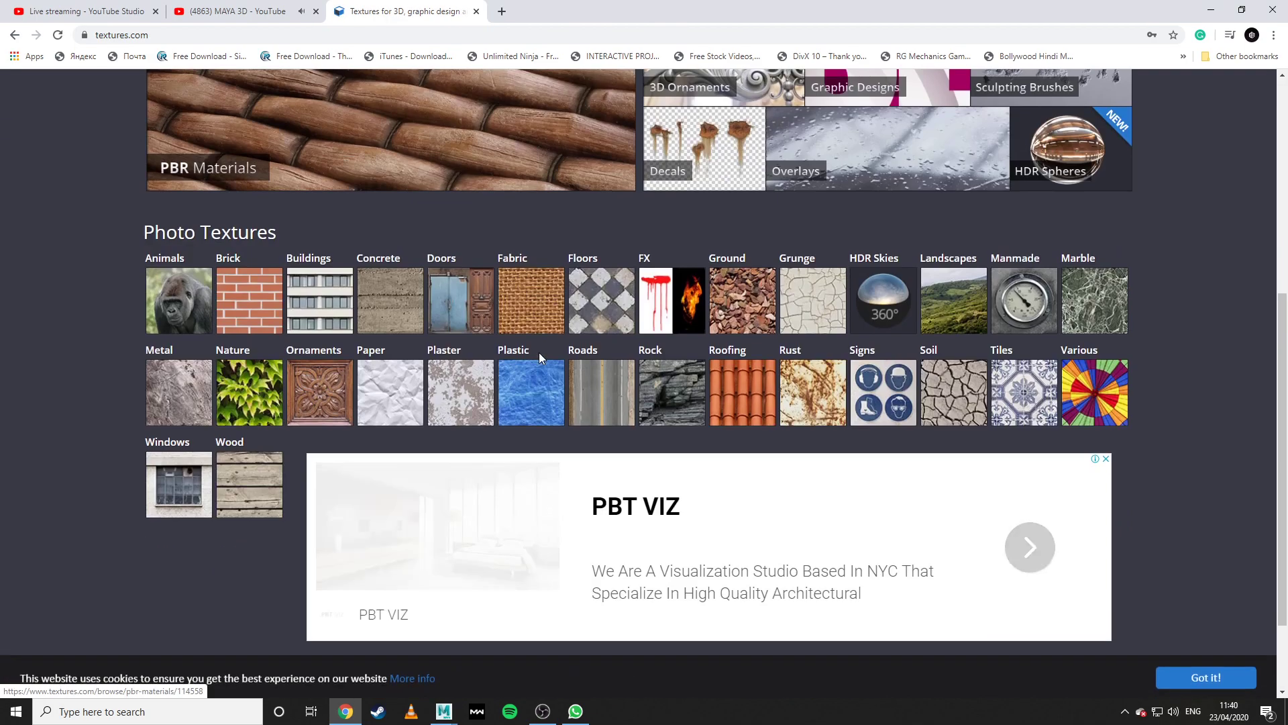
scroll(539, 359, down, 2)
scroll(539, 360, up, 8)
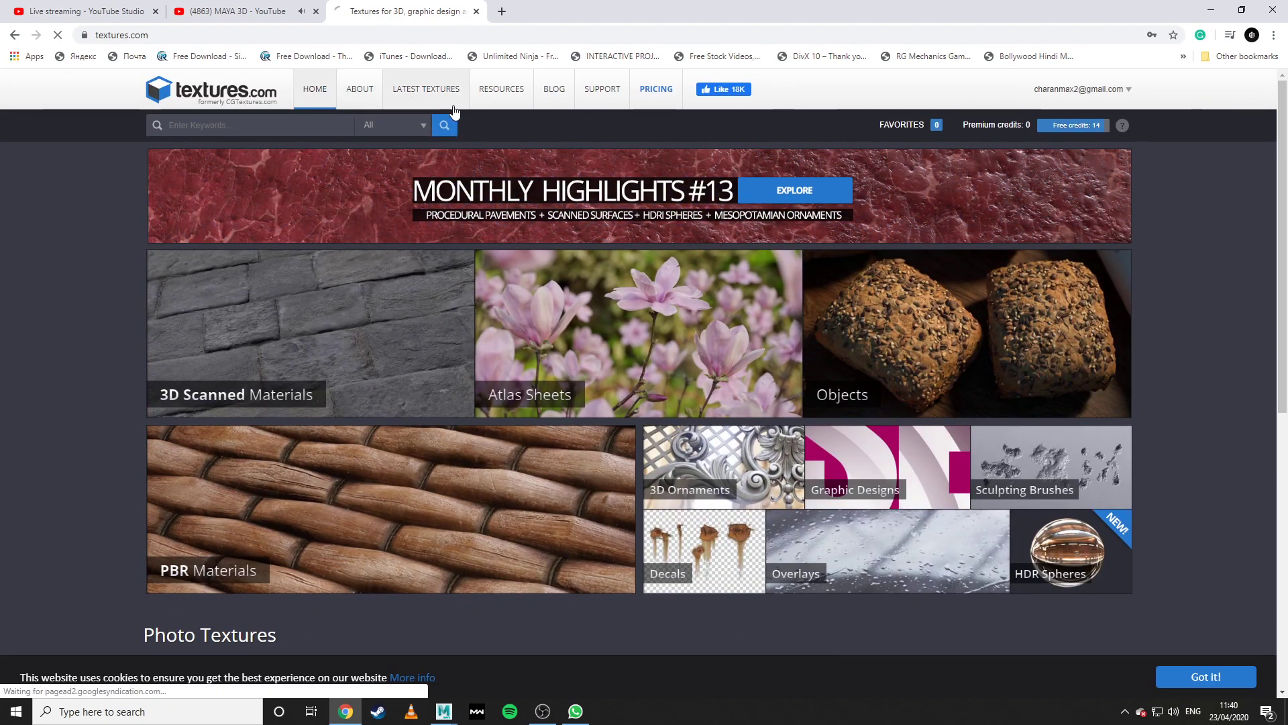
click(409, 95)
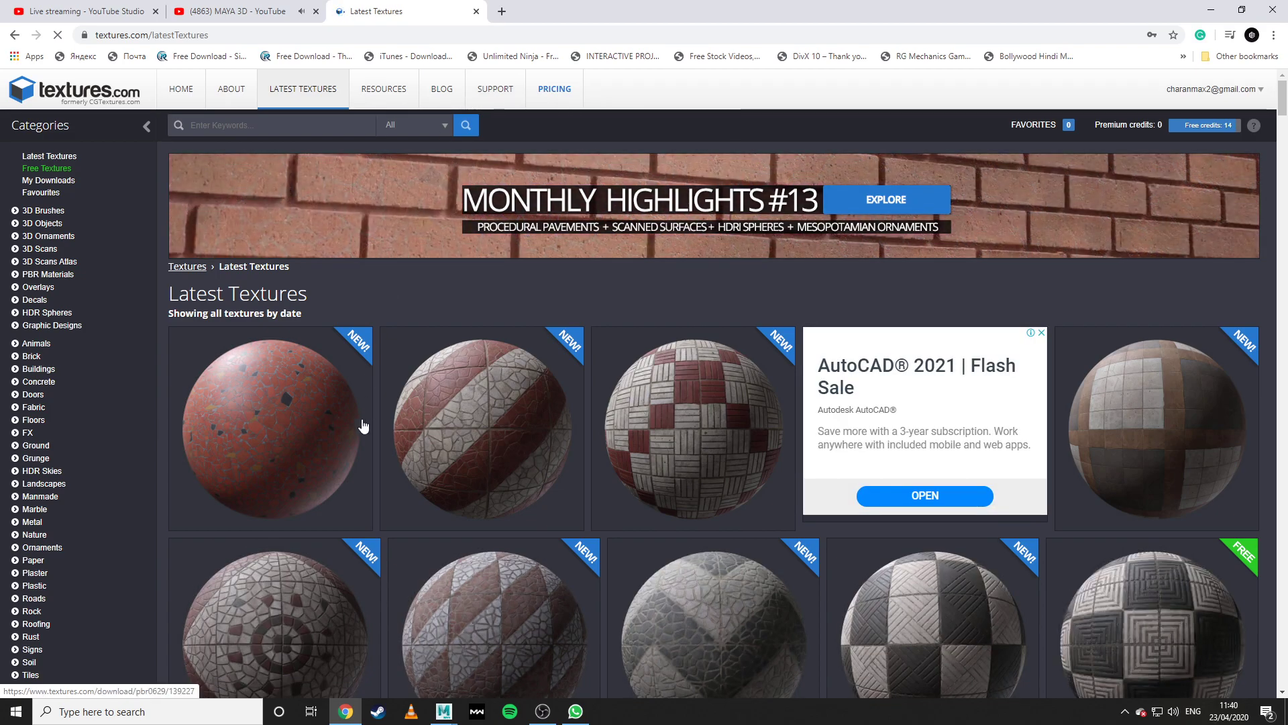
scroll(446, 436, down, 5)
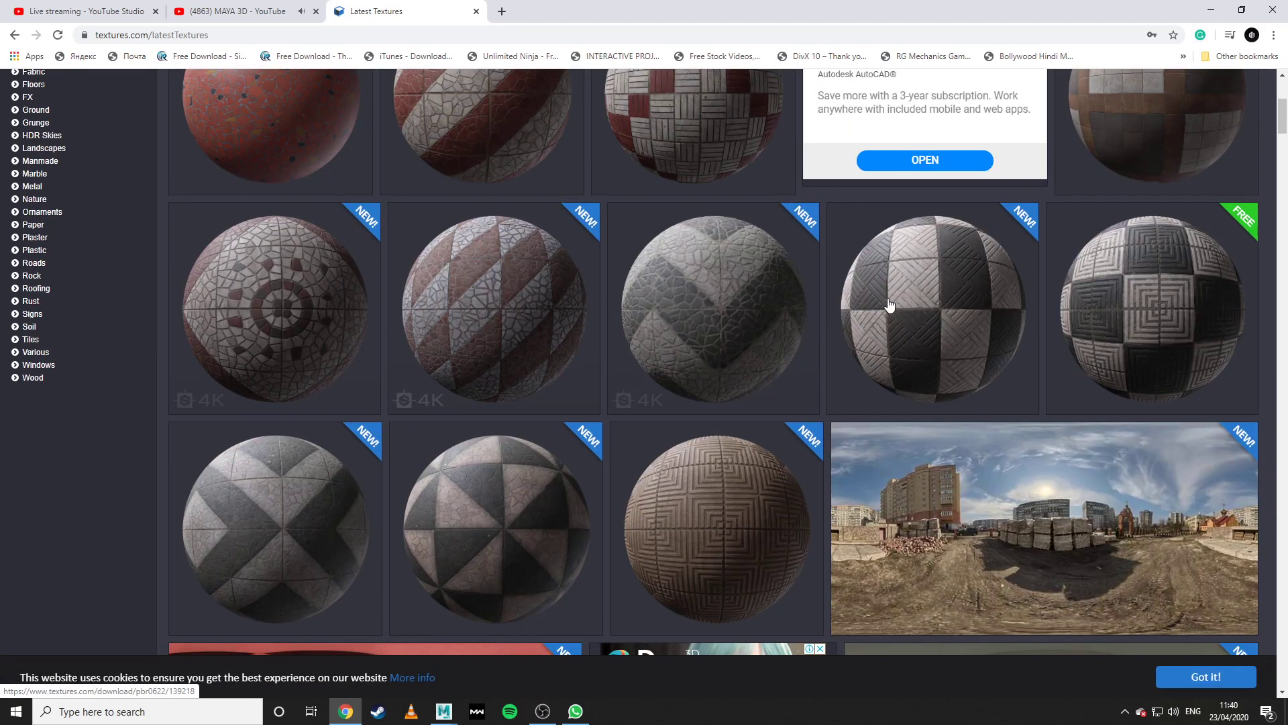
scroll(597, 496, down, 13)
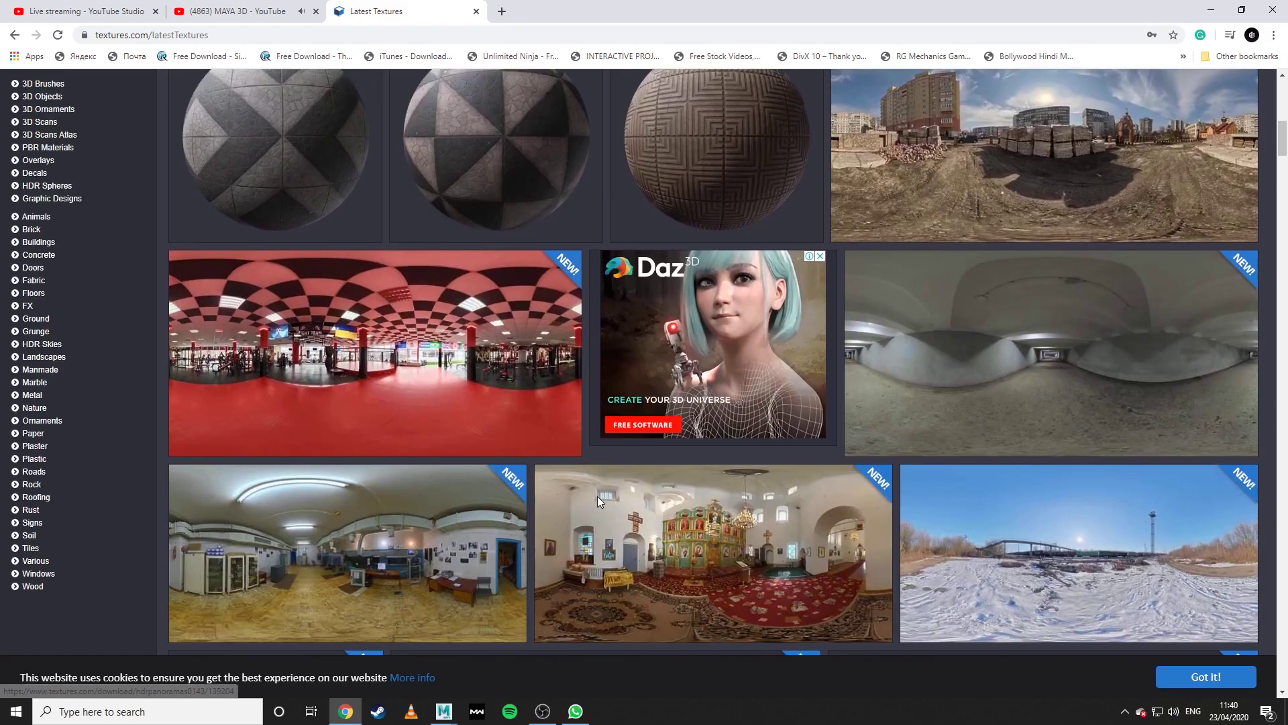
scroll(504, 373, up, 5)
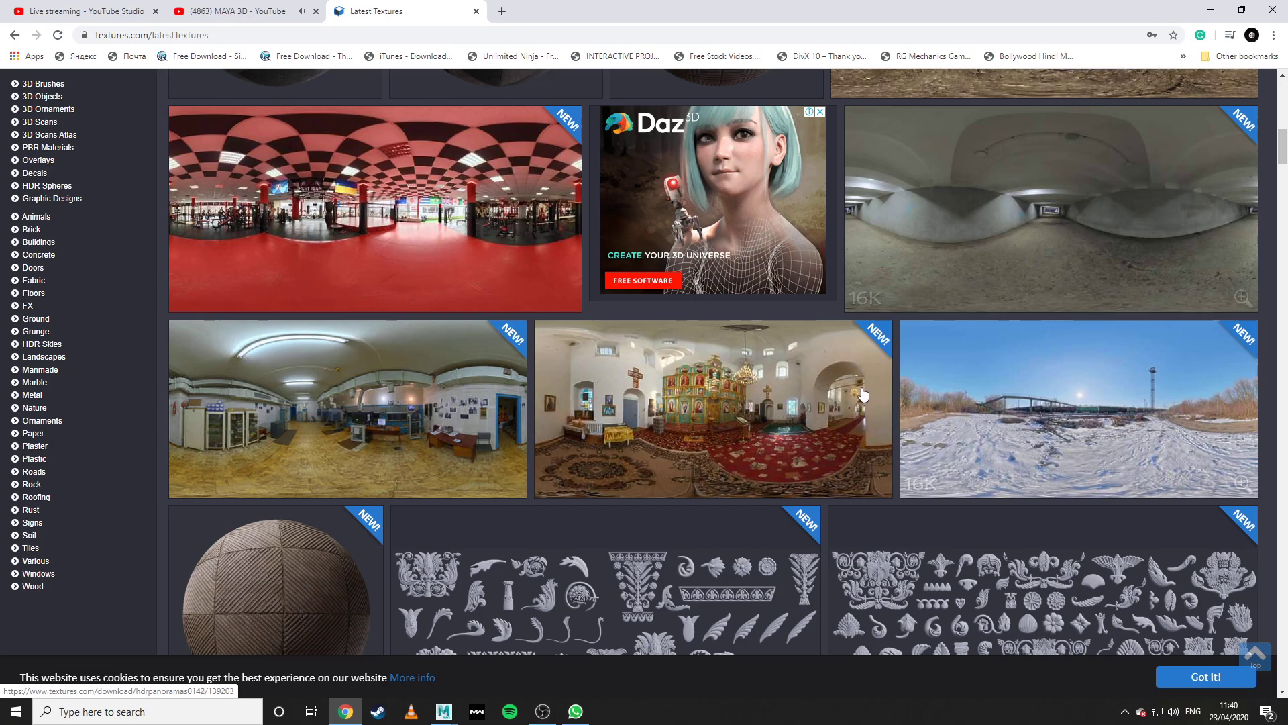
scroll(650, 406, down, 5)
scroll(651, 405, down, 5)
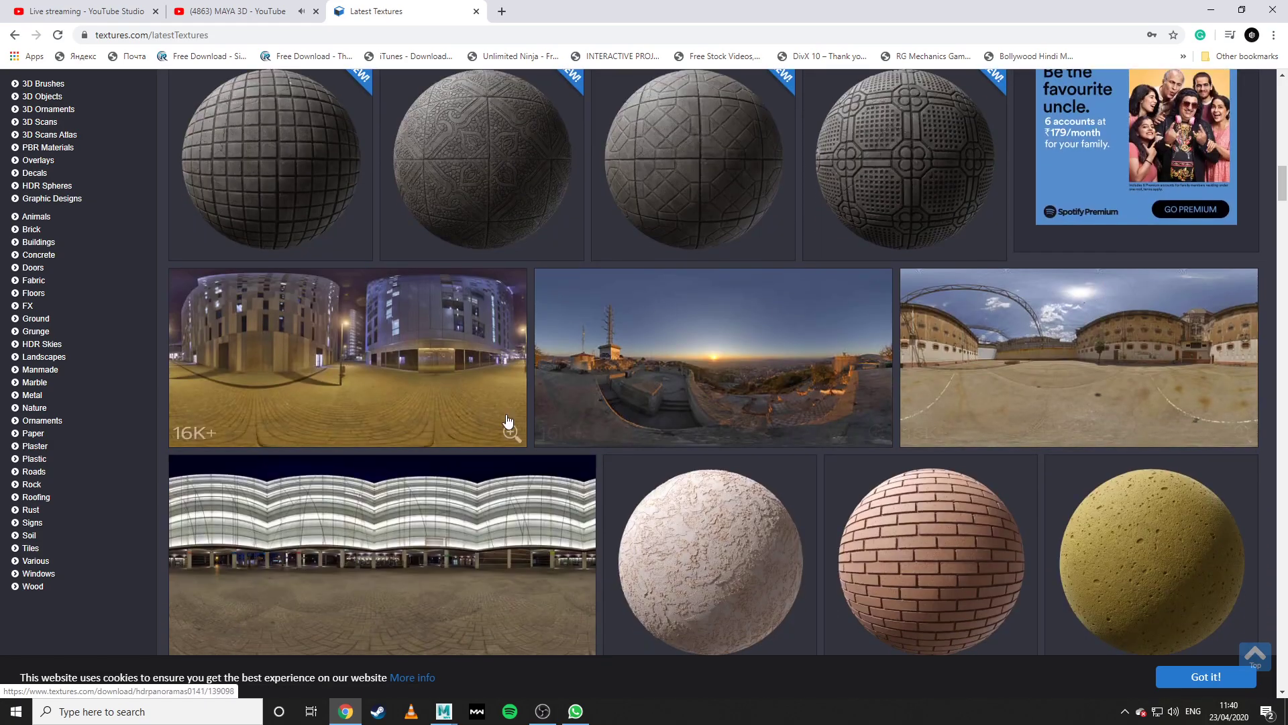
scroll(474, 420, down, 6)
scroll(942, 263, down, 15)
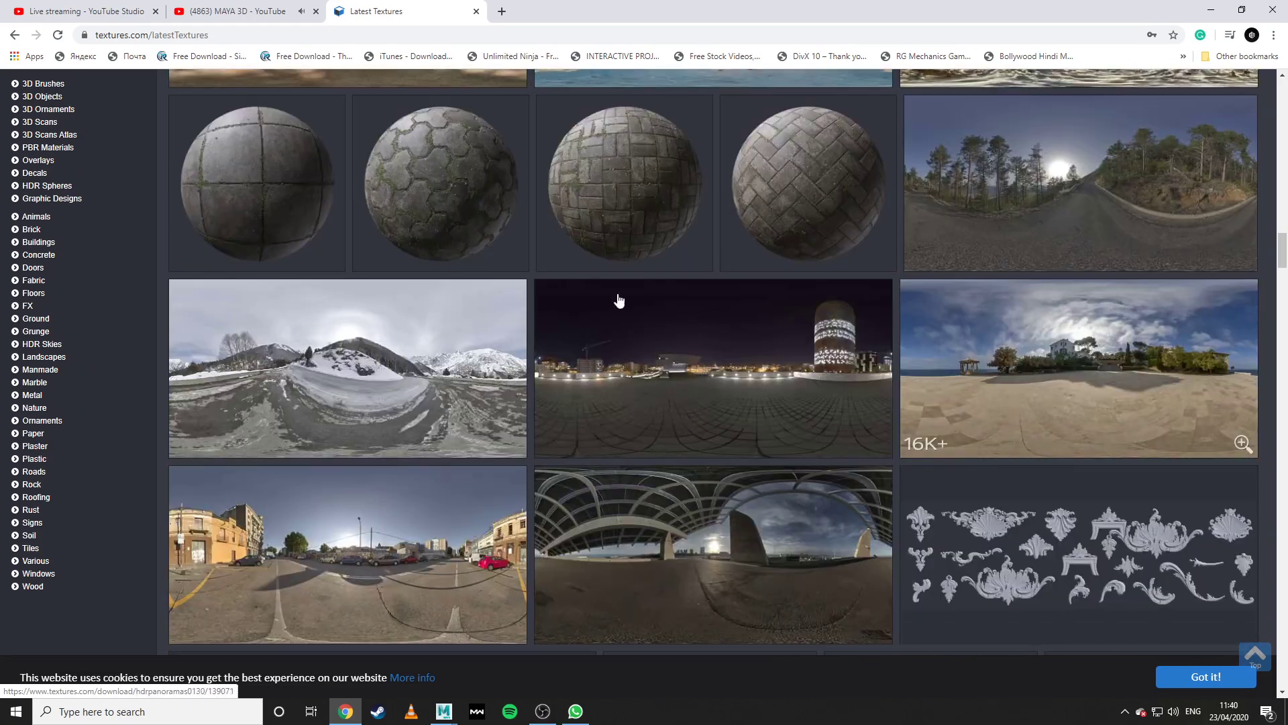
Browse the Latest Textures gallery, examining its material spheres, HDR panoramas and ornament sheets.
scroll(938, 280, down, 10)
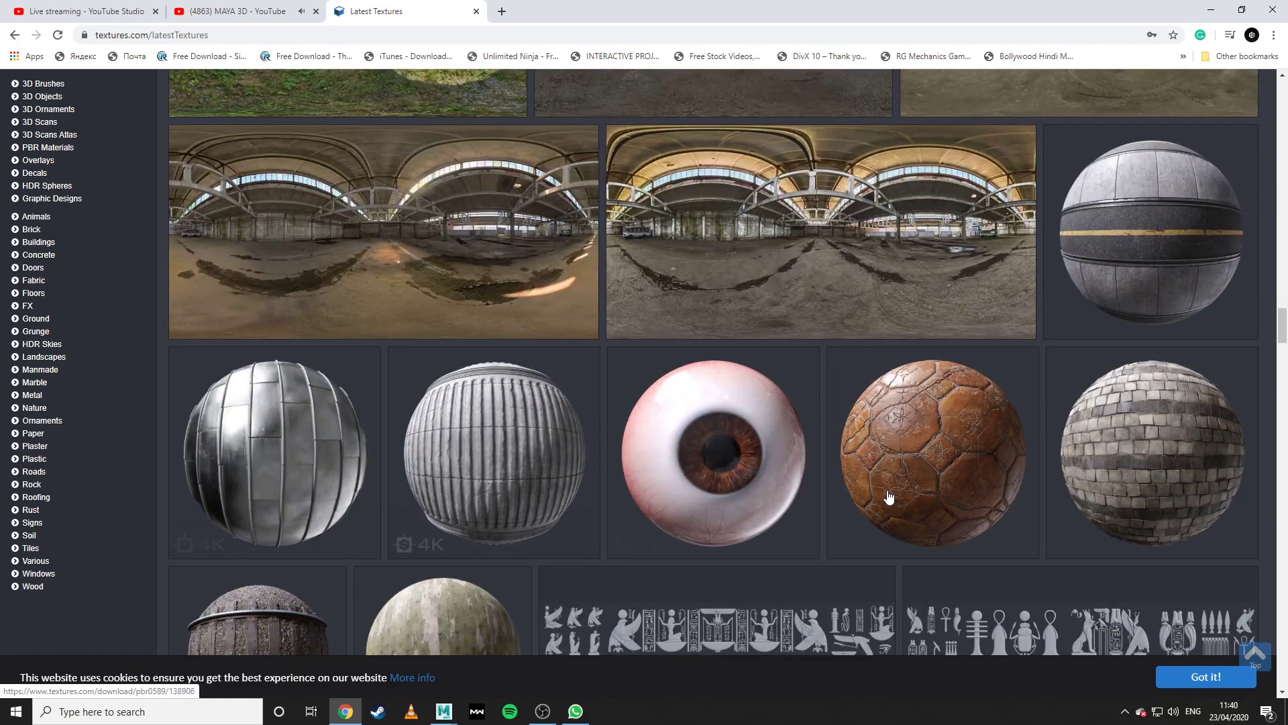
scroll(501, 468, down, 6)
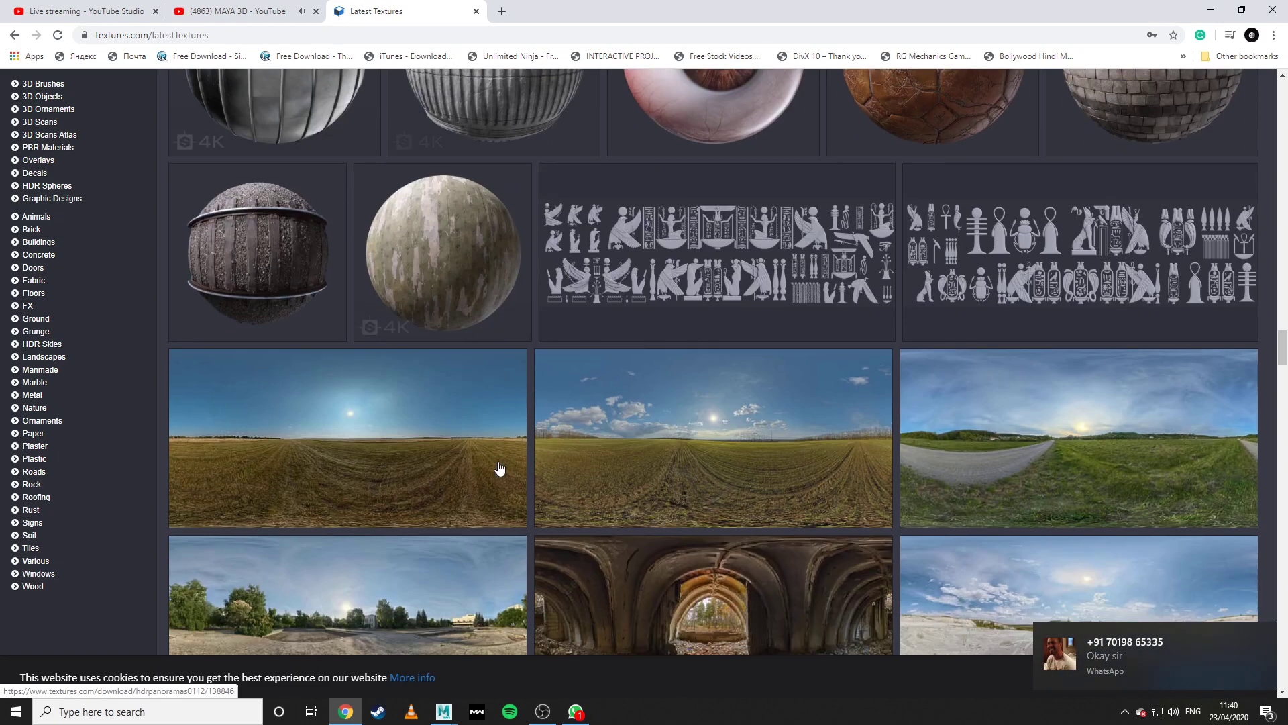
scroll(281, 100, up, 4)
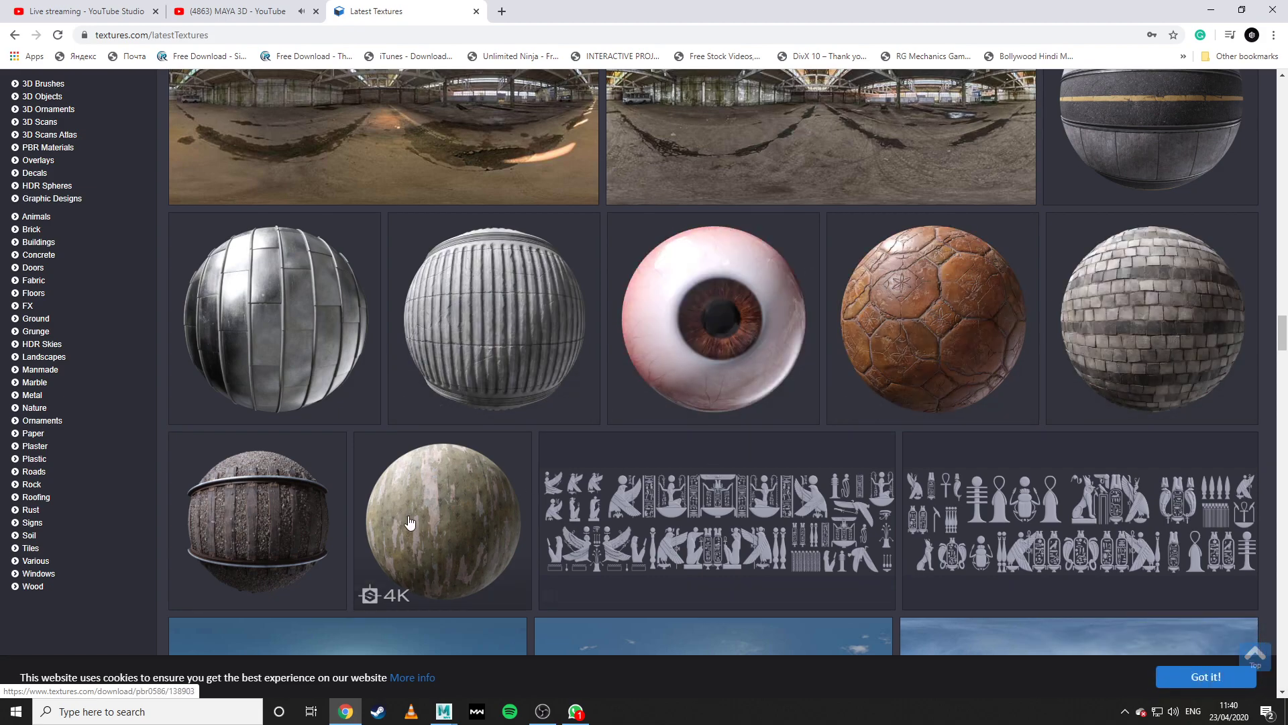
scroll(590, 228, down, 5)
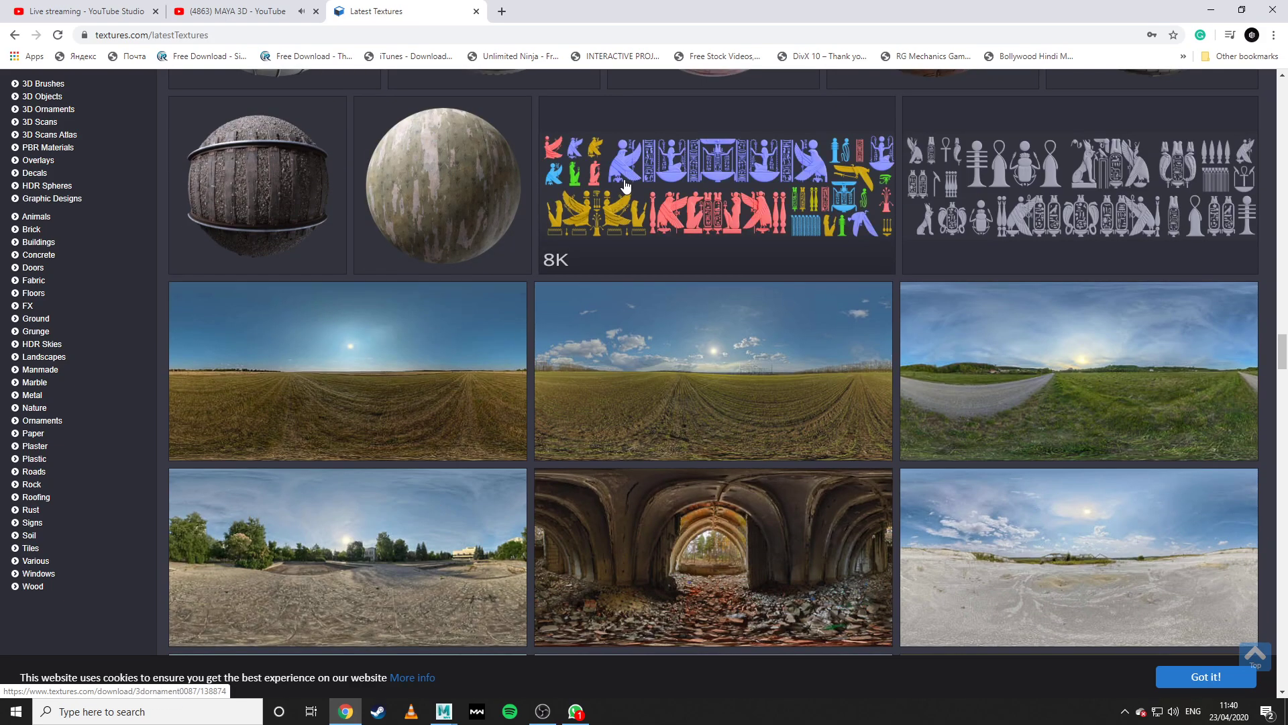
scroll(1070, 162, down, 10)
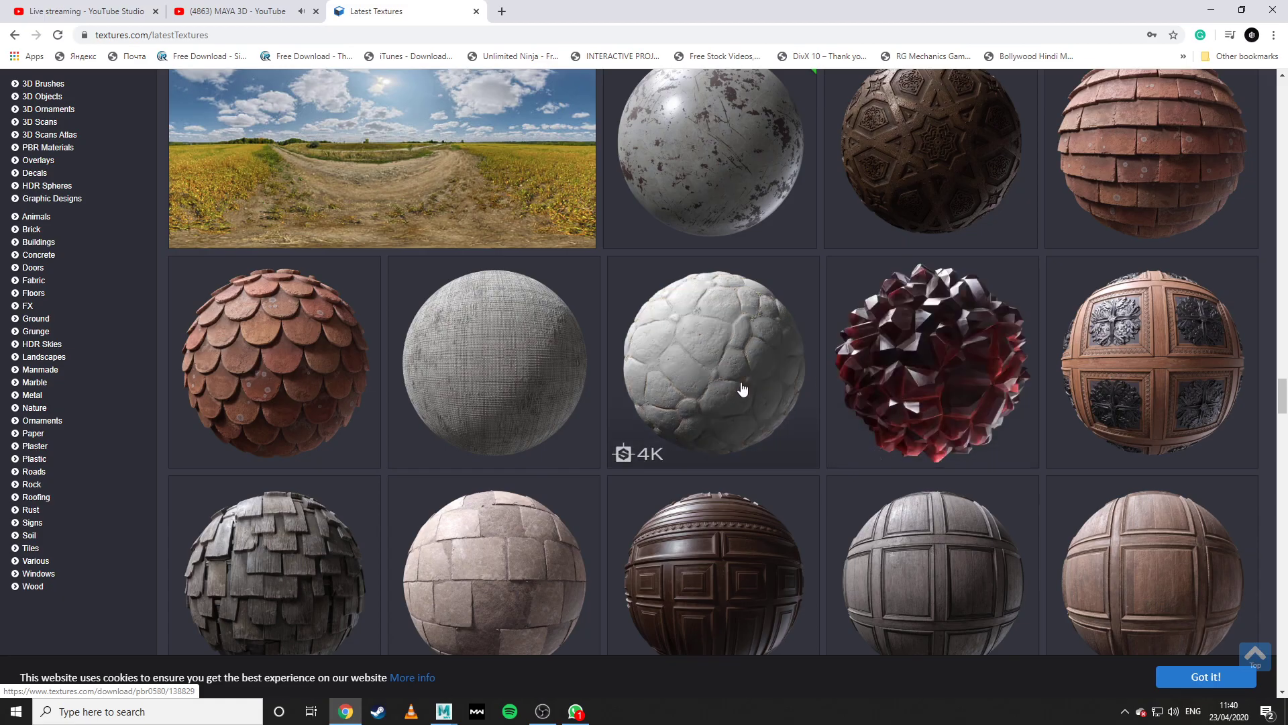
scroll(713, 342, up, 10)
scroll(713, 354, down, 7)
scroll(712, 356, down, 15)
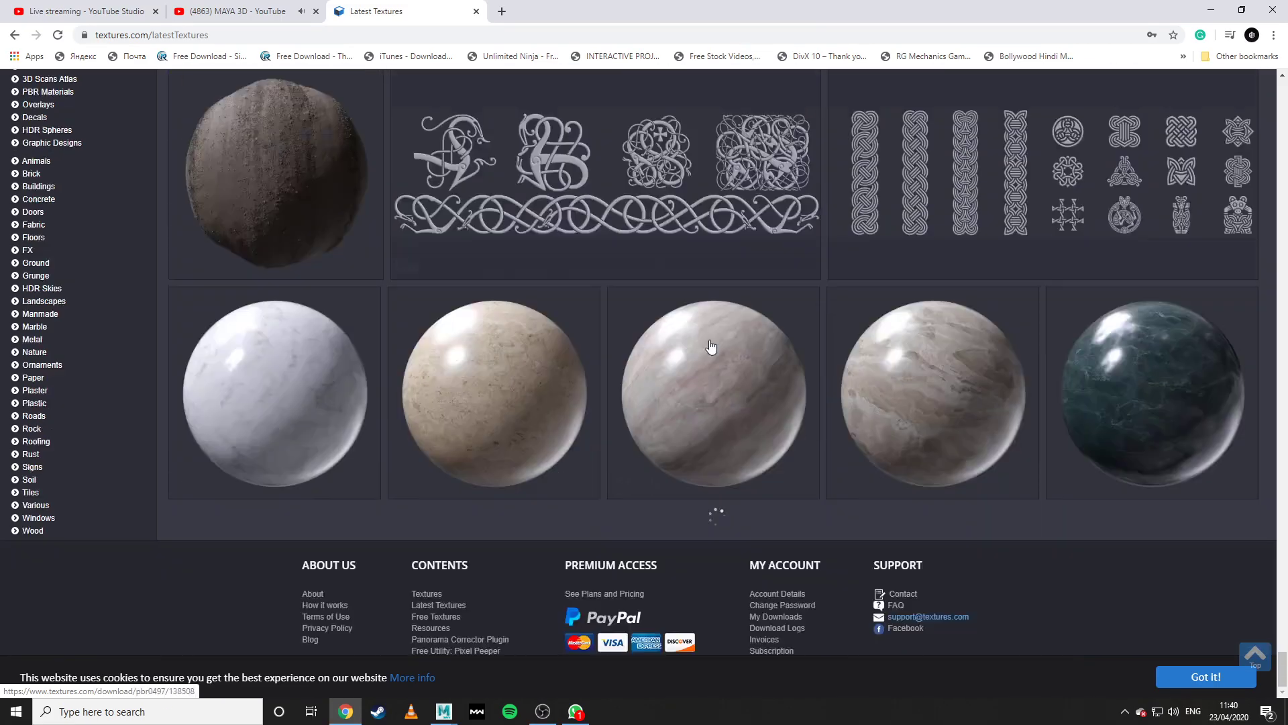
scroll(329, 234, down, 10)
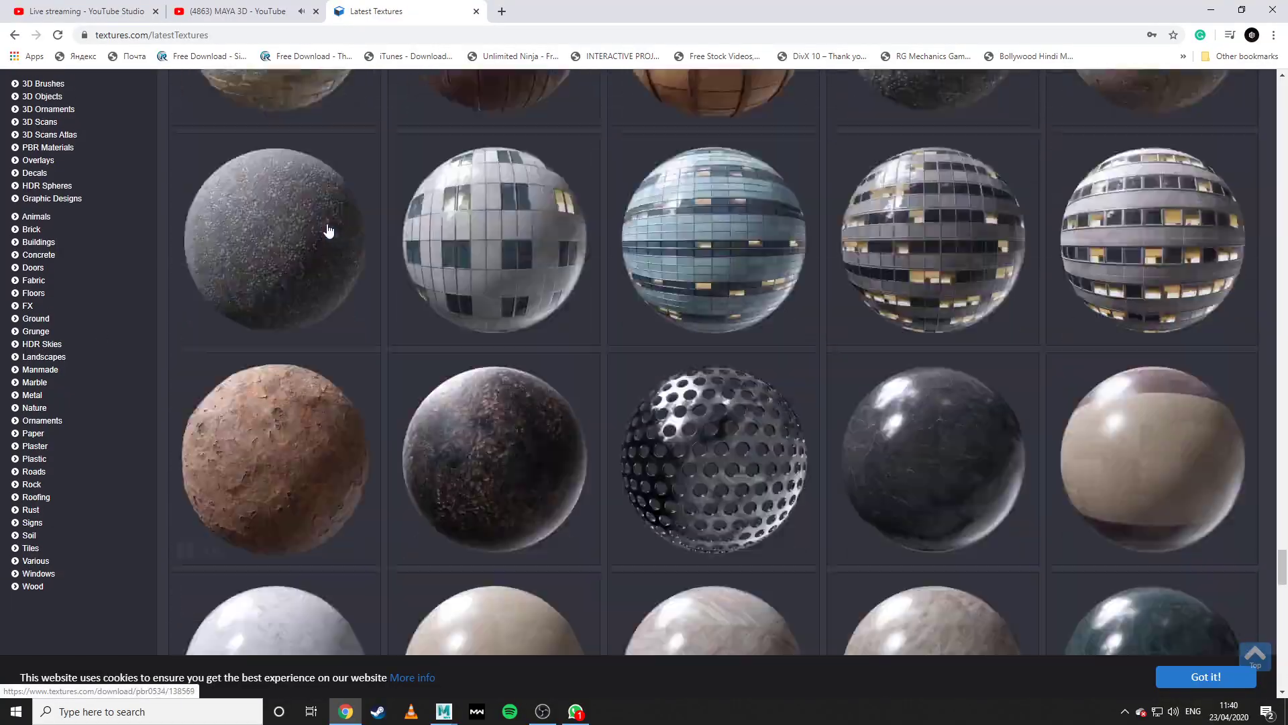
scroll(322, 221, up, 20)
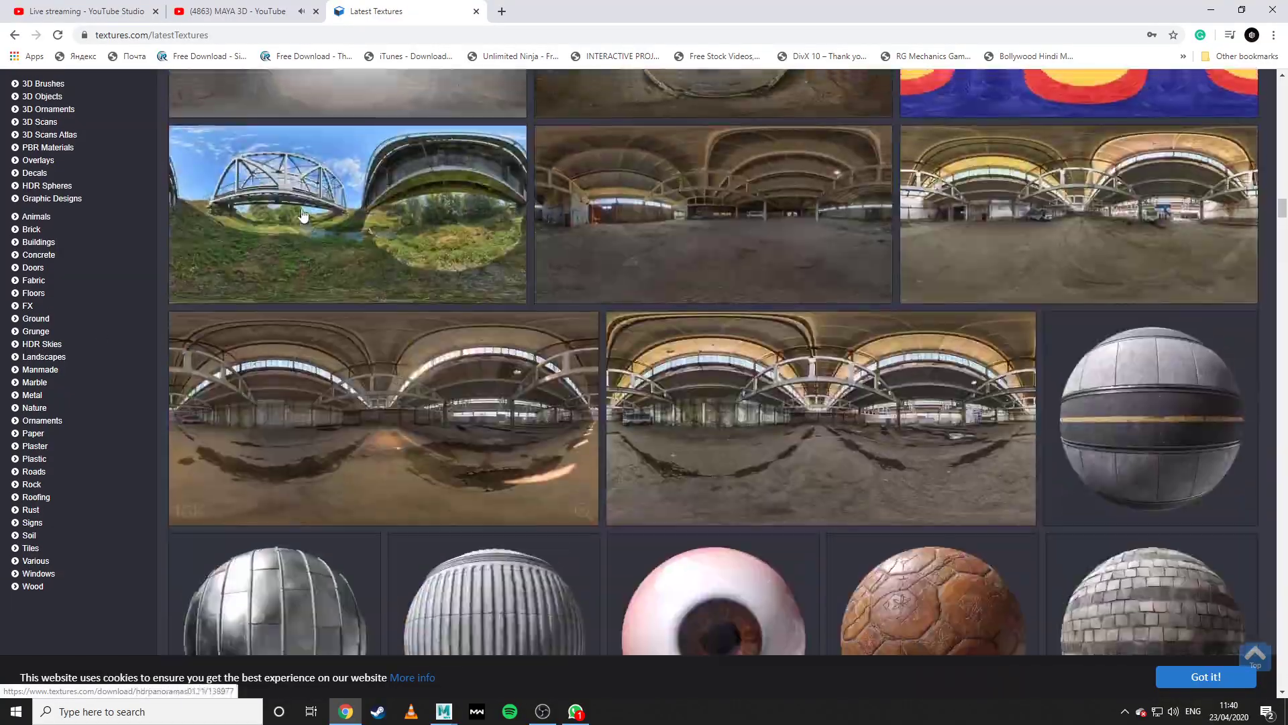
scroll(262, 187, up, 15)
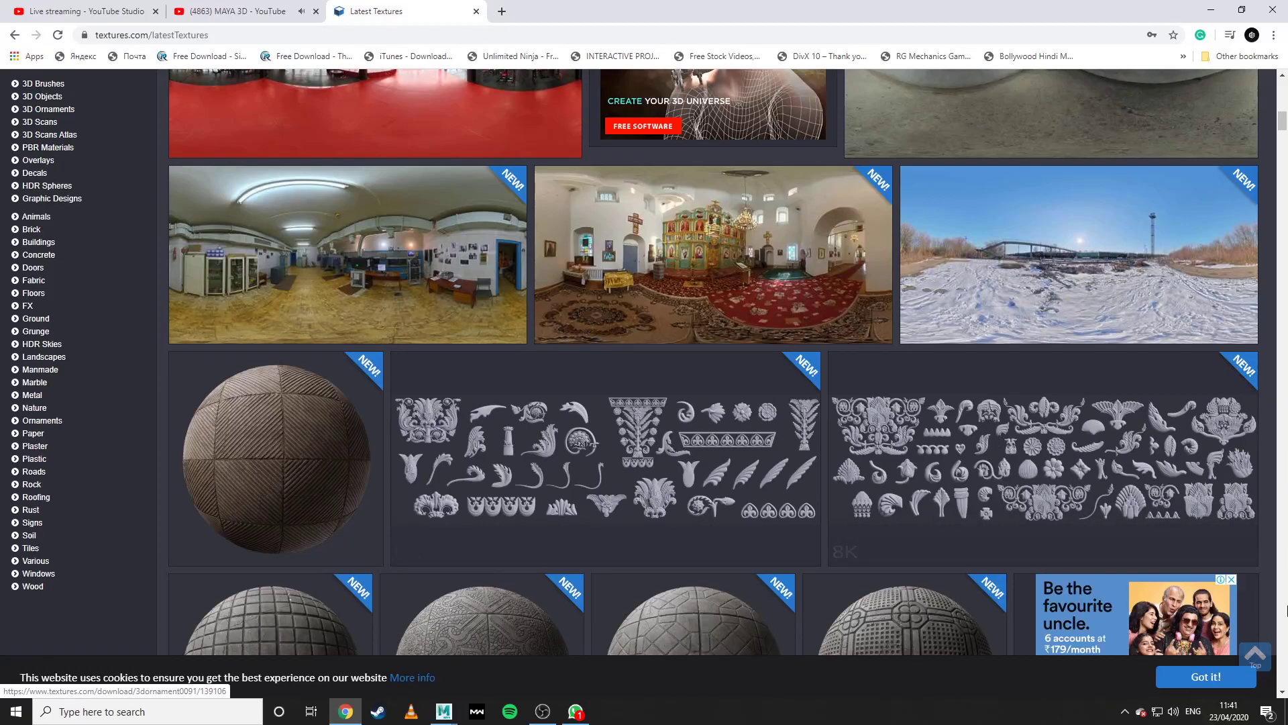
scroll(1237, 136, up, 2)
drag(1285, 116, 1283, 85)
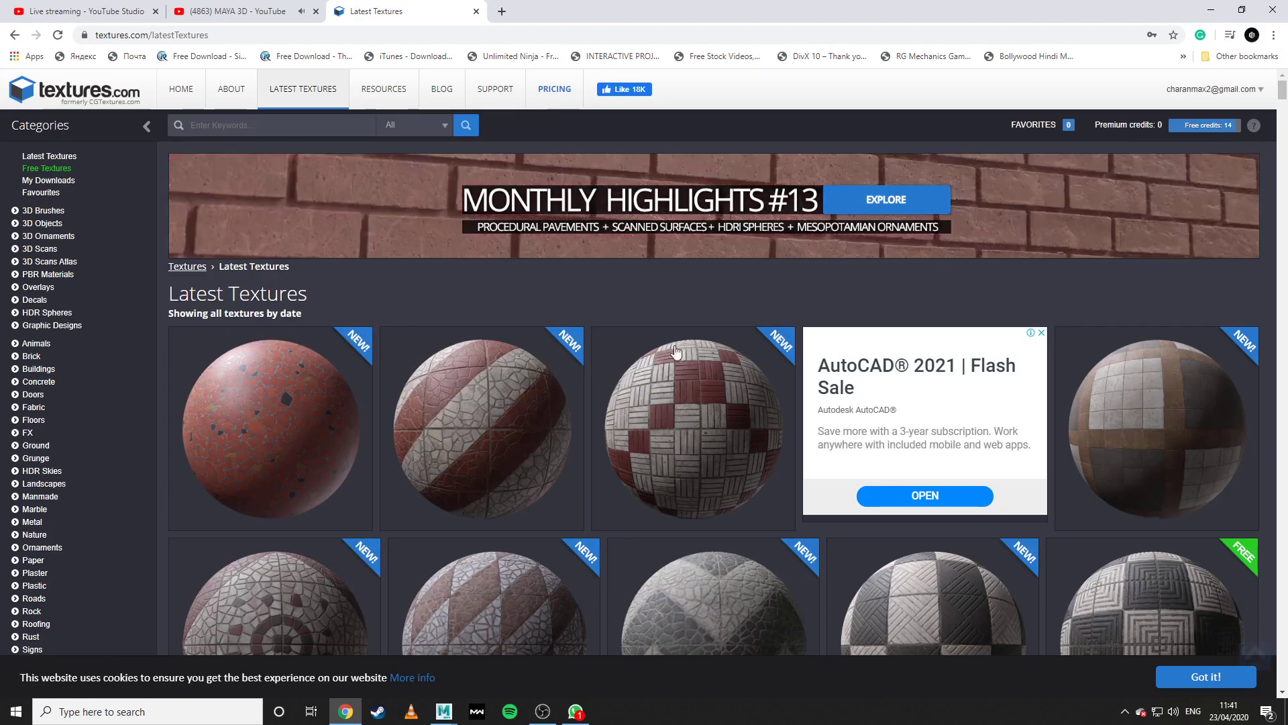
Go to the site's home page and open the PBR Materials category to view its newest materials.
click(178, 88)
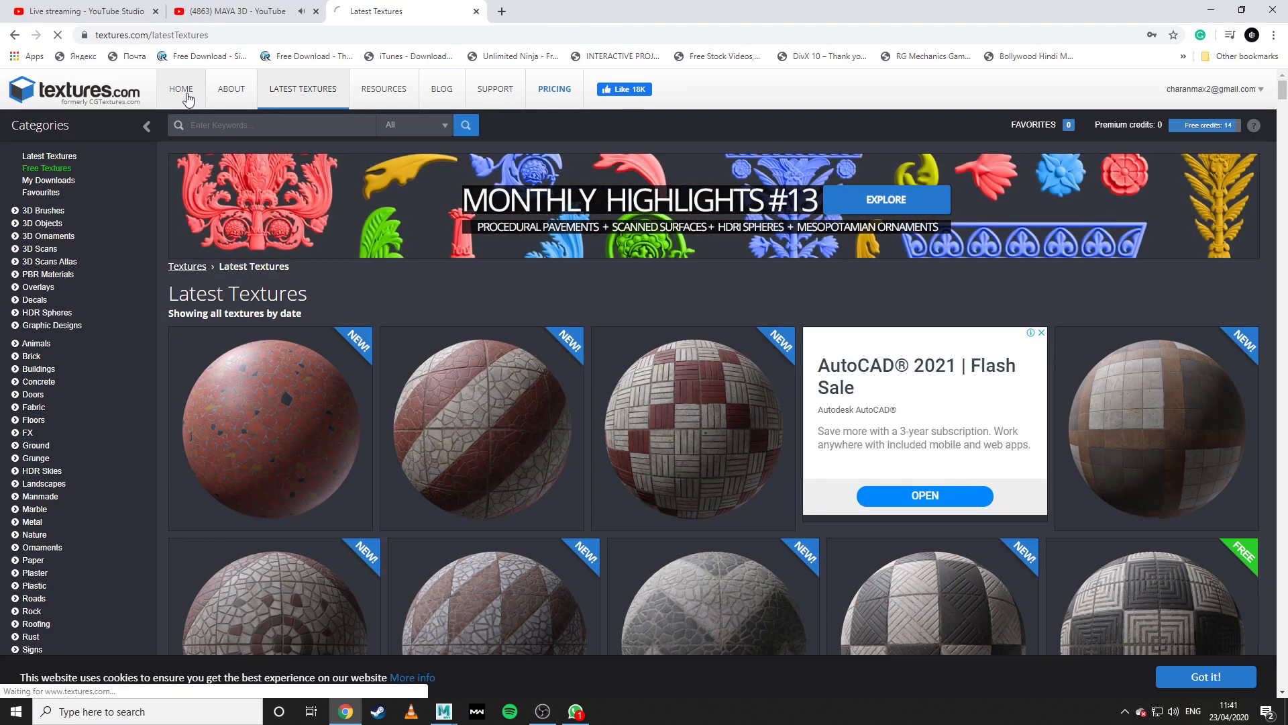
scroll(379, 346, down, 3)
click(467, 361)
scroll(466, 361, down, 3)
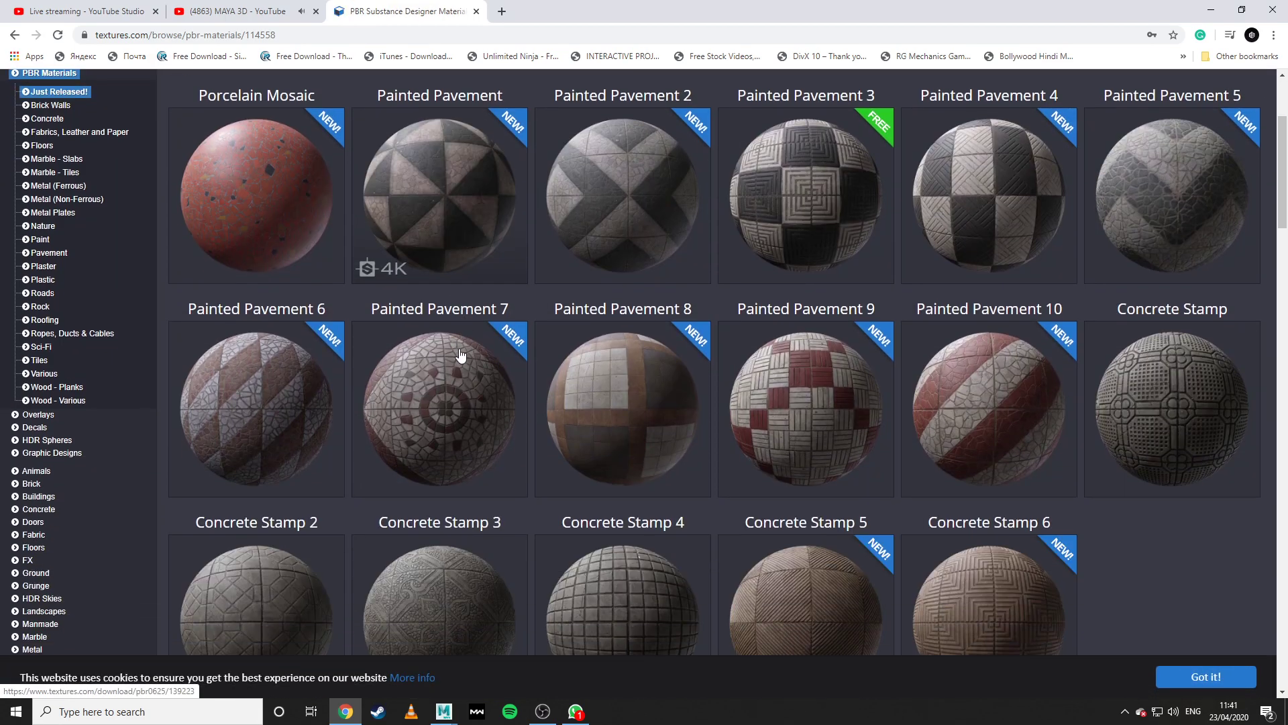
Open the Porcelain Mosaic Broken Floor Tiles material and examine its flat maps and Substance download options.
click(454, 385)
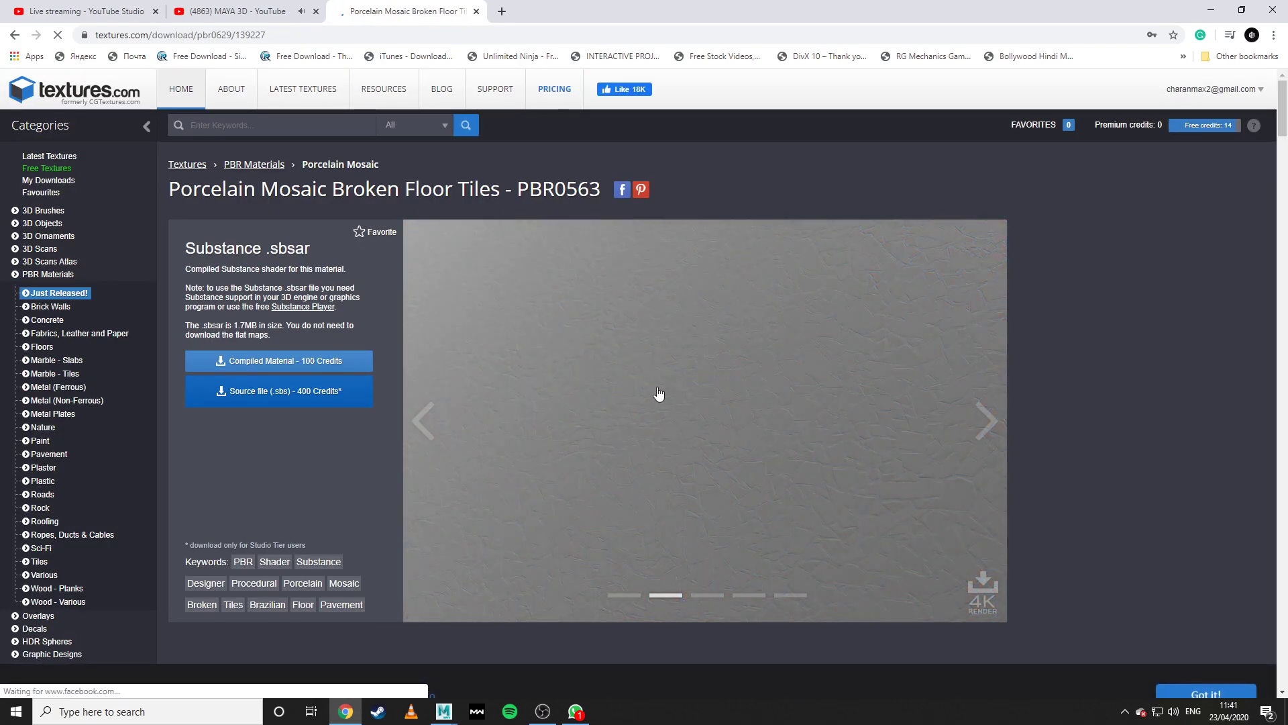
scroll(562, 435, down, 2)
scroll(590, 360, down, 4)
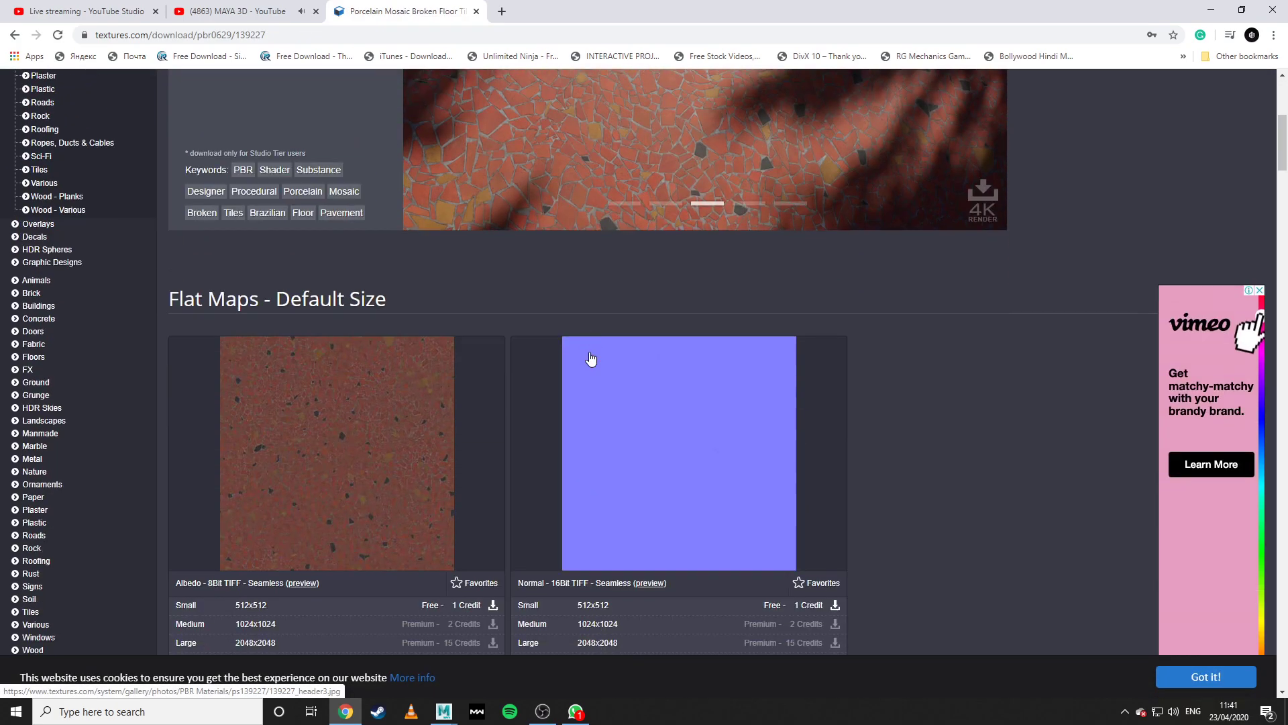
scroll(590, 360, up, 5)
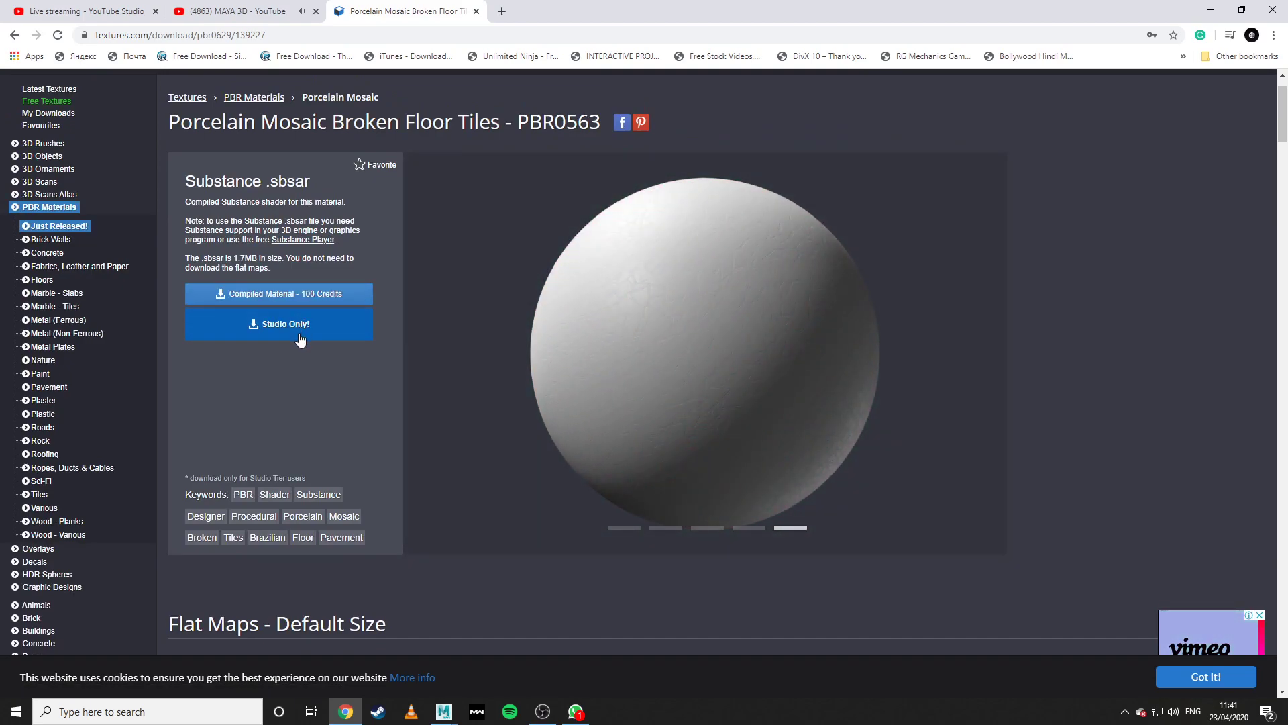
scroll(604, 383, up, 1)
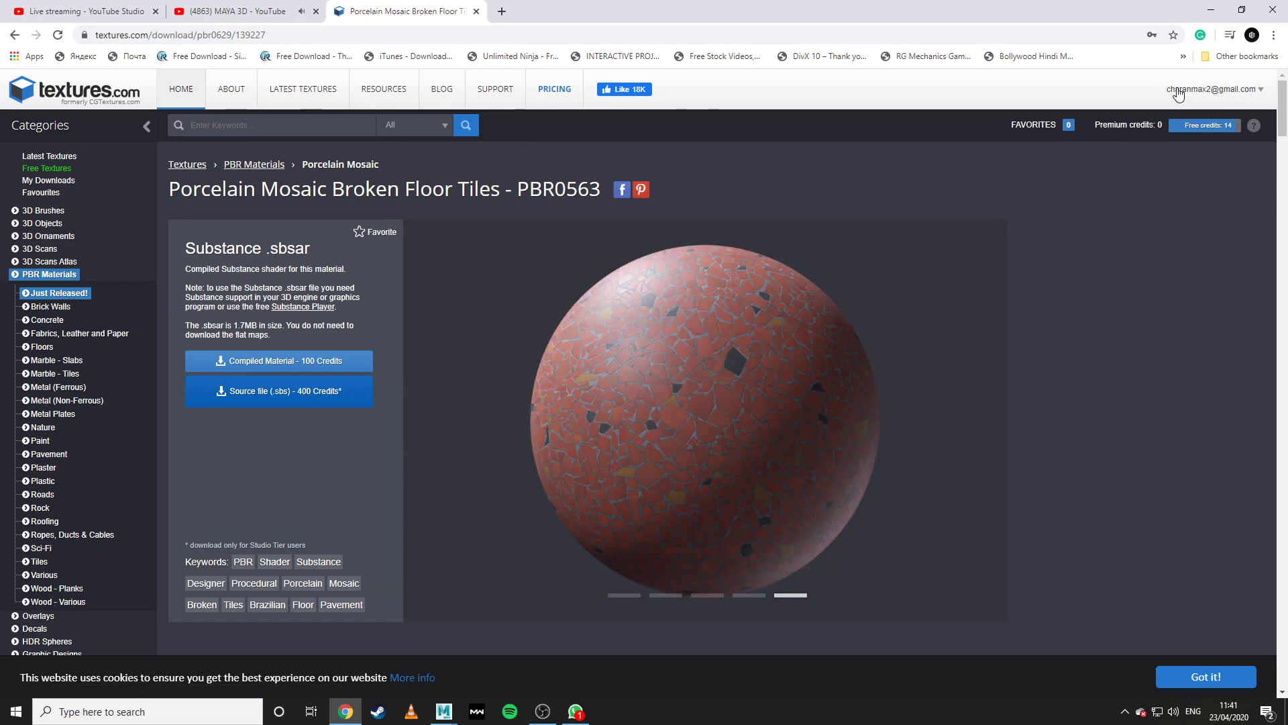
Return to the home page, view the HDR Skies information page, and come back to the home page.
key(alt+Left)
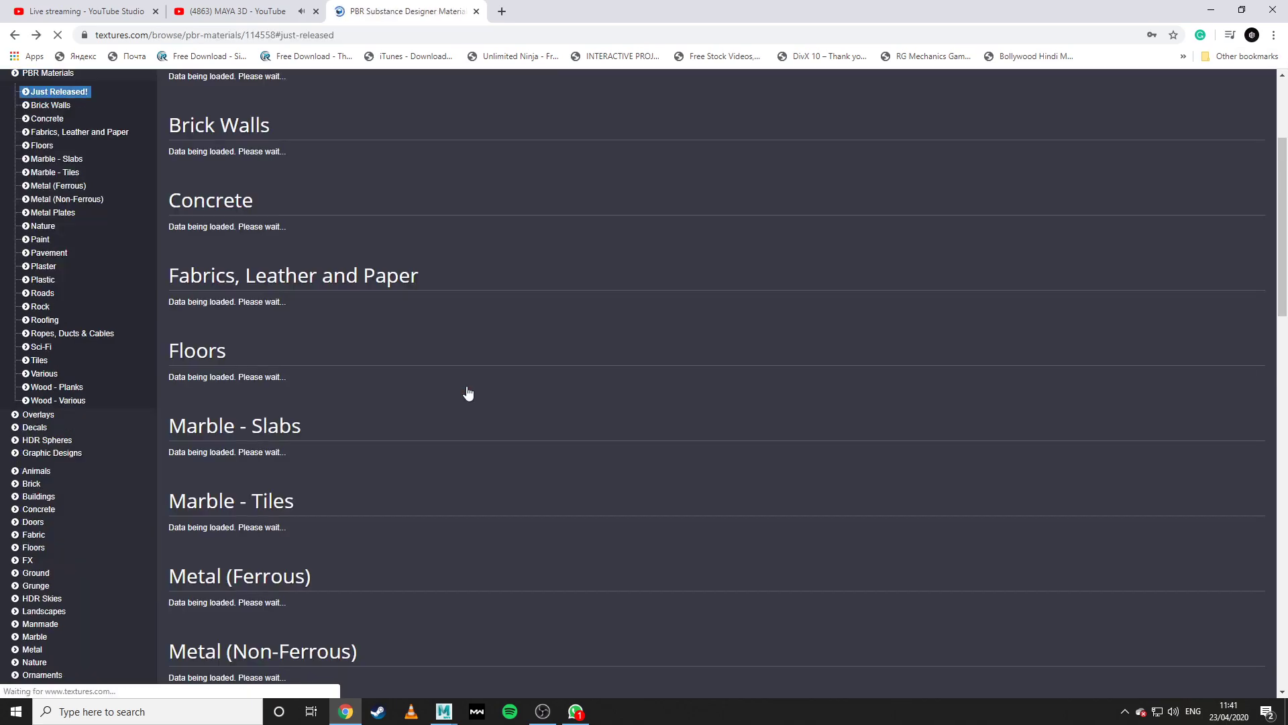
key(alt+Left)
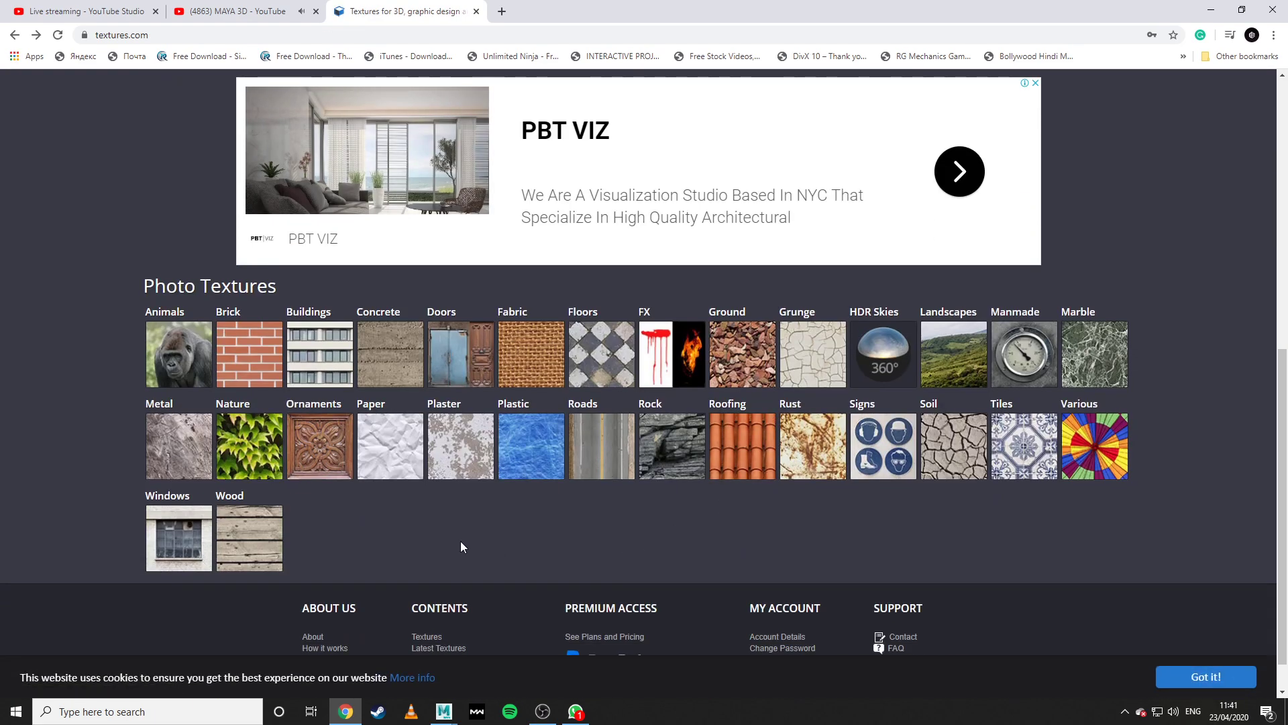
click(858, 460)
scroll(811, 448, down, 4)
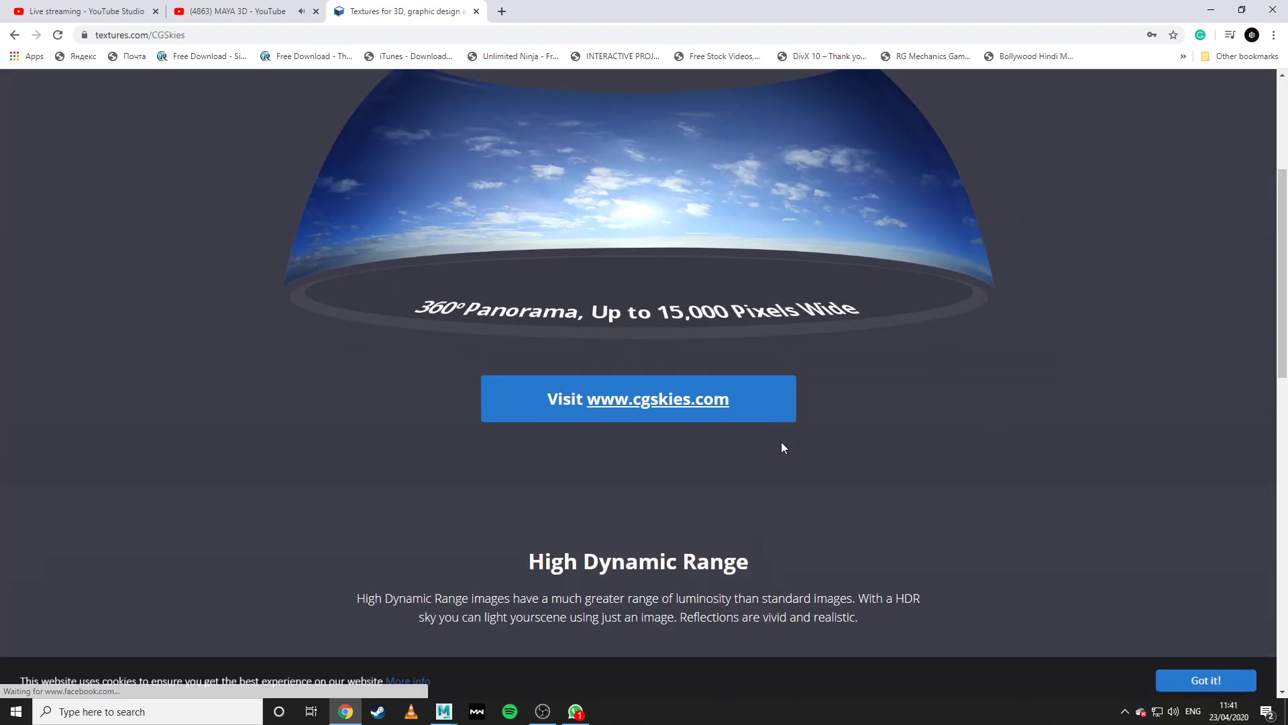
scroll(778, 448, up, 5)
key(alt+Left)
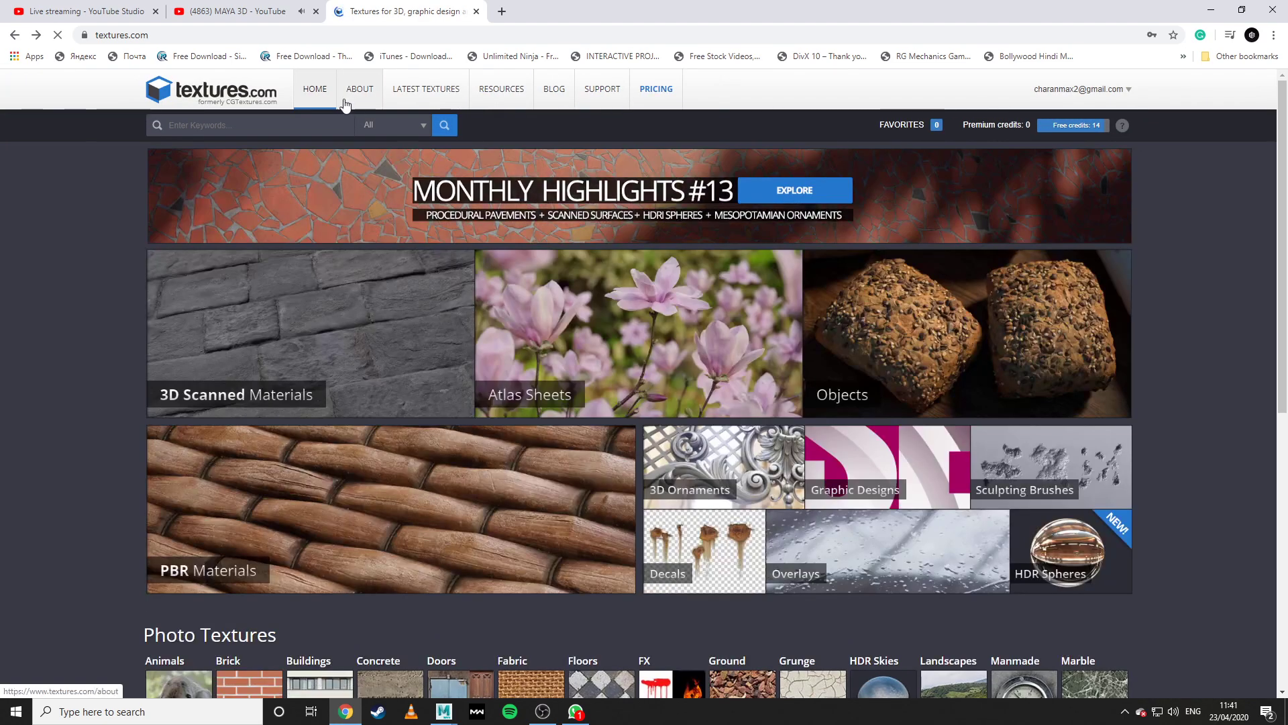
Open the Small Church HDR panorama from the latest textures and download its small 1024x512 tonemapped 8 Bit JPG.
scroll(592, 425, down, 12)
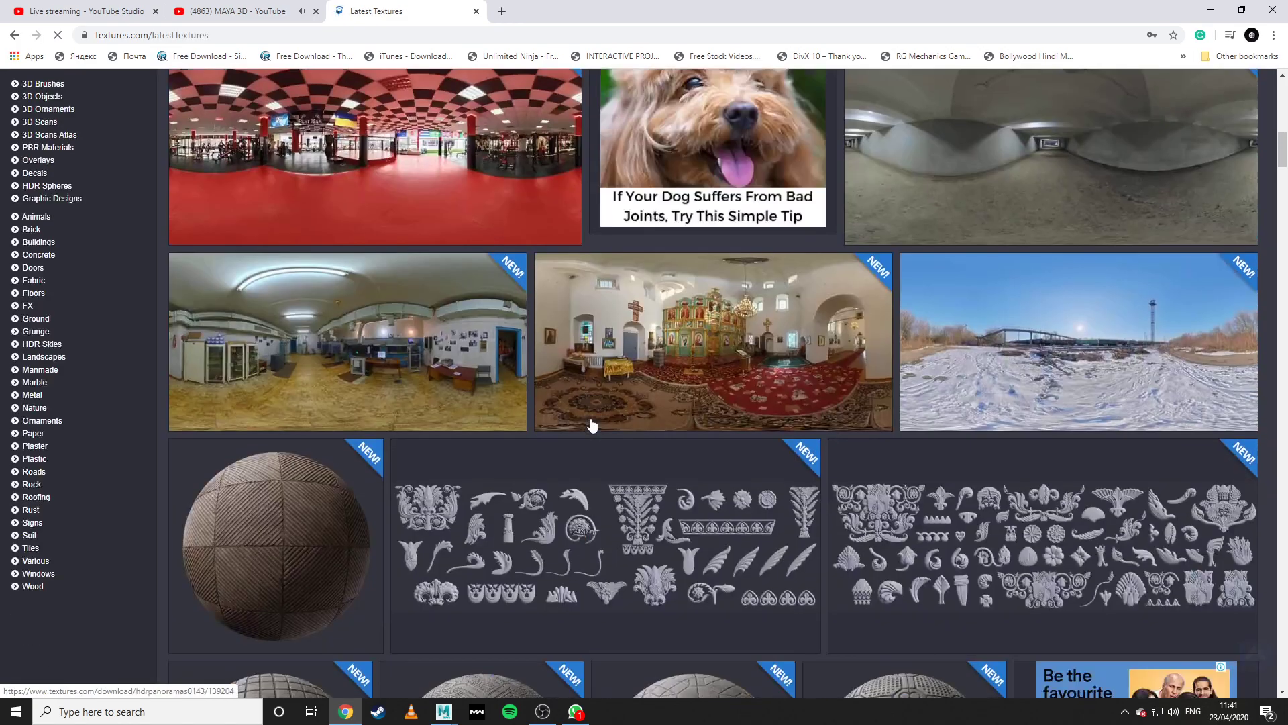
scroll(604, 389, up, 1)
click(726, 427)
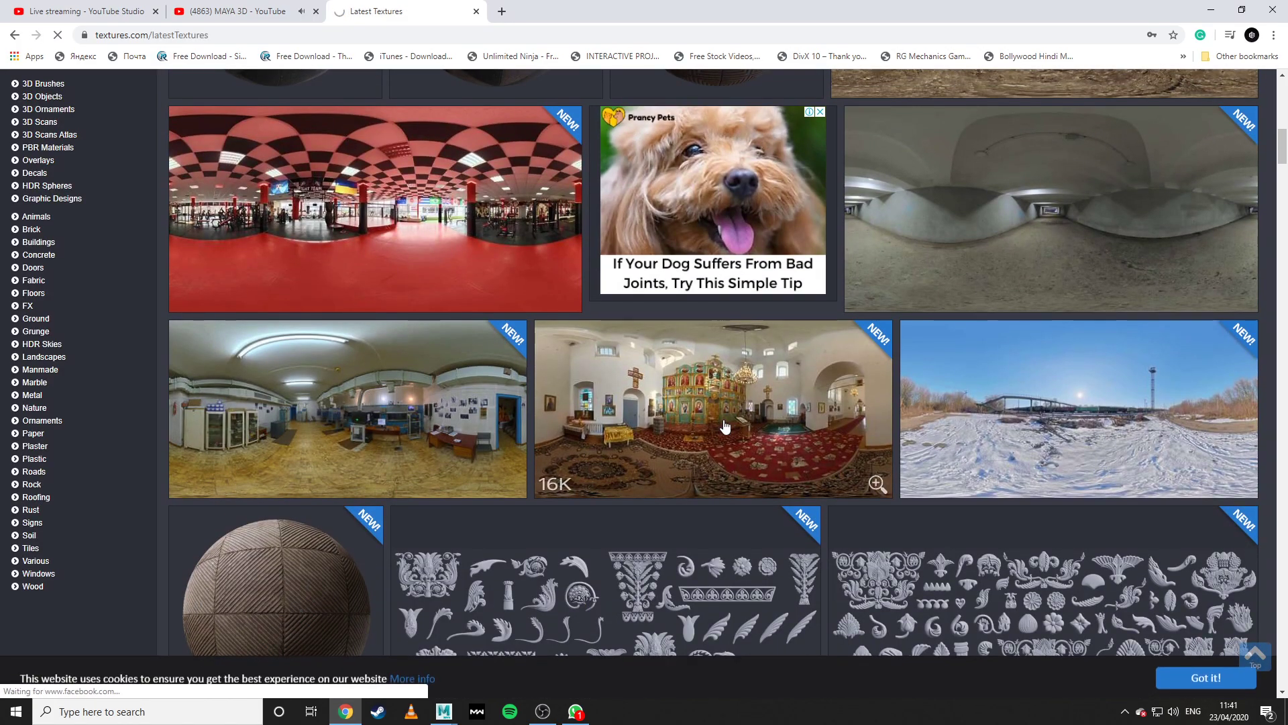
scroll(724, 426, down, 5)
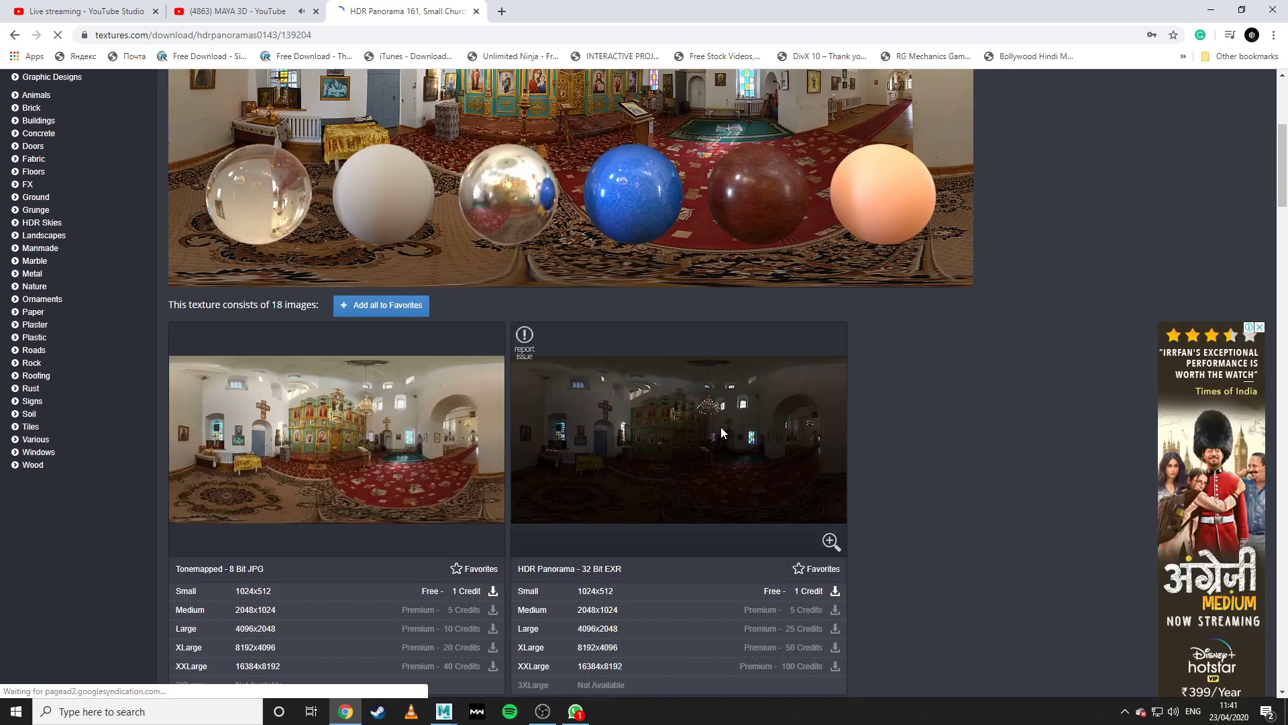
scroll(607, 376, down, 7)
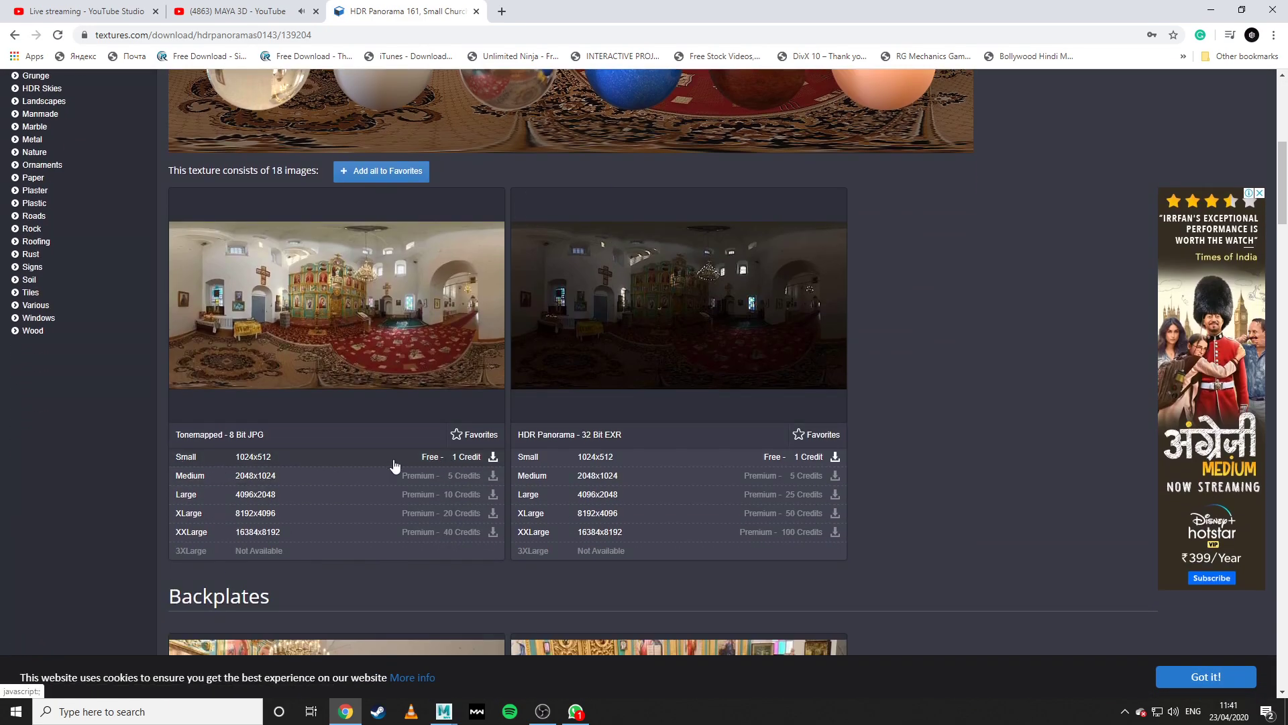
mouse_move(249, 464)
click(493, 458)
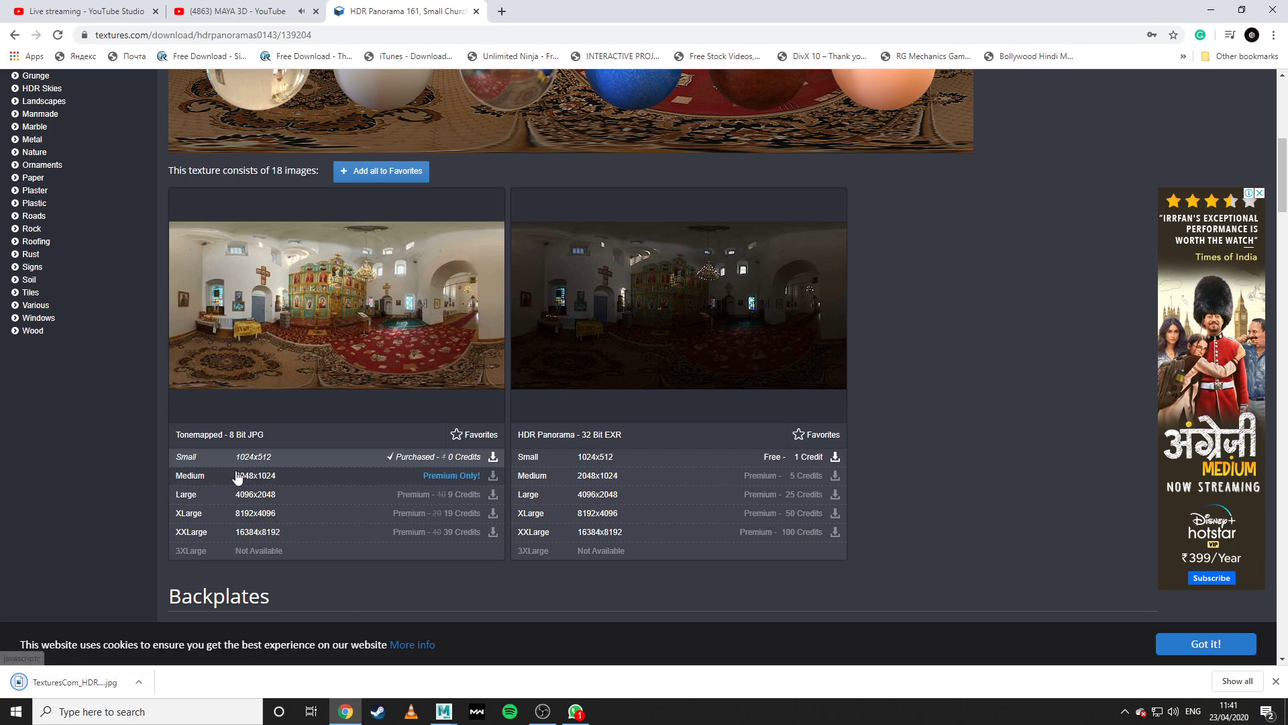
Request the XXLarge 16384x8192 tonemapped version, review the credit pack and subscription prices, and return to the panorama page.
click(336, 541)
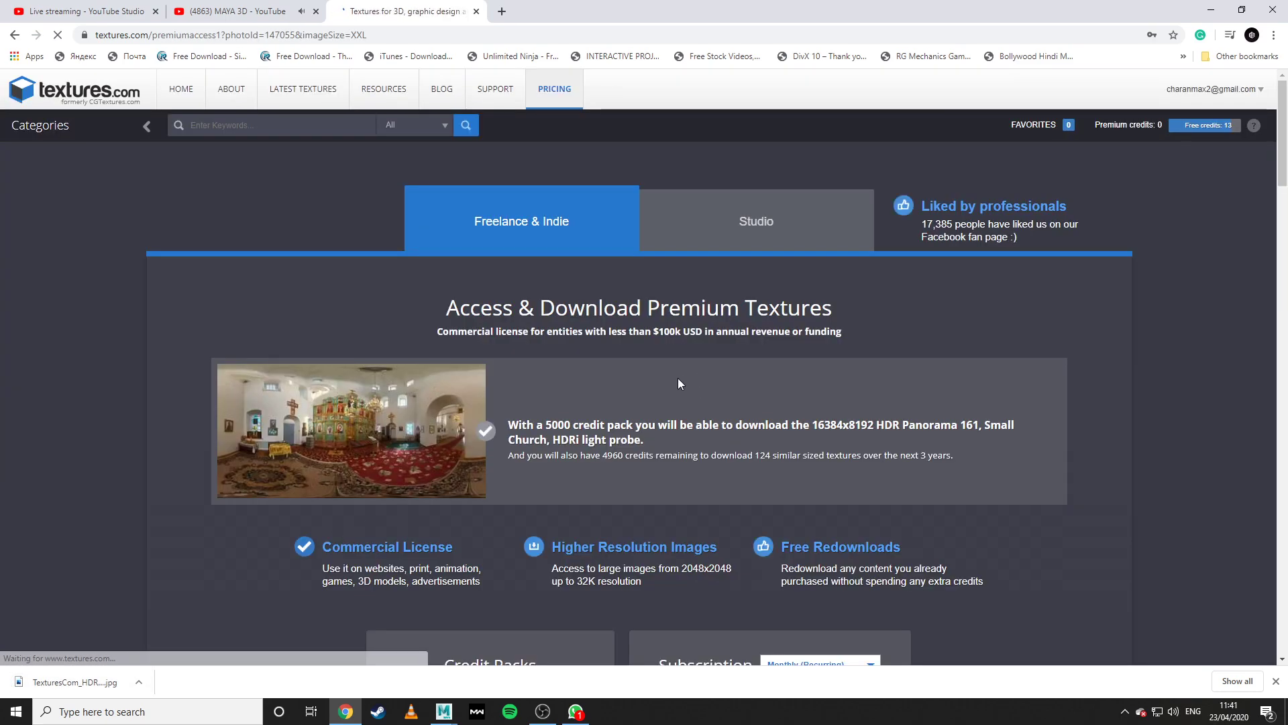
scroll(677, 383, down, 5)
scroll(674, 389, down, 2)
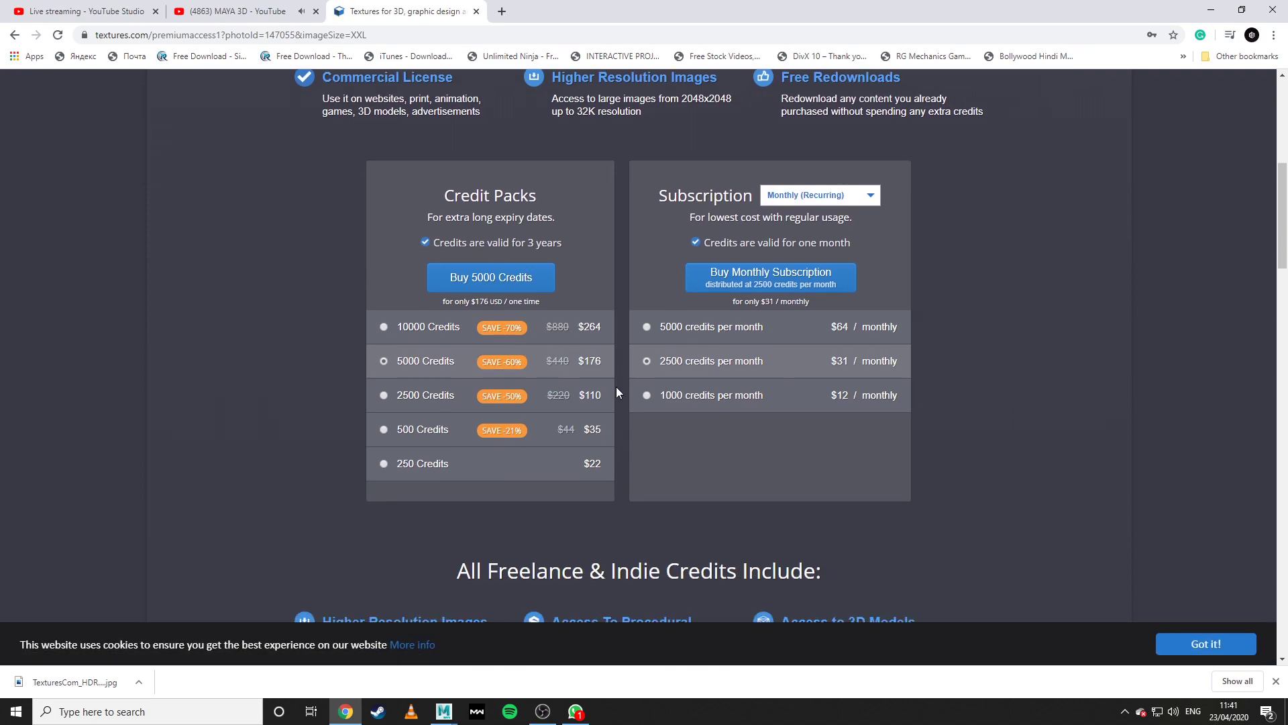
scroll(616, 393, down, 2)
scroll(607, 395, up, 8)
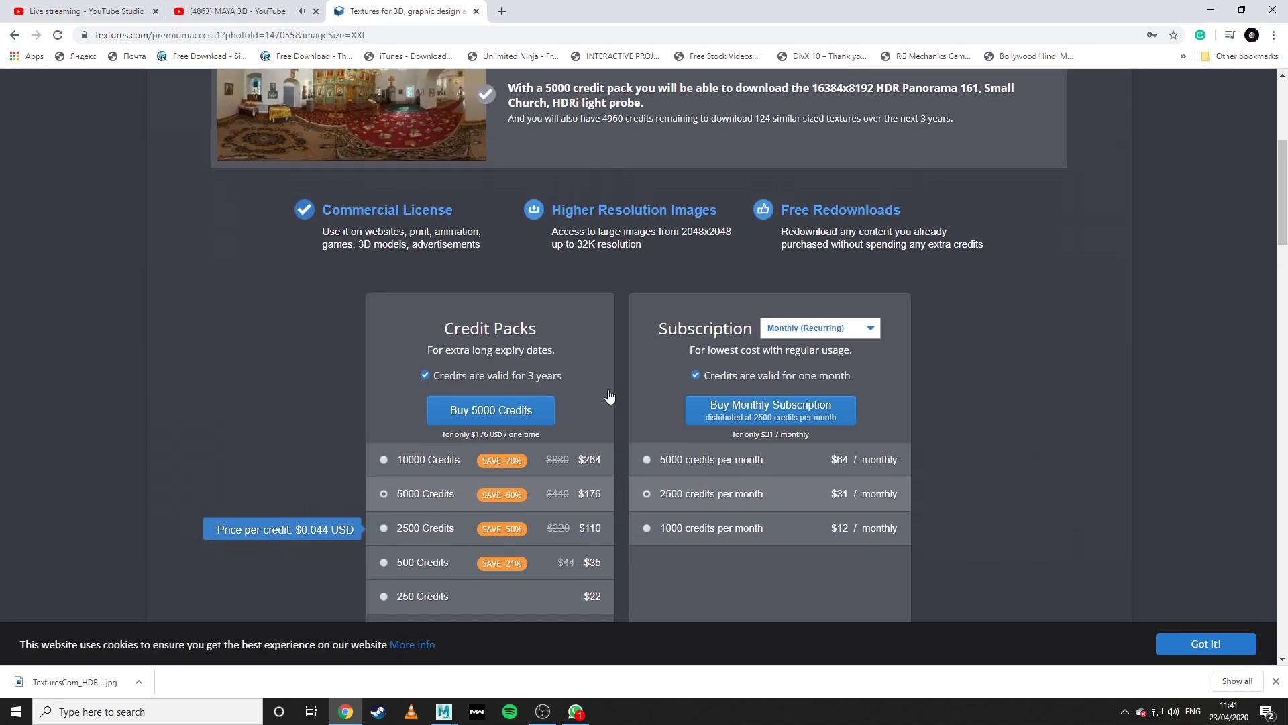
key(alt+Left)
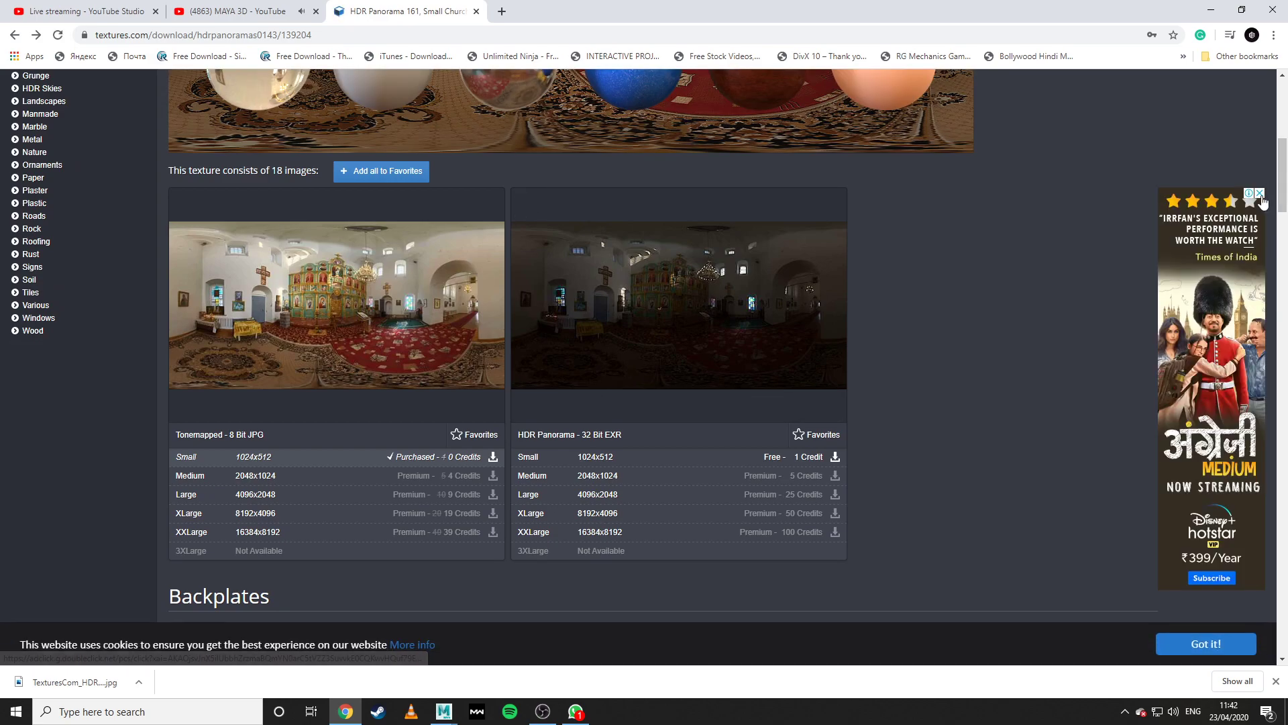
Examine the Small Church panorama's preview image and the sizes offered for its JPG and EXR versions.
click(771, 458)
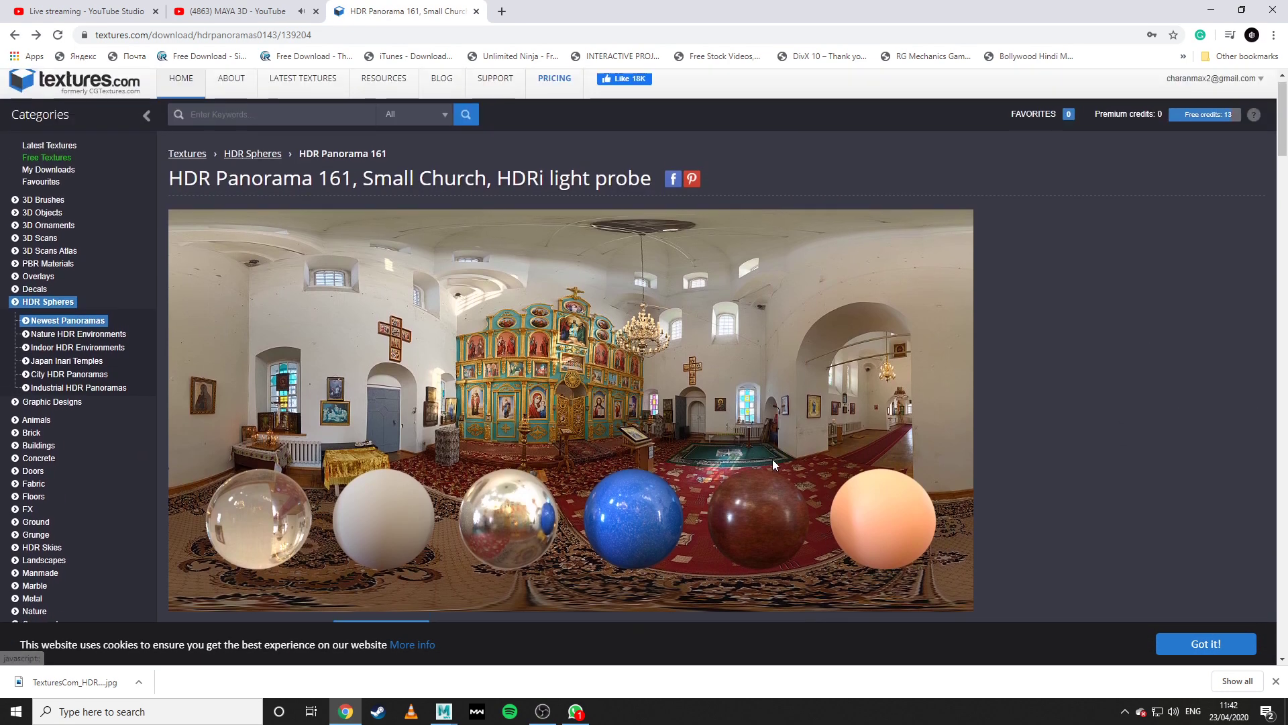
scroll(772, 459, down, 2)
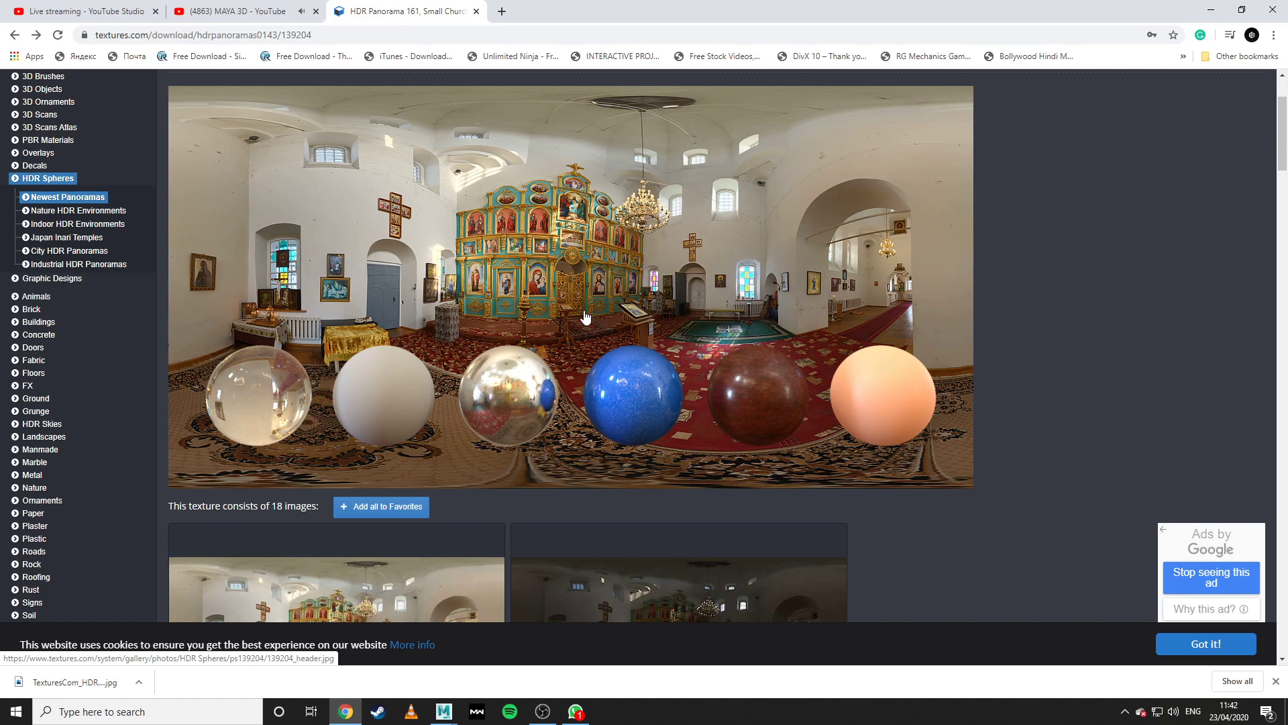
scroll(585, 318, up, 2)
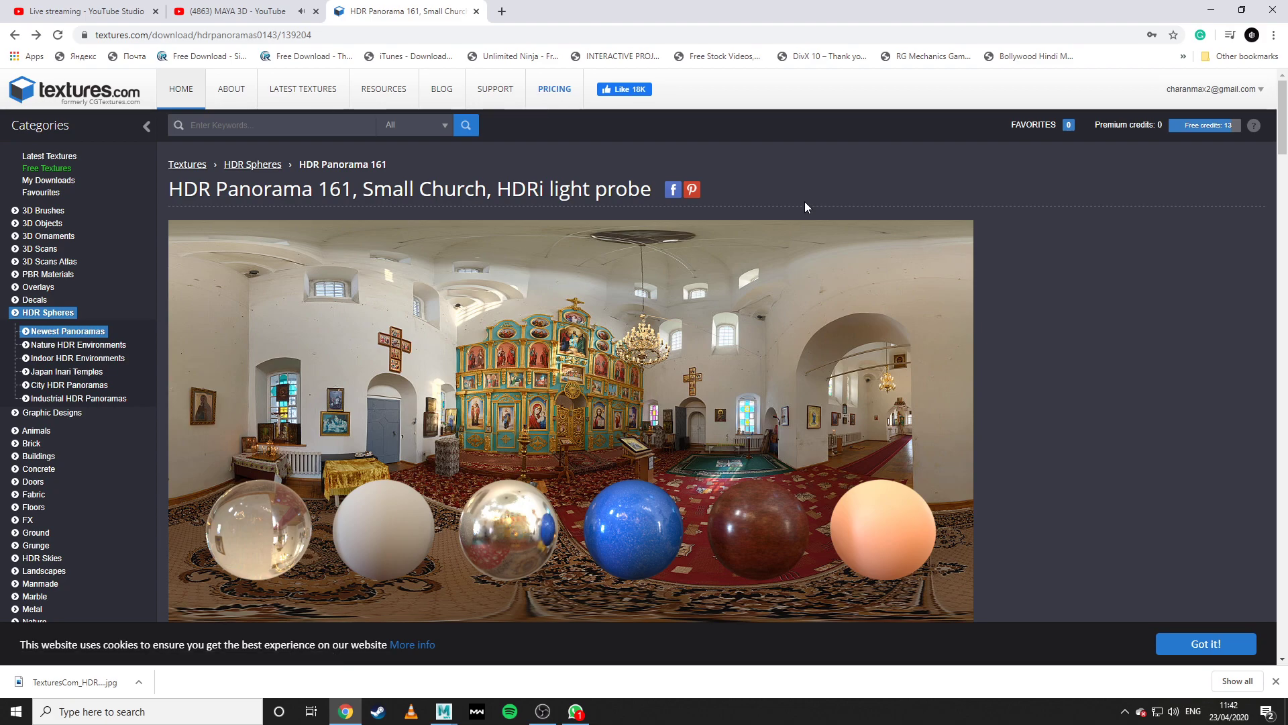
scroll(805, 207, down, 6)
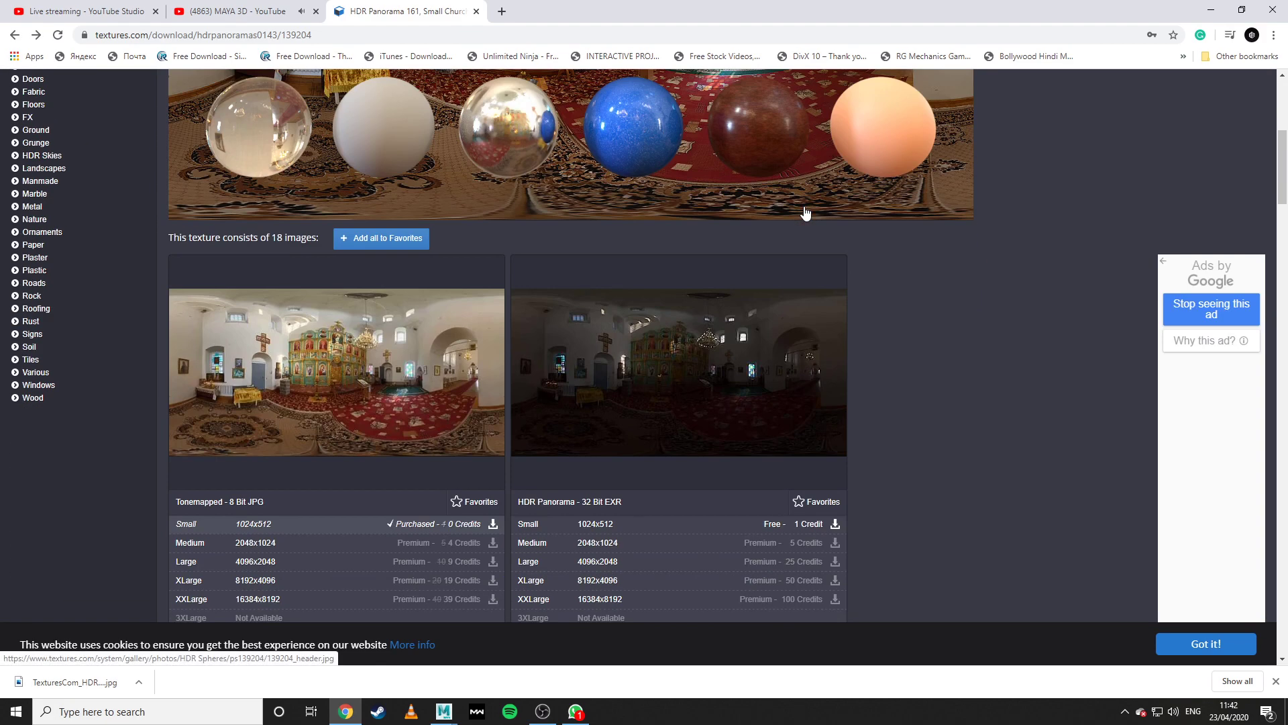
scroll(806, 213, up, 4)
Open the Animals texture category and look through its subcategories.
click(35, 297)
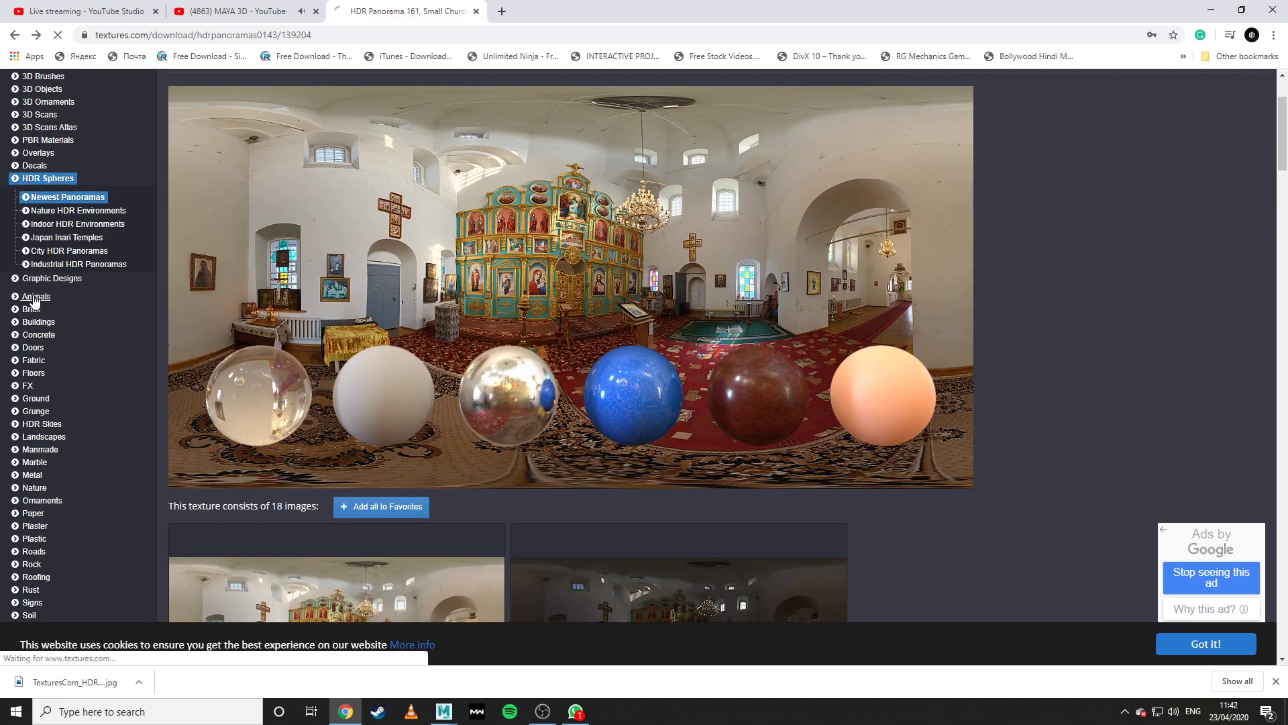
scroll(859, 324, down, 4)
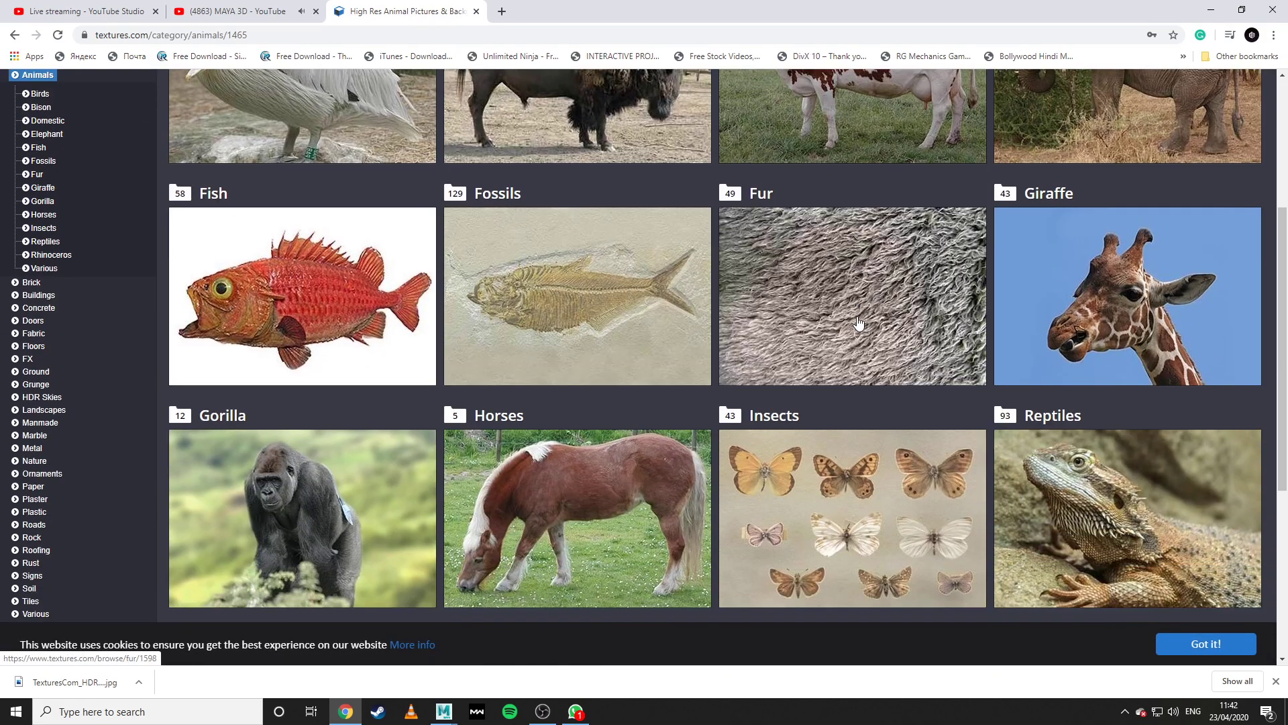
Open the Fur subcategory of Animals and look through its fur, hair and pelt photosets.
click(828, 307)
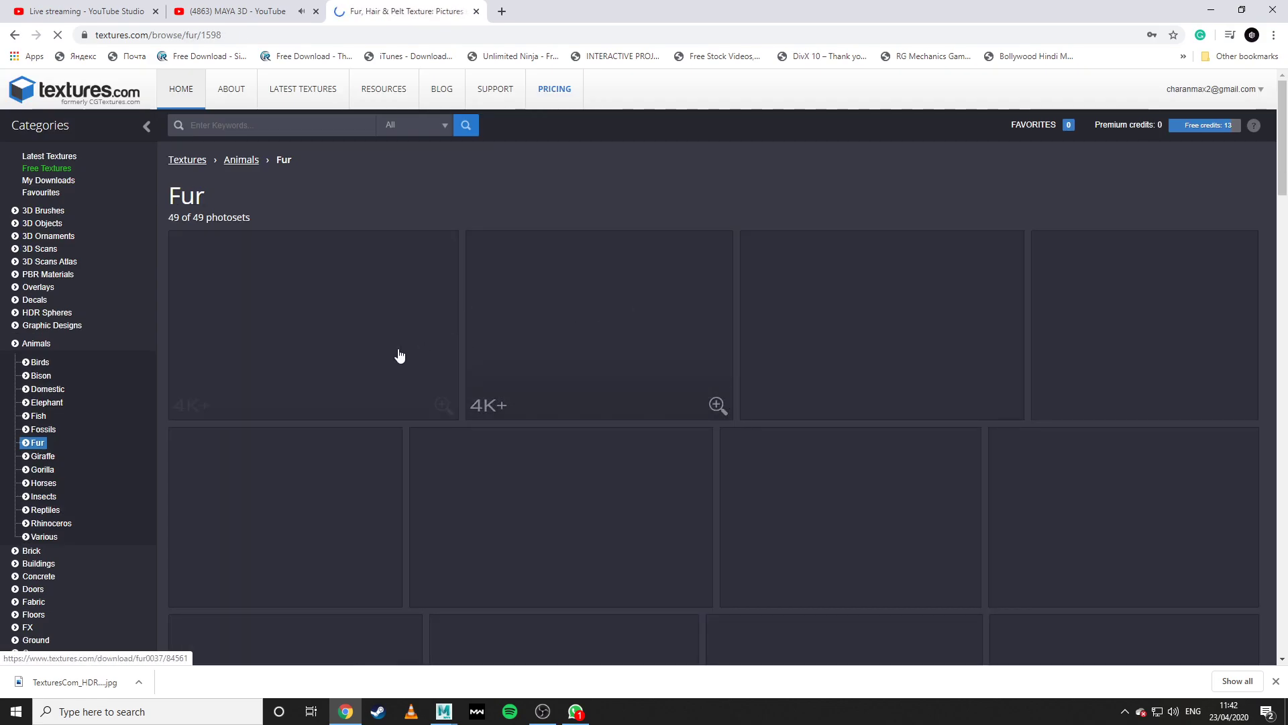
scroll(756, 310, down, 4)
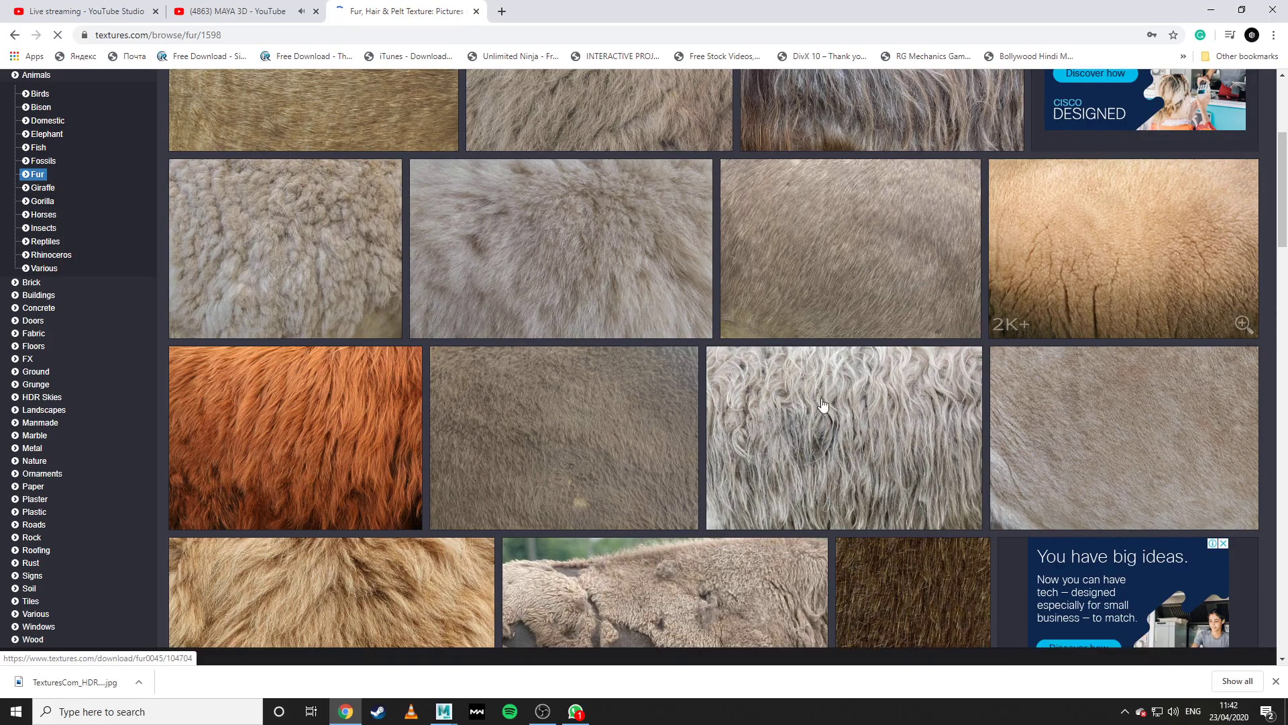
scroll(837, 401, down, 4)
scroll(308, 389, down, 4)
scroll(865, 312, down, 6)
scroll(876, 312, up, 15)
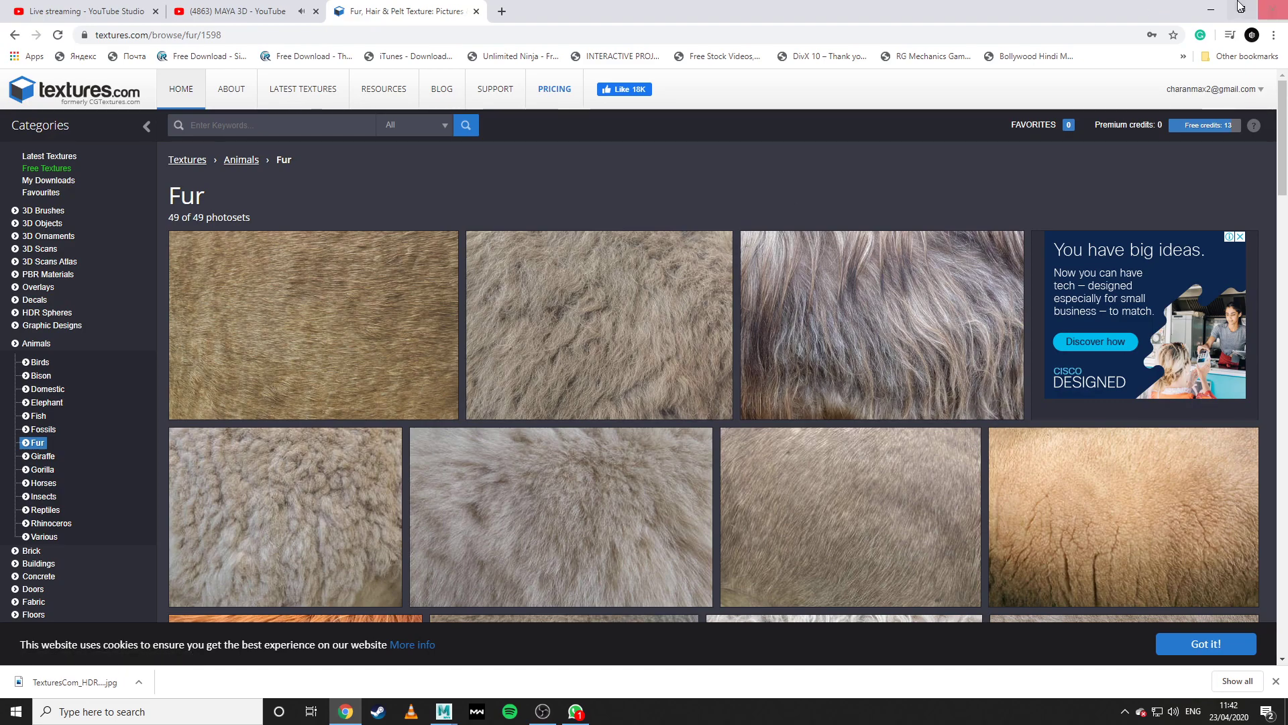
Switch to Maya, inspect the rendered grass patch up close, and start the IPR render in the Arnold RenderView.
click(1211, 9)
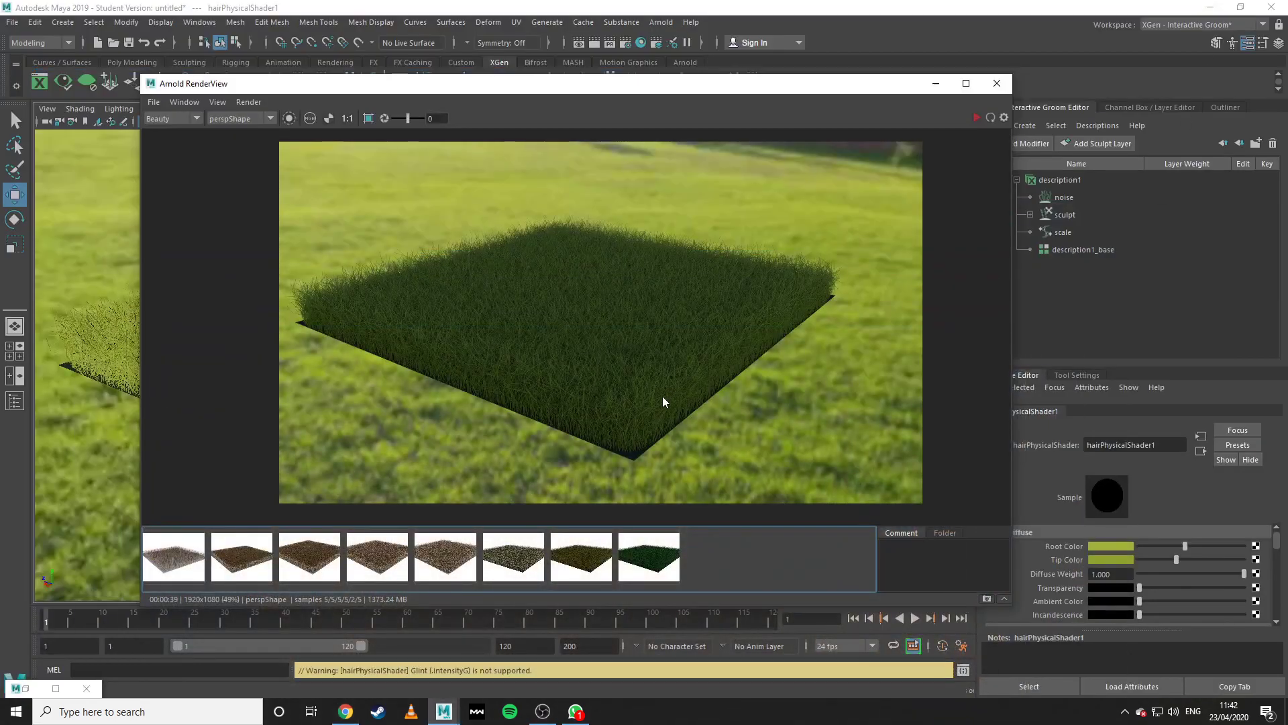
scroll(647, 379, up, 3)
scroll(641, 377, down, 4)
scroll(610, 373, up, 4)
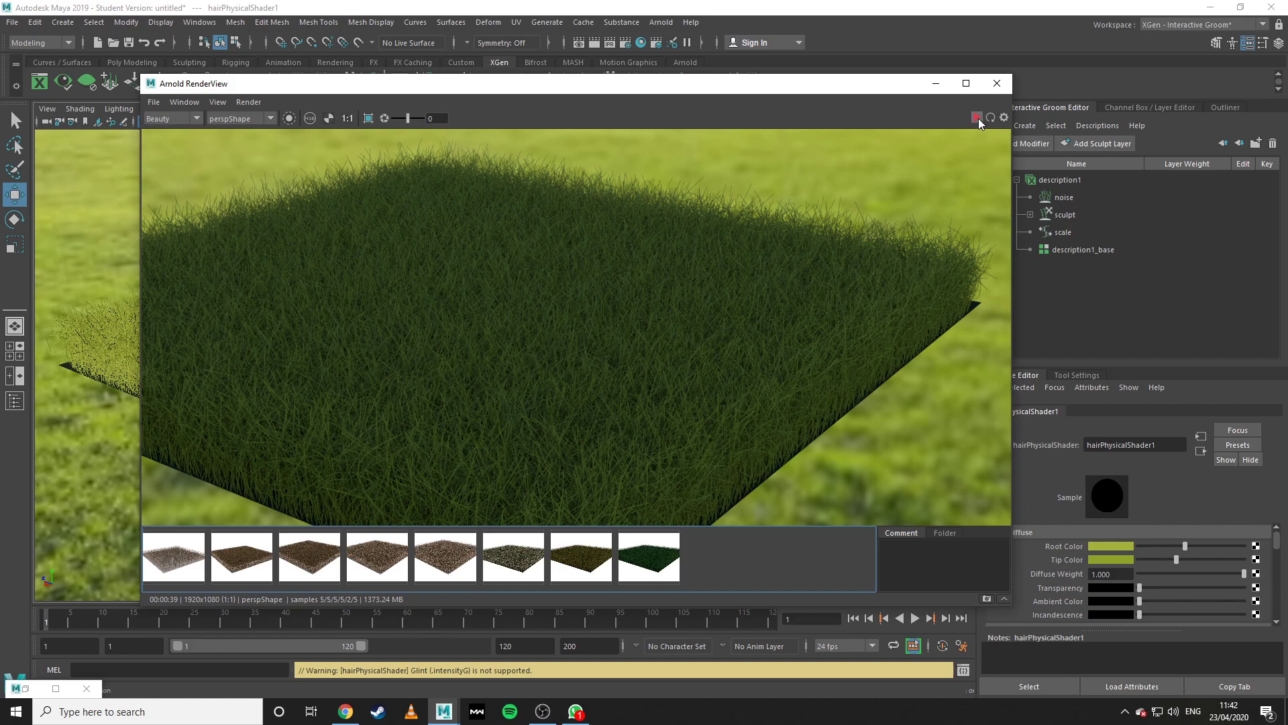
click(977, 118)
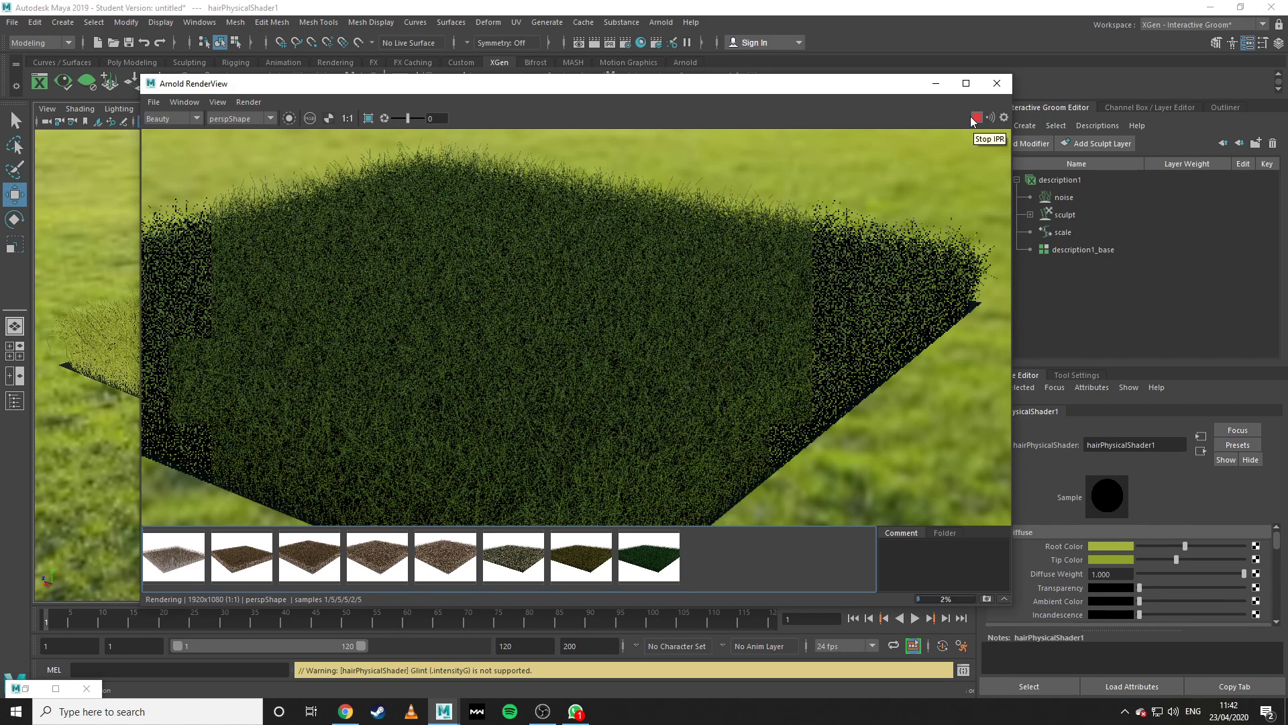
Put the Arnold RenderView away and start a new scene without saving the grass scene.
click(936, 84)
scroll(715, 370, down, 5)
scroll(715, 370, down, 3)
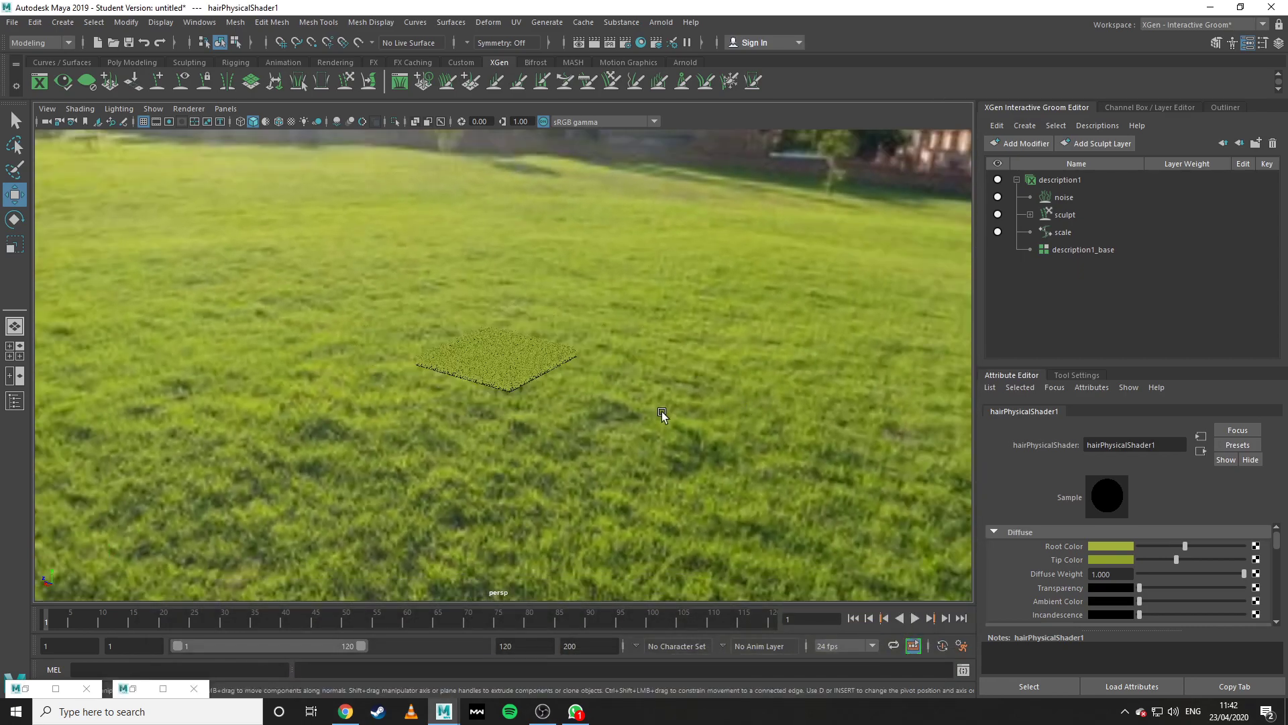
drag(736, 586, 737, 587)
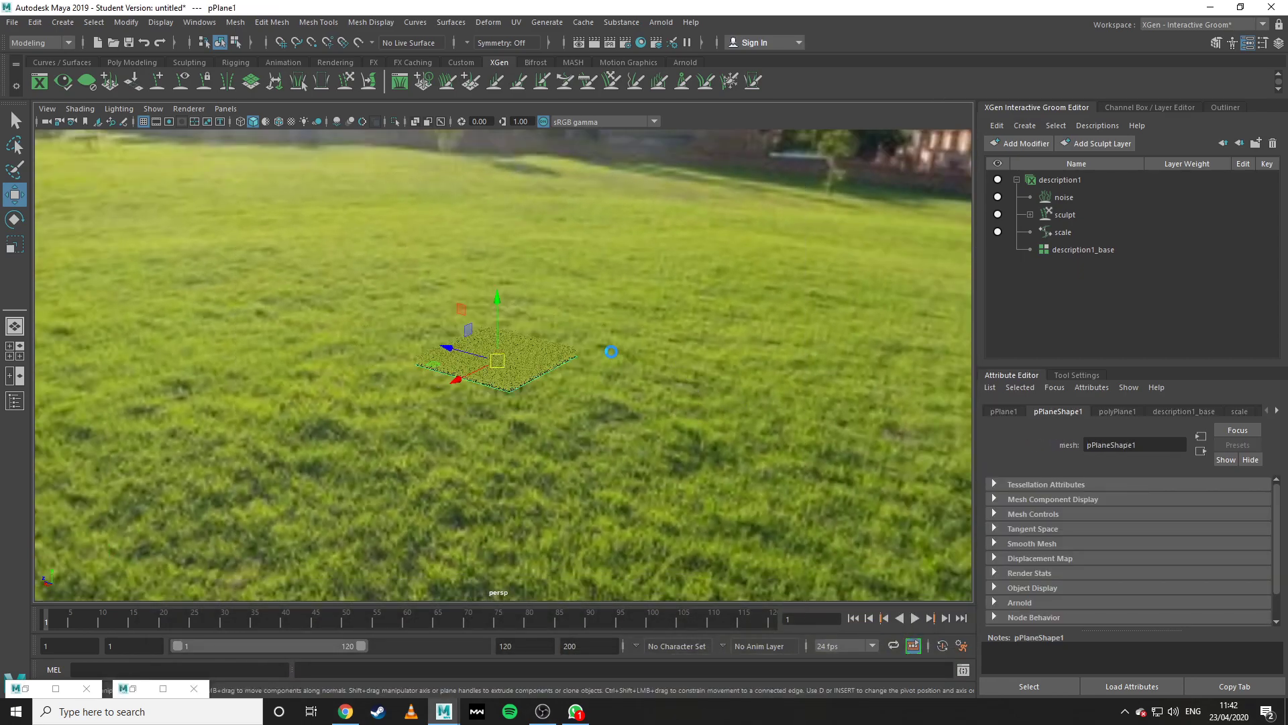
click(610, 351)
click(97, 42)
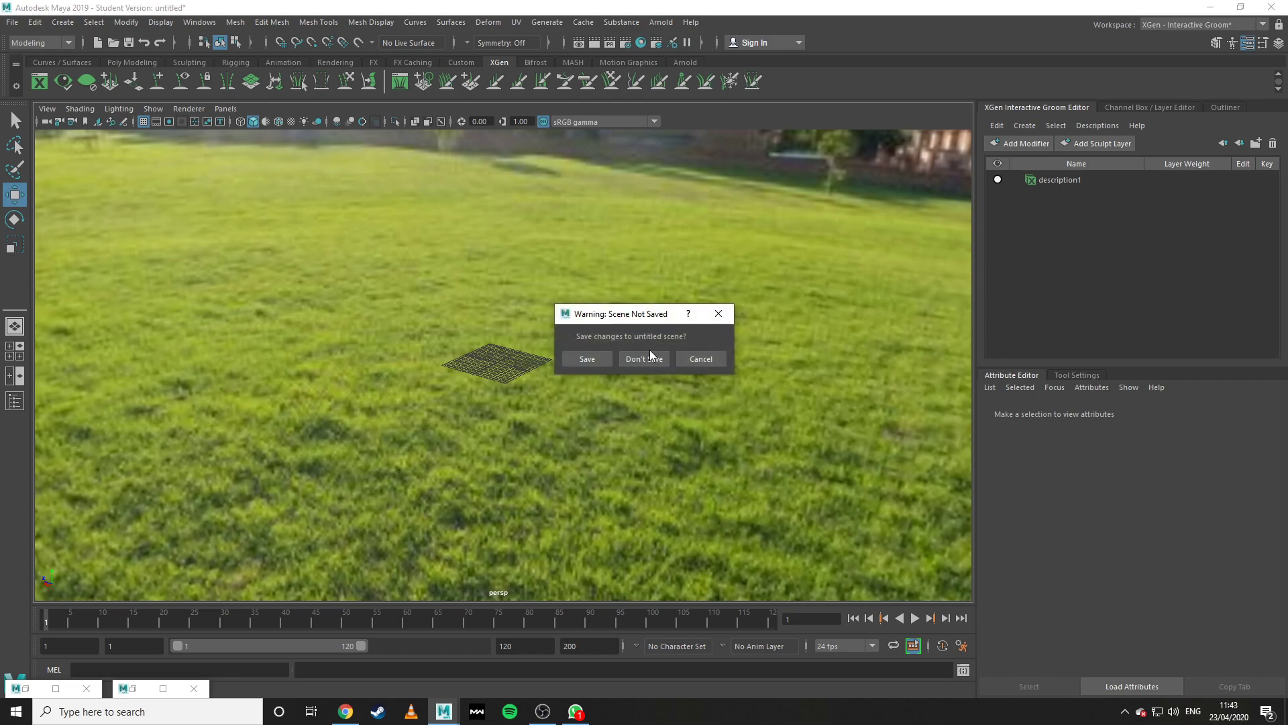
click(650, 356)
scroll(510, 344, up, 2)
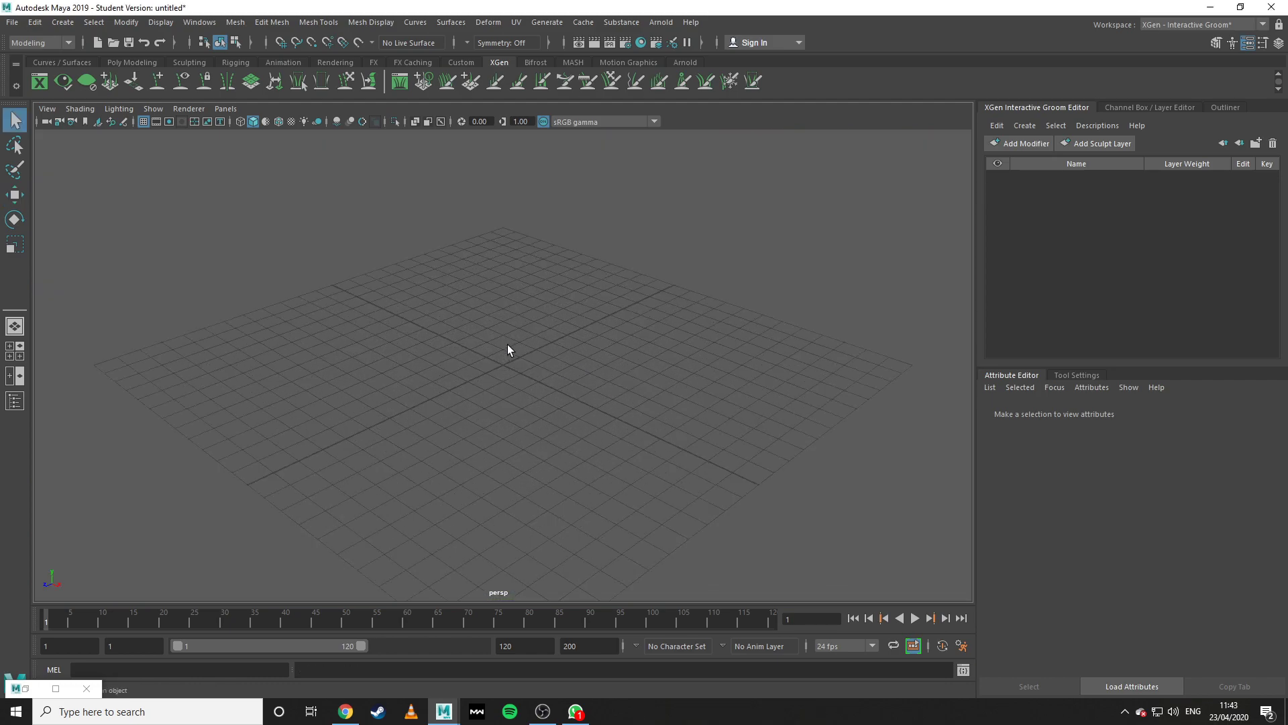
Create a polygon cylinder at the grid's origin and frame it in the perspective view.
click(131, 63)
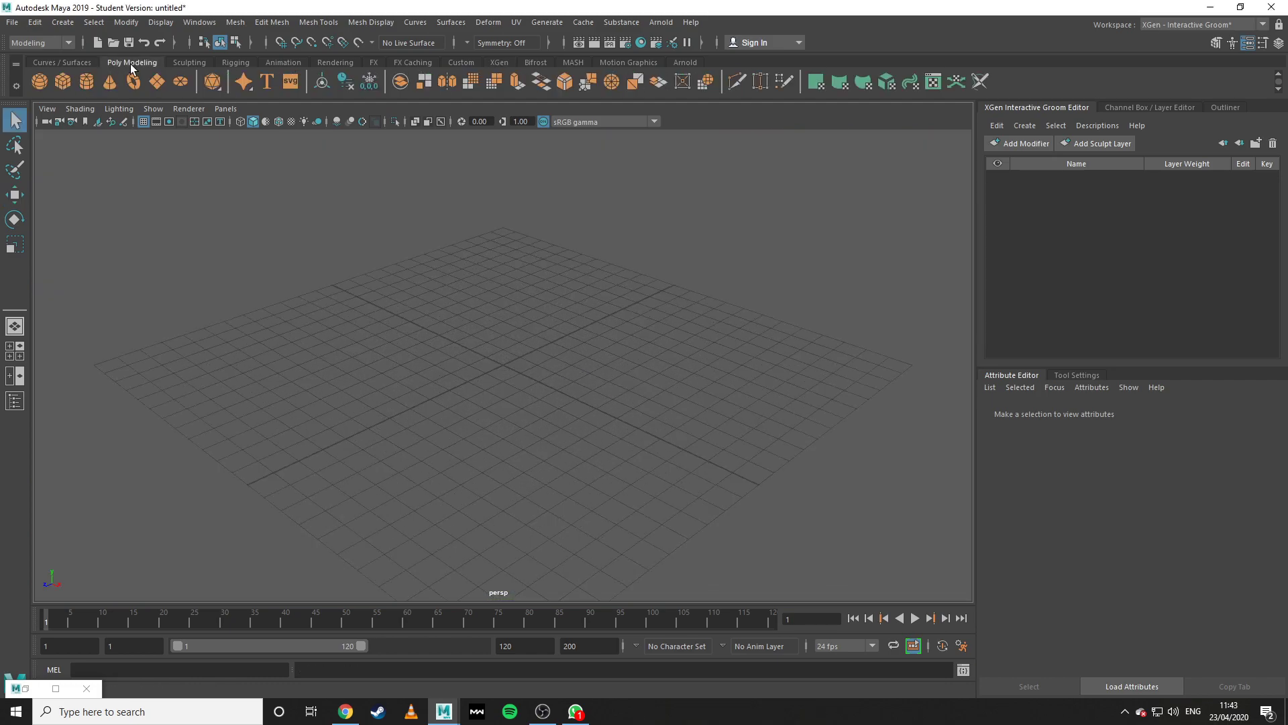
click(86, 84)
key(w)
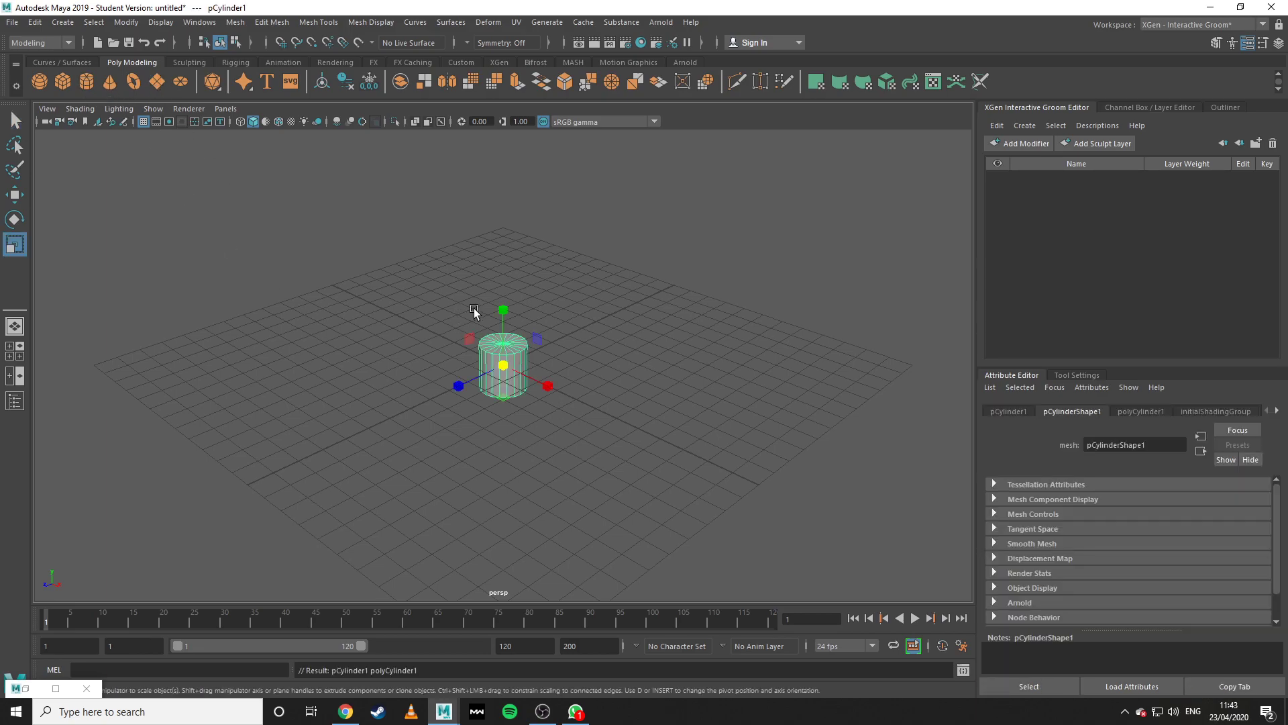
key(f)
alt+drag(706, 355, 640, 395)
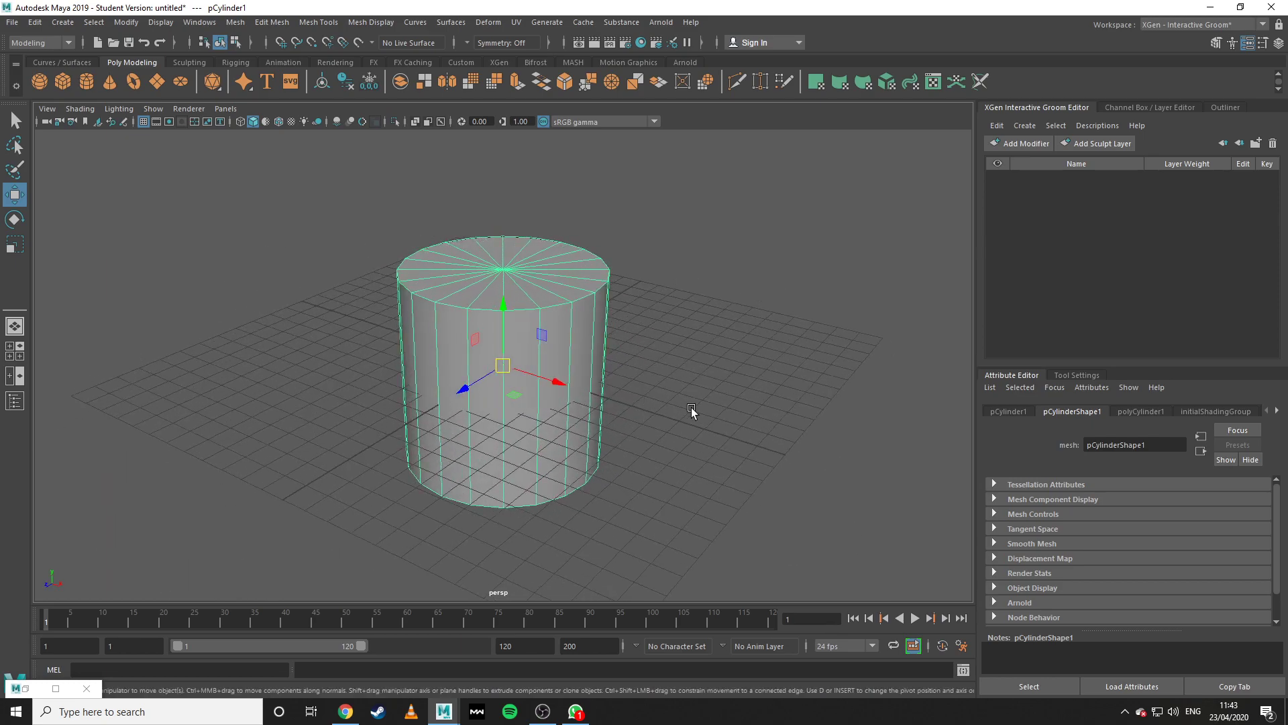
Delete all the faces of the cylinder's bottom cap and return to object selection.
alt+drag(690, 404, 763, 342)
right_drag(706, 346, 716, 387)
scroll(630, 421, up, 5)
alt+drag(602, 444, 568, 413)
mouse_move(548, 356)
mouse_down()
mouse_move(610, 489)
mouse_move(570, 419)
mouse_up()
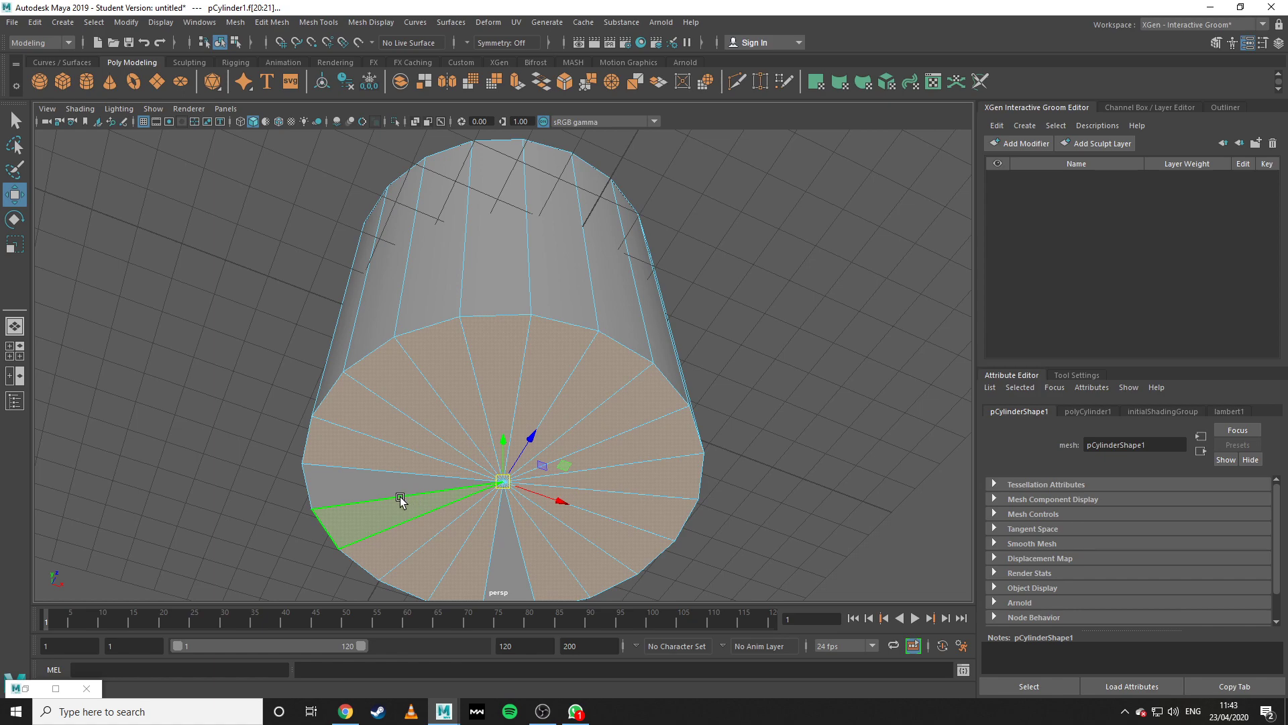
shift+click(387, 481)
shift+click(511, 580)
key(Delete)
right_drag(498, 403, 752, 236)
alt+drag(610, 194, 590, 362)
scroll(532, 341, down, 5)
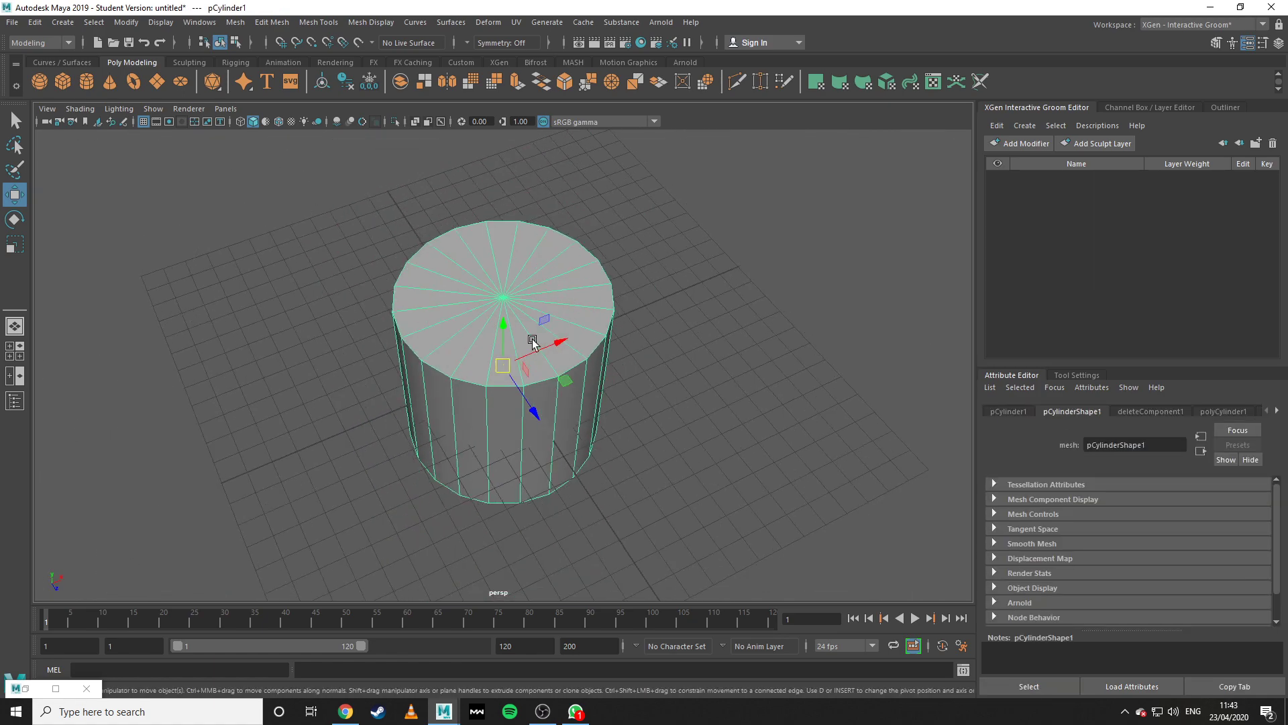
Generate XGen interactive groom splines on the cylinder.
click(549, 22)
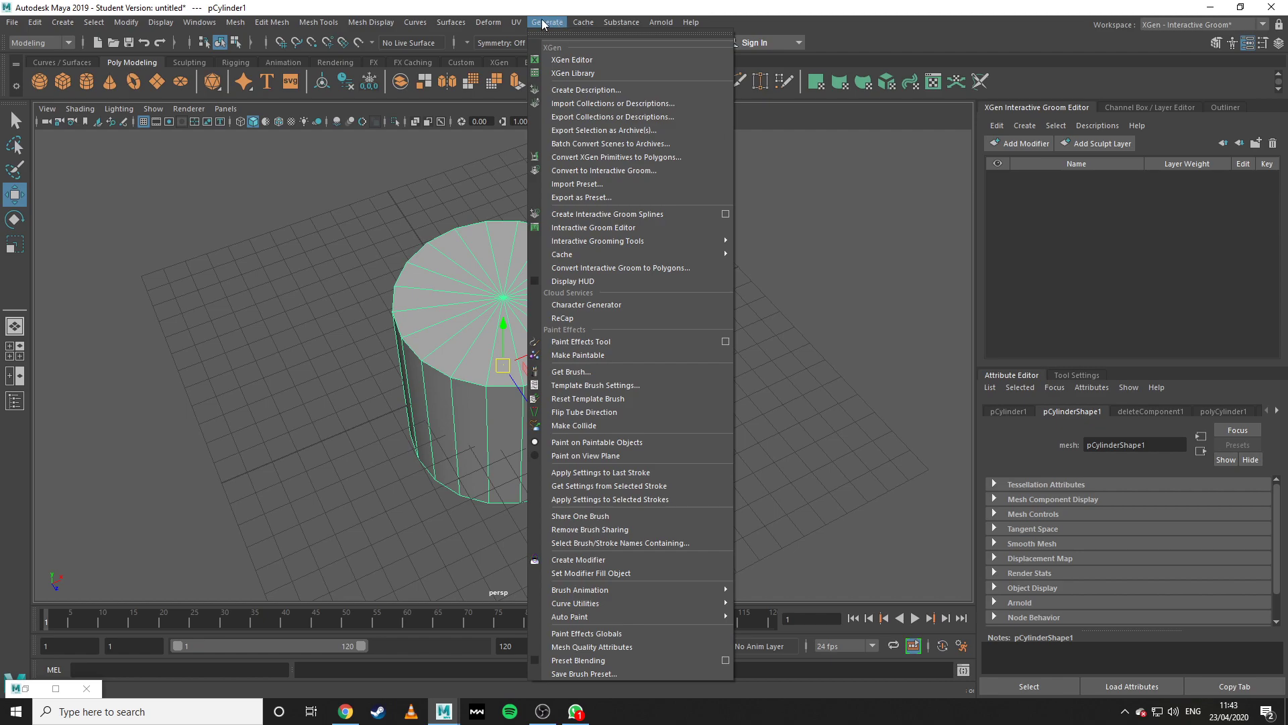
click(648, 216)
alt+drag(685, 316, 708, 385)
scroll(690, 362, up, 4)
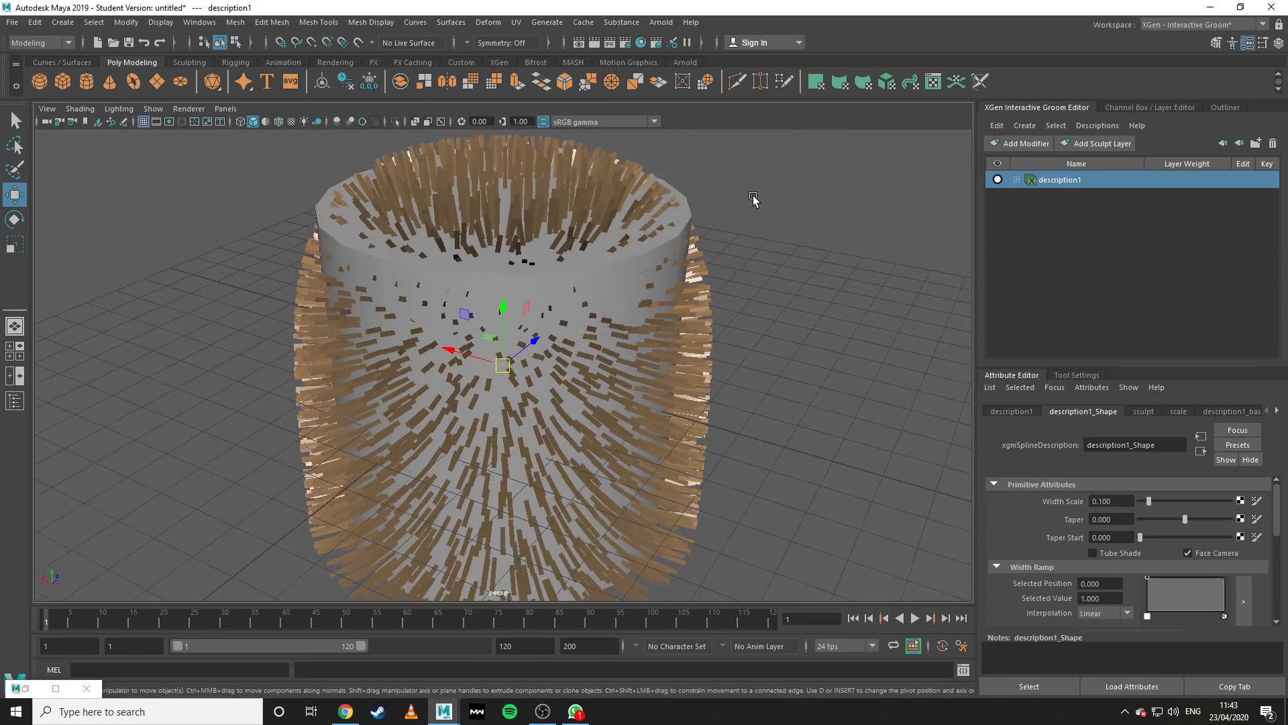
Expand description1 in the groom editor and review the settings of its base, scale and sculpt nodes.
click(1017, 182)
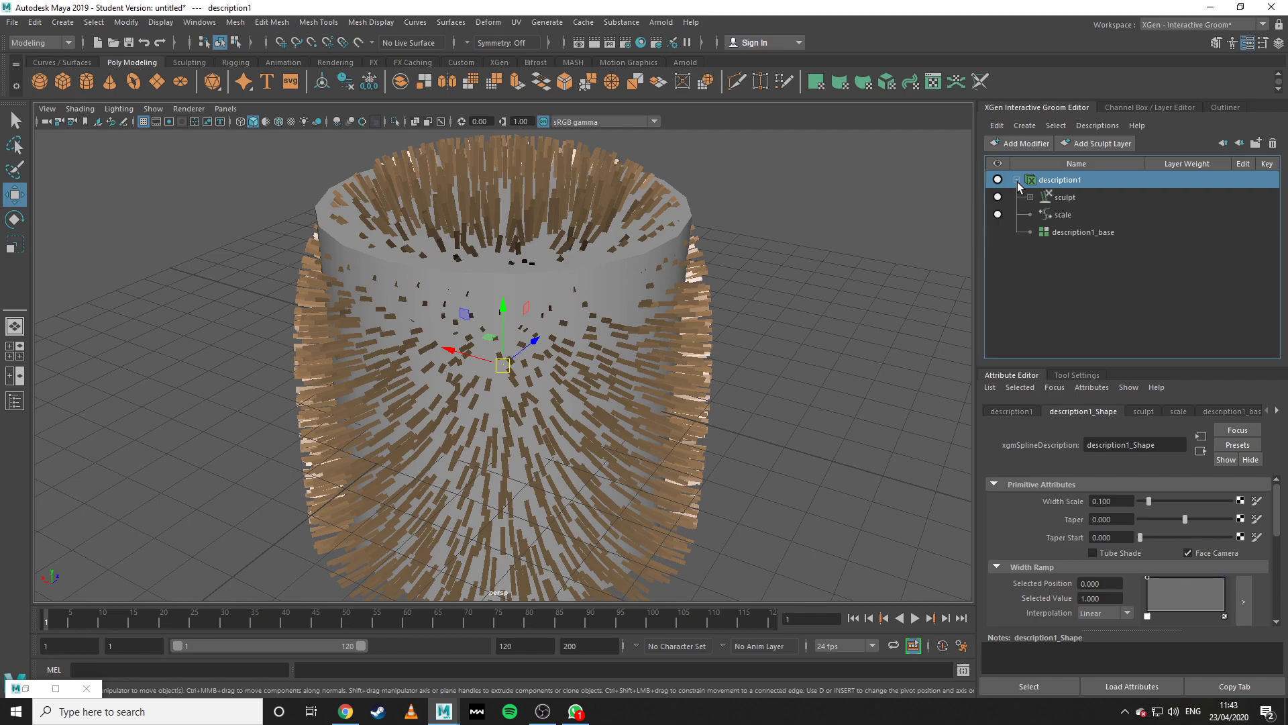
click(1062, 216)
click(1077, 232)
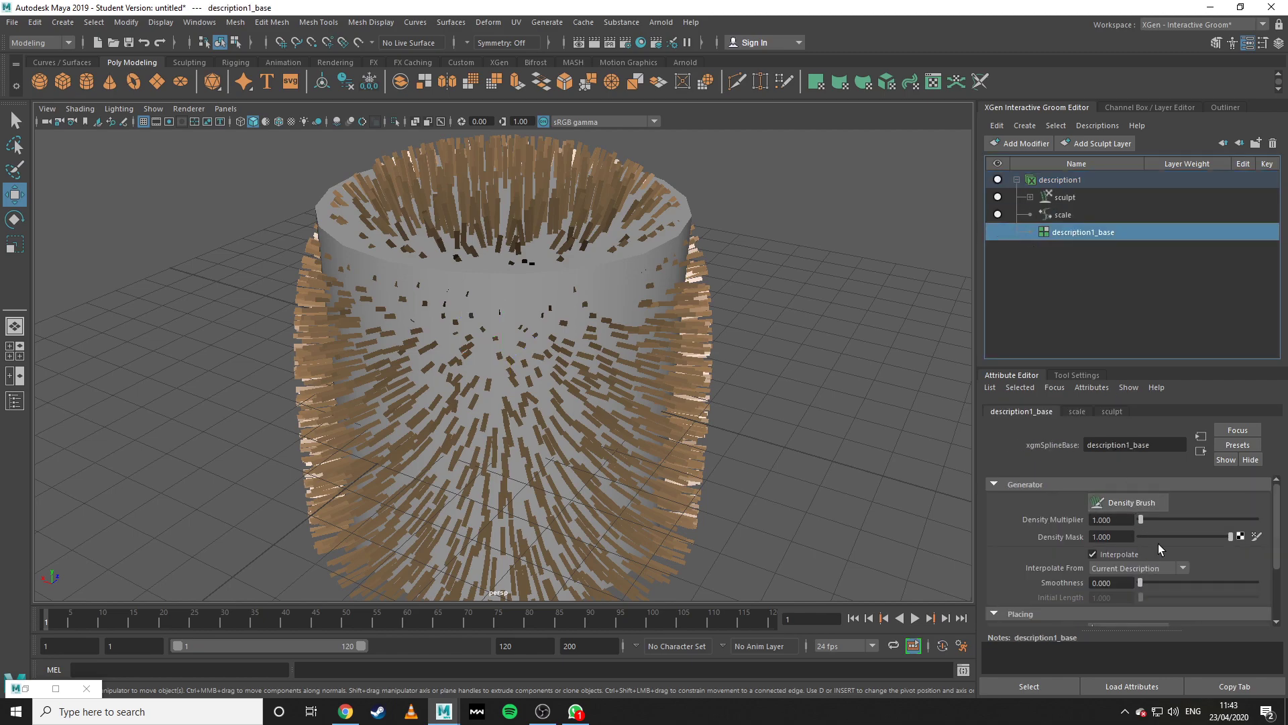
click(1059, 215)
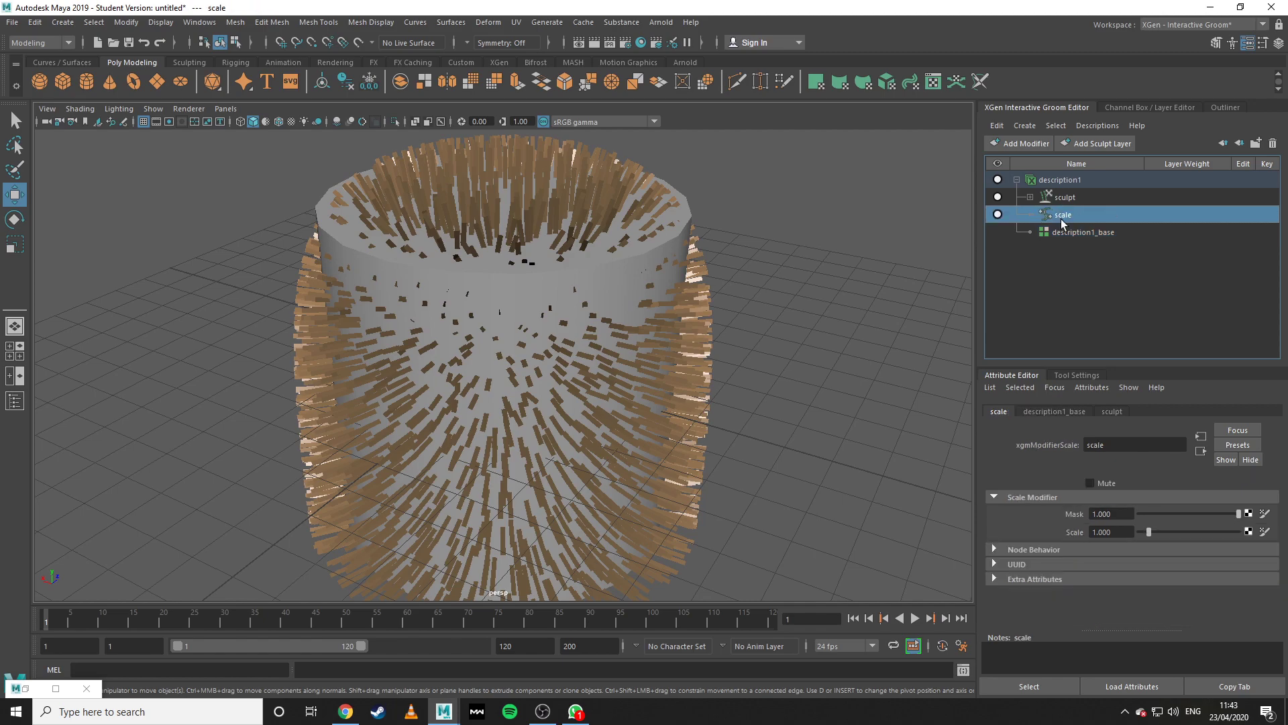
click(1065, 196)
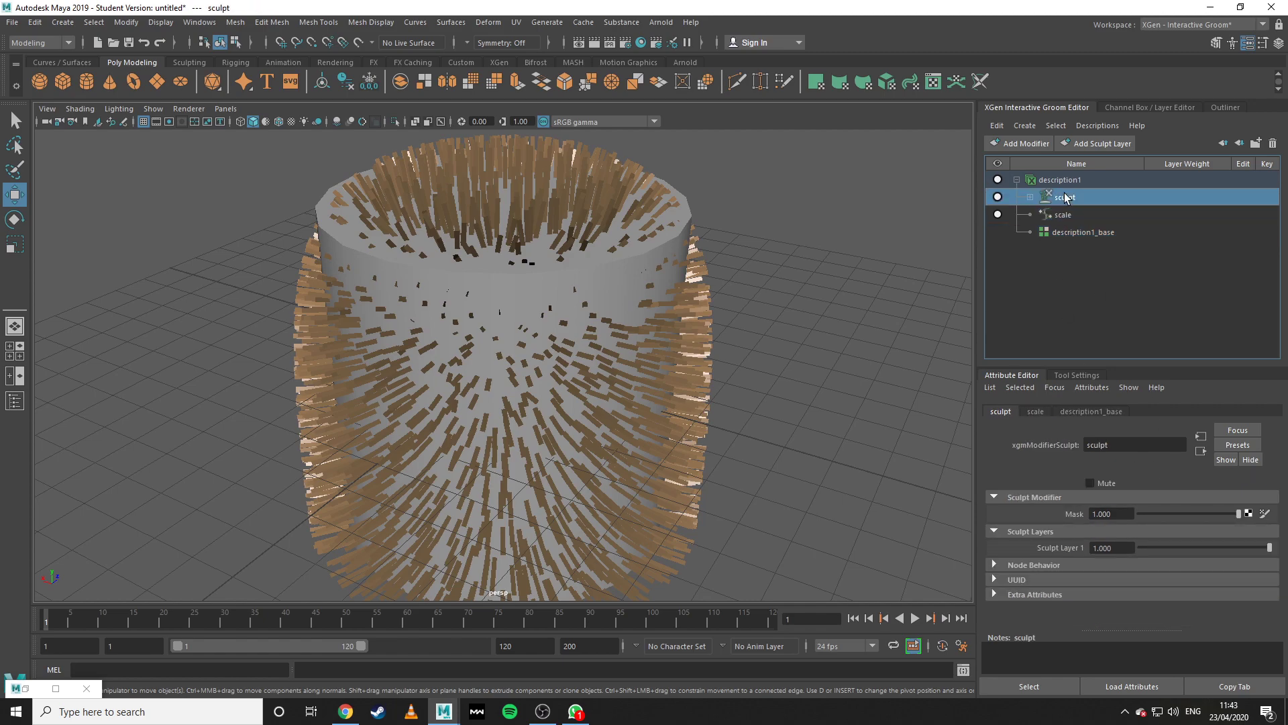
Set the Width Scale of the description1 groom splines to 0.02.
click(1067, 180)
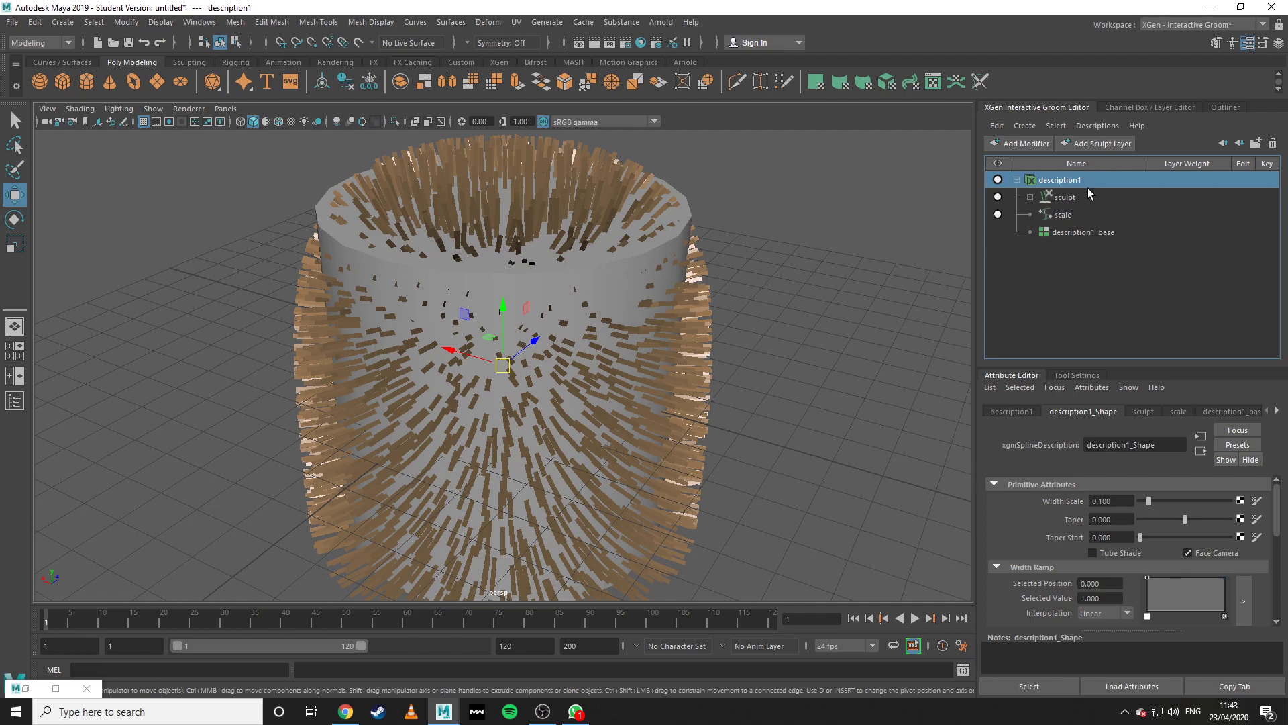
click(1127, 500)
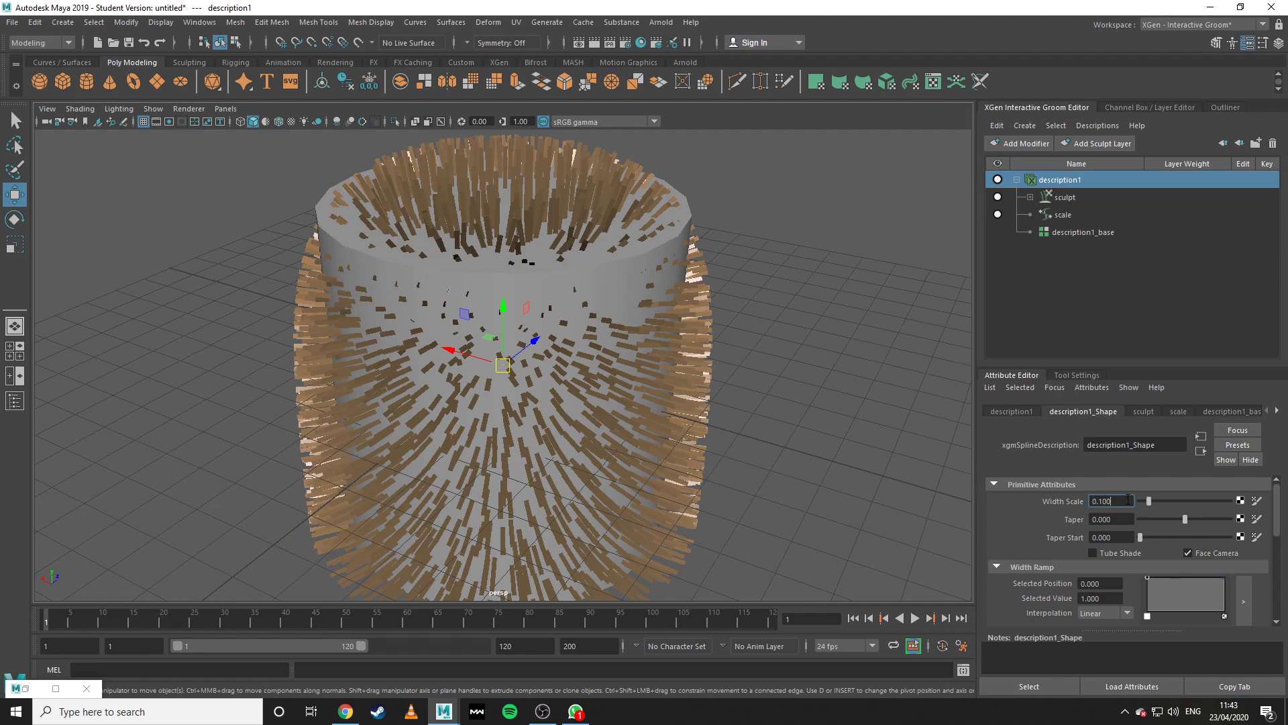
text(0.02)
key(Return)
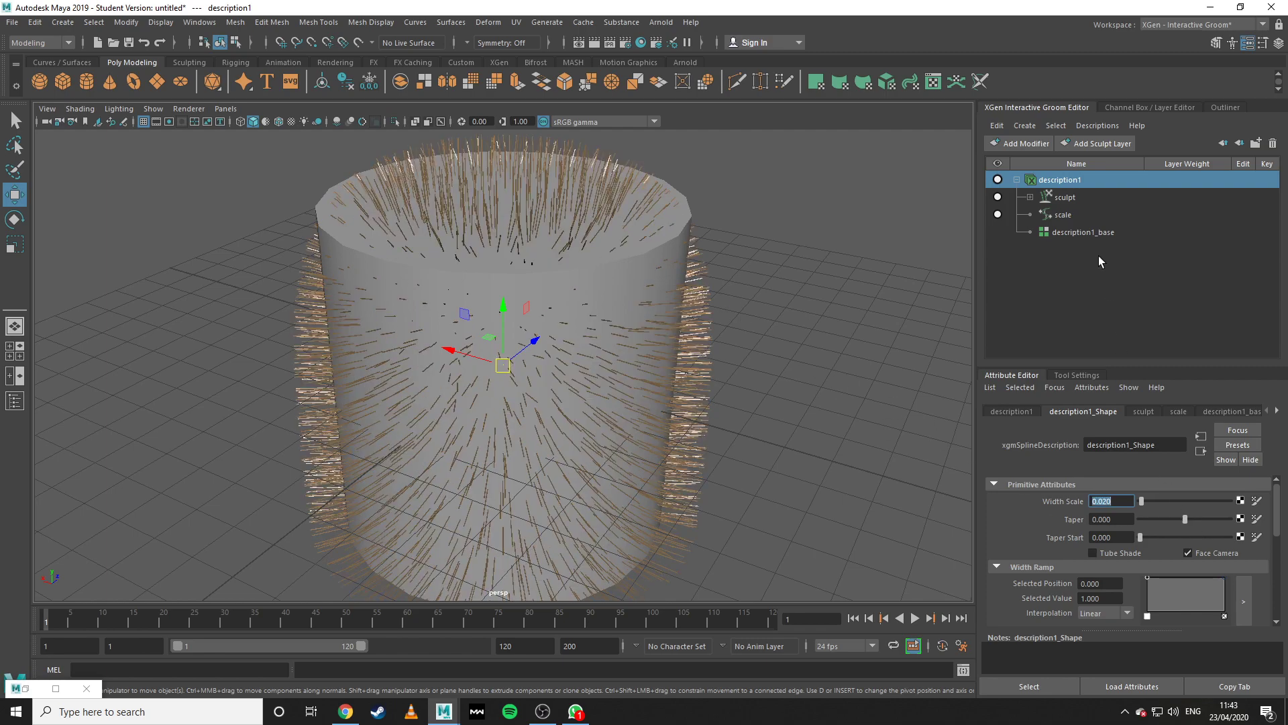
Set the Density Multiplier of description1_base to 6, check the coverage, and raise it to 20.
click(1068, 230)
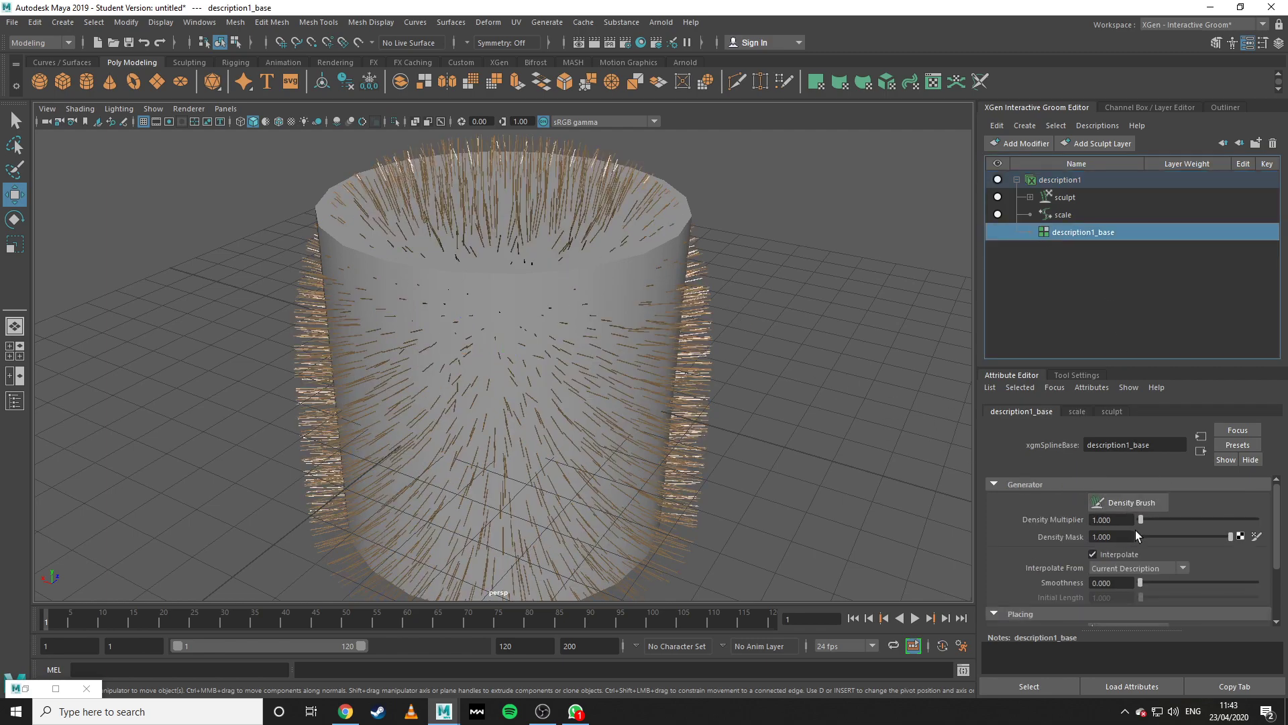
drag(1129, 523, 1086, 519)
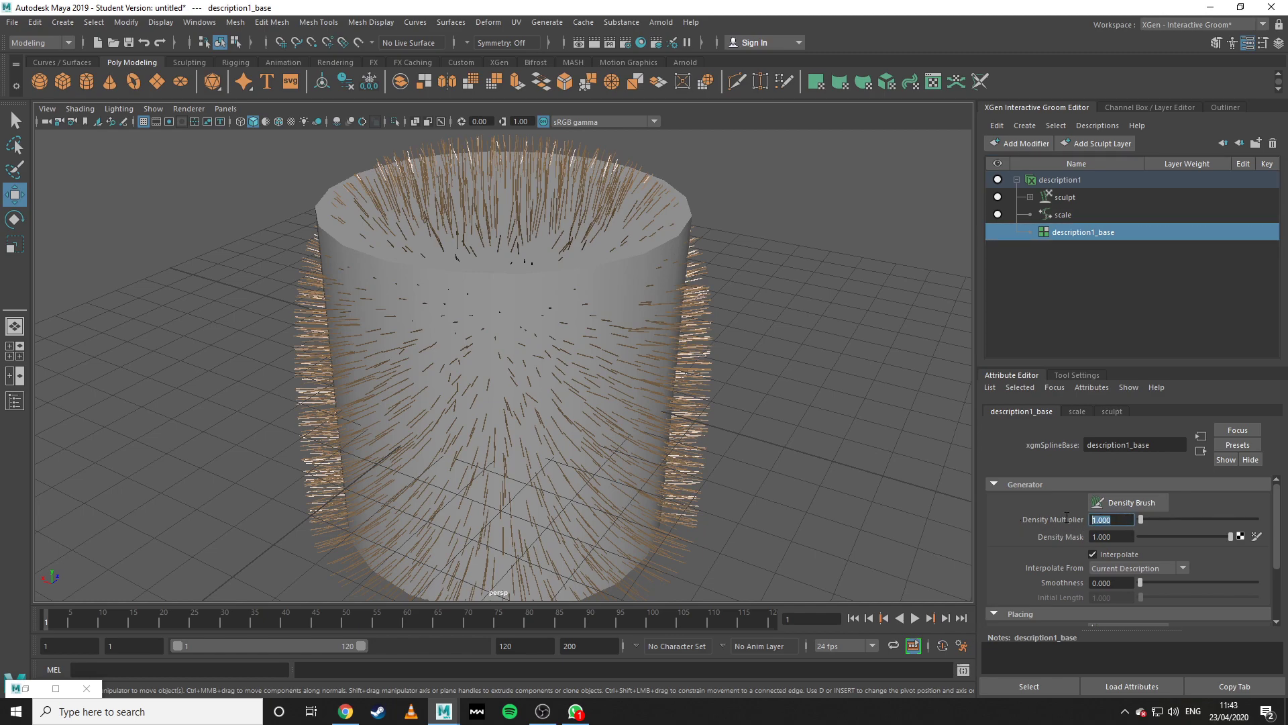
text(6)
key(Return)
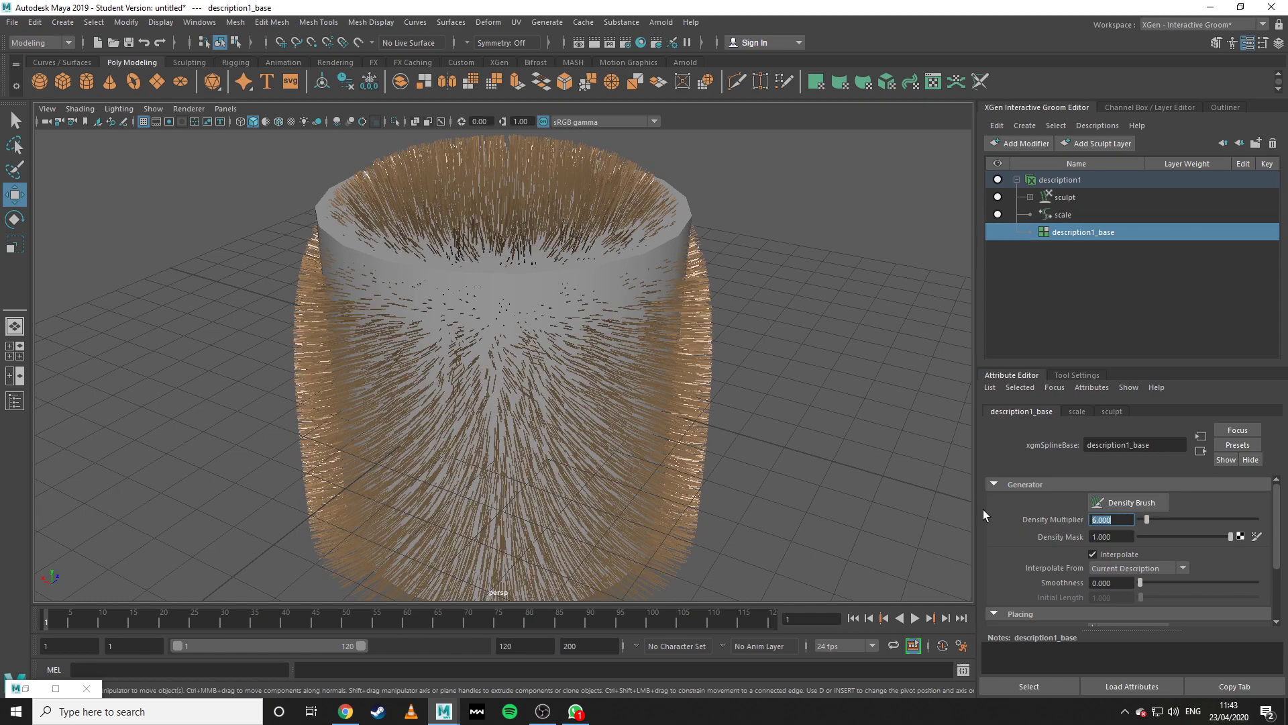
alt+drag(711, 348, 711, 296)
drag(1131, 523, 935, 505)
text(20.)
key(Return)
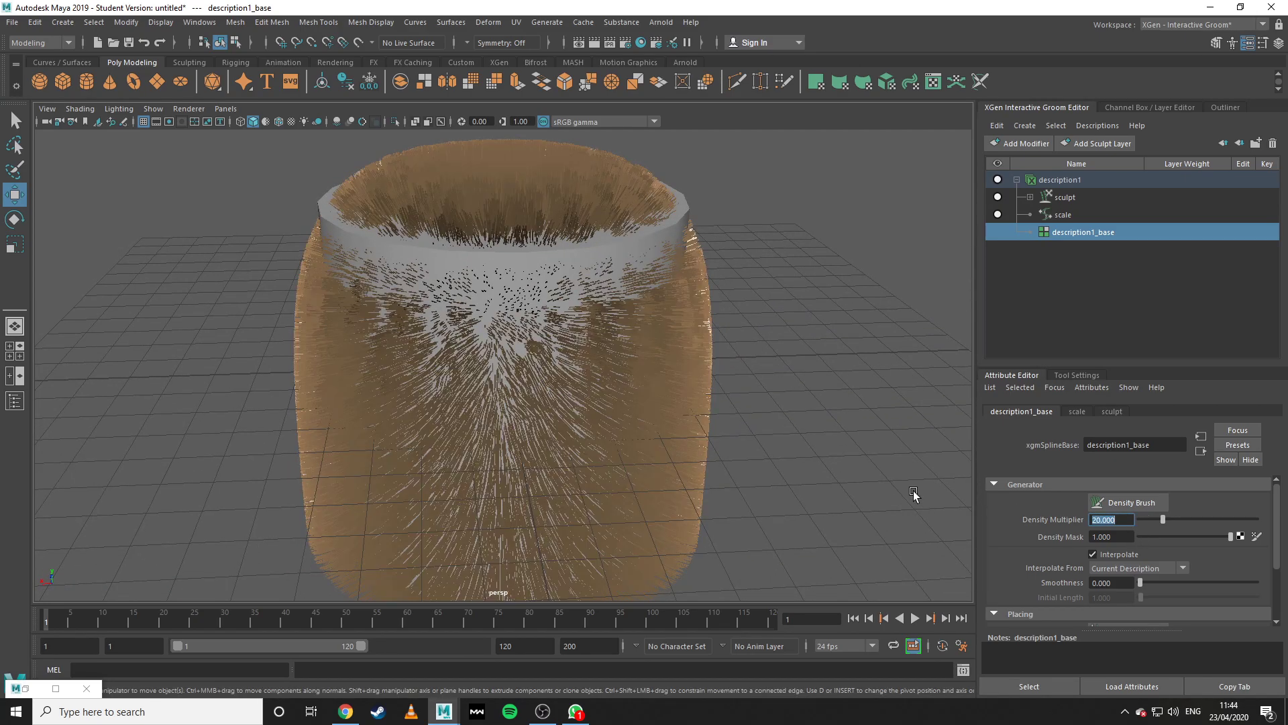
Lengthen the hair by raising the scale modifier's Scale to about 1.739.
click(1061, 215)
mouse_move(1161, 533)
mouse_down()
mouse_move(1137, 530)
mouse_move(1156, 532)
mouse_up()
alt+drag(911, 513, 731, 490)
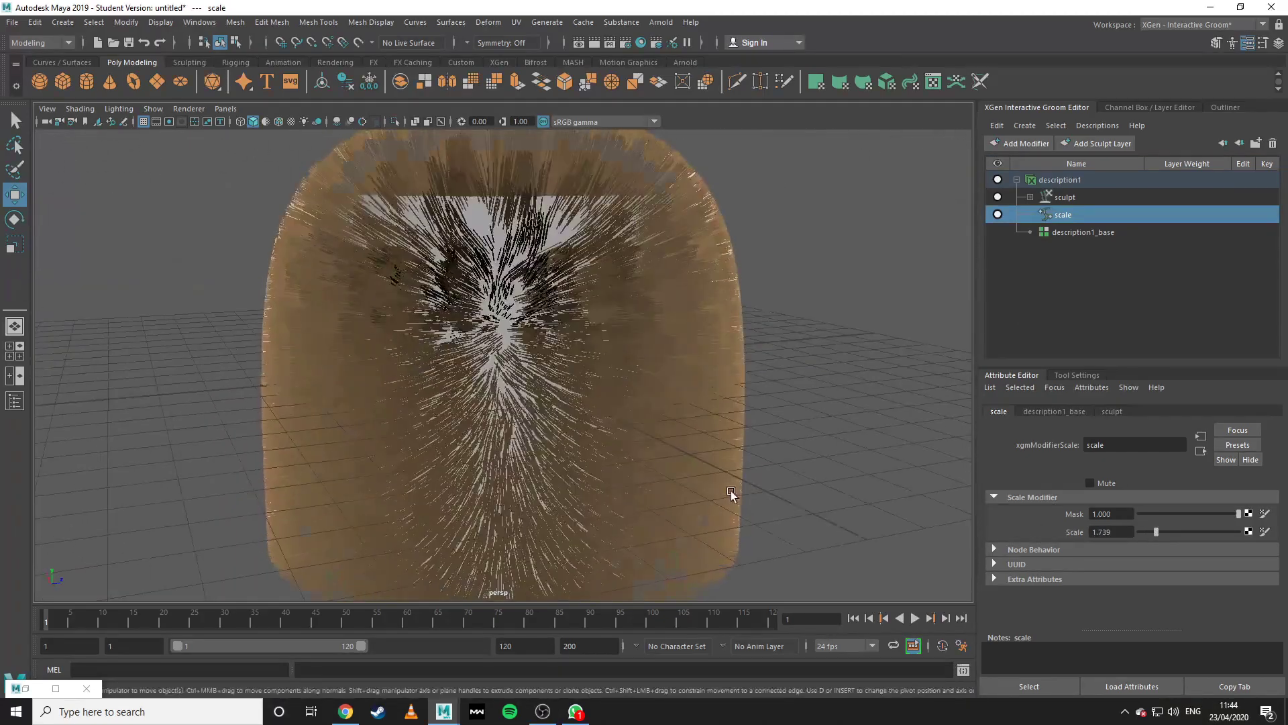
scroll(731, 491, down, 10)
alt+drag(633, 481, 745, 456)
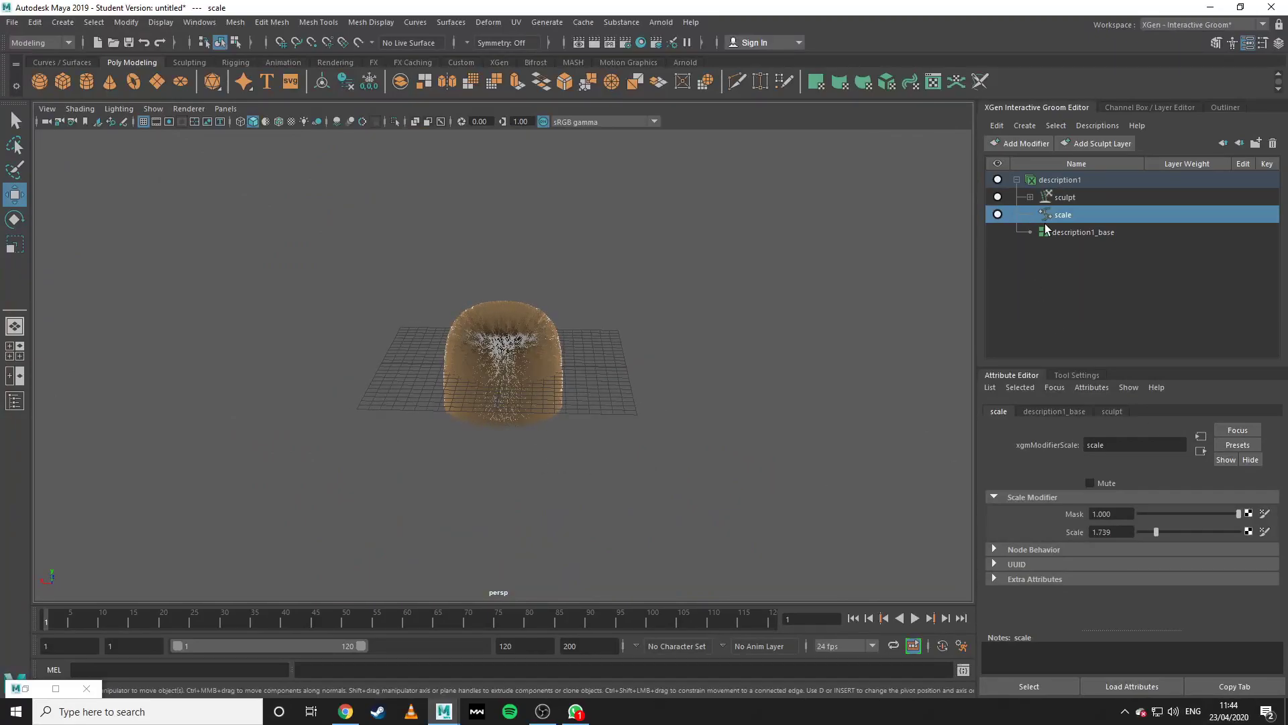
Thicken the hair by raising the Width Scale of description1 to about 0.083.
click(1059, 179)
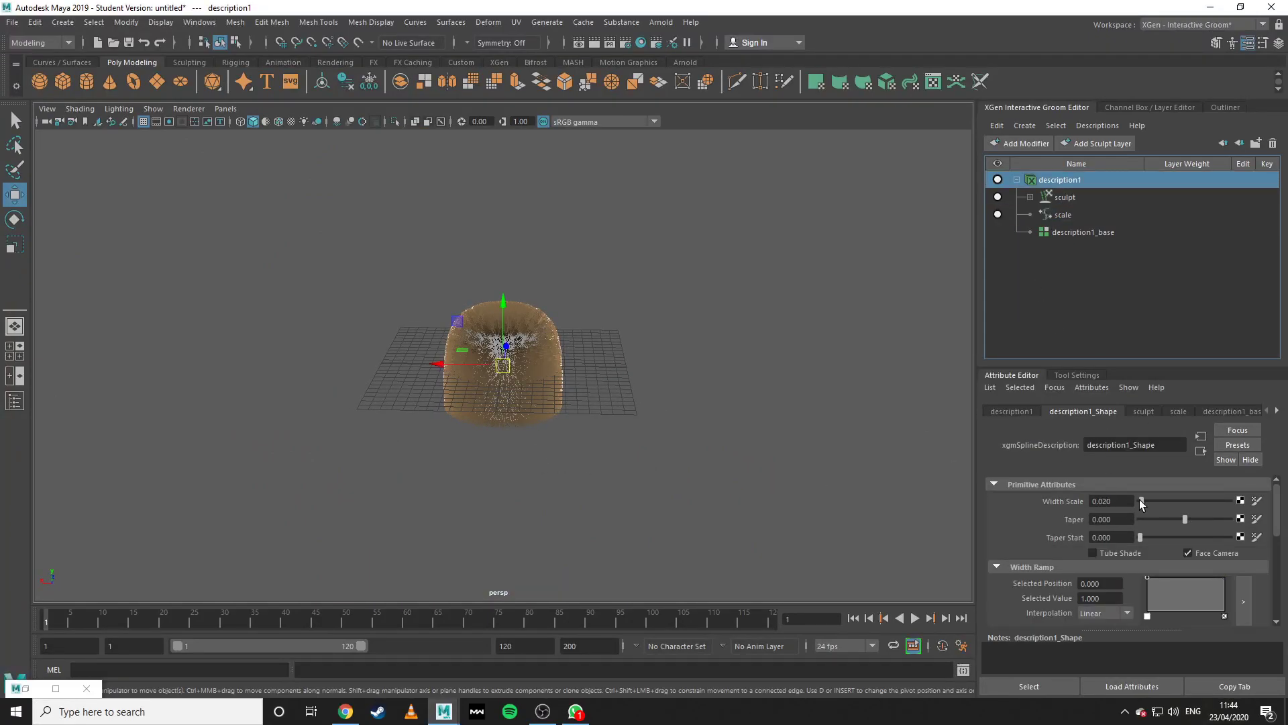
drag(1141, 500, 1147, 502)
scroll(573, 463, up, 10)
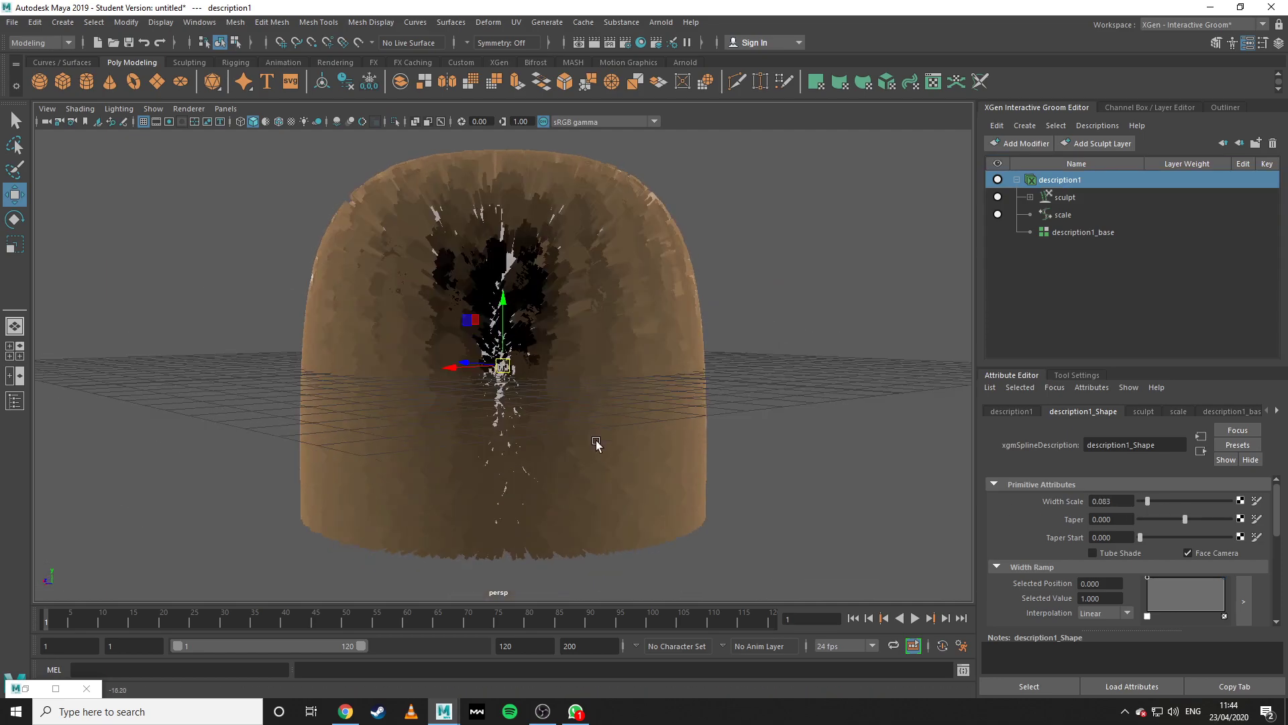
scroll(727, 483, down, 10)
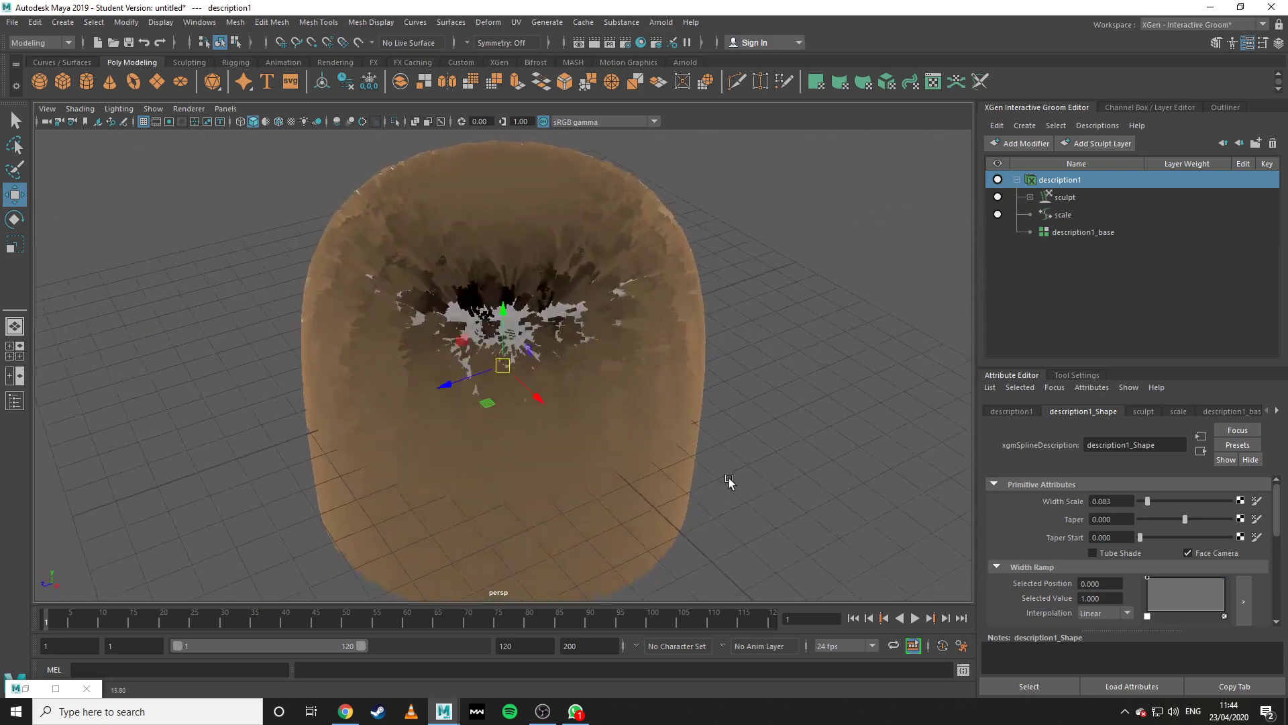
Add an Arnold Skydome Light to the hair-covered cylinder scene.
click(650, 25)
mouse_move(783, 90)
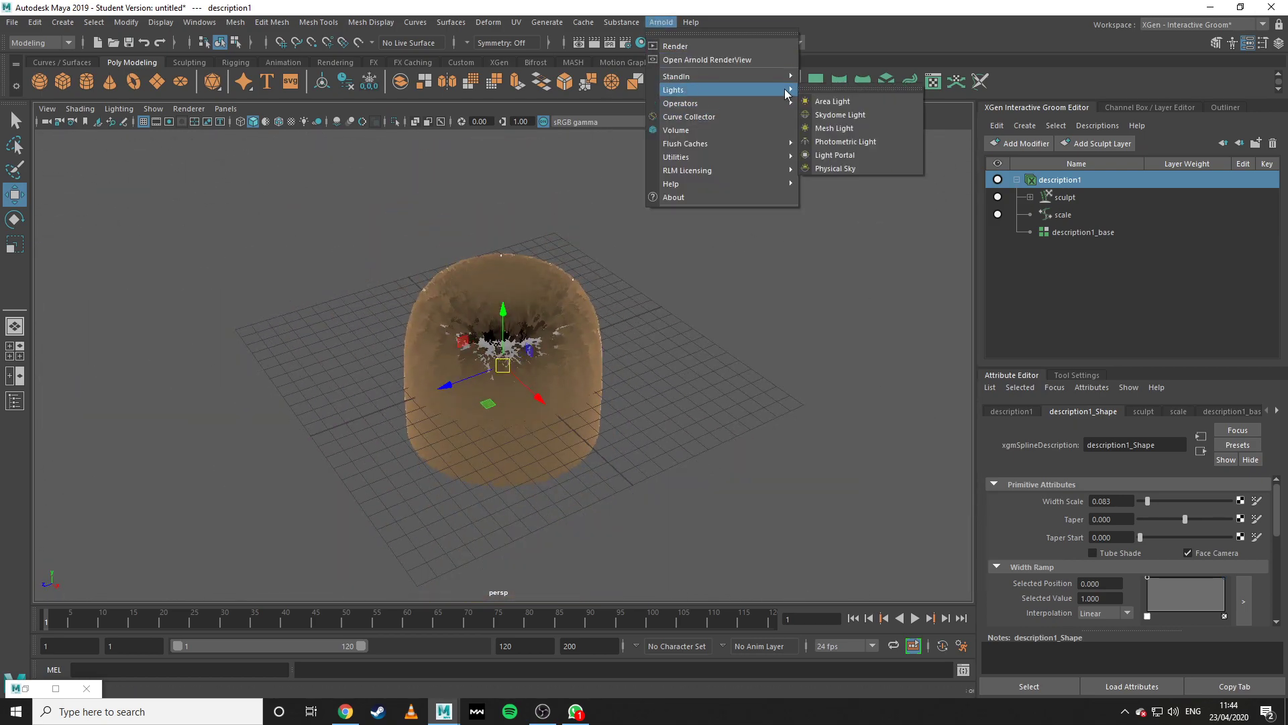
click(823, 115)
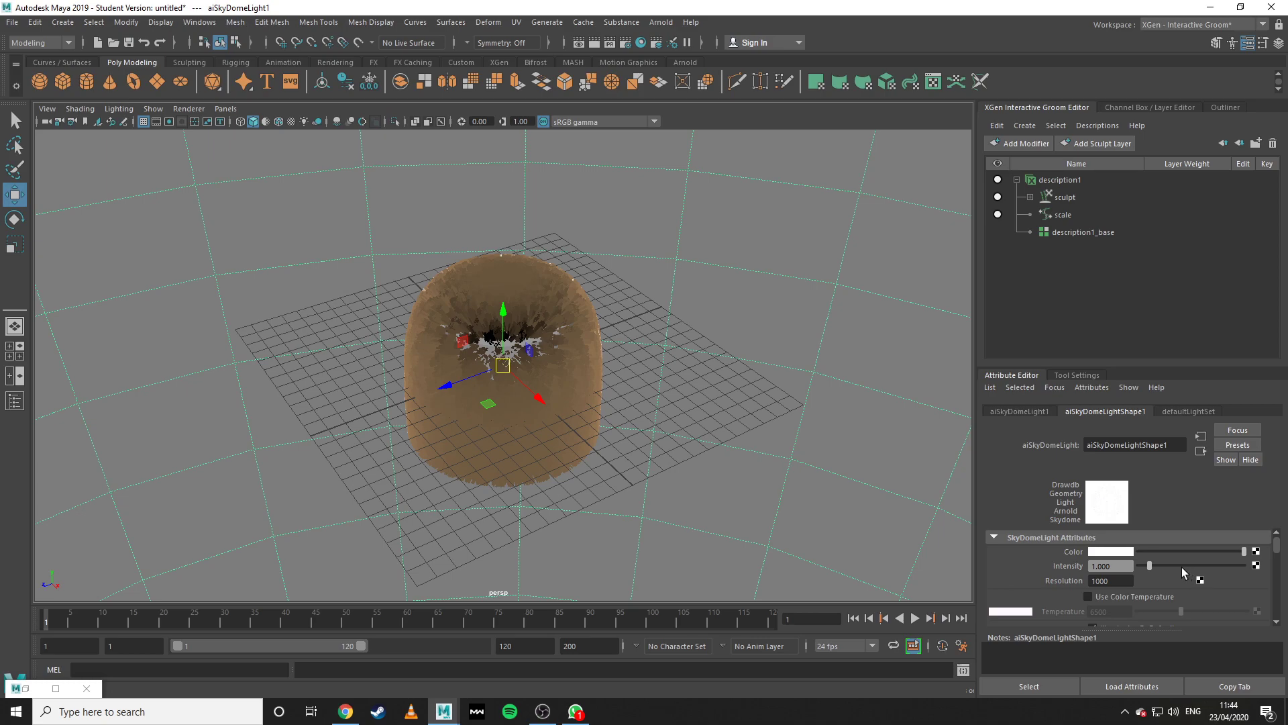
Open the texture node choices for the skydome light's Color and close them without picking one.
click(1255, 552)
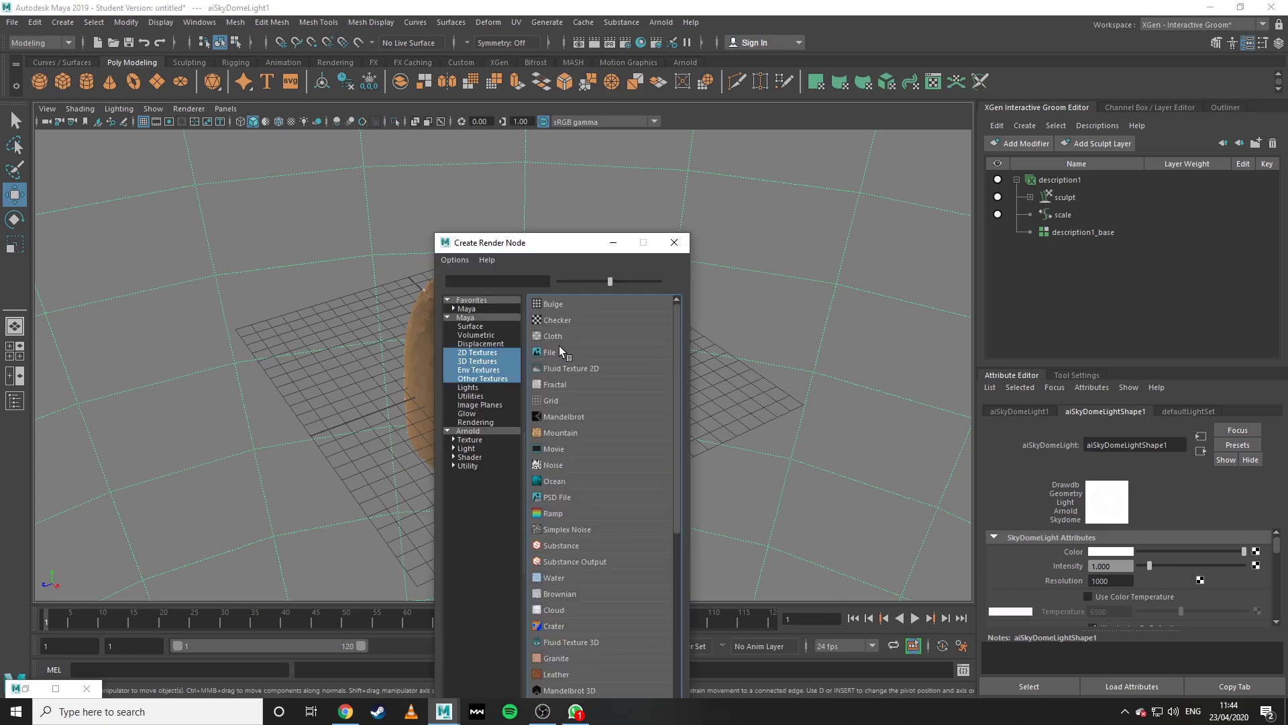
click(674, 243)
Render the fur-covered cylinder from a side view in the Arnold RenderView and inspect the hair up close.
scroll(580, 428, down, 5)
alt+drag(579, 428, 655, 479)
scroll(637, 447, up, 5)
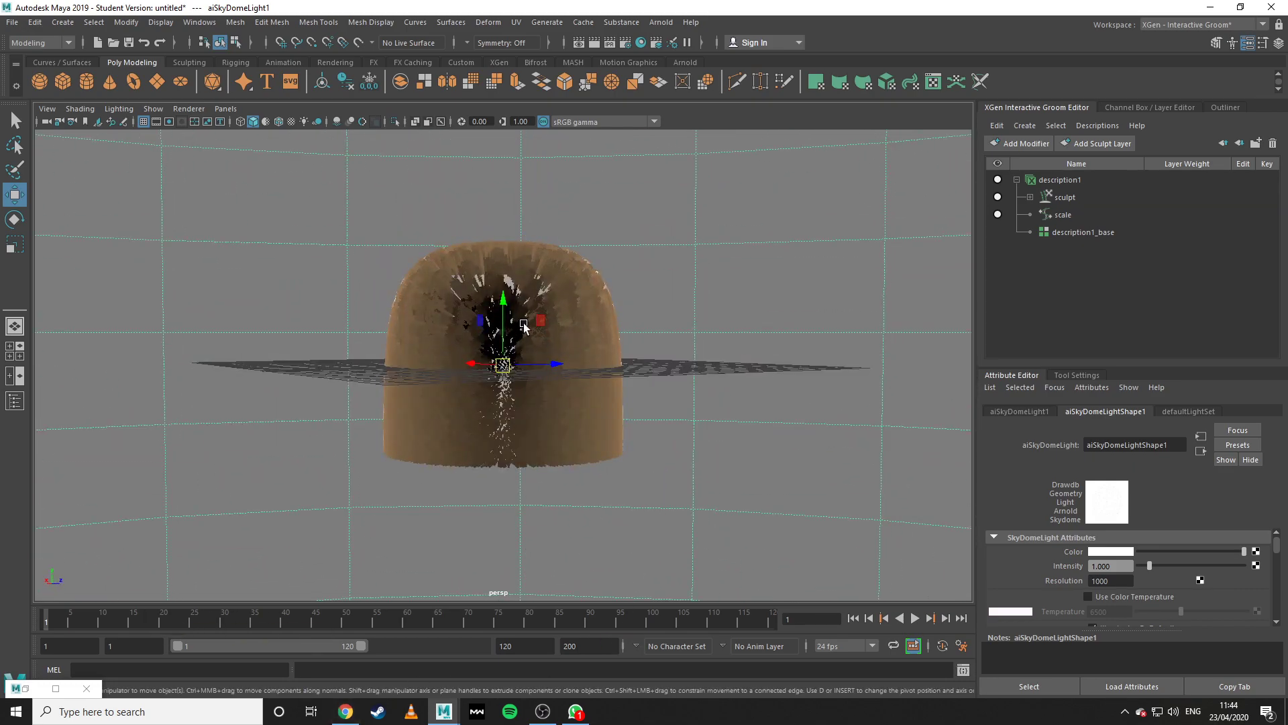
click(661, 22)
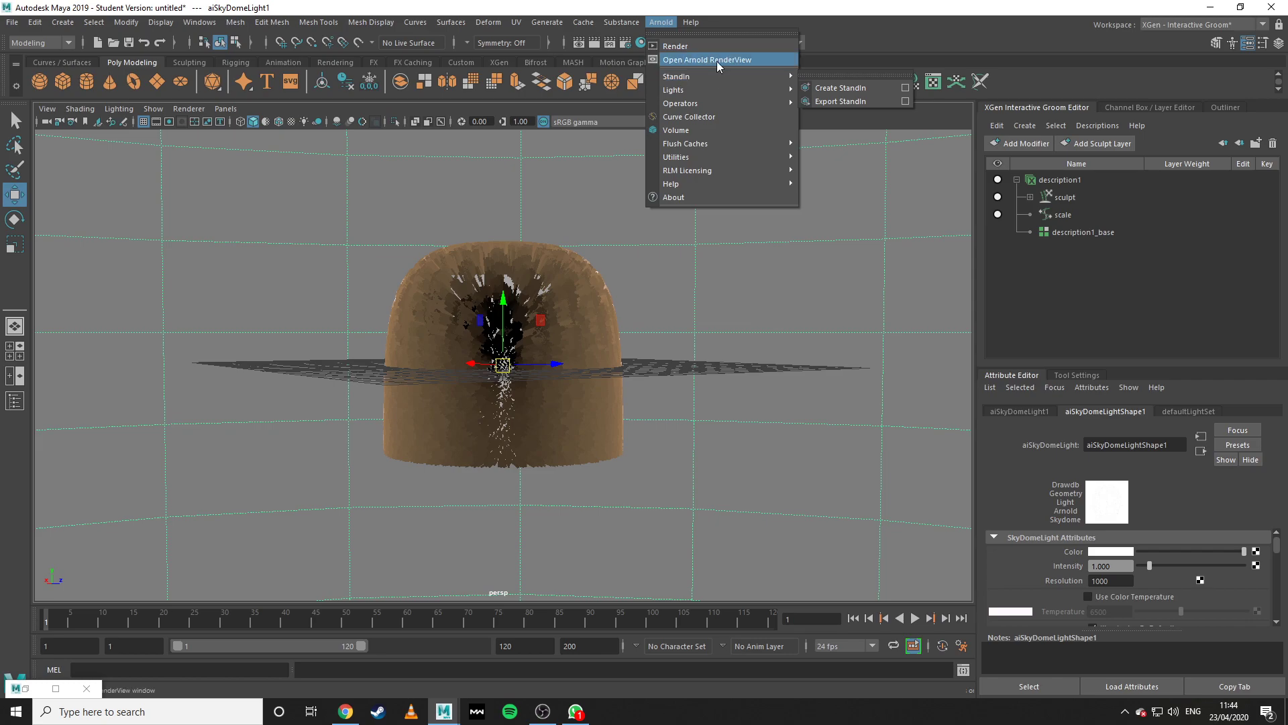
click(717, 61)
click(976, 119)
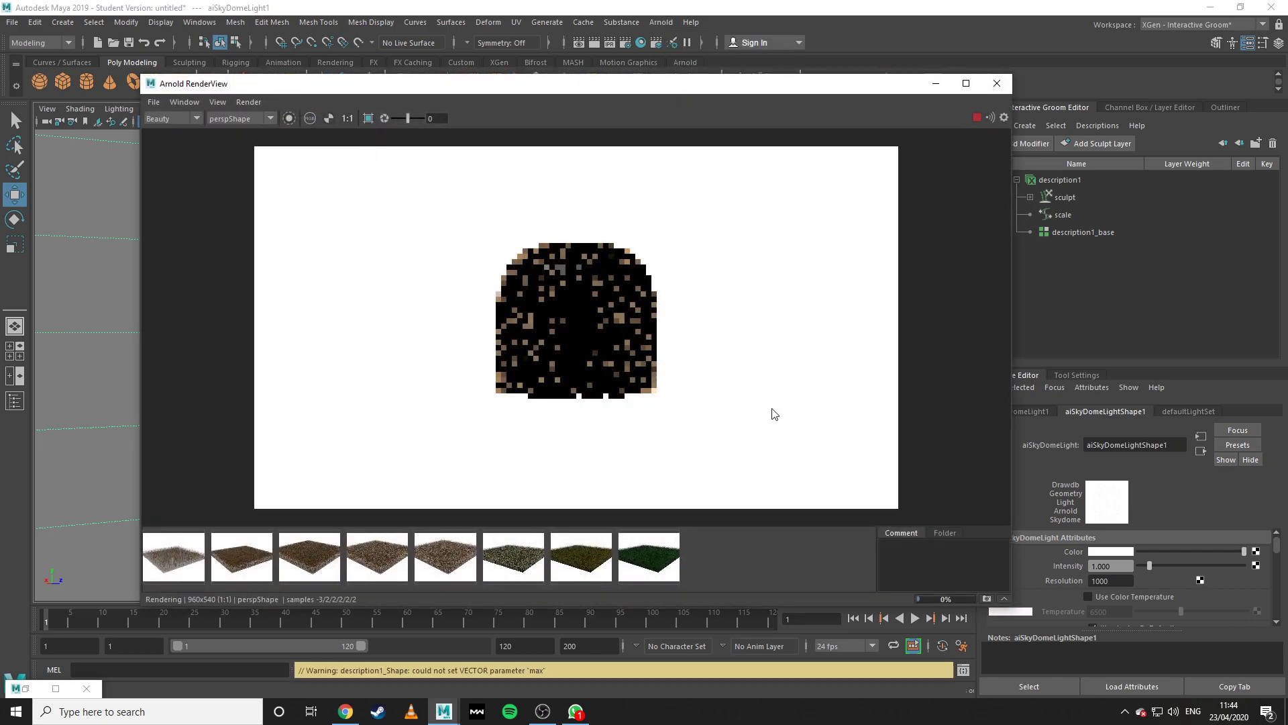
scroll(731, 396, up, 4)
scroll(607, 353, down, 2)
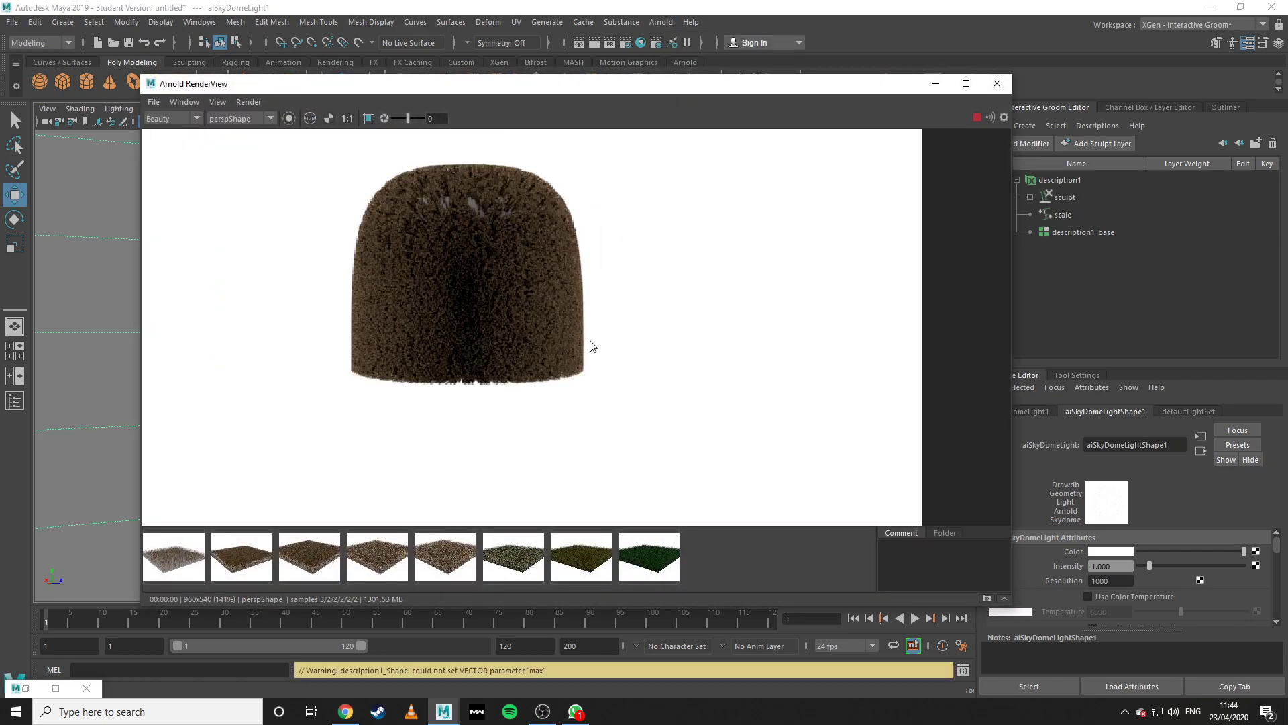
scroll(716, 364, up, 2)
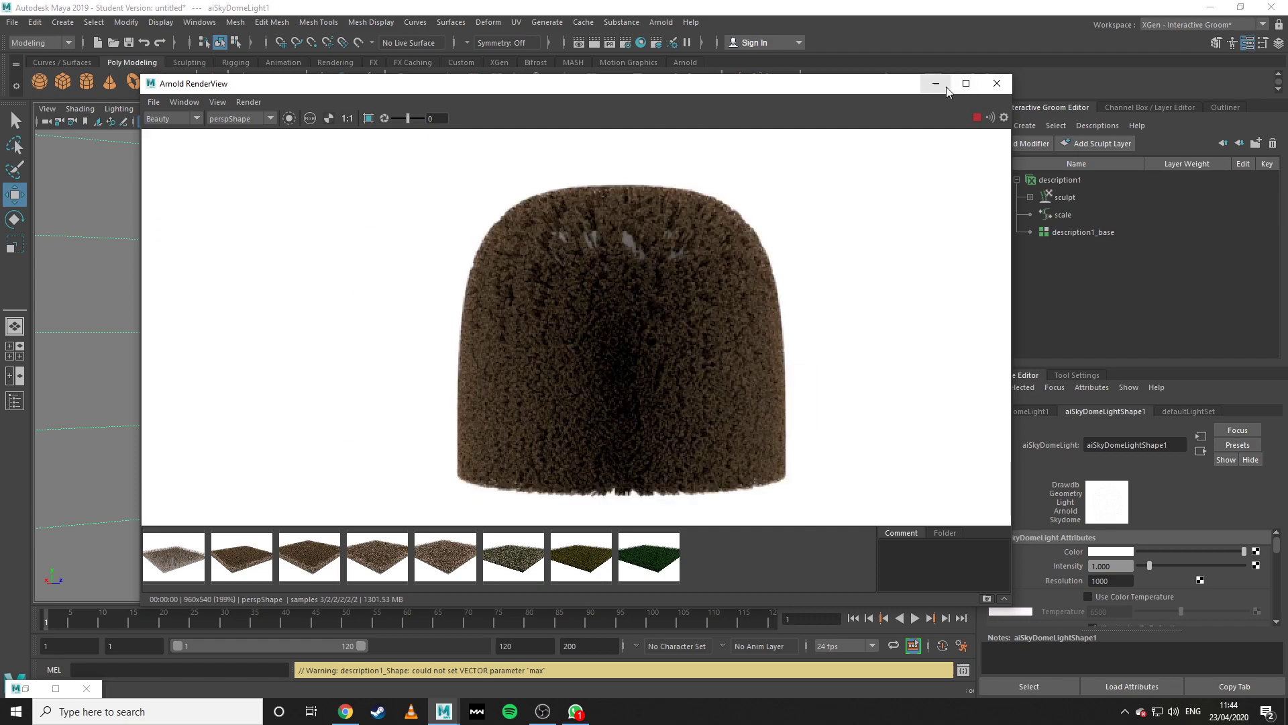
scroll(628, 337, down, 5)
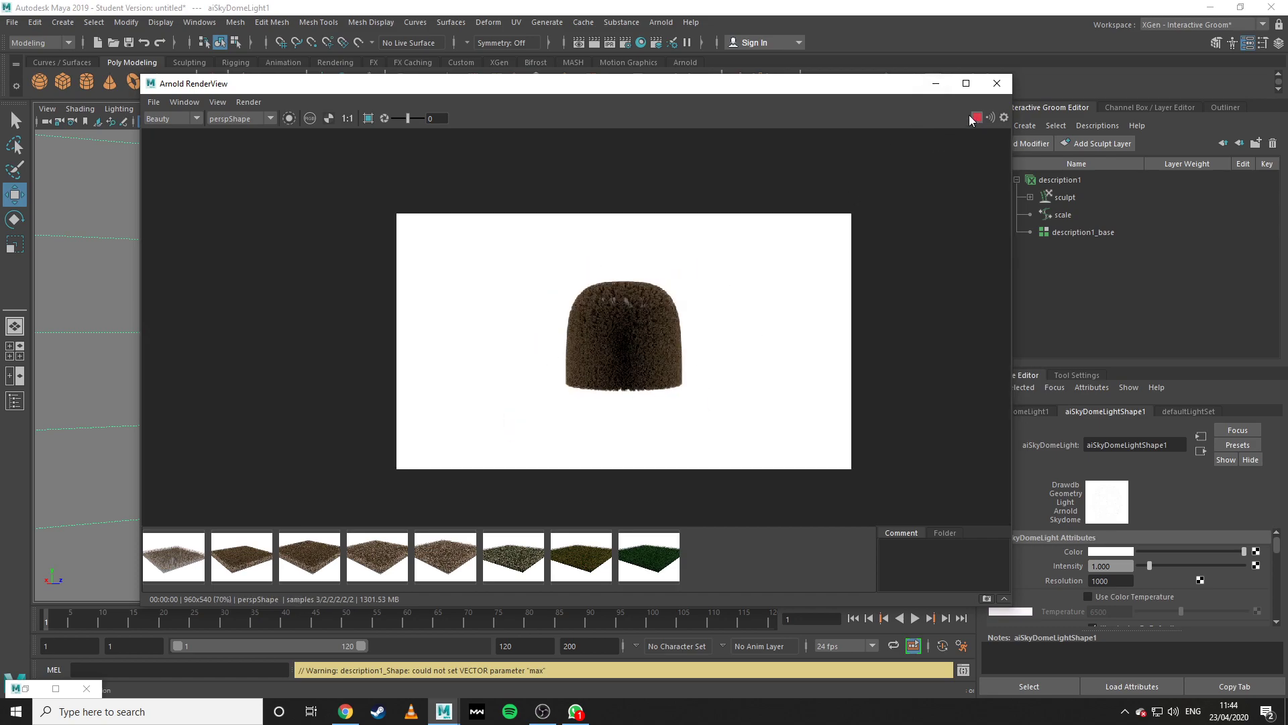
click(935, 84)
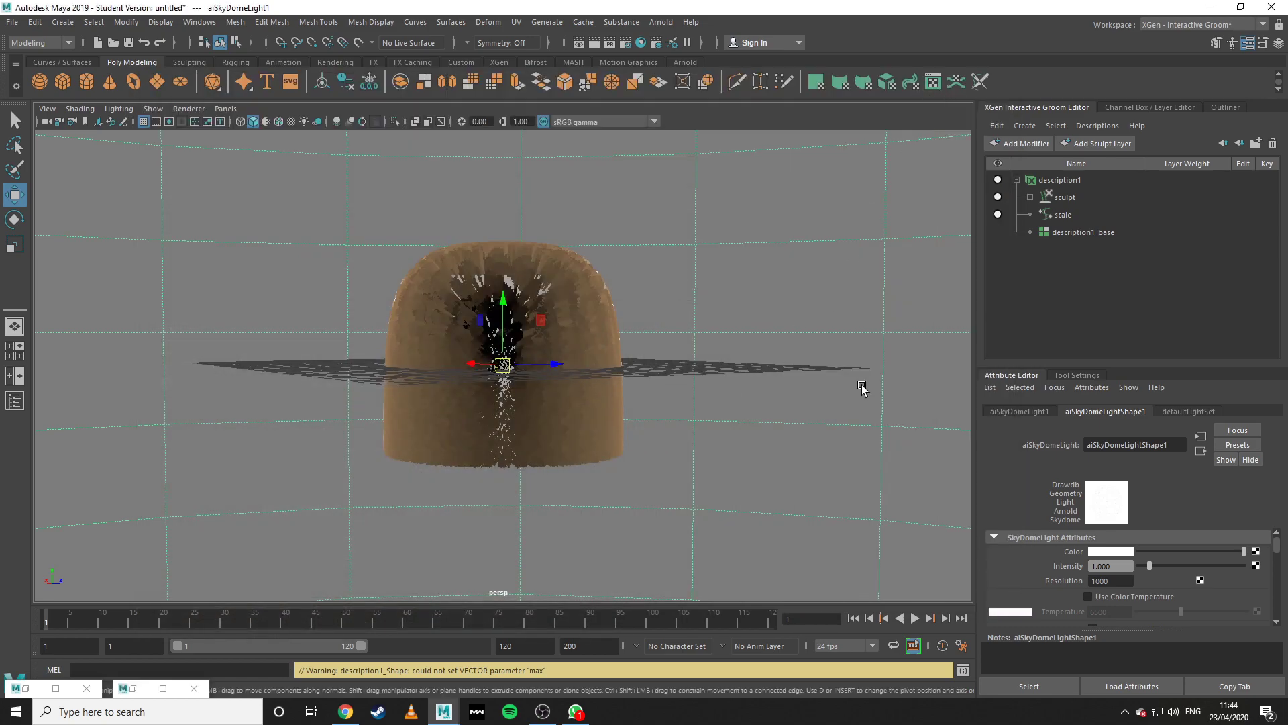
Thicken the hair by raising the Width Scale of description1 to about 0.180.
click(584, 323)
scroll(583, 324, up, 3)
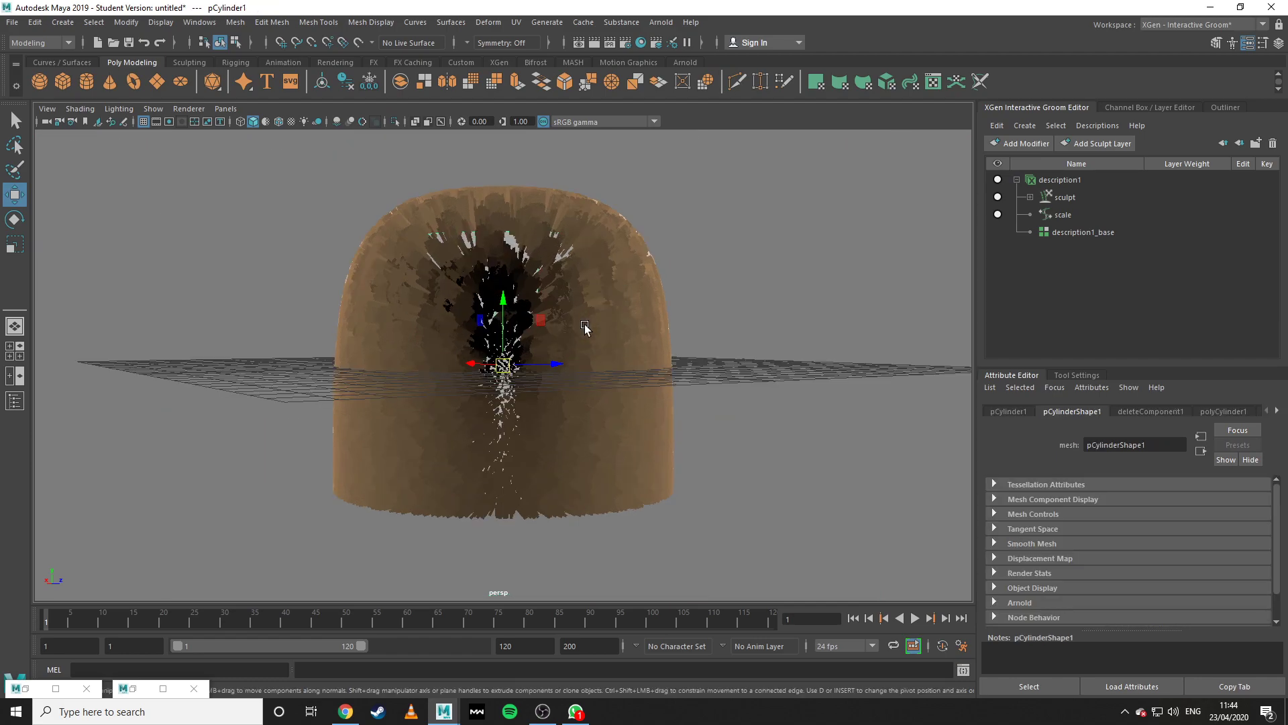
alt+drag(600, 253, 621, 389)
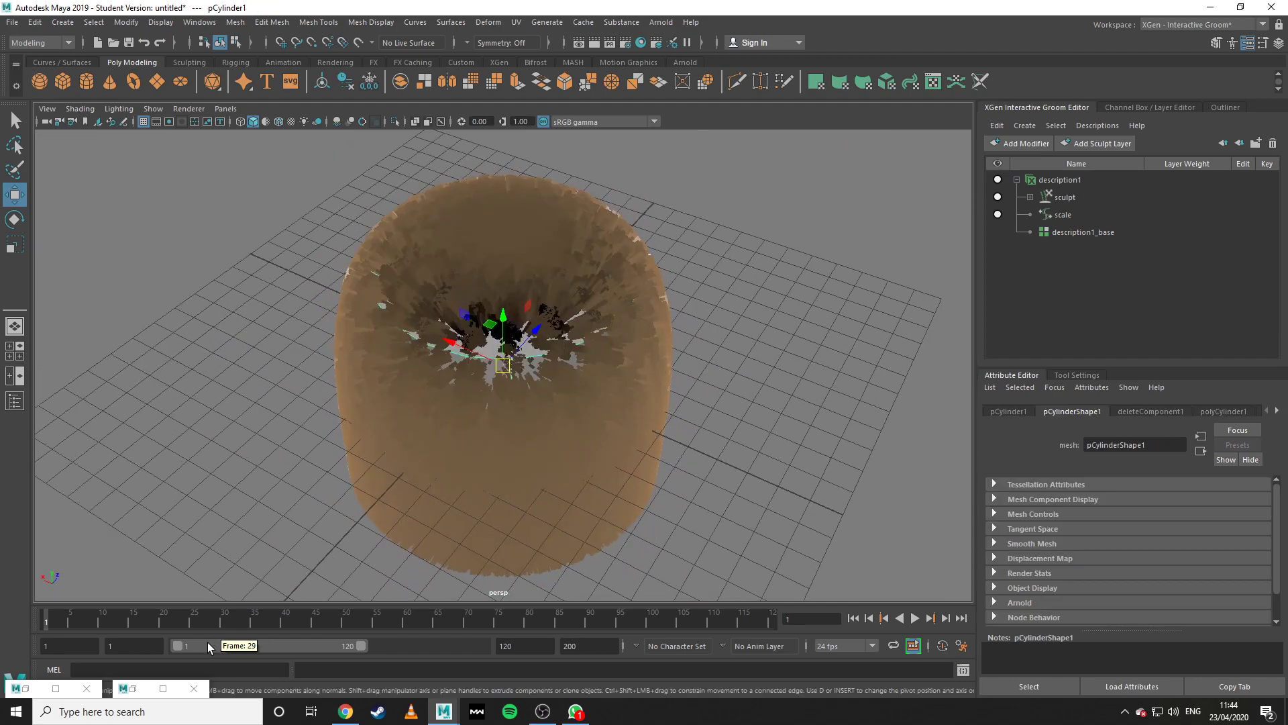
click(1064, 199)
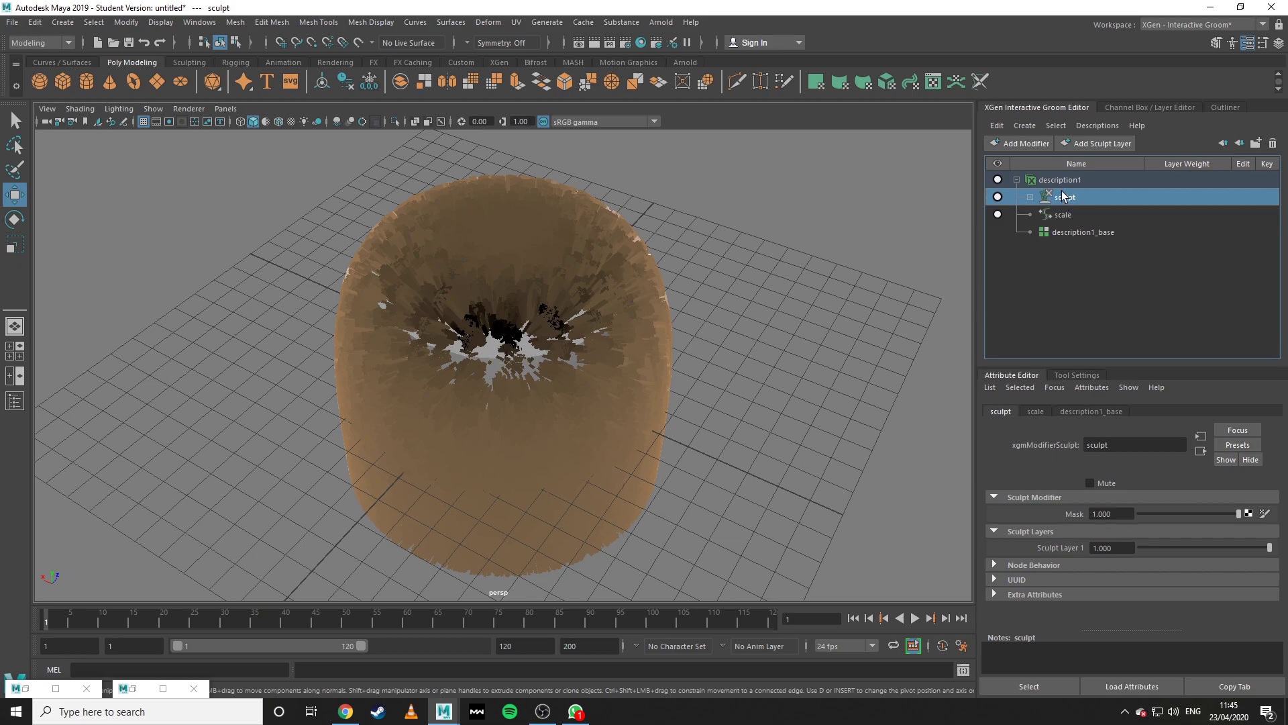
click(1067, 181)
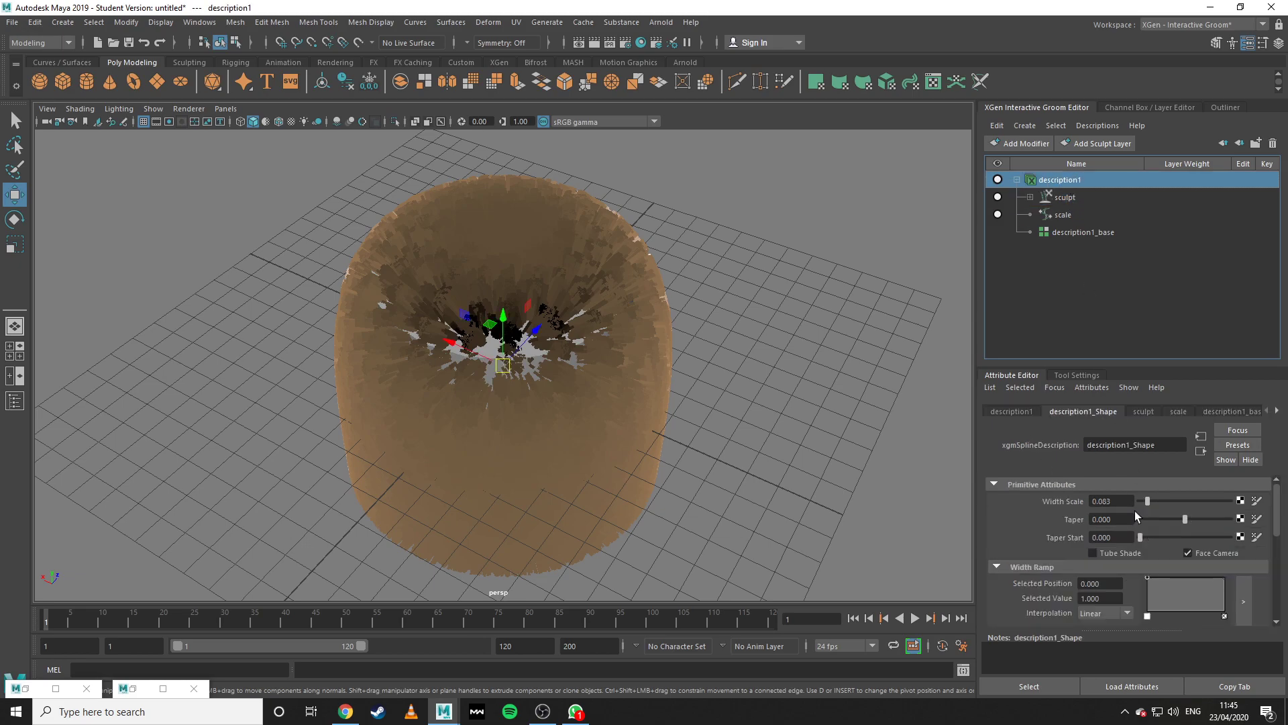
drag(1149, 505, 1157, 500)
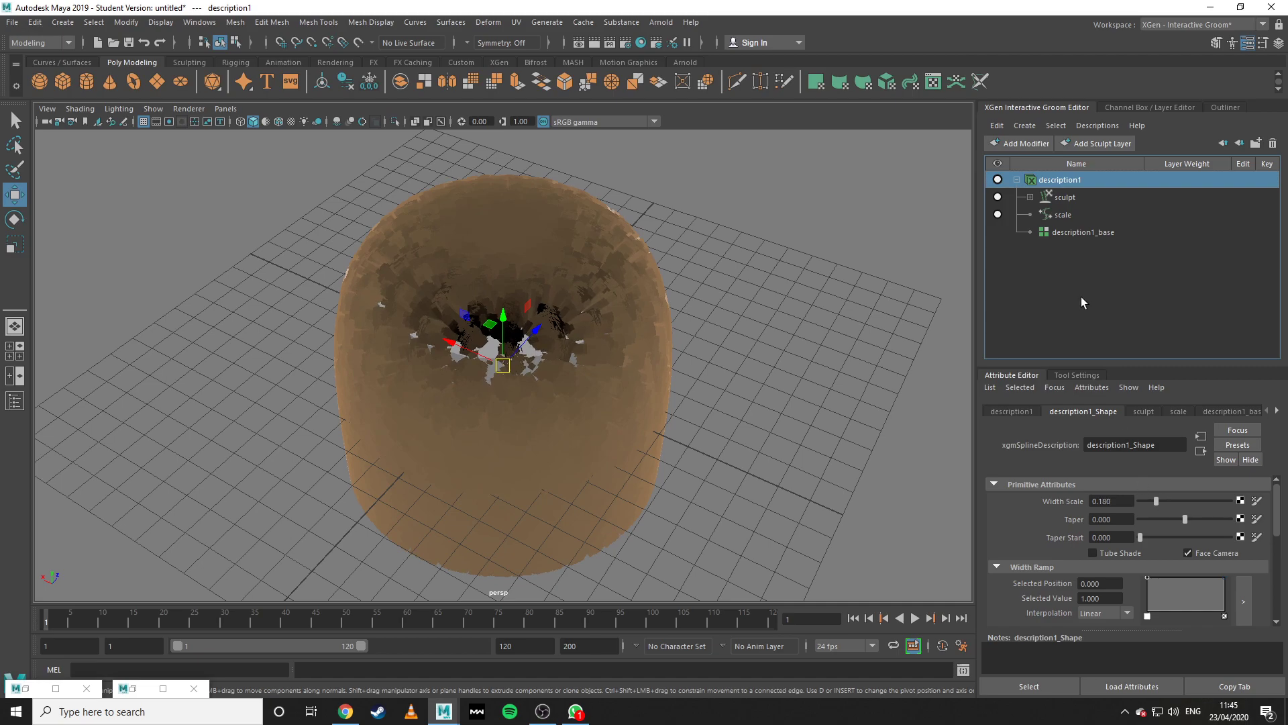
Raise the Density Multiplier of description1_base to about 30.233 and check the coverage in the Arnold render.
click(1073, 235)
drag(1172, 521, 1174, 517)
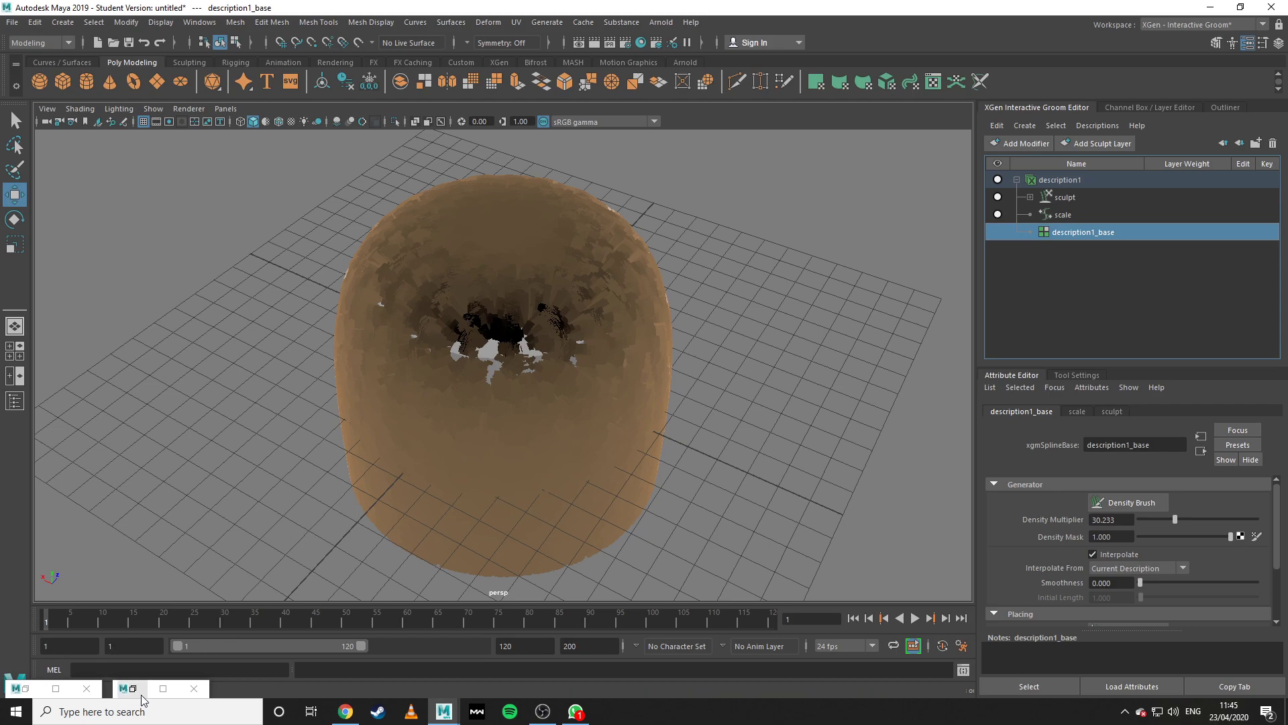
click(133, 688)
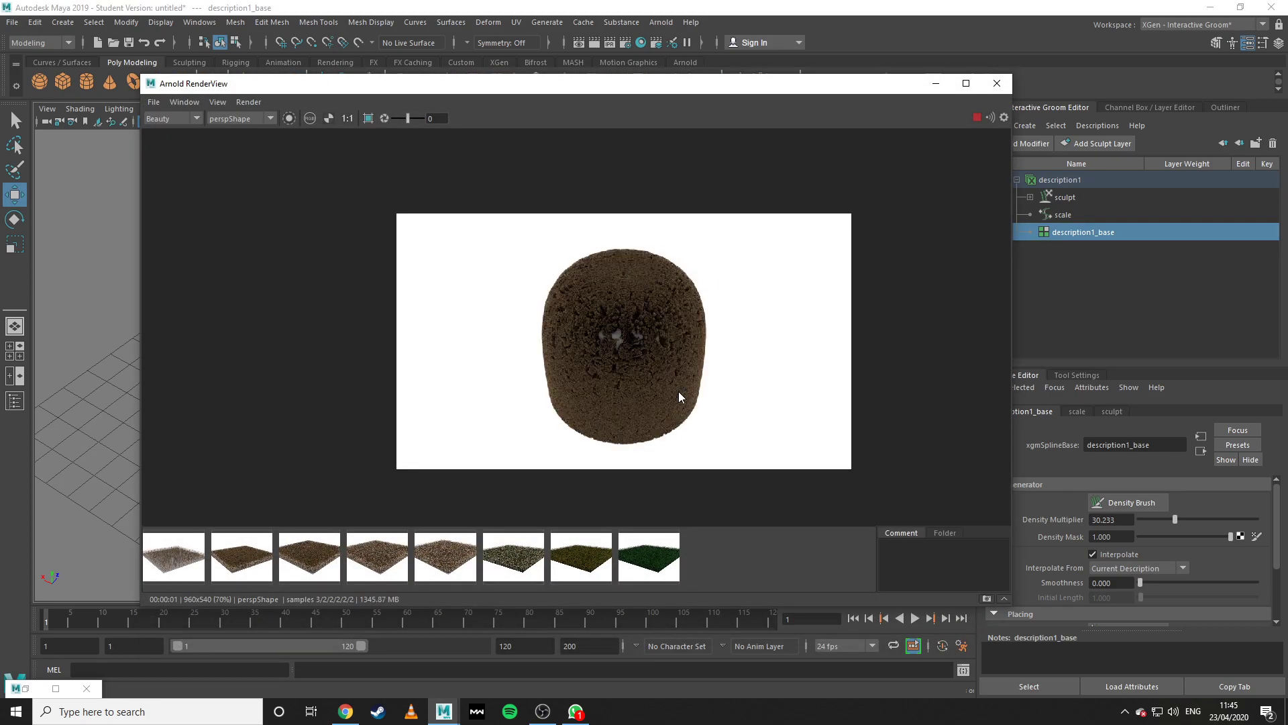
scroll(678, 396, up, 2)
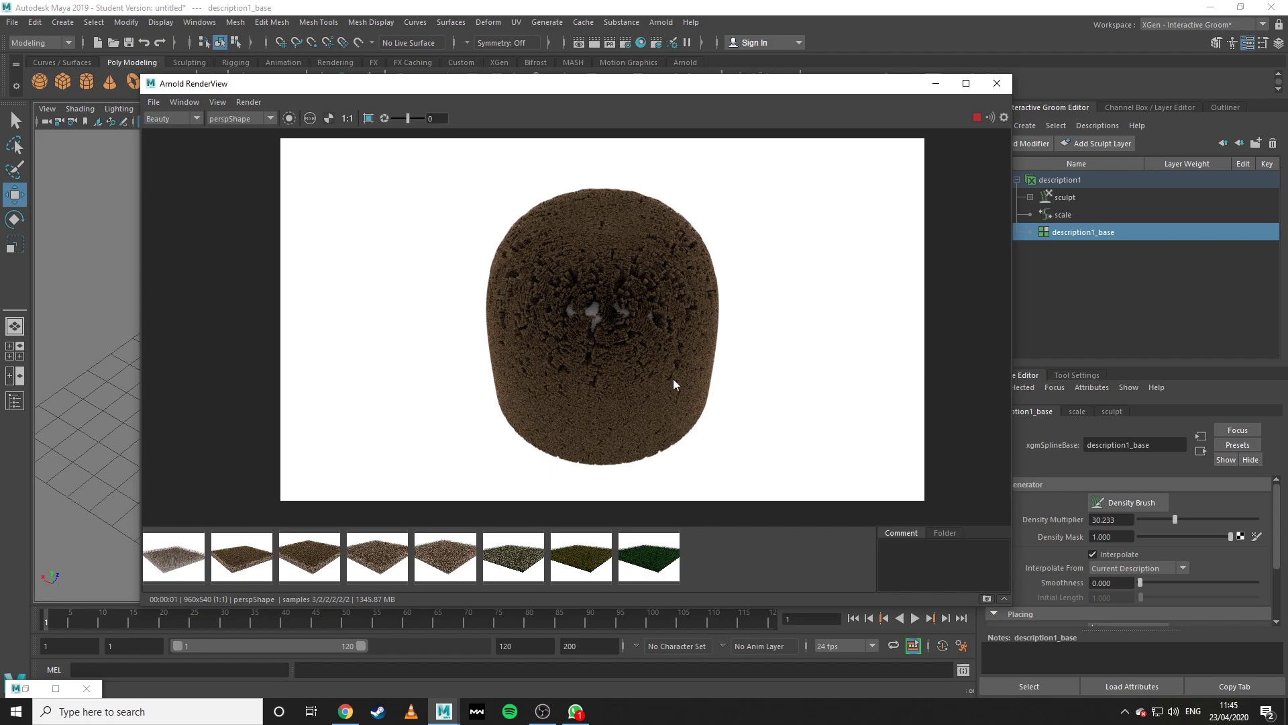
scroll(674, 381, up, 2)
scroll(673, 385, down, 1)
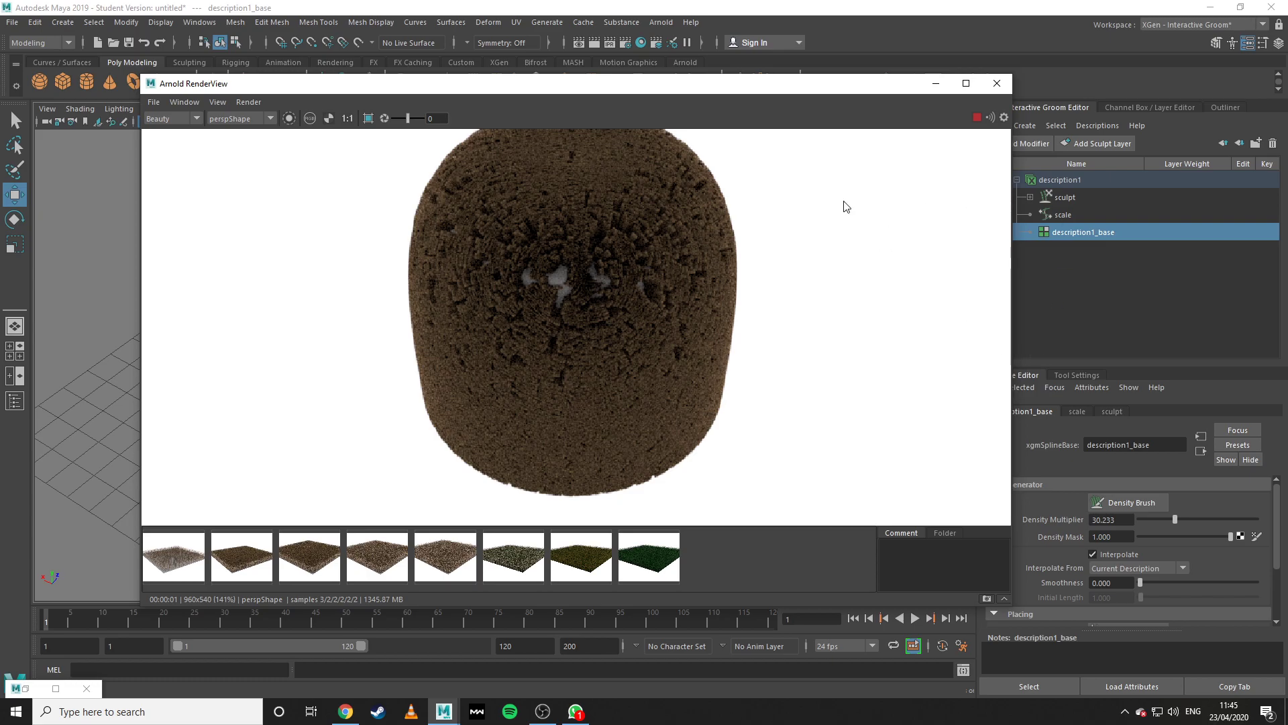
drag(819, 92, 719, 81)
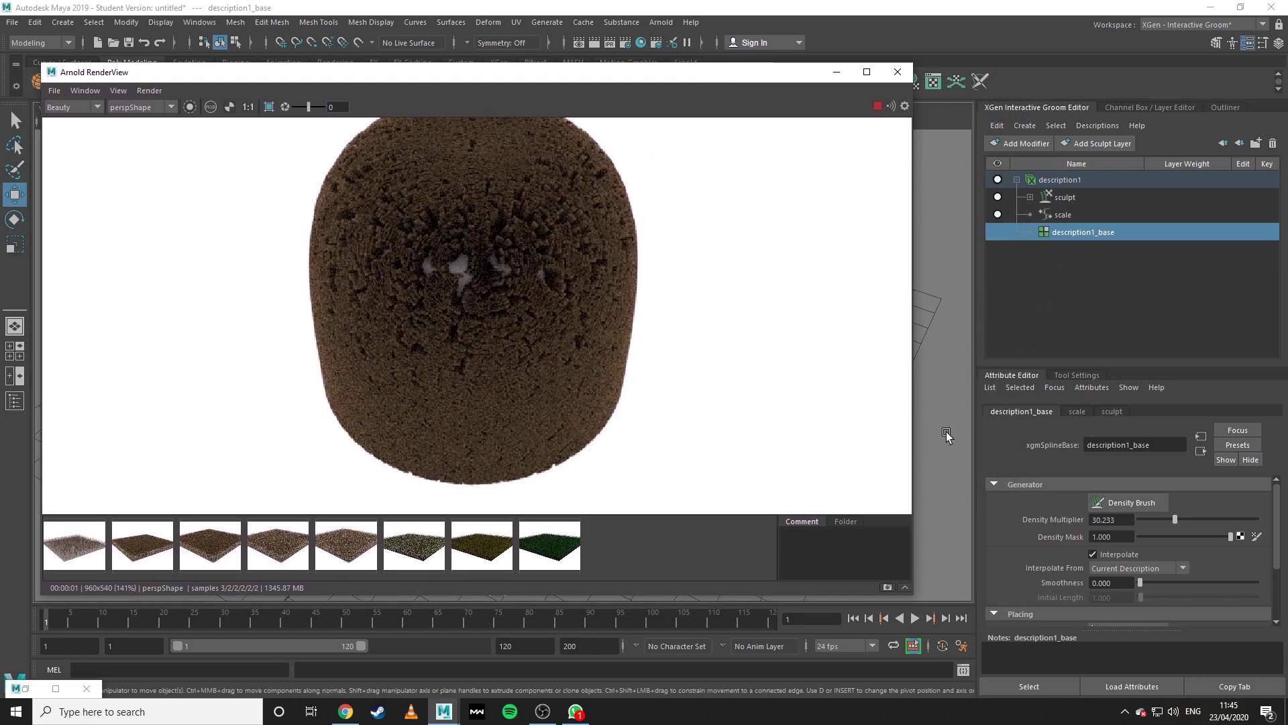
Lengthen the hair by raising the scale modifier's Scale to about 2.626 while watching the Arnold render.
click(1065, 198)
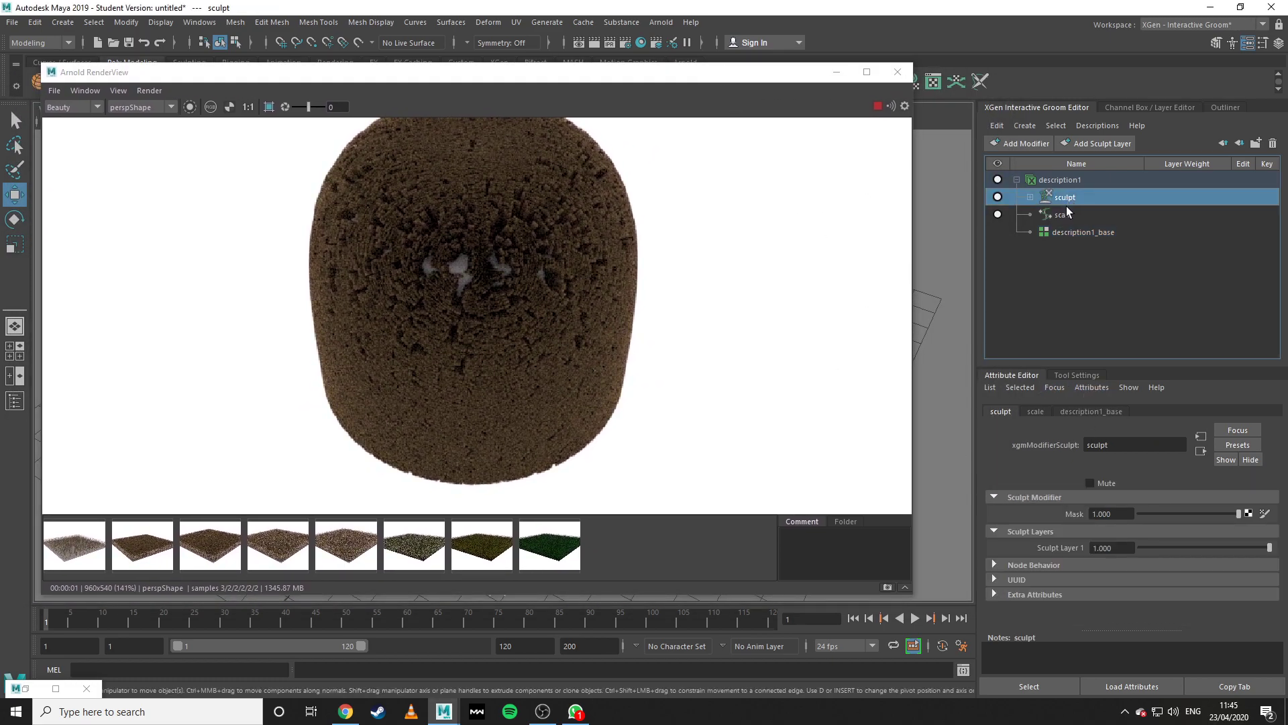
click(1064, 214)
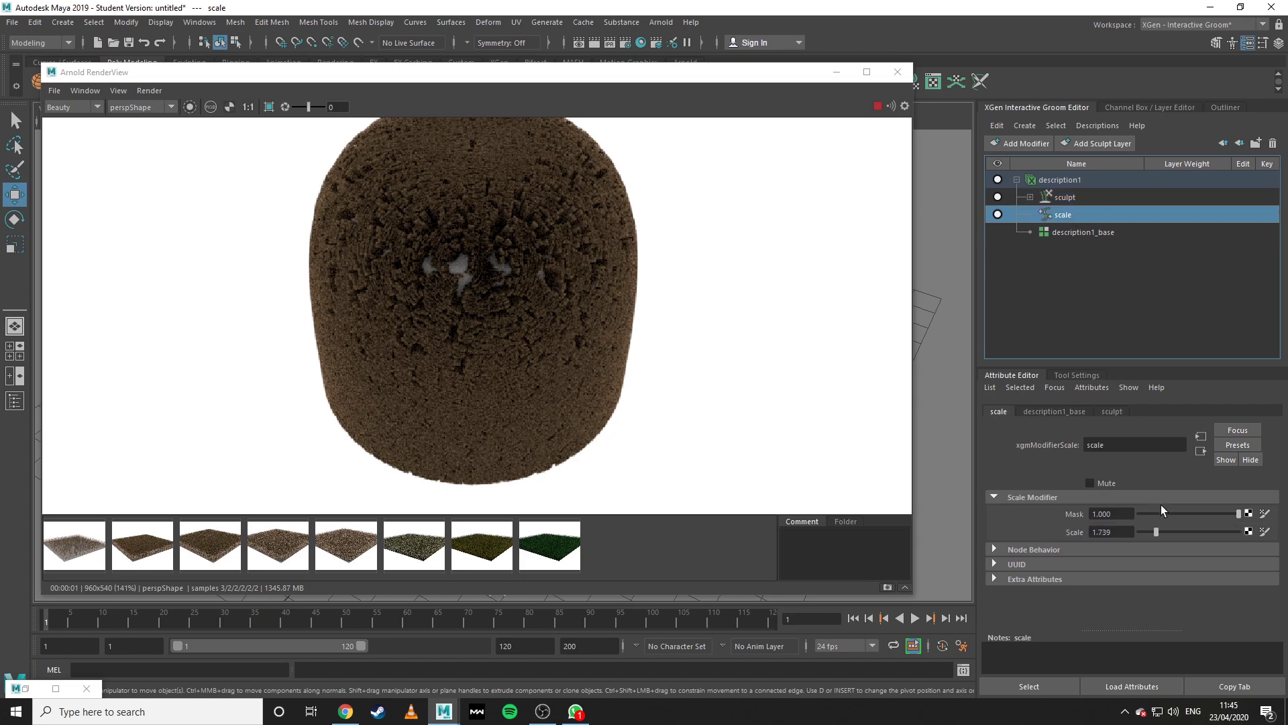
drag(1161, 534, 1165, 533)
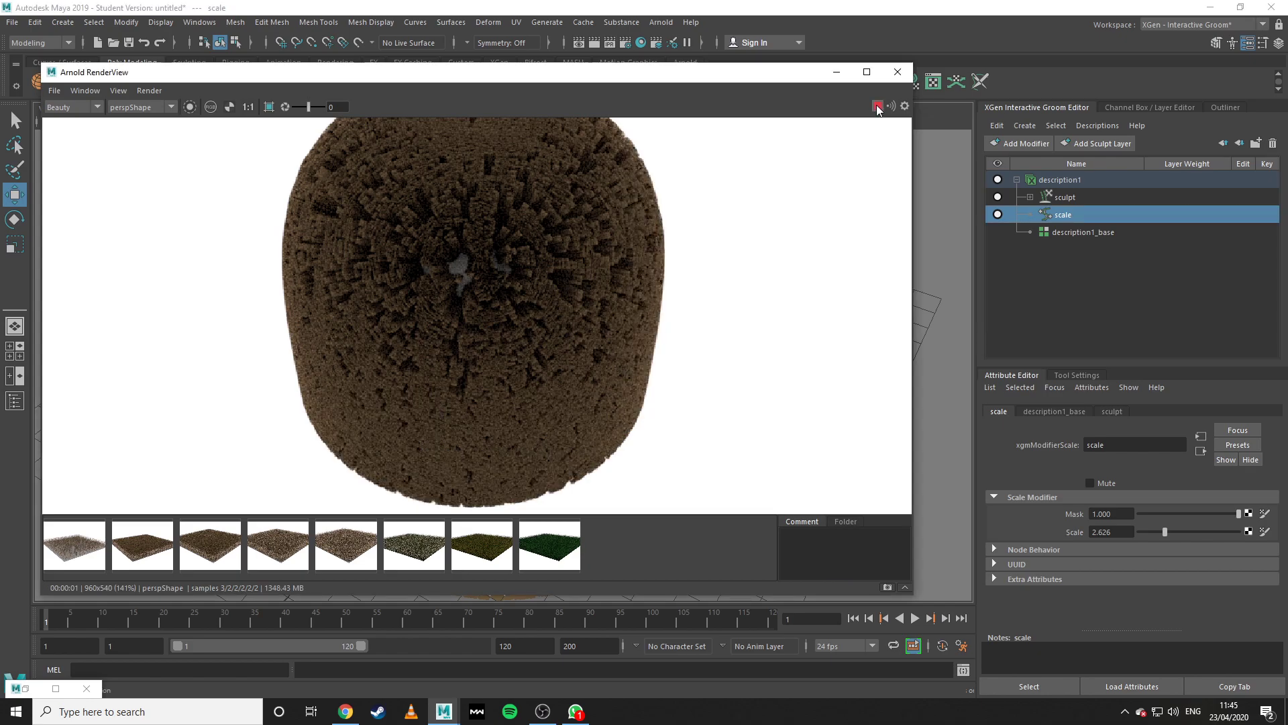
click(898, 72)
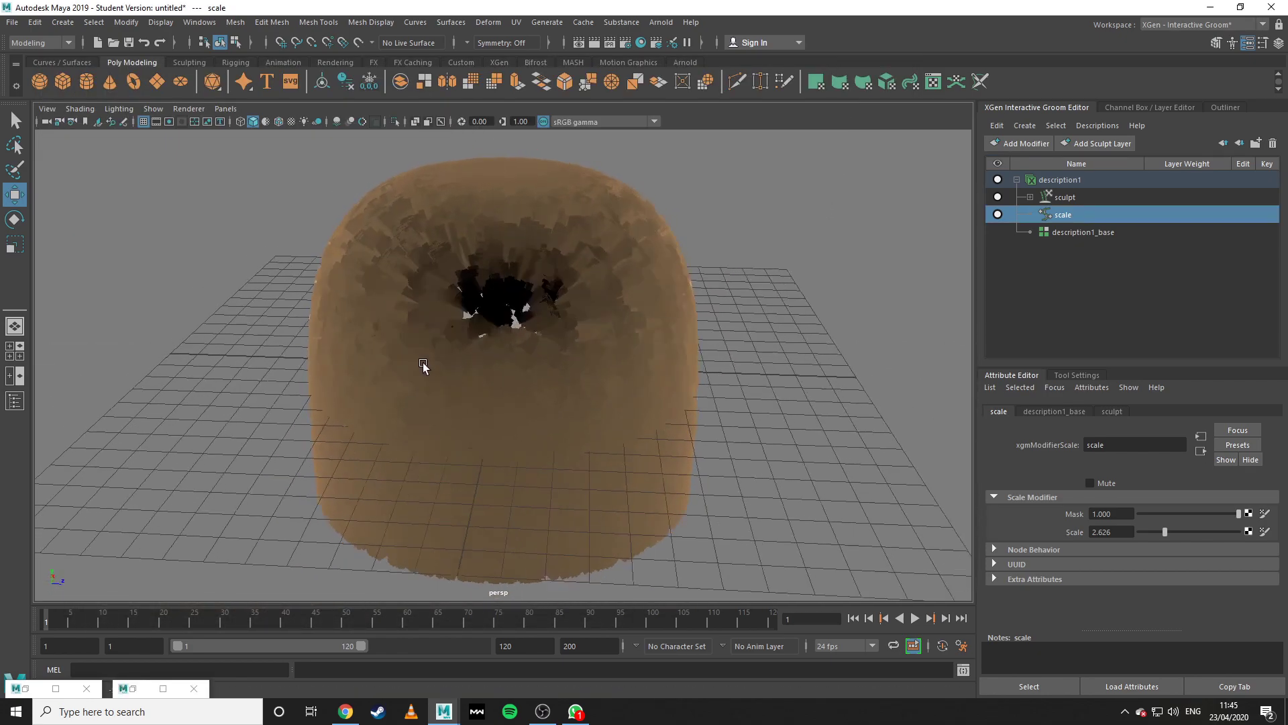
Set the Density Multiplier of description1_base to 50, raise it to 100, and check the fur in the Arnold render.
scroll(587, 443, down, 4)
mouse_move(586, 442)
alt+mouse_down()
mouse_move(575, 425)
mouse_move(524, 452)
mouse_move(578, 458)
alt+mouse_up()
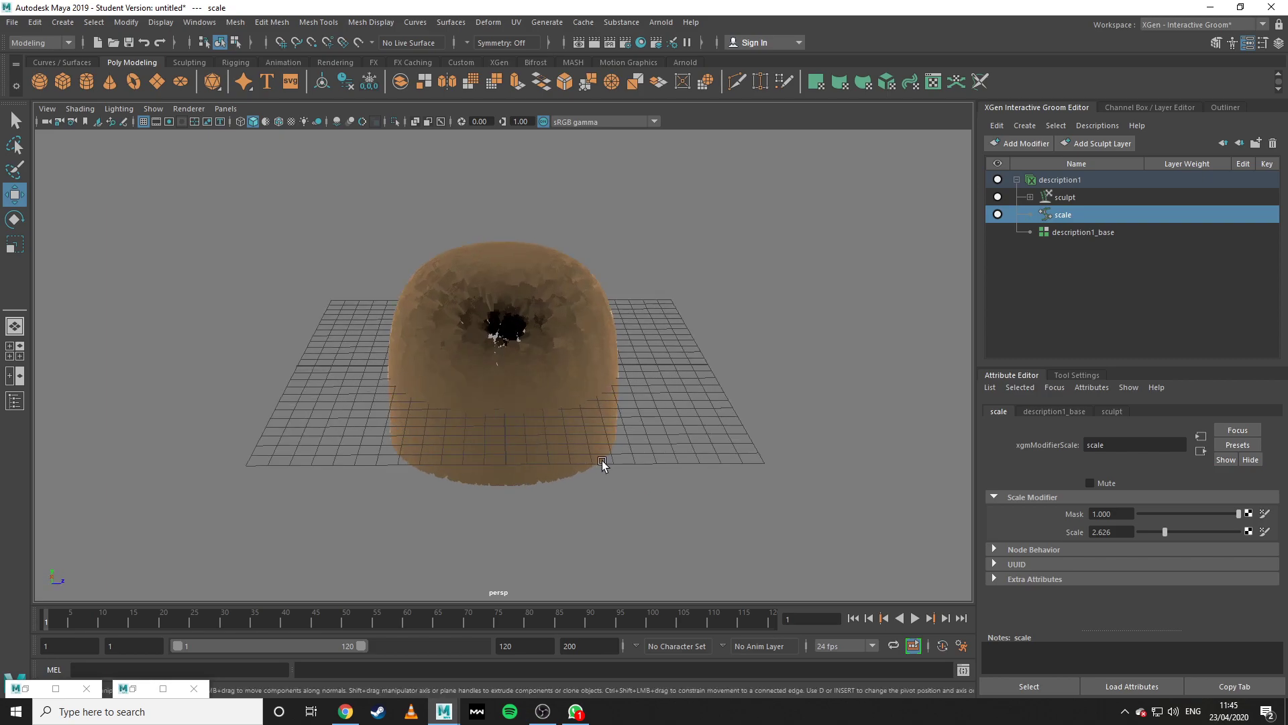
click(1063, 232)
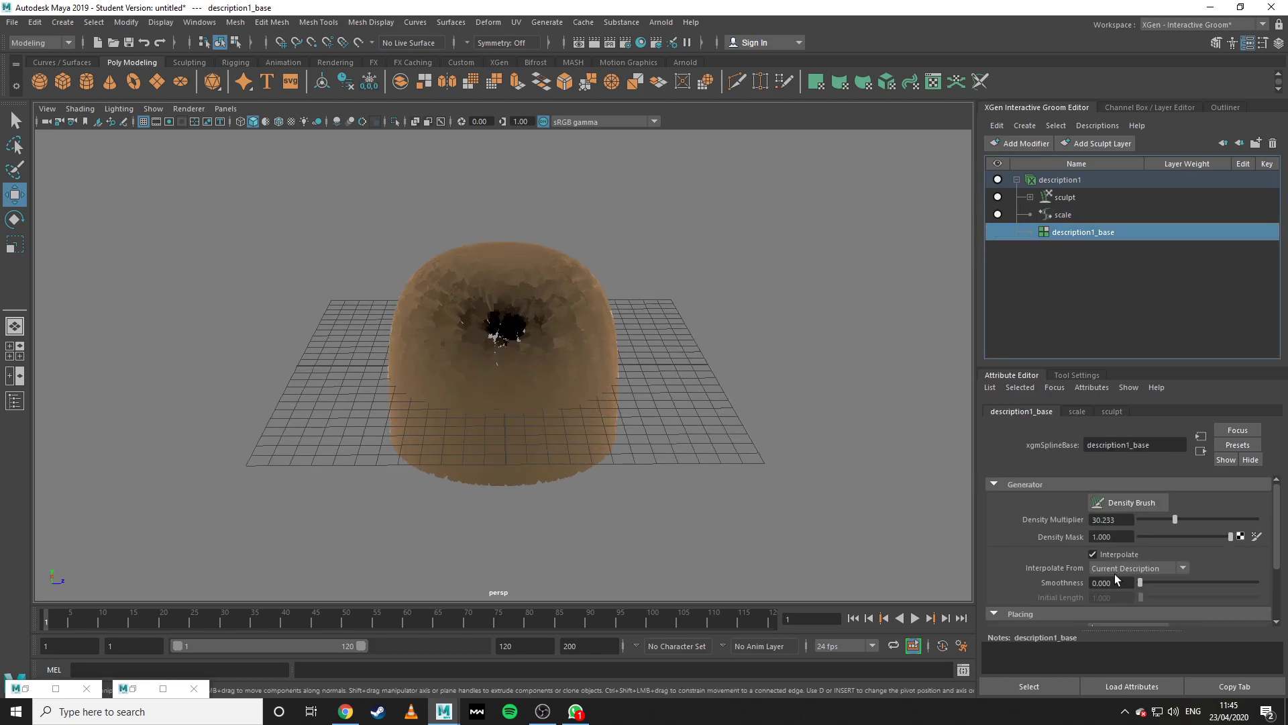
double_click(1124, 518)
text(50.)
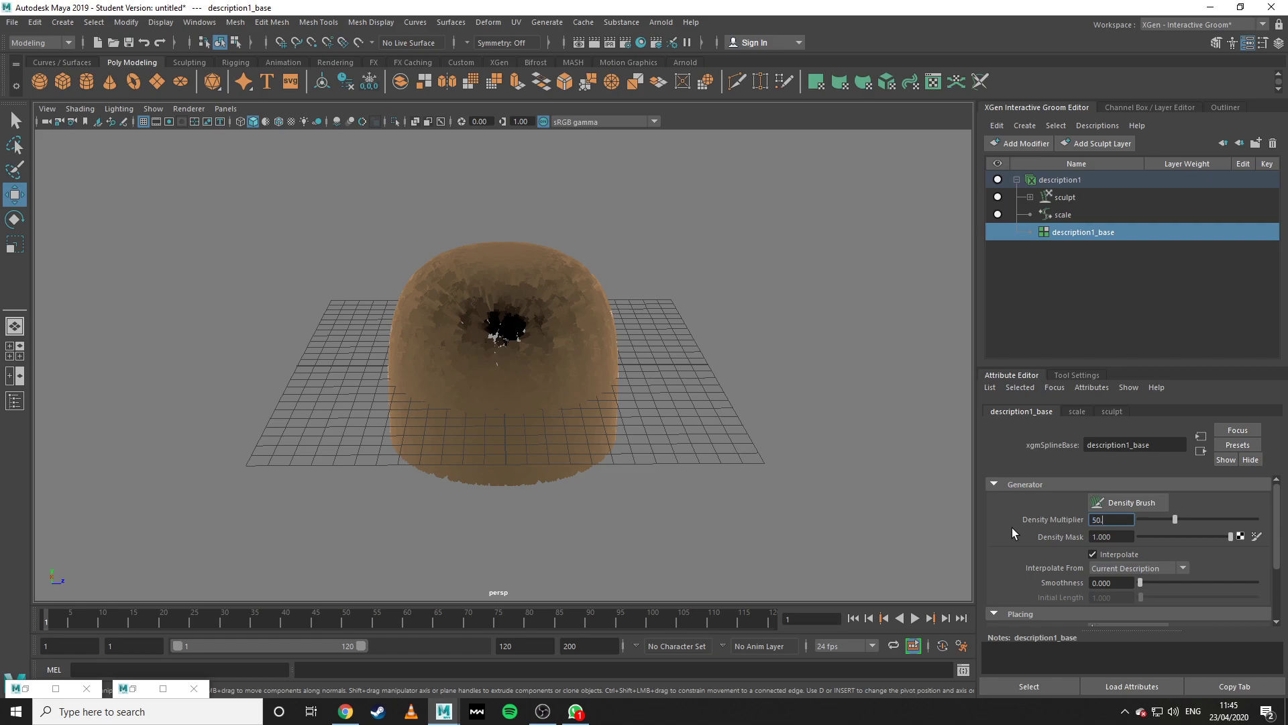
key(Return)
drag(1215, 516, 1259, 520)
alt+drag(524, 454, 469, 496)
click(131, 688)
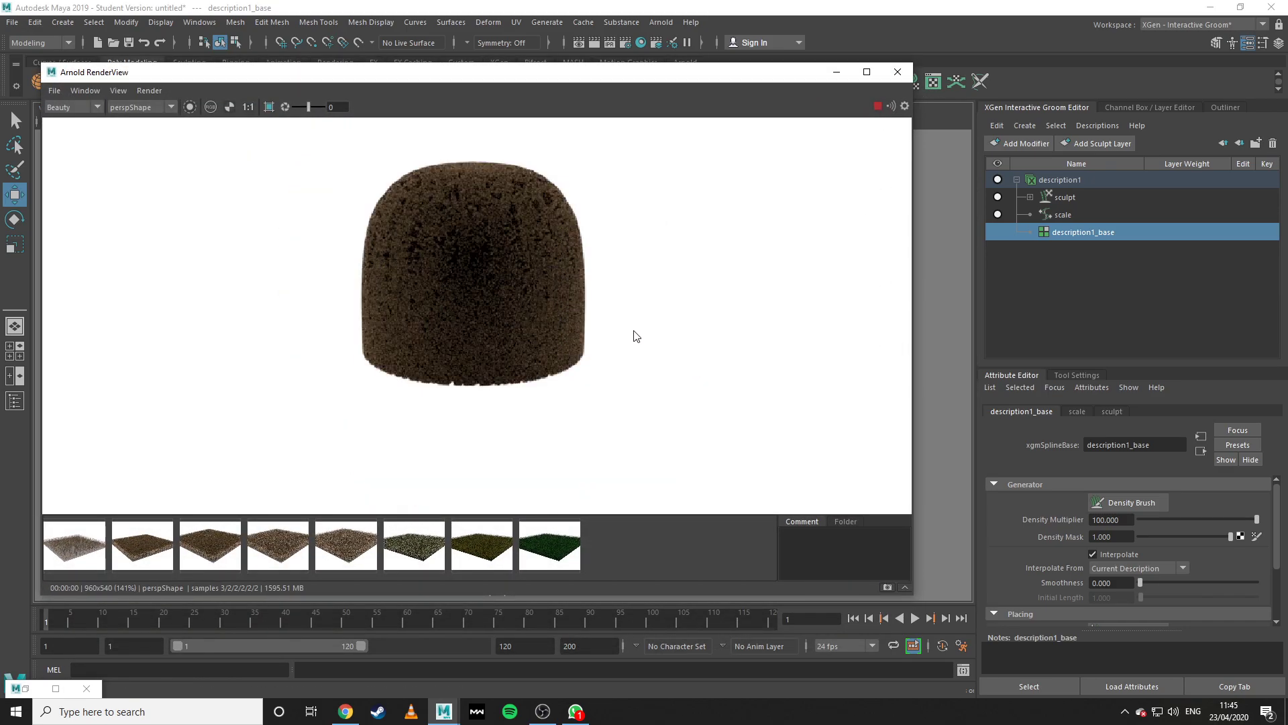
click(848, 78)
Delete the fur-covered cylinder from the scene.
alt+drag(331, 274, 769, 342)
click(497, 349)
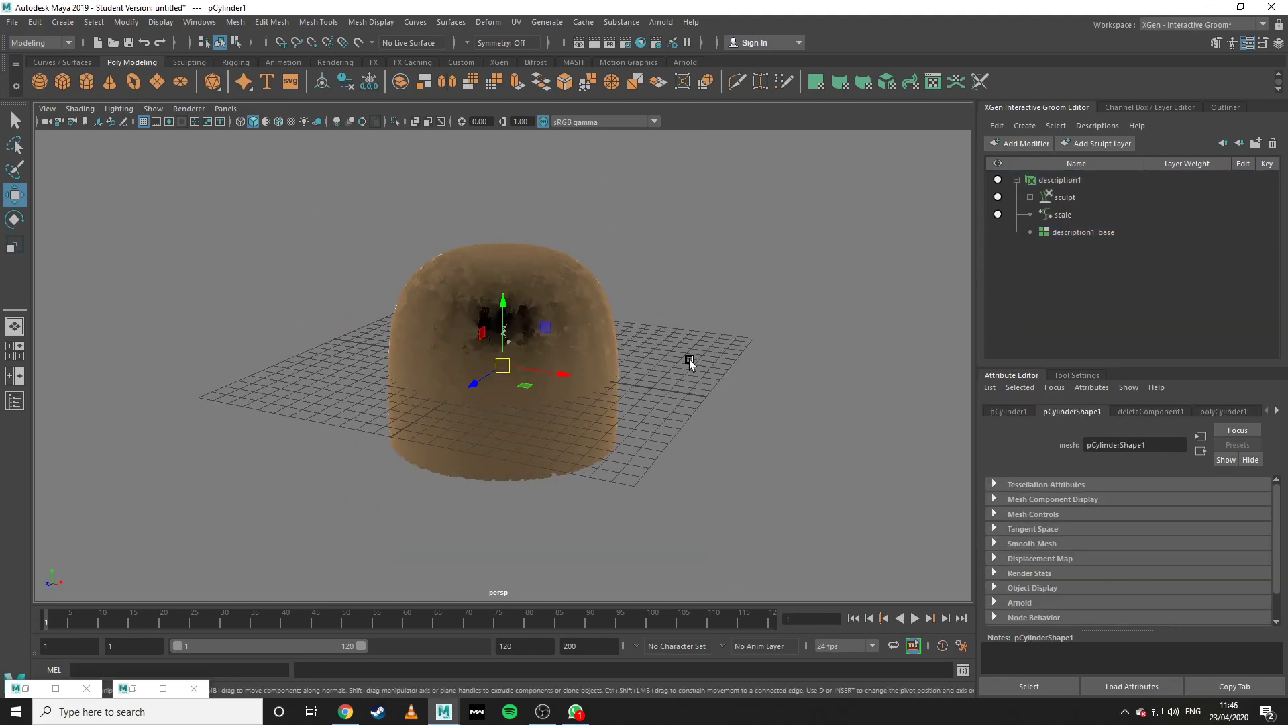
key(Delete)
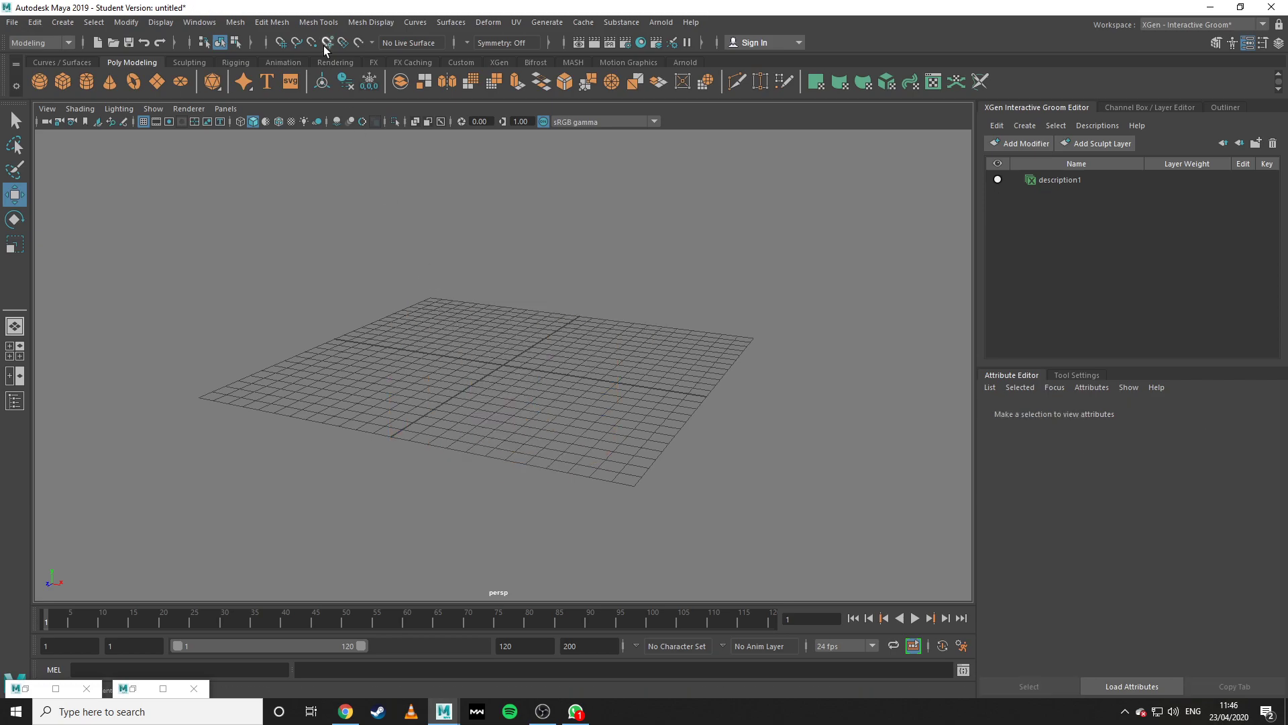
Import the basic head mesh from the Bipeds sculpting base meshes in the Content Browser examples.
click(199, 22)
mouse_move(269, 70)
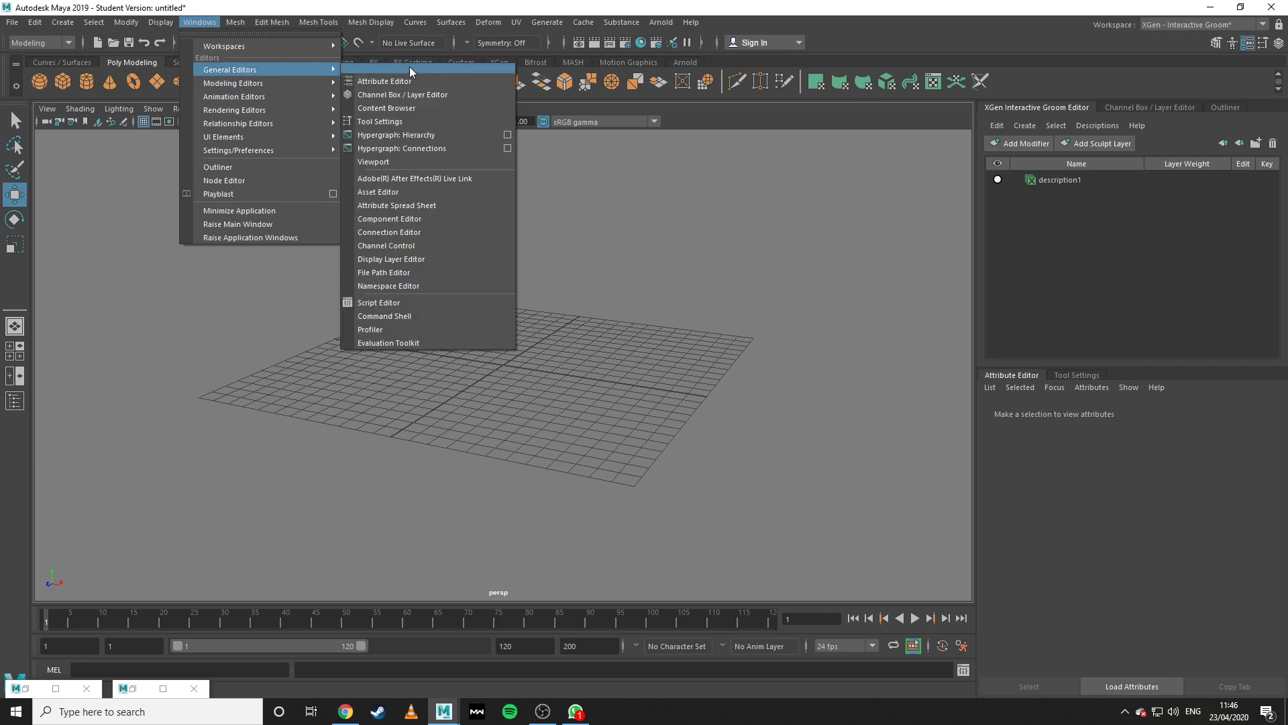
click(408, 110)
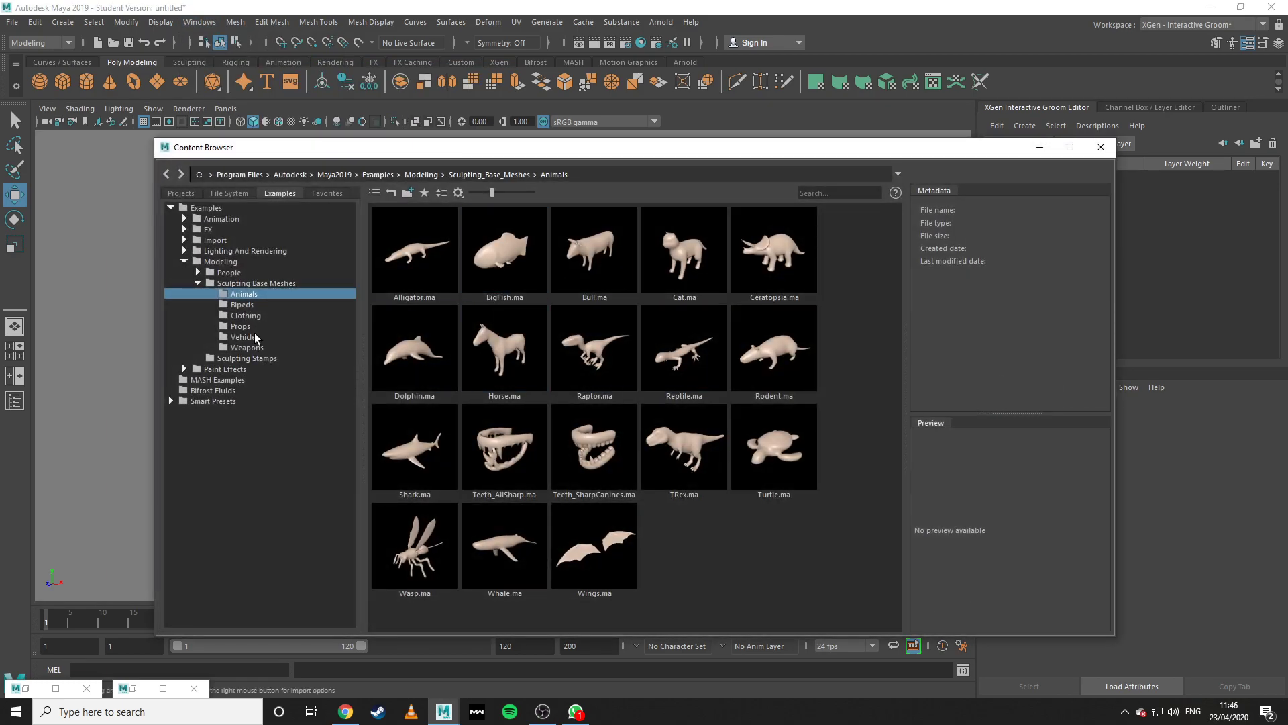
click(250, 305)
click(593, 246)
double_click(593, 245)
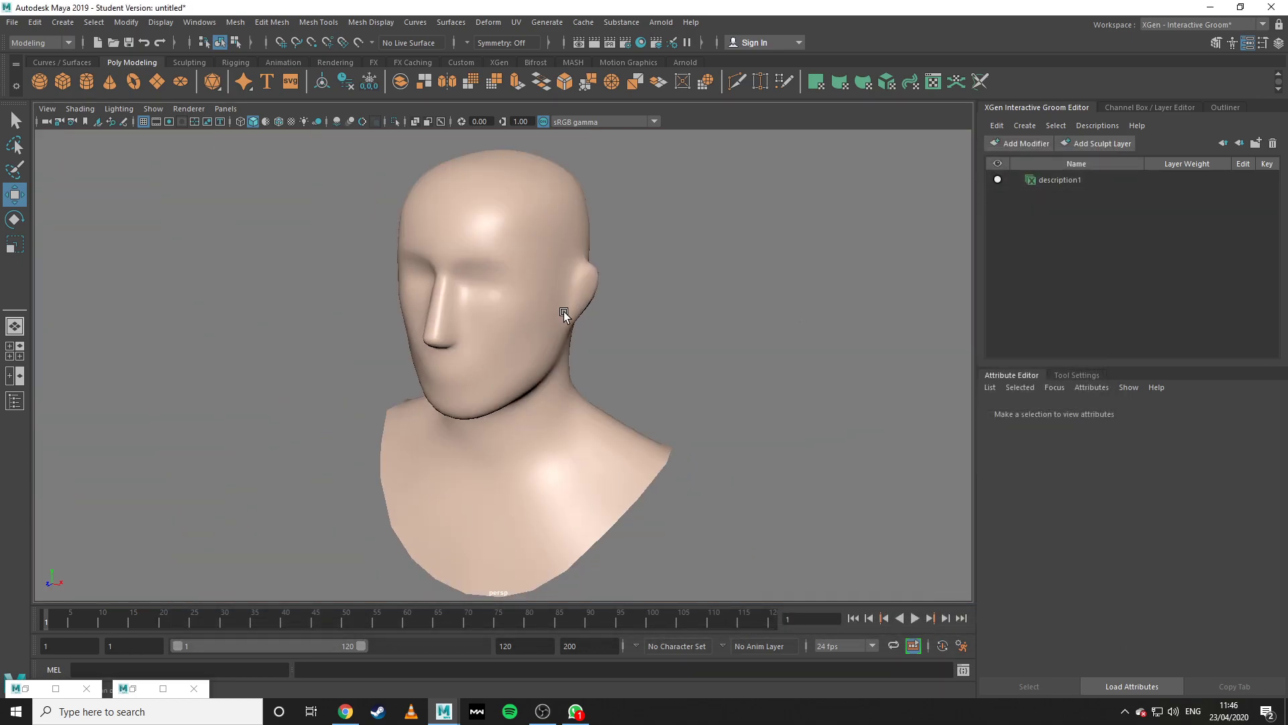
Switch the head mesh to face selection, pick a face on the upper forehead, and apply Extrude to it.
click(563, 311)
alt+drag(545, 223, 430, 315)
scroll(691, 307, up, 3)
right_drag(503, 295, 503, 324)
click(376, 200)
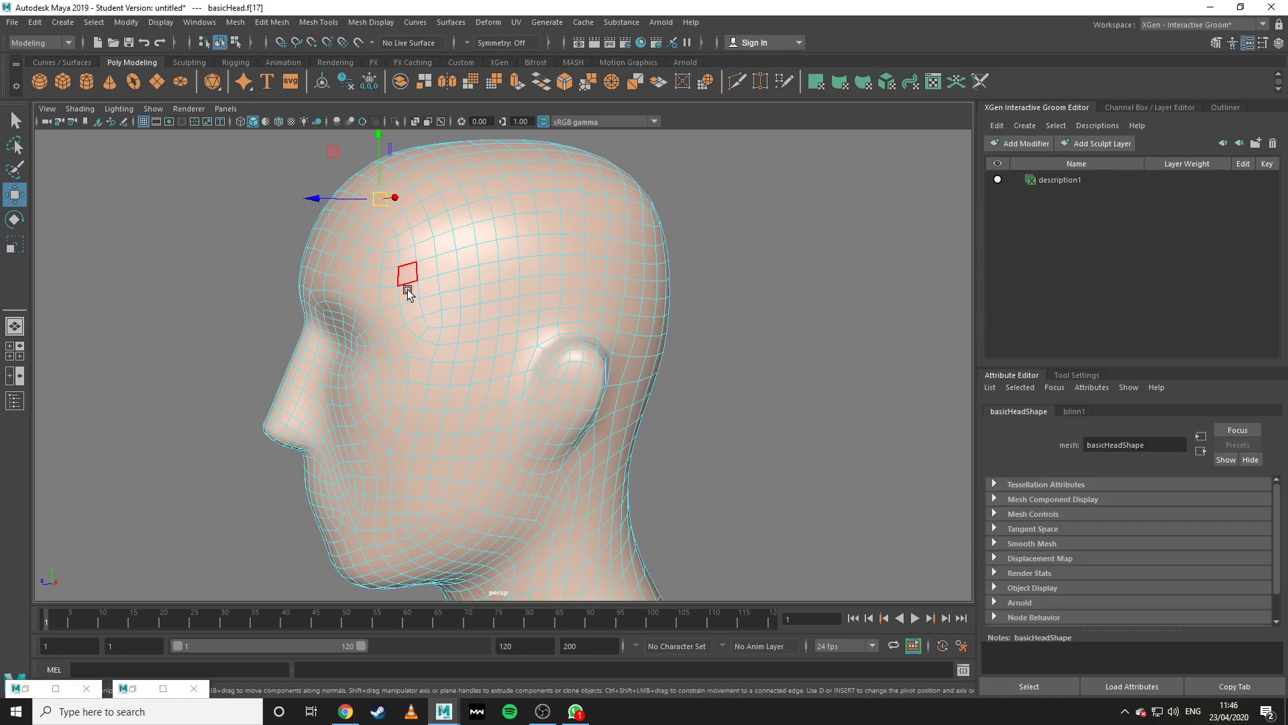
key(ctrl+e)
Select a band of faces along the upper forehead and temple of the head mesh.
click(390, 210)
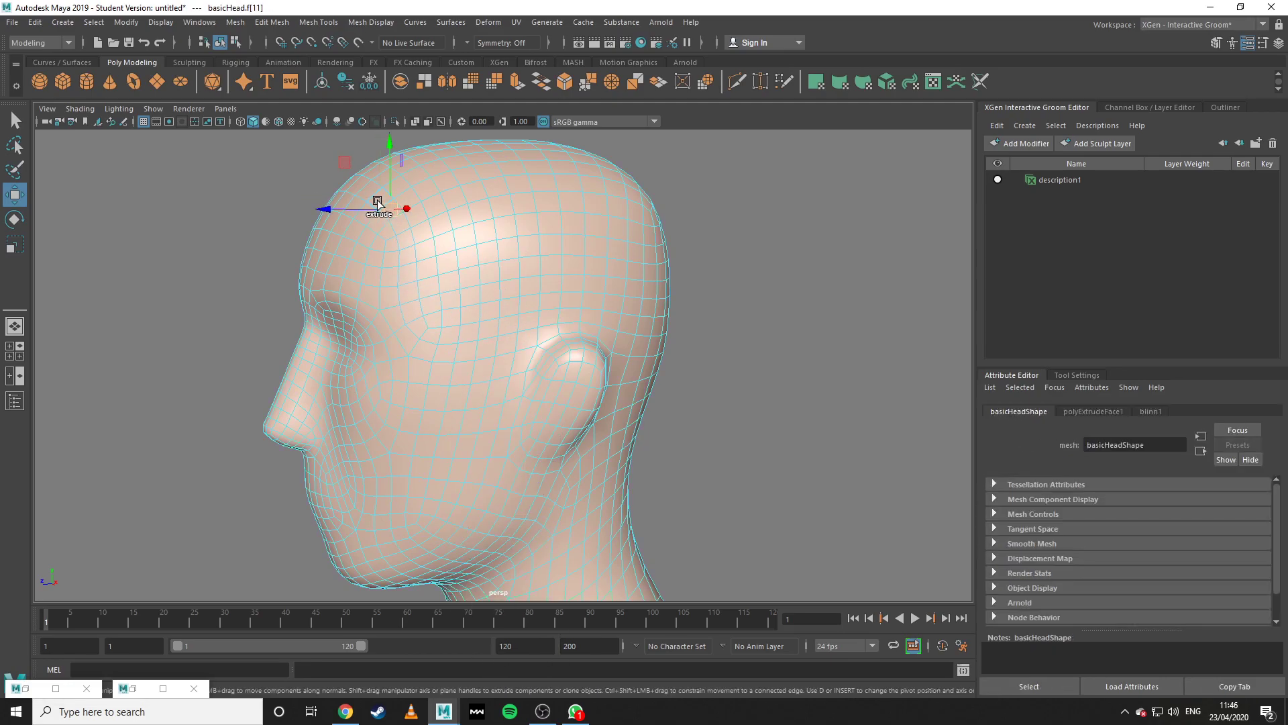
scroll(393, 220, up, 2)
shift+double_click(372, 193)
alt+drag(404, 308, 480, 314)
shift+click(427, 178)
shift+double_click(448, 190)
click(477, 208)
Extend the face selection into a loop around the back of the head mesh, just above ear level.
scroll(491, 228, down, 4)
mouse_move(602, 276)
alt+mouse_down()
mouse_move(489, 286)
mouse_move(587, 284)
mouse_move(567, 322)
mouse_move(745, 311)
mouse_move(722, 299)
mouse_move(662, 316)
mouse_move(614, 292)
alt+mouse_up()
scroll(662, 316, up, 3)
click(697, 285)
shift+double_click(682, 296)
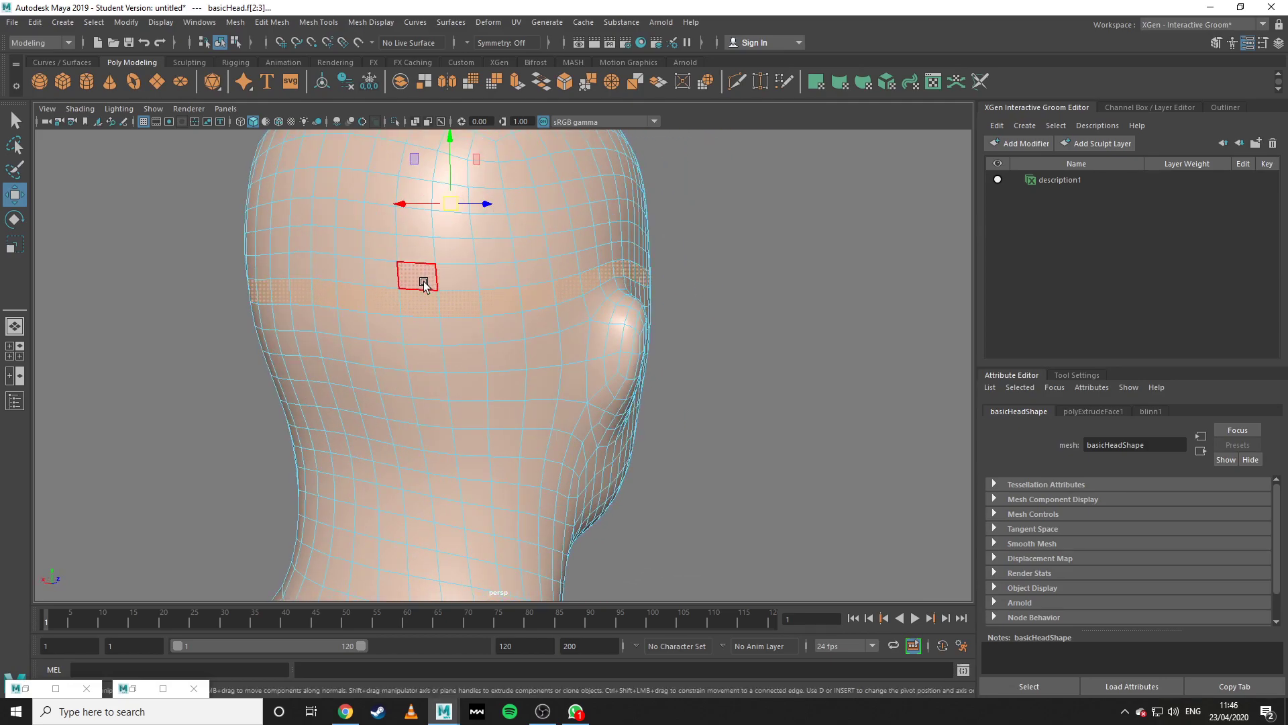
alt+drag(552, 284, 222, 340)
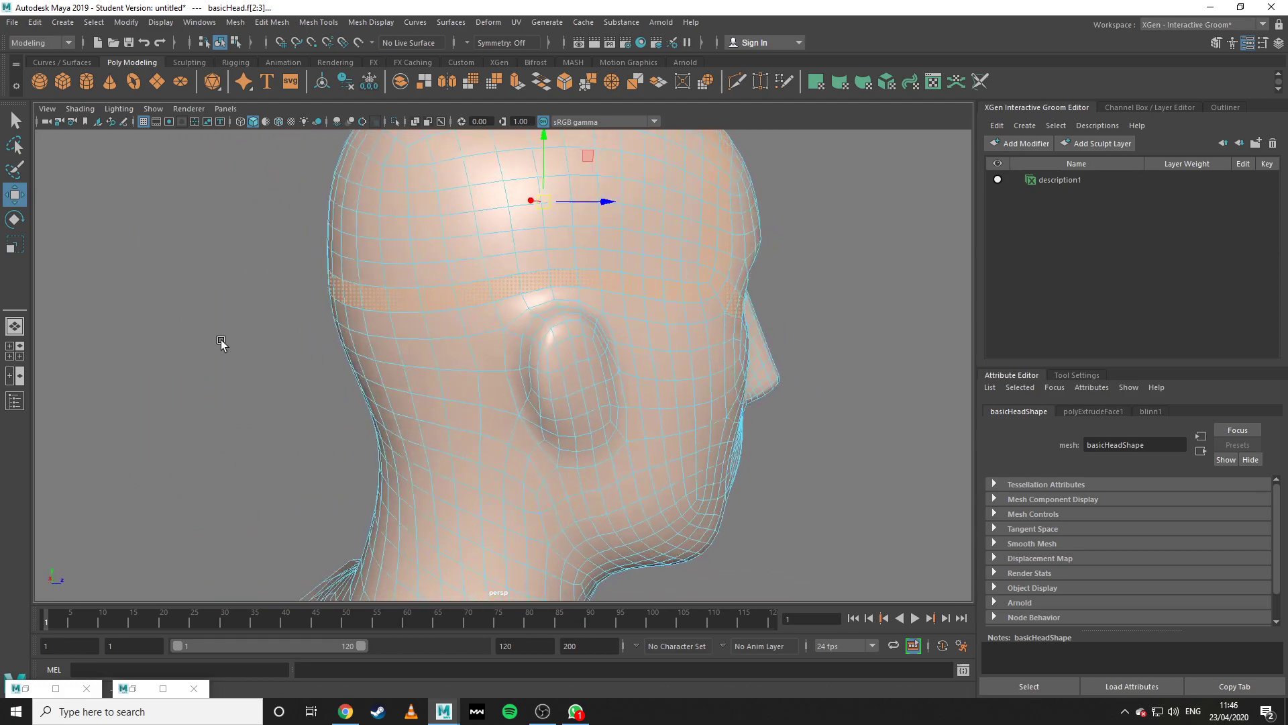
click(692, 271)
alt+drag(693, 271, 920, 308)
scroll(567, 293, down, 4)
key(ctrl+z)
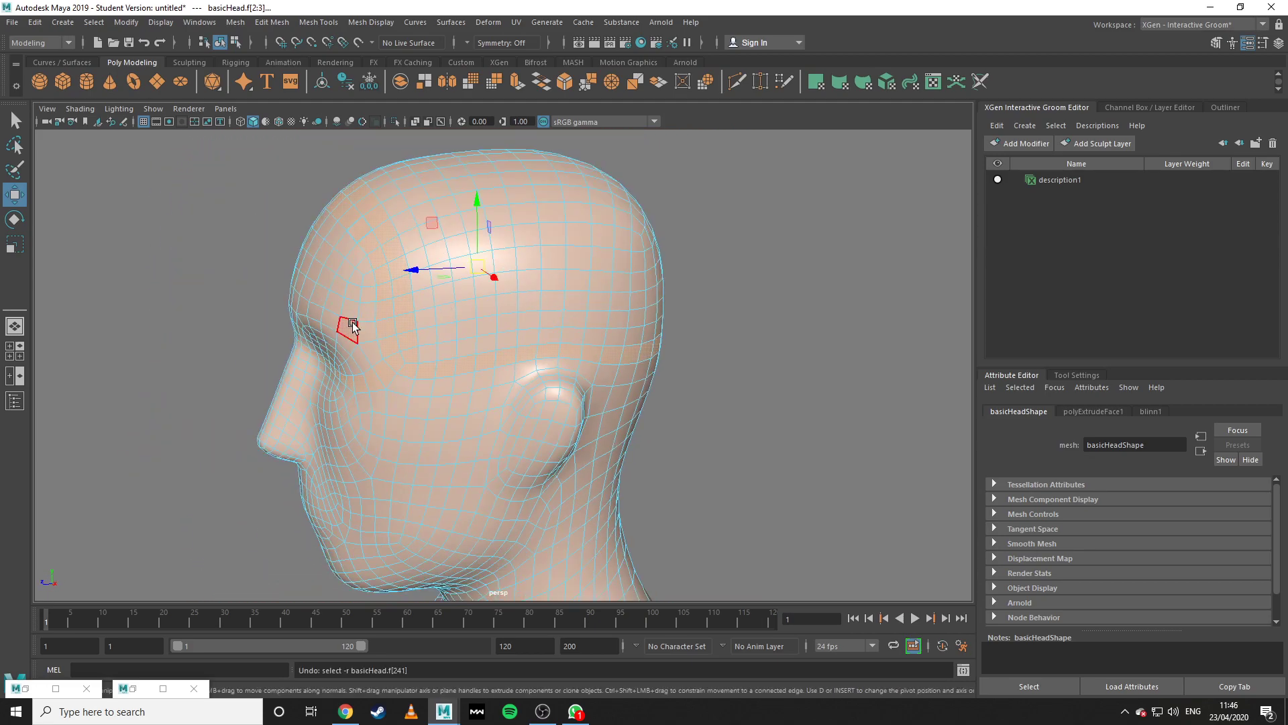
Deselect and reselect the head mesh, and return it to face selection with the scalp band active.
alt+drag(353, 323, 391, 330)
click(815, 299)
scroll(514, 377, up, 4)
click(509, 300)
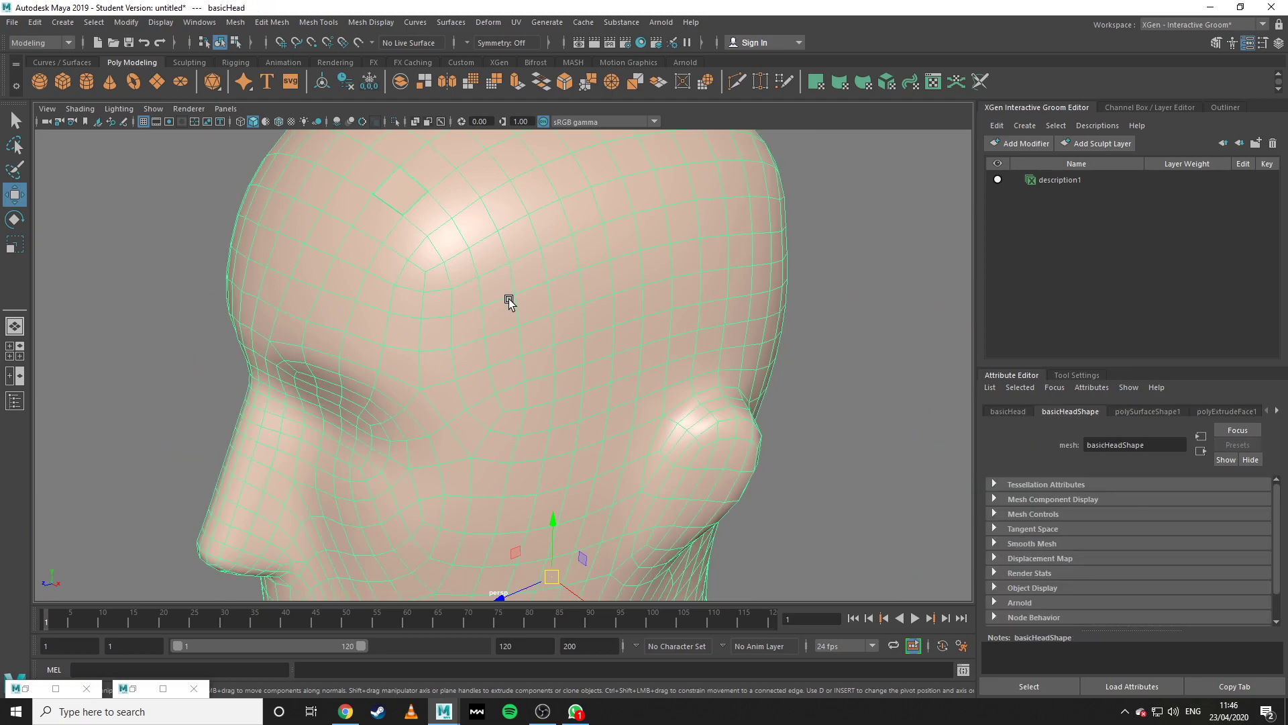
scroll(488, 302, down, 4)
alt+drag(604, 301, 514, 272)
right_drag(512, 249, 512, 286)
alt+drag(376, 281, 584, 317)
alt+middle_drag(604, 306, 497, 390)
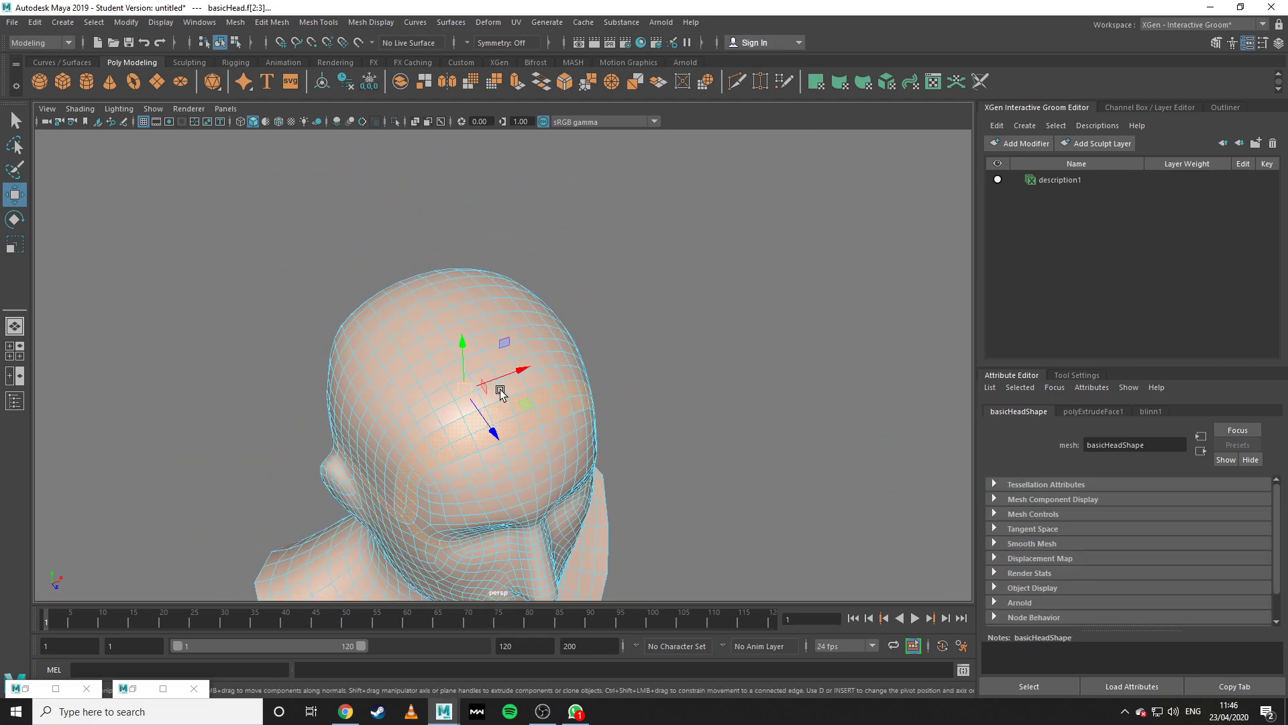
scroll(497, 389, up, 4)
click(727, 345)
alt+drag(561, 355, 533, 368)
click(534, 368)
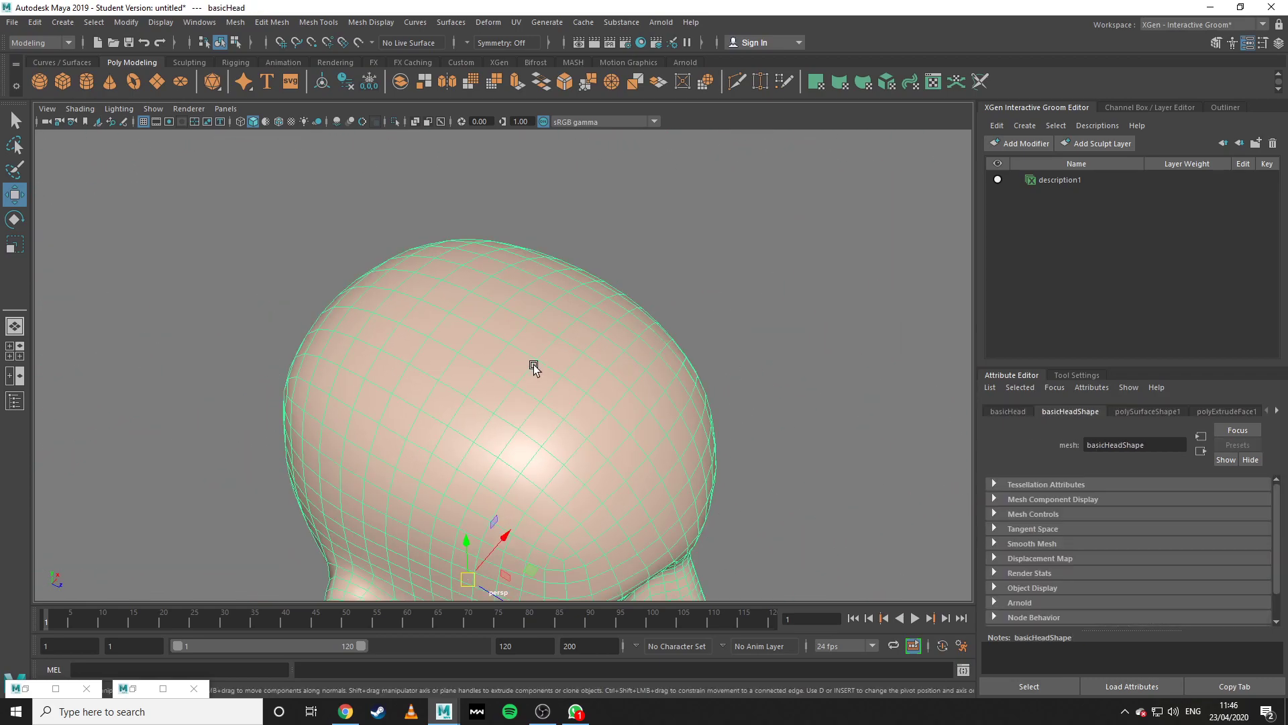
right_drag(532, 360, 532, 396)
Add the faces across the crown and upper forehead of the head mesh to the scalp selection.
click(334, 347)
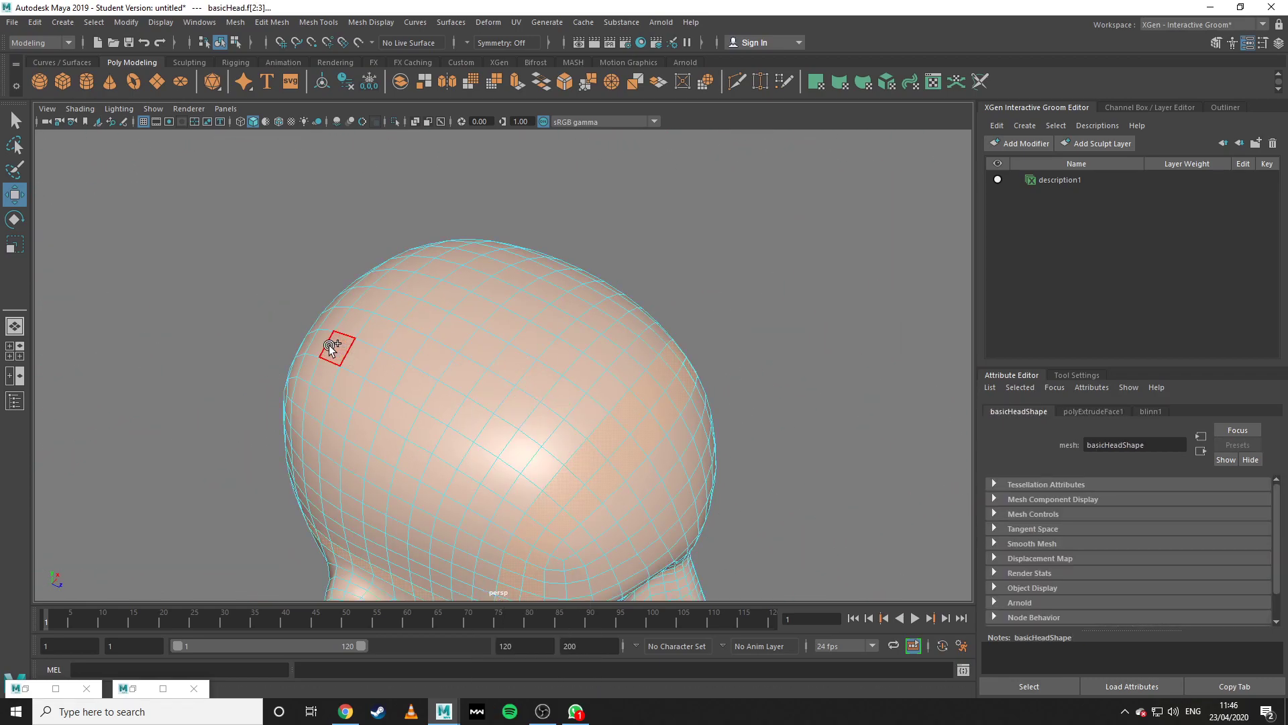
drag(329, 345, 522, 455)
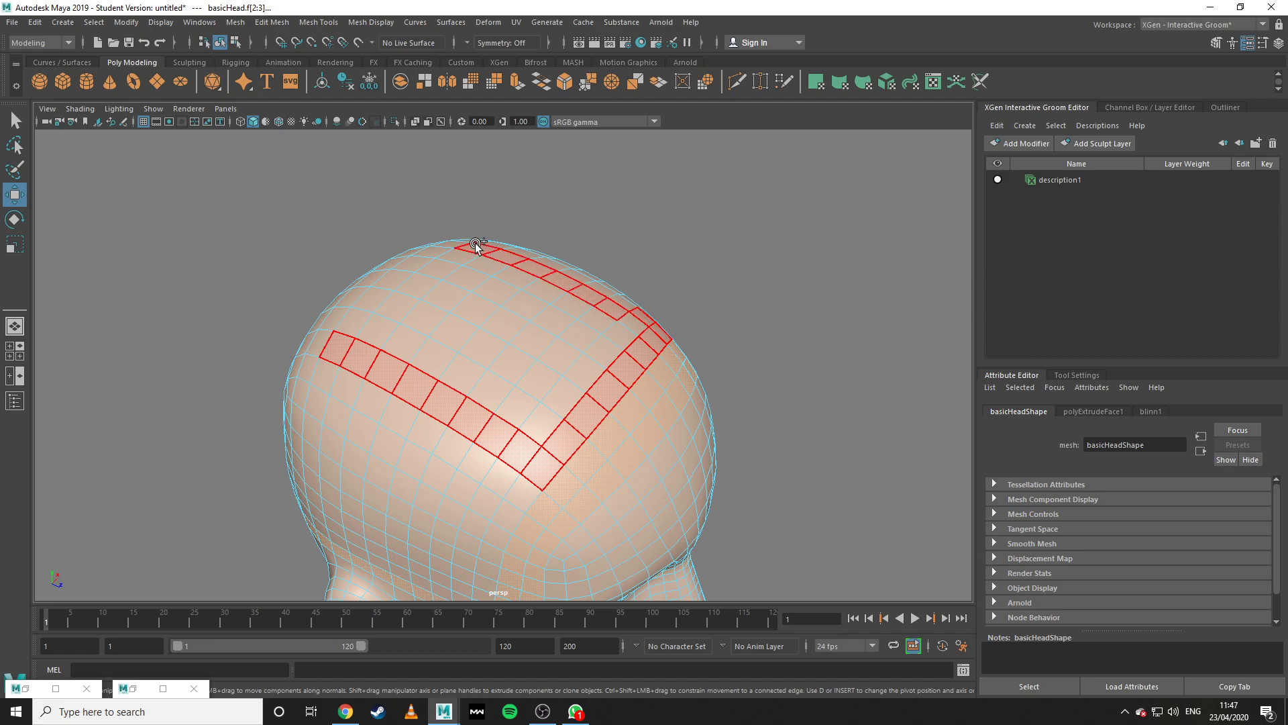
drag(434, 305, 529, 292)
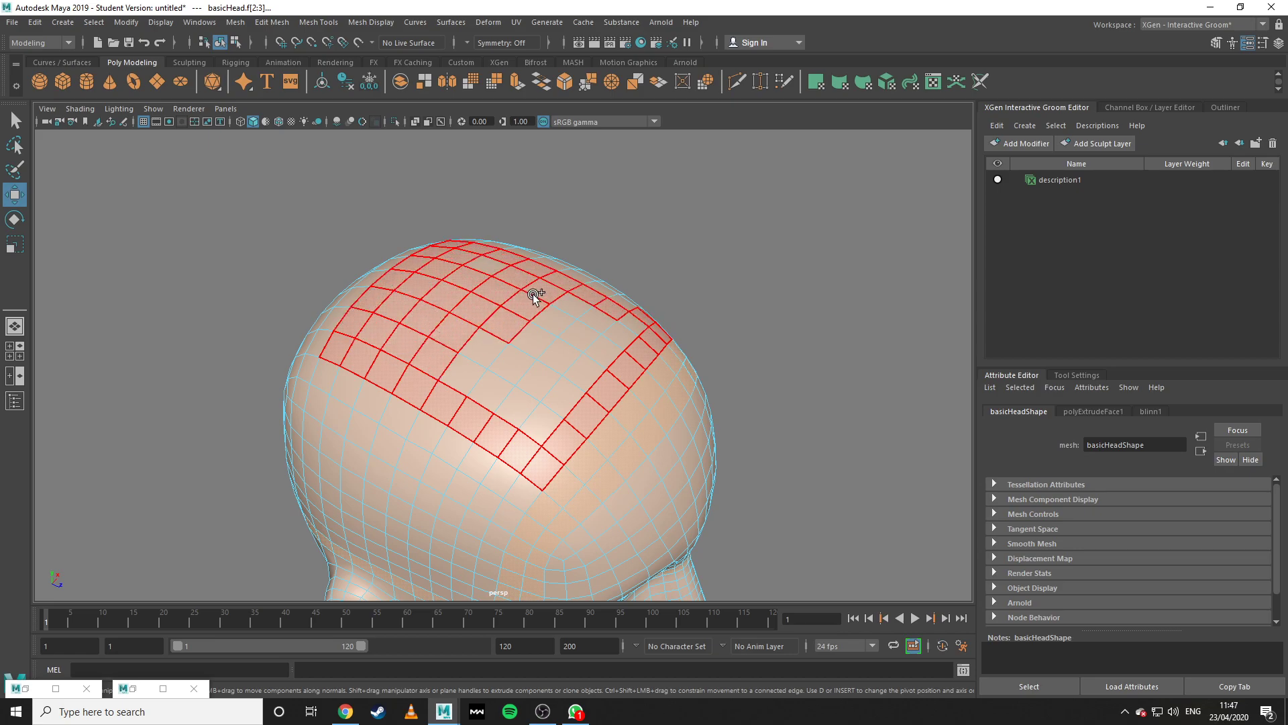
mouse_move(634, 326)
mouse_down()
mouse_move(529, 406)
mouse_move(493, 385)
mouse_up()
Add the faces on the head's left side, from the temple and above the ear to the crown, to the selection.
mouse_move(594, 380)
alt+mouse_down()
mouse_move(424, 384)
mouse_move(374, 361)
mouse_move(433, 477)
mouse_move(524, 439)
alt+mouse_up()
click(363, 371)
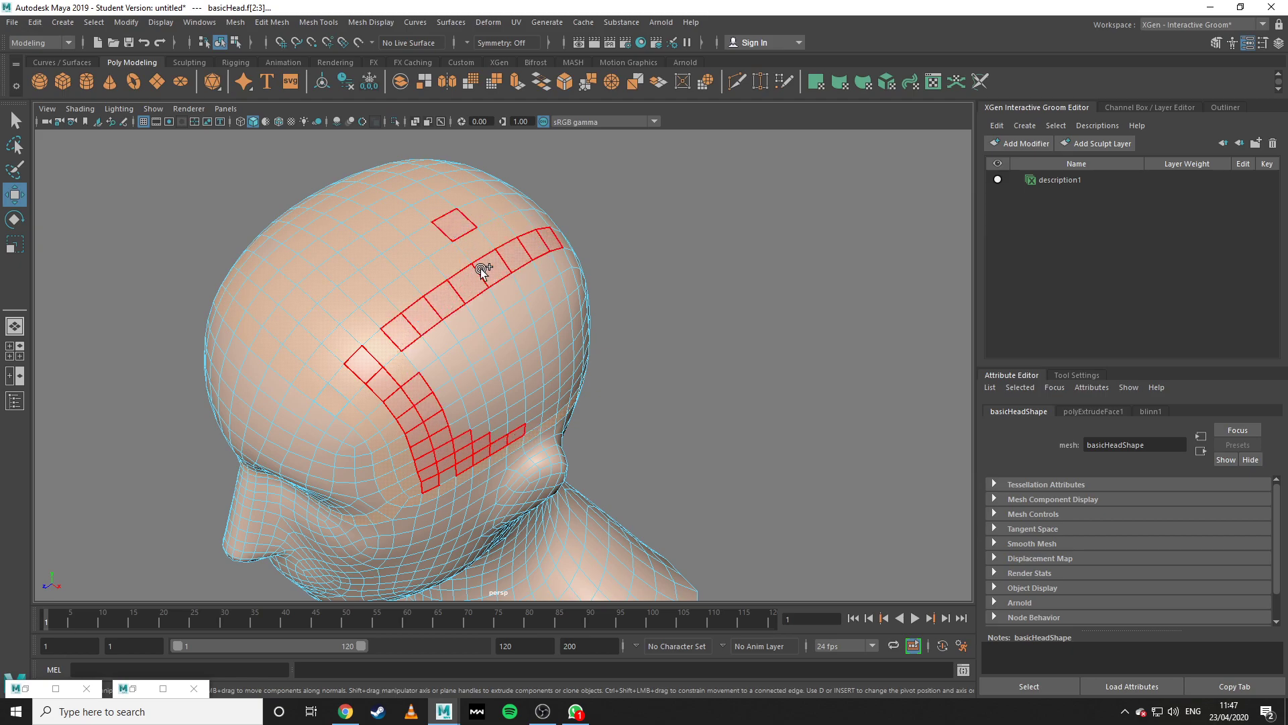
drag(563, 245, 571, 263)
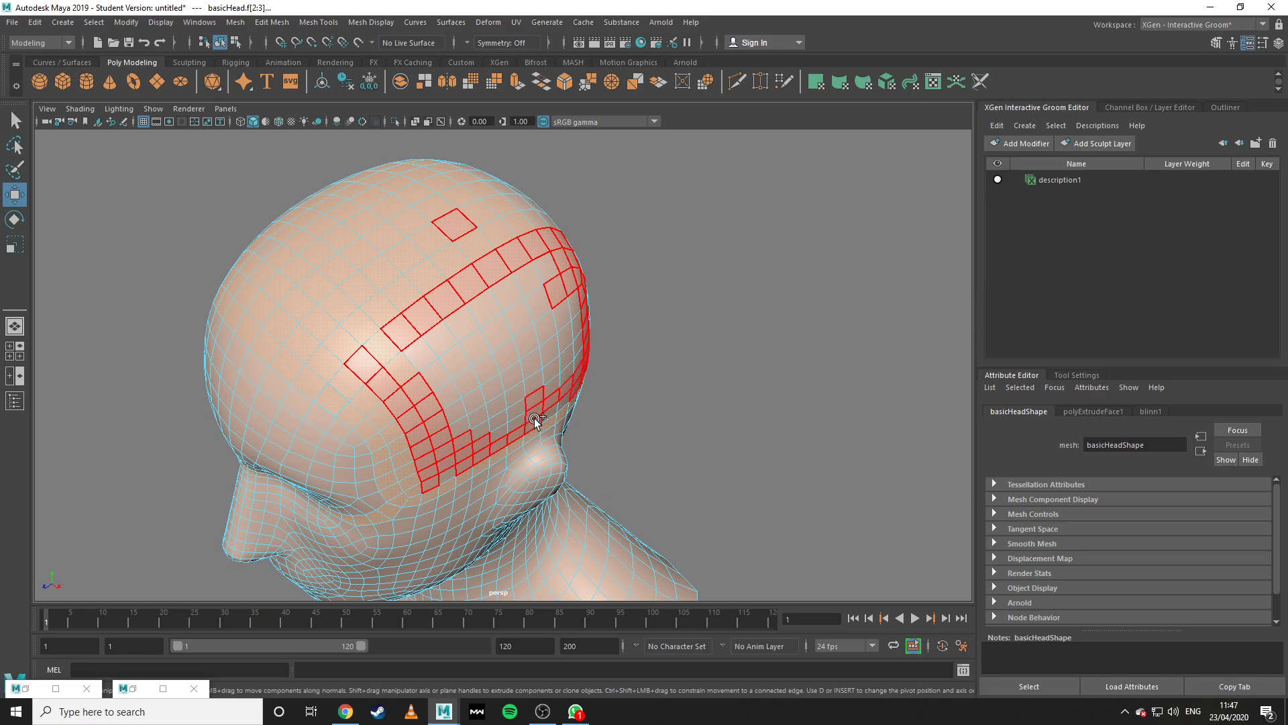
mouse_move(578, 374)
mouse_down()
mouse_move(570, 285)
mouse_move(532, 283)
mouse_move(419, 356)
mouse_move(446, 404)
mouse_up()
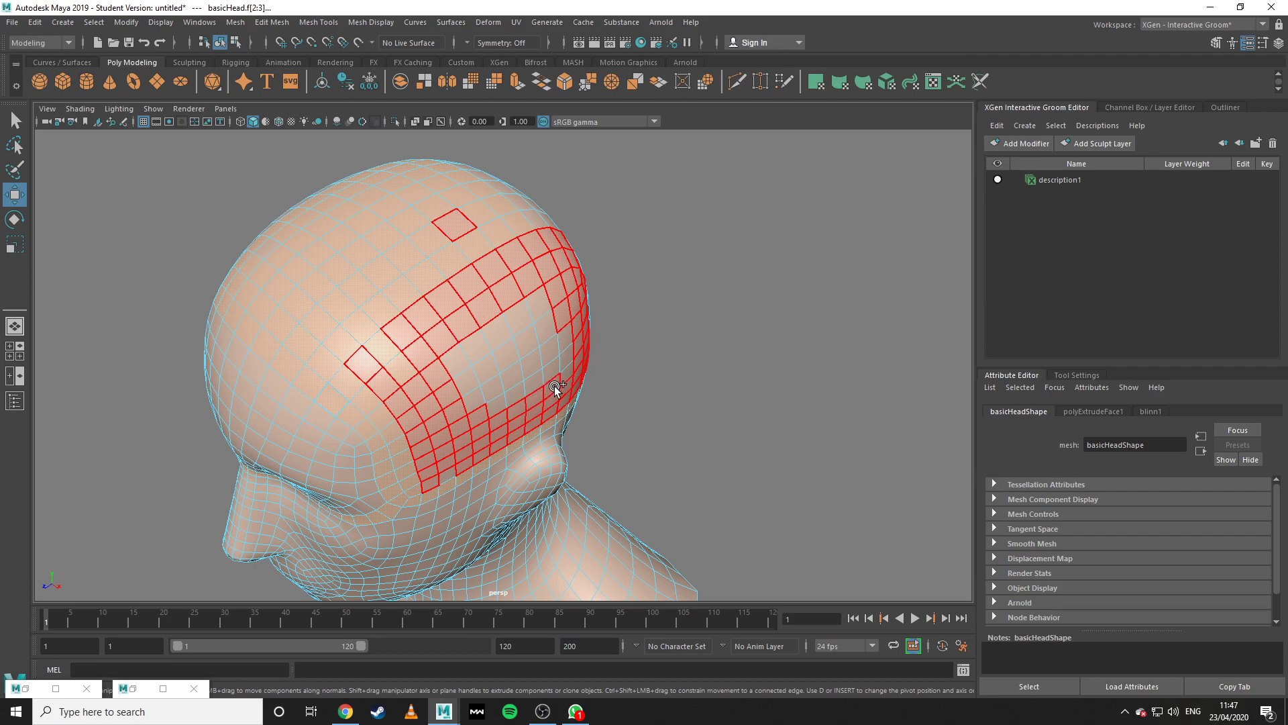
mouse_move(463, 381)
mouse_down()
mouse_move(517, 361)
mouse_move(547, 368)
mouse_up()
mouse_move(493, 404)
mouse_down()
mouse_move(308, 353)
mouse_move(387, 376)
mouse_up()
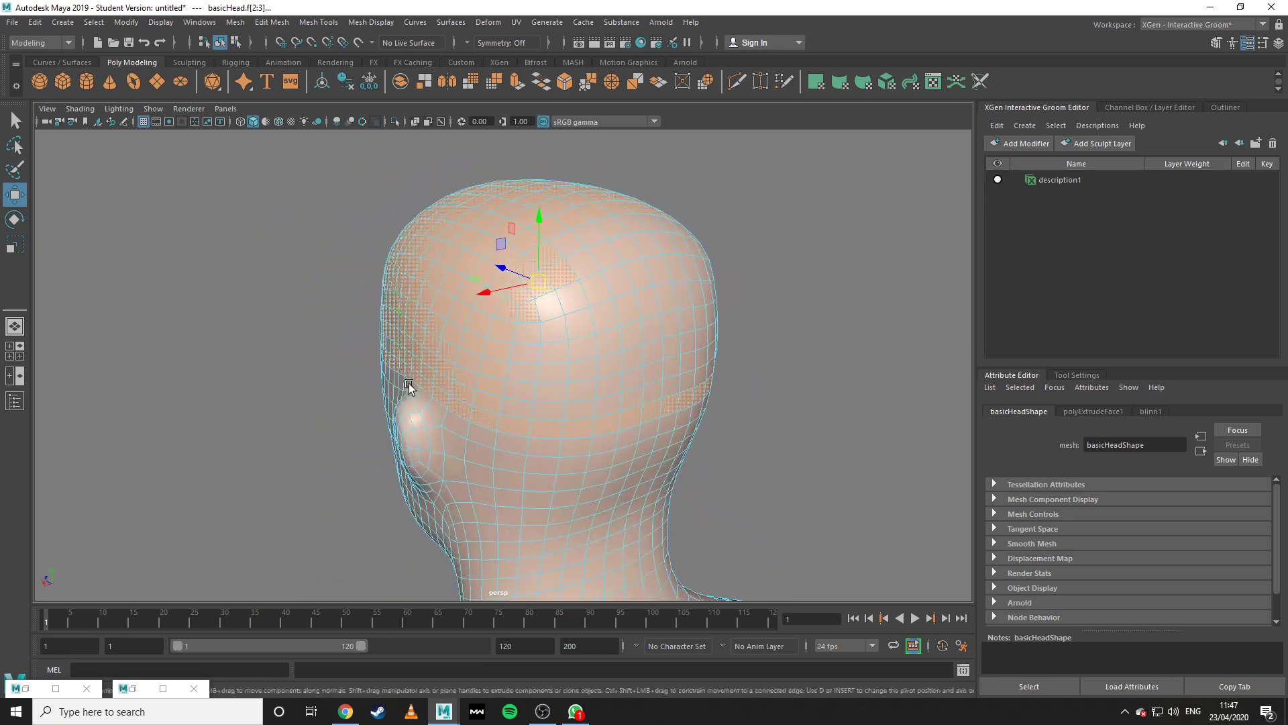
Add the remaining faces on the back of the head, above the neckline loop, to the scalp selection.
mouse_move(543, 414)
mouse_down()
mouse_move(515, 405)
mouse_move(680, 381)
mouse_move(578, 374)
mouse_up()
mouse_move(663, 353)
mouse_down()
mouse_move(570, 333)
mouse_move(521, 376)
mouse_up()
drag(584, 292, 545, 263)
shift+drag(698, 228, 699, 233)
mouse_move(694, 258)
alt+mouse_down()
mouse_move(647, 290)
mouse_move(590, 299)
alt+mouse_up()
Add the faces on the head's right side, from the temple to behind the ear, to the scalp selection.
mouse_move(685, 333)
shift+mouse_down()
mouse_move(681, 426)
mouse_move(655, 446)
mouse_move(653, 308)
mouse_move(532, 307)
mouse_move(510, 337)
mouse_move(622, 389)
mouse_move(634, 422)
shift+mouse_up()
mouse_move(585, 337)
shift+mouse_down()
mouse_move(684, 303)
mouse_move(781, 299)
mouse_move(678, 331)
mouse_move(626, 315)
mouse_move(602, 501)
mouse_move(453, 494)
shift+mouse_up()
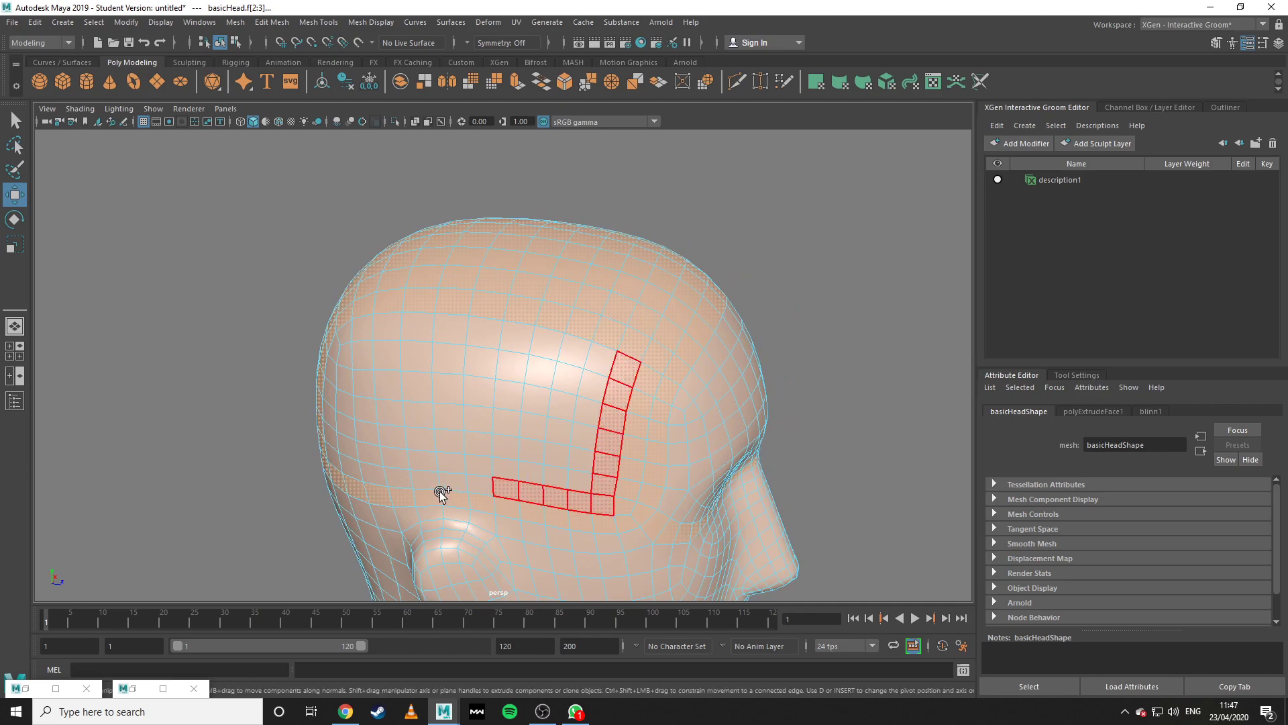
mouse_move(362, 472)
mouse_down()
mouse_move(552, 468)
mouse_move(603, 365)
mouse_move(537, 403)
mouse_move(540, 342)
mouse_move(339, 334)
mouse_move(319, 440)
mouse_move(341, 404)
mouse_up()
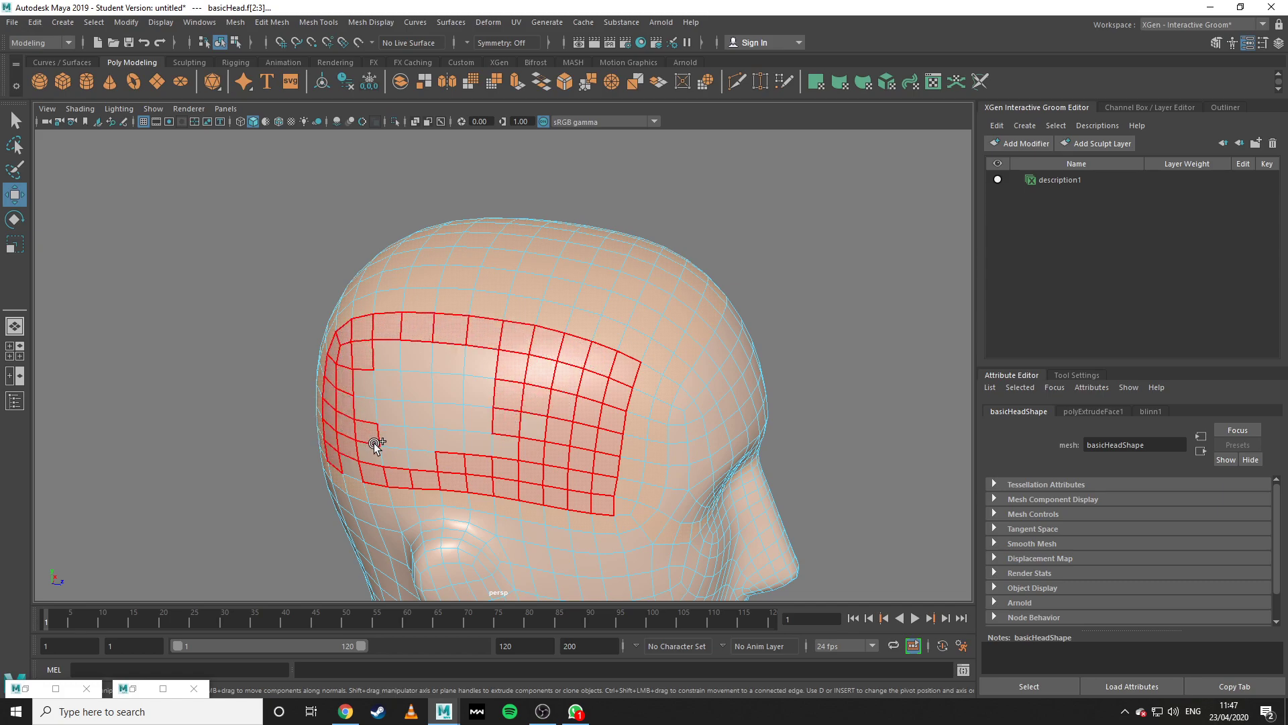
mouse_move(362, 461)
mouse_down()
mouse_move(483, 441)
mouse_move(426, 357)
mouse_move(374, 411)
mouse_move(406, 437)
mouse_move(440, 407)
mouse_move(497, 422)
mouse_up()
Check the scalp face selection from all sides and create interactive groom splines on it.
mouse_move(624, 431)
alt+mouse_down()
mouse_move(271, 405)
mouse_move(575, 337)
alt+mouse_up()
alt+drag(656, 382, 335, 373)
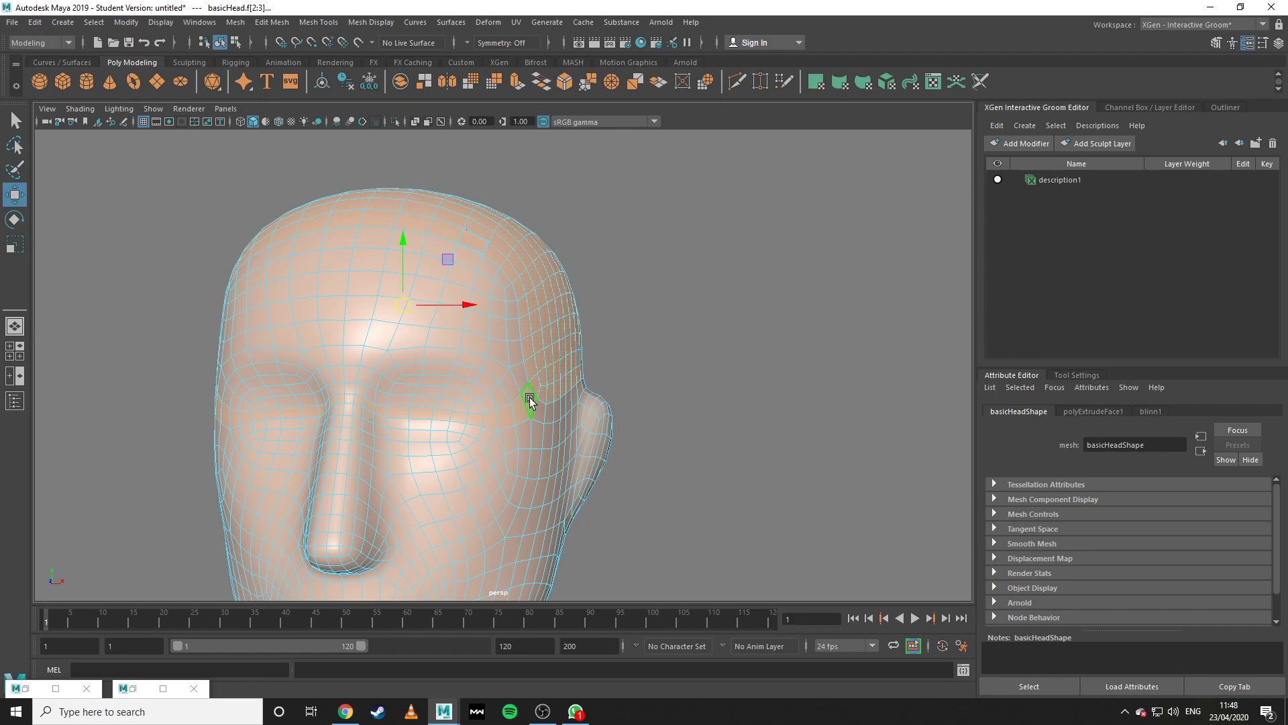
alt+drag(529, 400, 445, 421)
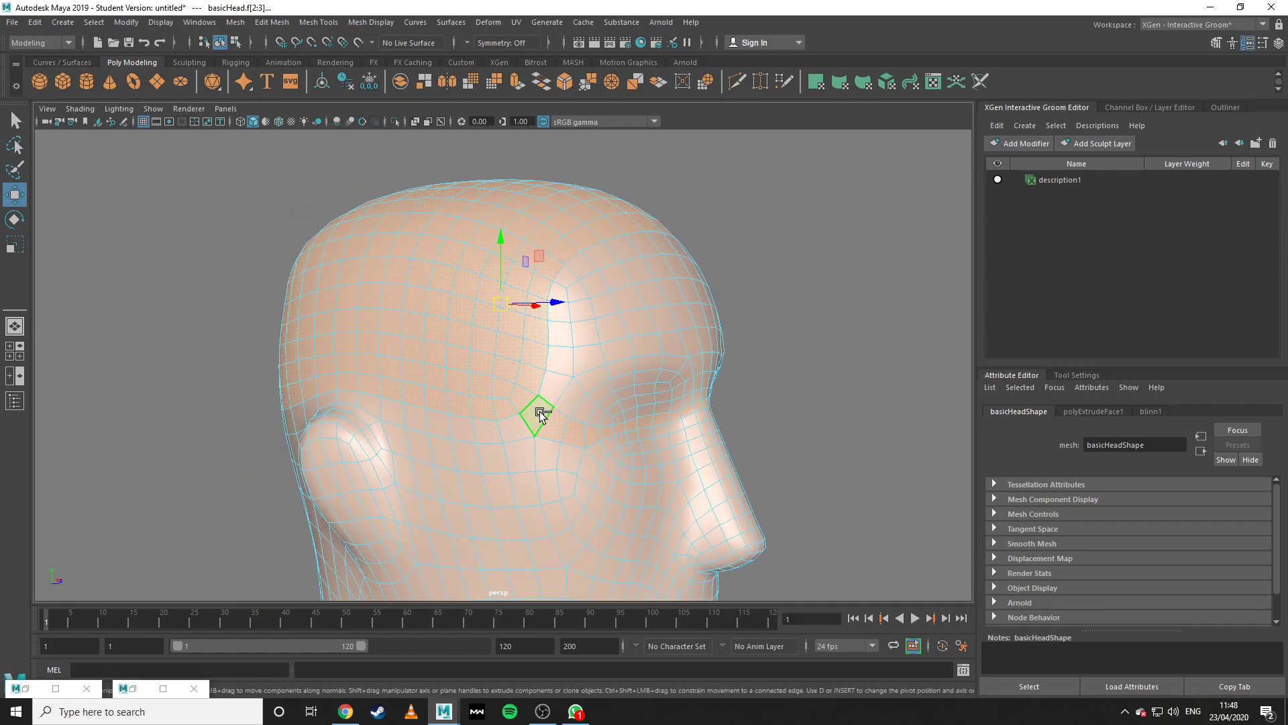
alt+drag(555, 420, 374, 451)
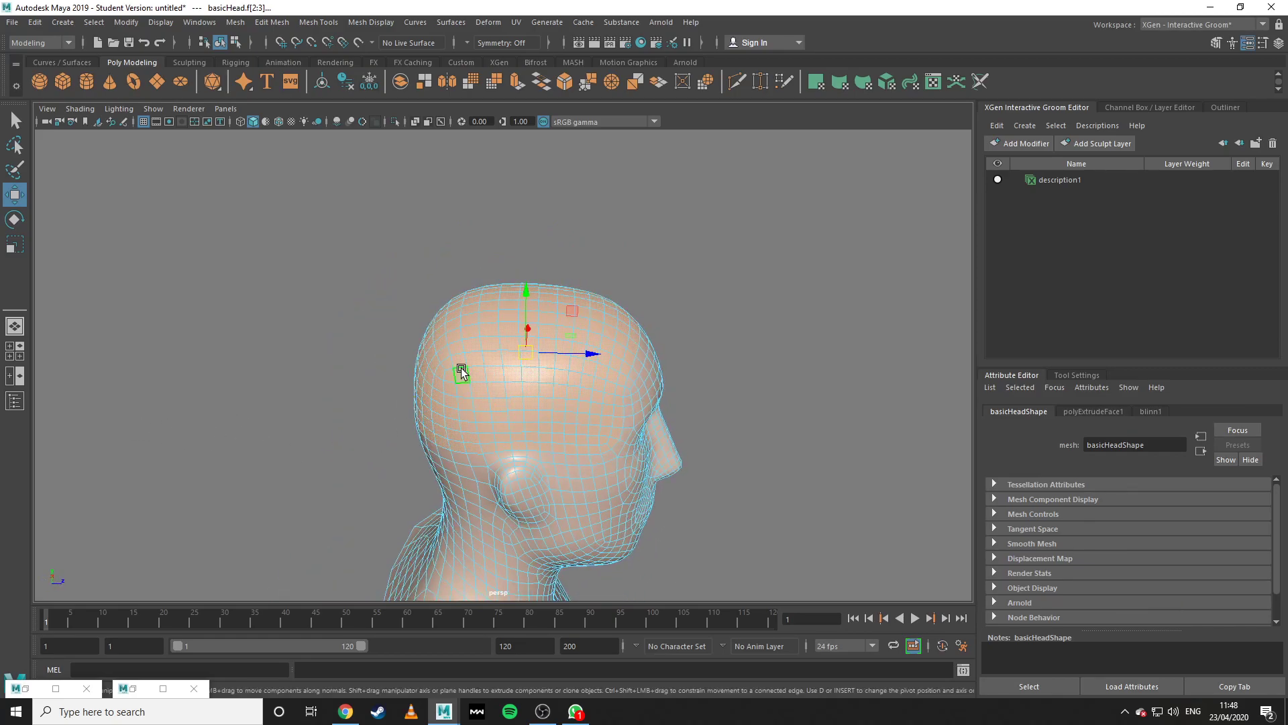
click(547, 23)
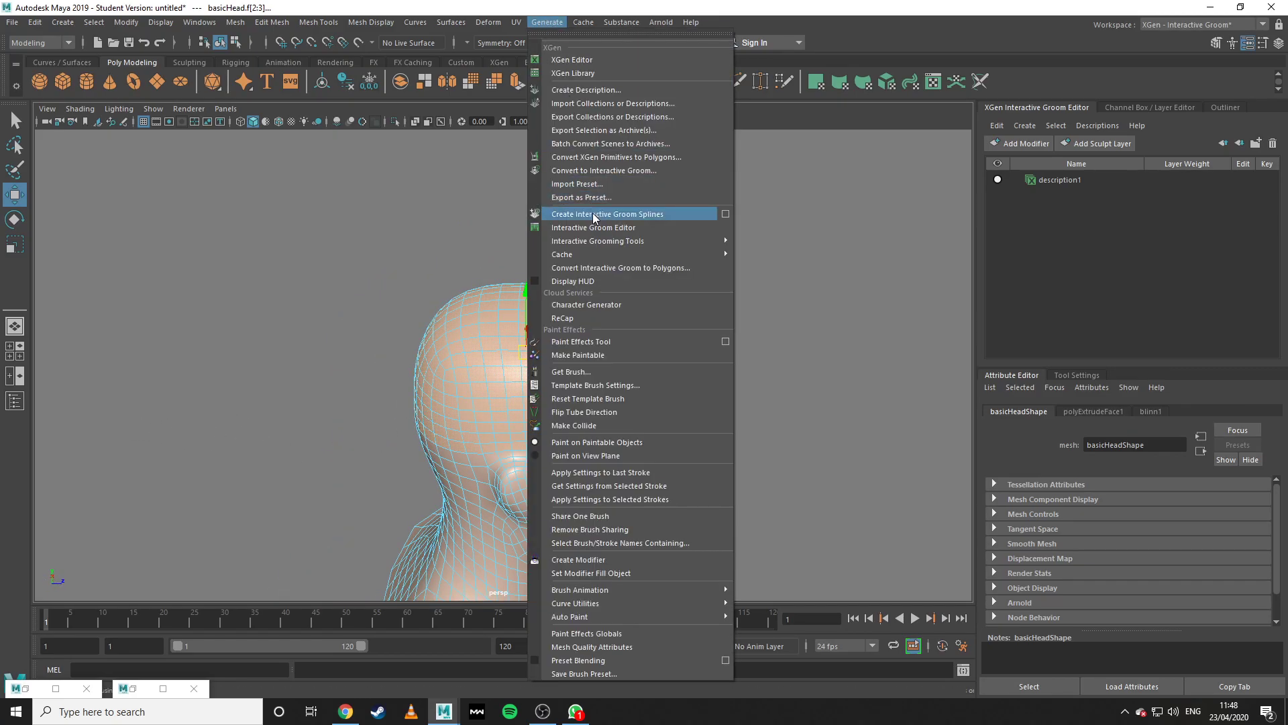
click(593, 213)
alt+drag(765, 328, 481, 335)
scroll(478, 339, up, 3)
scroll(400, 335, up, 5)
alt+drag(315, 336, 486, 312)
Delete the old description1 groom and expand description2 to list its modifiers.
click(1044, 180)
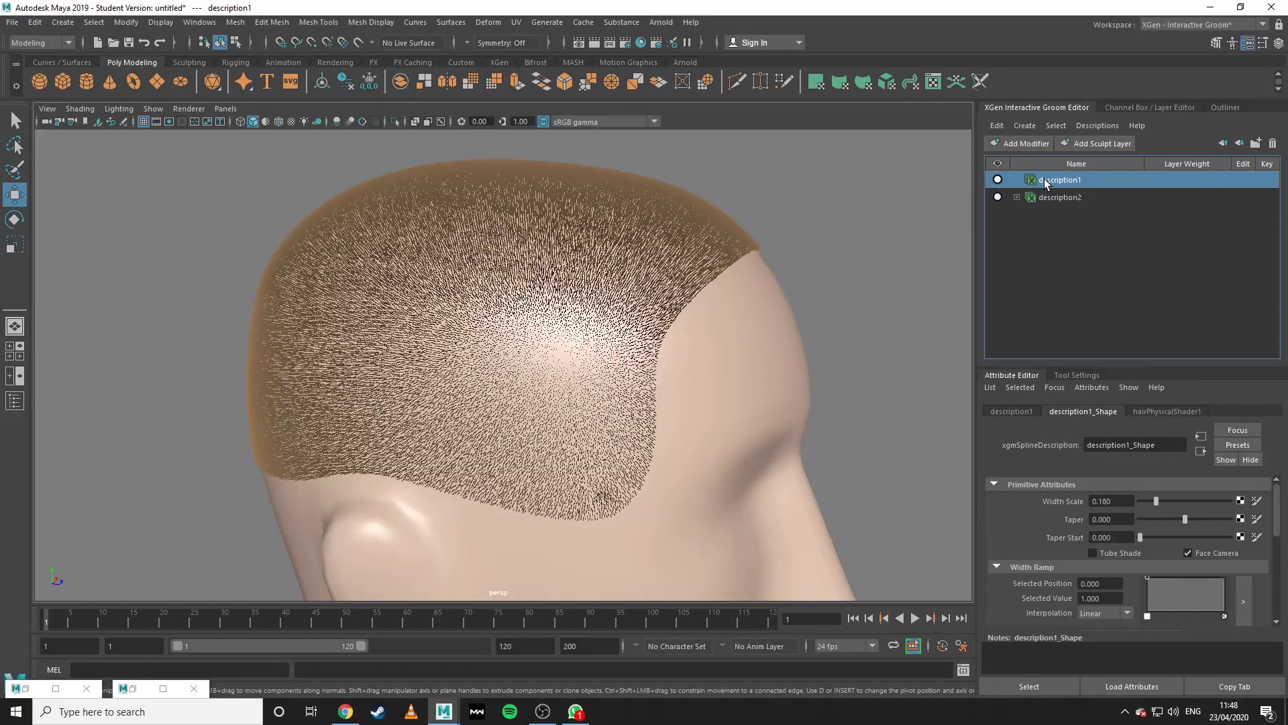
key(Delete)
click(1049, 177)
click(1016, 180)
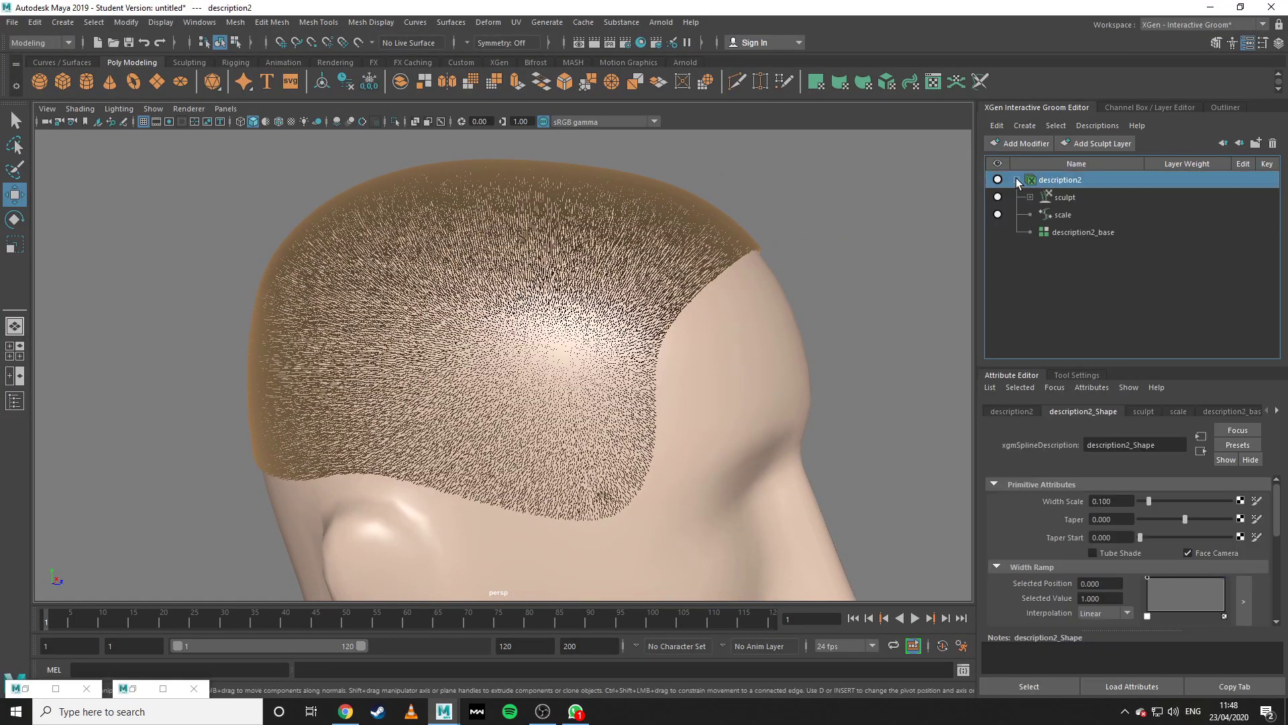
Set the scale modifier of description2 to a Scale of about 5.767 to lengthen the hair.
click(1064, 215)
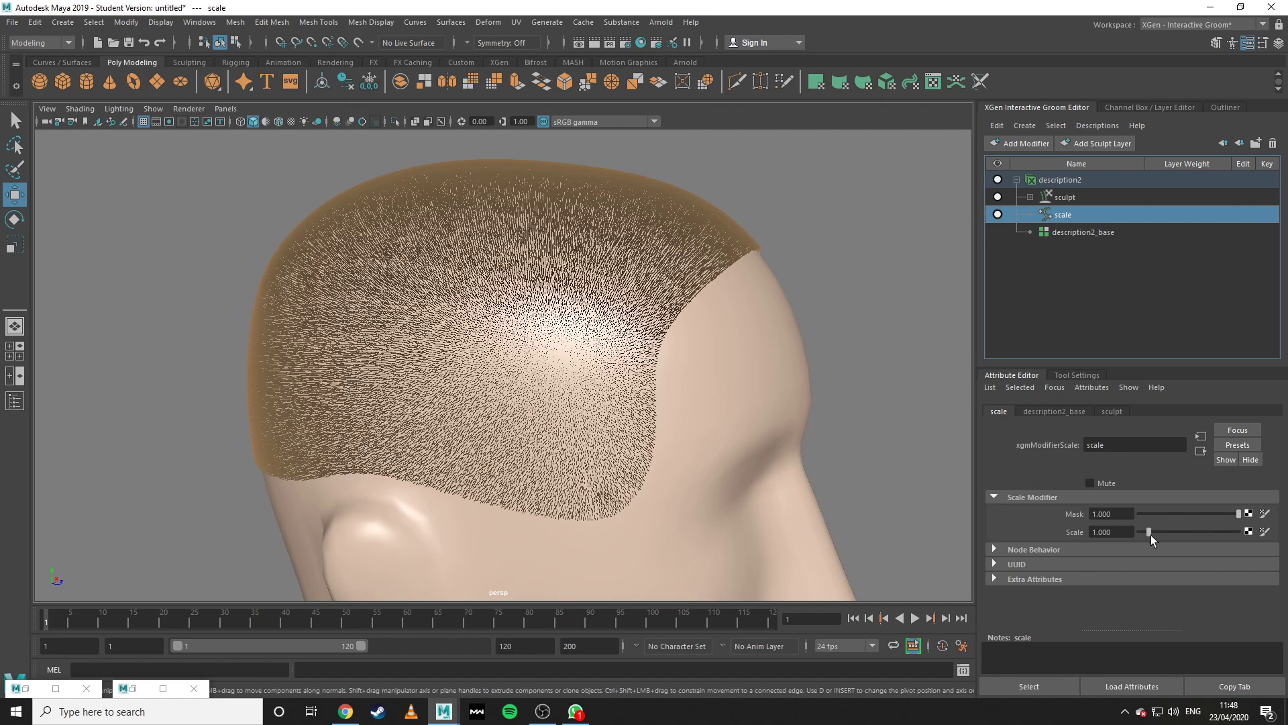
drag(1152, 532, 1196, 531)
alt+drag(760, 388, 607, 403)
alt+drag(503, 414, 494, 445)
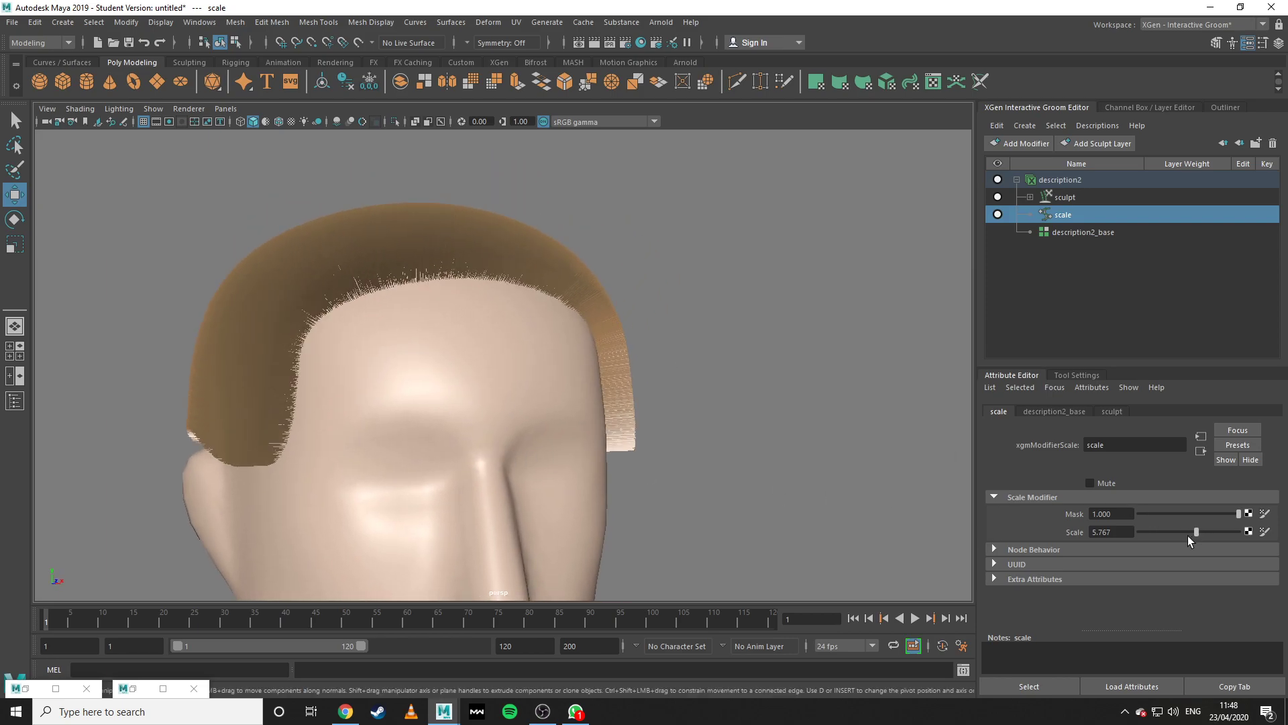
Set the Width Scale of description2 to about 0.278 to thicken the hair strands.
click(1062, 200)
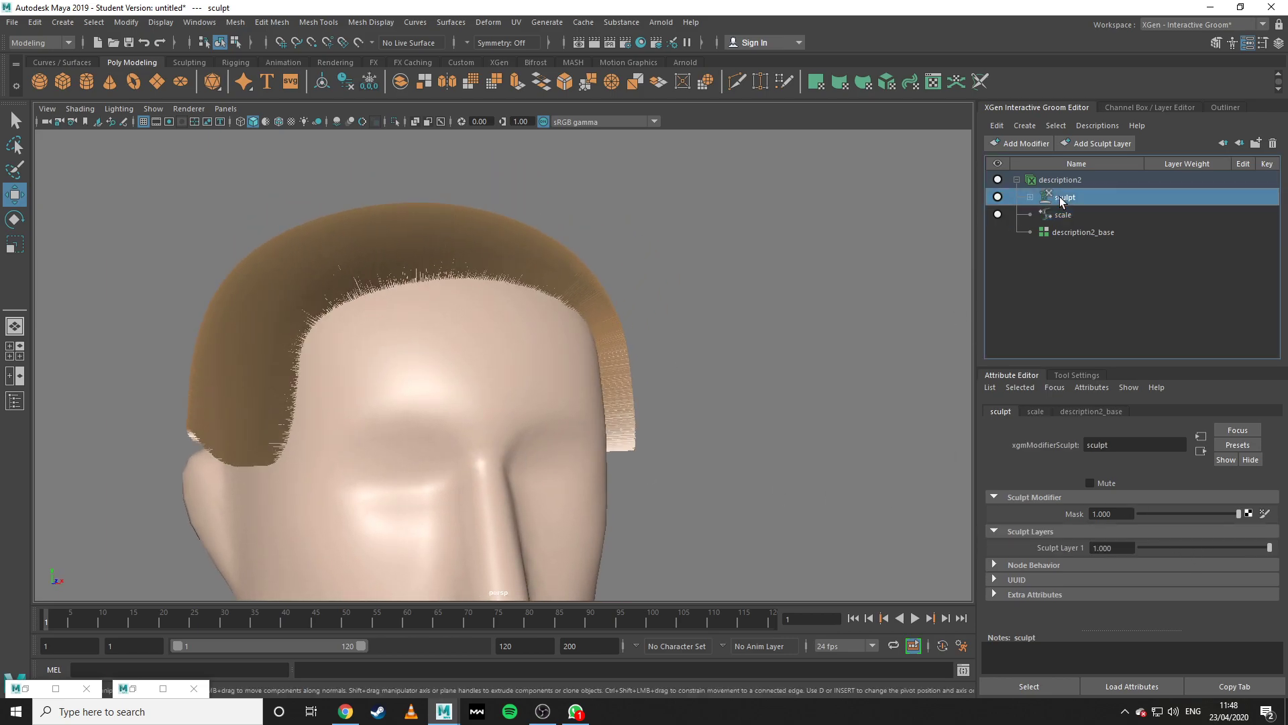
click(1064, 179)
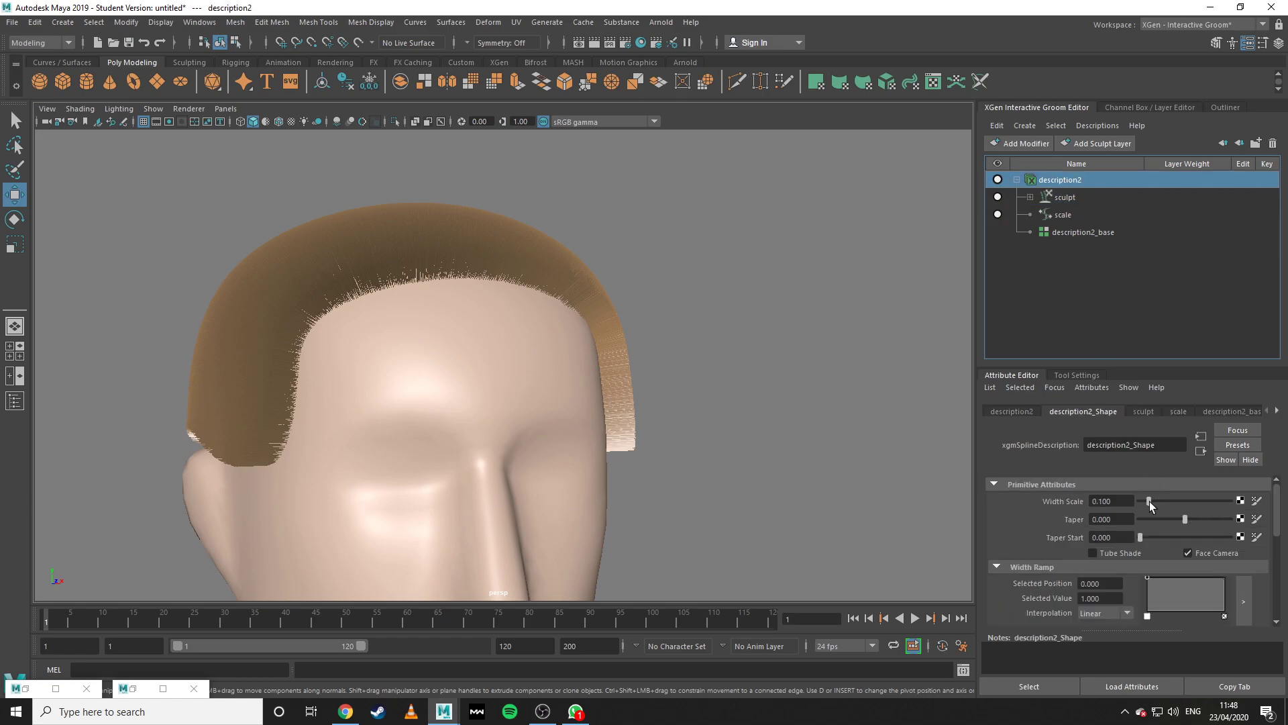
mouse_move(1150, 501)
mouse_down()
mouse_move(1182, 501)
mouse_move(1158, 502)
mouse_up()
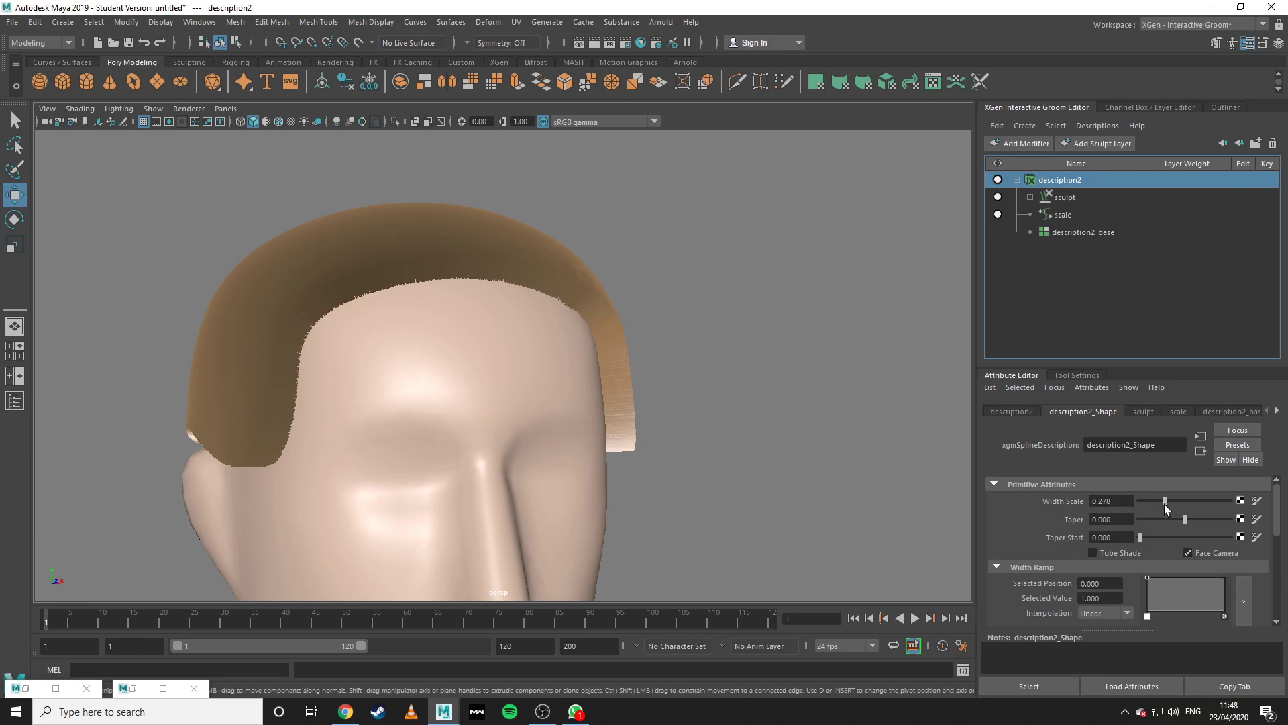
Face the head from the front, render the hair in the Arnold RenderView, and minimize the render window.
alt+drag(694, 457, 624, 461)
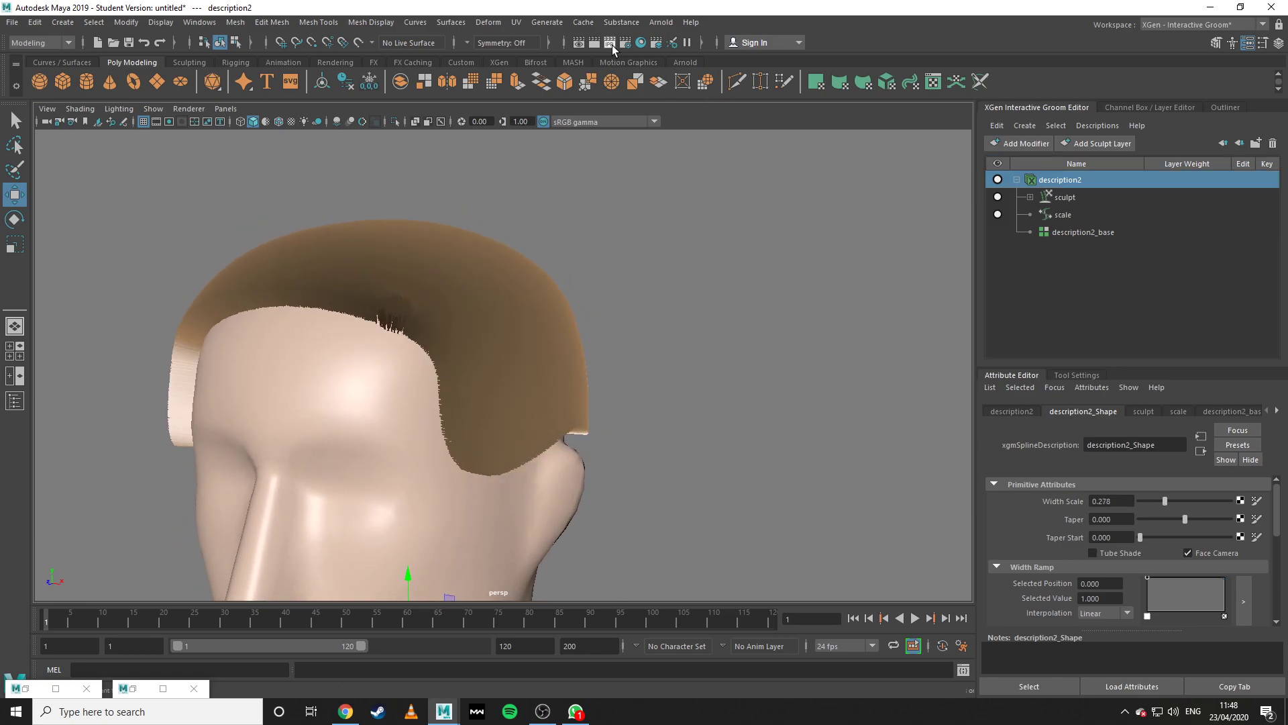
alt+drag(534, 336, 560, 139)
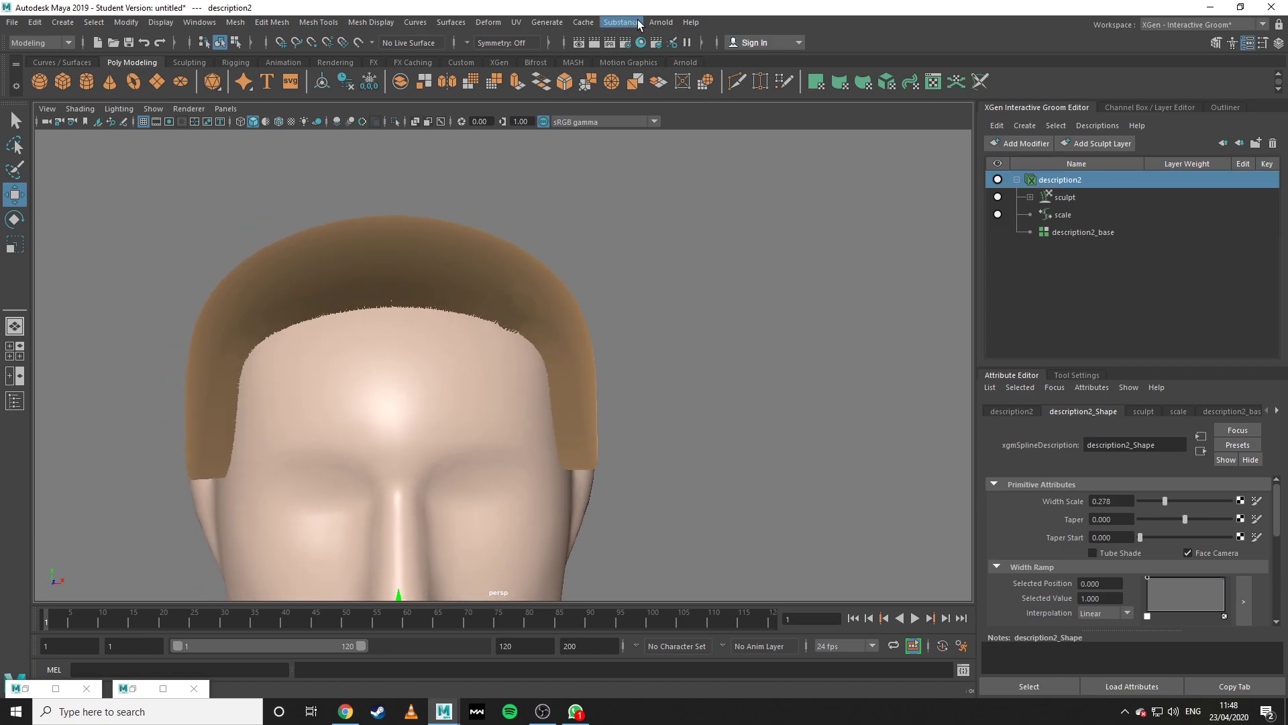
click(661, 22)
click(683, 62)
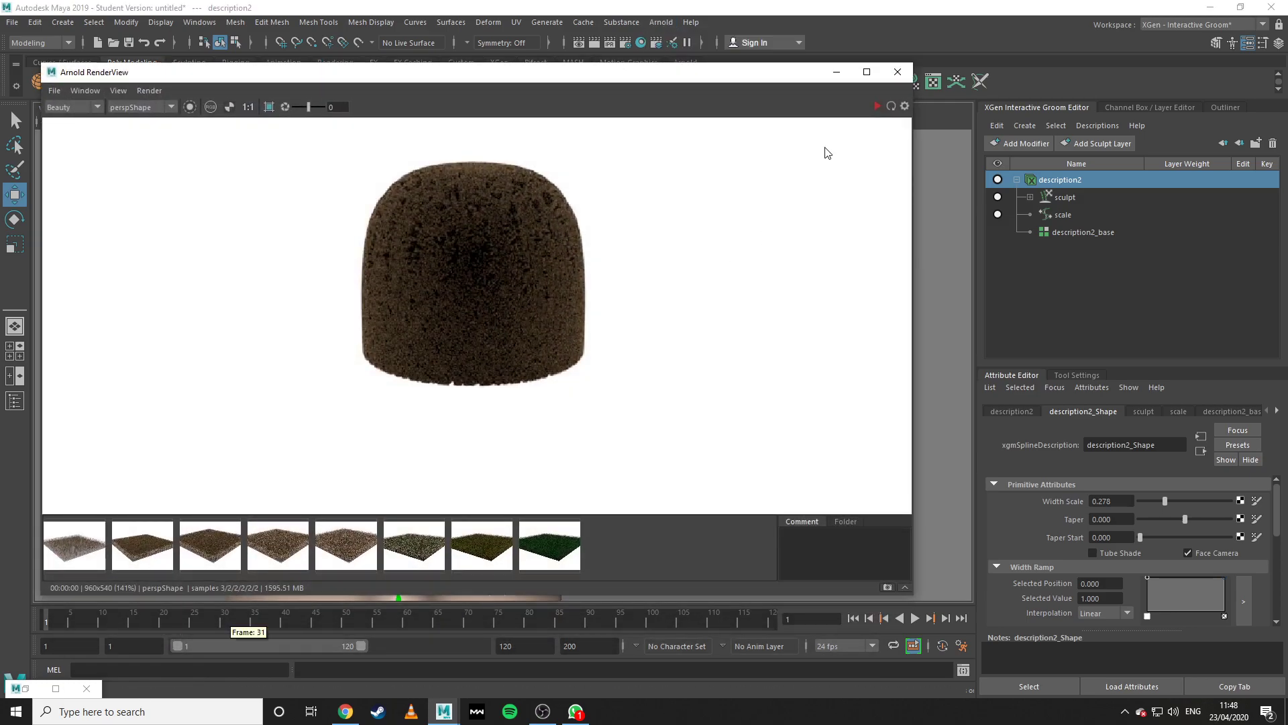
click(874, 110)
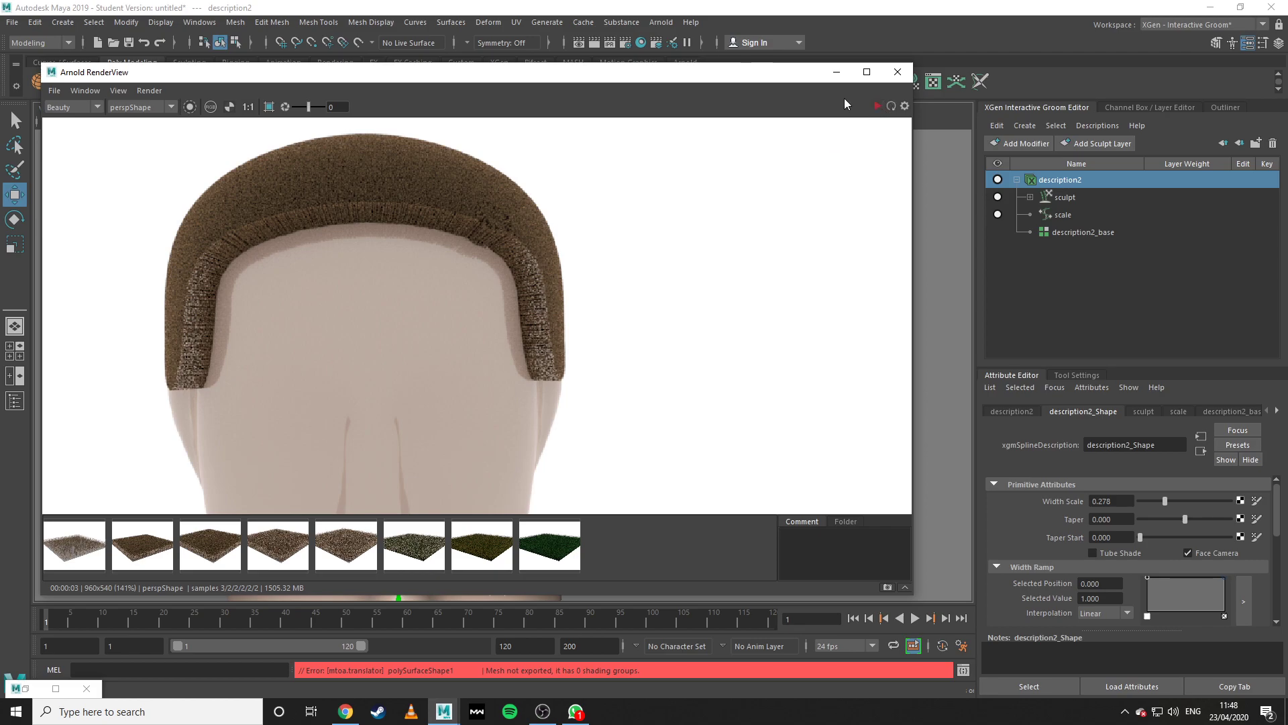
click(836, 72)
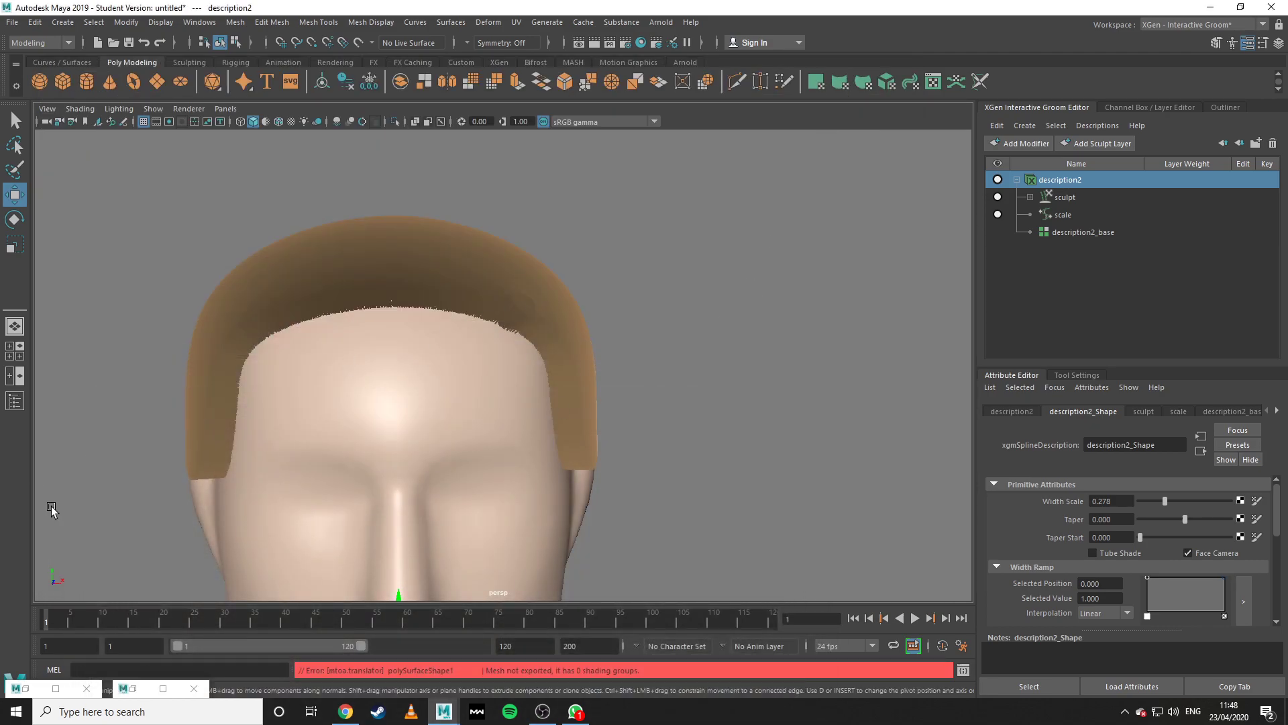
Select the hairPhysicalShader2 material in the Hypershade so its attributes load, and close the Hypershade.
click(641, 43)
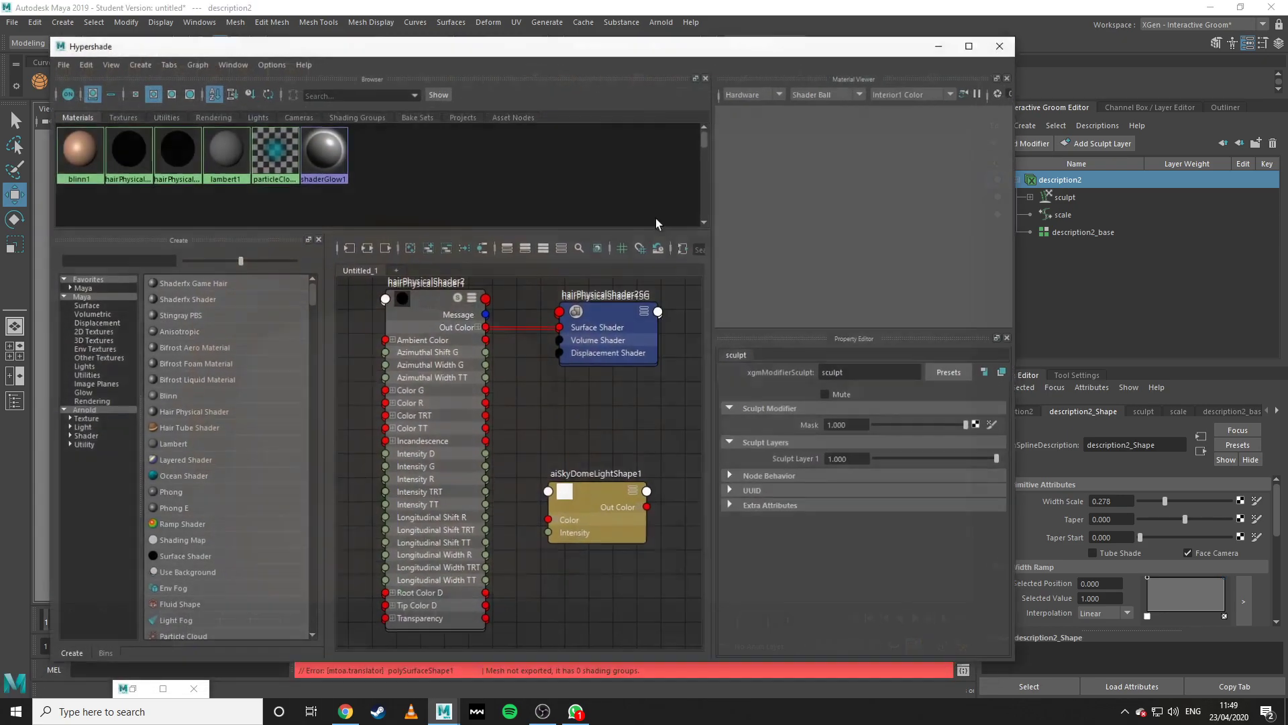
click(129, 154)
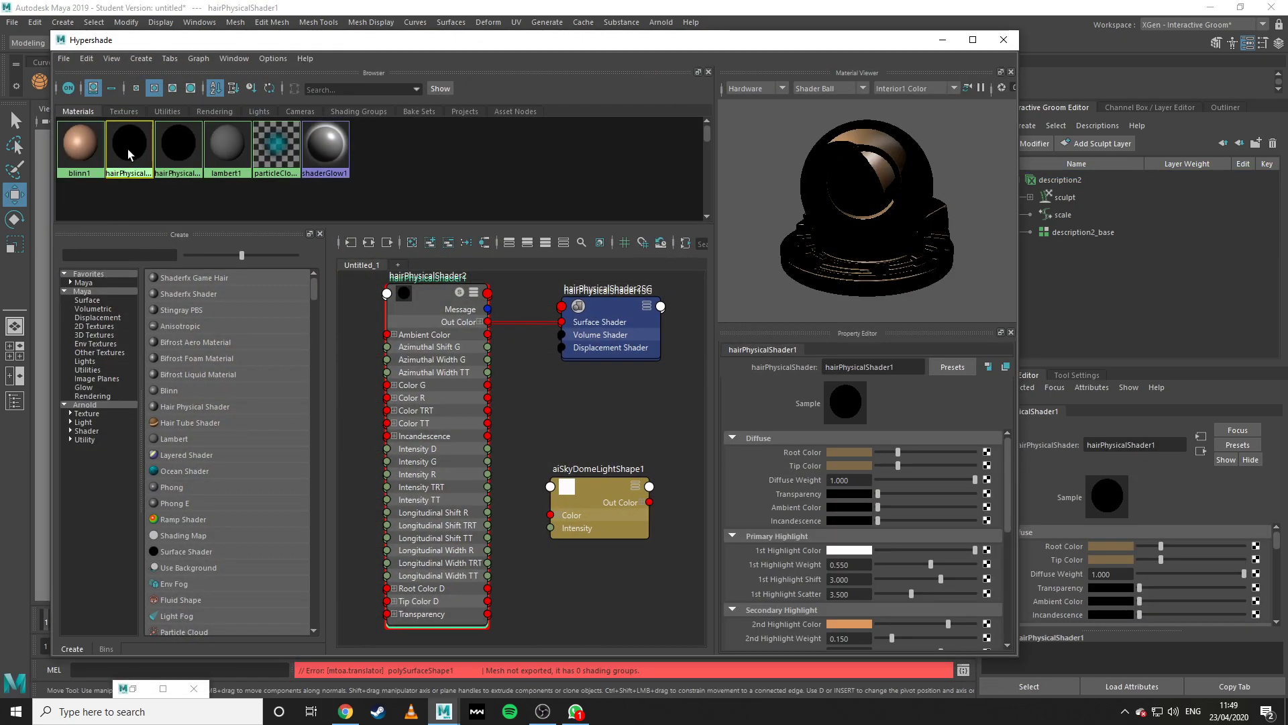
click(175, 152)
click(132, 150)
right_click(133, 153)
click(187, 156)
click(145, 153)
right_click(145, 152)
click(178, 148)
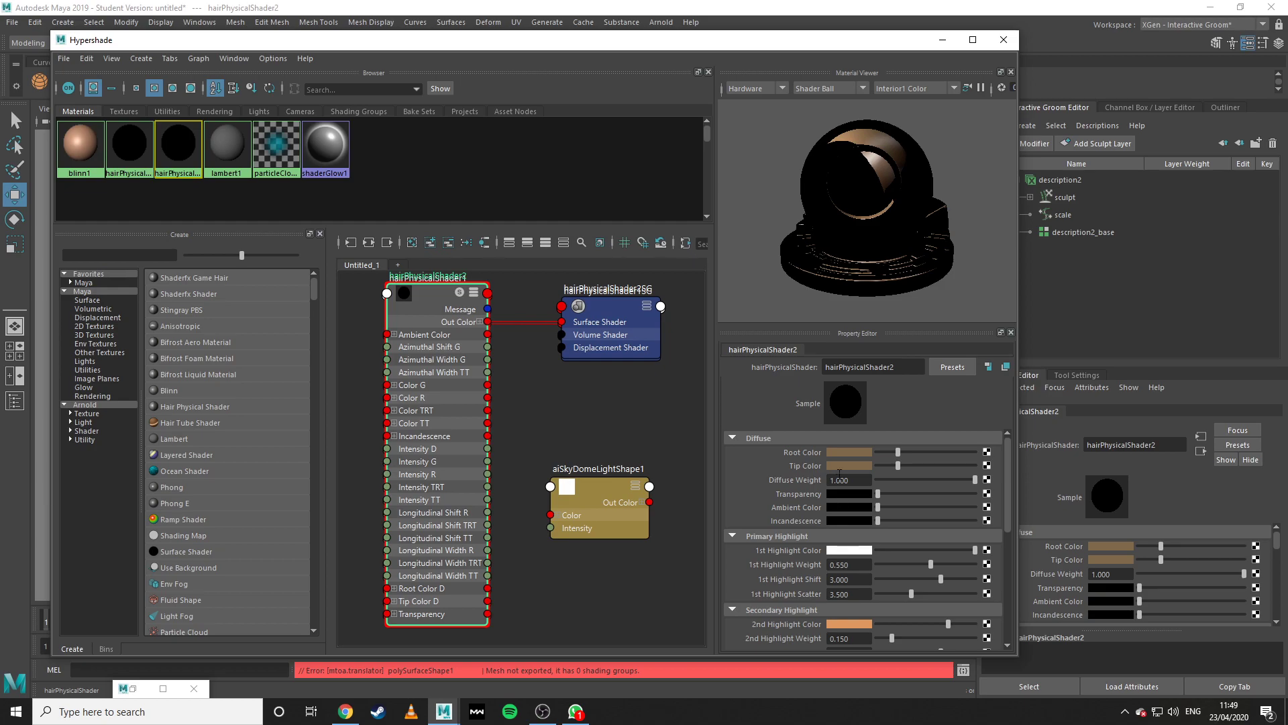
click(847, 452)
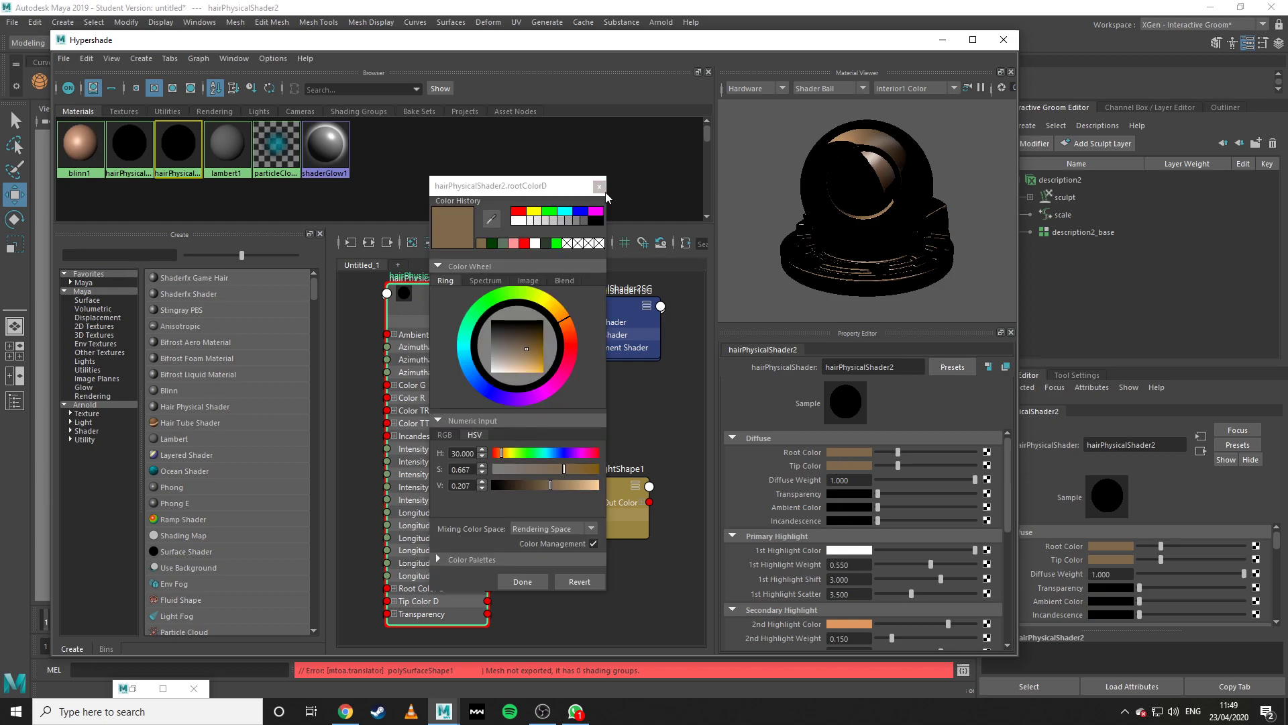
click(854, 453)
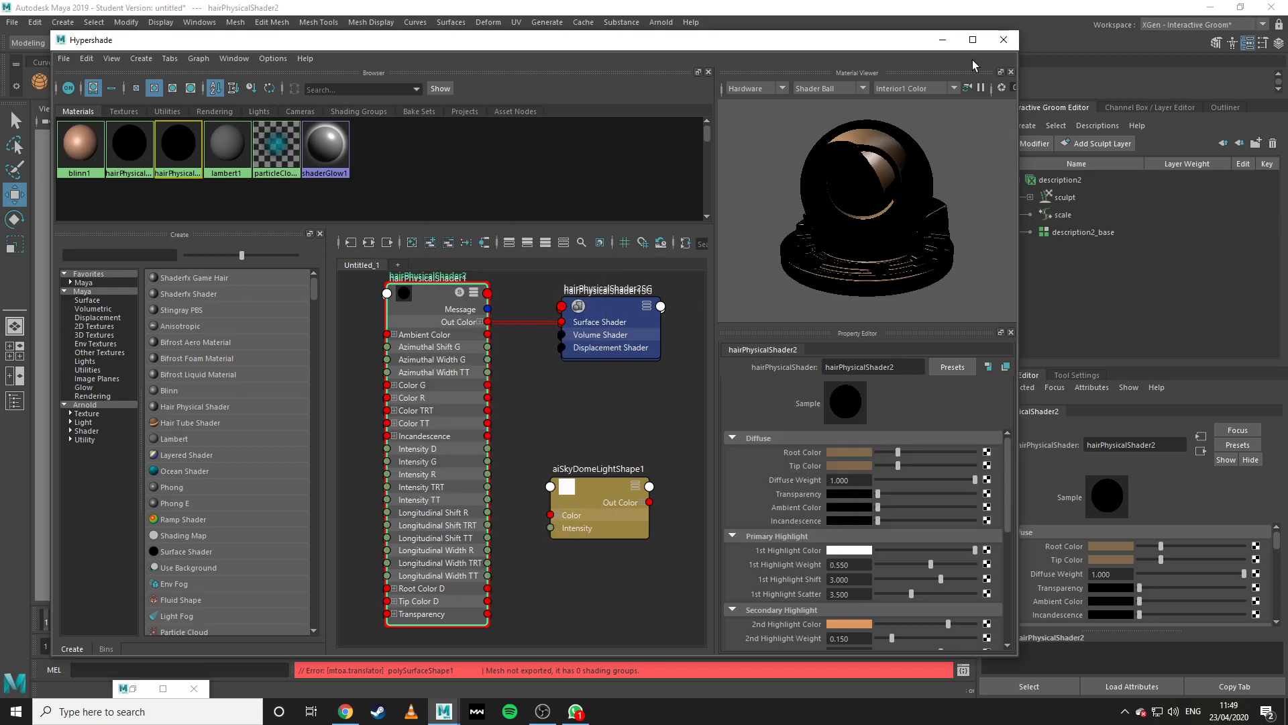
click(1004, 39)
Set the Root Color and Tip Color of hairPhysicalShader2 to black.
click(1106, 545)
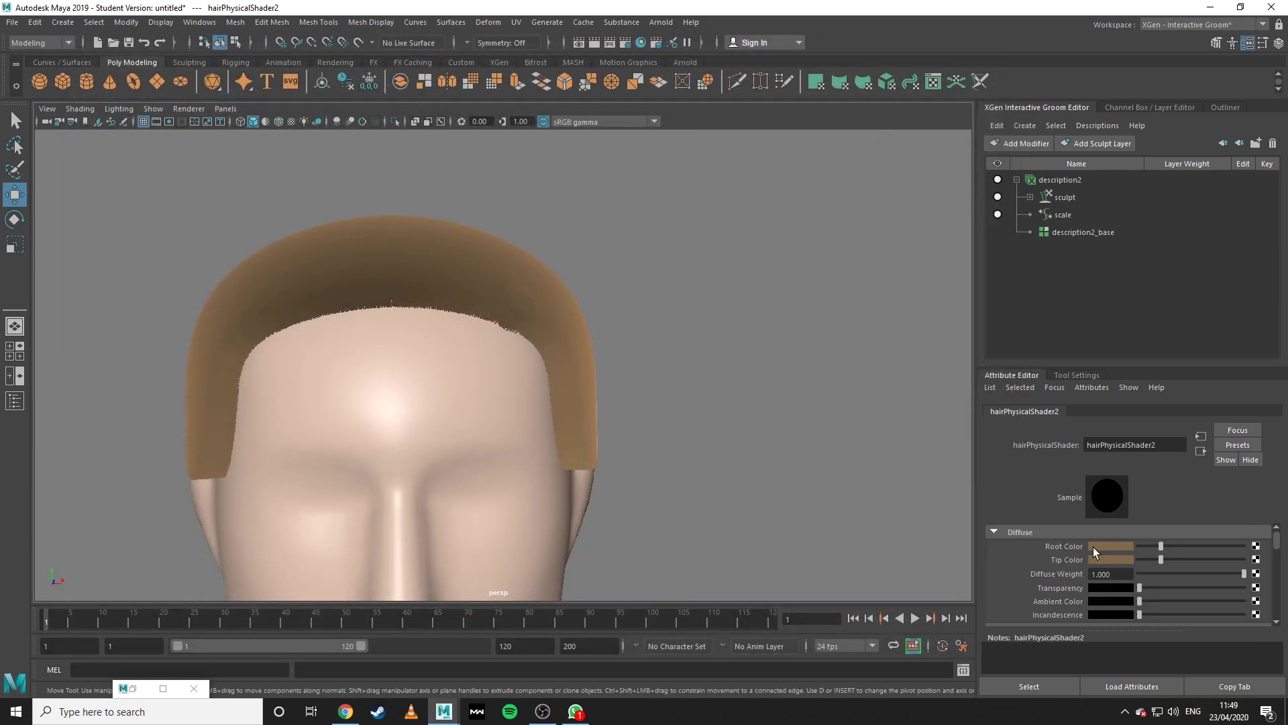
click(1100, 546)
click(1125, 520)
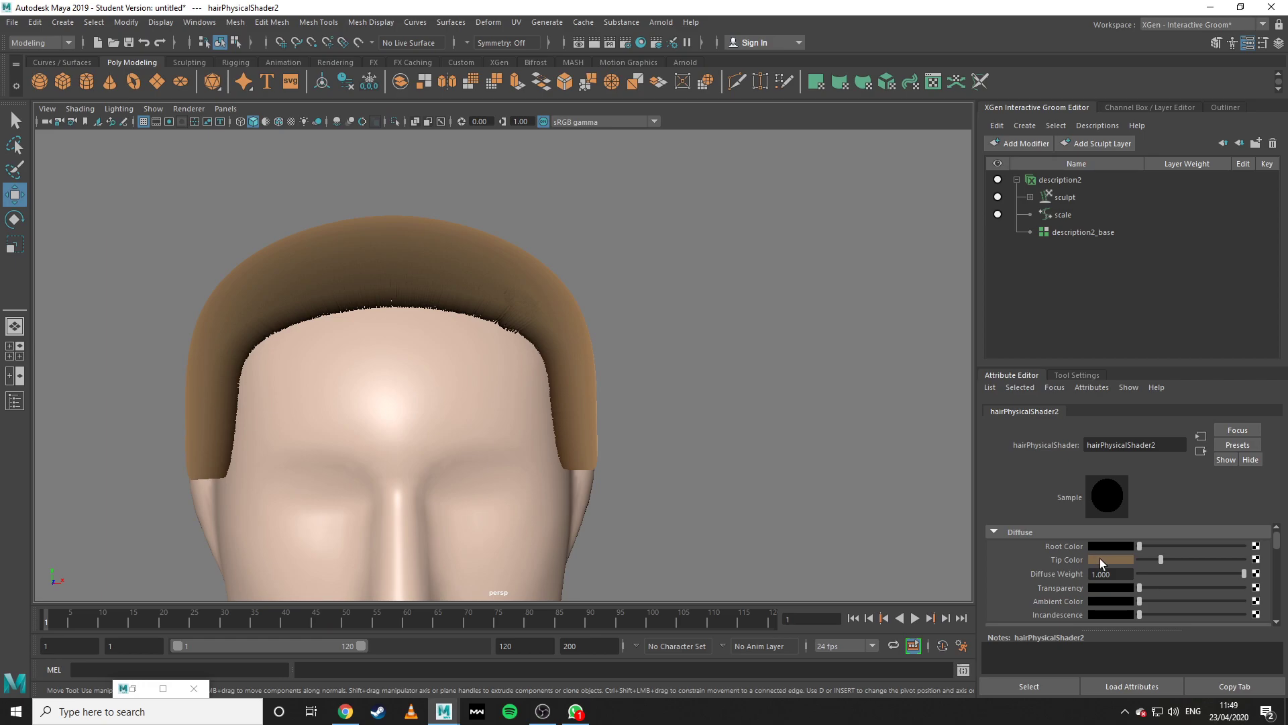
click(1100, 558)
click(1125, 530)
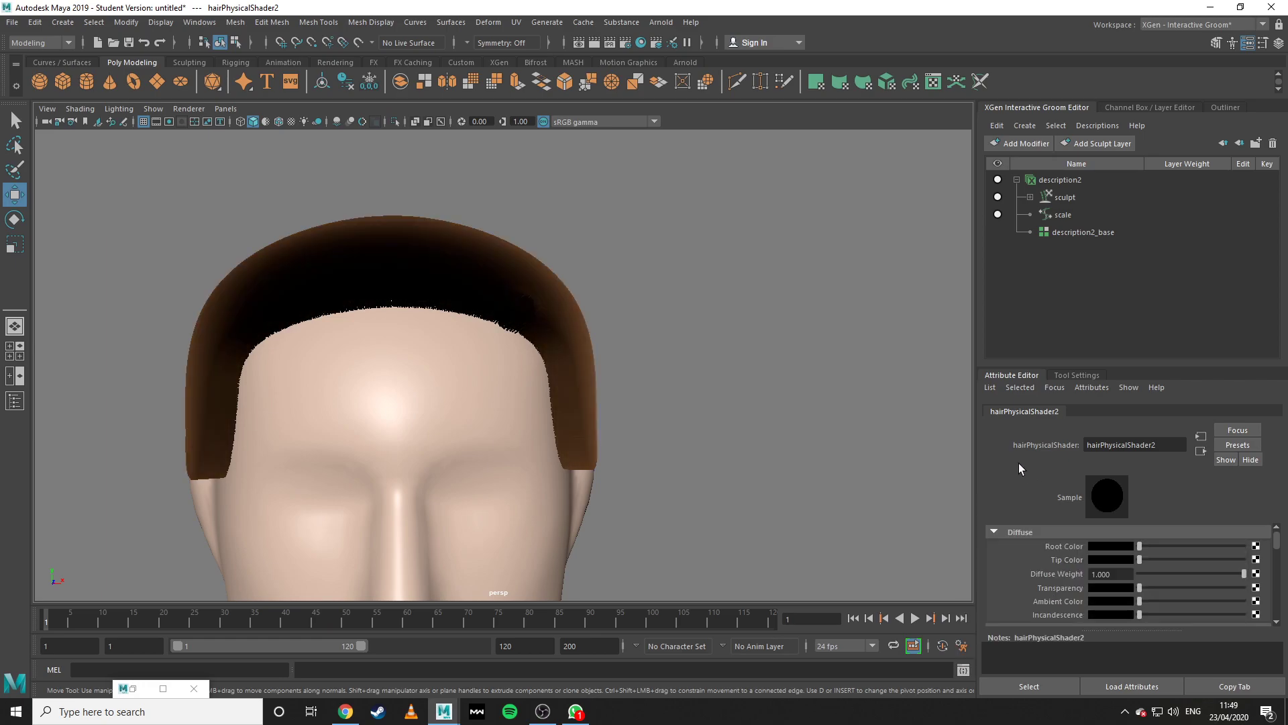
Set the 1st Highlight Color, Glint Color and 2nd Highlight Color of hairPhysicalShader2 to black.
scroll(1094, 563, down, 3)
click(1104, 565)
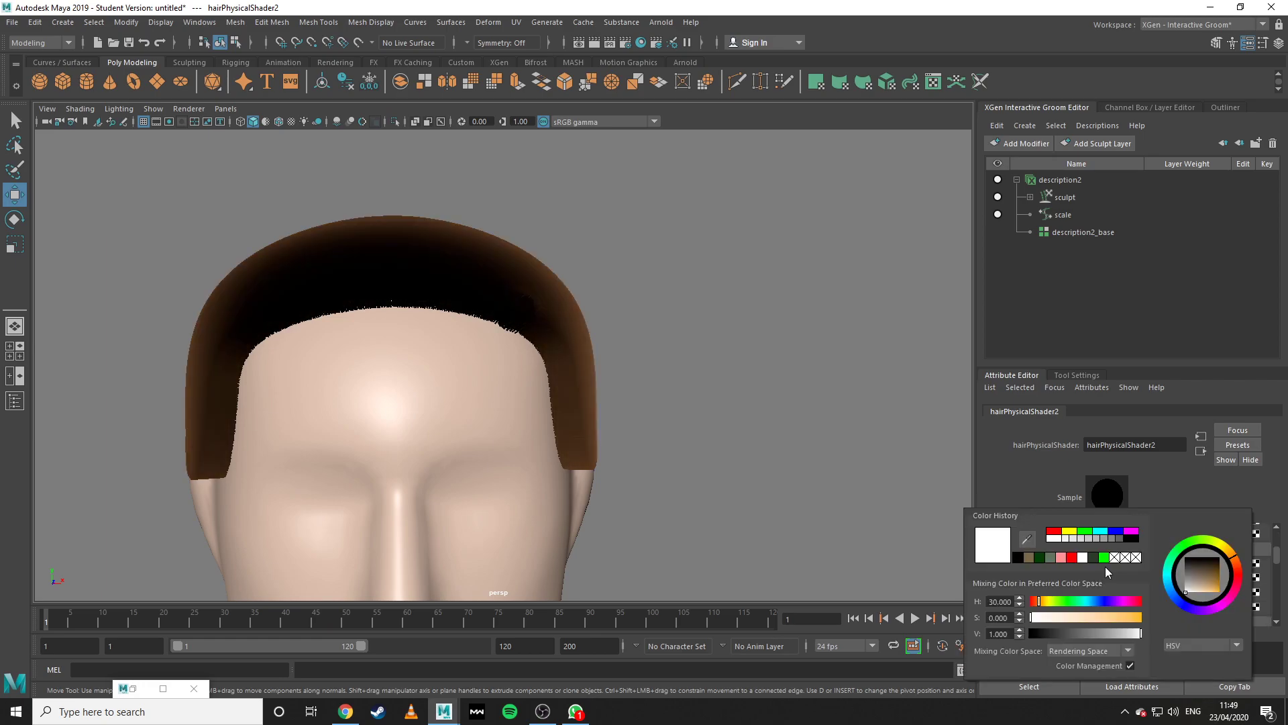
click(1132, 541)
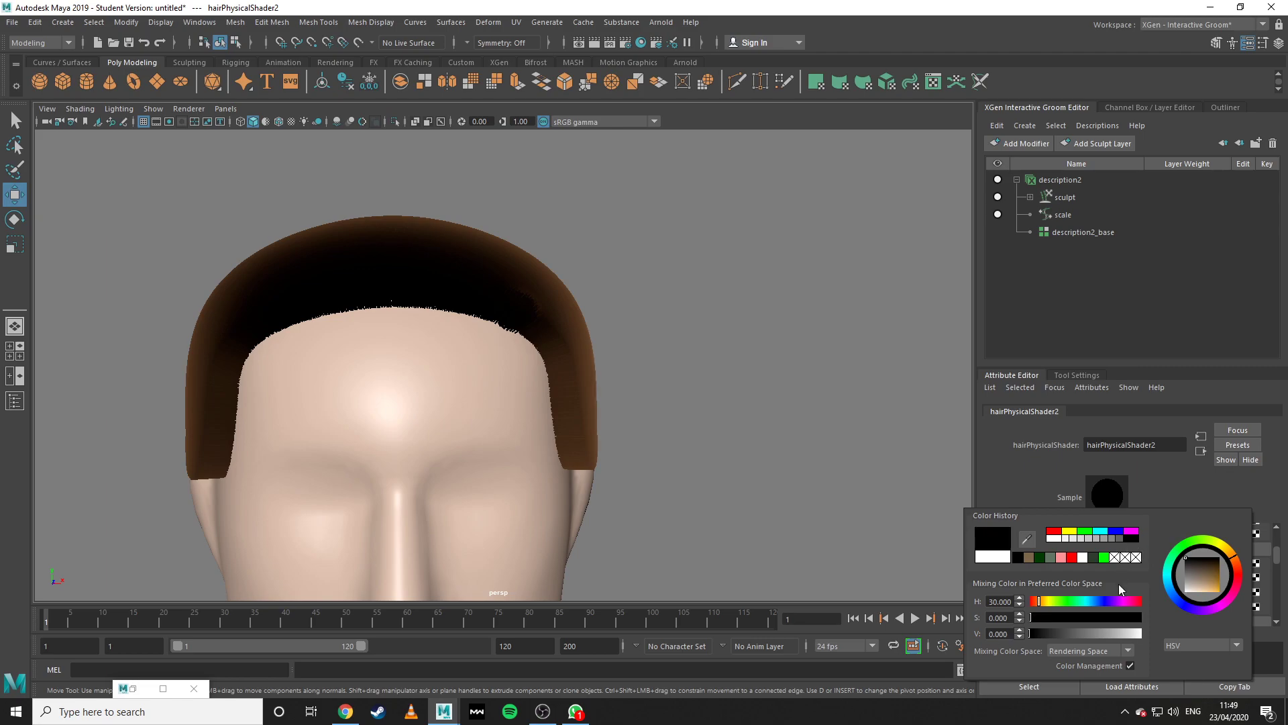
scroll(1114, 581, down, 3)
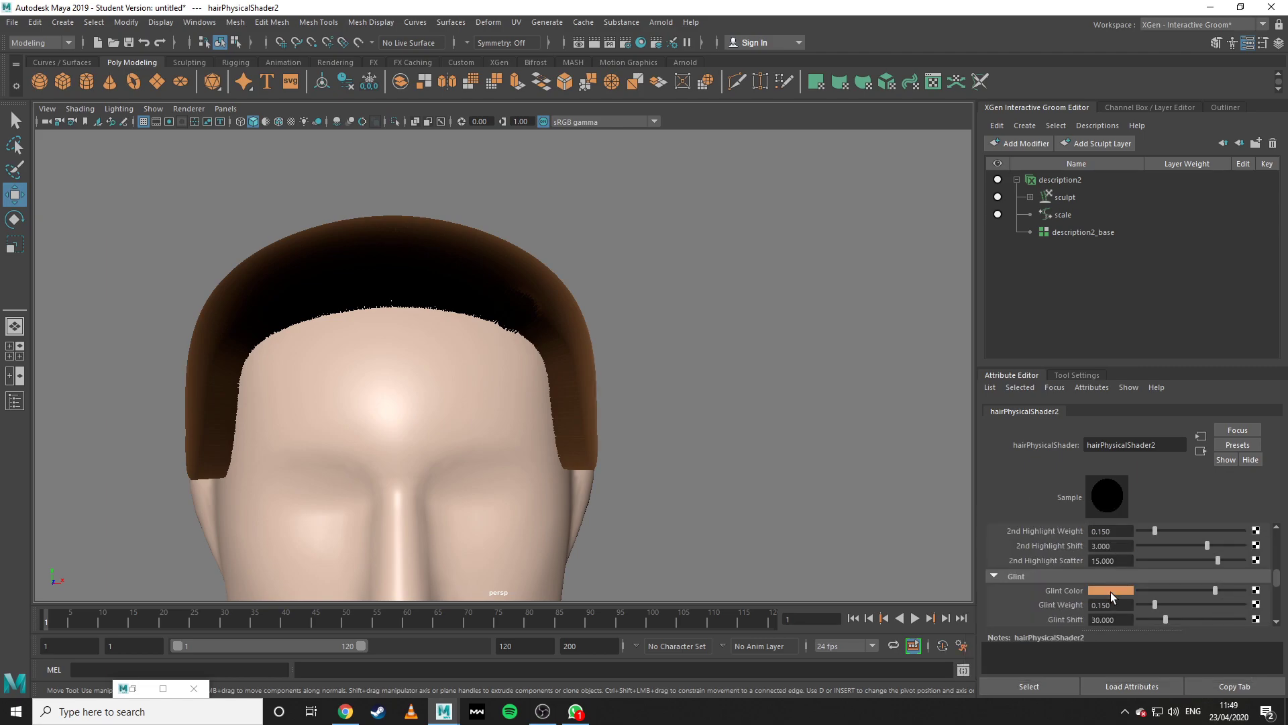
click(1110, 591)
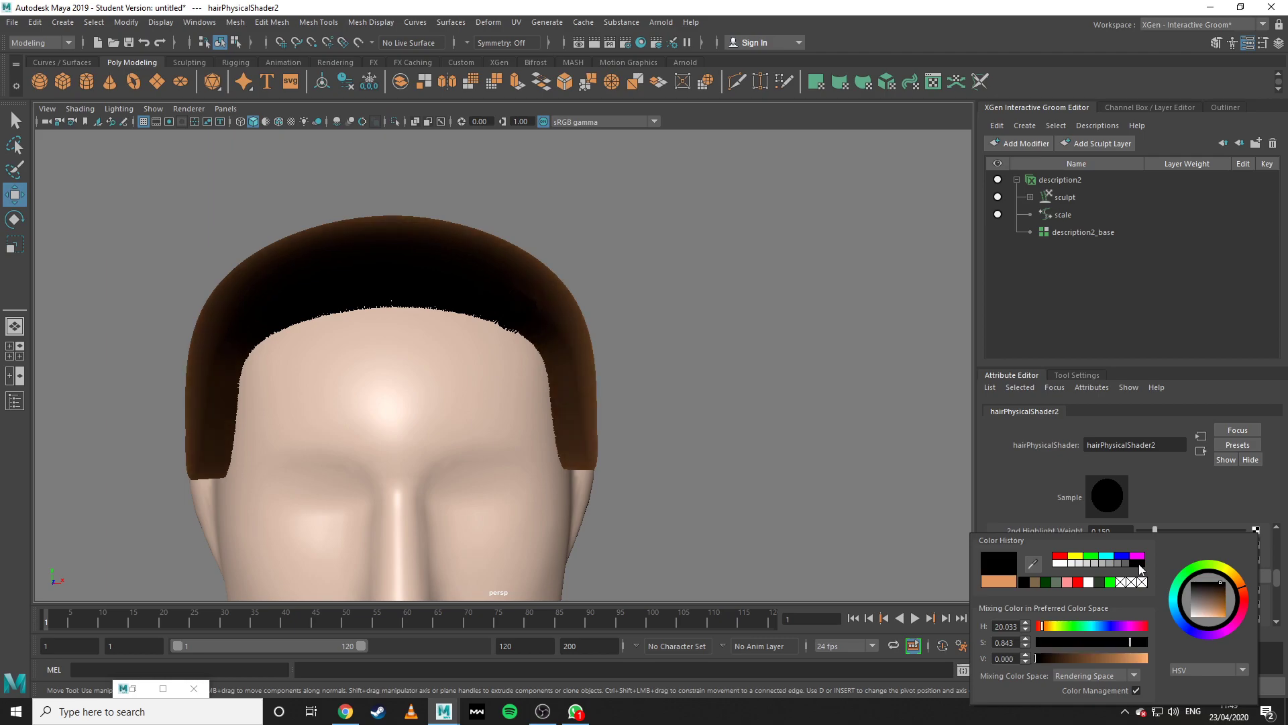
scroll(1105, 575, up, 3)
scroll(1105, 574, down, 1)
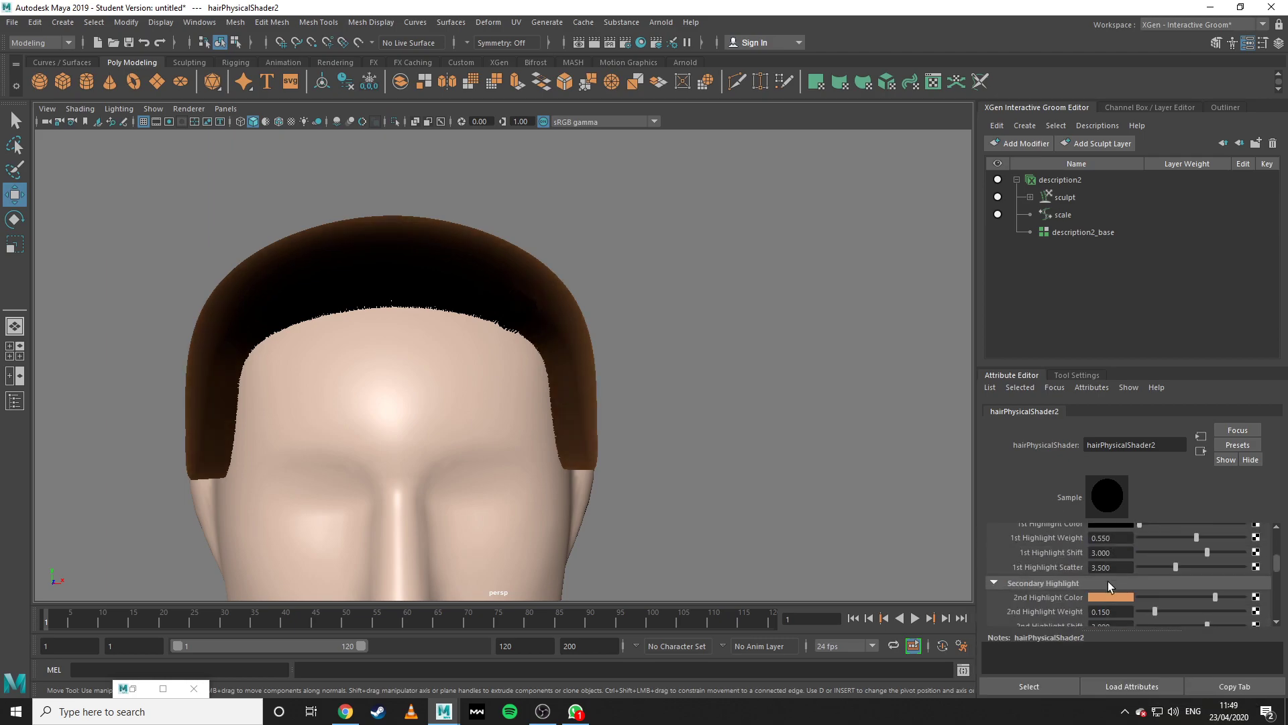
click(1112, 597)
click(1140, 569)
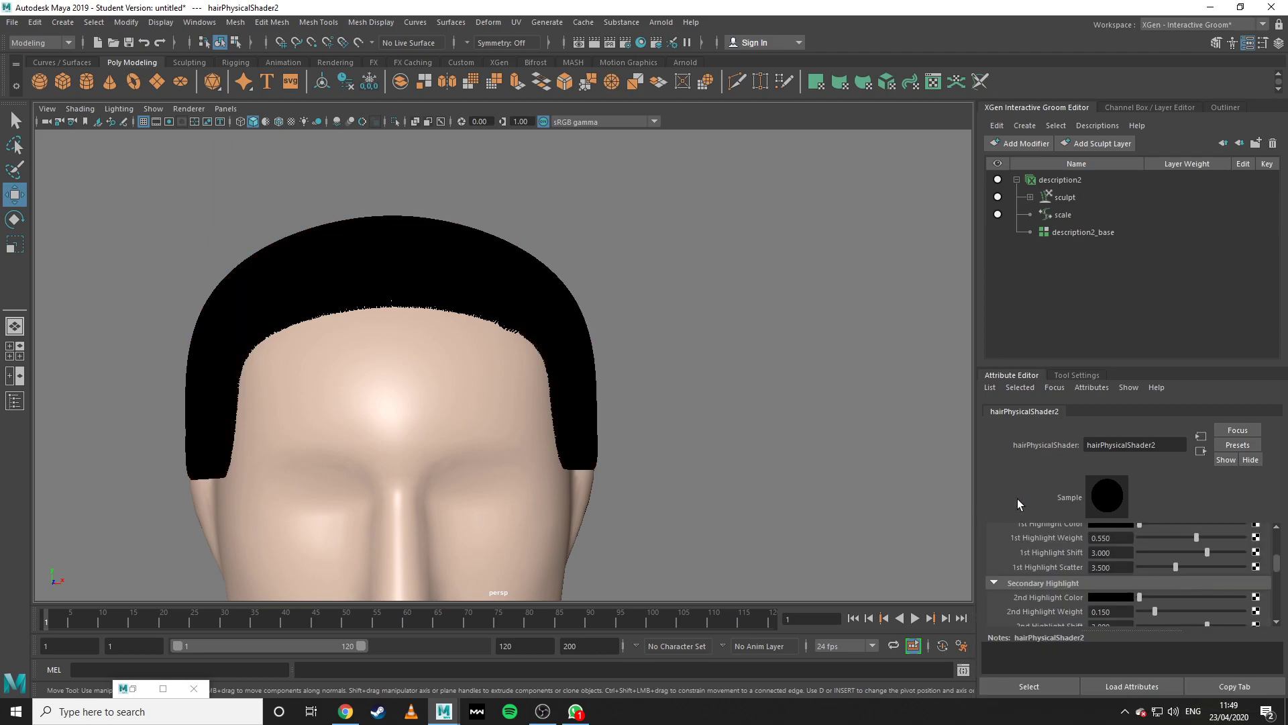
Review the black hair in the Arnold RenderView from the front and from a three-quarter view of the whole head.
click(134, 689)
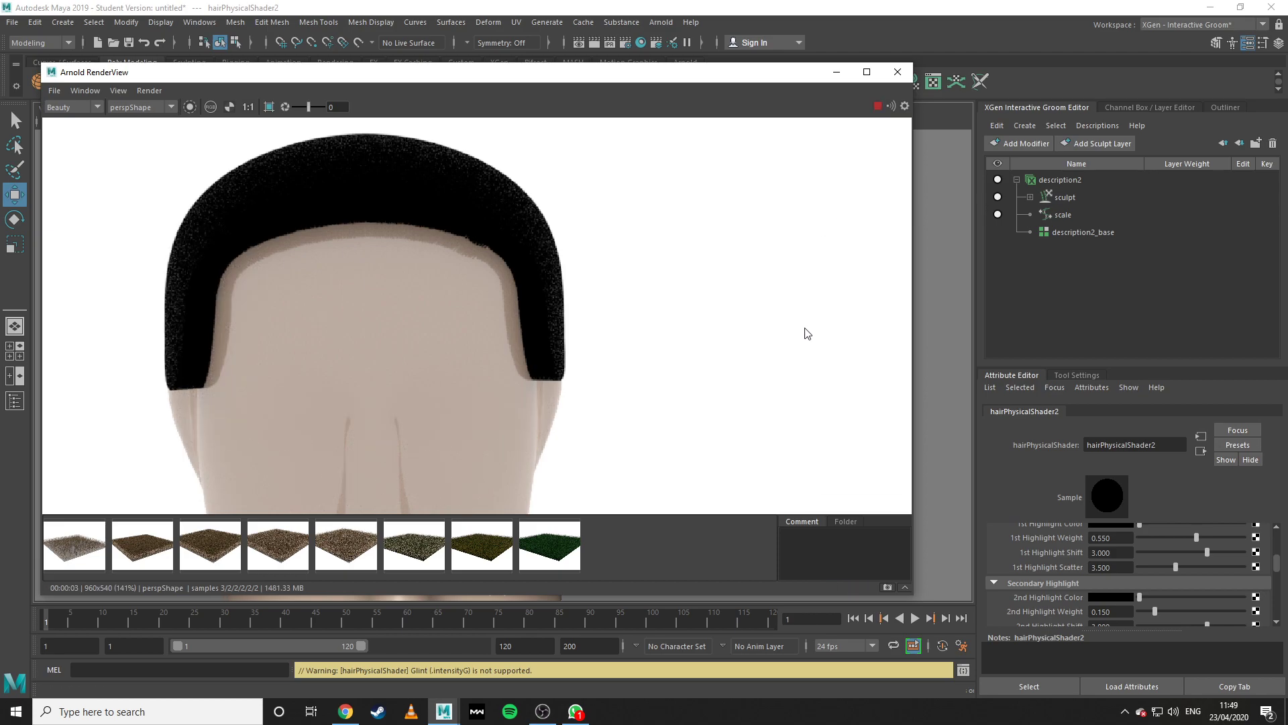
click(836, 72)
alt+drag(567, 353, 546, 446)
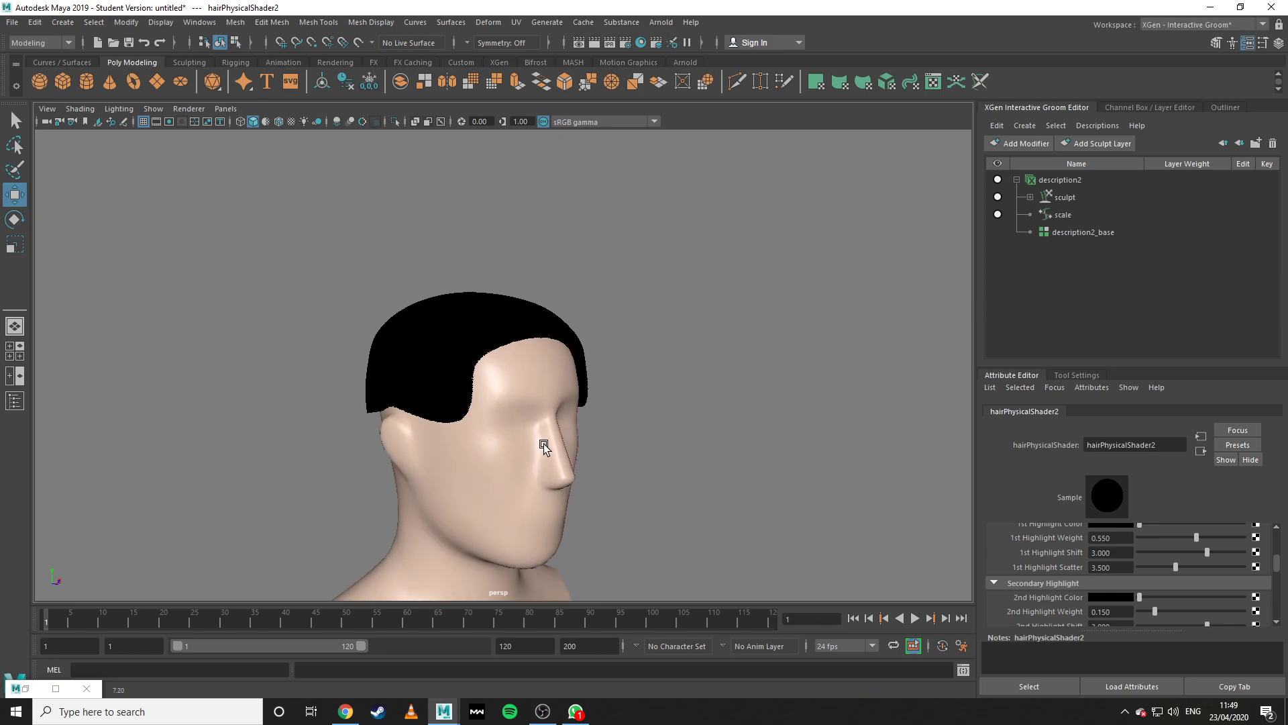
click(45, 691)
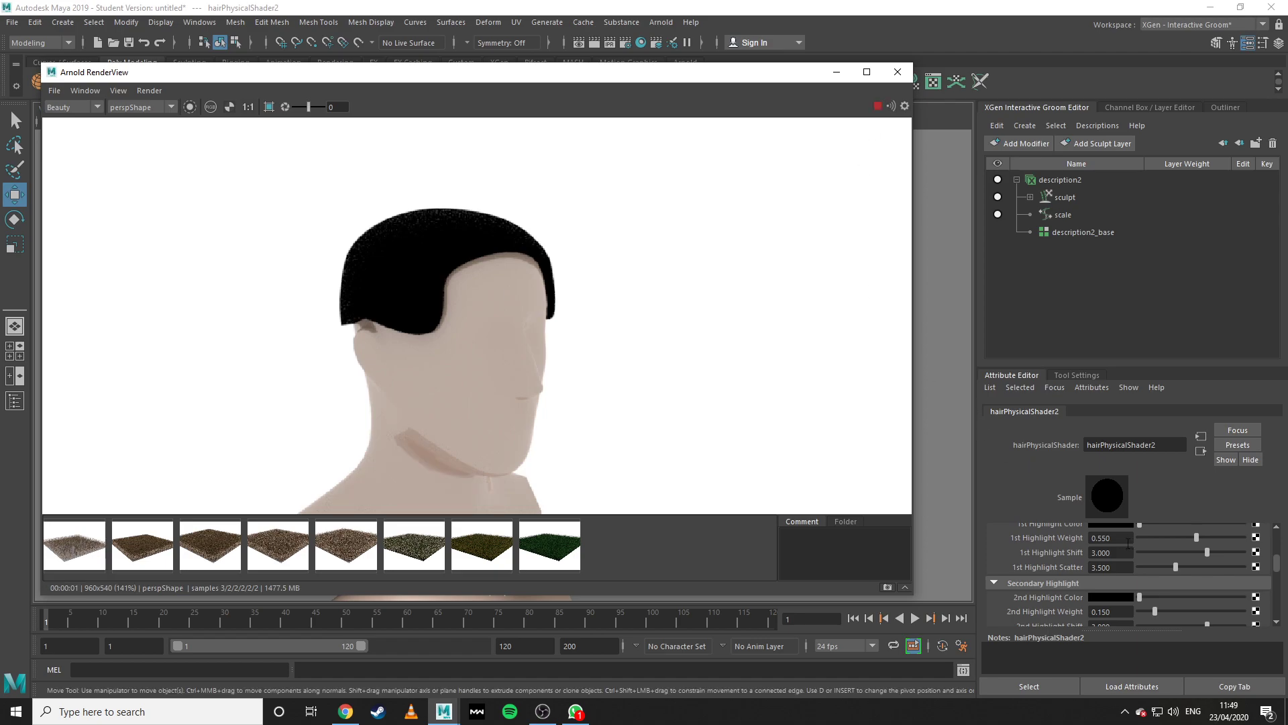
Thin the hair strands of description2, trying a Width Scale of 0.03 and settling on 0.06.
scroll(1047, 581, up, 5)
click(1066, 197)
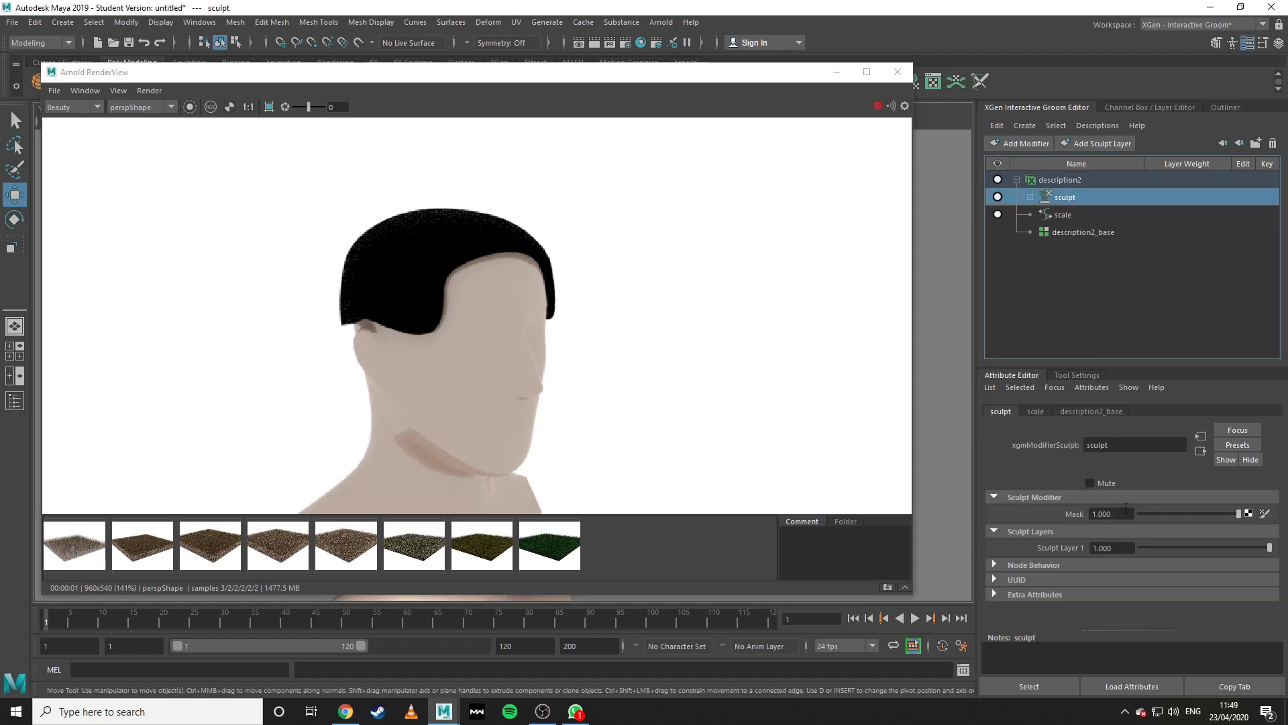
click(1072, 232)
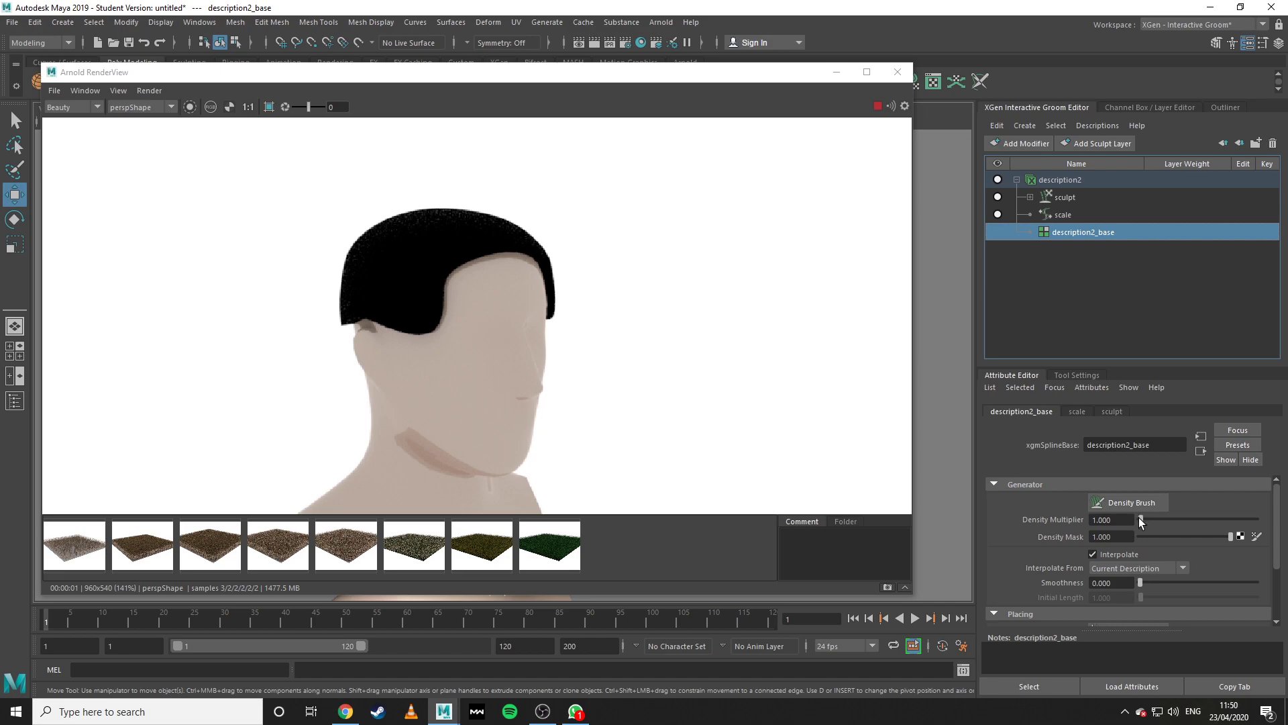
click(1064, 200)
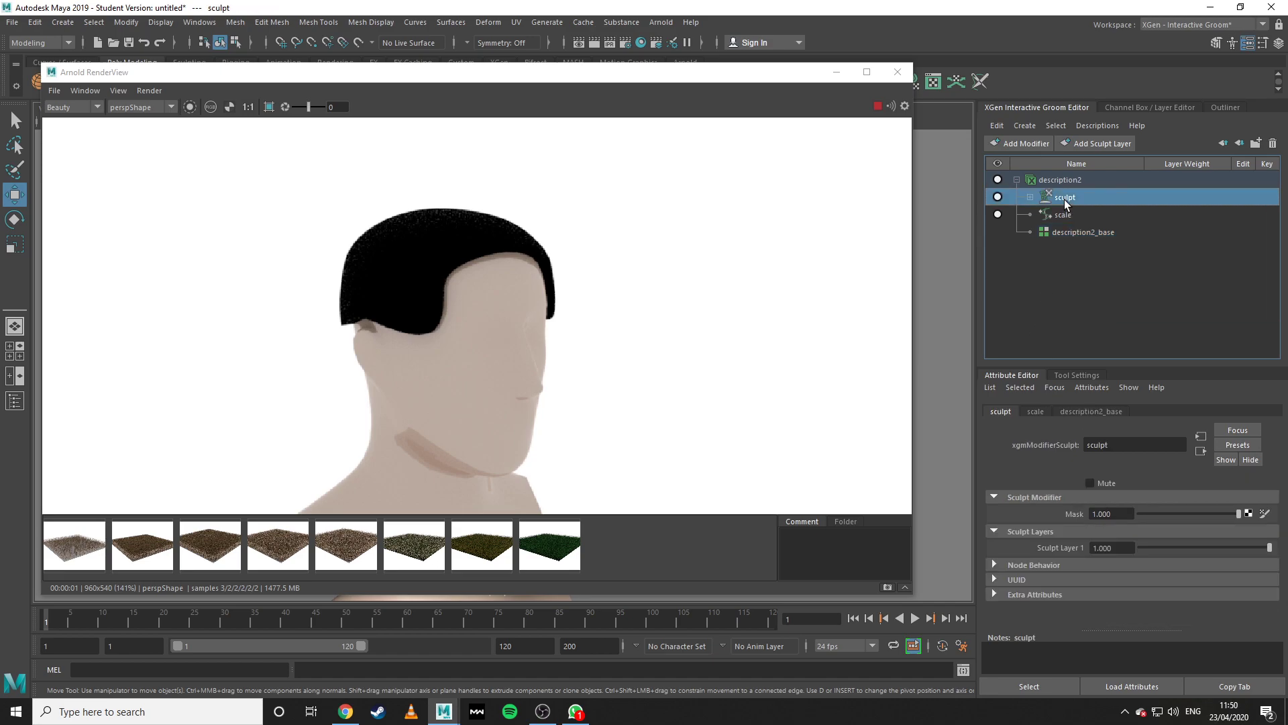
click(1068, 182)
drag(1118, 500, 1041, 500)
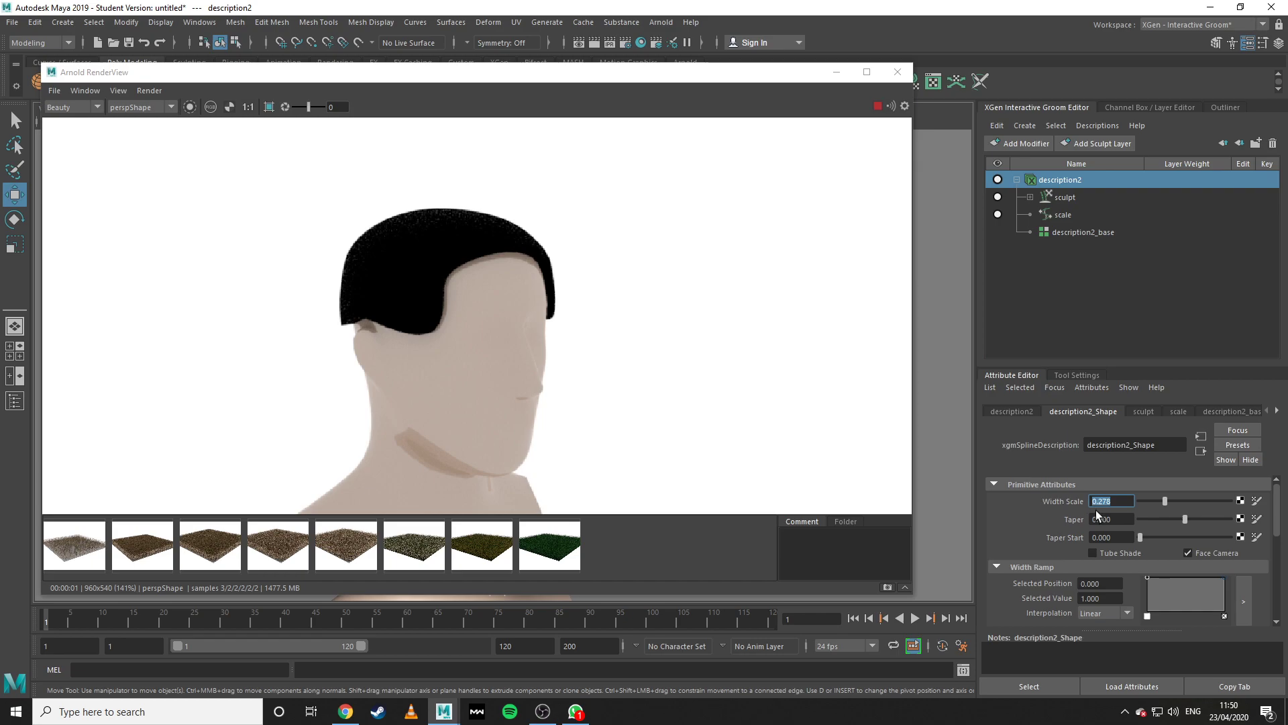
text(0.03)
key(Return)
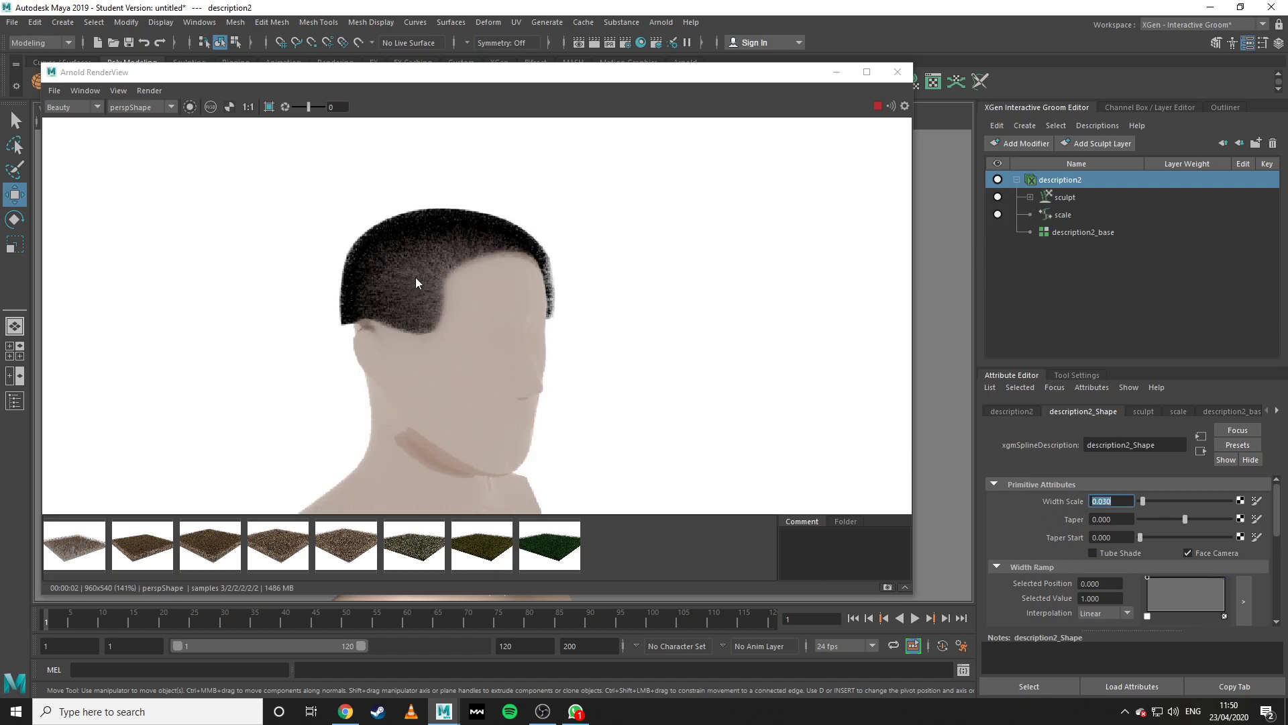
click(1108, 501)
key(Return)
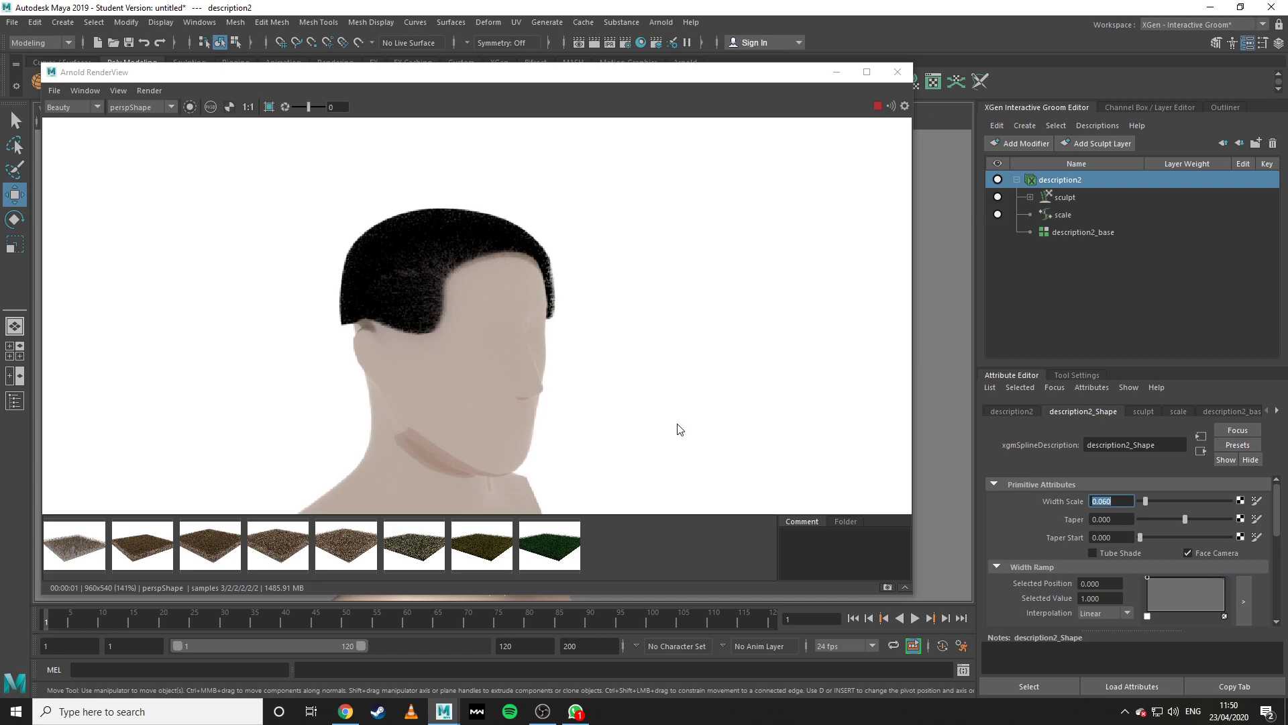
Set the Scale of description2's scale modifier to about 8.157 to lengthen the hair.
scroll(503, 332, up, 3)
scroll(506, 329, down, 3)
click(1067, 215)
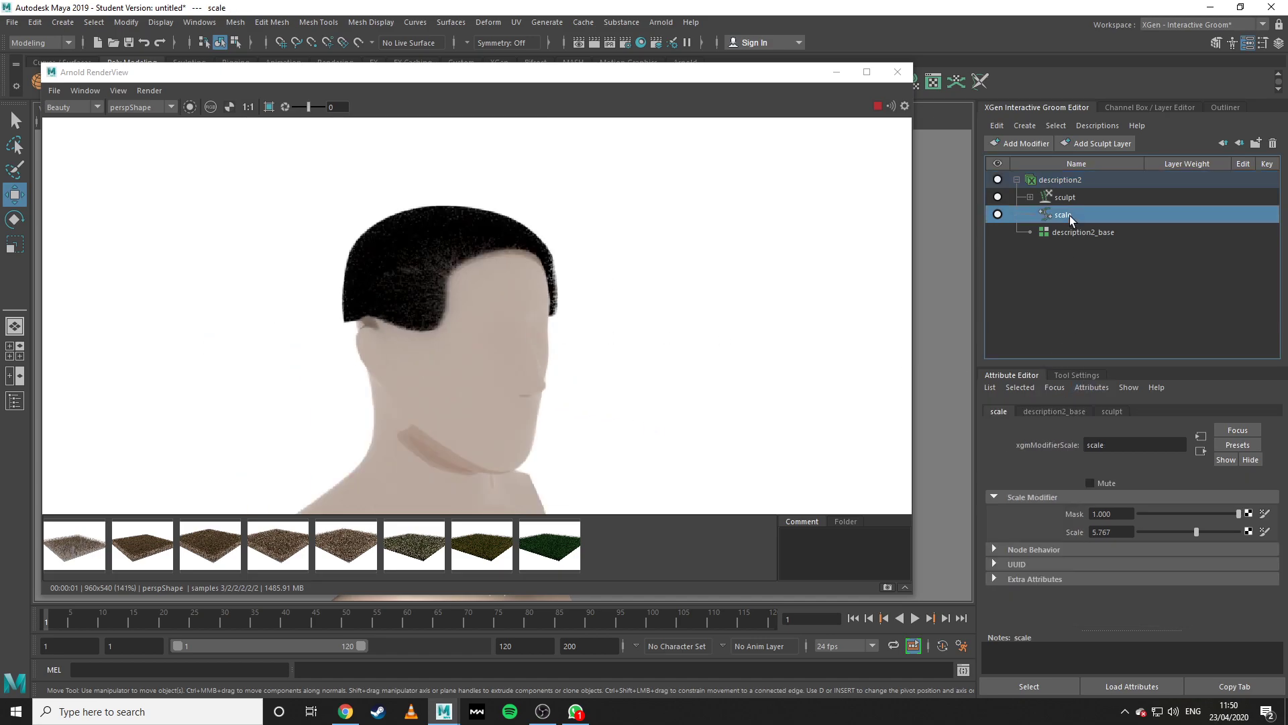
click(1199, 531)
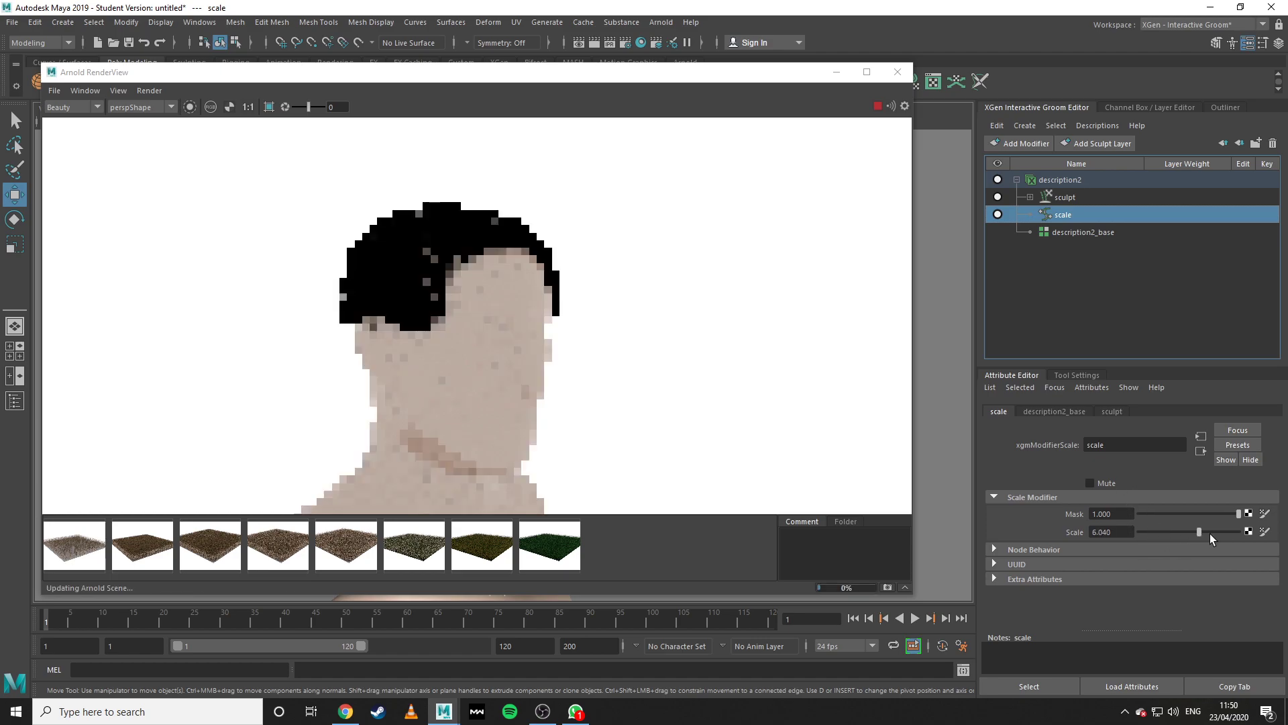
click(1217, 534)
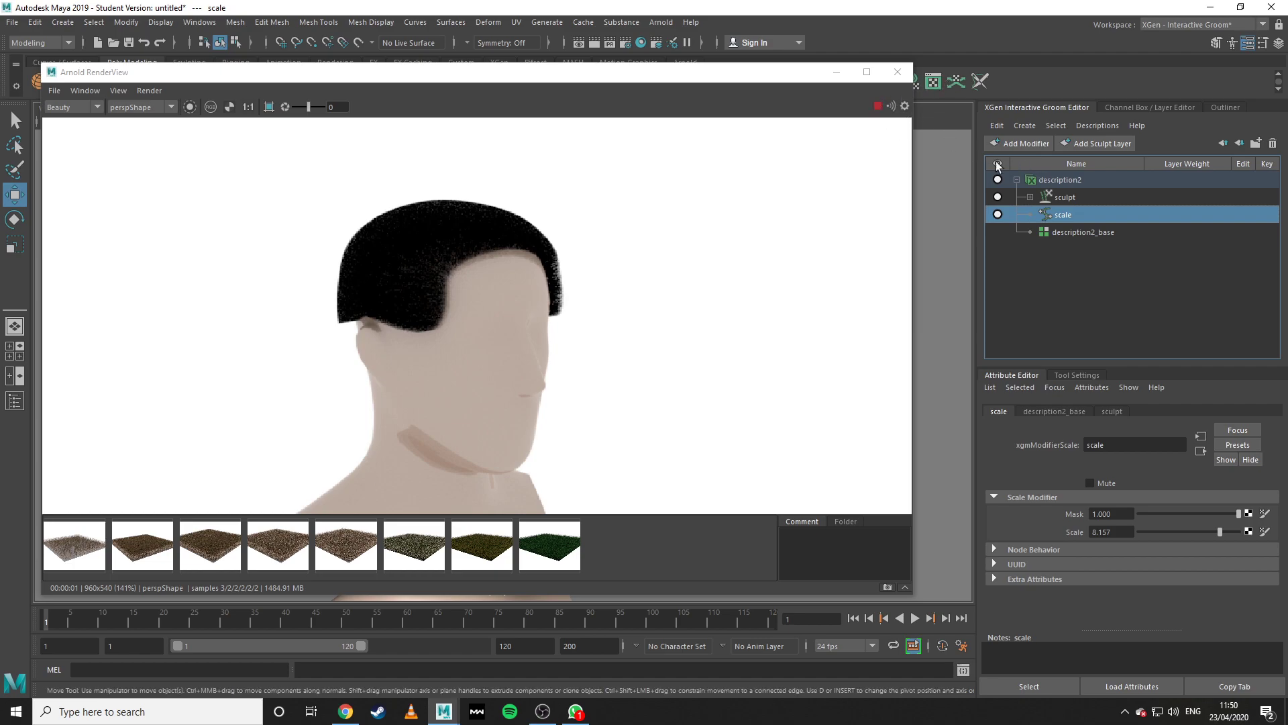
Add a Clump modifier to description2.
click(1046, 181)
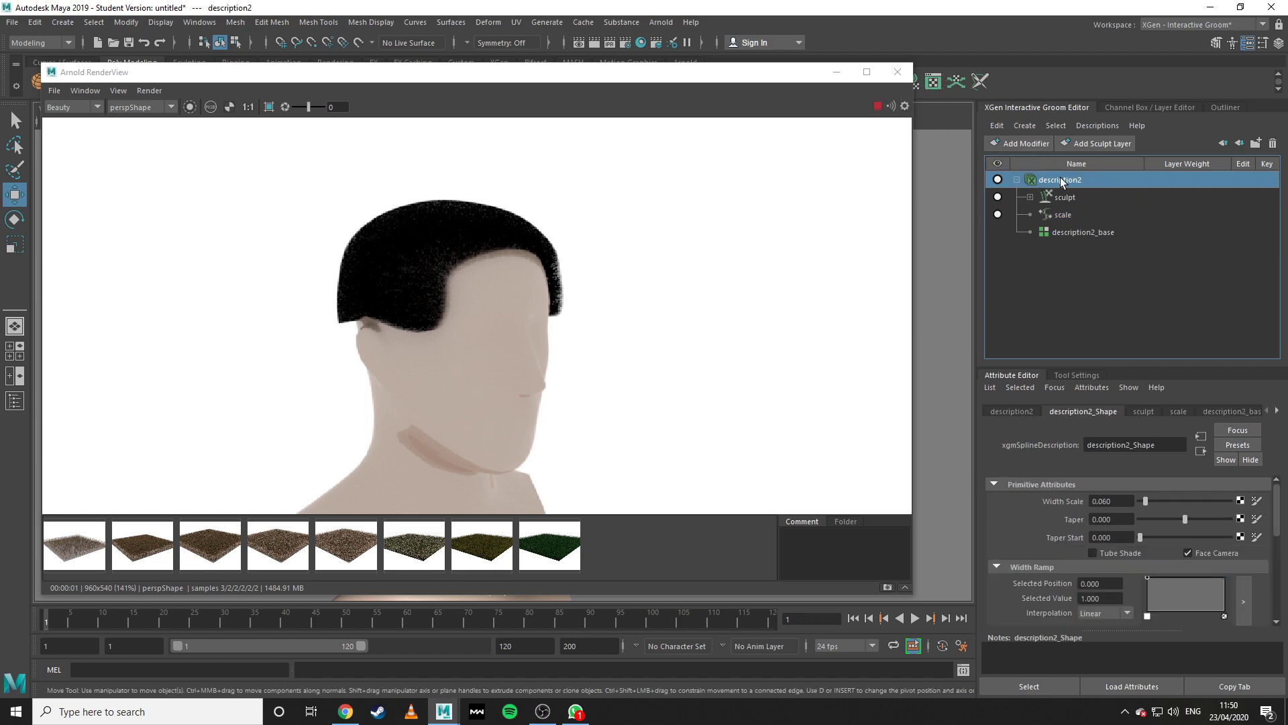
click(1024, 144)
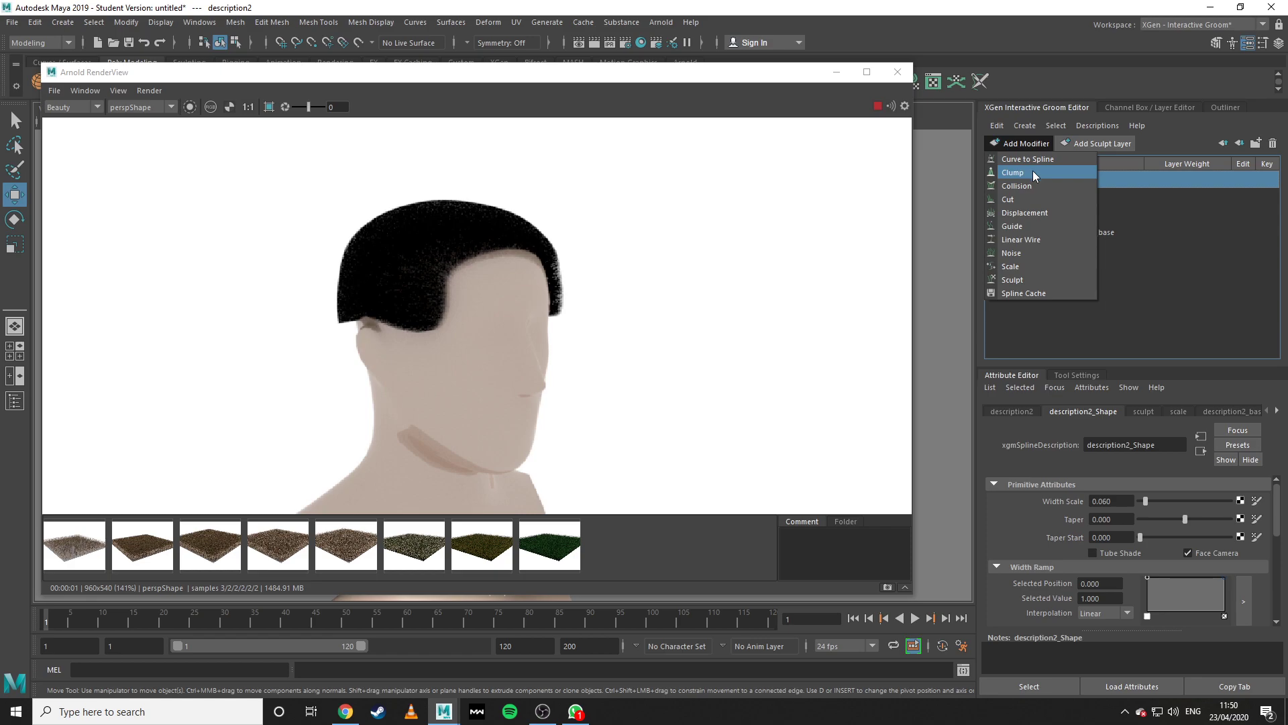
click(1033, 174)
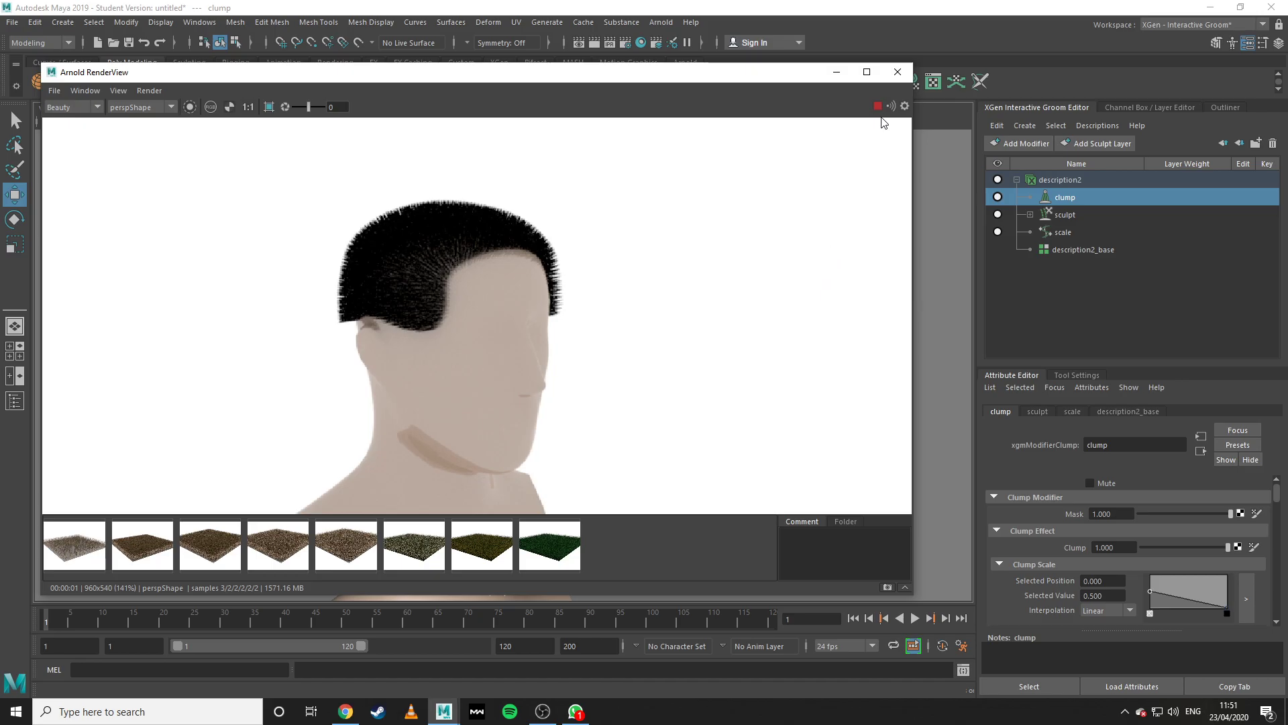
Minimize the render window and examine the clumped hair strands up close in the viewport.
click(836, 72)
scroll(640, 351, up, 5)
alt+drag(534, 368, 610, 394)
scroll(610, 395, up, 3)
scroll(608, 392, up, 5)
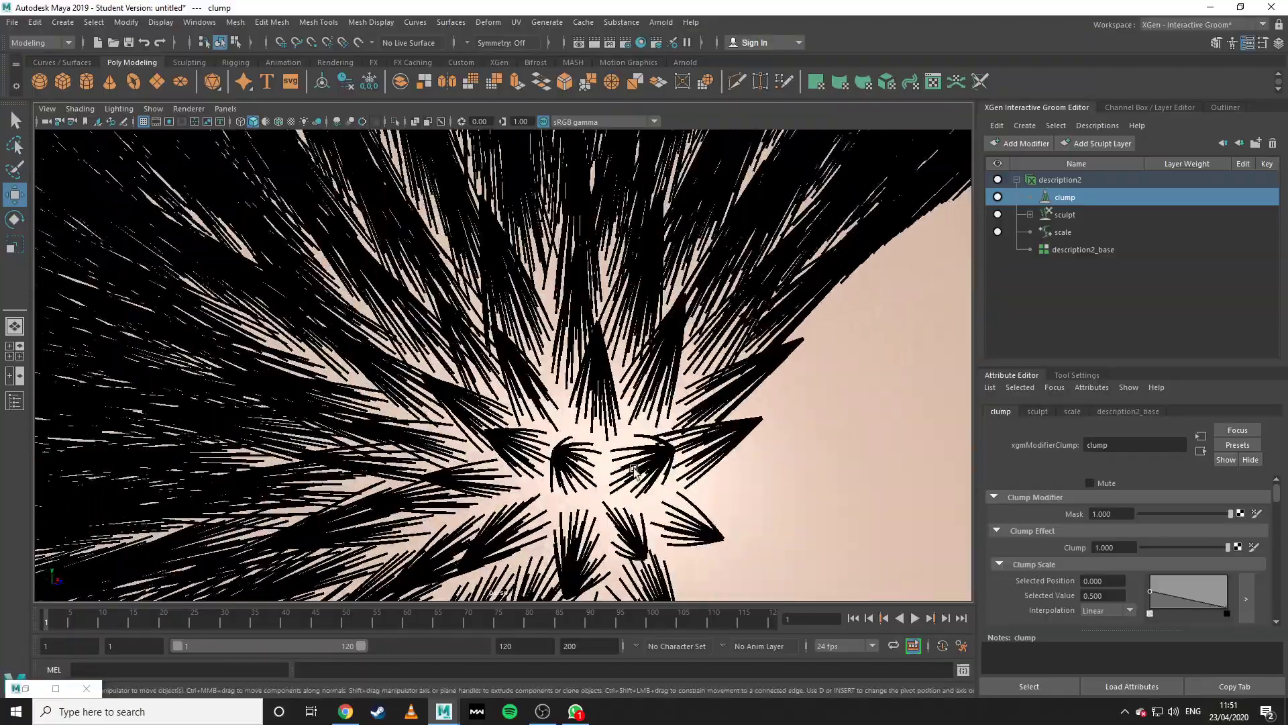
alt+drag(759, 431, 550, 428)
scroll(553, 428, up, 3)
scroll(558, 430, down, 3)
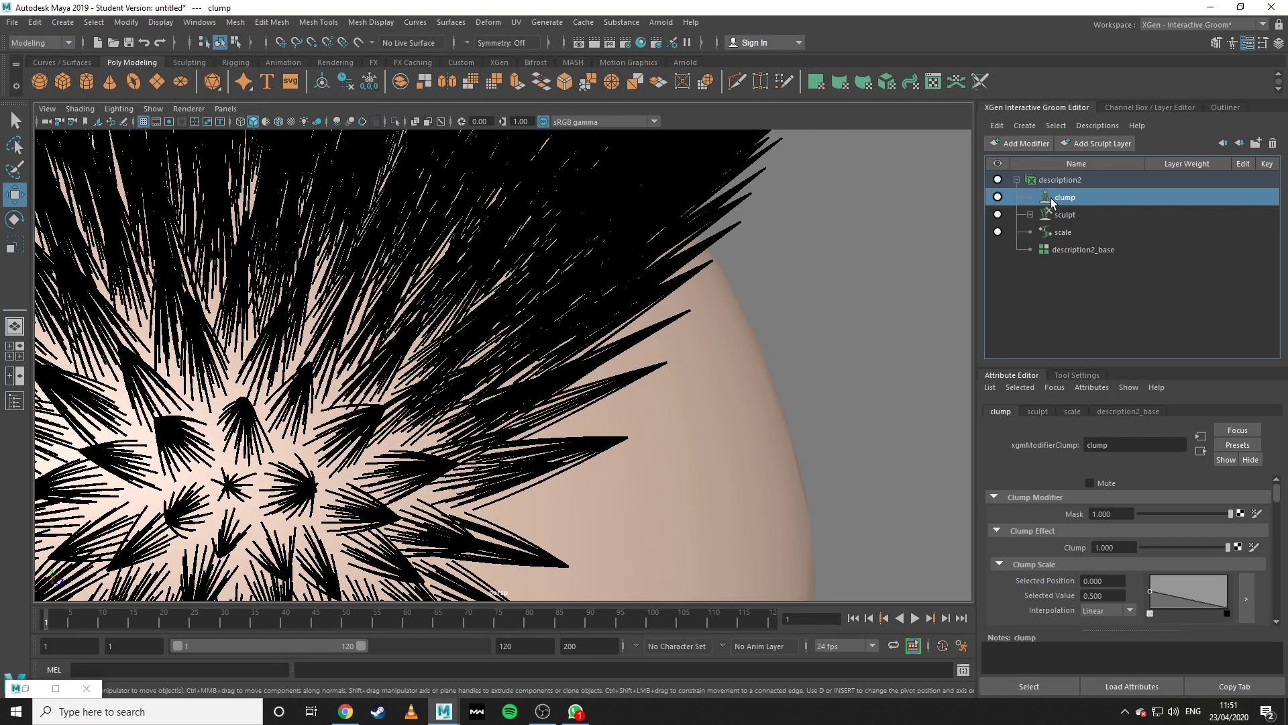
Delete the clump modifier from description2.
key(Delete)
scroll(514, 401, down, 1)
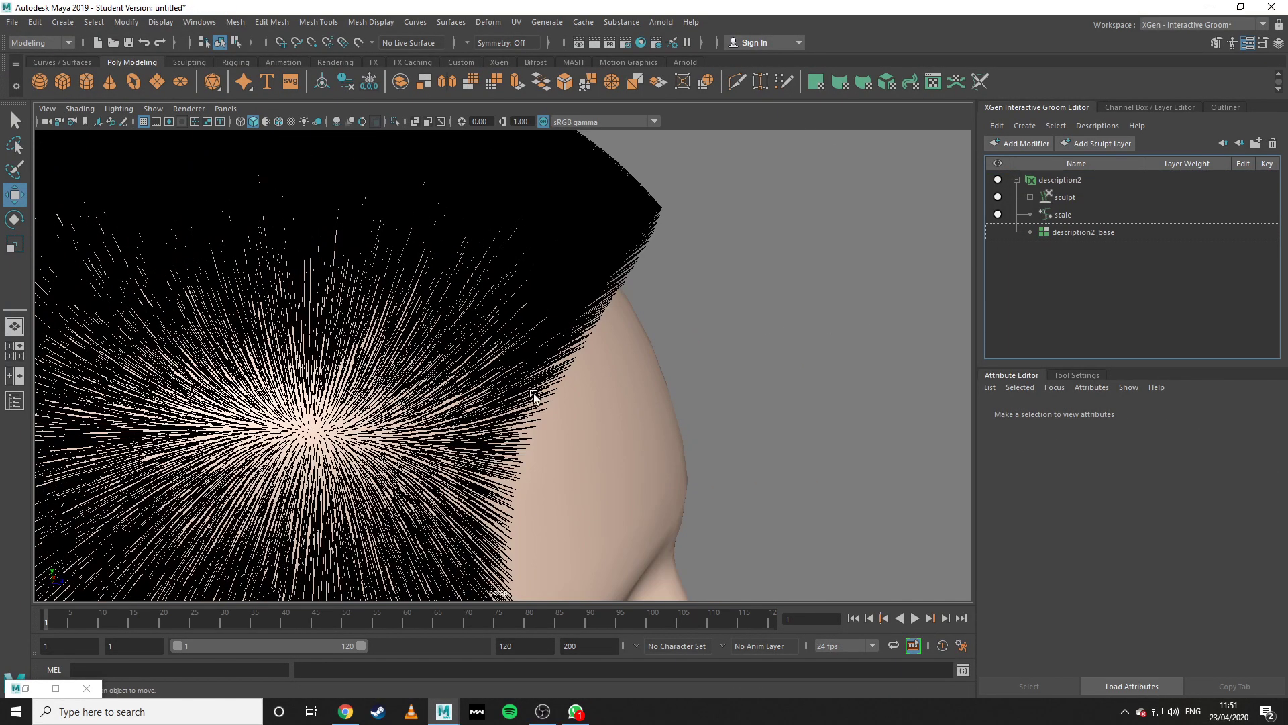
scroll(557, 402, down, 1)
Add a new Clump modifier to description2 and show its clump attributes.
click(1017, 179)
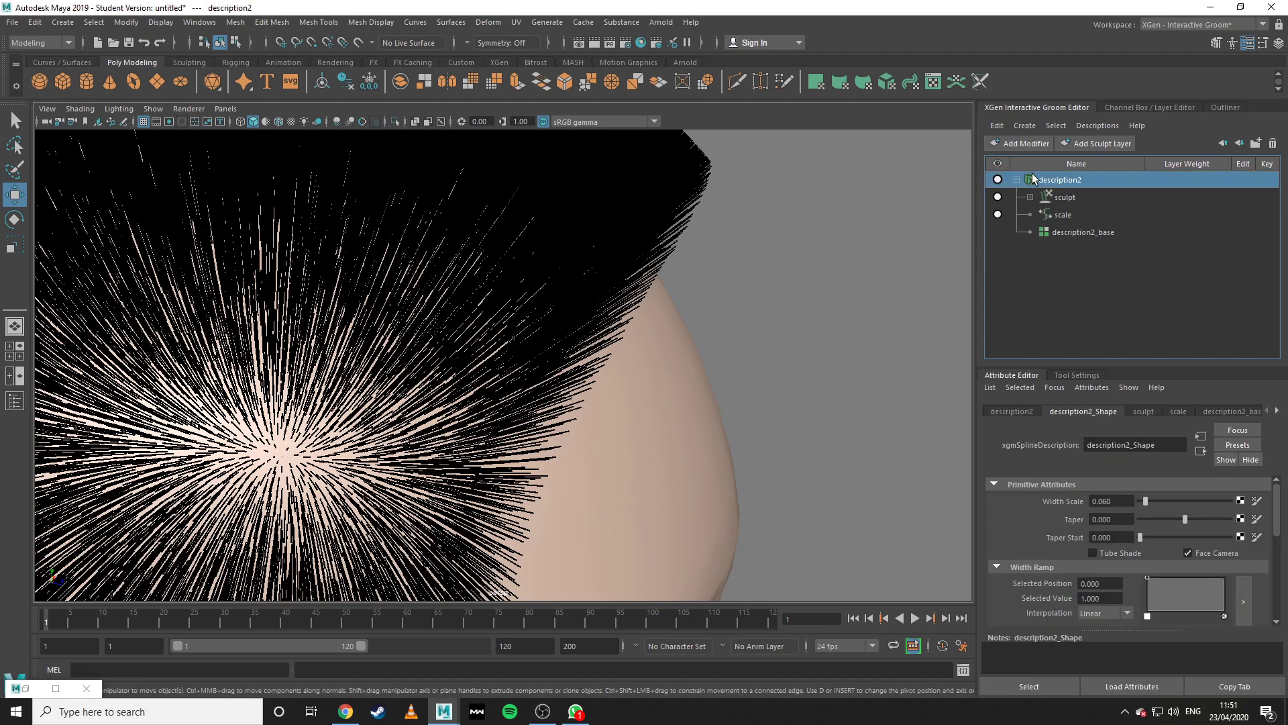
click(1021, 143)
click(1013, 173)
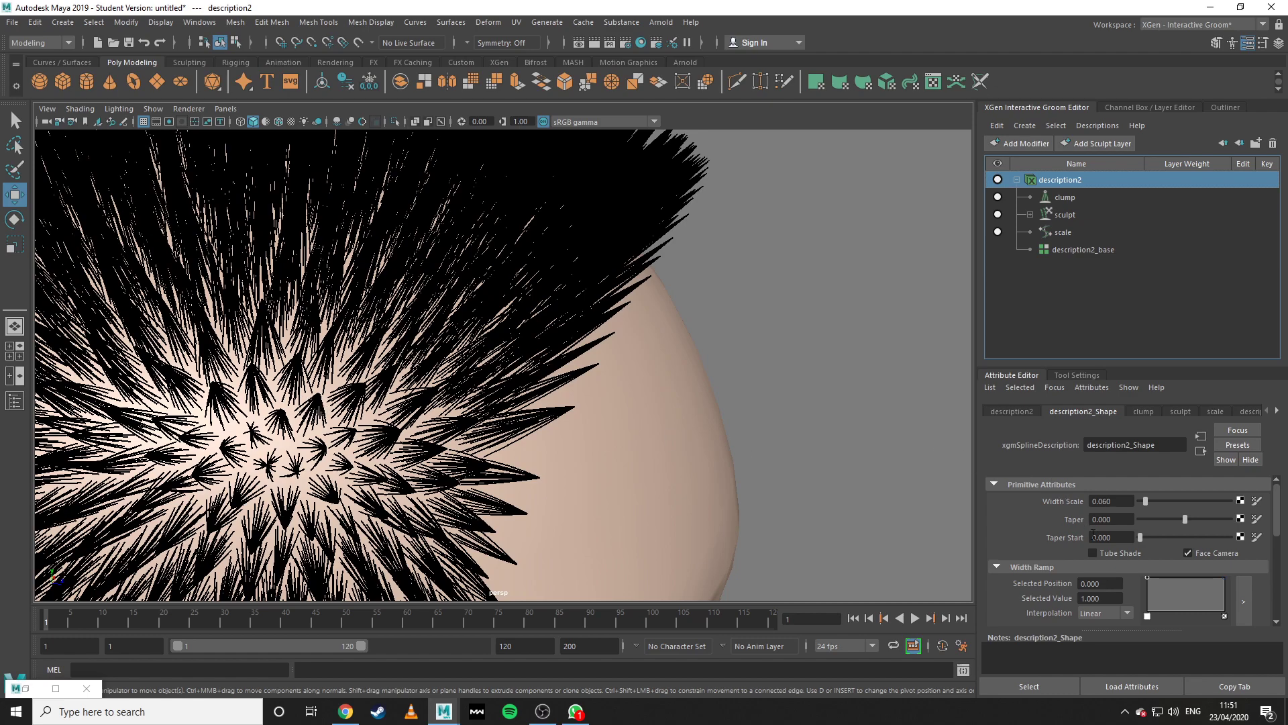
click(1147, 412)
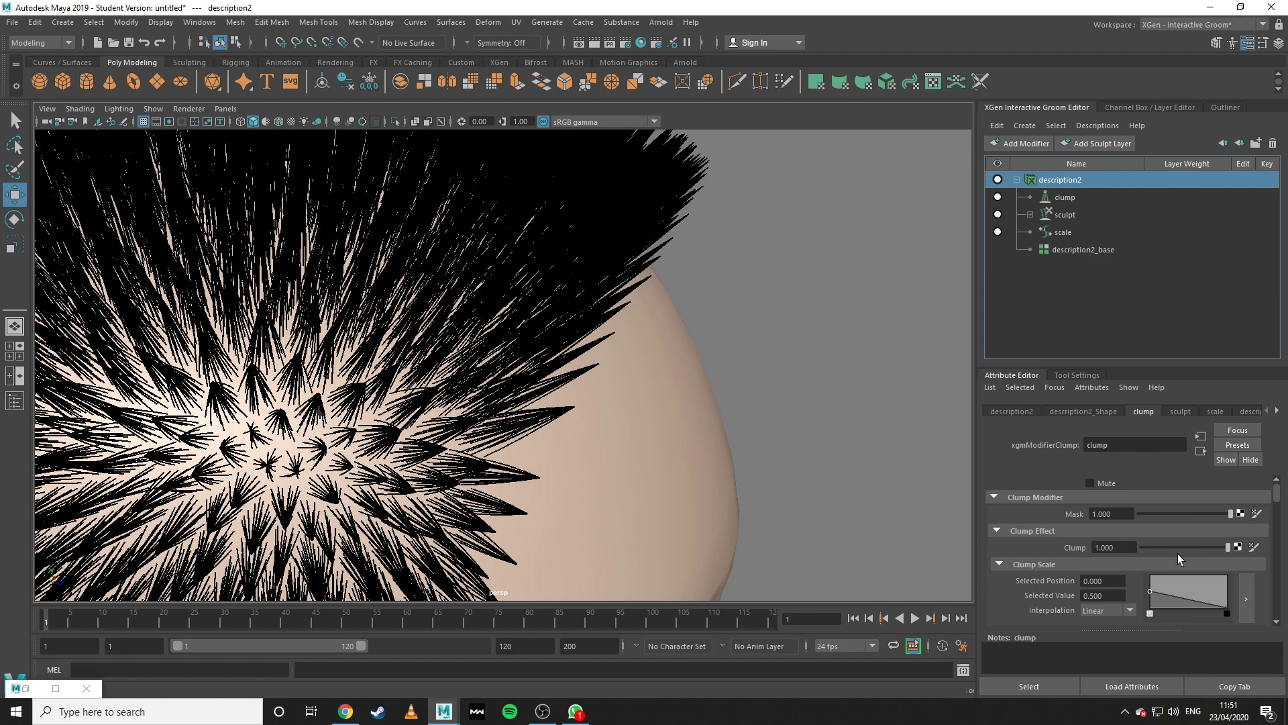
Set the clump modifier's Preserve Length to about 21.6 and Clump Variance to 1.0.
scroll(1180, 553, down, 2)
drag(1151, 585, 1245, 565)
alt+drag(771, 495, 463, 456)
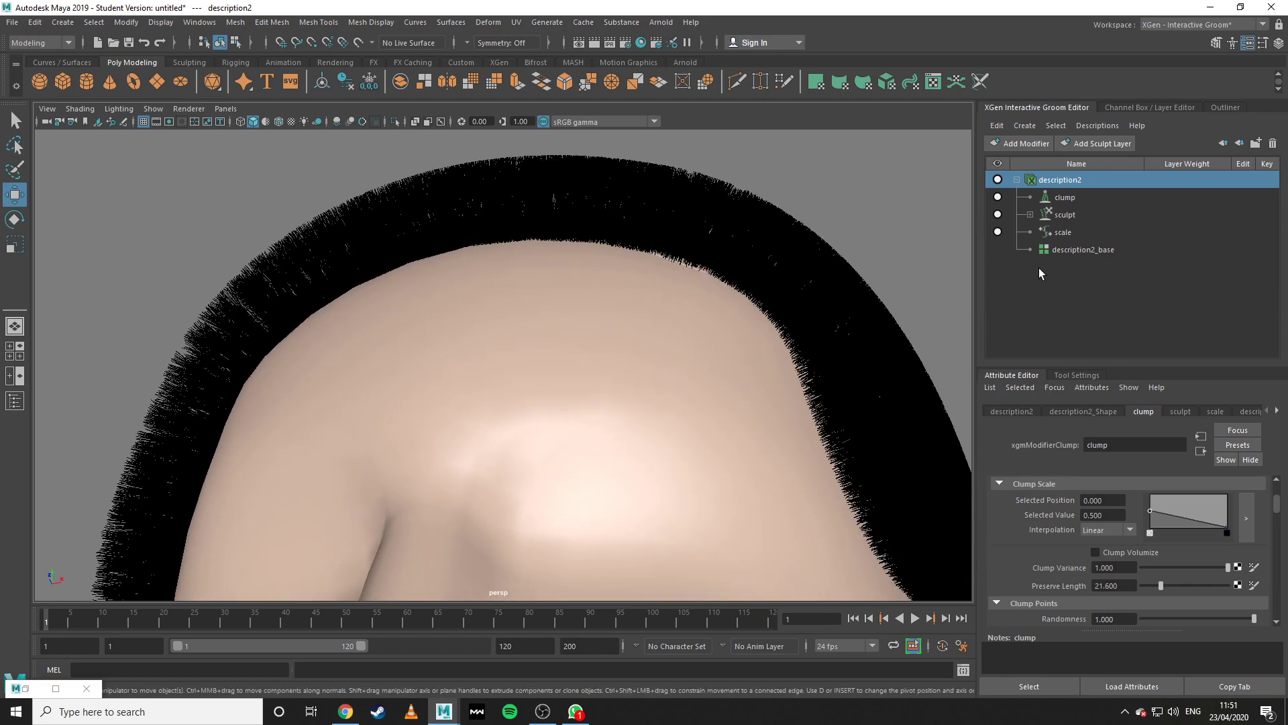
Raise the scale modifier's Scale to 10, then to 30, and view the lengthened hair from the side.
click(1060, 233)
mouse_move(1226, 532)
mouse_down()
mouse_move(1156, 533)
mouse_move(1241, 532)
mouse_up()
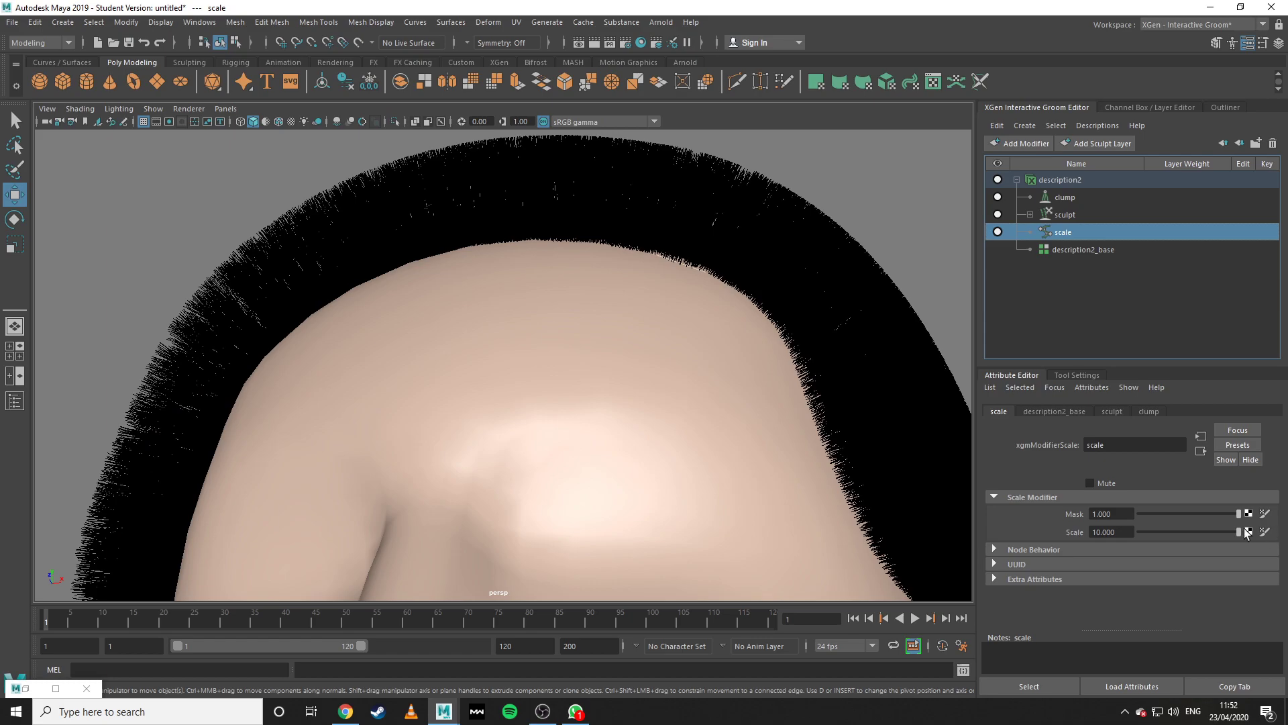
click(1127, 532)
text(30)
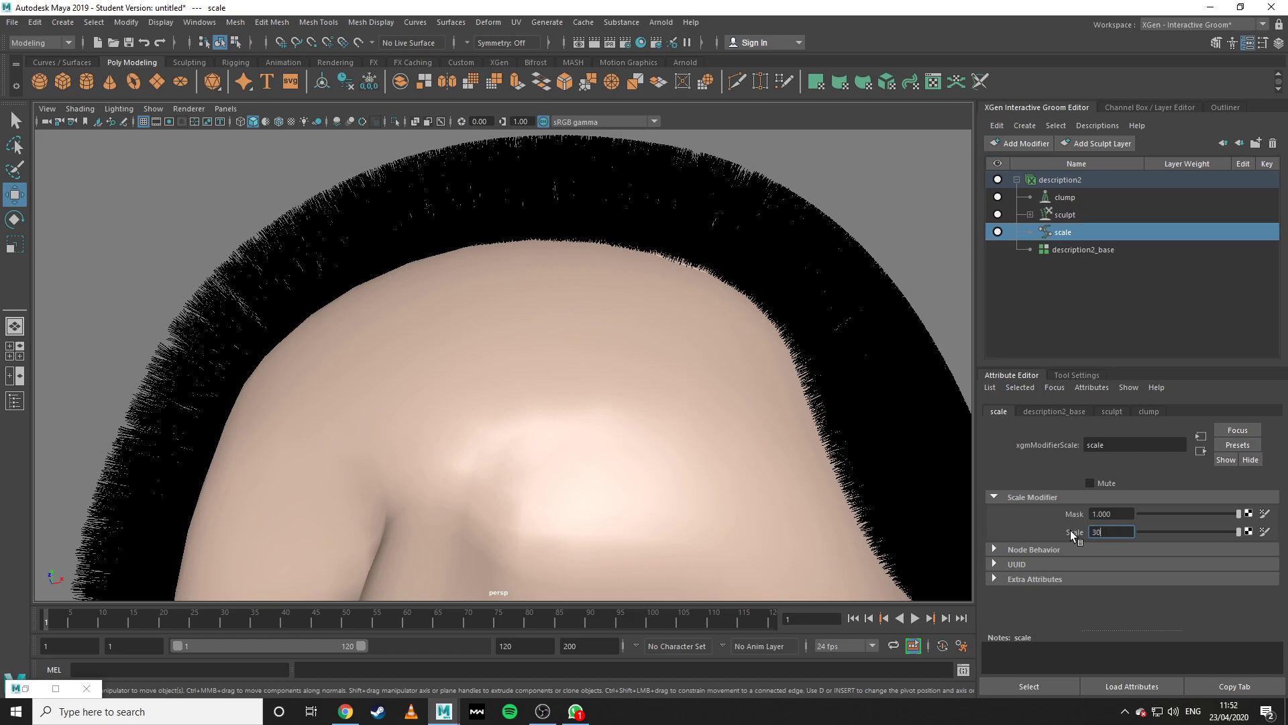
key(Return)
scroll(483, 341, down, 5)
alt+drag(387, 420, 903, 524)
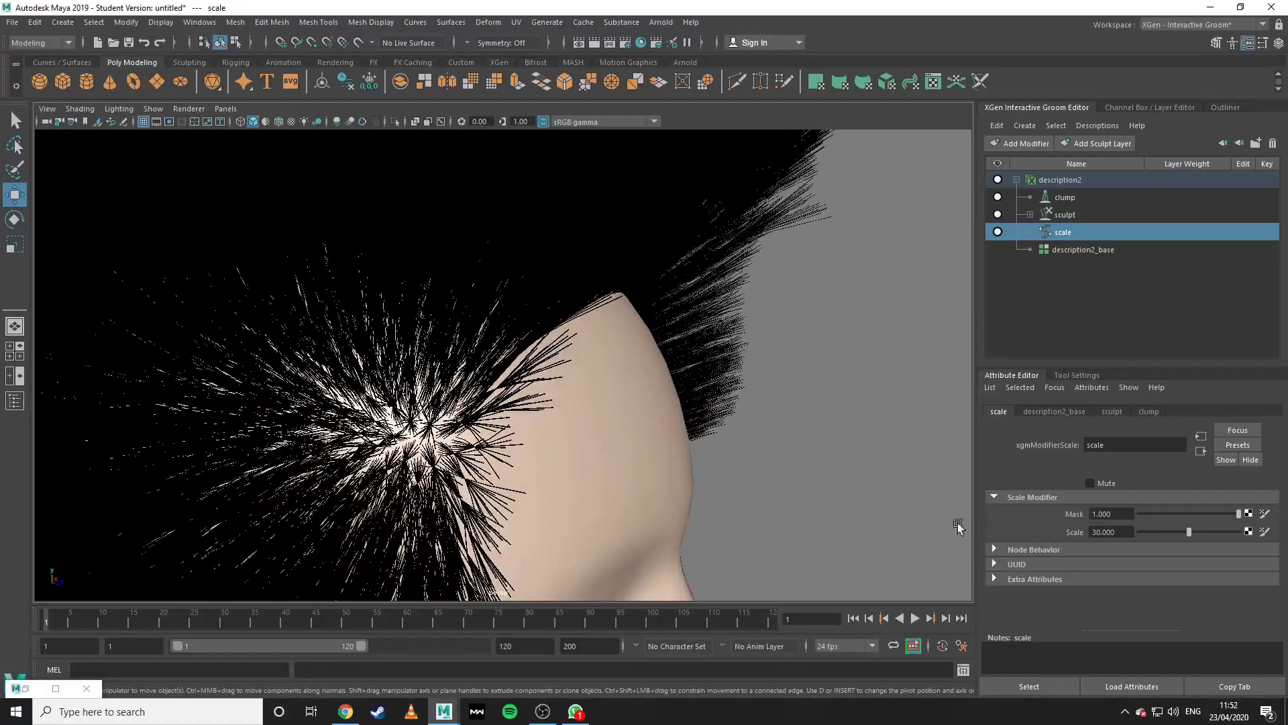
Reduce the scale modifier's Scale to about 5.47 and inspect the shortened clumps up close.
drag(1180, 531, 1148, 530)
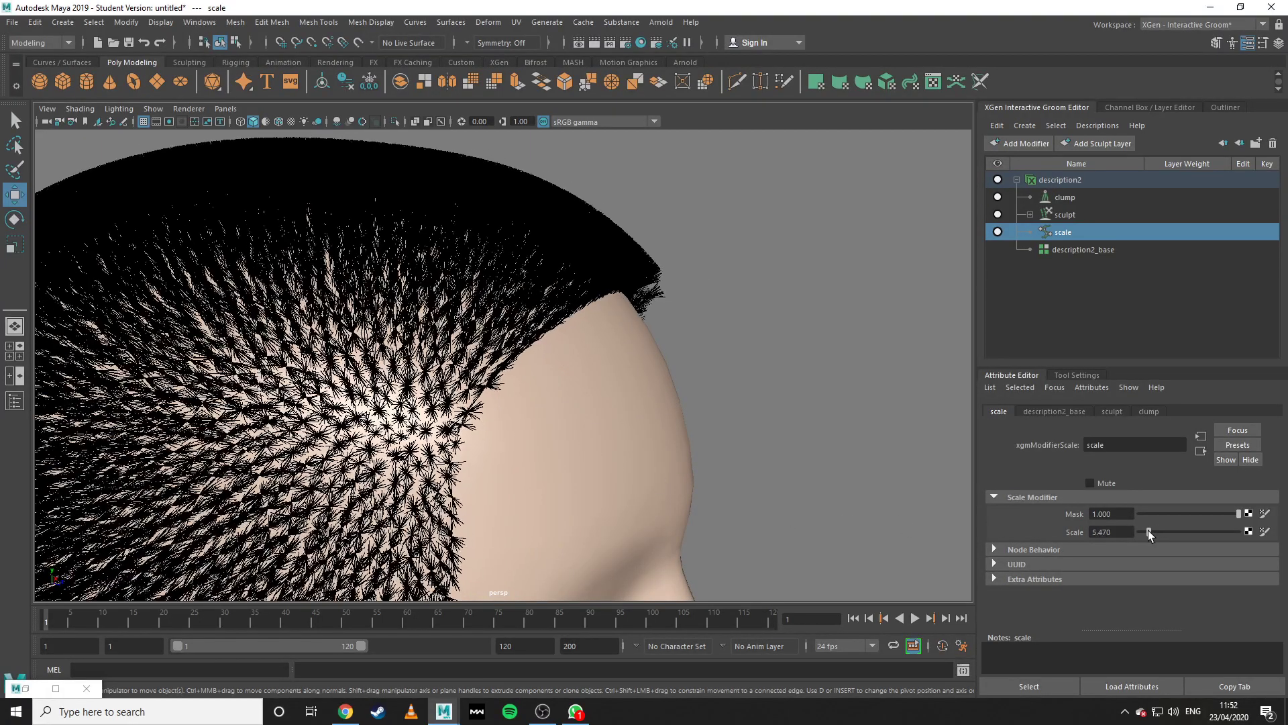
scroll(714, 492, up, 3)
alt+drag(594, 485, 649, 485)
scroll(650, 485, up, 3)
alt+drag(598, 428, 549, 442)
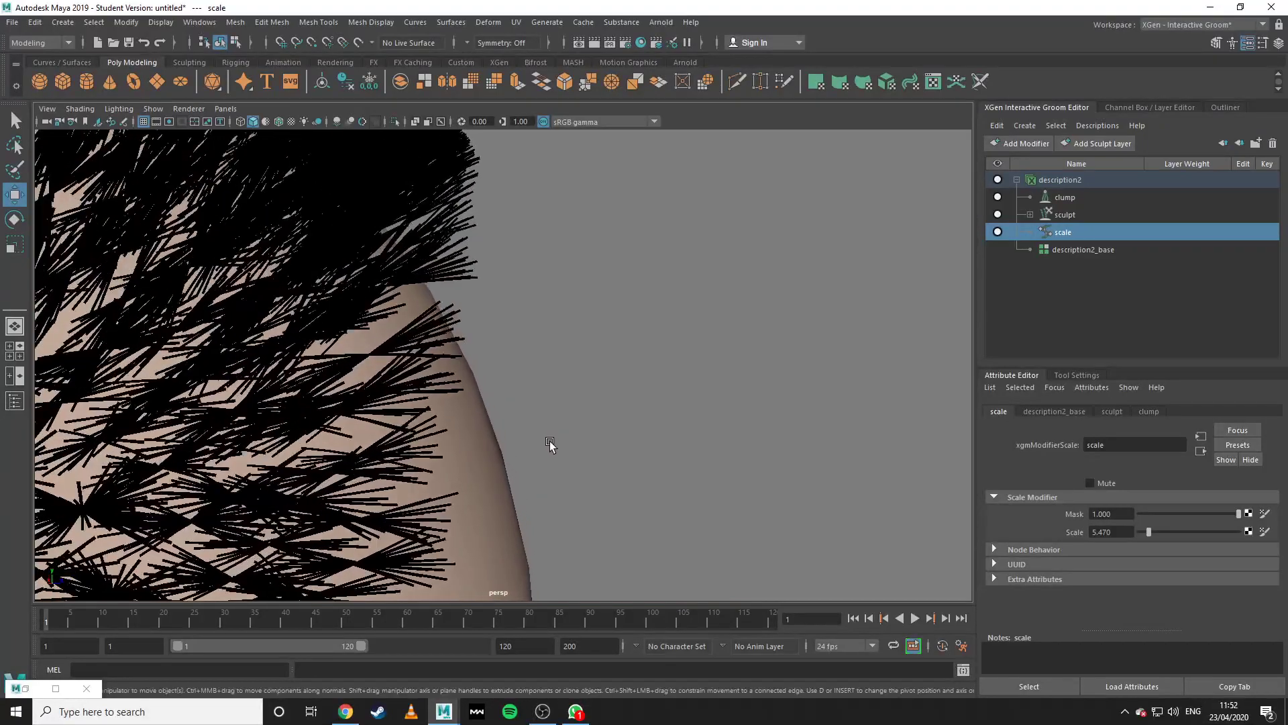
Set the clump modifier's Preserve Length to about 39.2 and Clump Variance to about -0.04, and inspect the pointed clumps.
click(1064, 197)
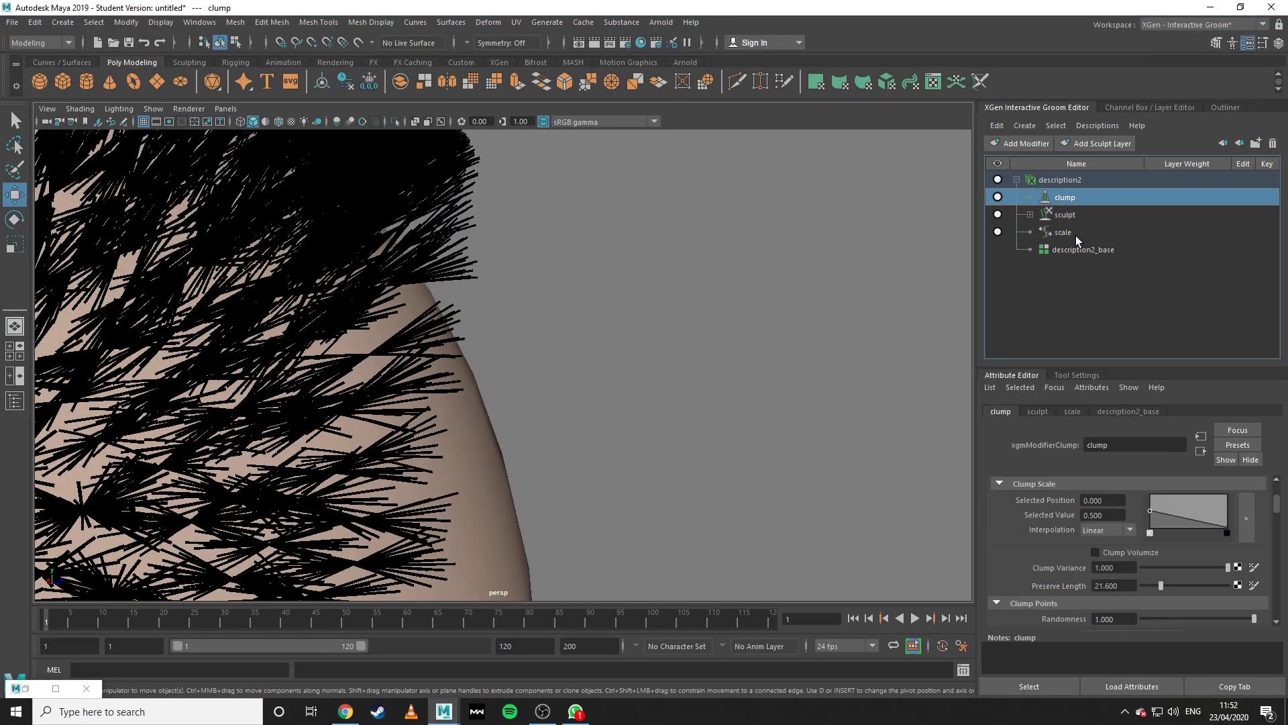
drag(1156, 589, 1182, 566)
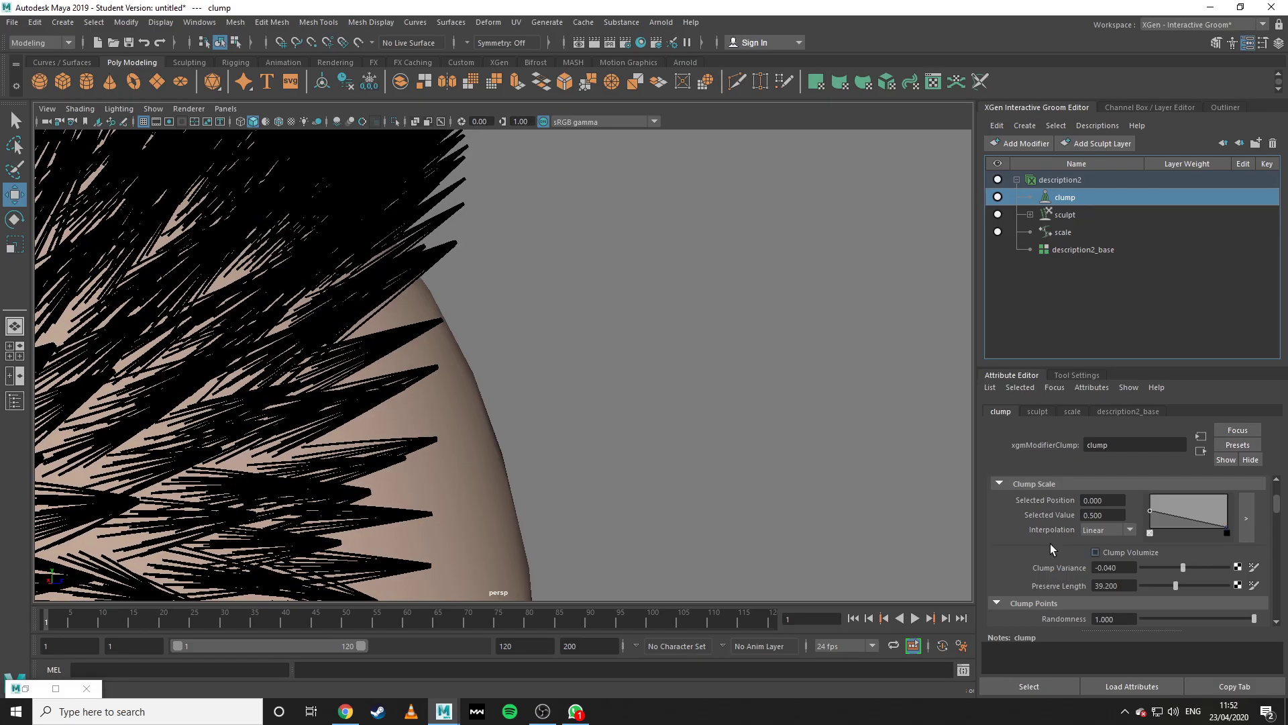
scroll(613, 483, down, 5)
alt+drag(613, 483, 508, 488)
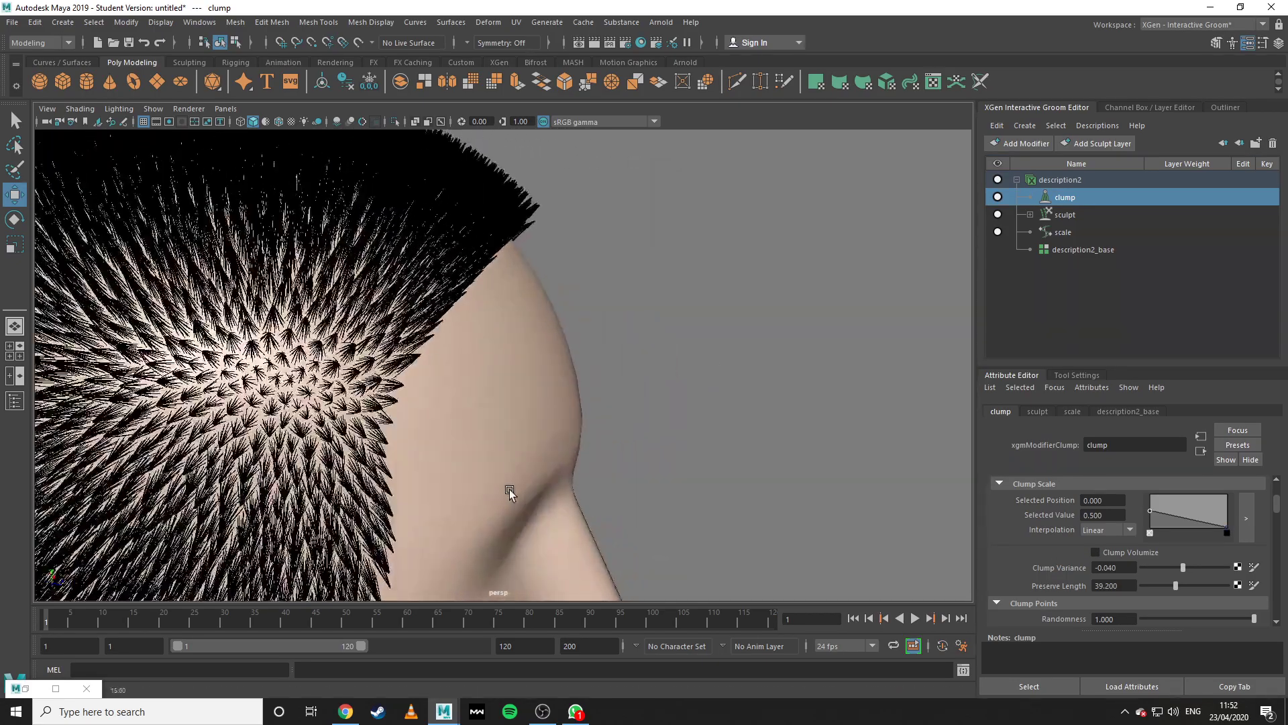
scroll(522, 496, up, 5)
alt+drag(416, 448, 443, 455)
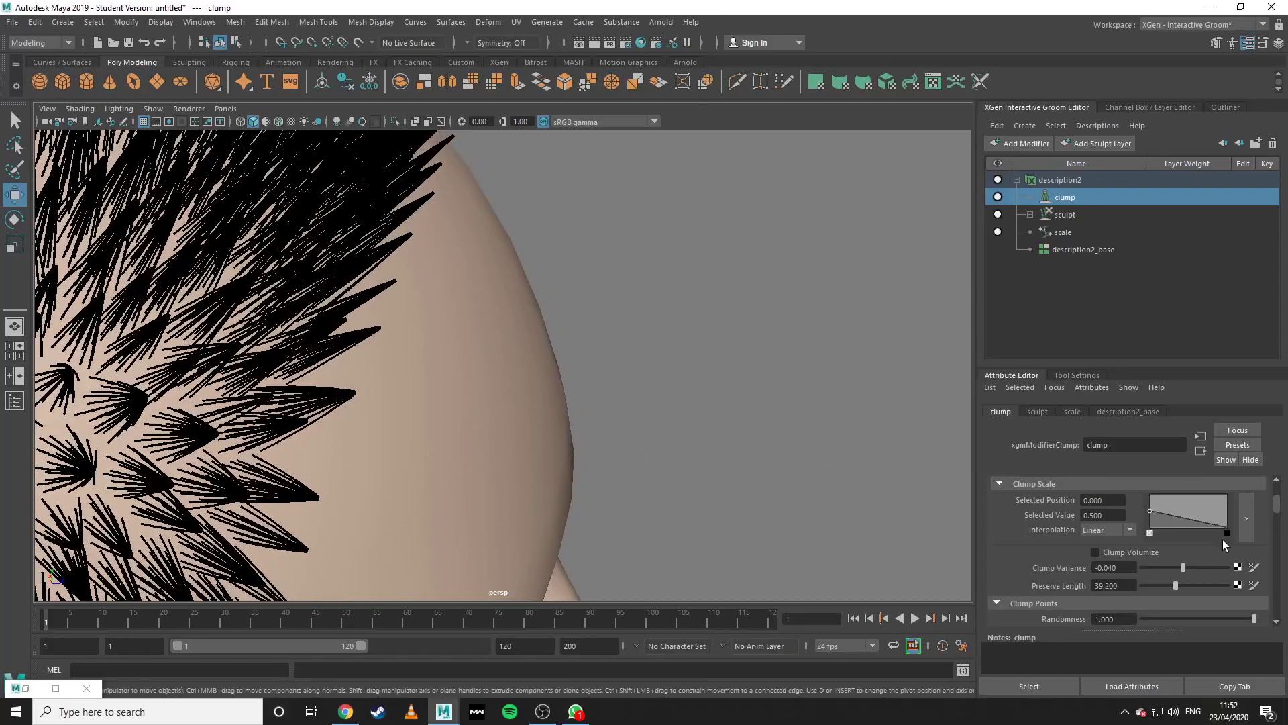
Raise the clump modifier's Clump Variance to about 0.856.
drag(1186, 569, 1220, 568)
scroll(1139, 568, down, 3)
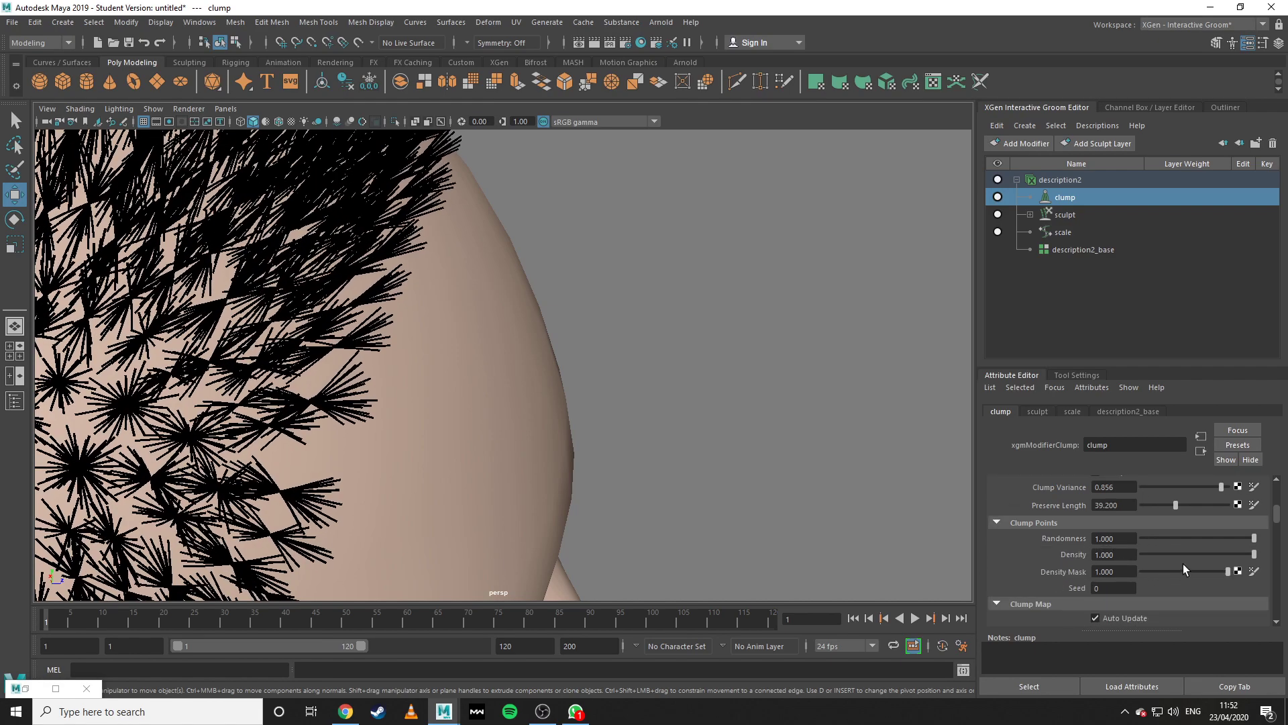
scroll(1134, 571, up, 2)
Toggle Clump Volumize on and off to compare its effect on the hair clumps up close.
click(1096, 552)
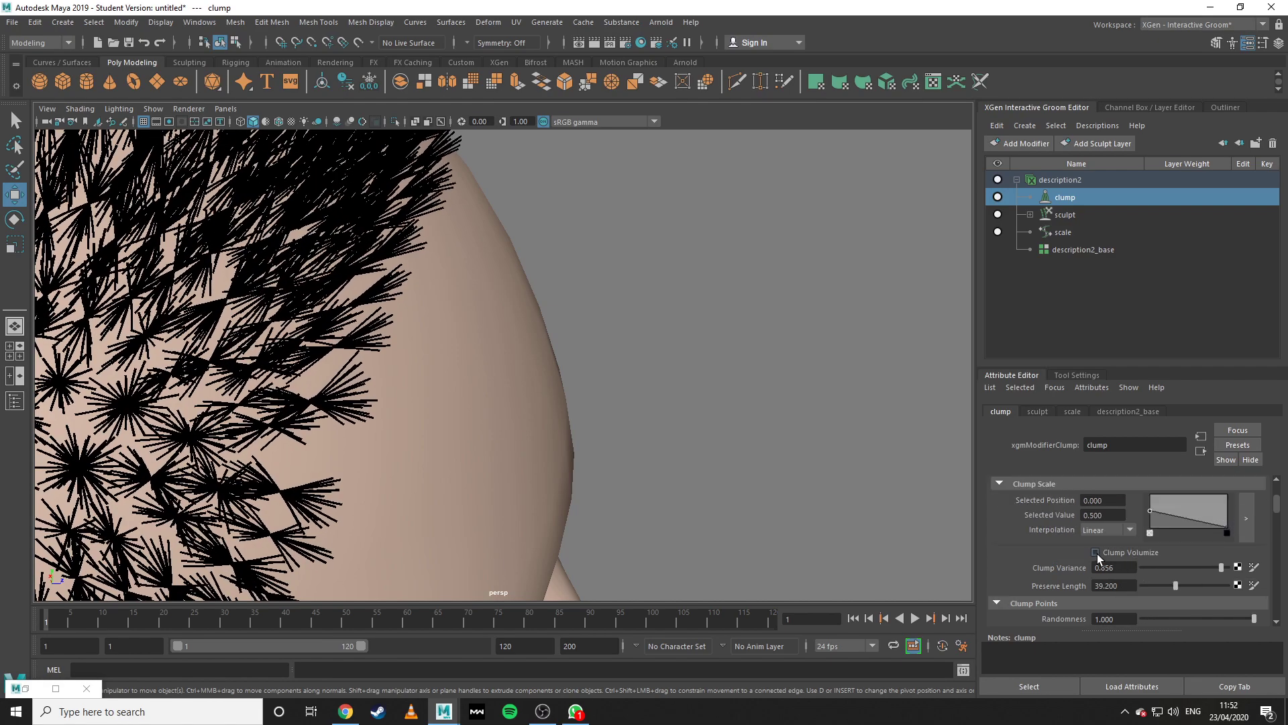
click(1095, 552)
click(1096, 552)
alt+drag(426, 437, 331, 426)
click(1094, 551)
alt+drag(849, 515, 667, 503)
scroll(553, 457, up, 3)
scroll(474, 474, up, 2)
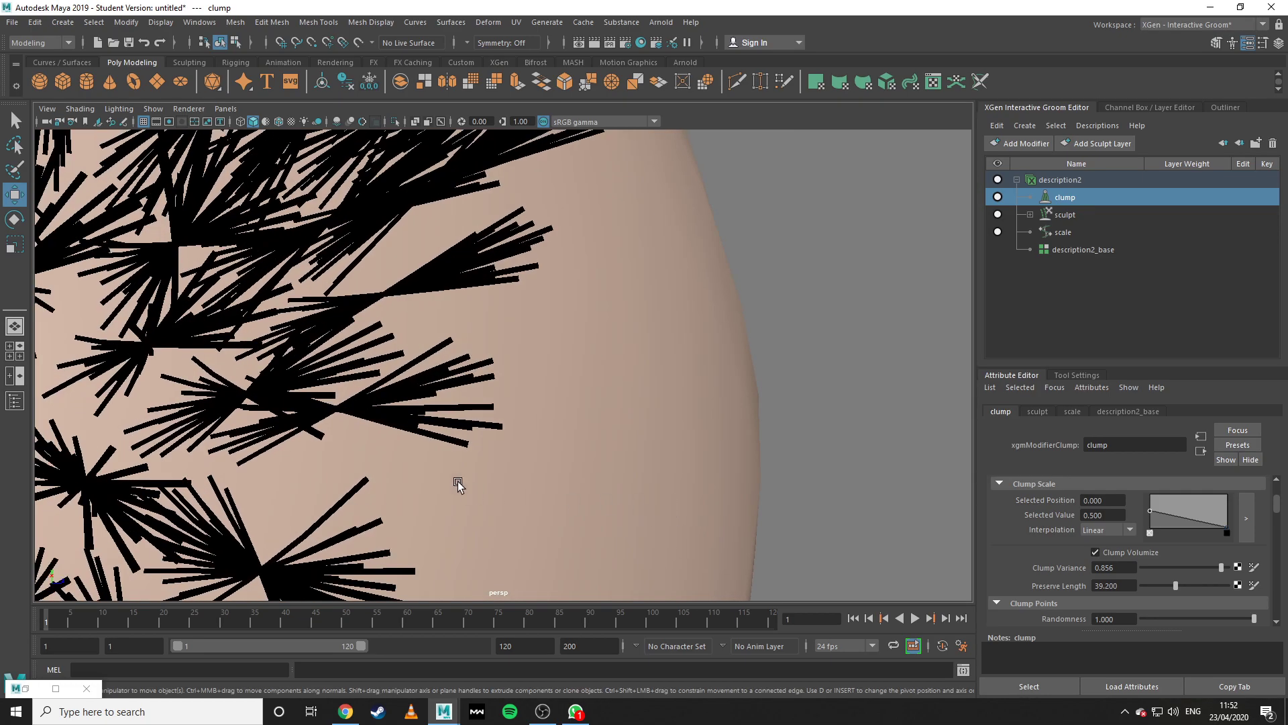
scroll(436, 473, down, 1)
click(1095, 551)
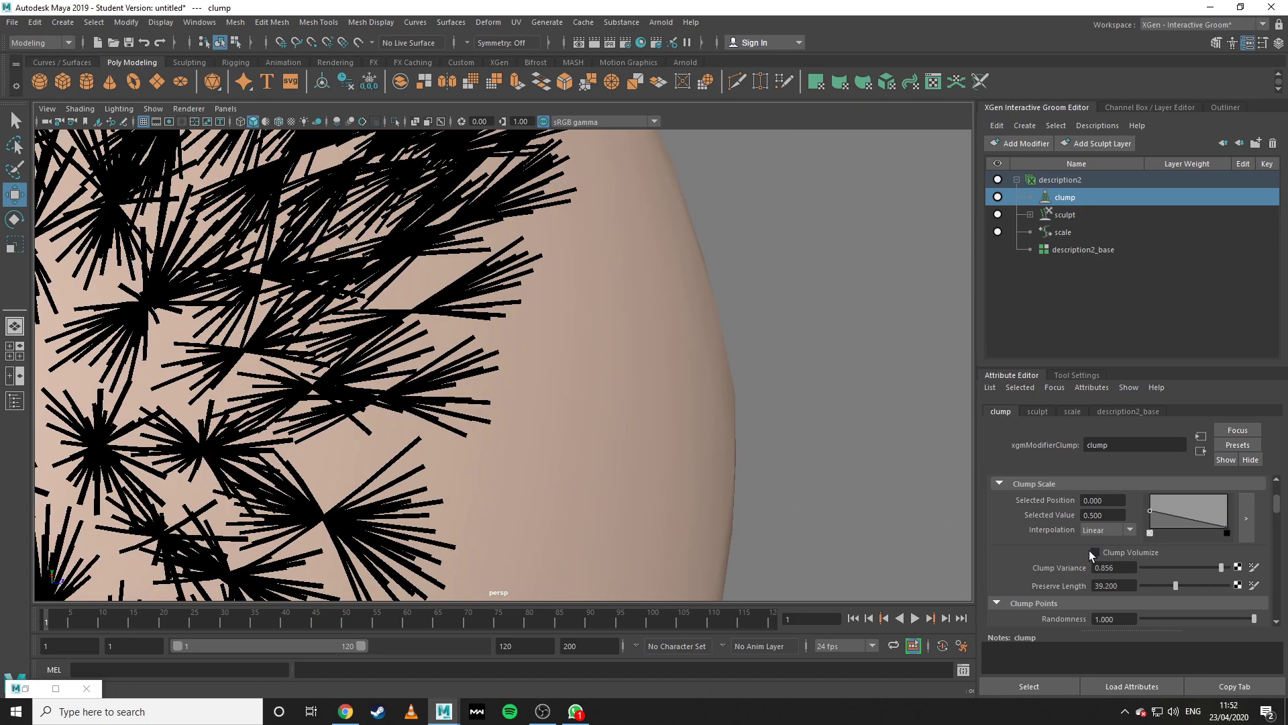
Frame the side of the head, render the clumped hair in Arnold, and store a snapshot of the image.
scroll(376, 462, up, 3)
scroll(377, 461, down, 3)
alt+drag(402, 414, 892, 471)
scroll(571, 486, down, 5)
scroll(746, 445, up, 4)
alt+drag(419, 463, 546, 482)
scroll(552, 456, up, 2)
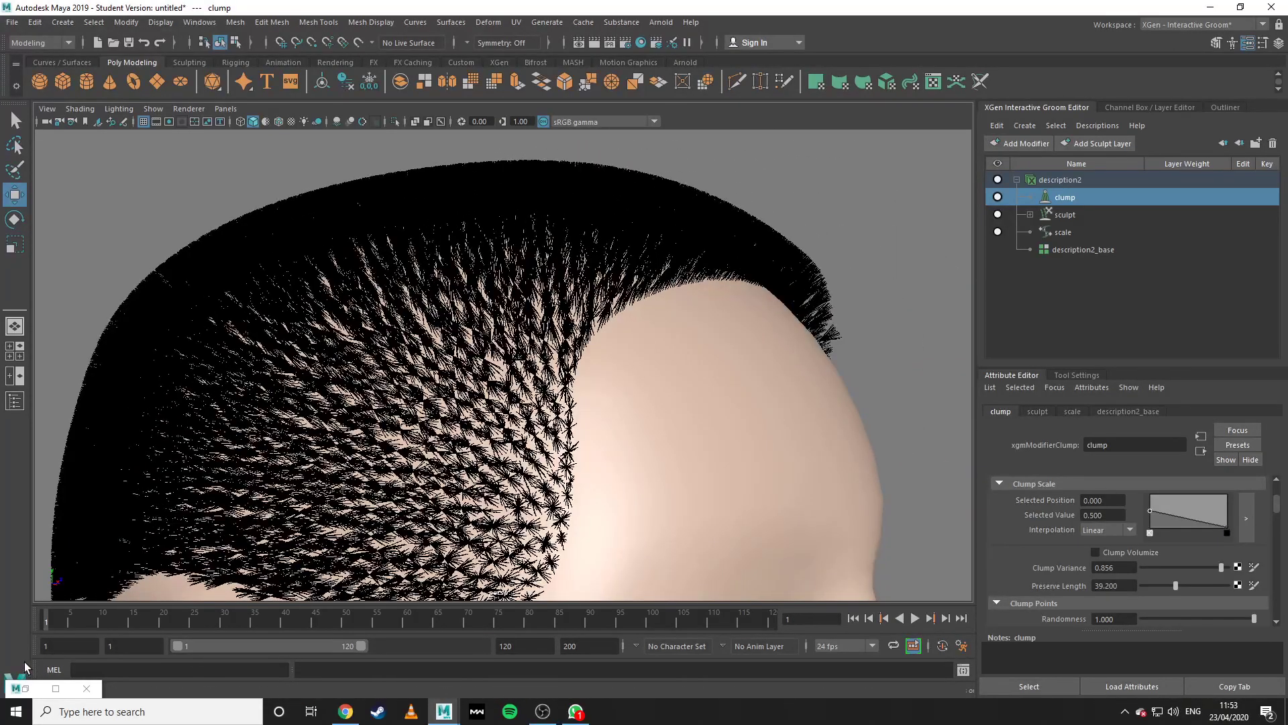
click(55, 688)
click(891, 106)
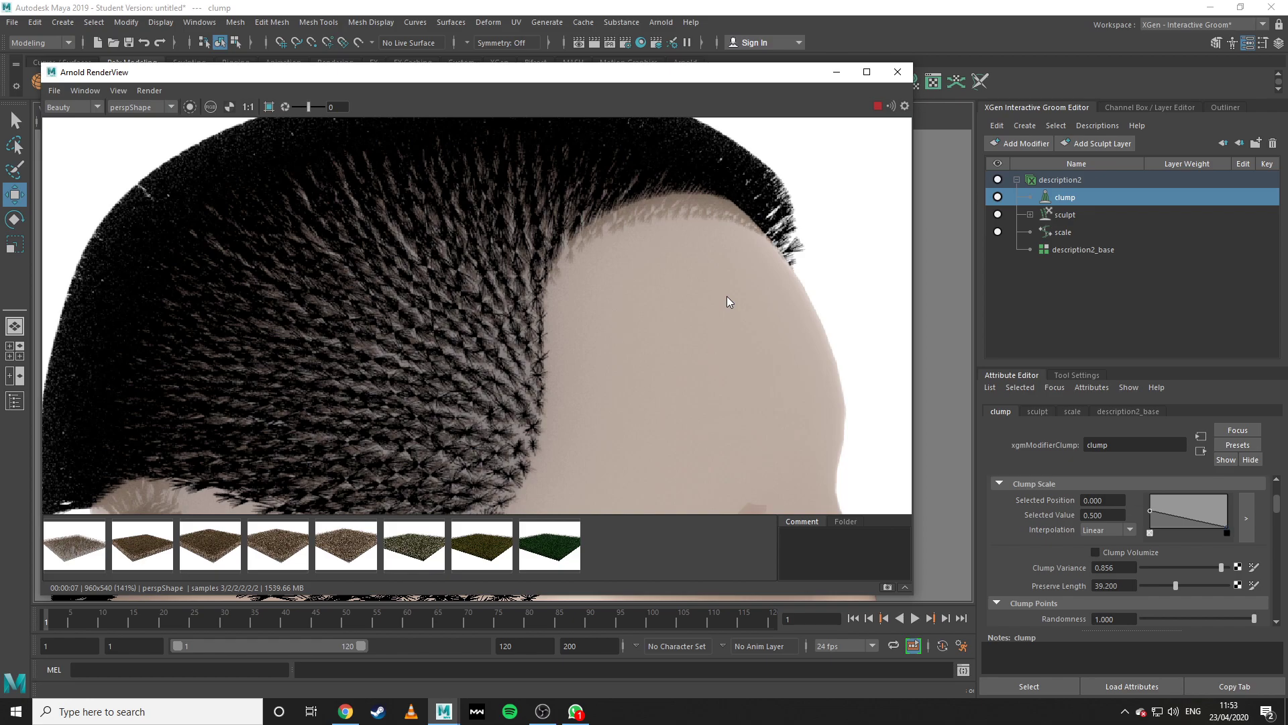
click(887, 588)
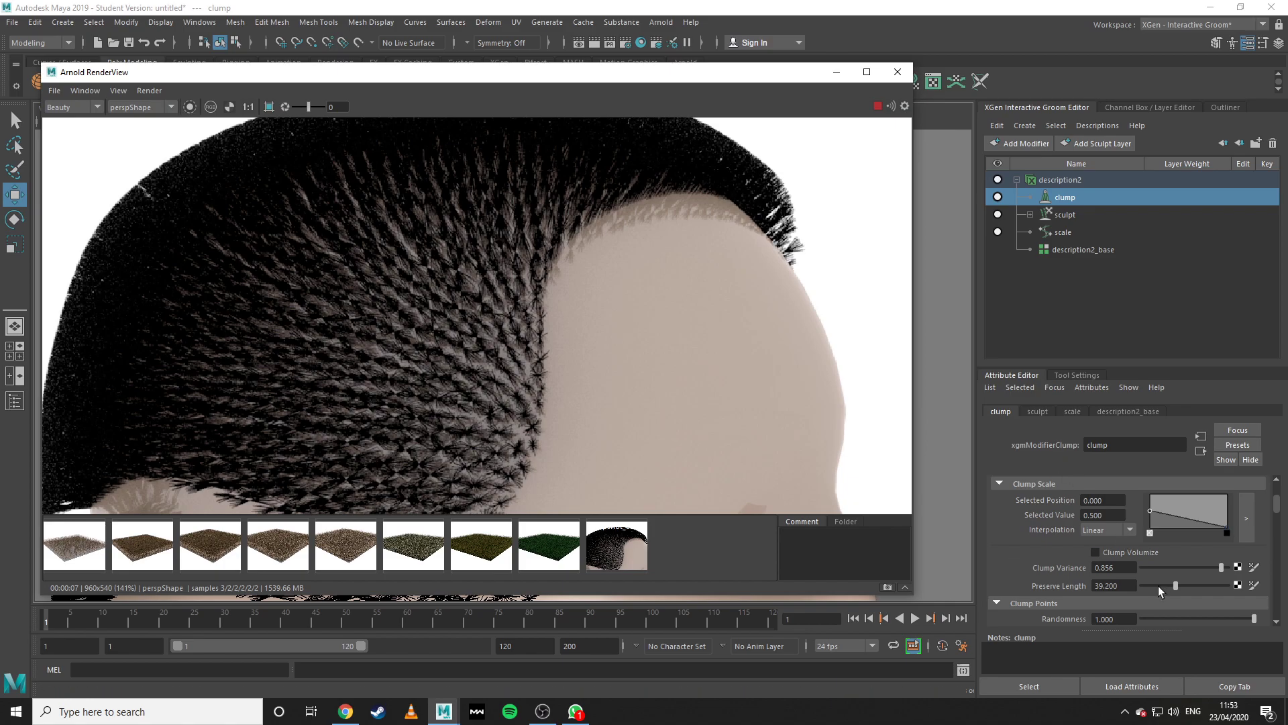
Set the clump modifier's Clump Variance and Preserve Length both to 0.
double_click(1113, 567)
text(0)
key(Return)
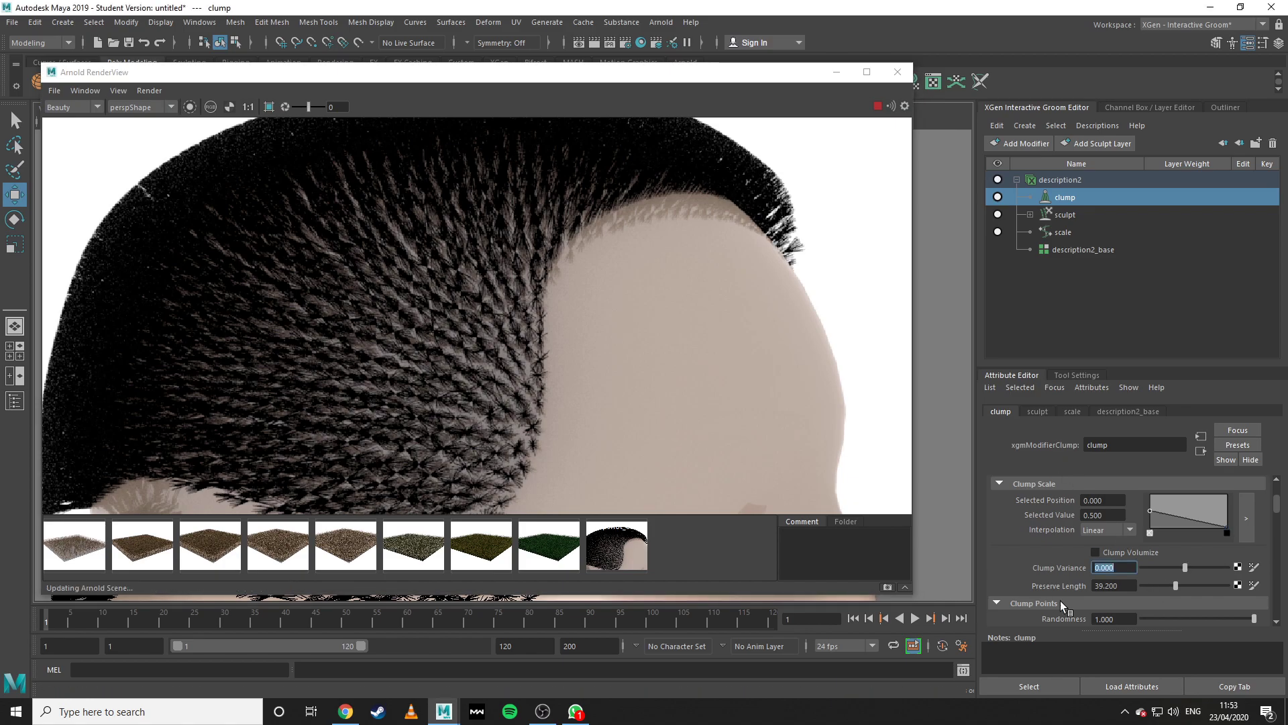
double_click(1114, 585)
text(0)
key(Return)
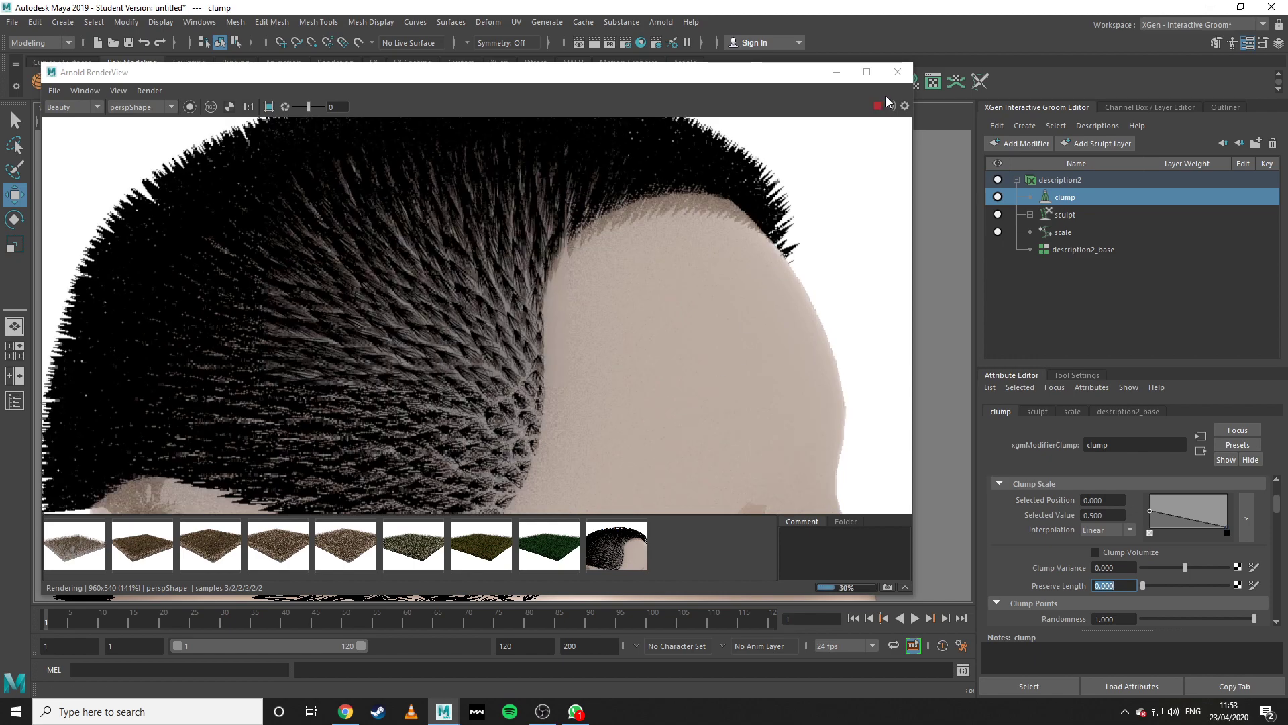
Delete the clump modifier from description2 and add a Collision modifier in its place.
click(1083, 196)
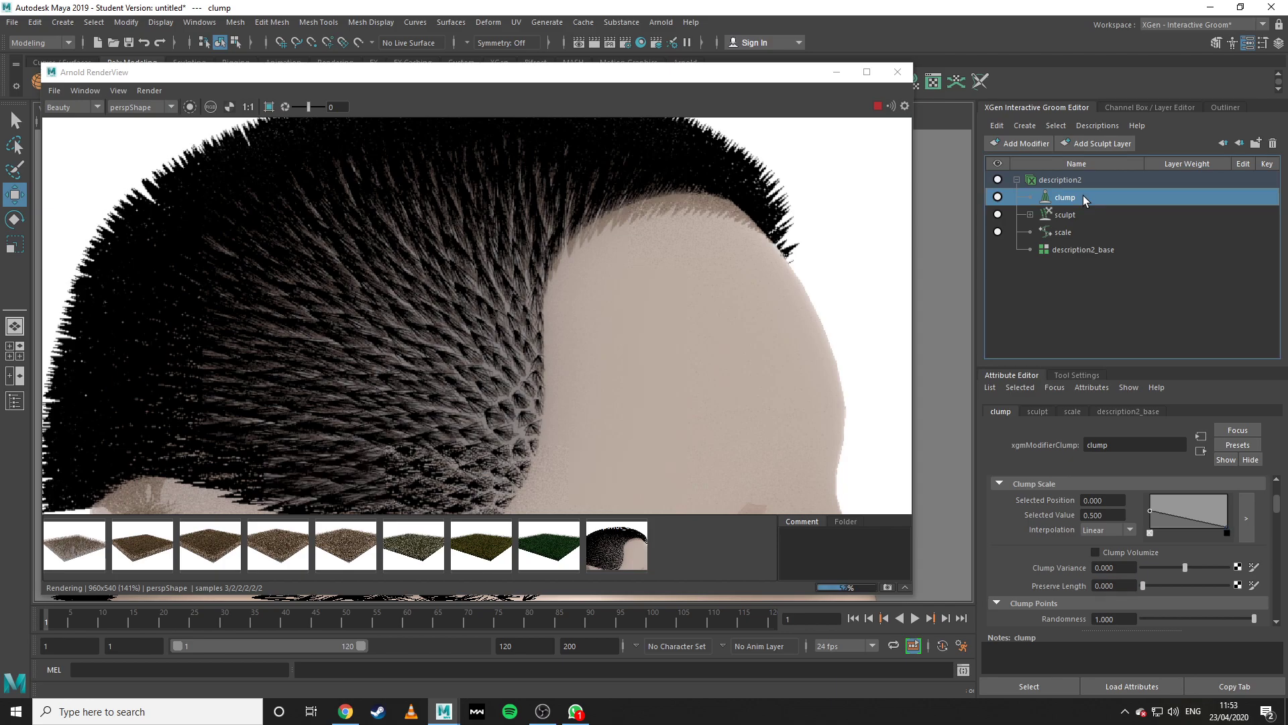
key(Delete)
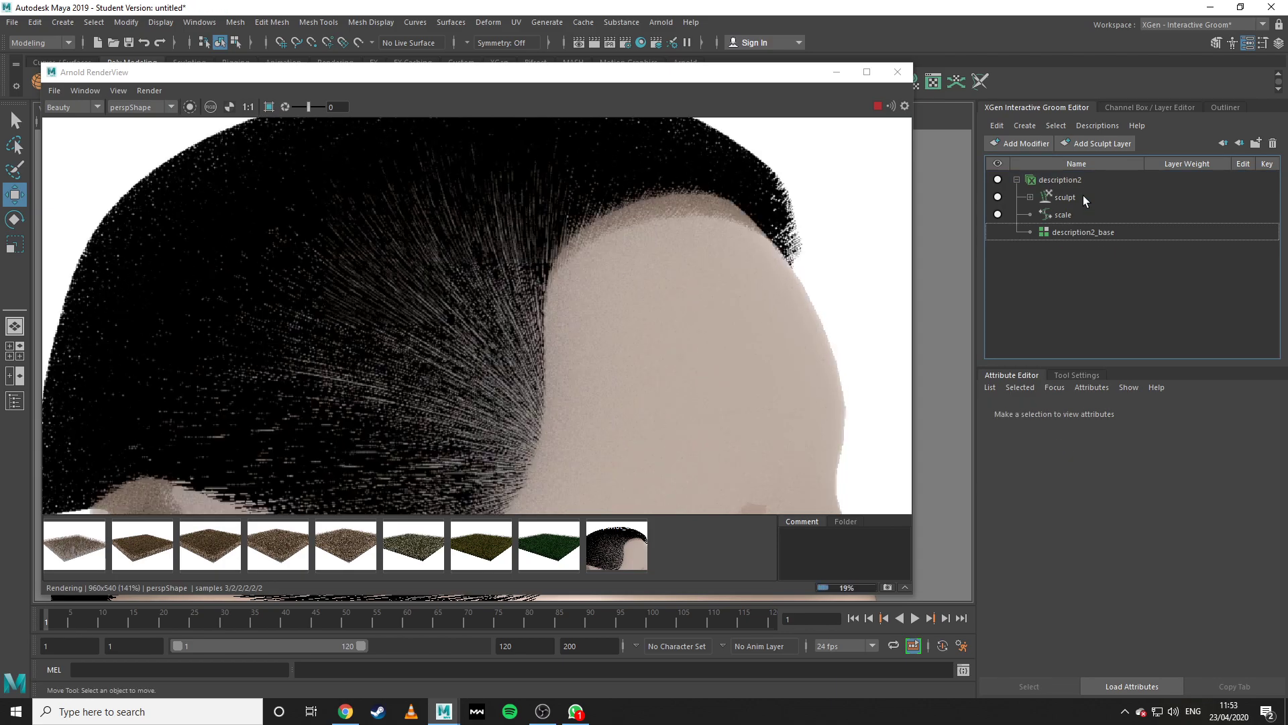
click(1058, 181)
click(1024, 142)
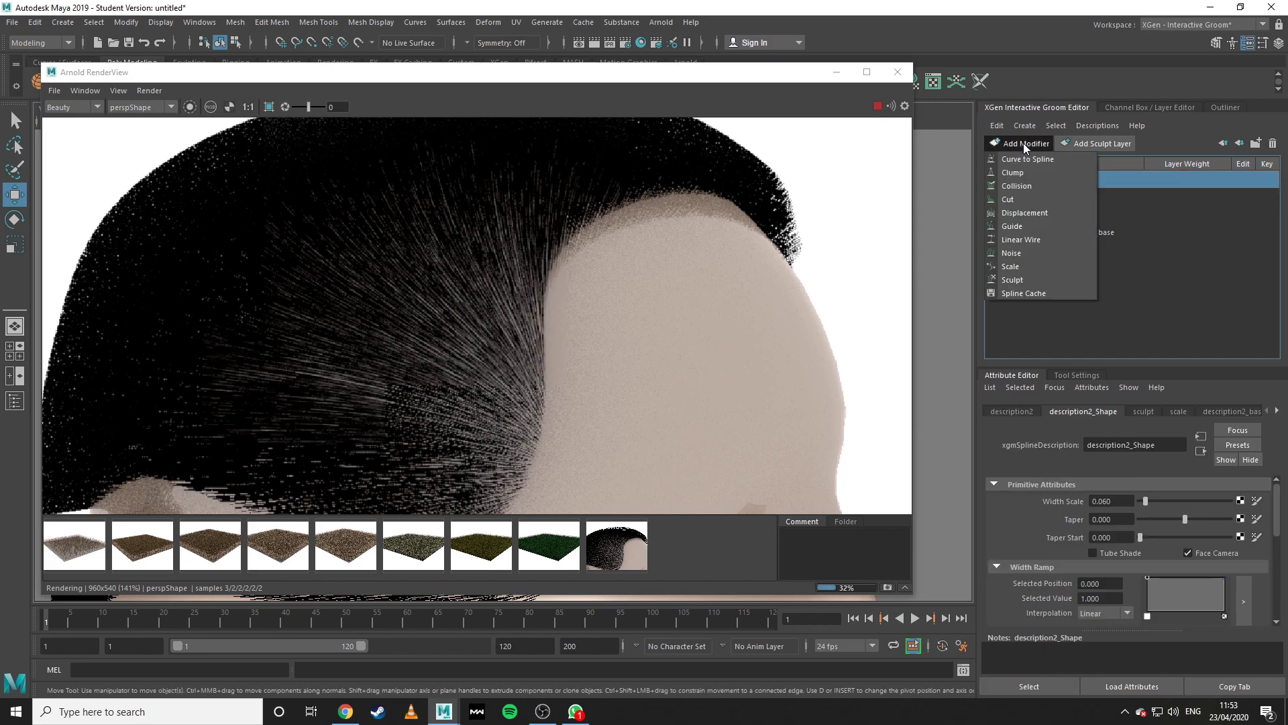
click(1043, 184)
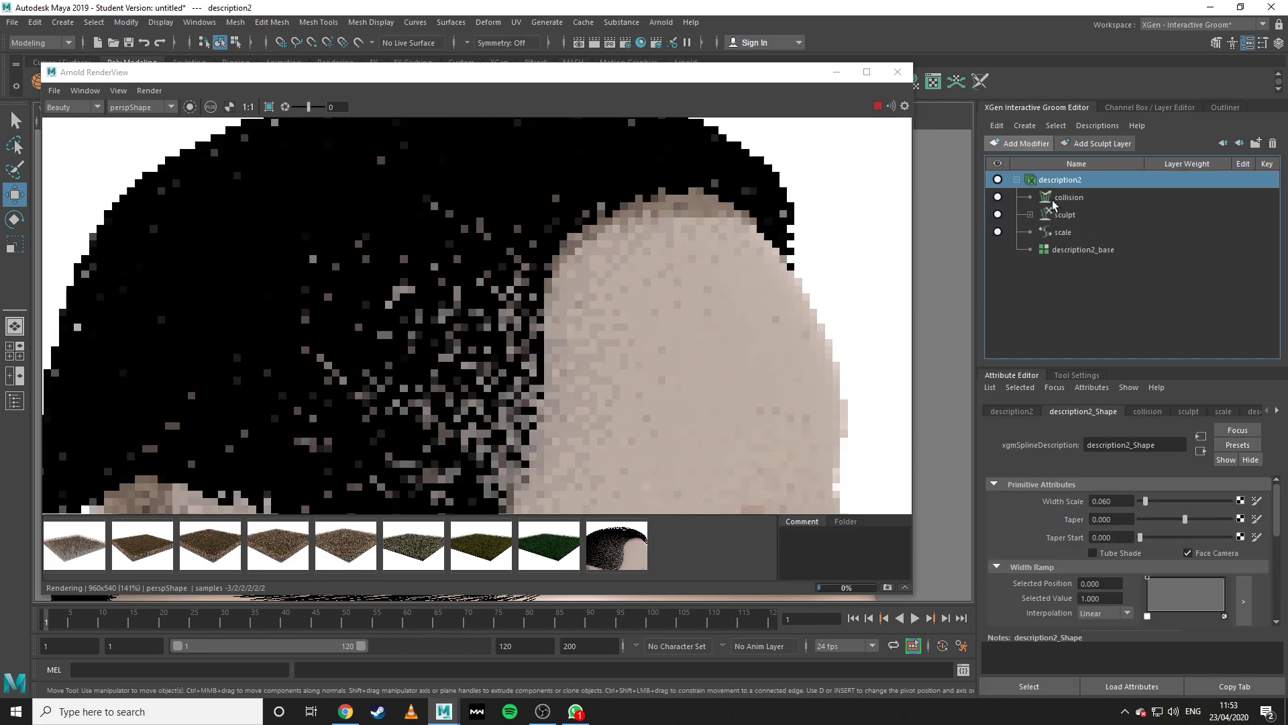
Stop the Arnold render, minimize its window, and view the hairline up close.
click(878, 106)
click(837, 72)
scroll(636, 446, up, 1)
alt+drag(635, 445, 661, 382)
scroll(616, 467, up, 1)
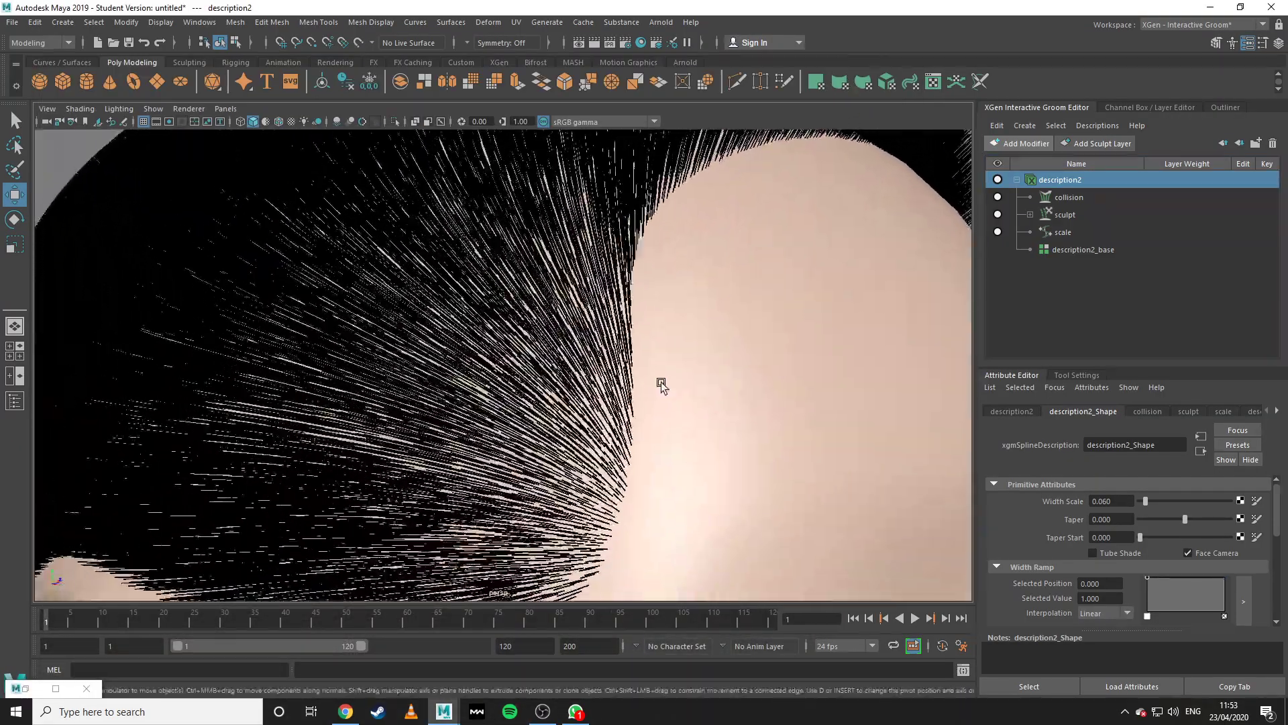
Examine the collision modifier's attributes and the hair on the side of the head.
click(1147, 411)
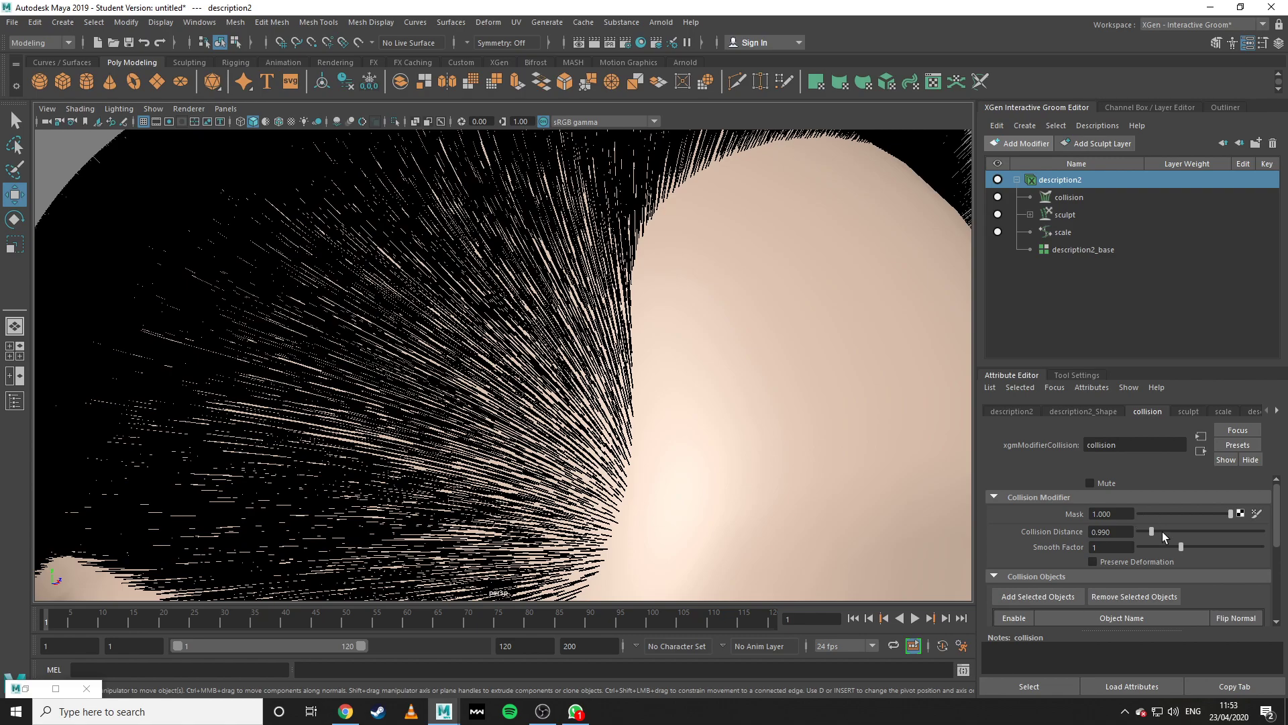
scroll(1160, 558, down, 3)
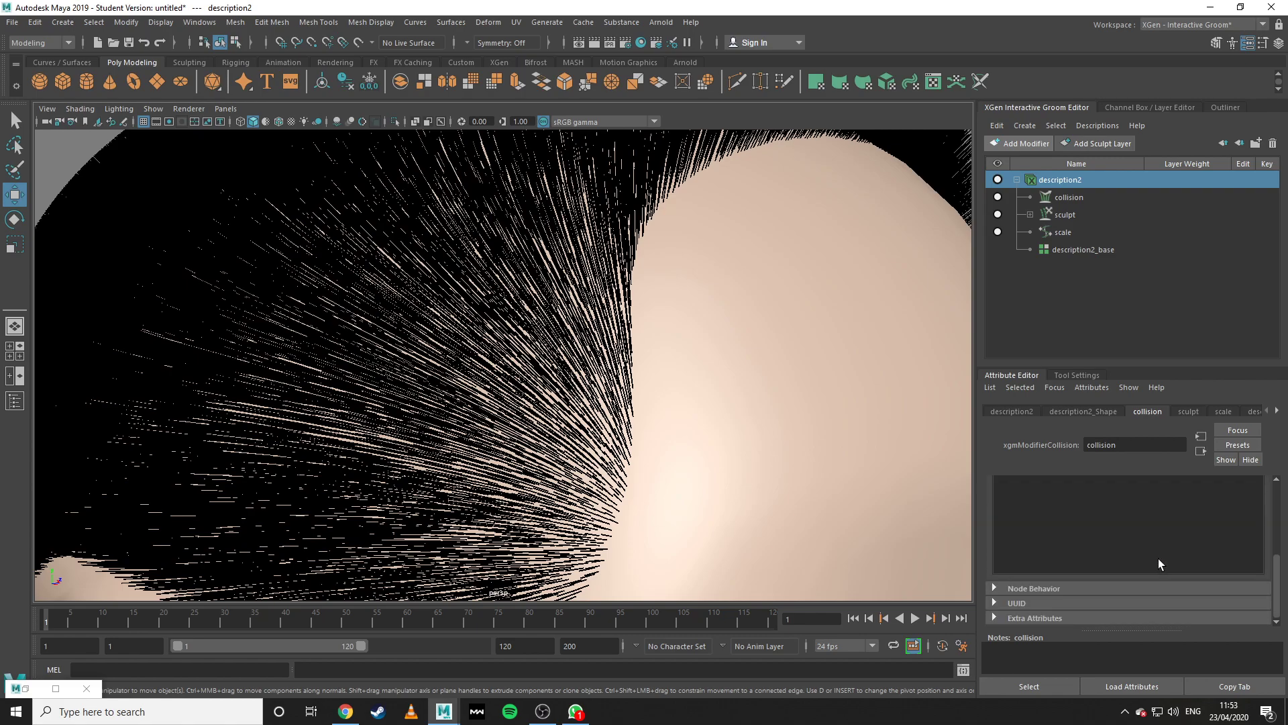
scroll(718, 479, up, 3)
scroll(737, 501, down, 5)
alt+drag(736, 506, 658, 550)
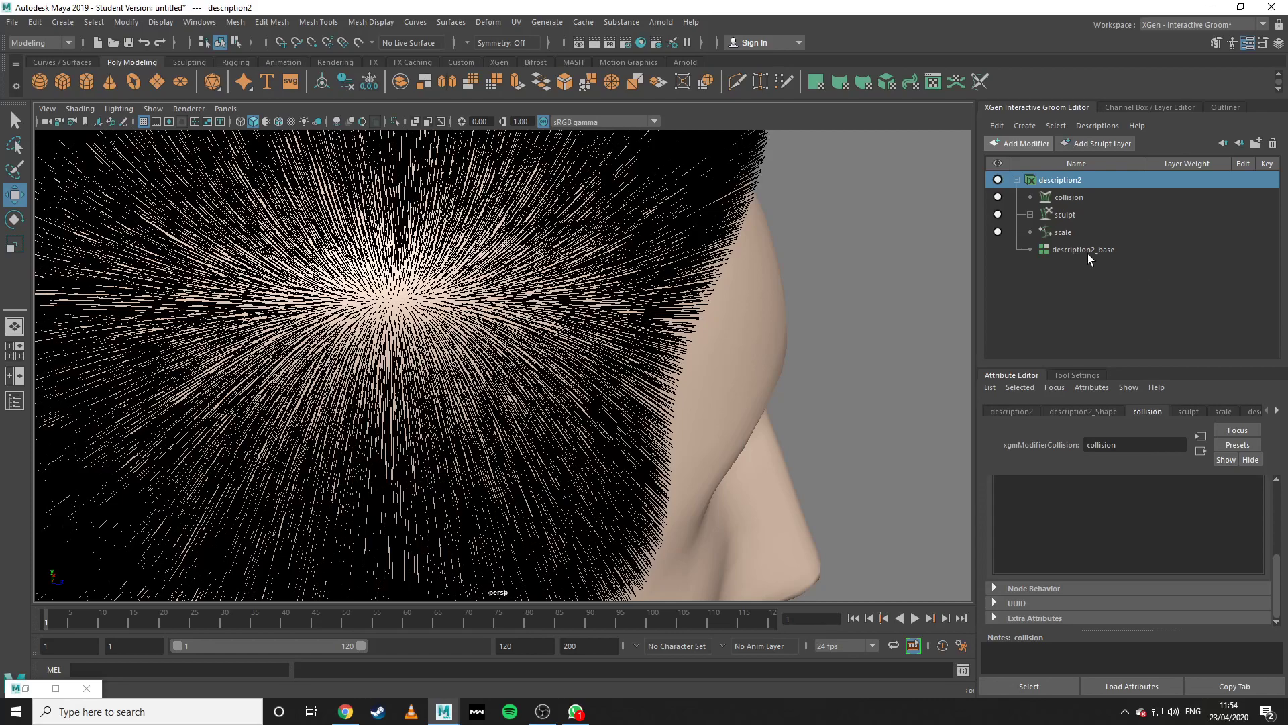
Undo the last attribute change and delete the collision modifier from description2.
key(ctrl+z)
click(1060, 198)
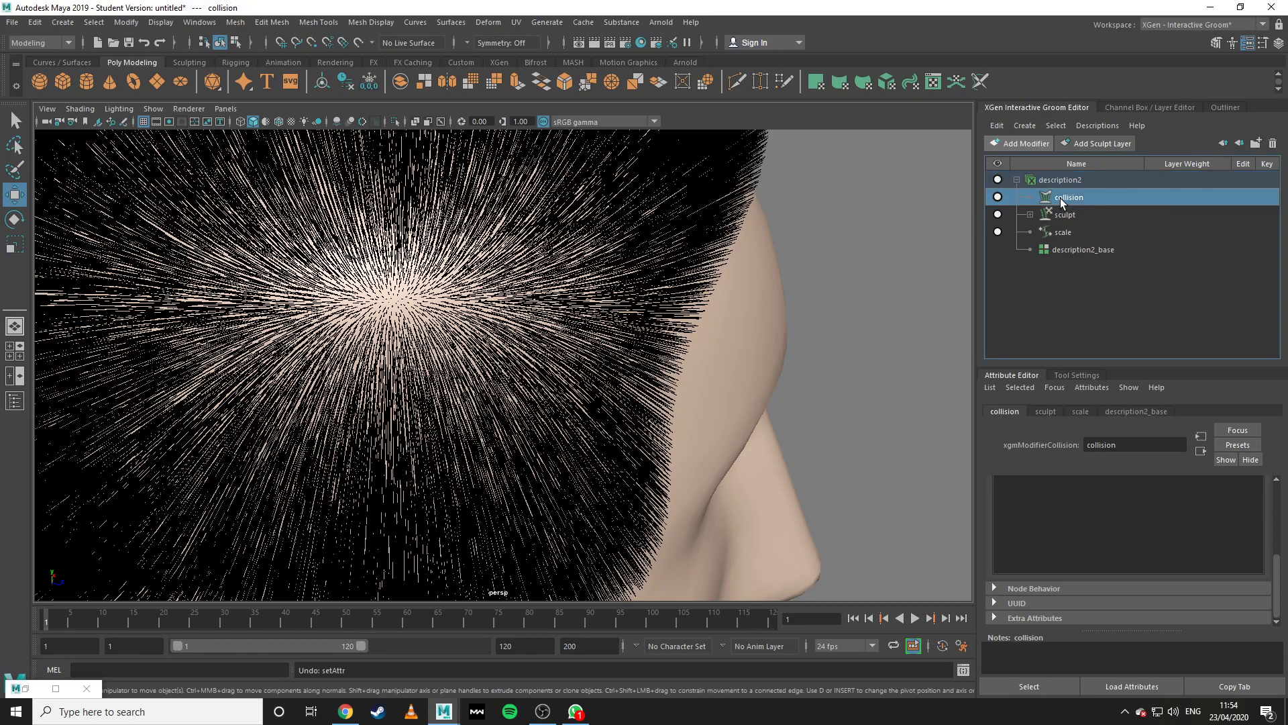
key(Delete)
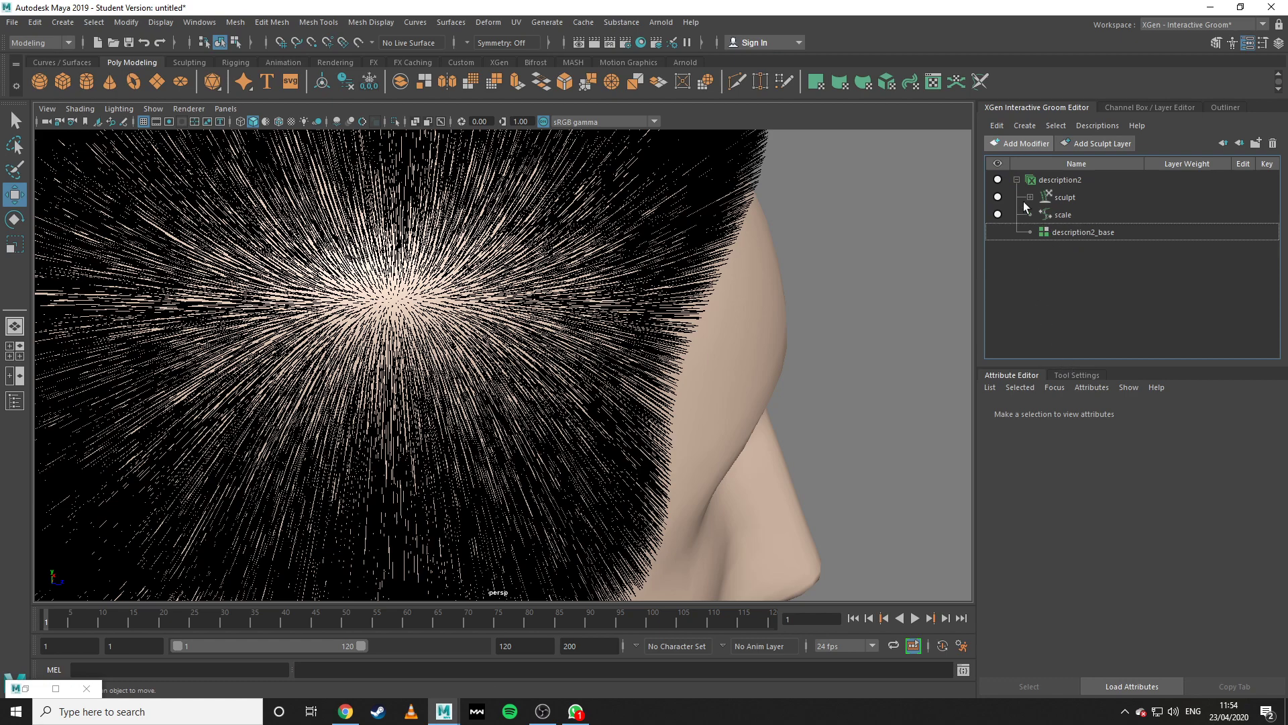
click(1014, 145)
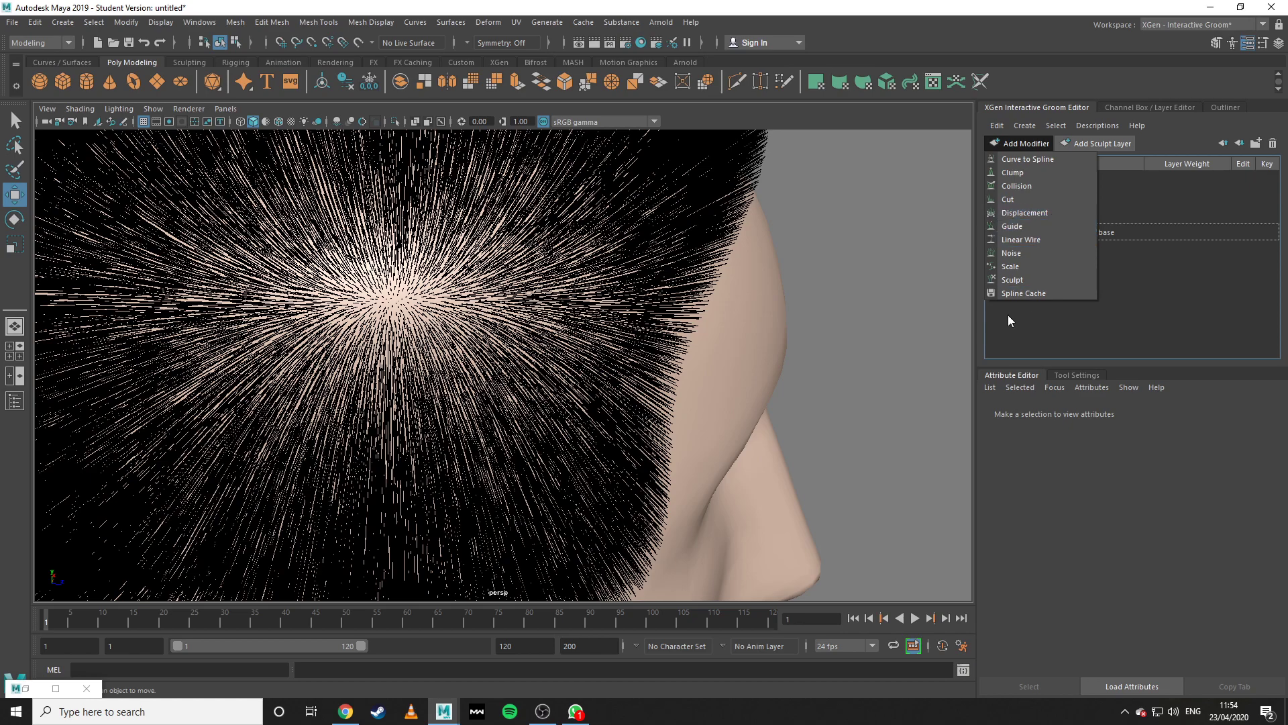
click(1064, 316)
click(1020, 144)
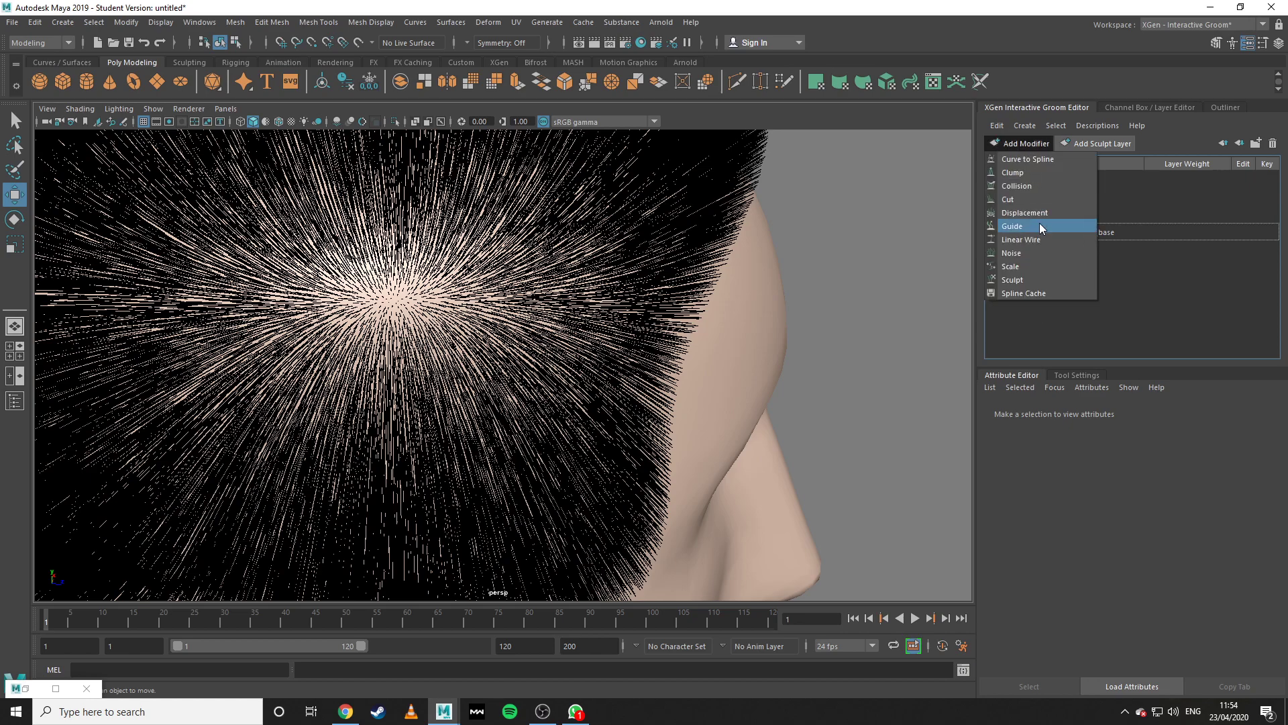
Delete the basicHead mesh from the scene.
click(803, 333)
scroll(803, 333, down, 5)
alt+drag(803, 336, 670, 377)
scroll(670, 377, down, 4)
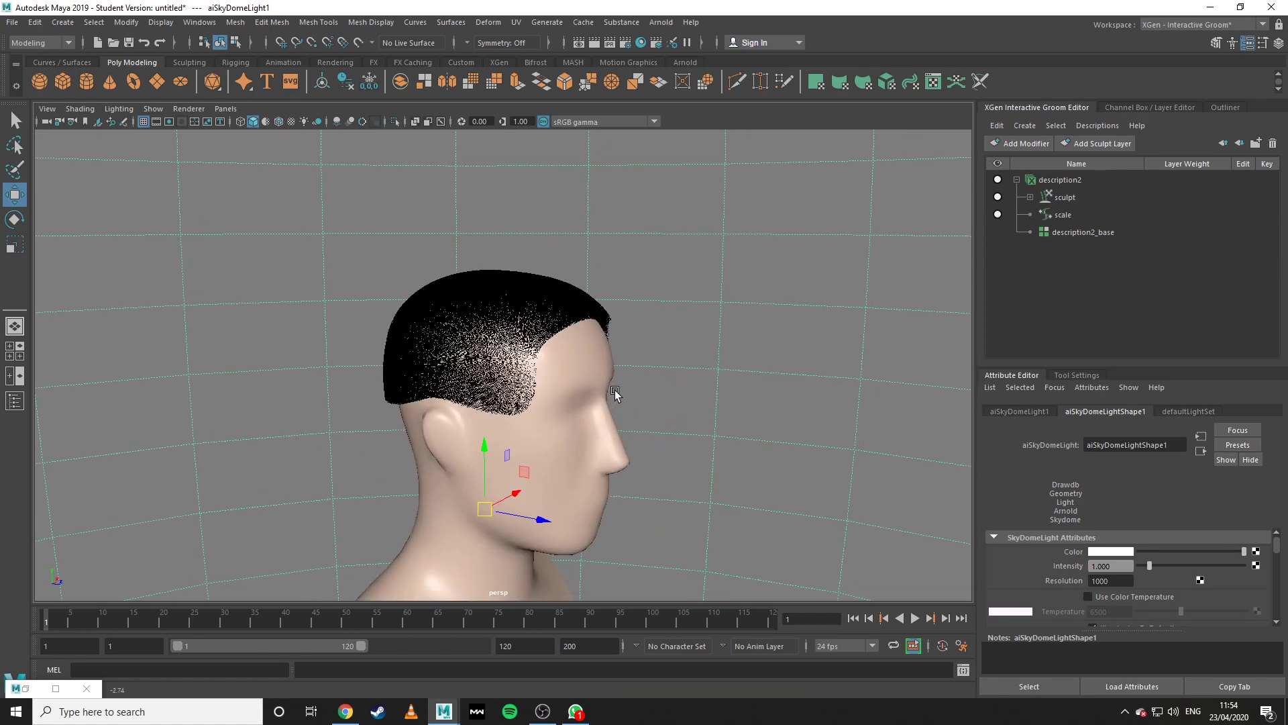
alt+middle_drag(607, 404, 690, 264)
scroll(689, 264, down, 4)
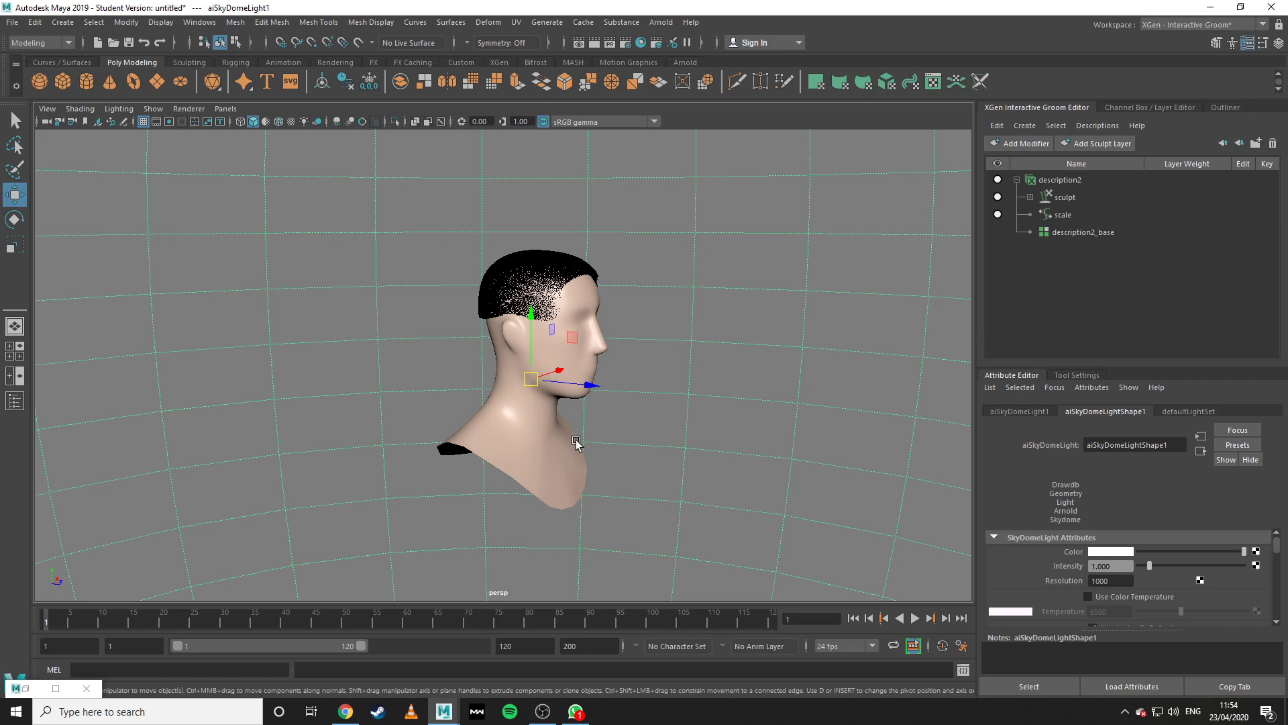
click(578, 285)
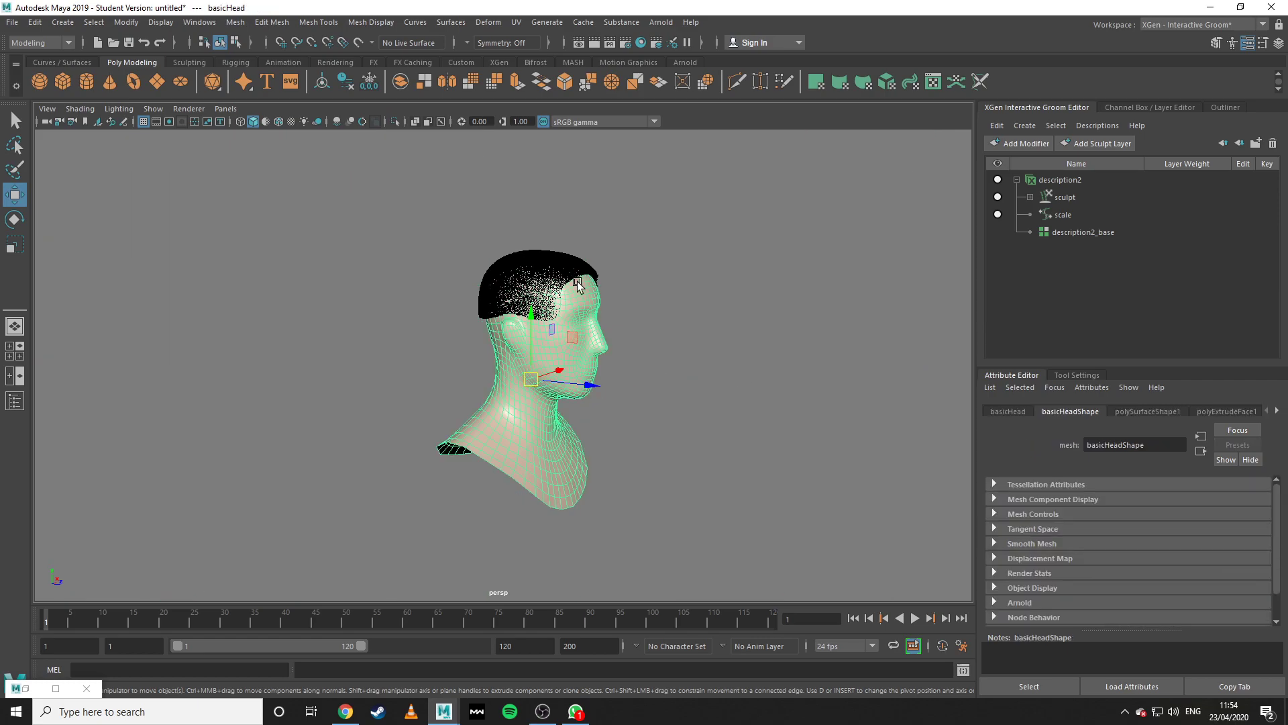
key(Delete)
Import the LongSleeveButtonDown clothing example from the Content Browser and remove it from the scene again.
click(199, 22)
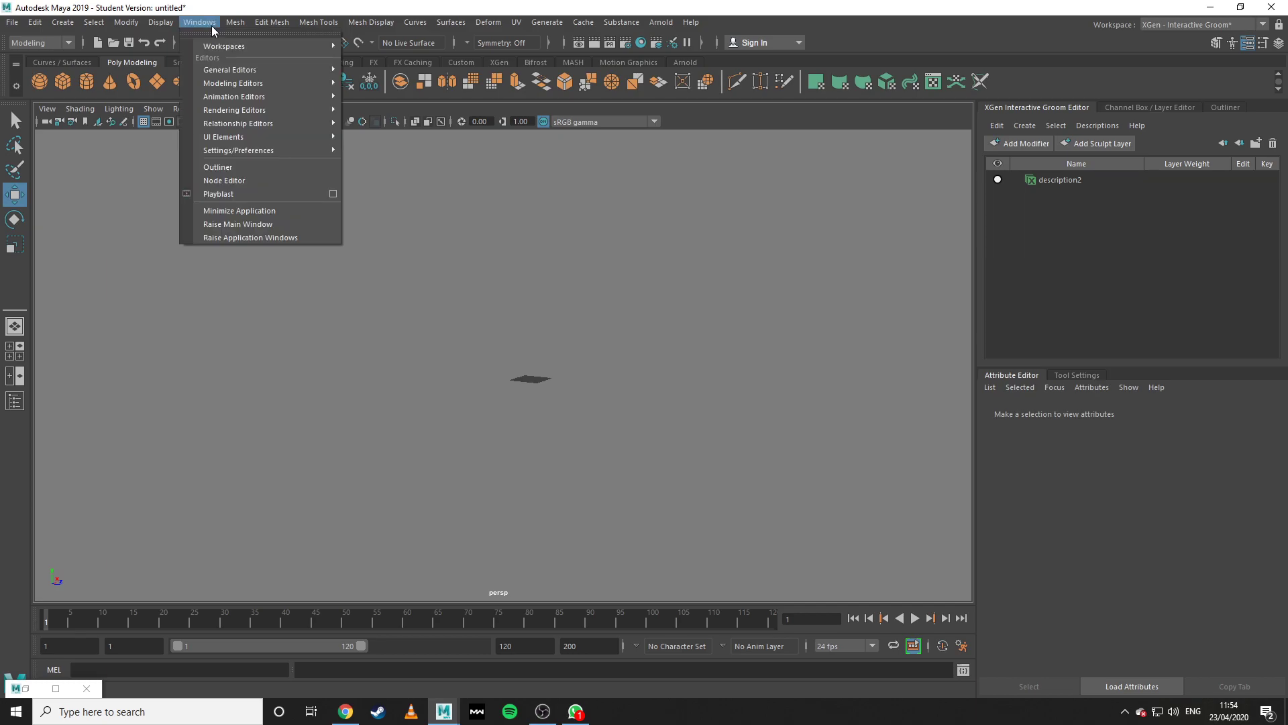
mouse_move(268, 70)
click(417, 111)
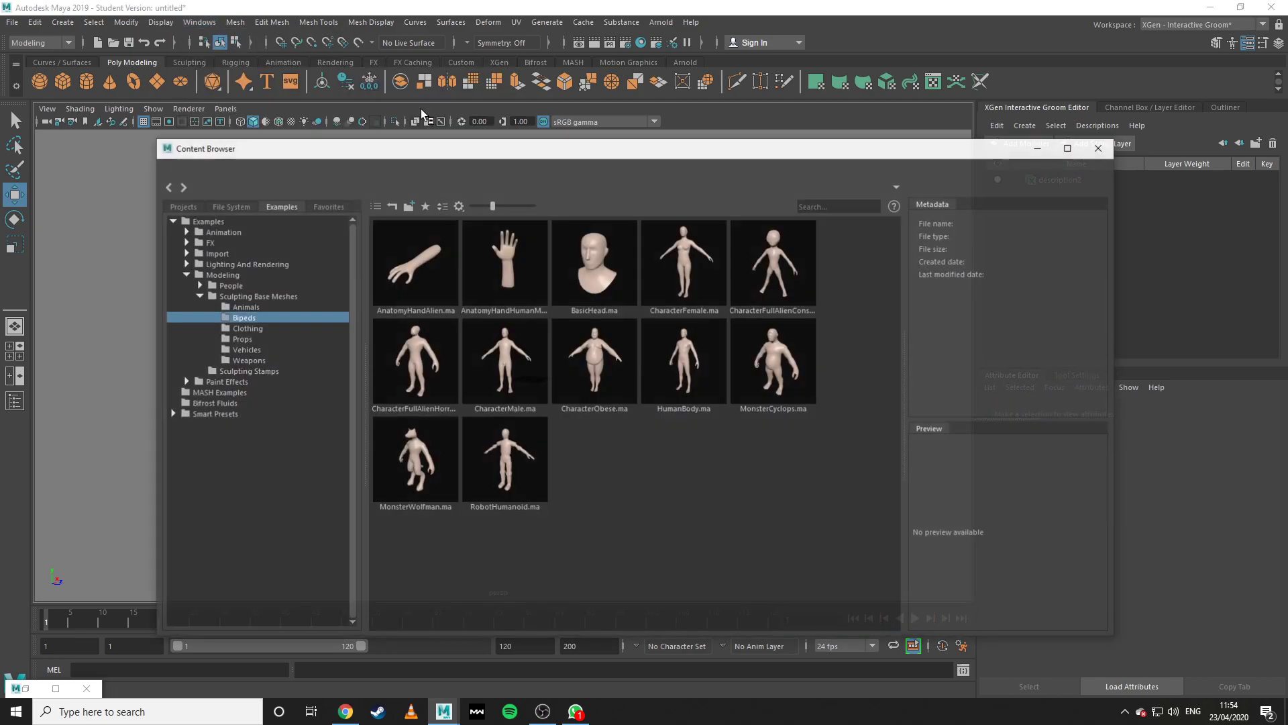
click(243, 315)
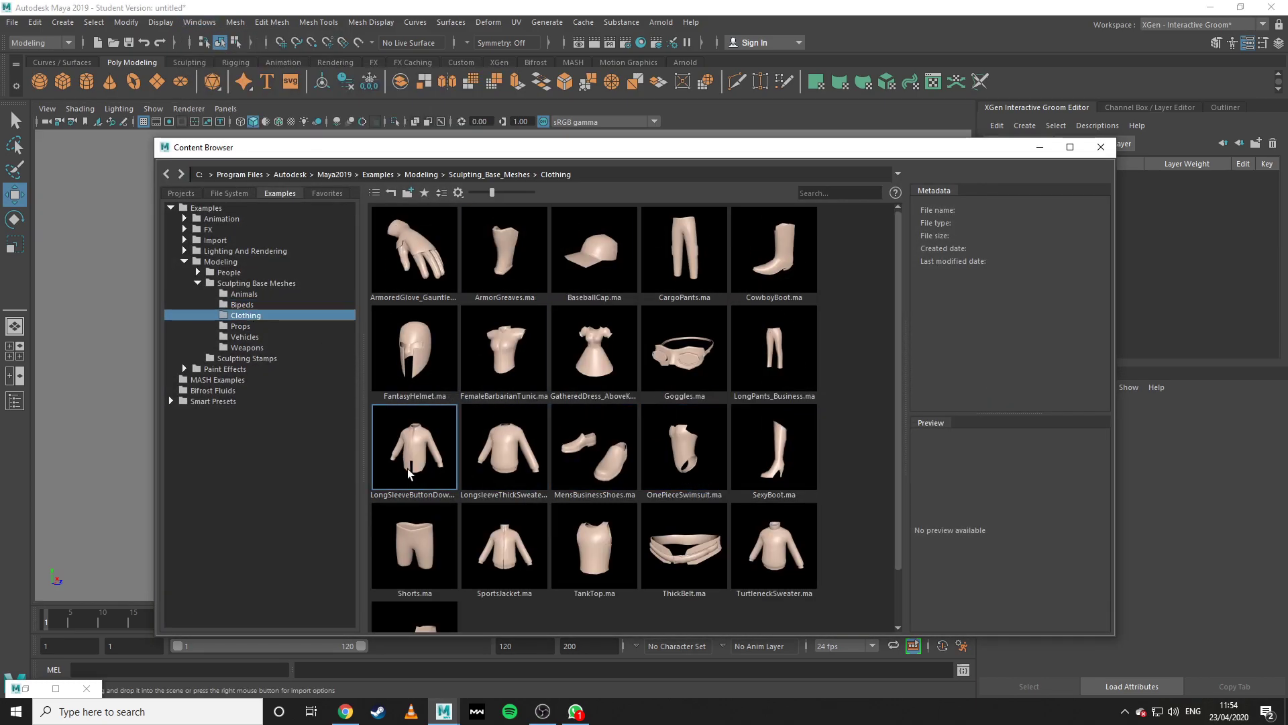
click(417, 440)
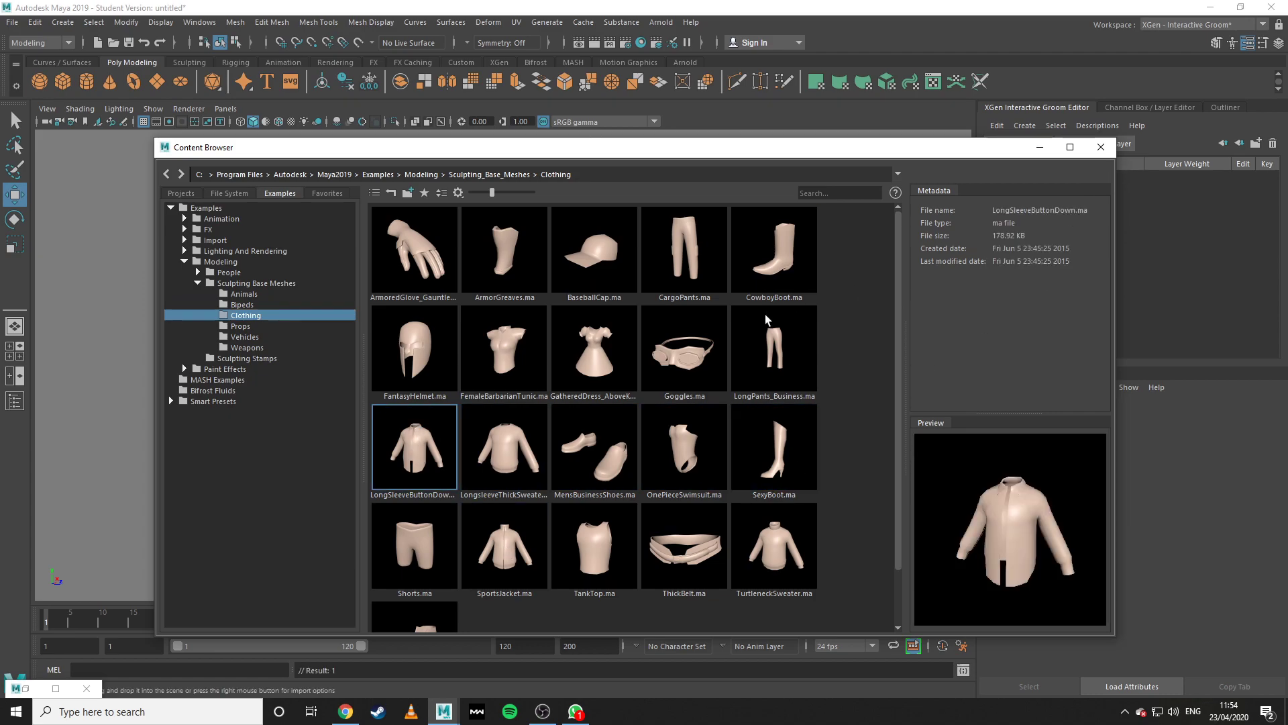
click(1100, 147)
click(526, 224)
key(Delete)
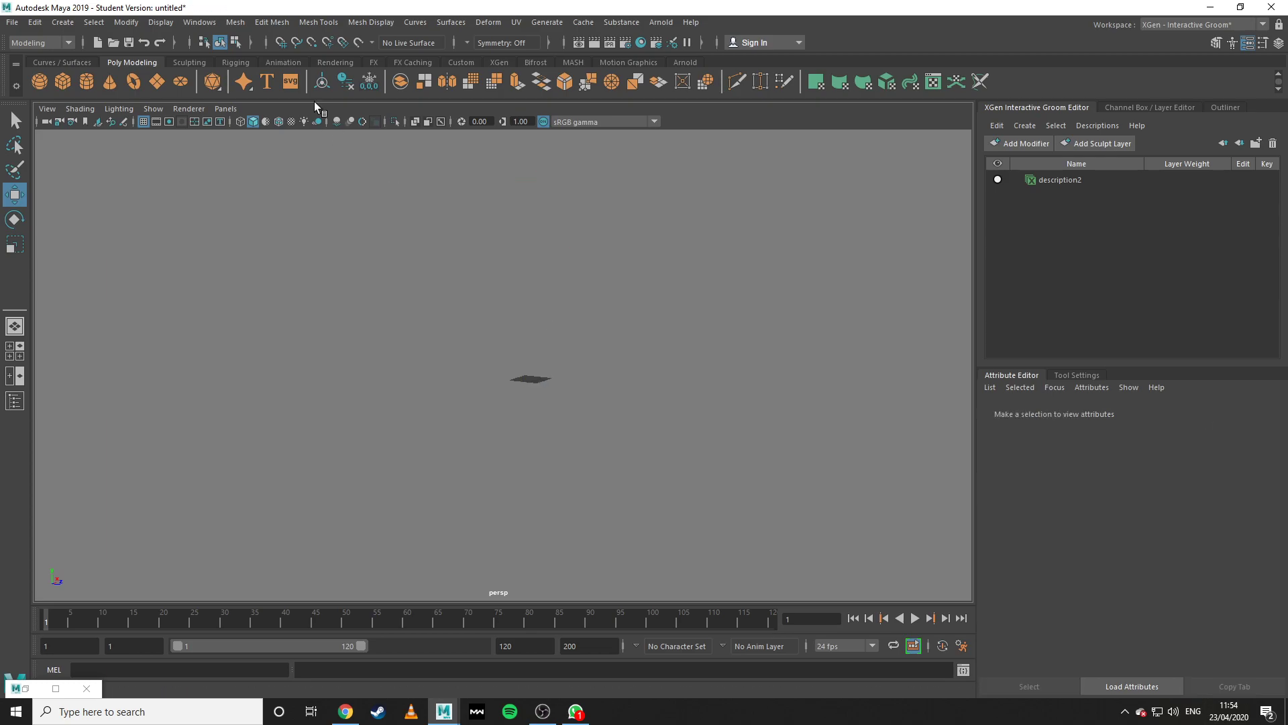
Import the SportsJacket clothing example from the Content Browser's sculpting base meshes.
click(275, 24)
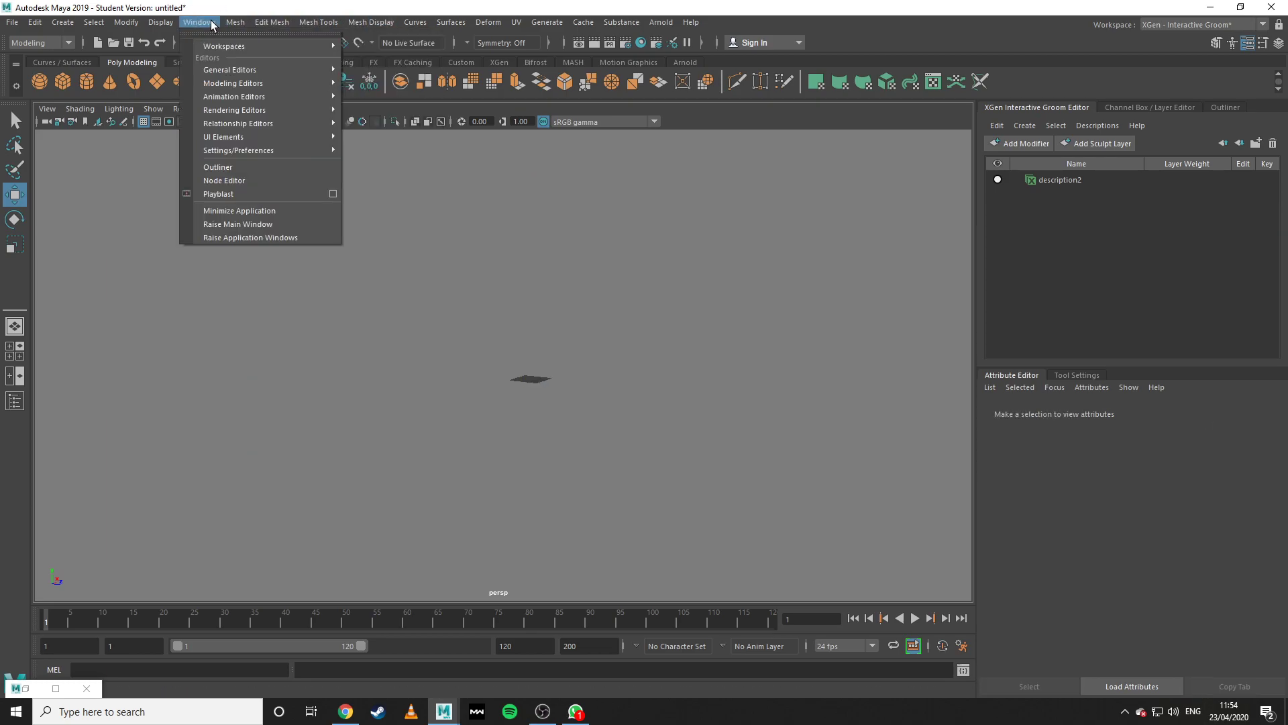
mouse_move(235, 71)
click(400, 108)
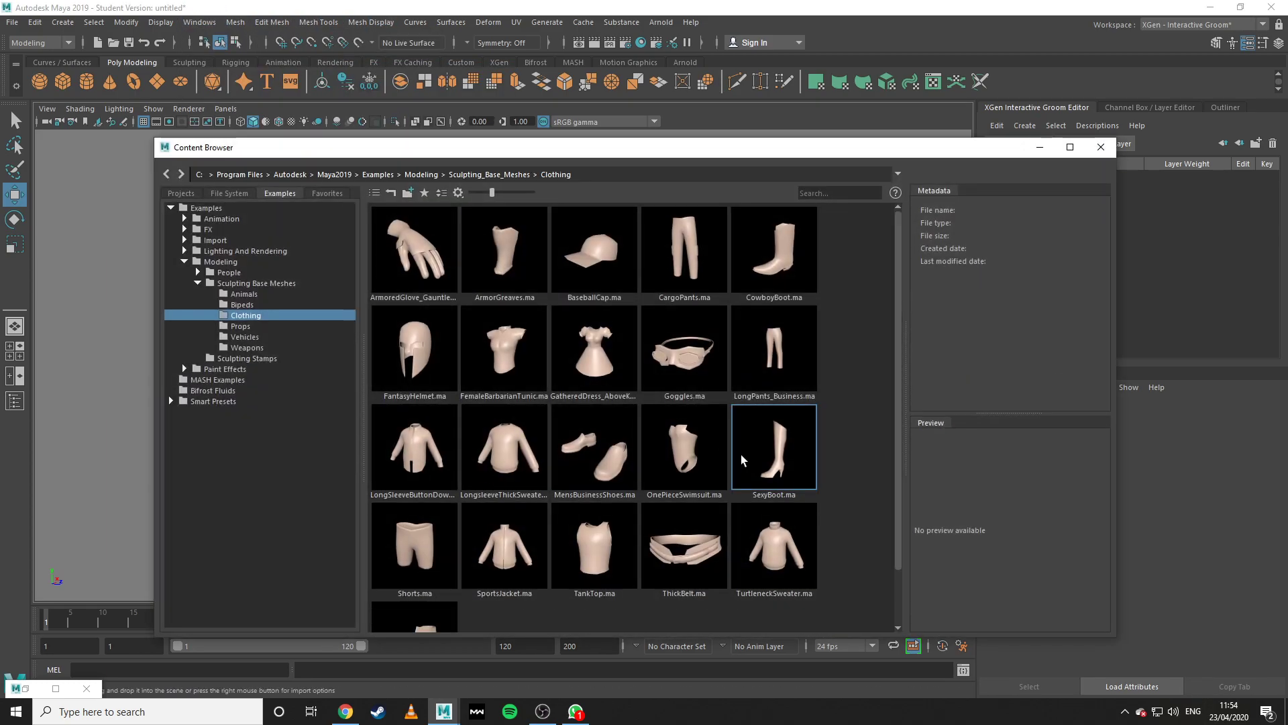
click(513, 563)
double_click(513, 563)
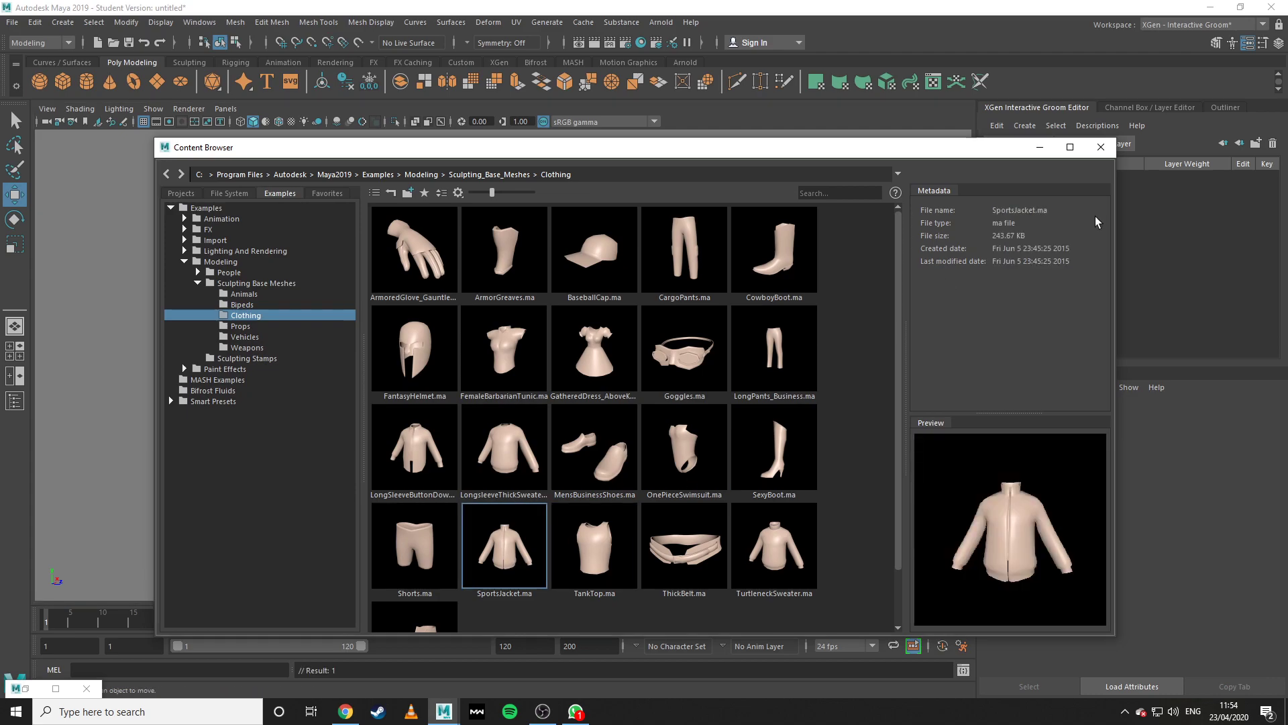
click(1101, 147)
scroll(644, 396, up, 5)
alt+middle_drag(631, 389, 637, 454)
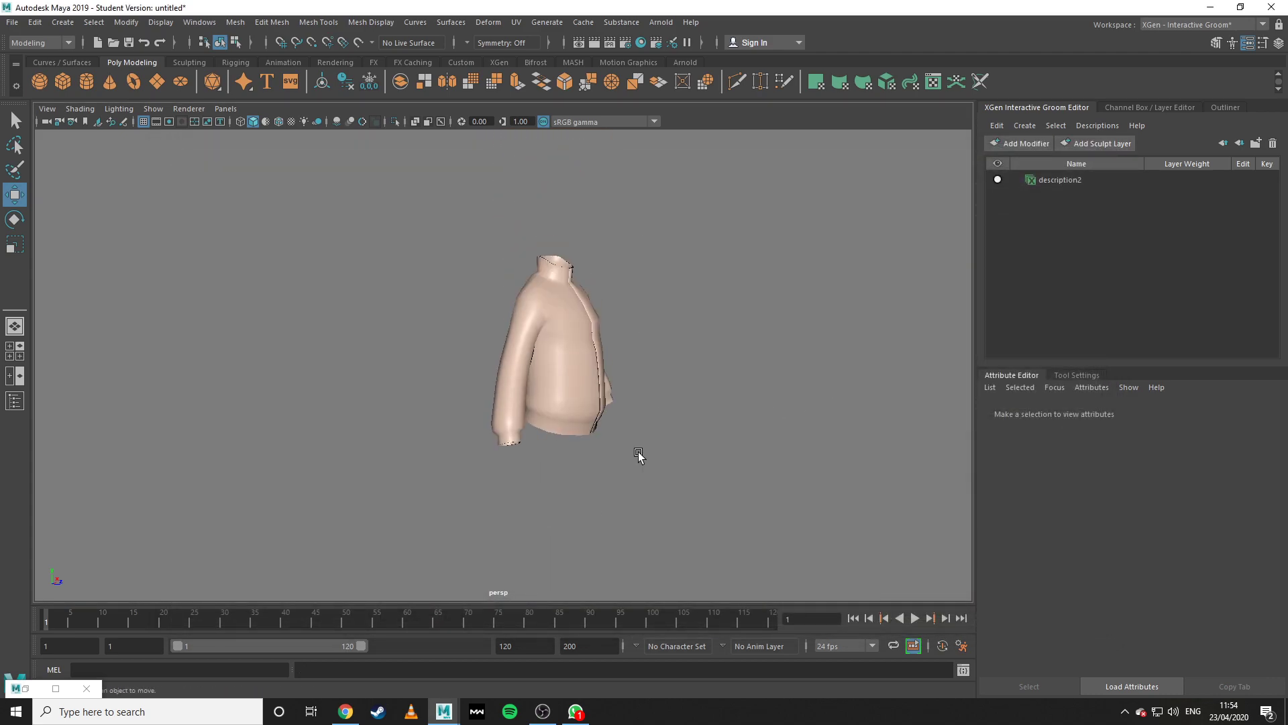
alt+drag(783, 437, 657, 439)
scroll(752, 463, up, 4)
Delete the leftover description2 from the XGen interactive groom descriptions.
click(434, 316)
alt+drag(589, 371, 441, 383)
scroll(442, 385, down, 3)
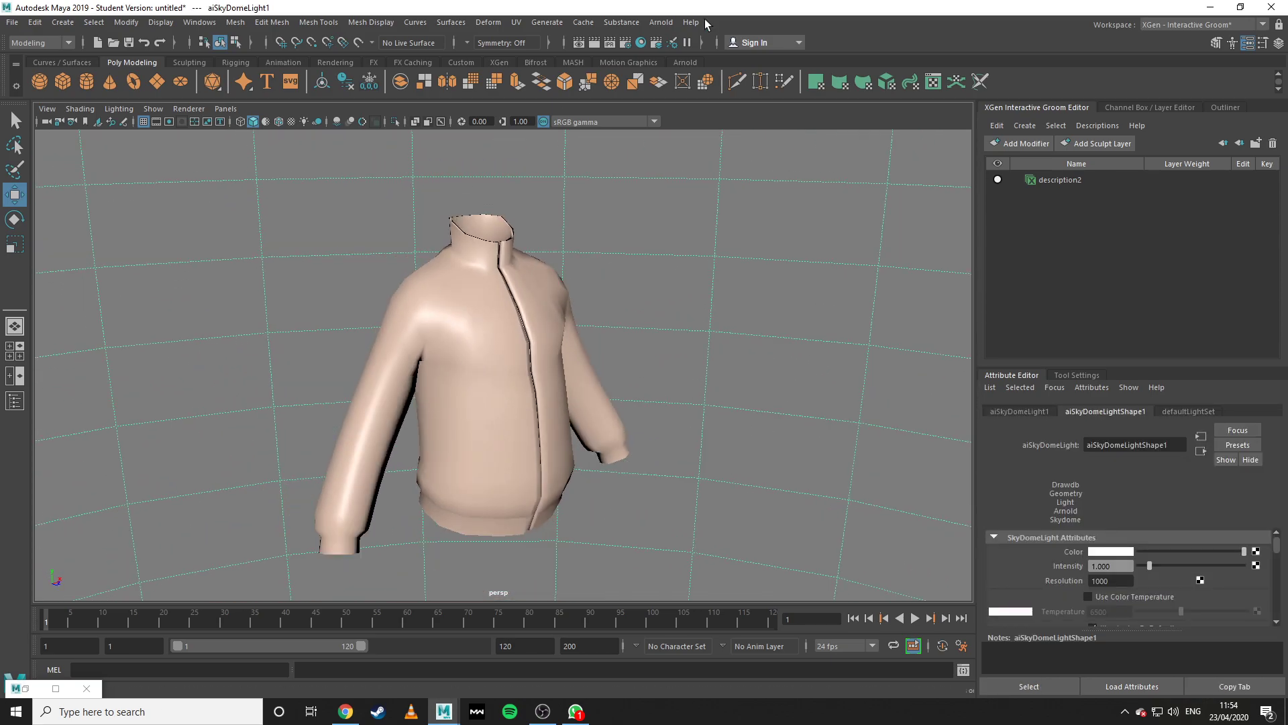
click(547, 22)
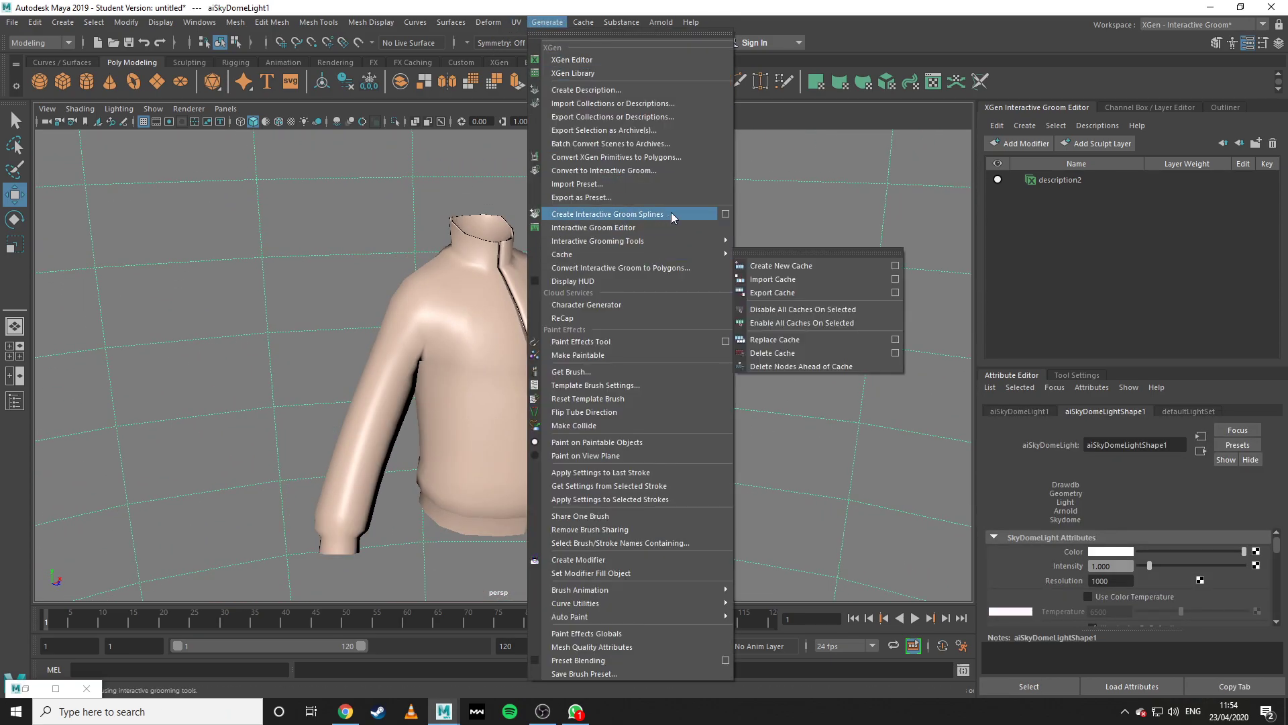
click(1061, 177)
key(Delete)
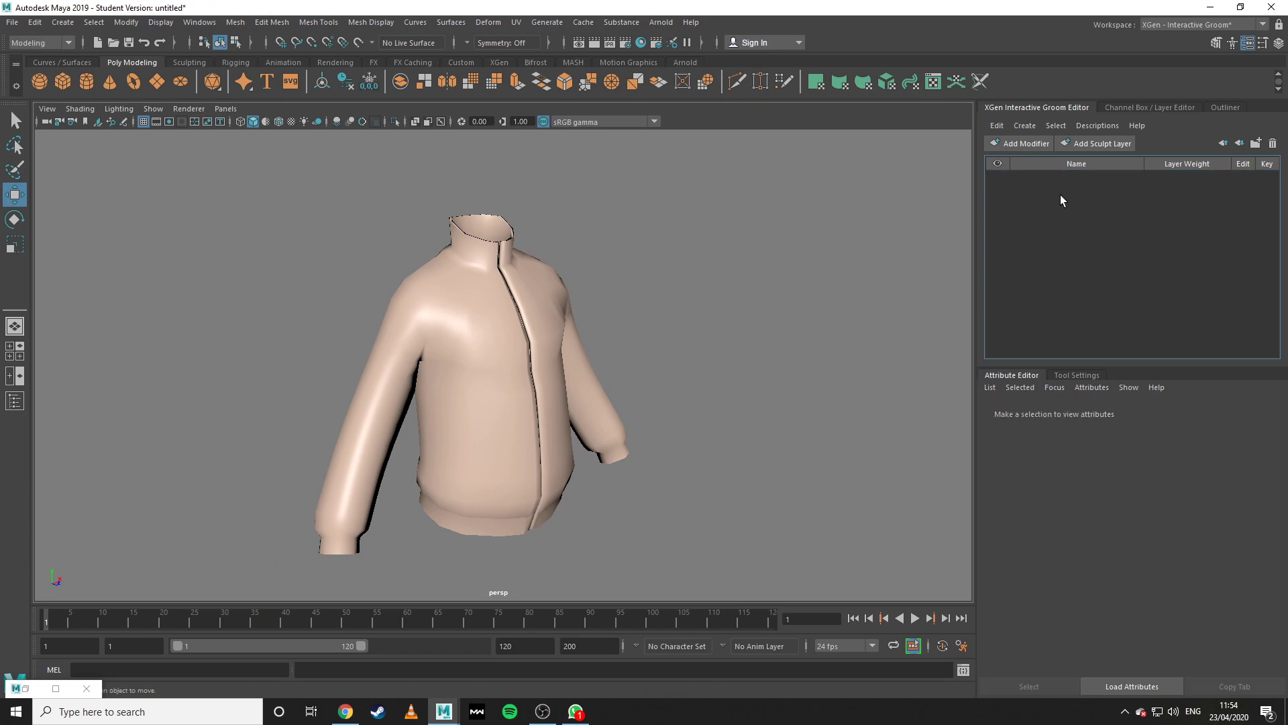
Create interactive groom splines on the SportsJacket mesh.
click(521, 24)
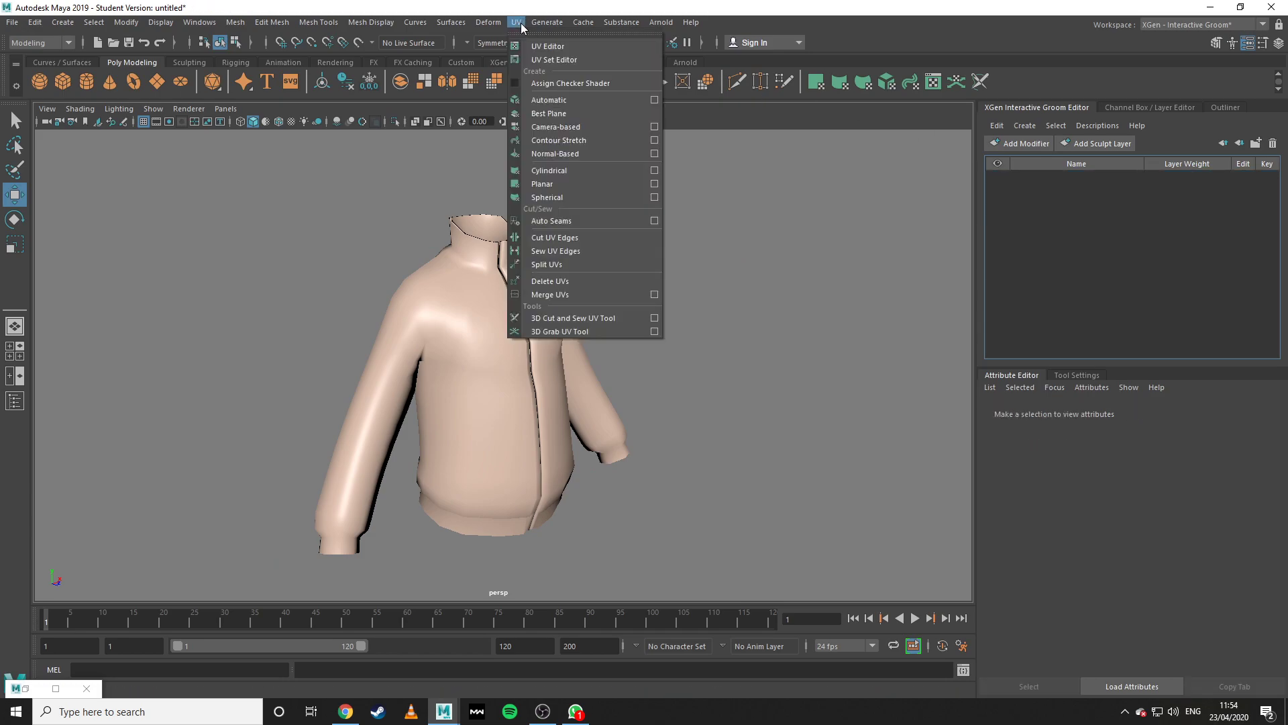
click(597, 214)
click(520, 289)
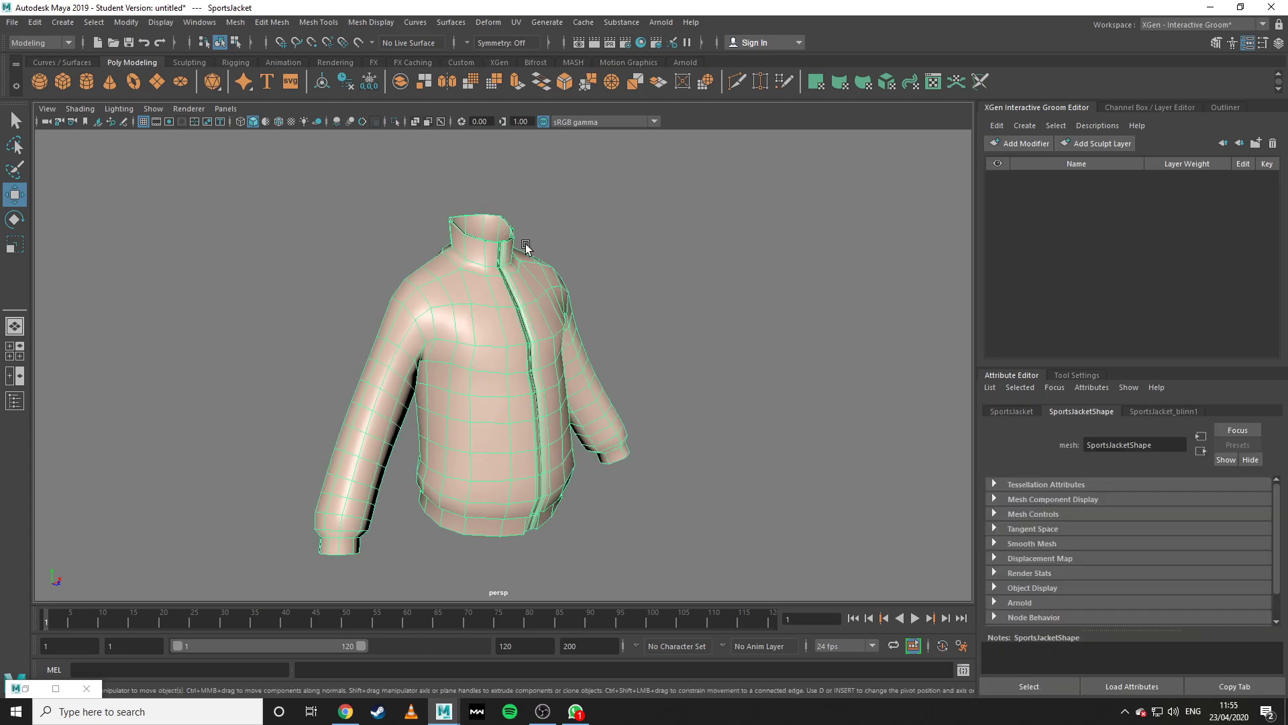
click(540, 22)
click(590, 212)
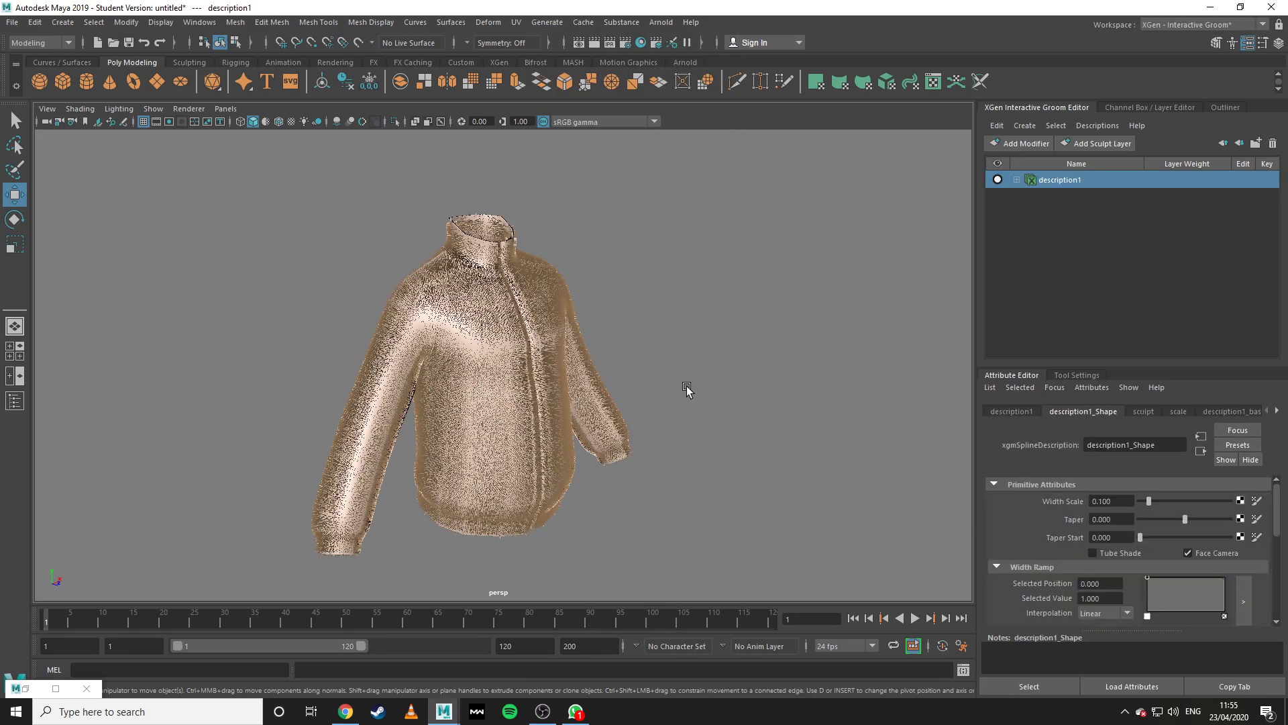
Examine the groom splines covering the jacket's front, collar and sleeves up close from several angles.
scroll(687, 385, up, 3)
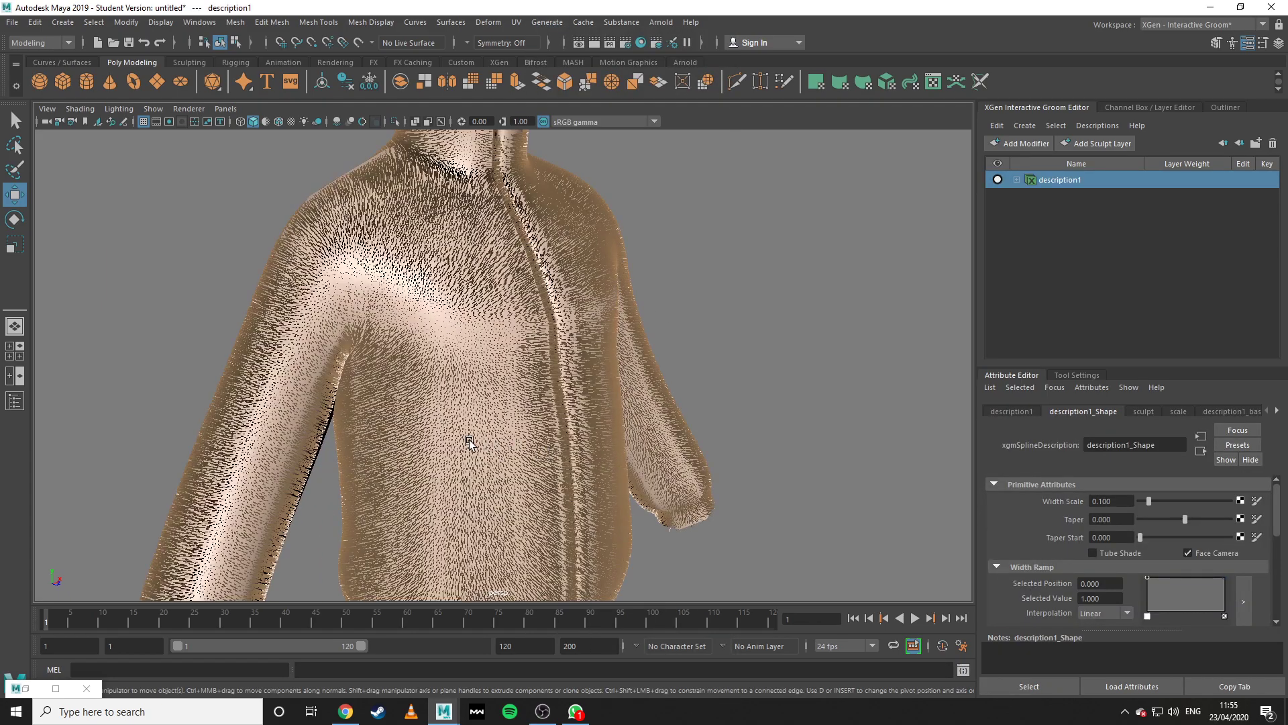
alt+drag(470, 443, 558, 420)
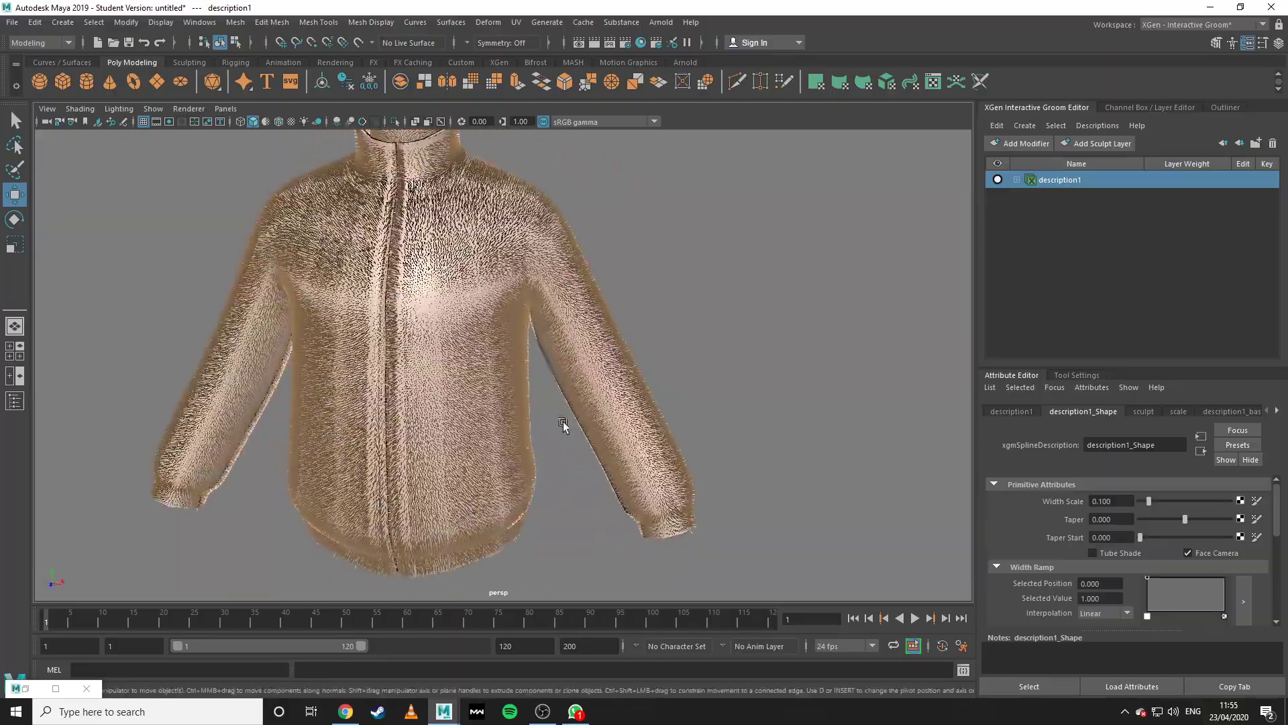
scroll(766, 458, up, 5)
alt+middle_drag(596, 382, 508, 483)
alt+drag(509, 483, 583, 359)
scroll(557, 424, down, 8)
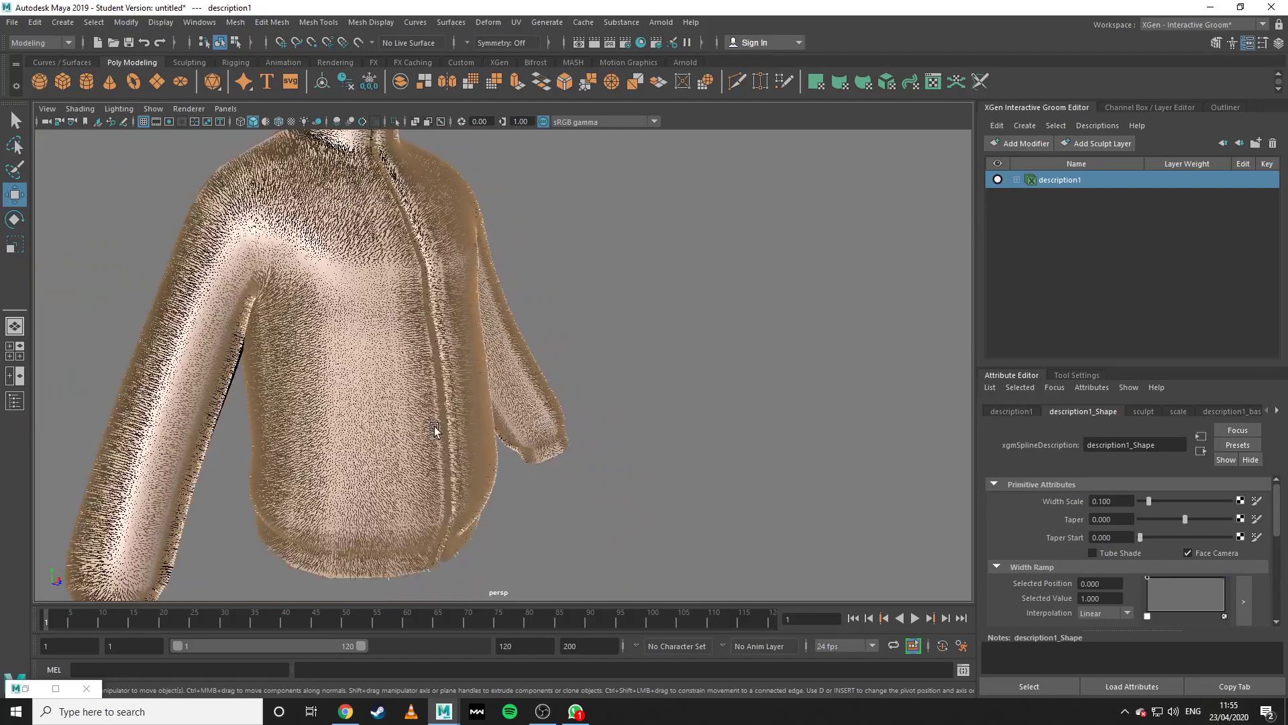
alt+drag(437, 430, 578, 411)
Expand description1 and raise the density multiplier of description1_base to about 47.
click(1017, 179)
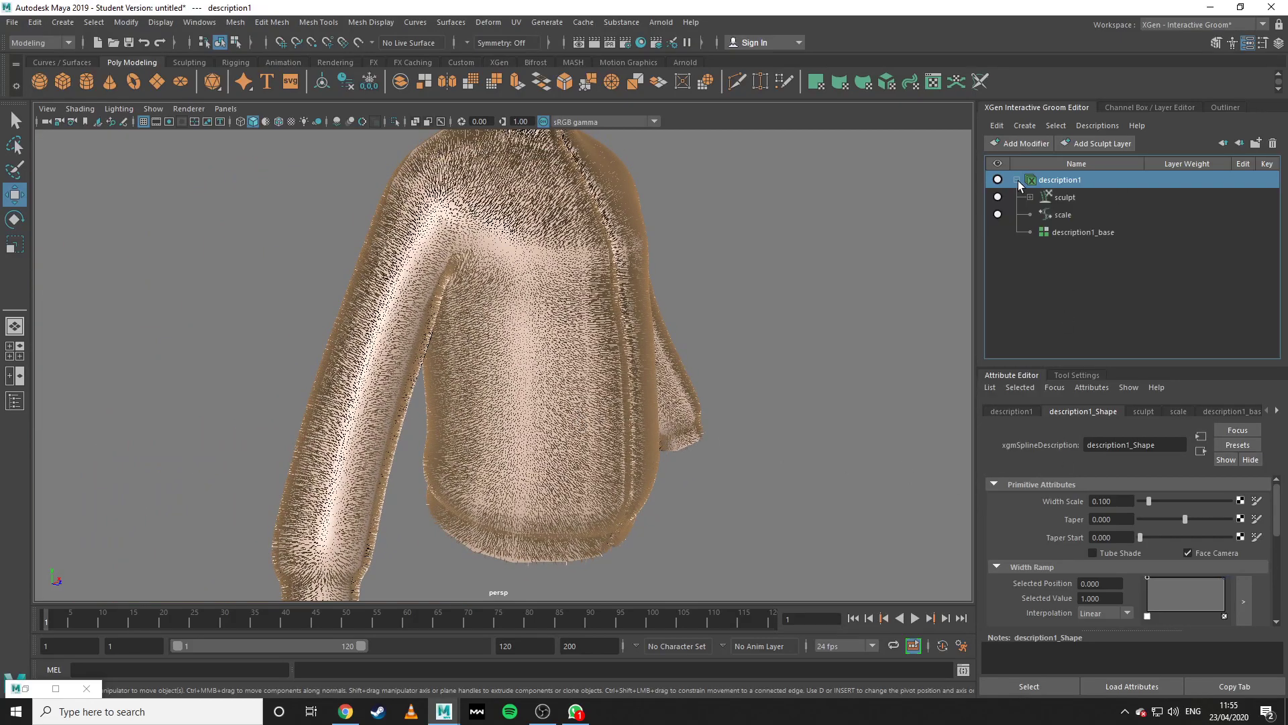
click(1060, 199)
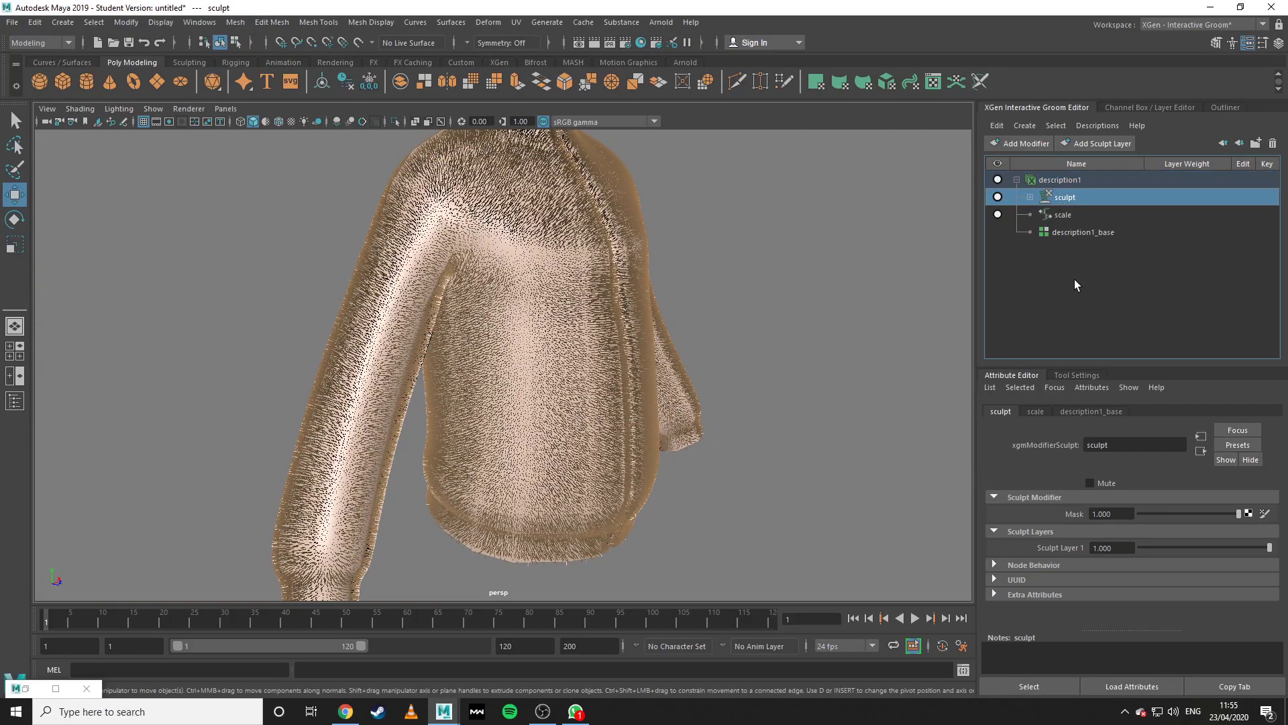
click(1076, 233)
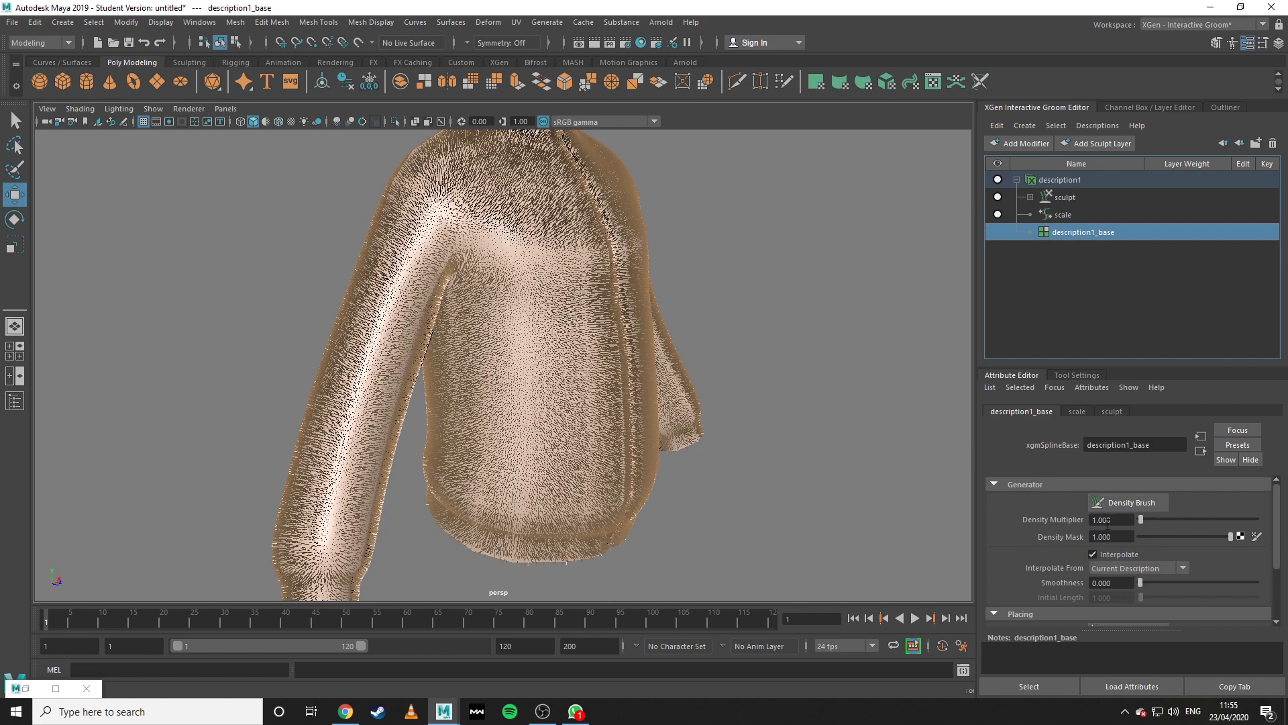
drag(1141, 521, 1194, 526)
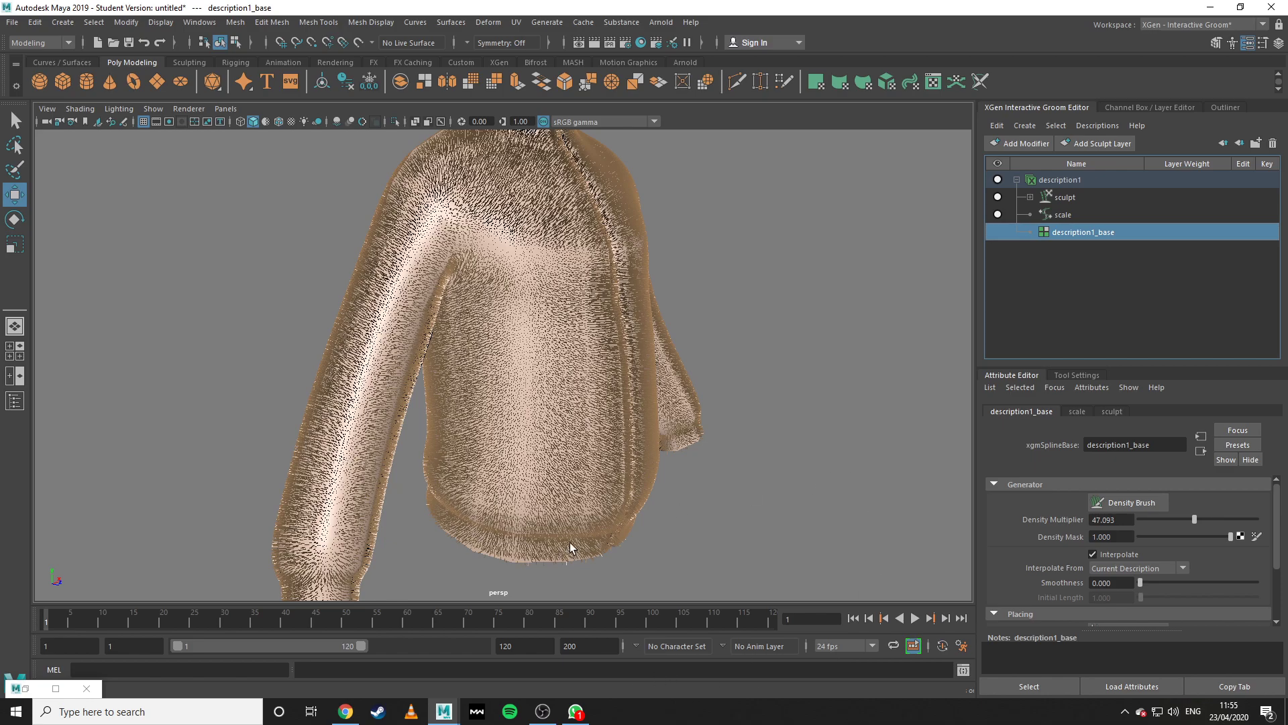
Try to force Maya to quit by ending its task in Task Manager and closing its window.
click(345, 713)
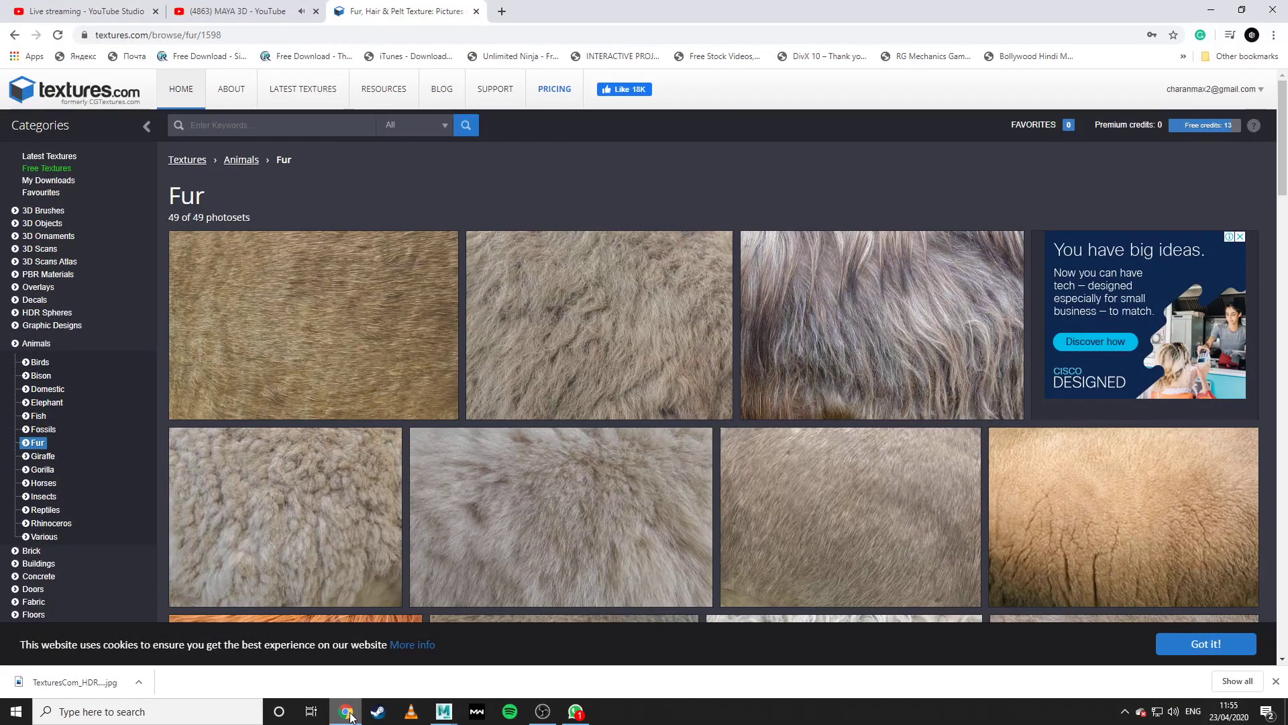
click(1211, 10)
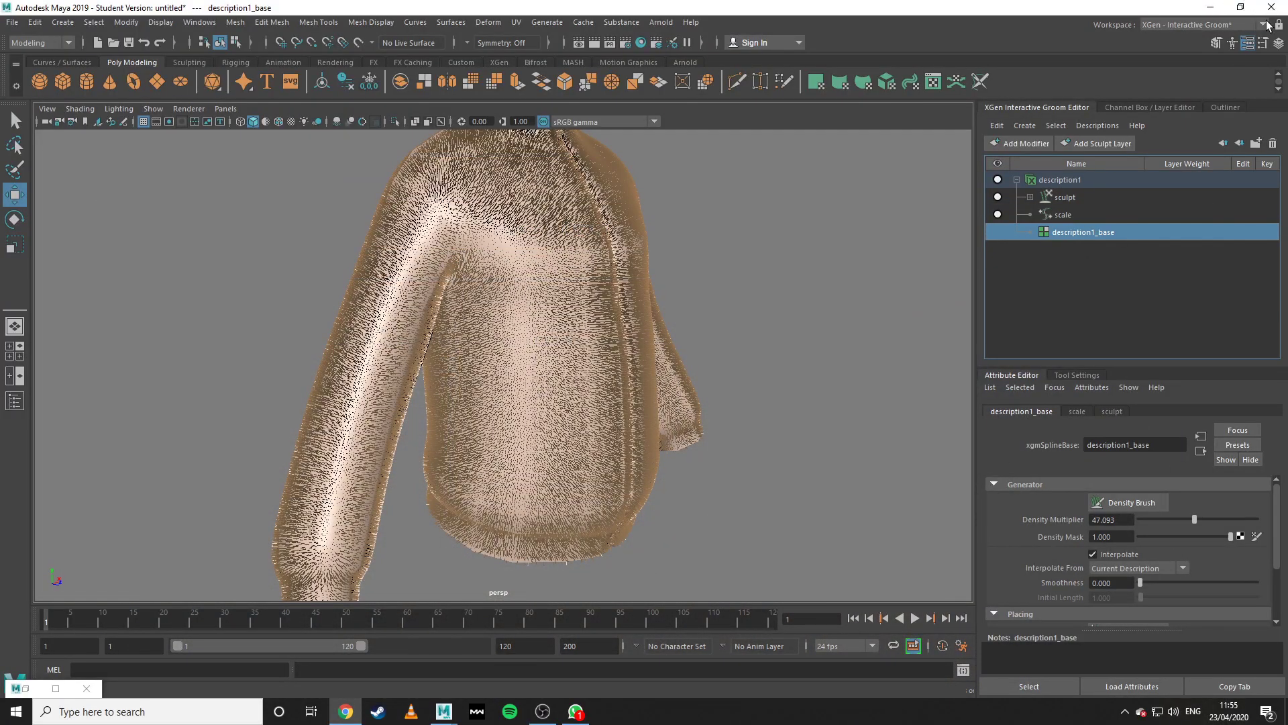
key(ctrl+shift+Escape)
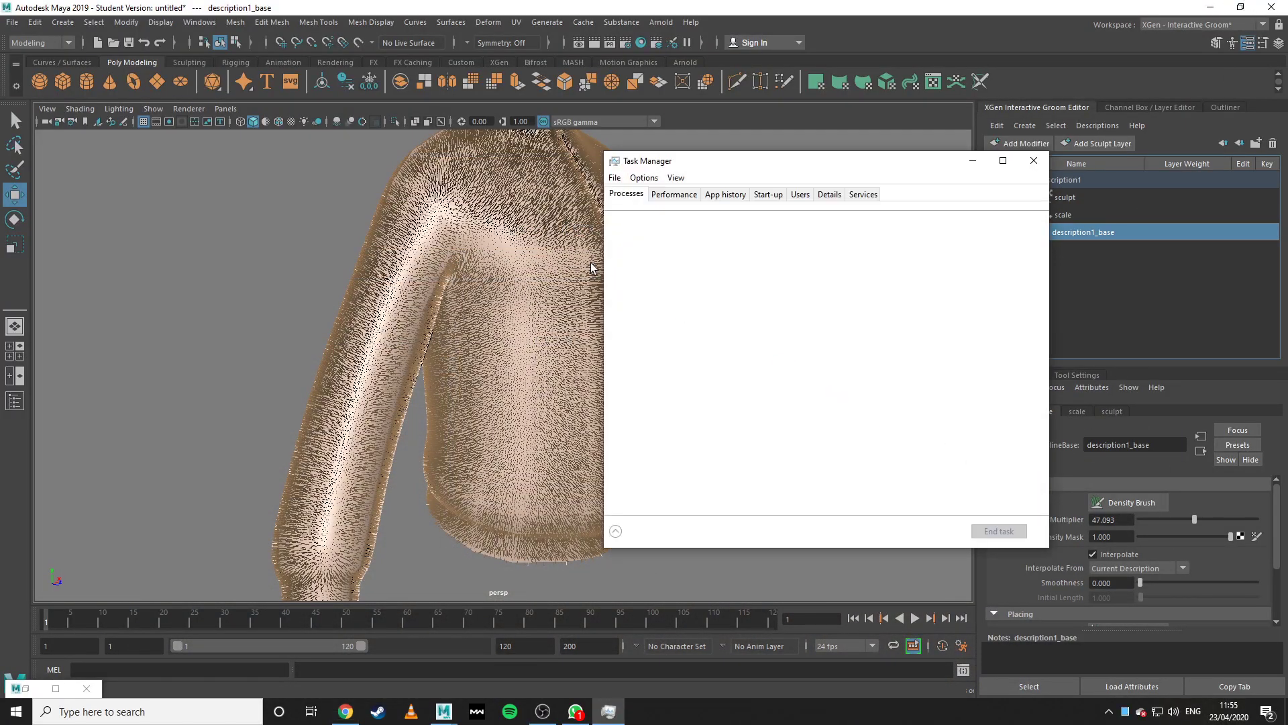
click(745, 295)
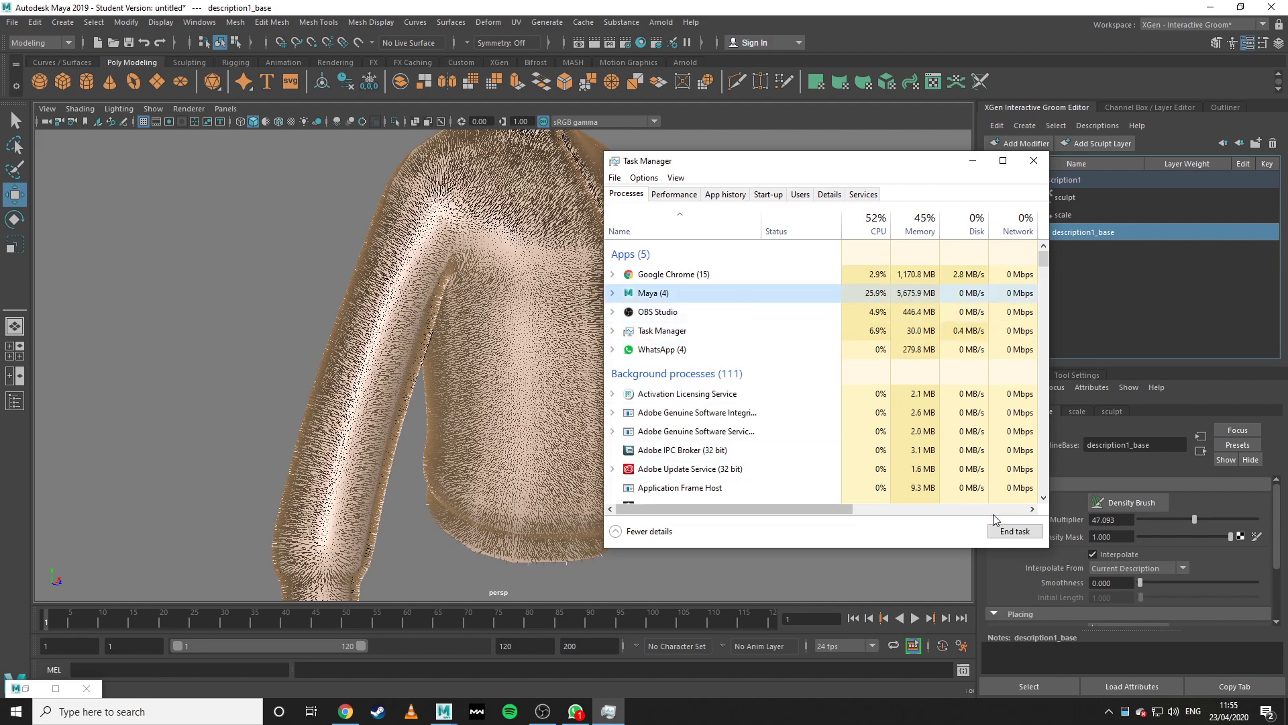
click(1010, 531)
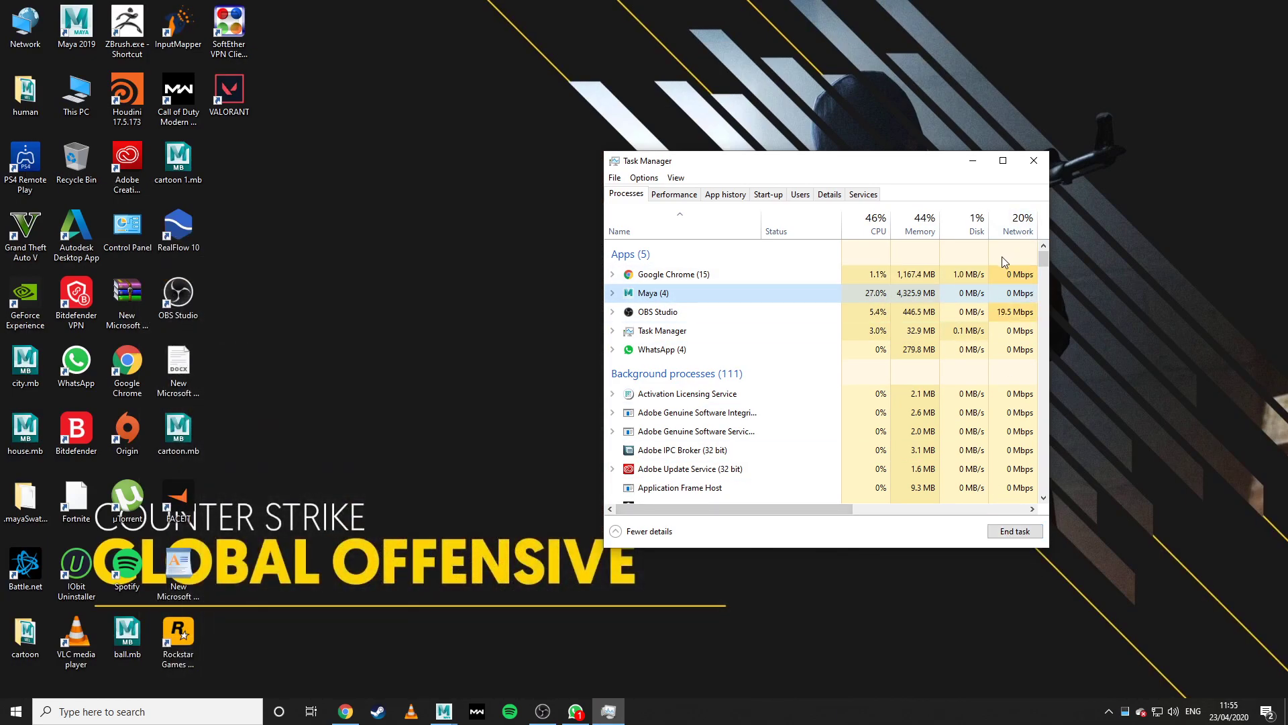
click(1033, 160)
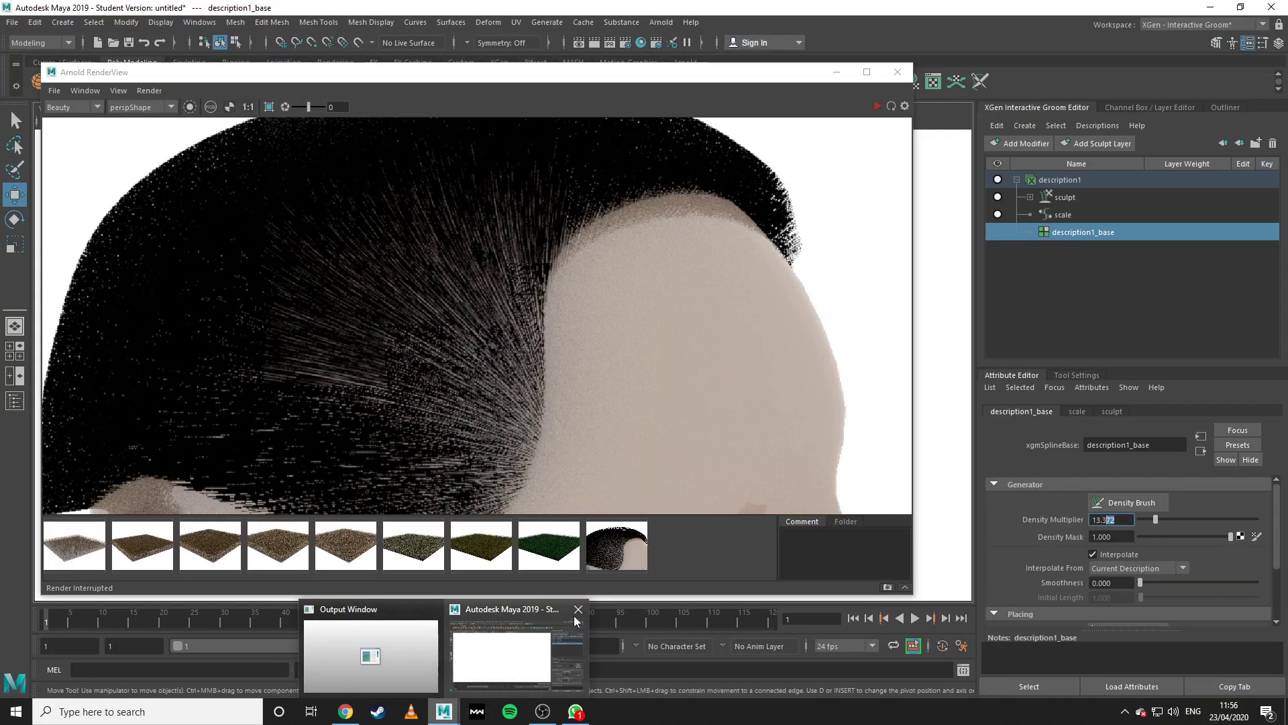
click(578, 609)
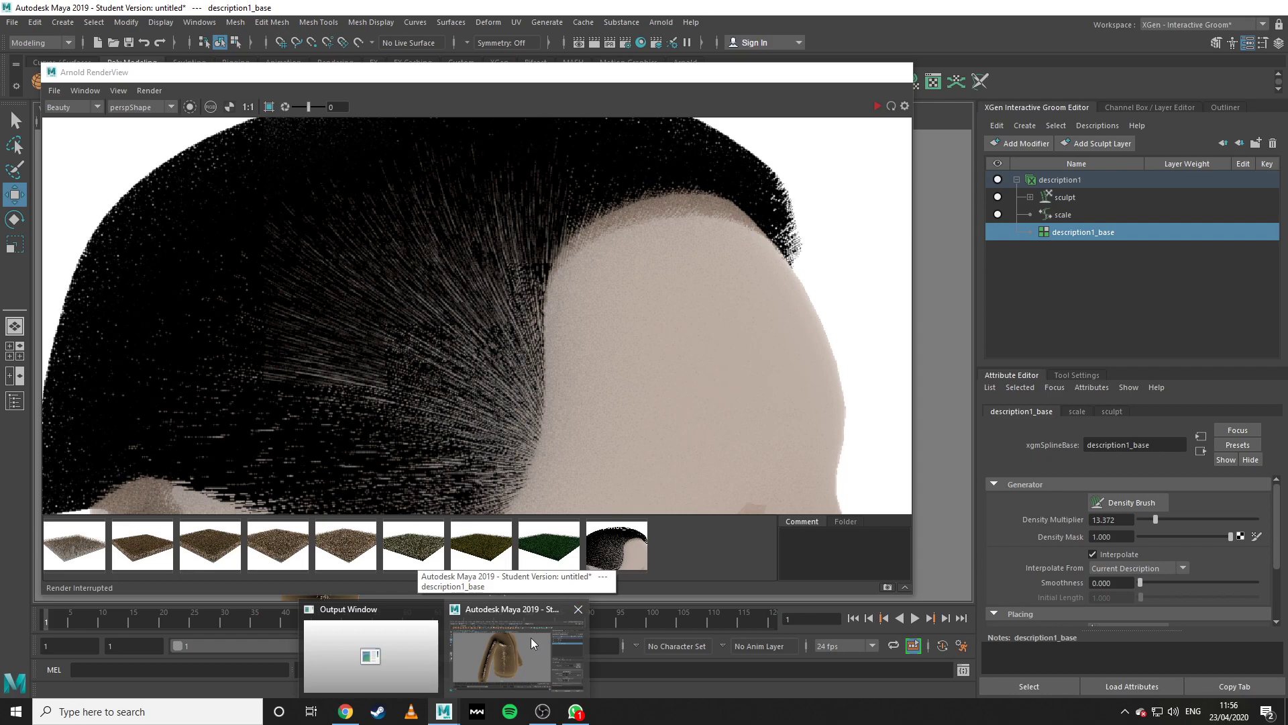
Render the fur-covered jacket from the front in the Arnold RenderView and show the whole image.
click(695, 355)
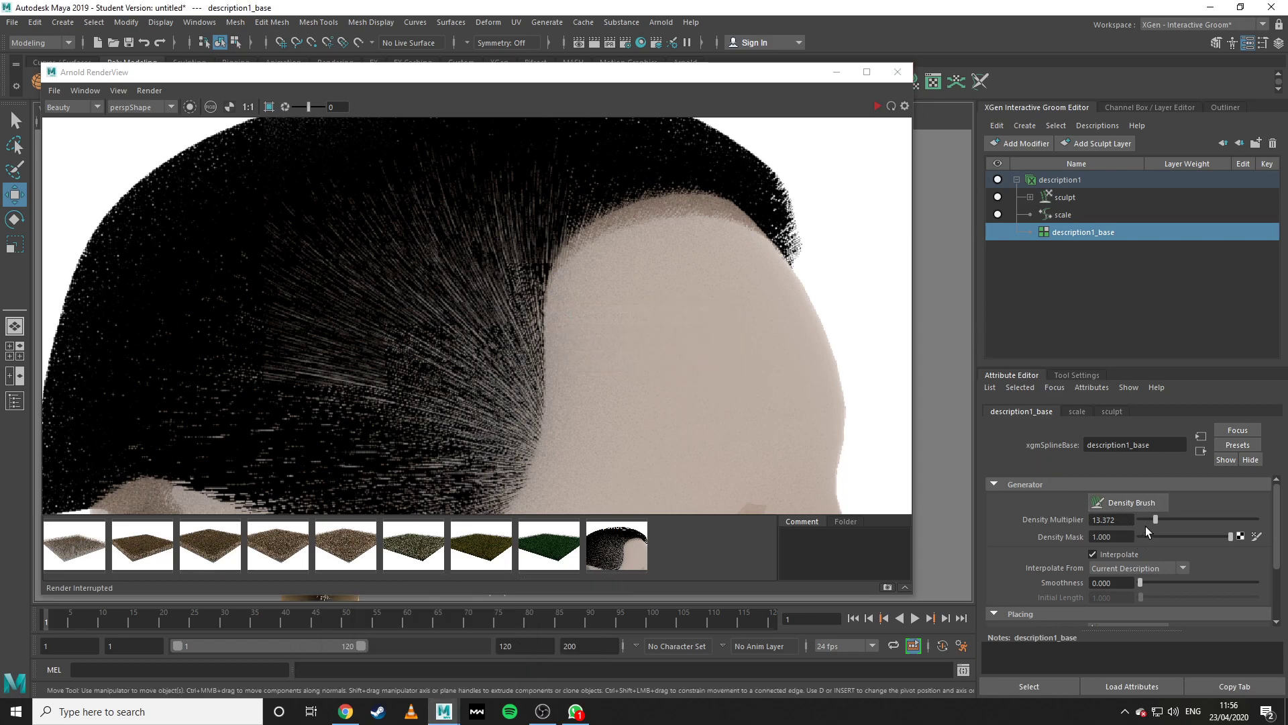
click(837, 72)
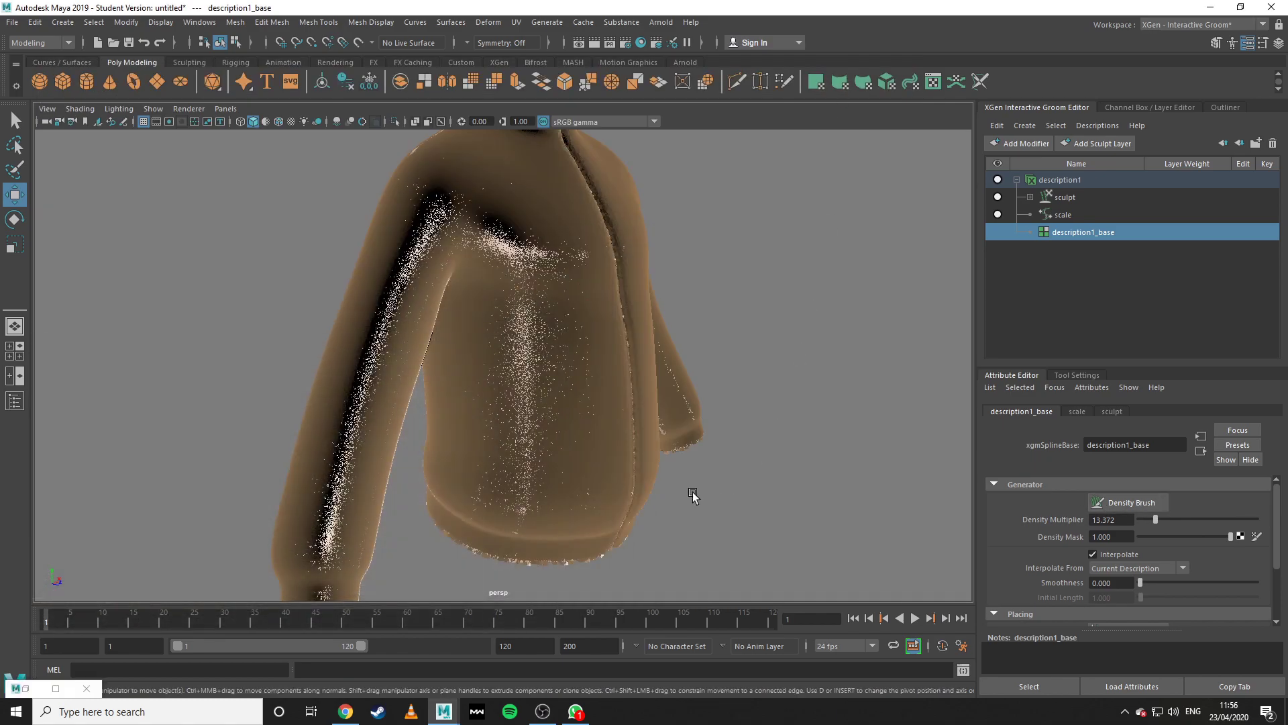
alt+drag(679, 488, 593, 437)
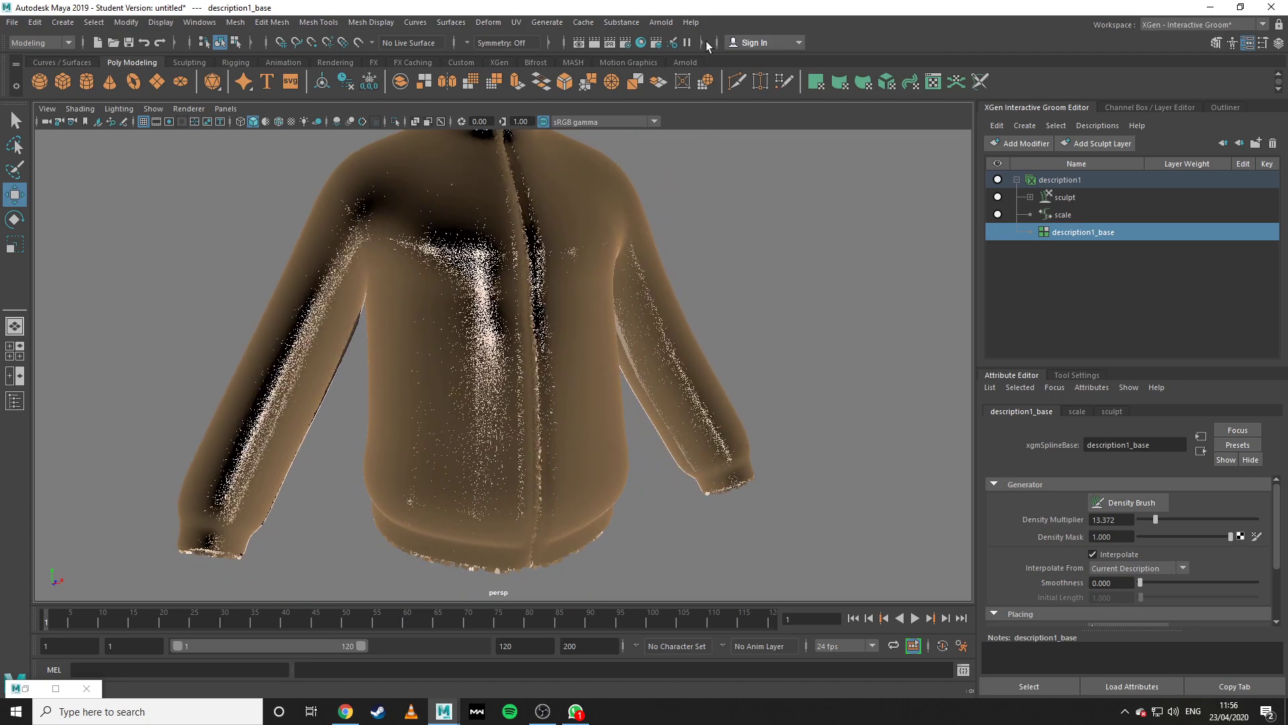
click(668, 26)
click(700, 59)
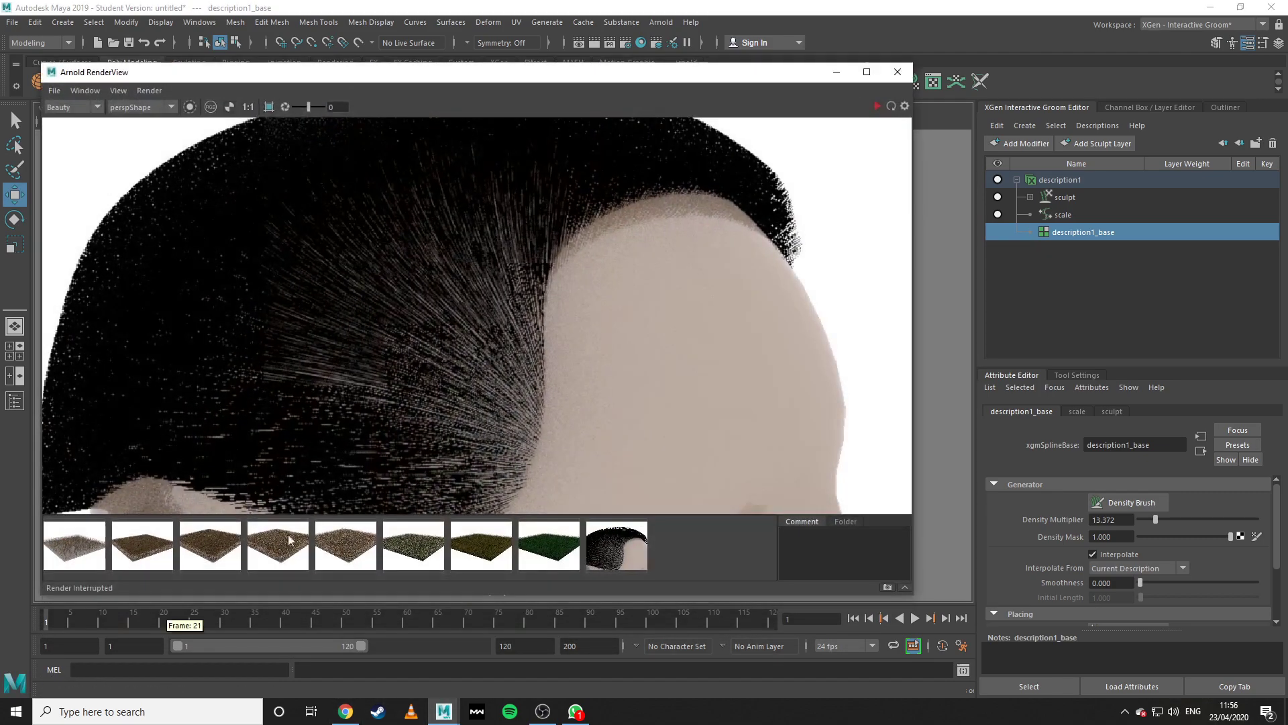
click(879, 106)
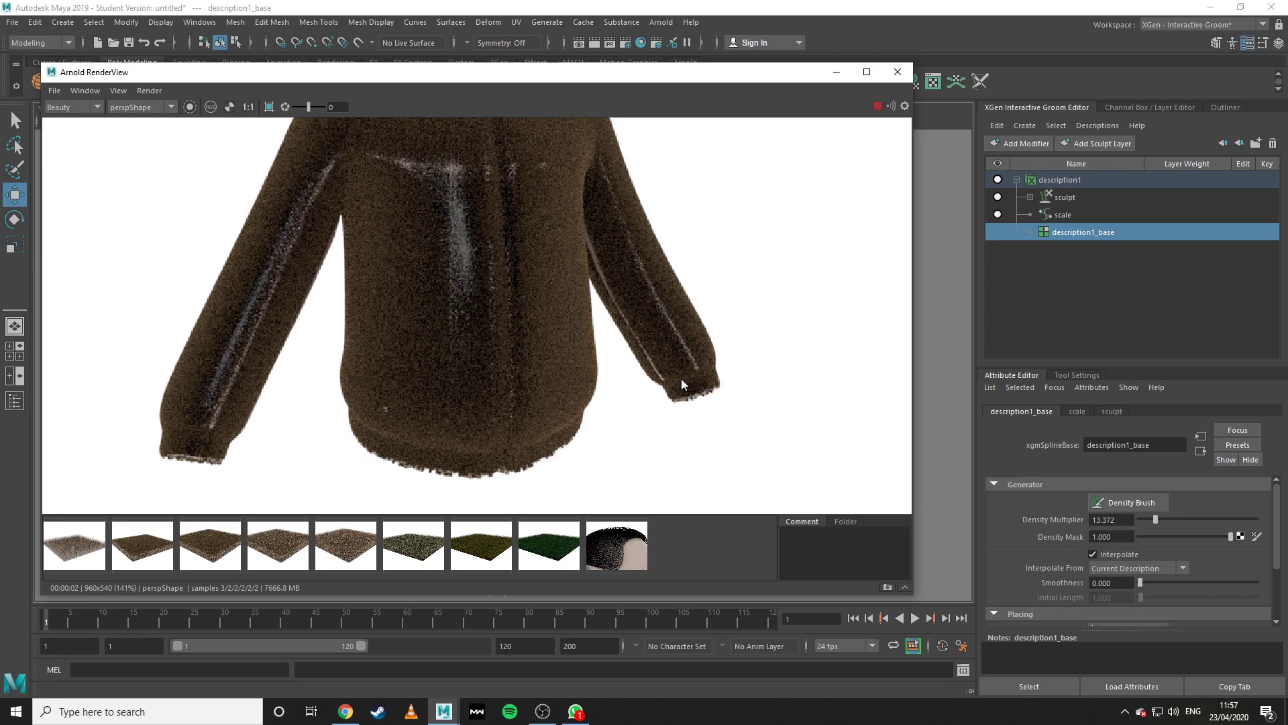
scroll(646, 247, down, 2)
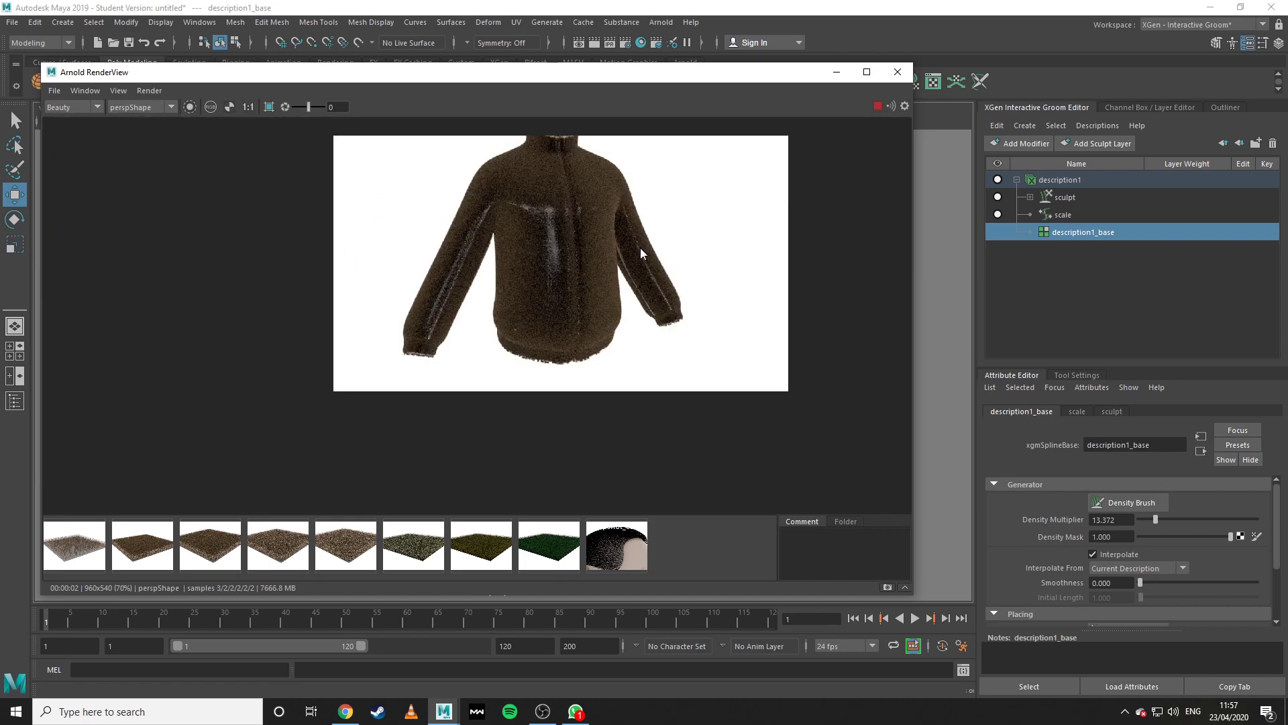
Assign a new Maya Lambert material to the SportsJacket mesh beneath the fur.
click(898, 72)
scroll(548, 287, up, 5)
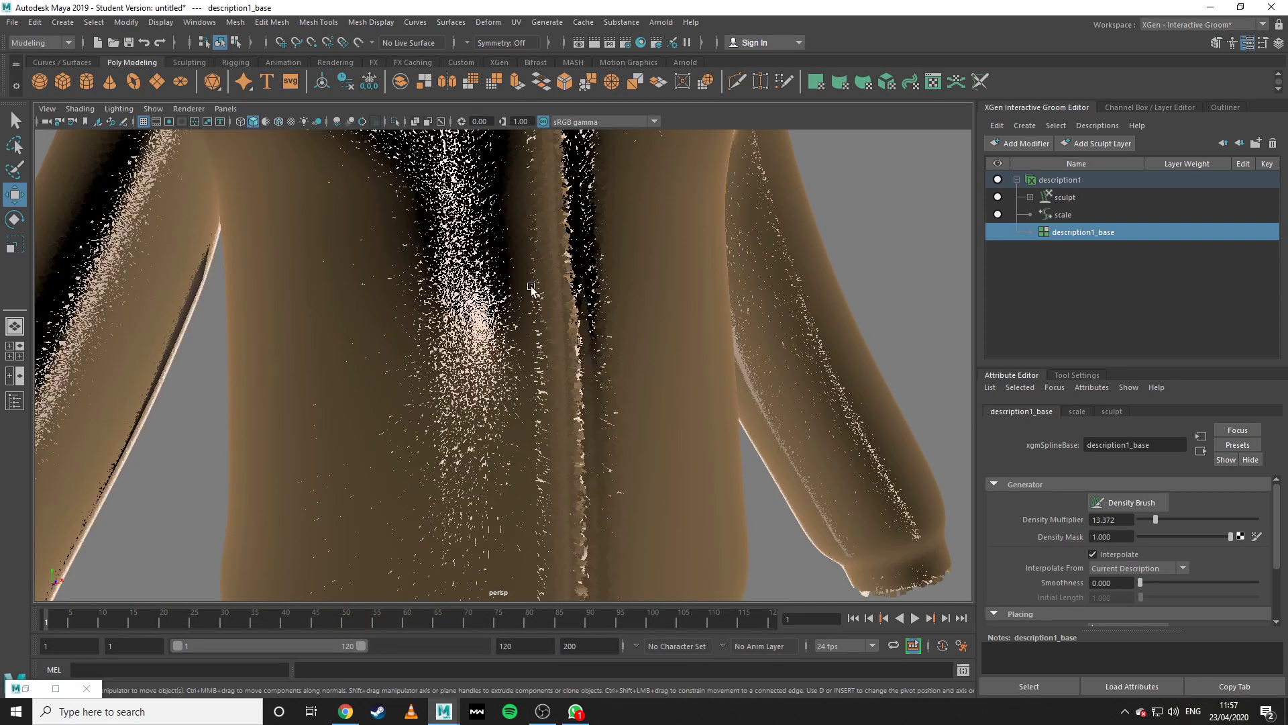
click(475, 296)
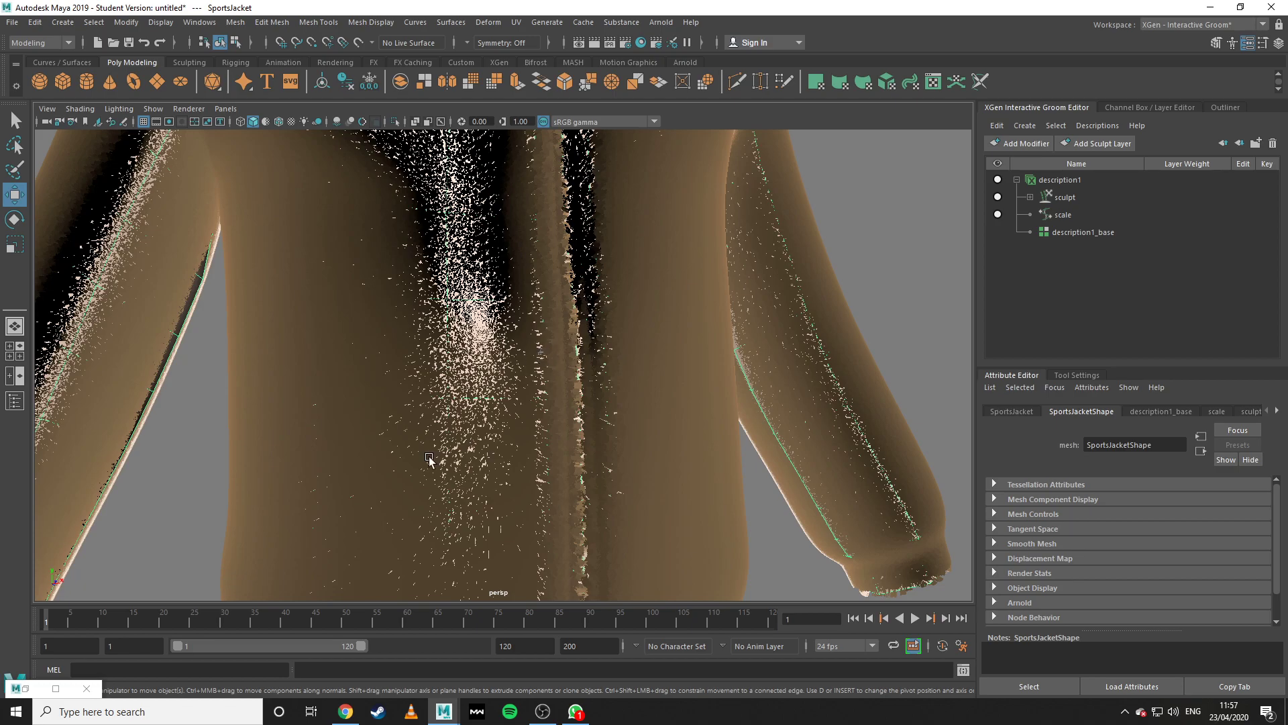
click(56, 688)
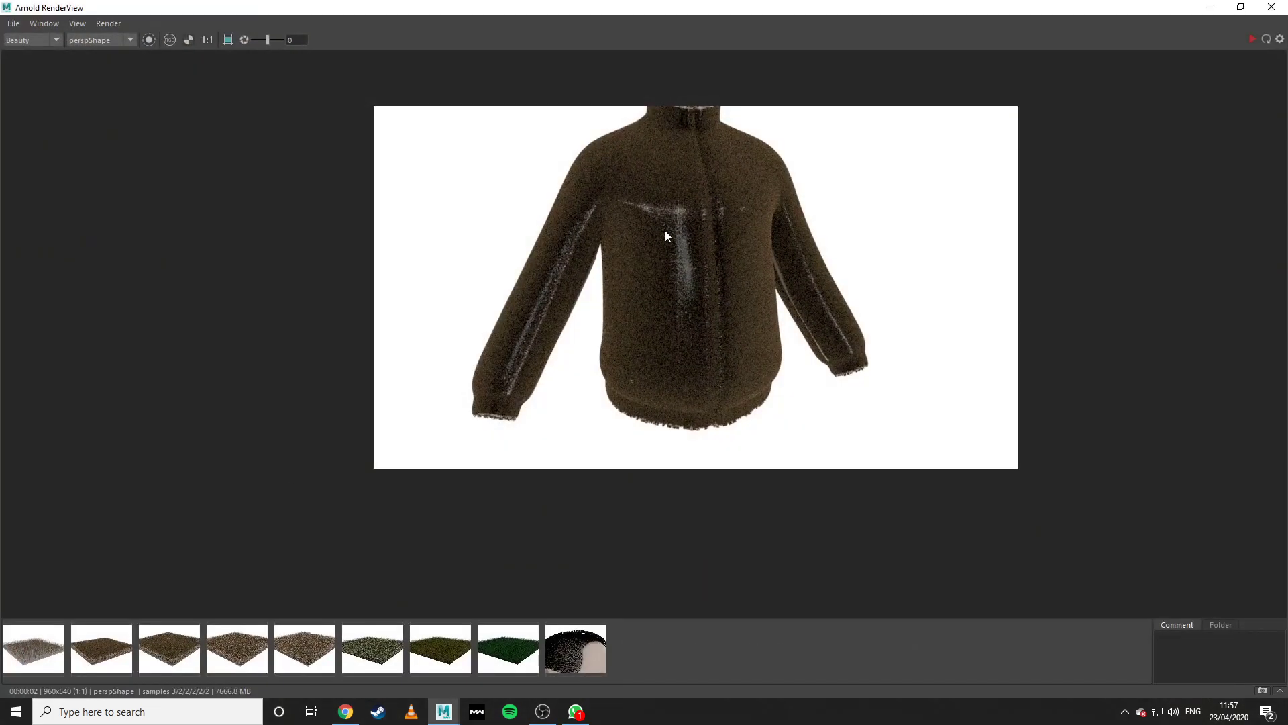
click(1211, 8)
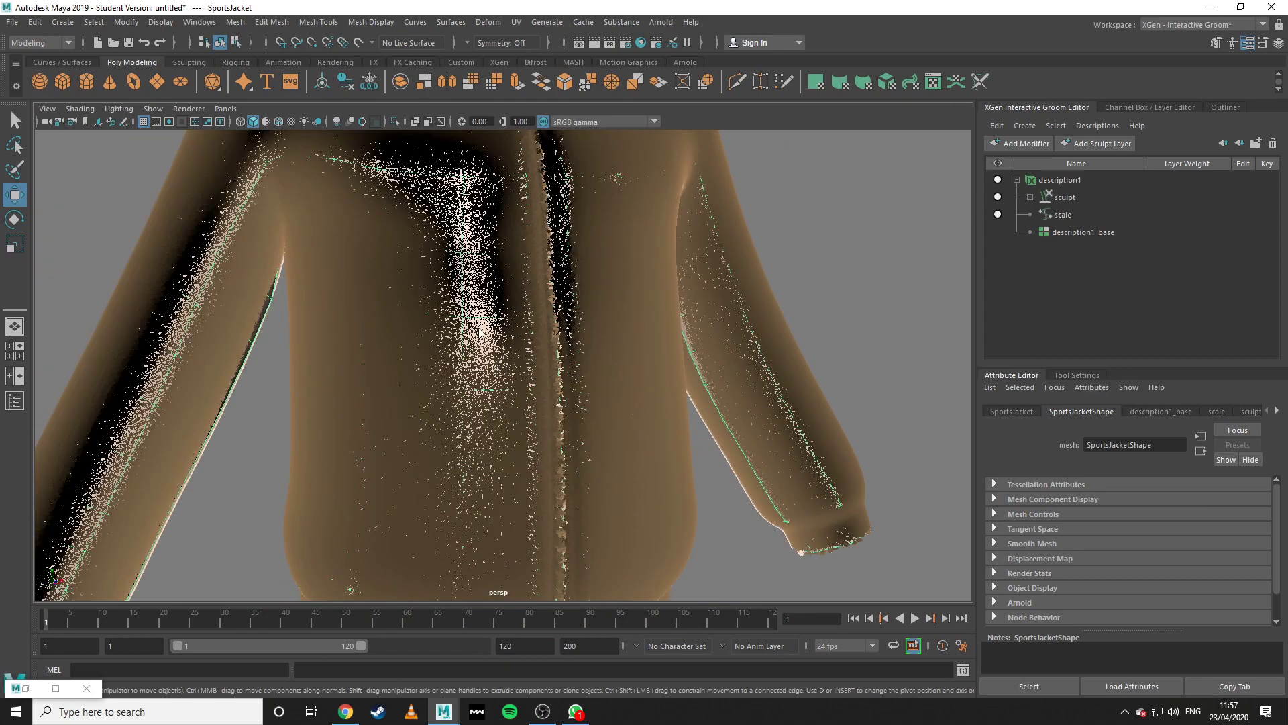
right_drag(479, 329, 475, 671)
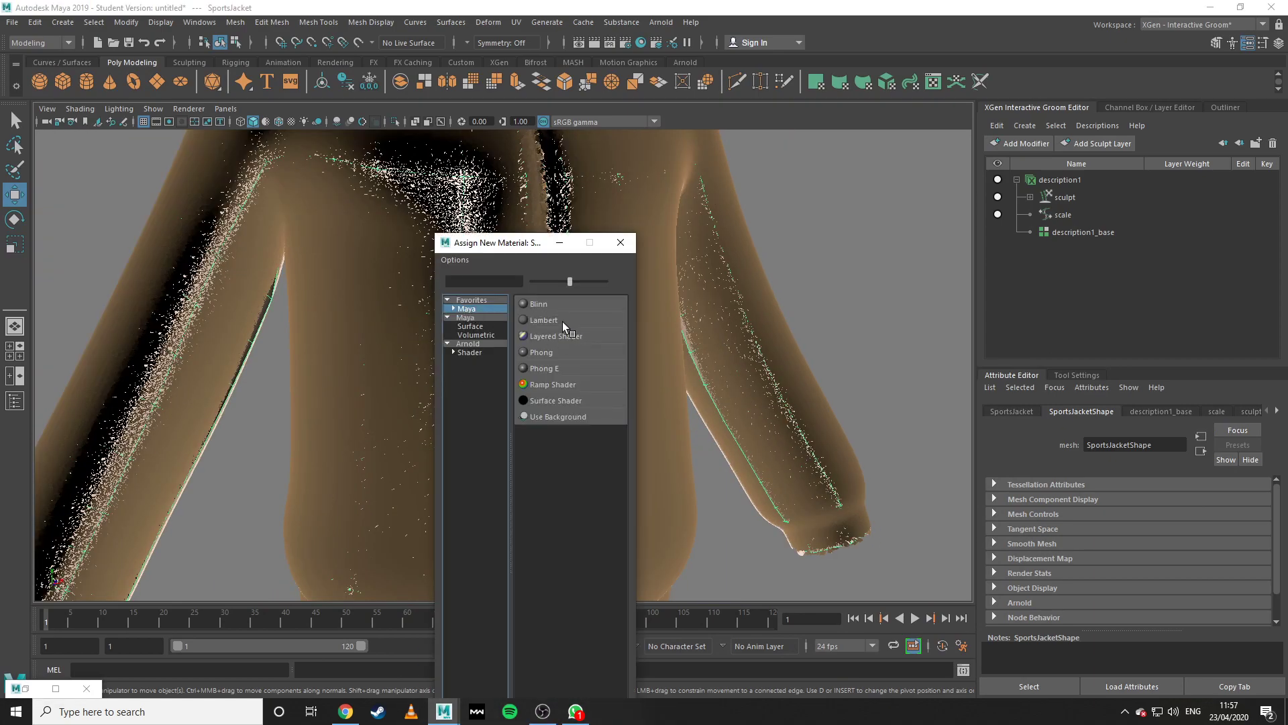
click(561, 321)
scroll(561, 322, down, 4)
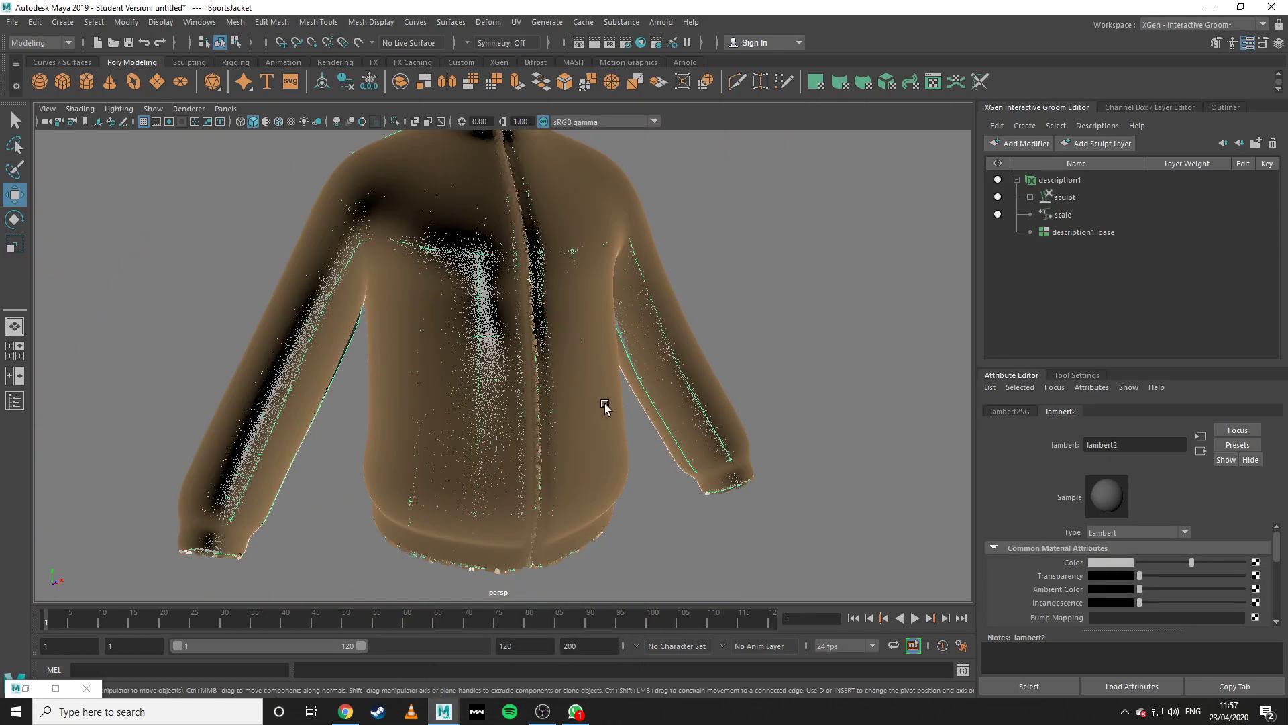
Restart the Arnold render of the jacket and inspect the fur coverage on its chest, hem and sleeves.
click(54, 690)
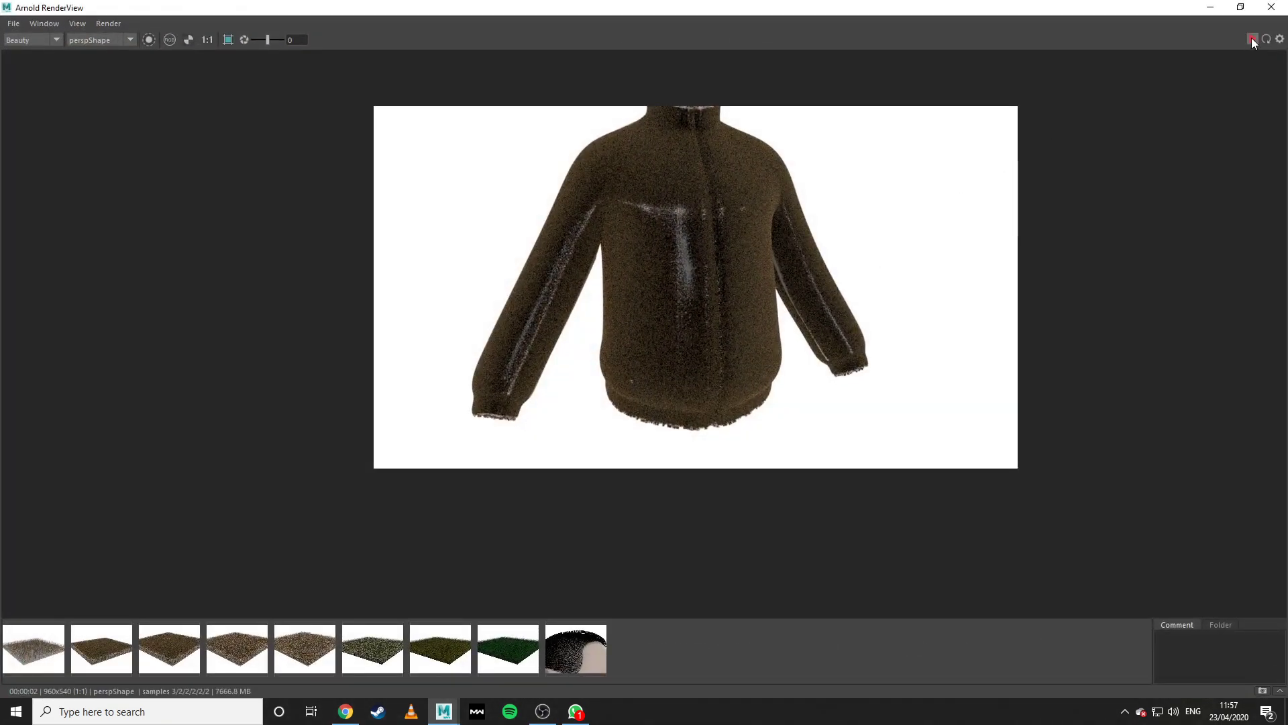
click(1251, 38)
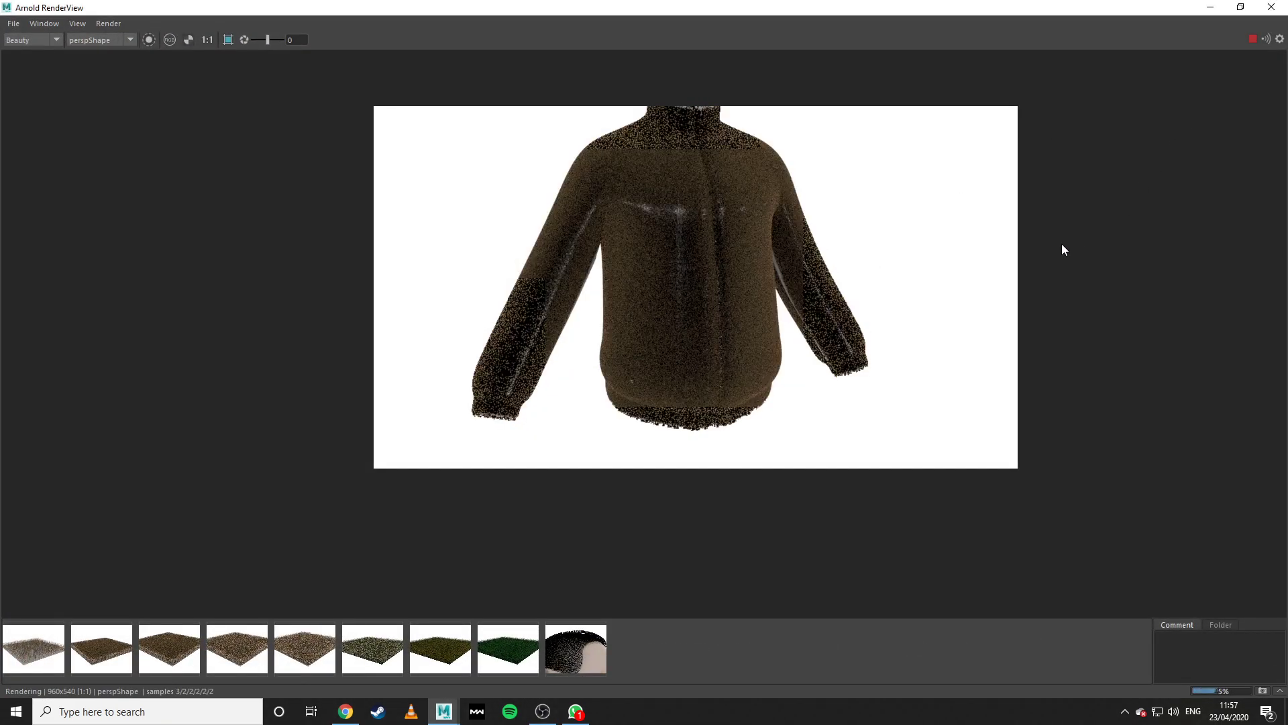
scroll(661, 316, up, 3)
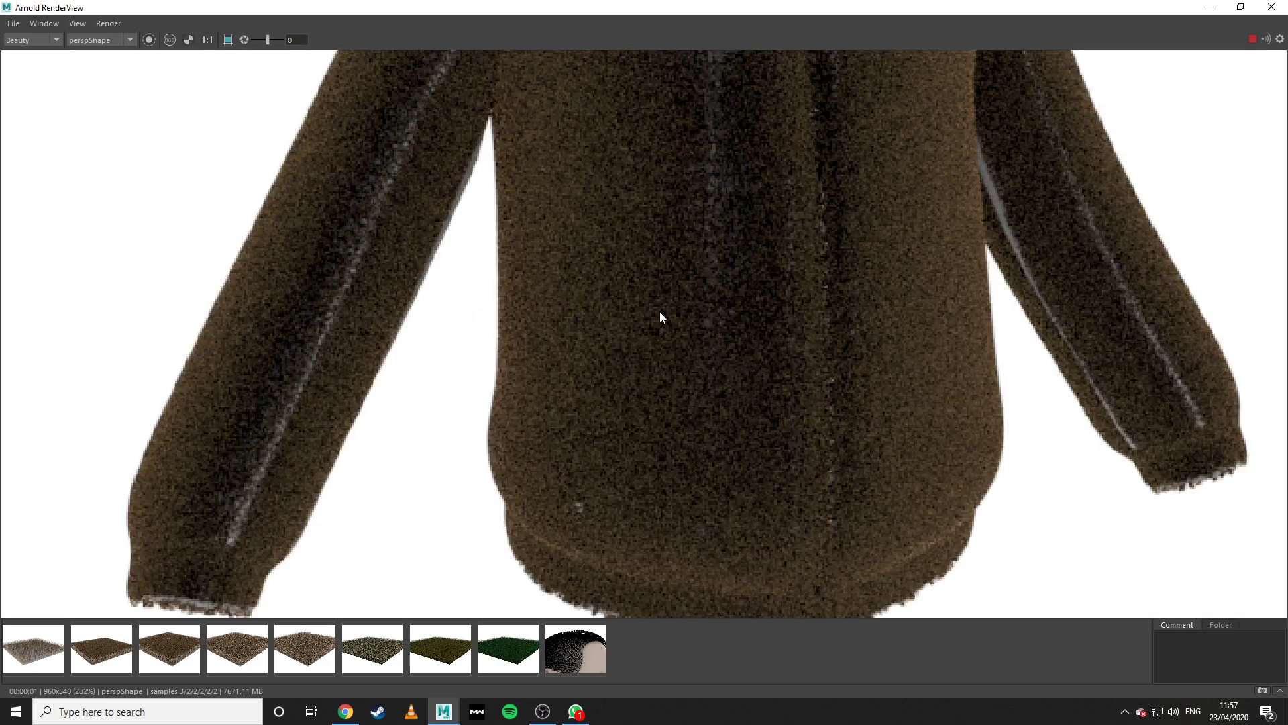
scroll(664, 309, down, 1)
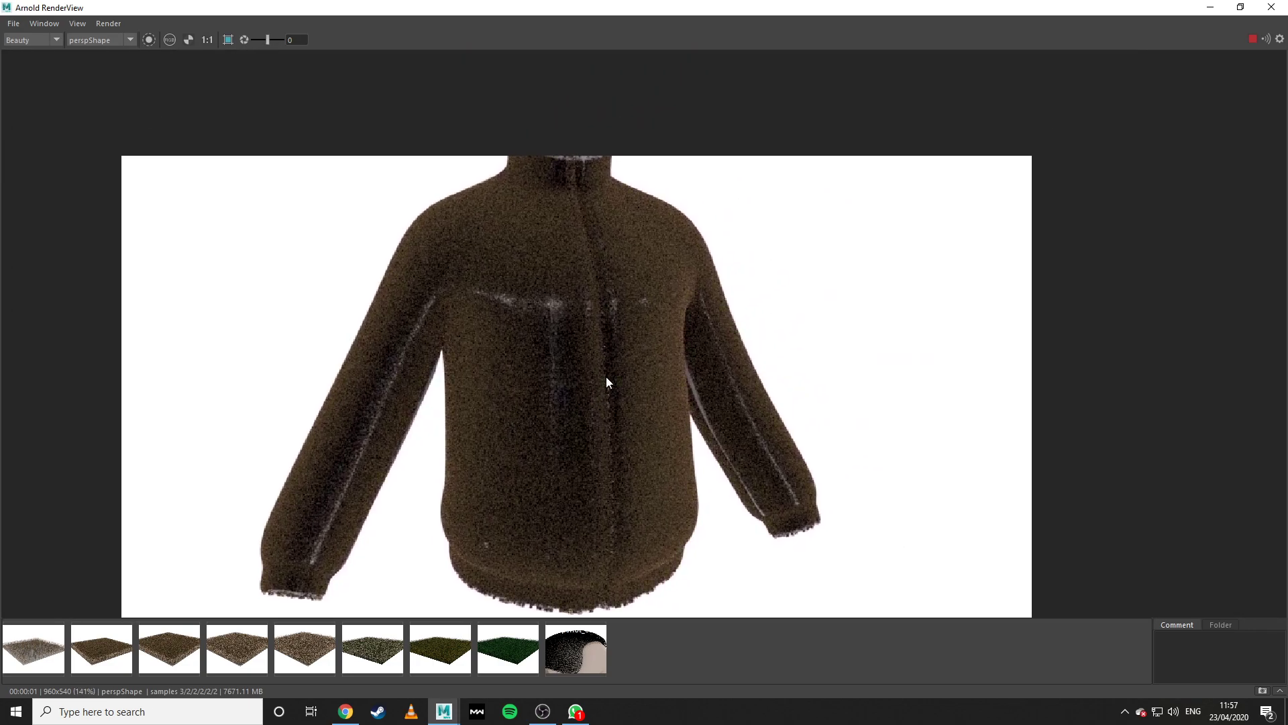
scroll(606, 377, up, 2)
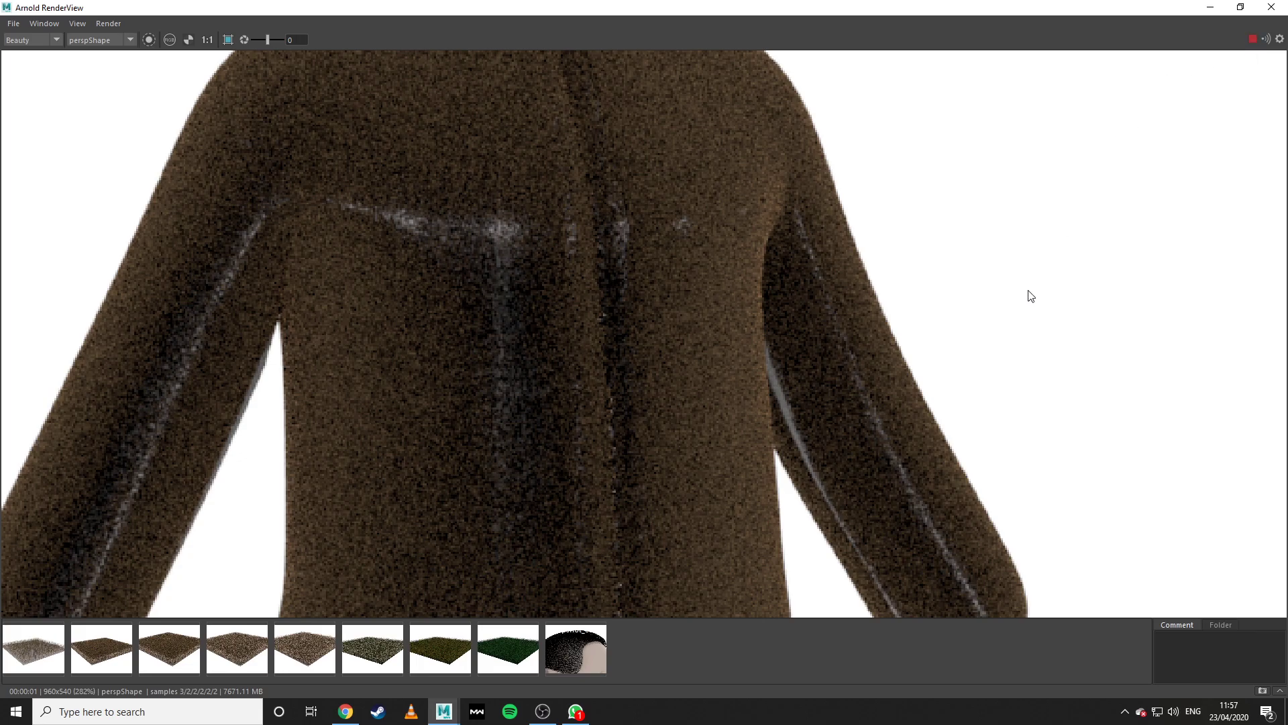
Raise the width scale of the description1 splines to about 0.361 to cover the bare patches around the shoulder and chest.
click(1210, 8)
scroll(765, 362, up, 5)
alt+drag(626, 353, 440, 384)
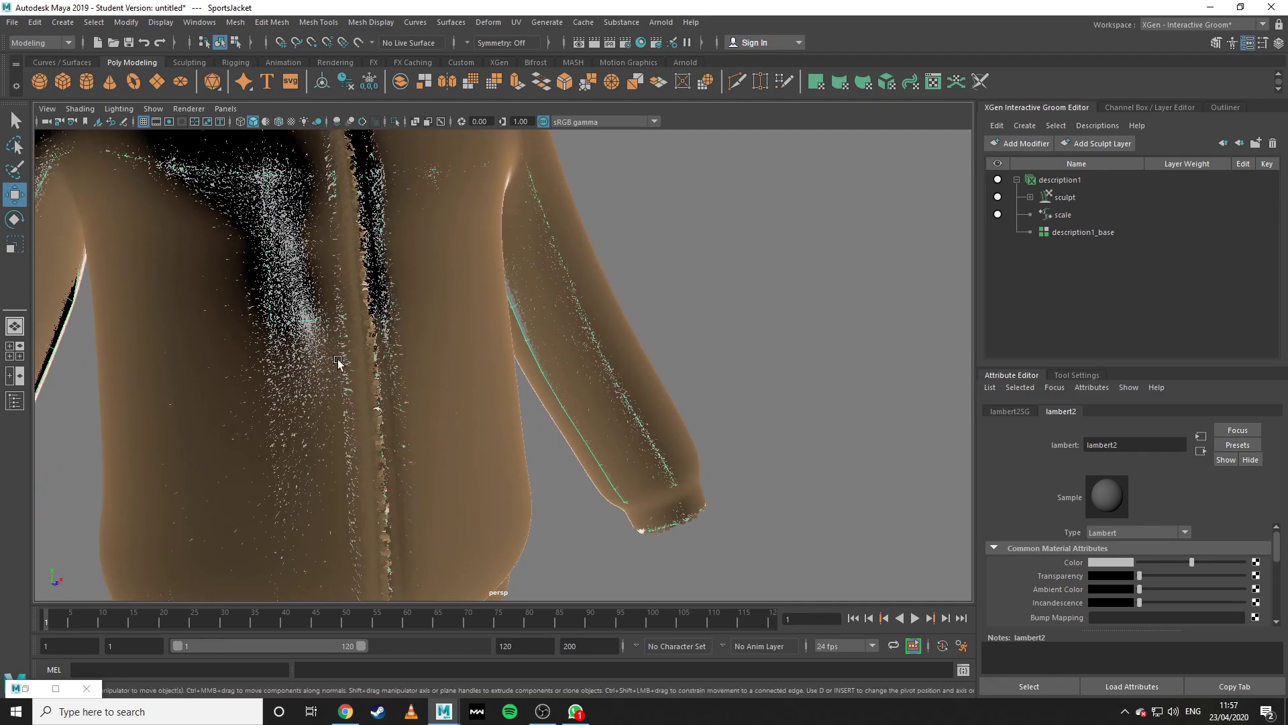
alt+drag(339, 366, 304, 369)
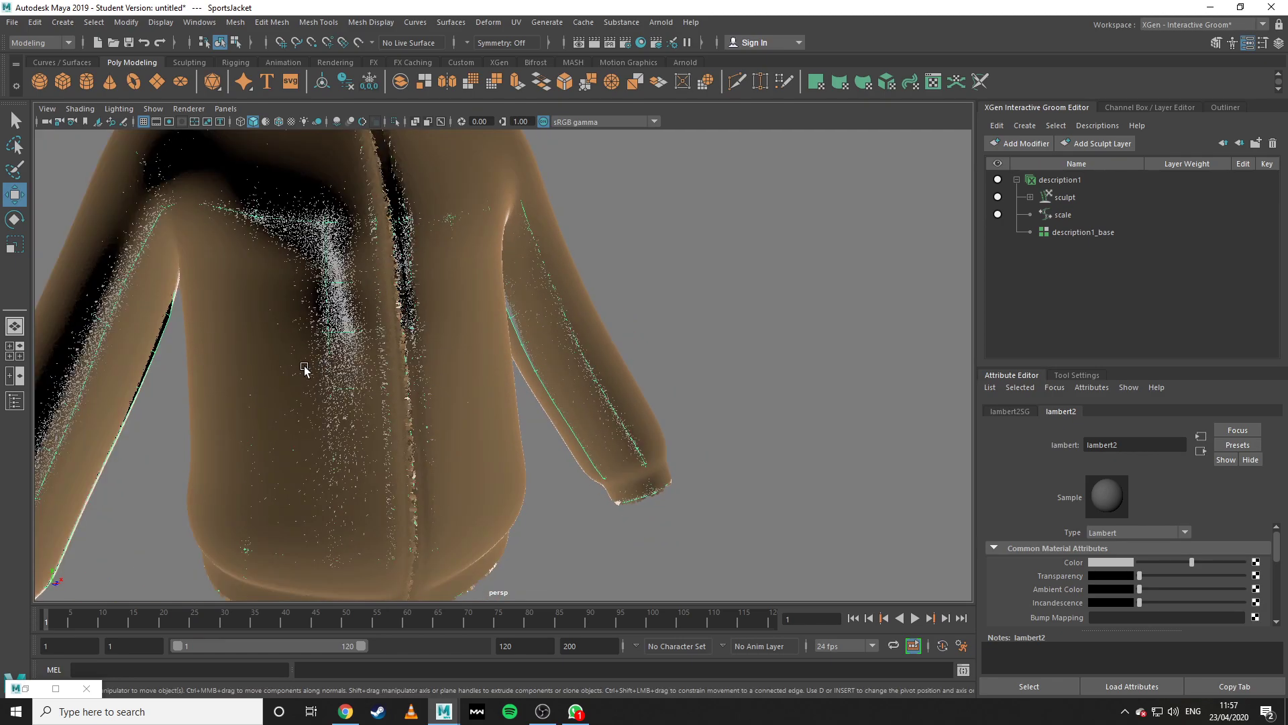
alt+drag(340, 374, 608, 393)
scroll(591, 401, up, 5)
alt+middle_drag(671, 356, 528, 426)
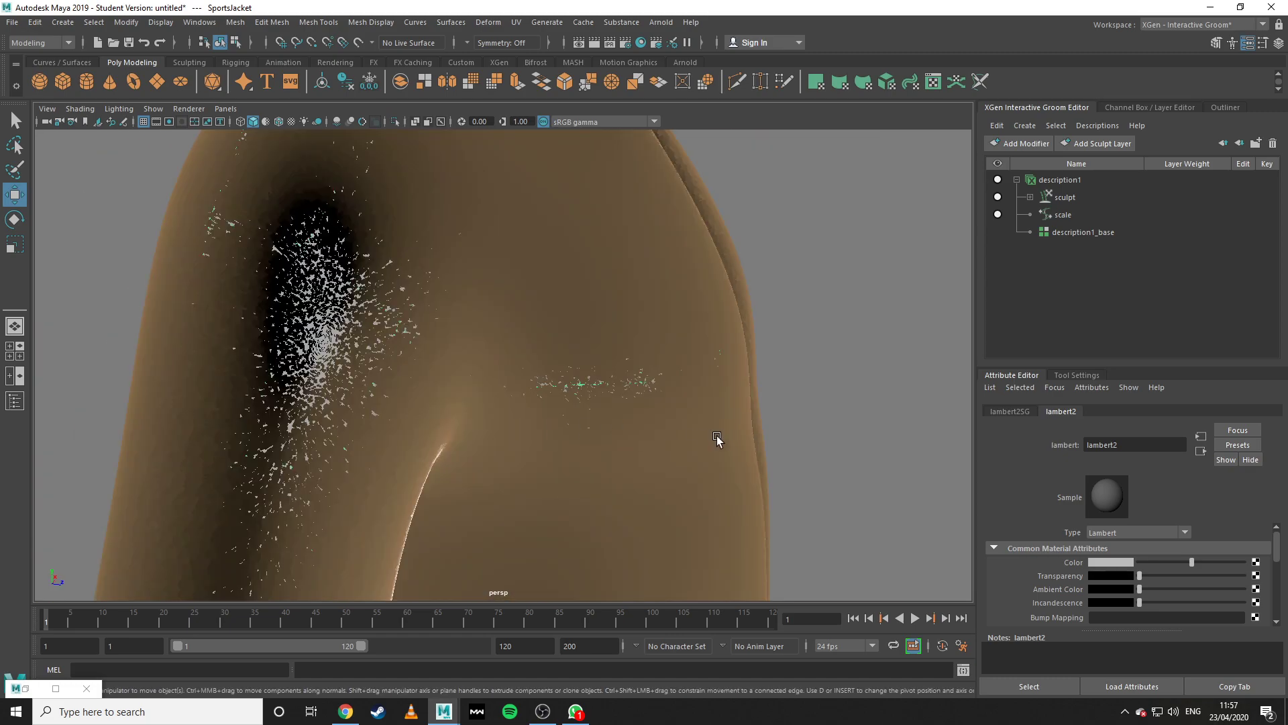
click(1072, 230)
click(1074, 195)
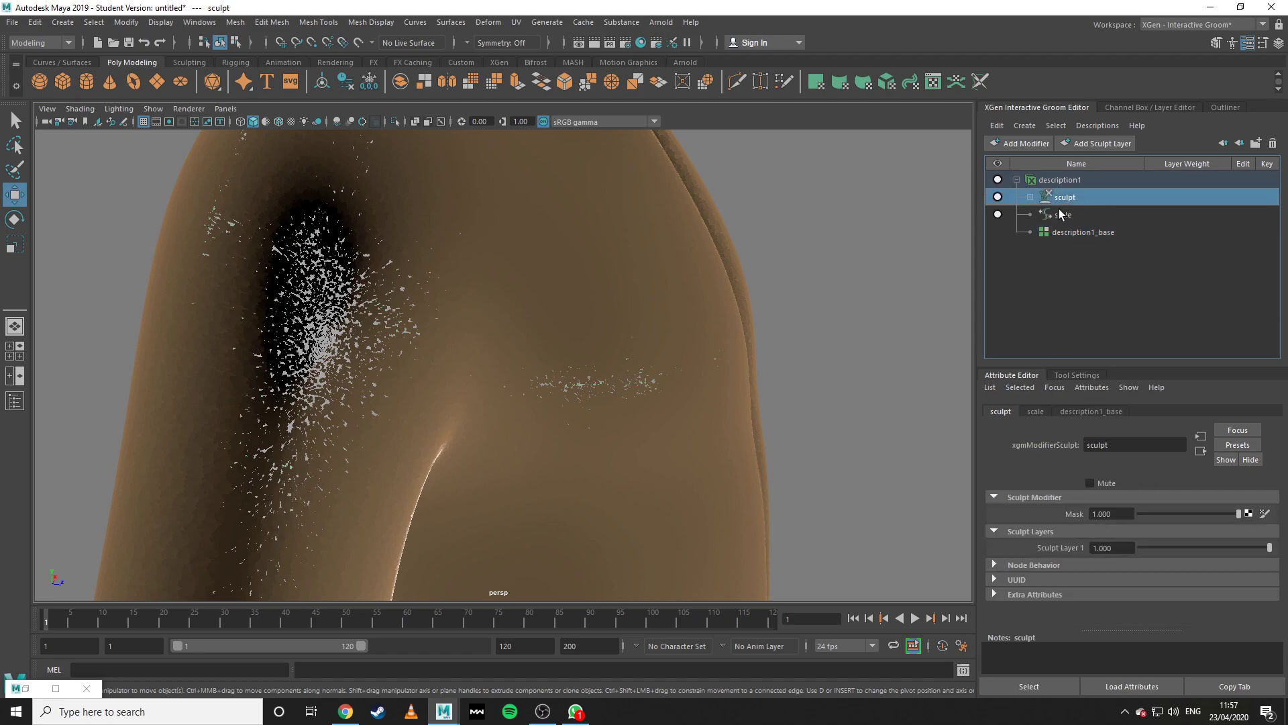
click(1074, 232)
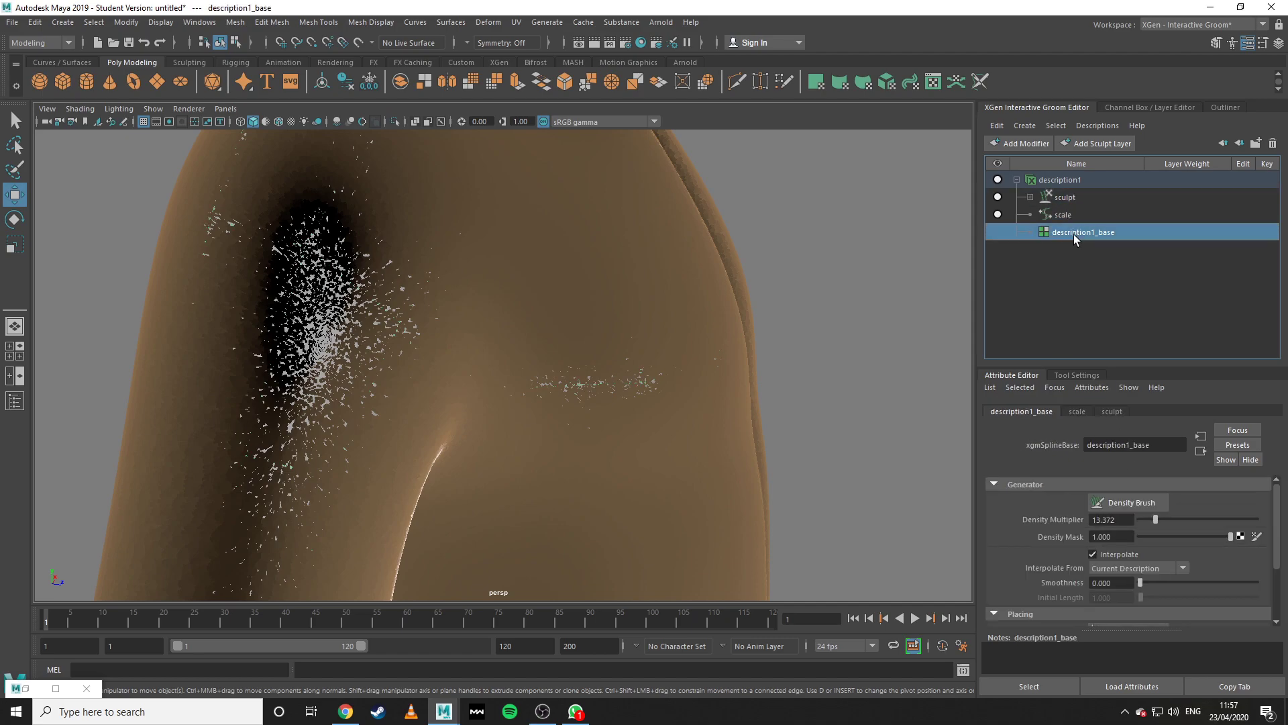
click(1063, 183)
drag(1151, 507, 1163, 507)
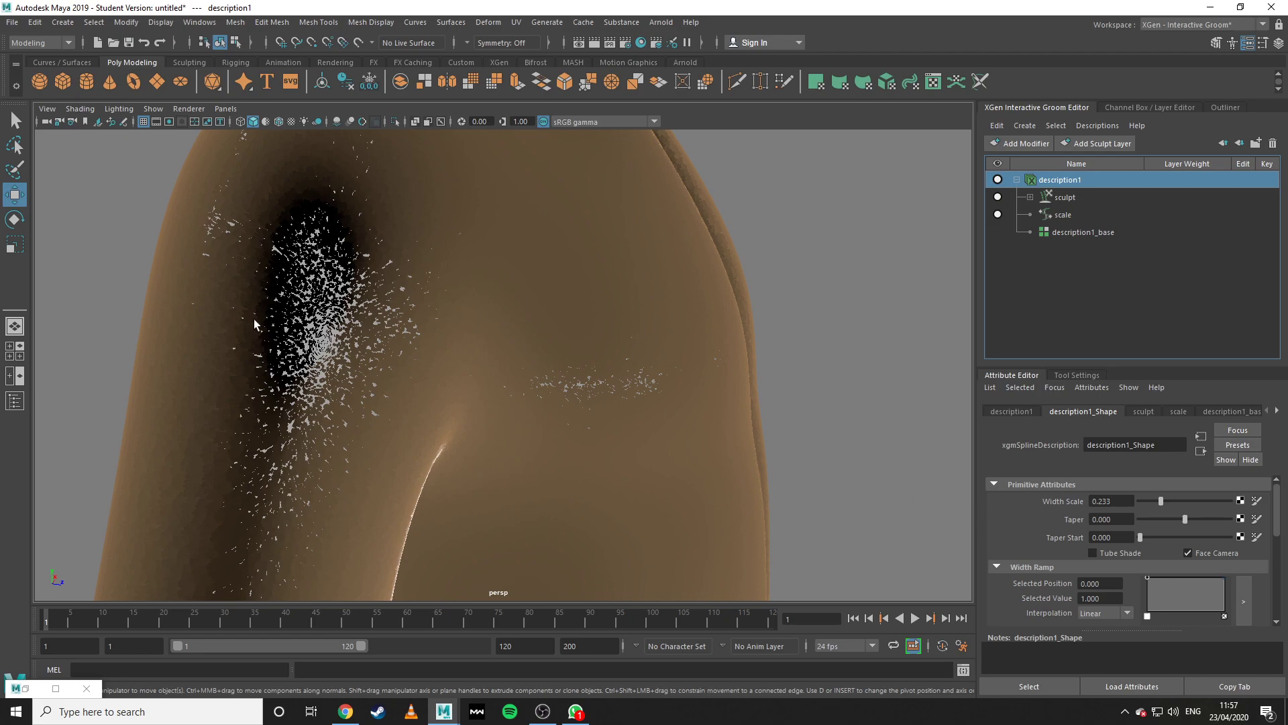
click(1172, 500)
Check the shoulder fur in the Arnold RenderView, stop the render and restore the render window to its smaller size.
click(56, 688)
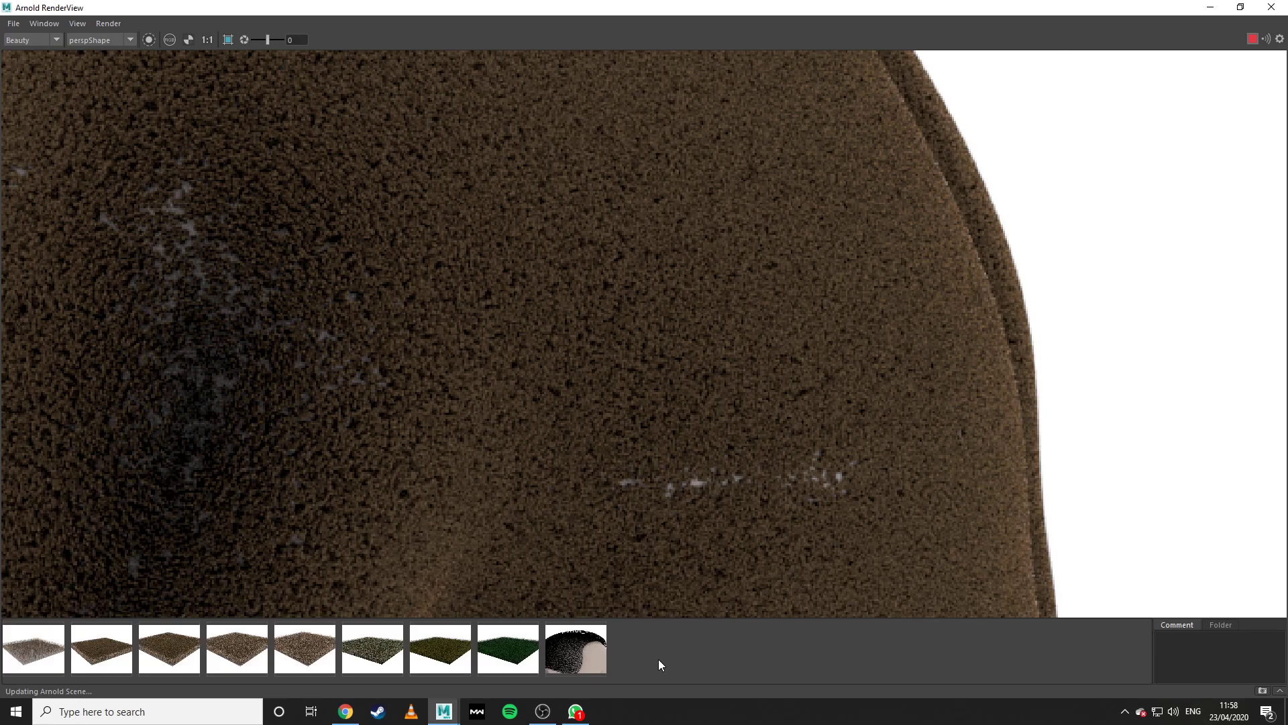
scroll(441, 408, down, 5)
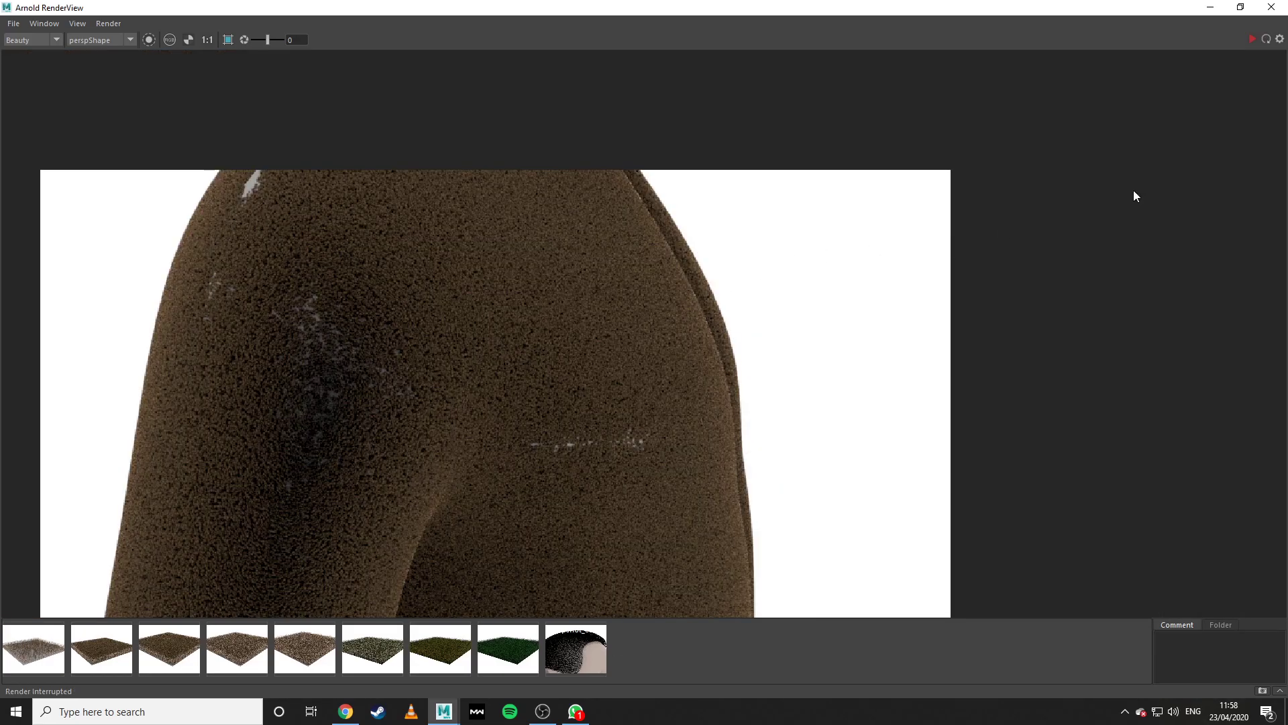
click(1240, 7)
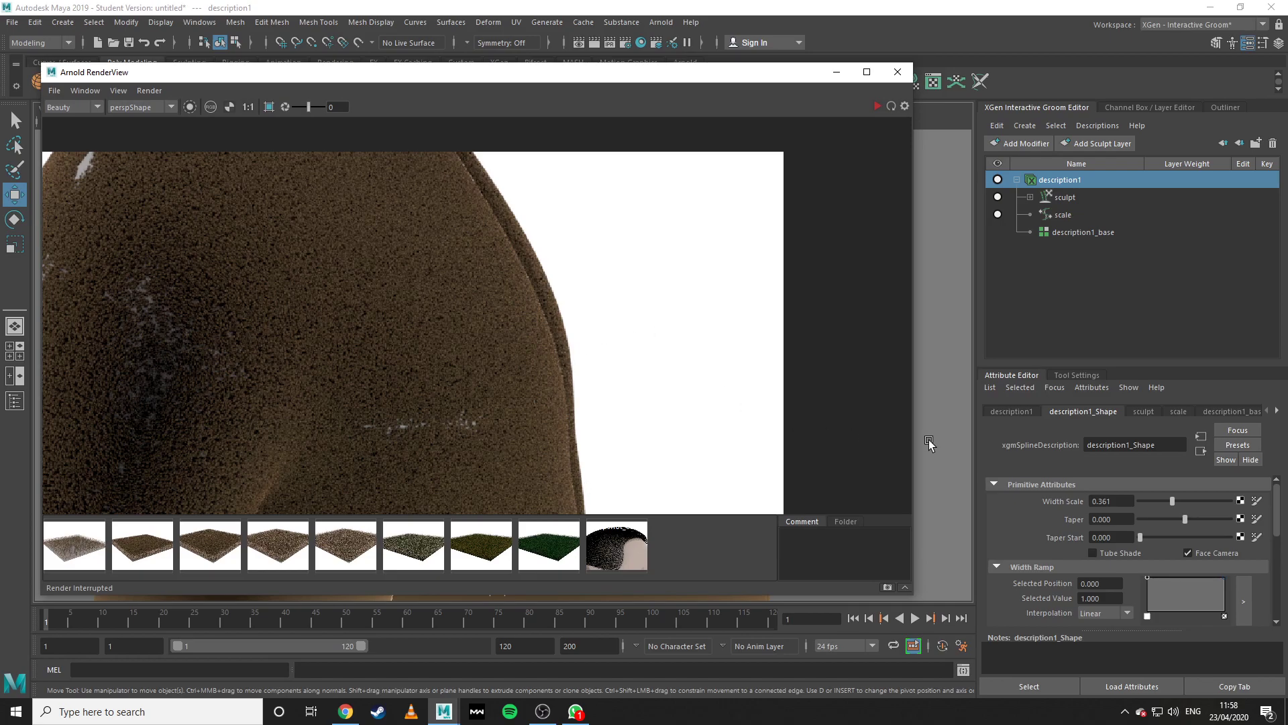
scroll(469, 396, down, 3)
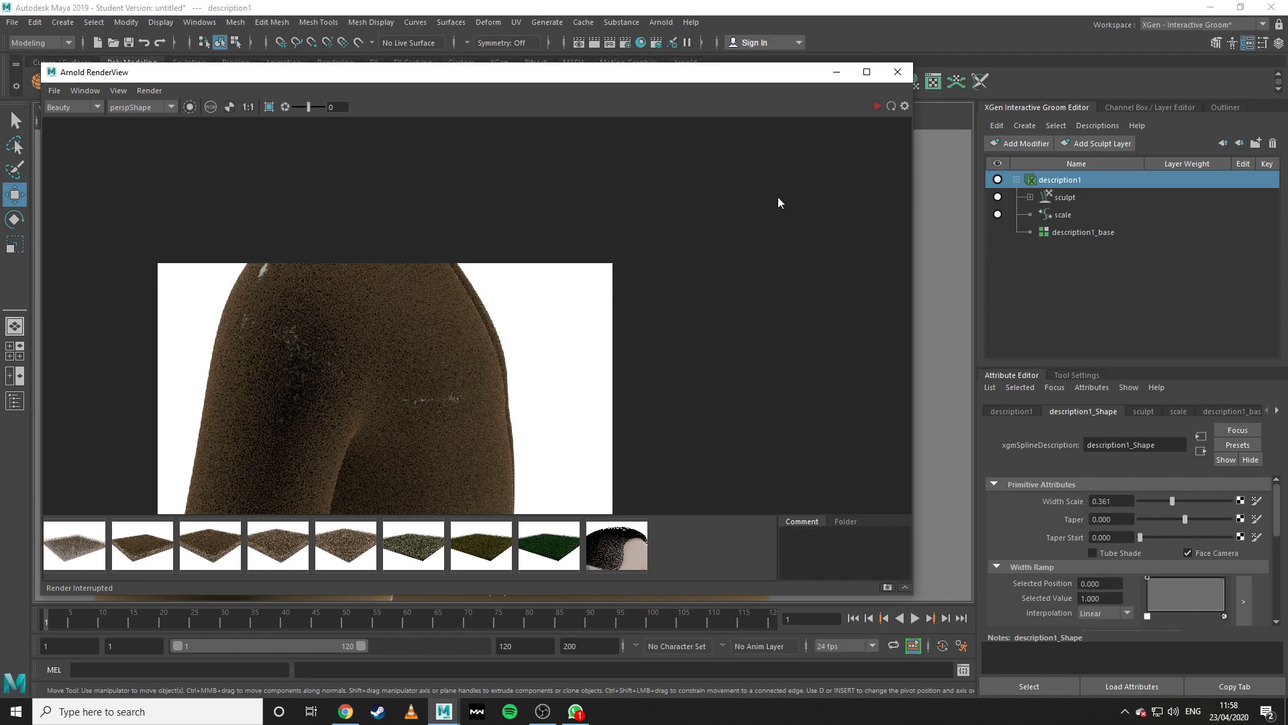
click(836, 71)
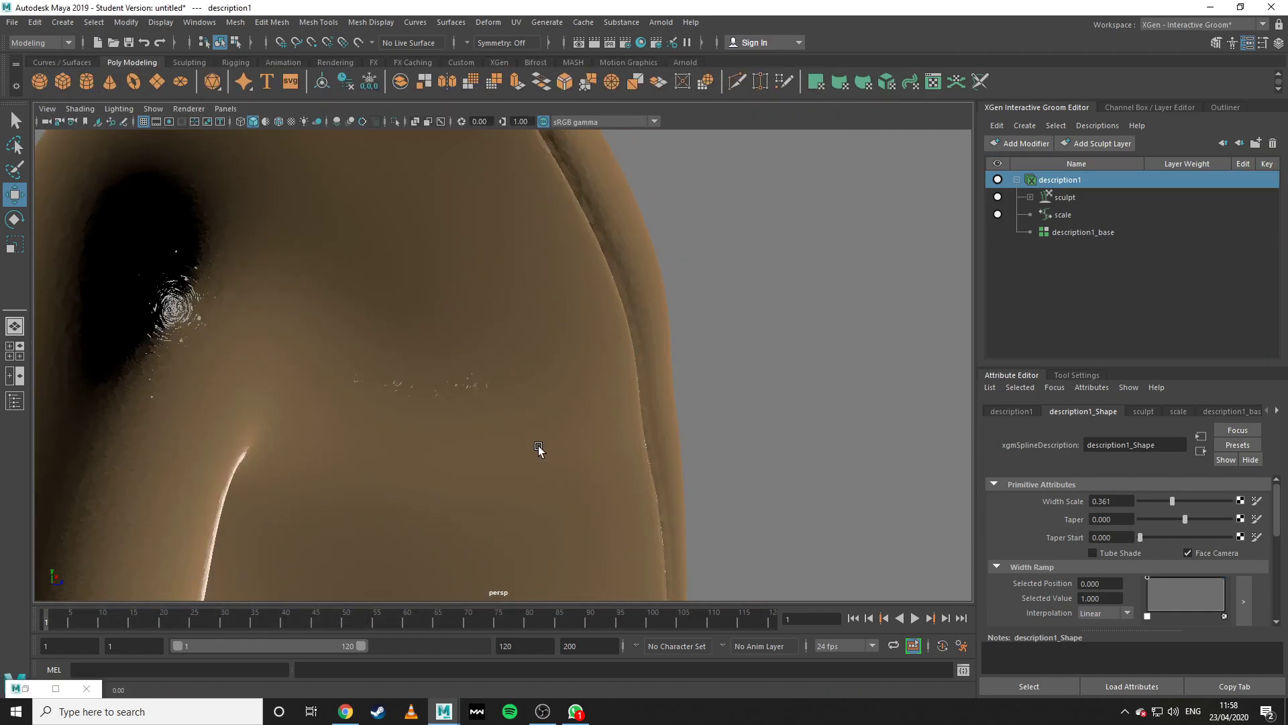
Set the scale modifier of description1 to 1.2 to lengthen the jacket's fur.
scroll(538, 446, down, 10)
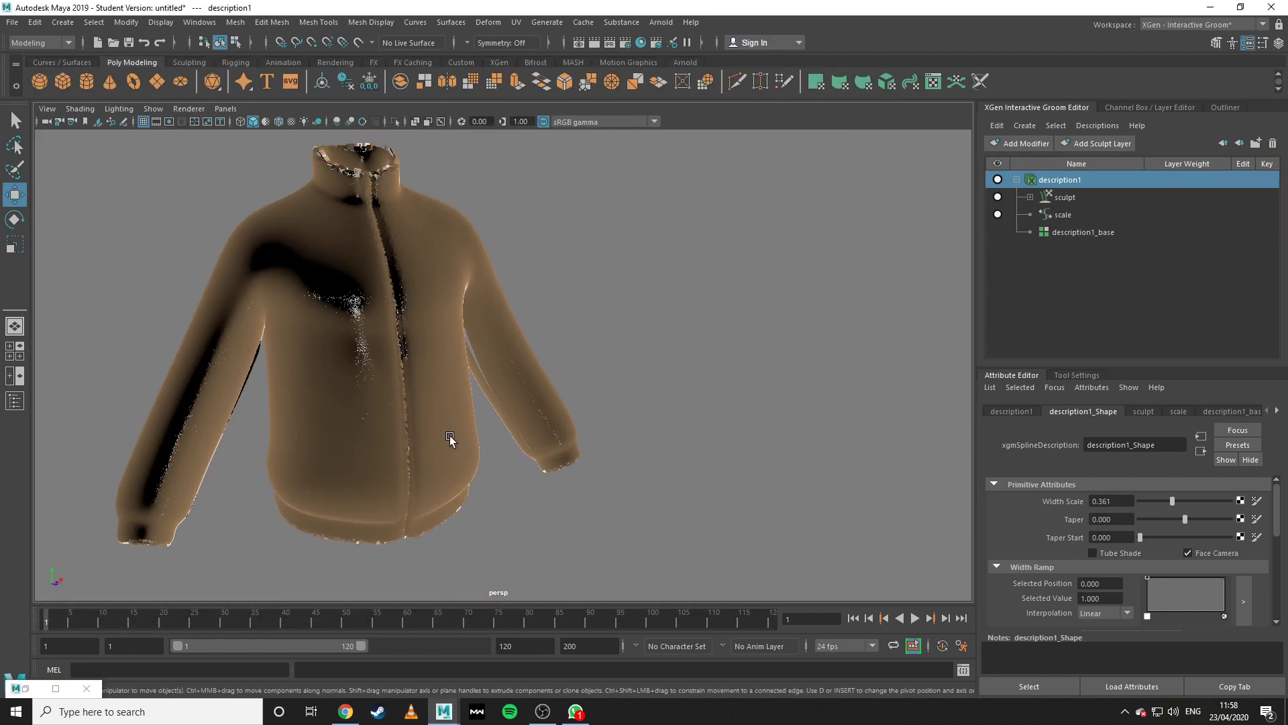
scroll(575, 440, up, 8)
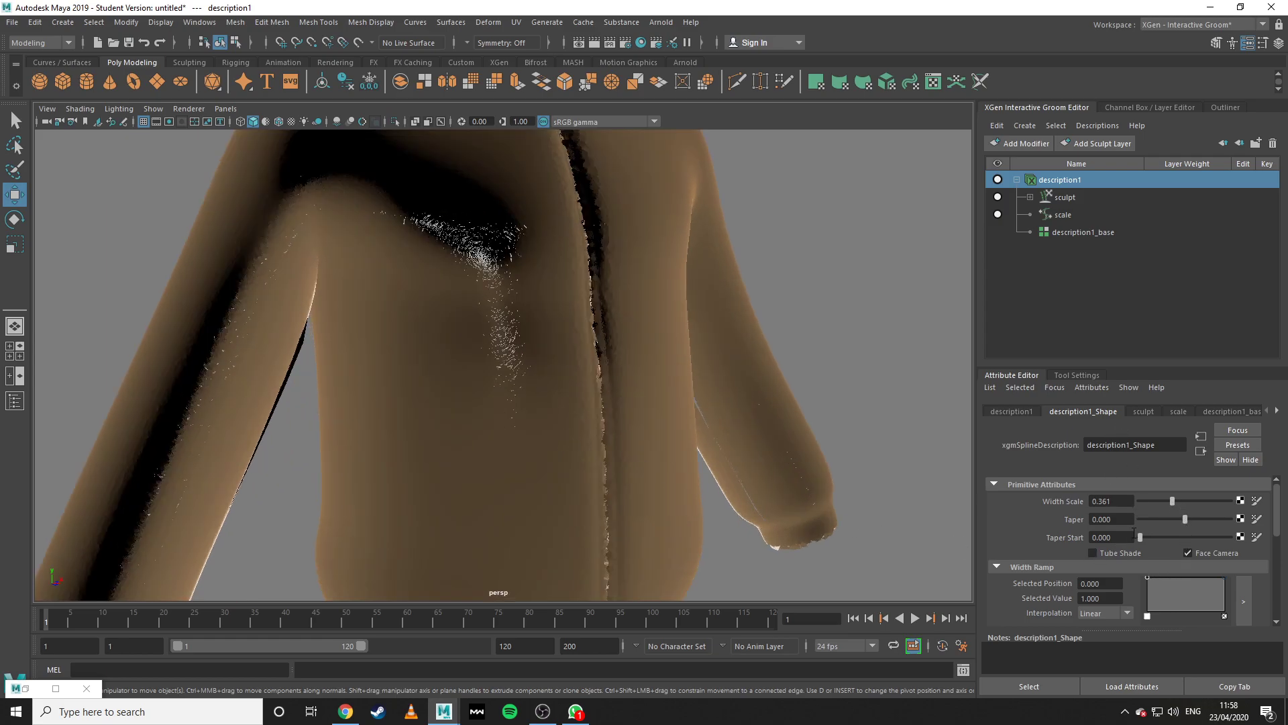
scroll(1134, 534, down, 1)
scroll(1132, 554, down, 1)
scroll(1131, 554, down, 2)
scroll(1131, 554, up, 2)
click(1065, 198)
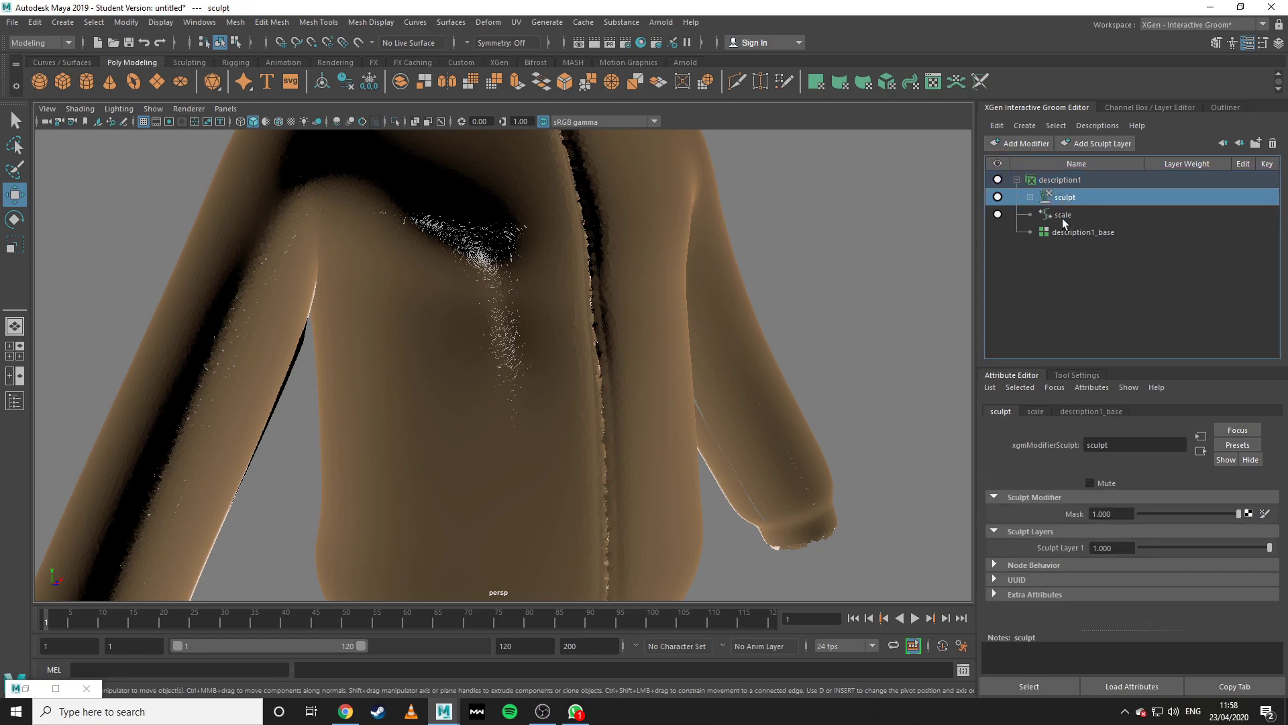
click(1062, 216)
click(1114, 531)
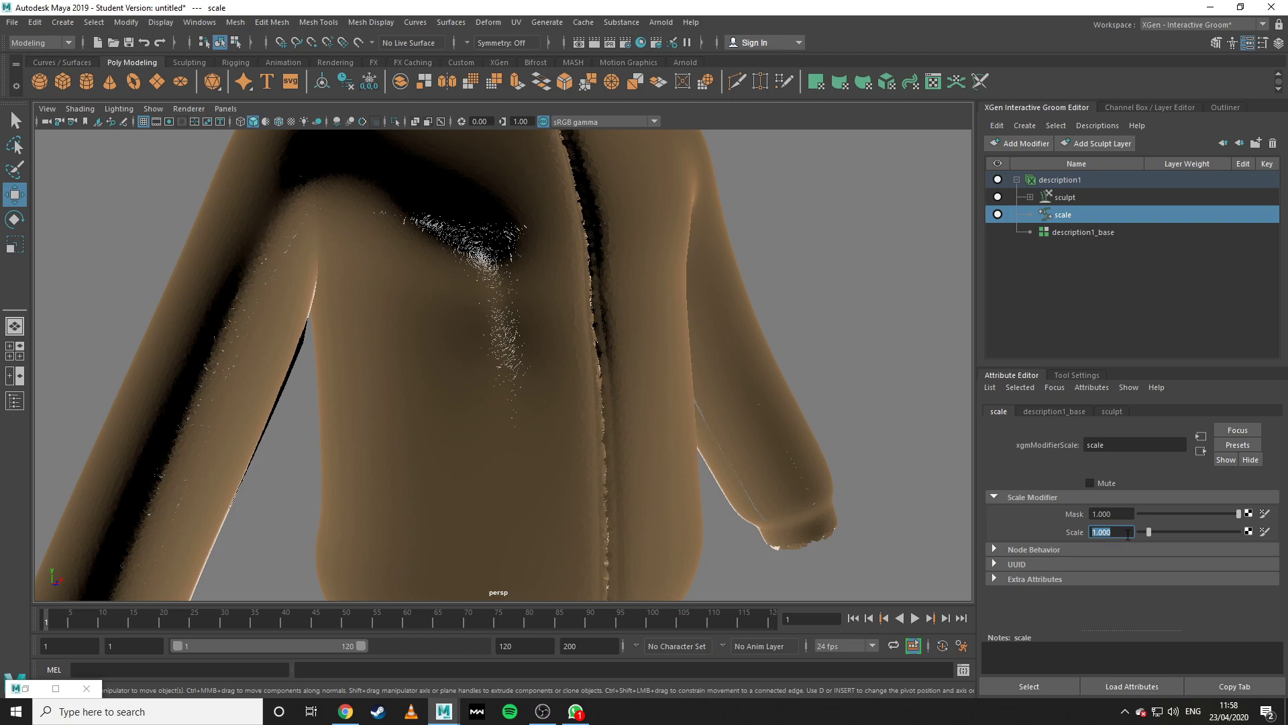
text(1.2)
key(Return)
Set the density multiplier of description1_base to 15.
click(1057, 237)
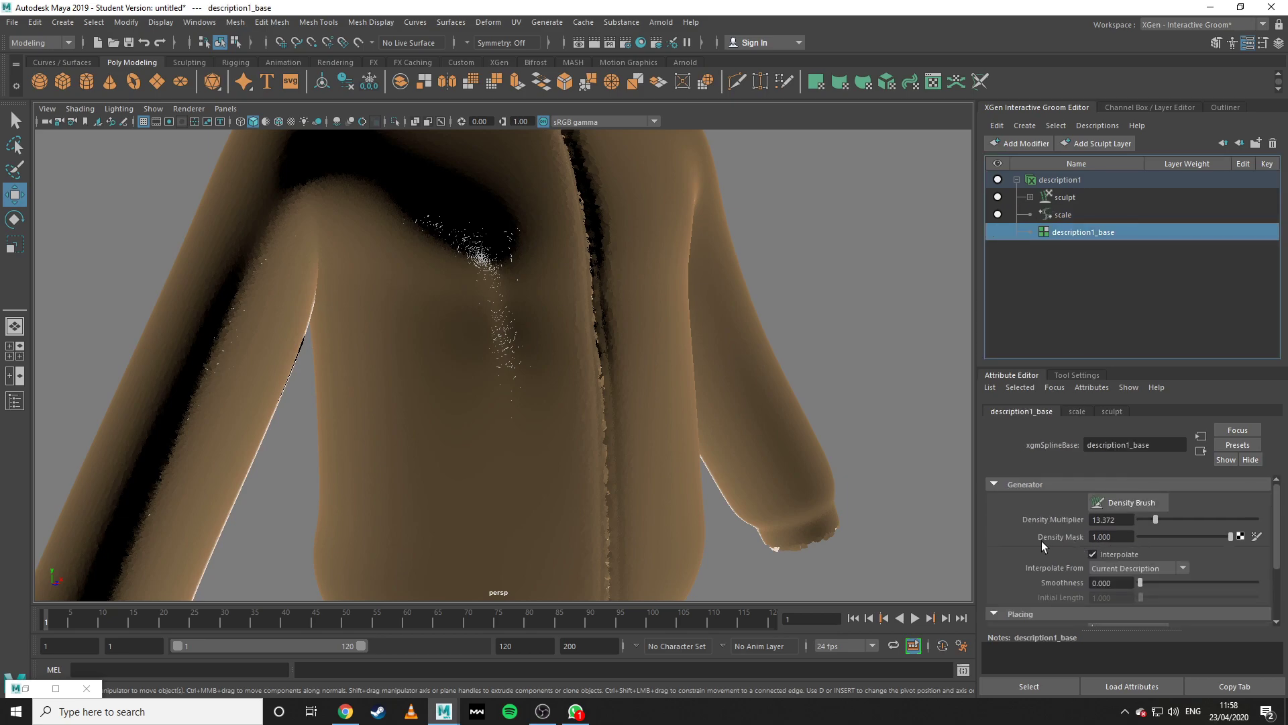
click(1124, 520)
text(15)
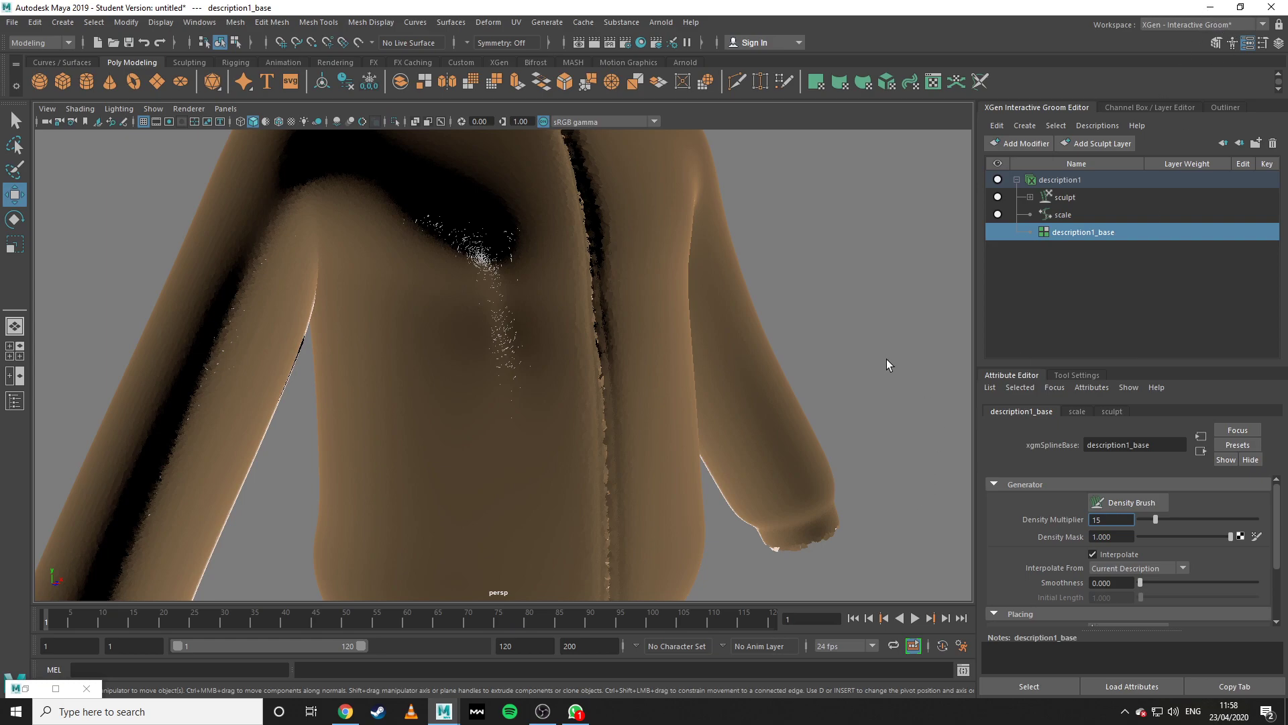
key(Return)
Restart the Arnold render of the denser jacket fur and check the whole image.
click(38, 688)
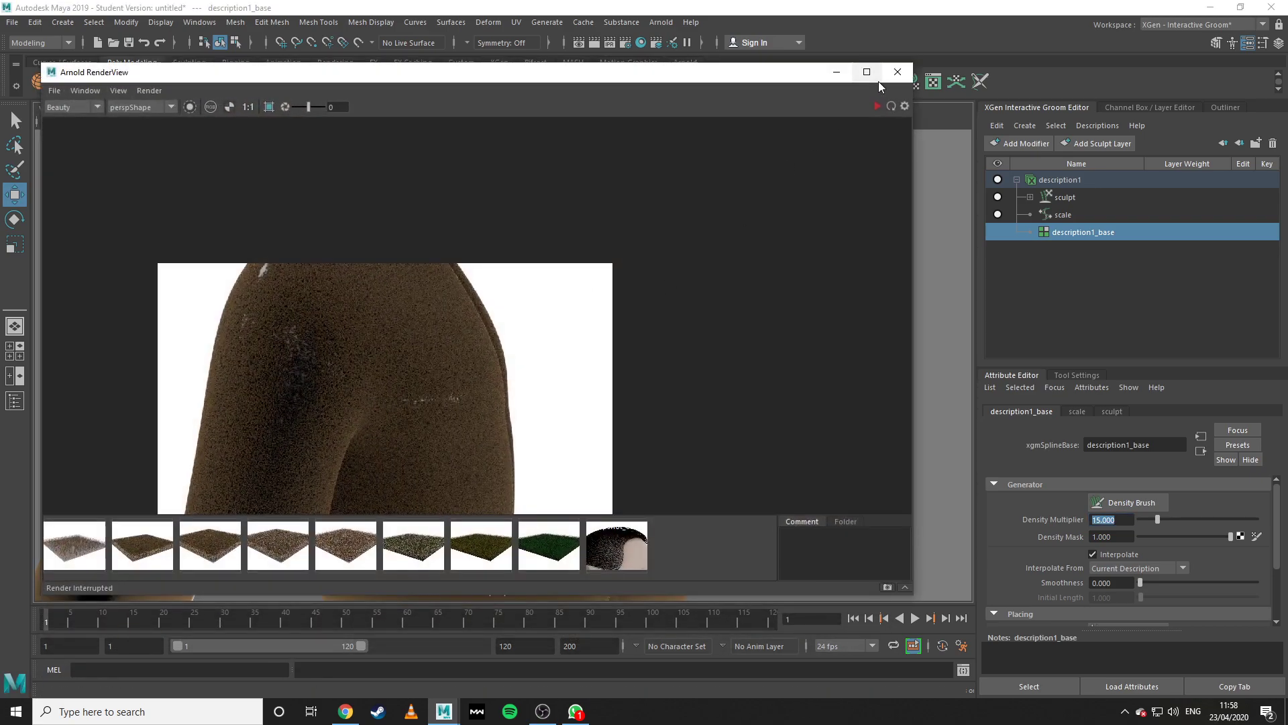
click(876, 108)
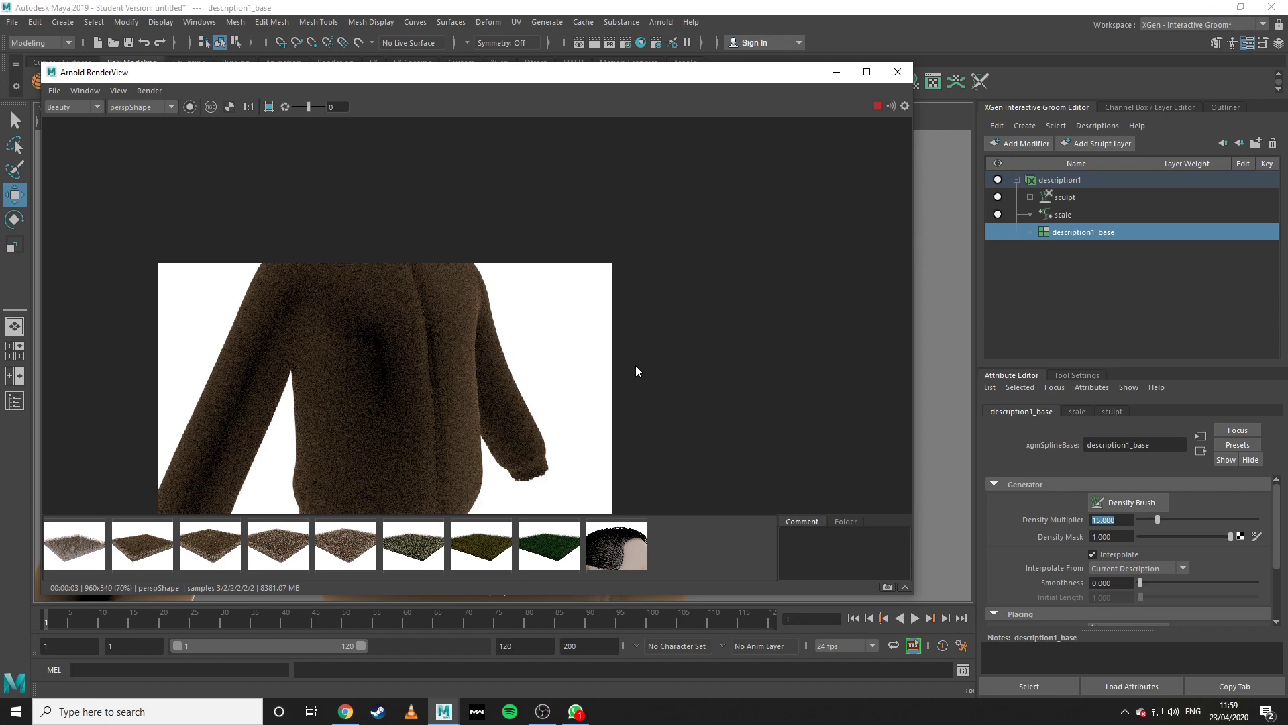
scroll(555, 416, down, 4)
scroll(556, 416, up, 2)
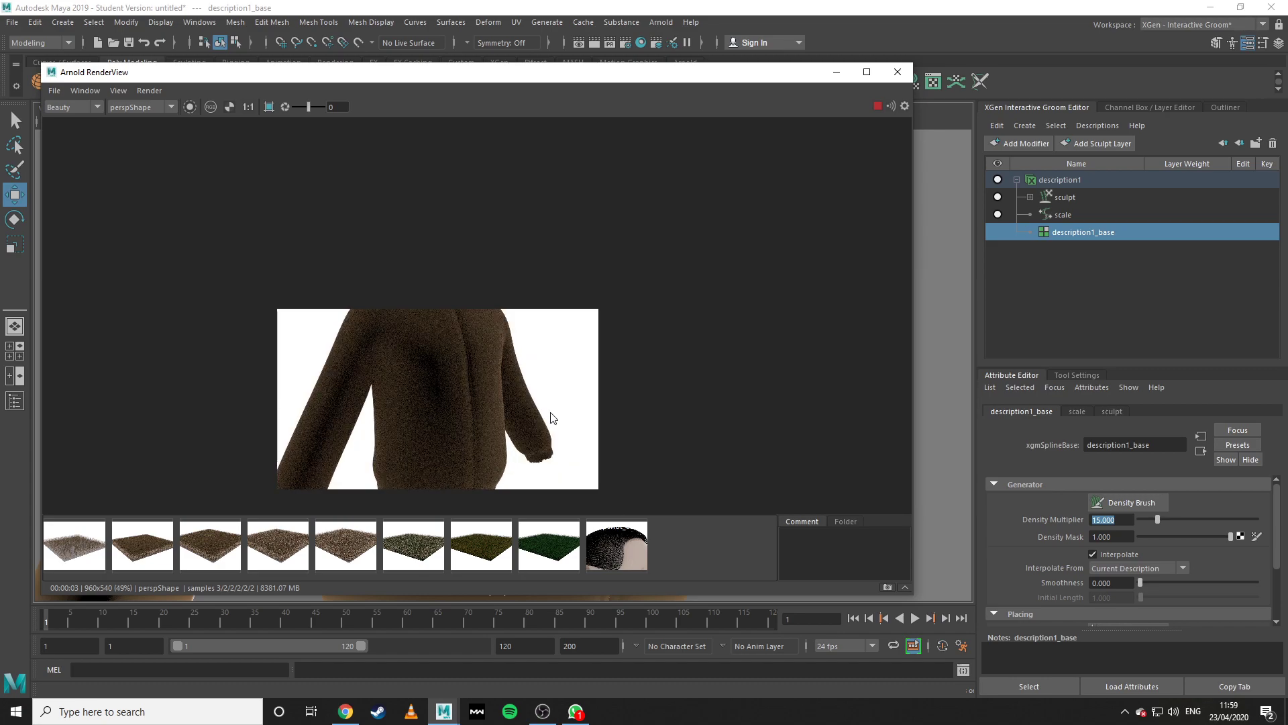
Return to the viewport and view the whole furry jacket straight from the front.
click(836, 72)
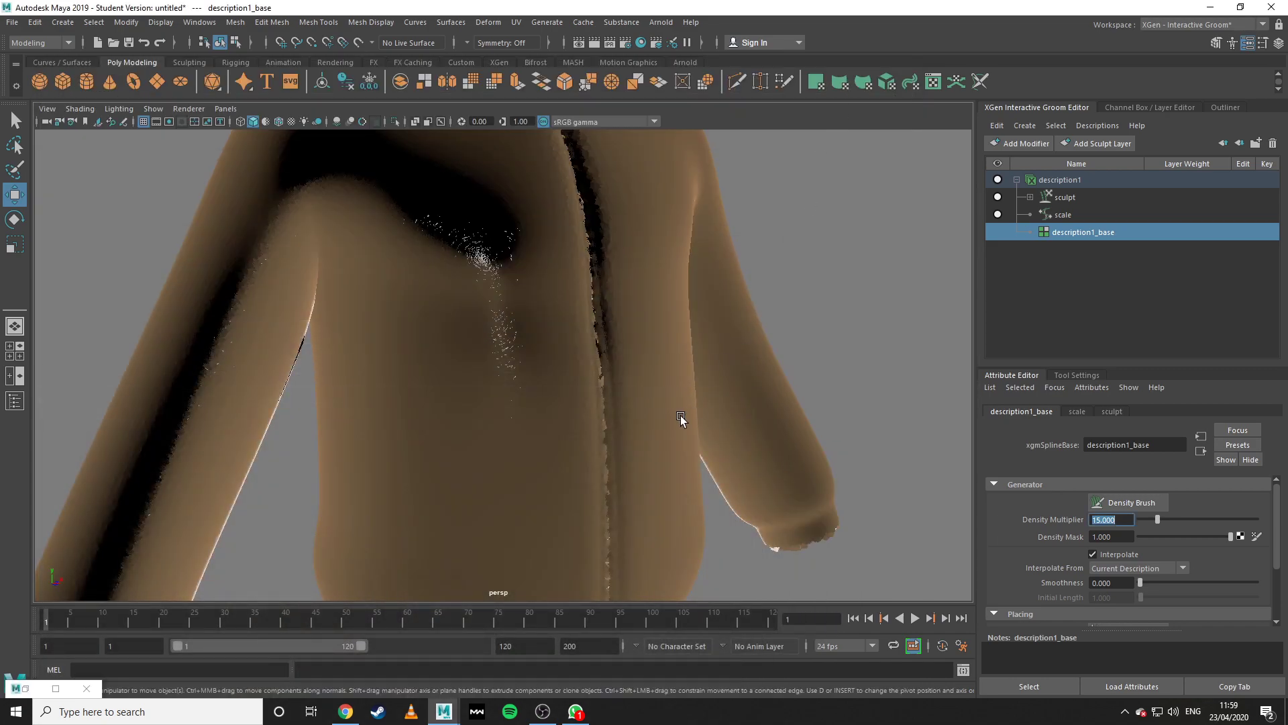
scroll(678, 409, down, 3)
mouse_move(674, 401)
alt+mouse_down()
mouse_move(704, 397)
mouse_move(417, 431)
mouse_move(645, 386)
mouse_move(695, 400)
alt+mouse_up()
scroll(694, 401, down, 3)
scroll(466, 454, up, 2)
alt+drag(466, 454, 536, 354)
alt+drag(483, 389, 415, 433)
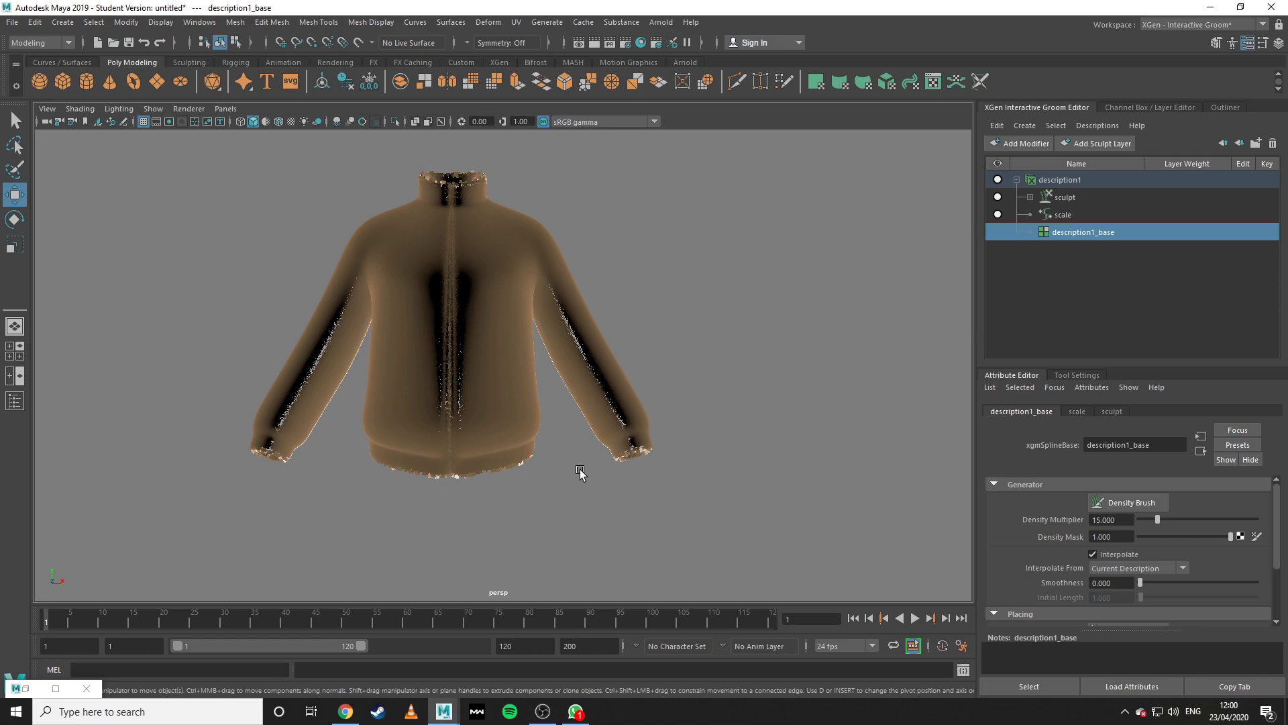
Switch to Chrome and search Google Images for "fram house" in a new tab.
click(345, 711)
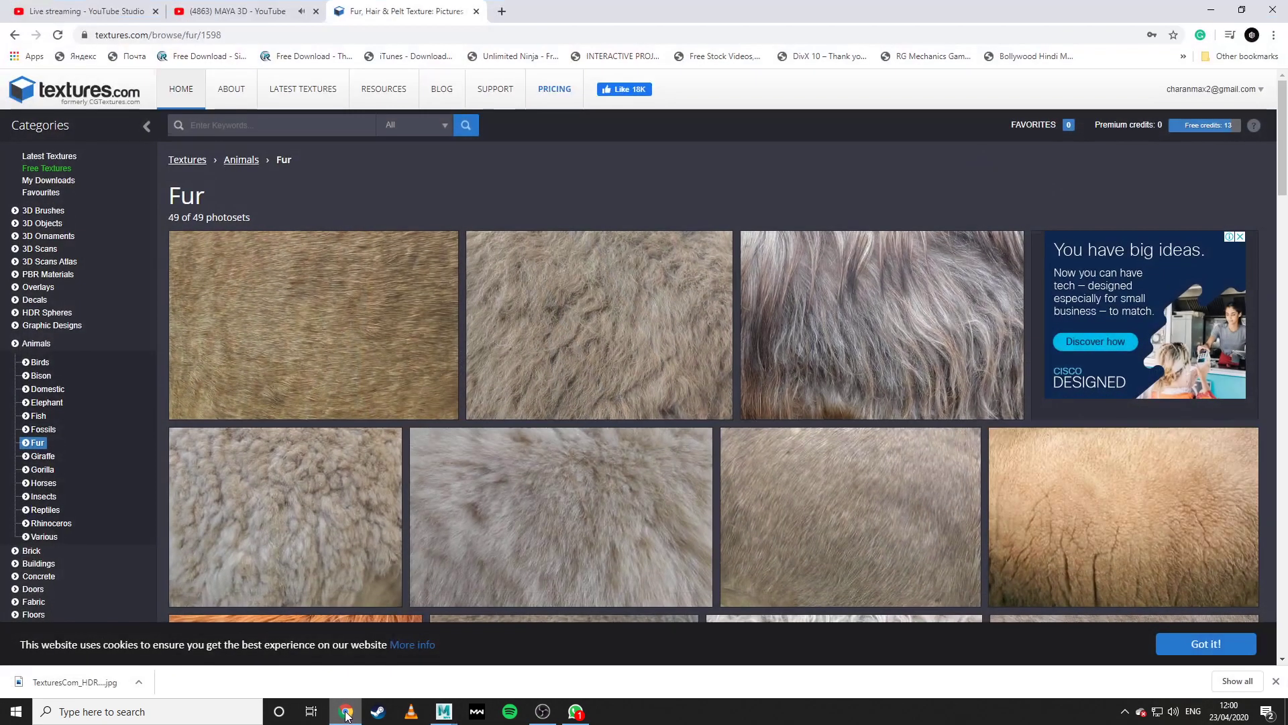
click(501, 10)
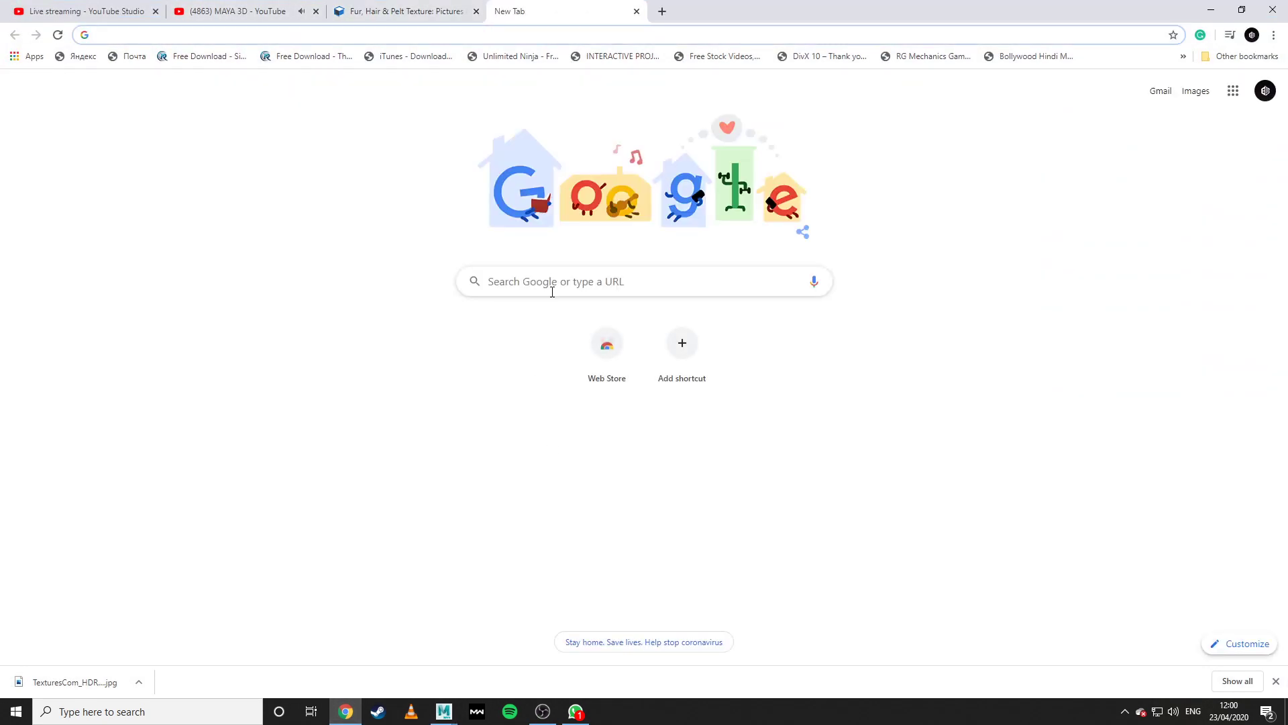
text(fram house)
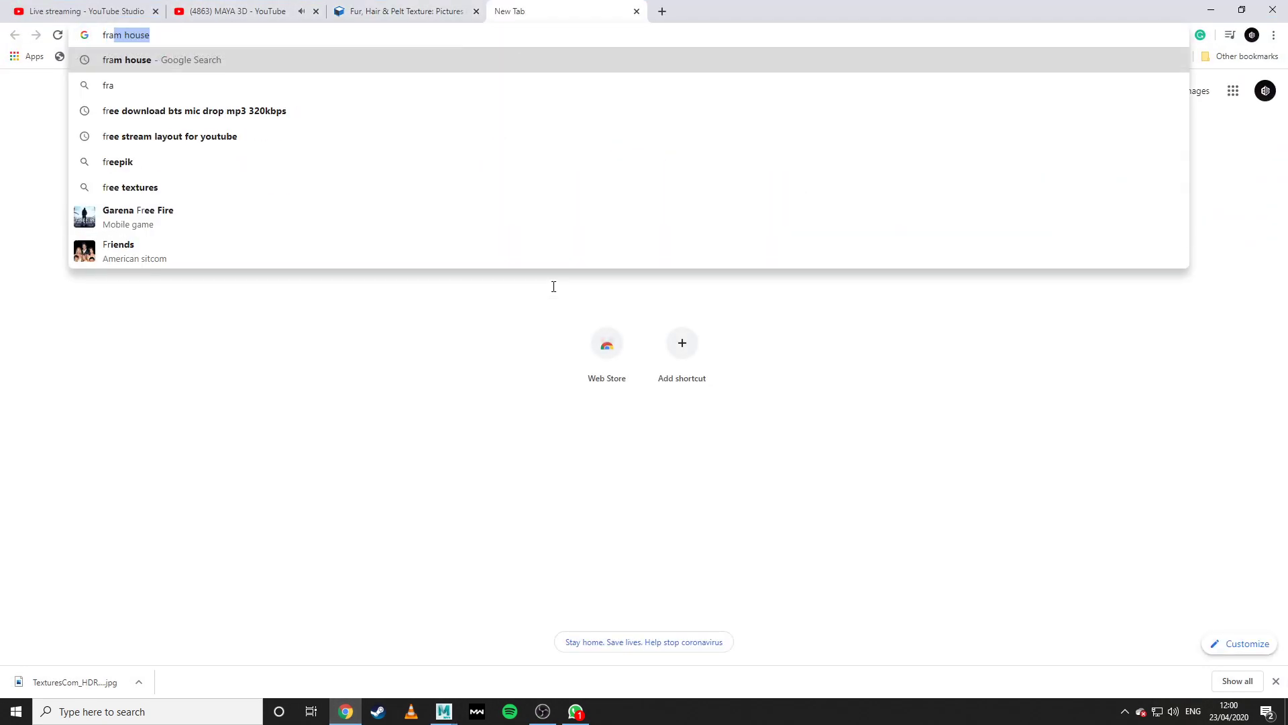
click(277, 59)
click(169, 131)
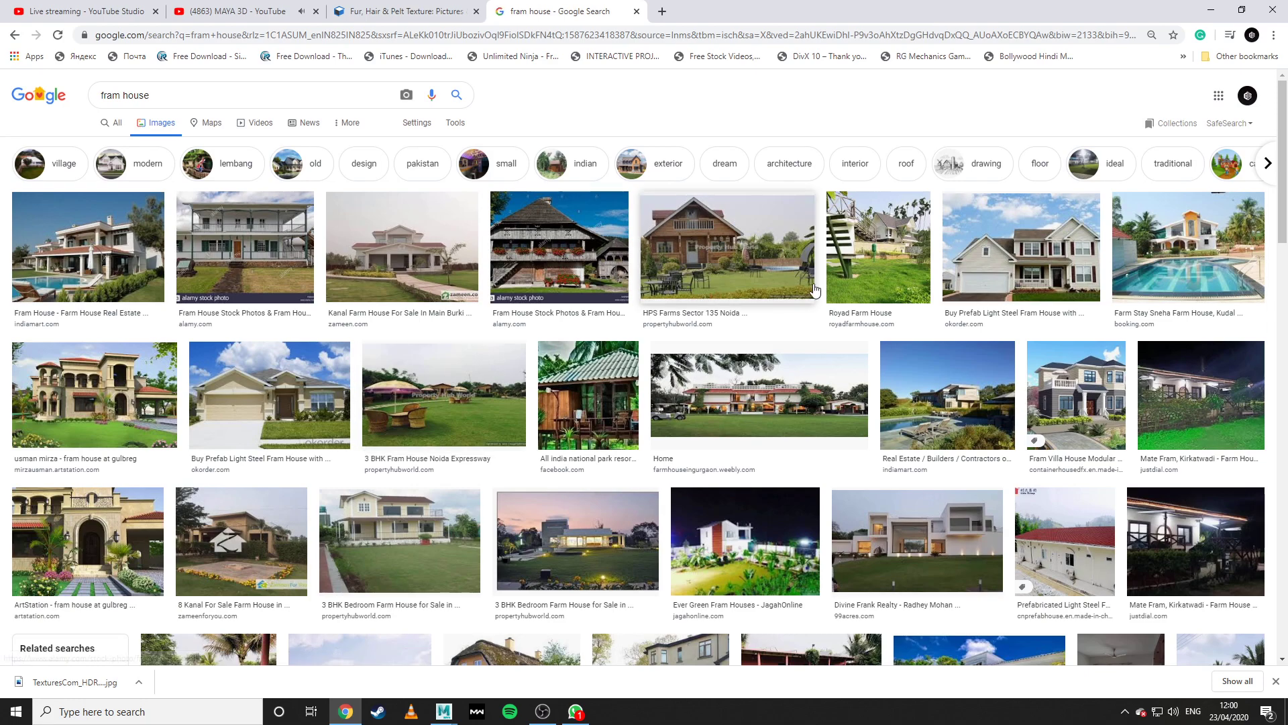
Preview several house pictures in the results and open the ArtStation page of the "fram house at gulbreg" project.
click(878, 252)
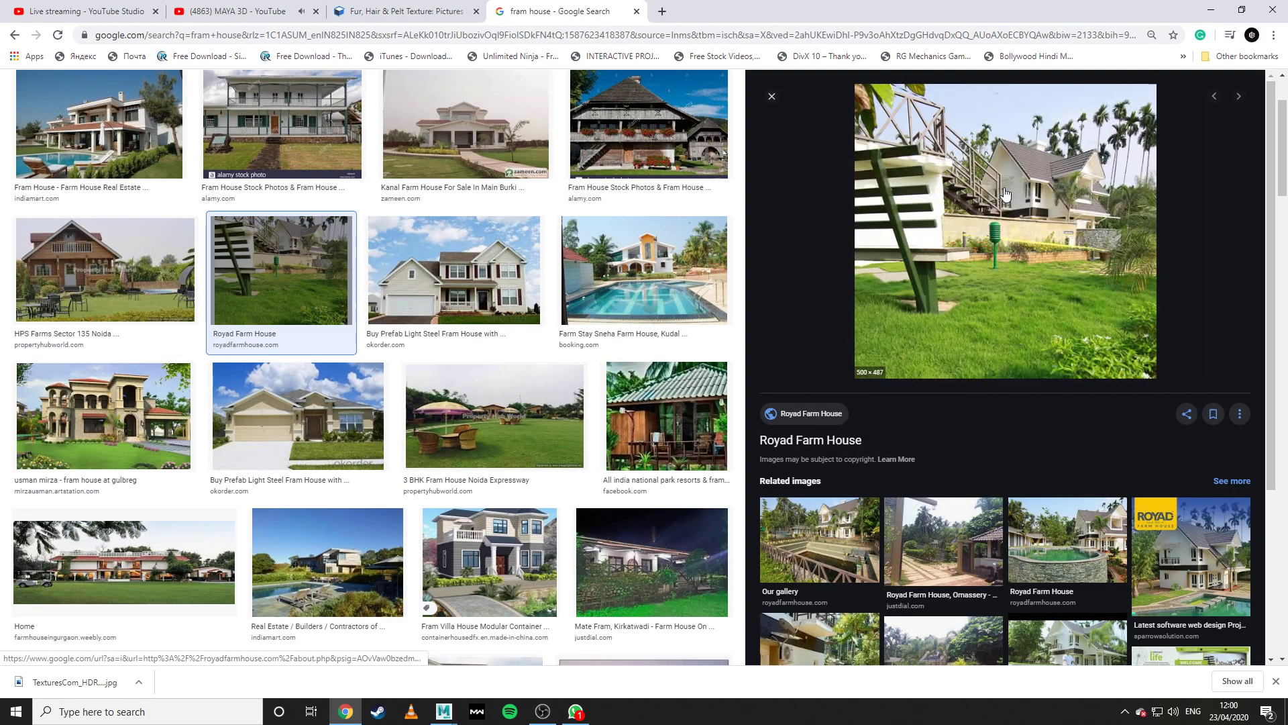
click(370, 298)
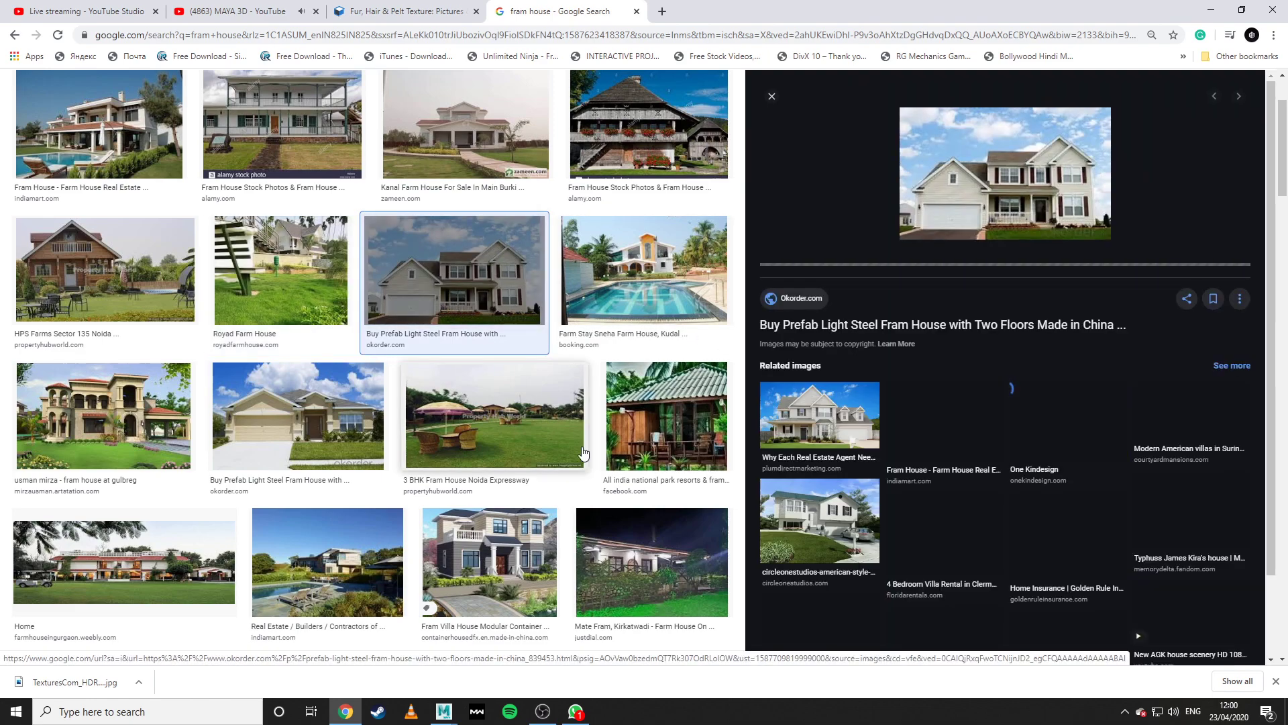
key(Escape)
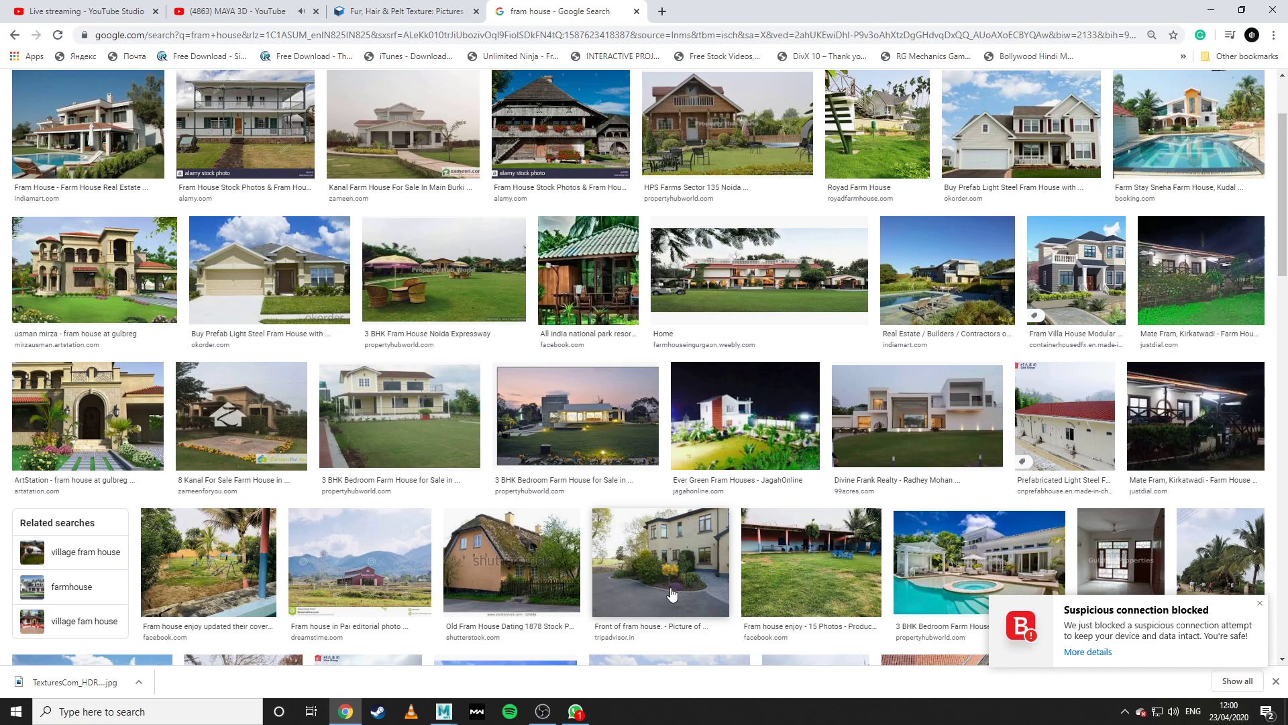
click(141, 275)
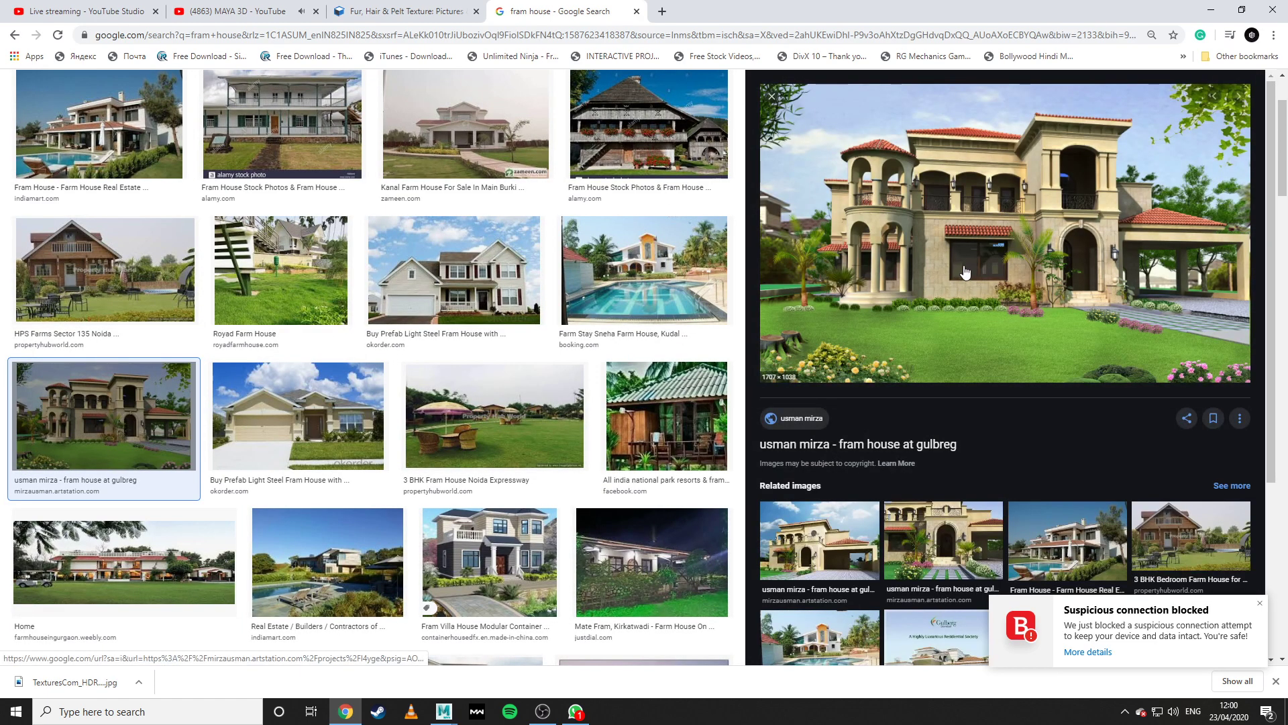
click(966, 371)
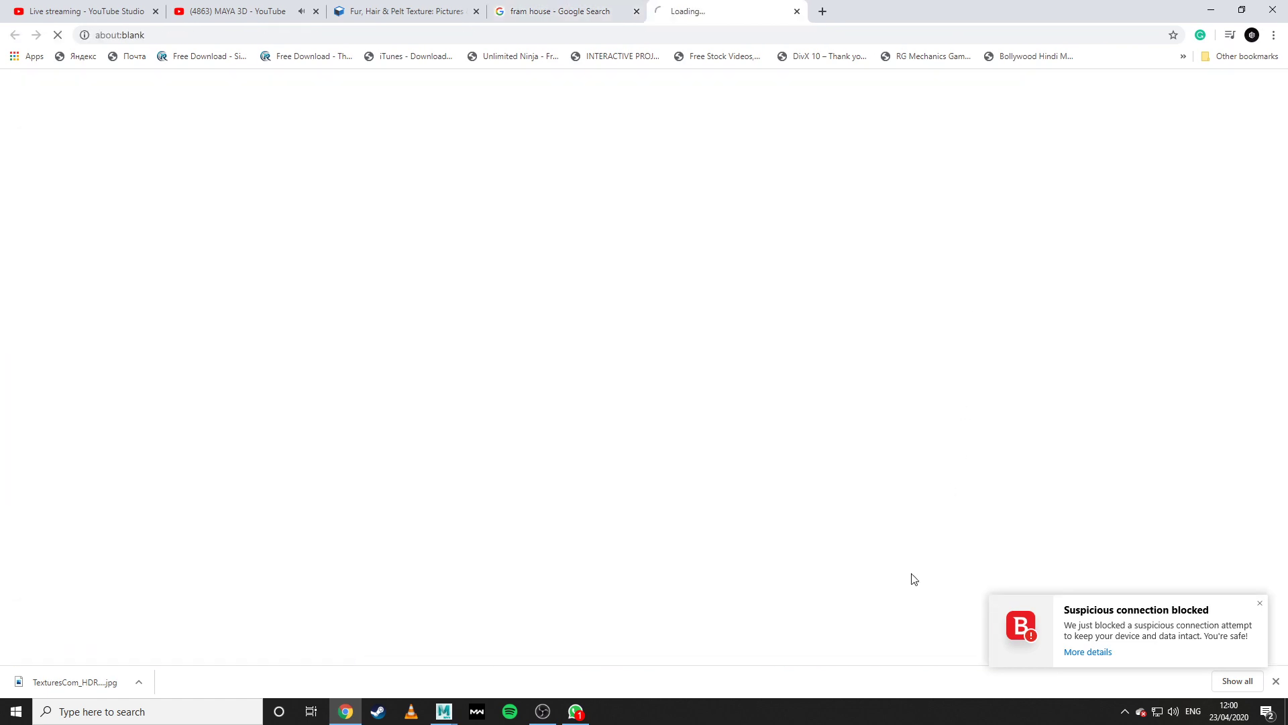
click(1258, 606)
scroll(763, 448, down, 4)
scroll(763, 448, down, 2)
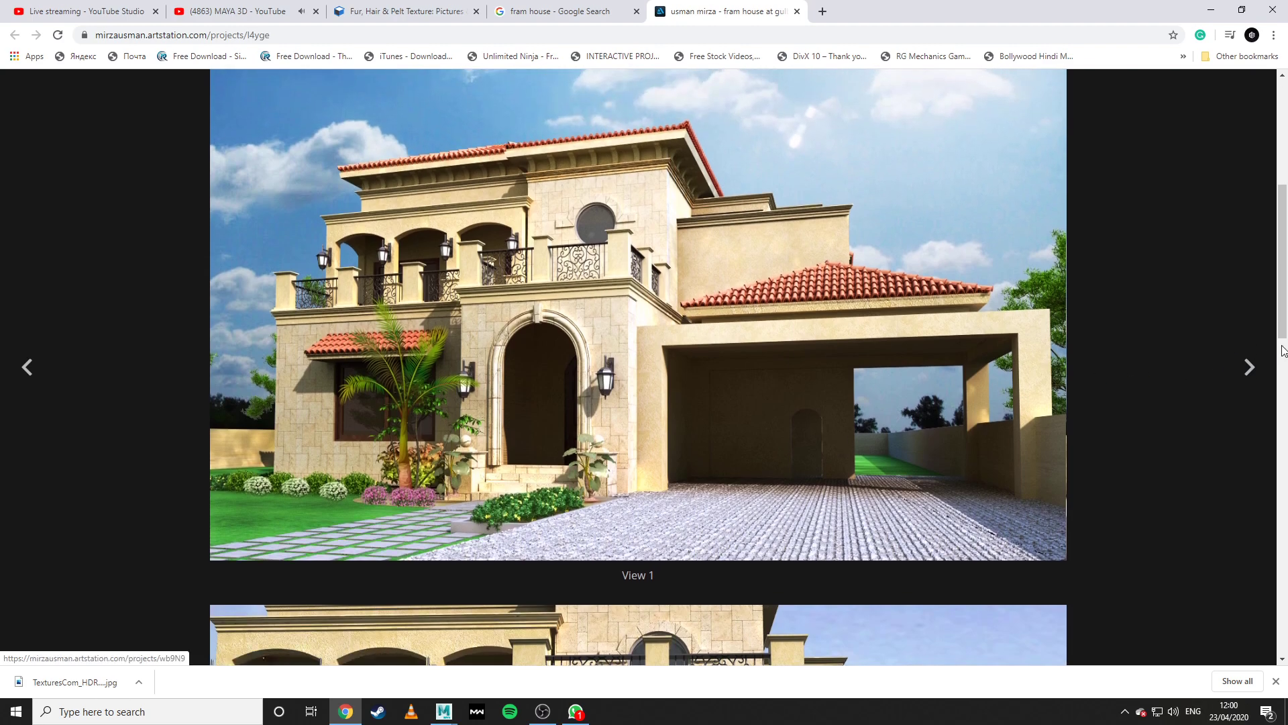
click(1249, 367)
scroll(863, 376, down, 6)
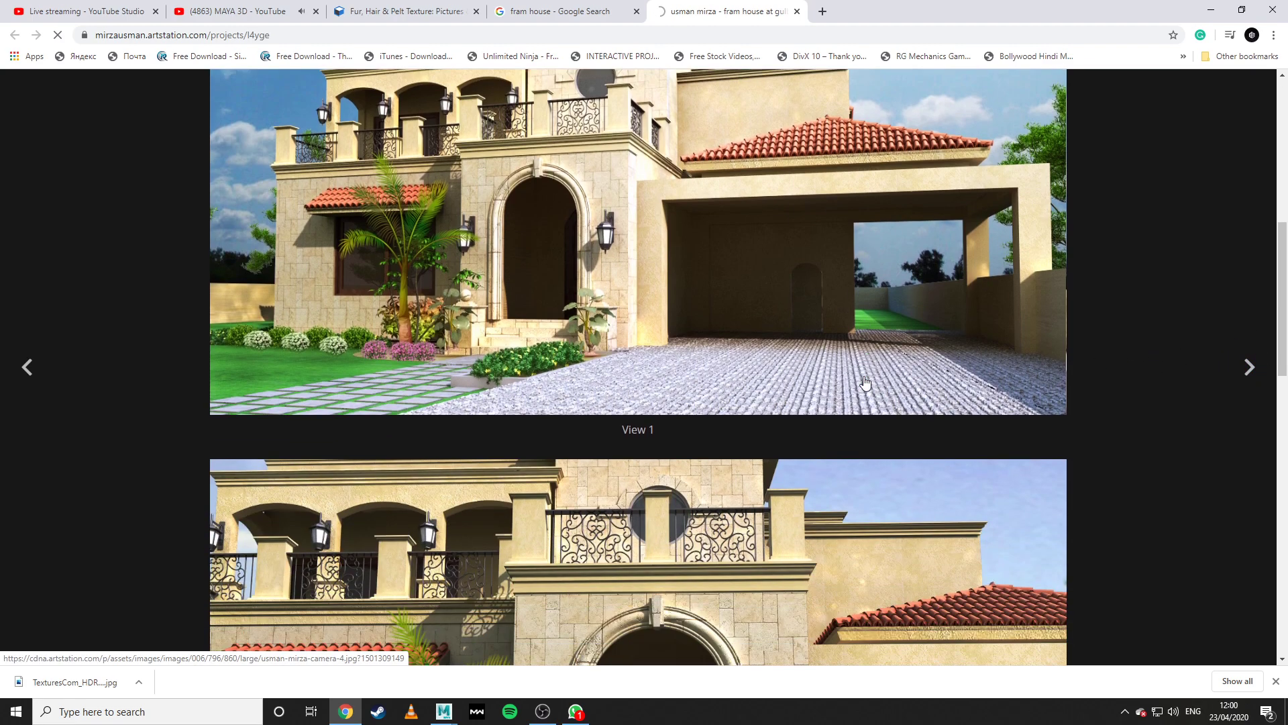
scroll(864, 377, down, 5)
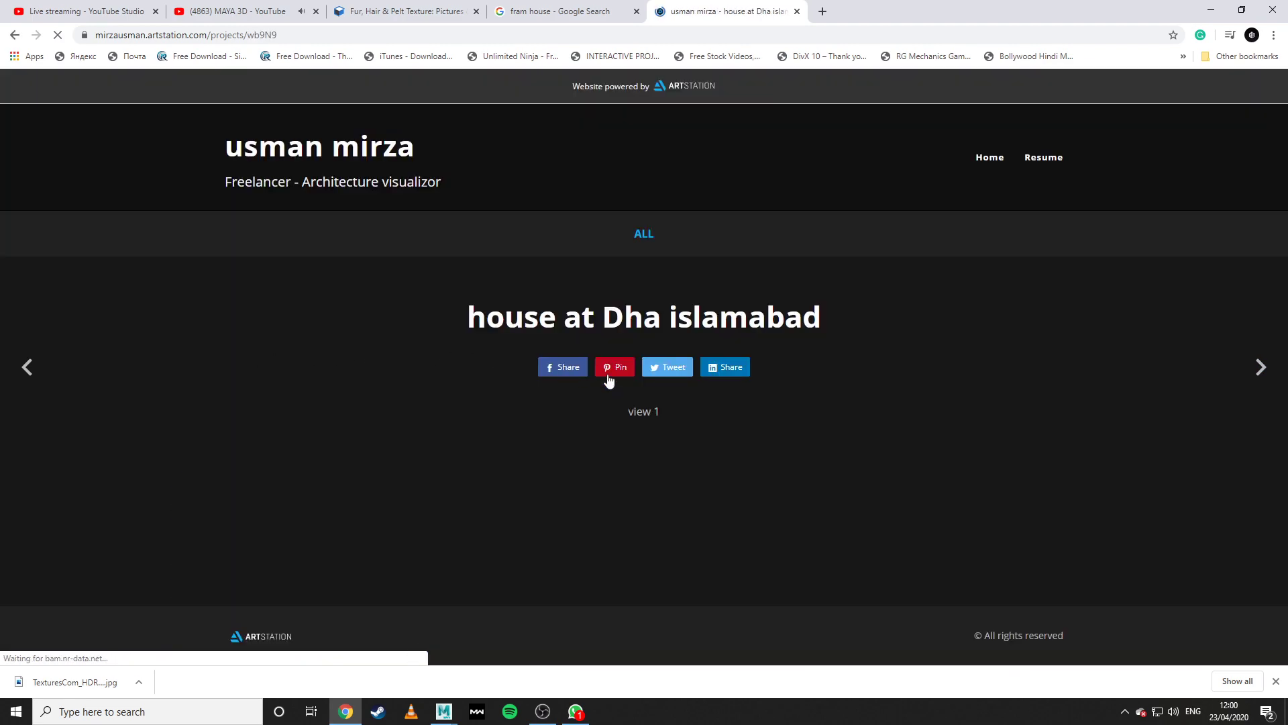
key(alt+Left)
Examine the lawn, plants and paving in the three rendered house views on the project page.
scroll(624, 437, down, 6)
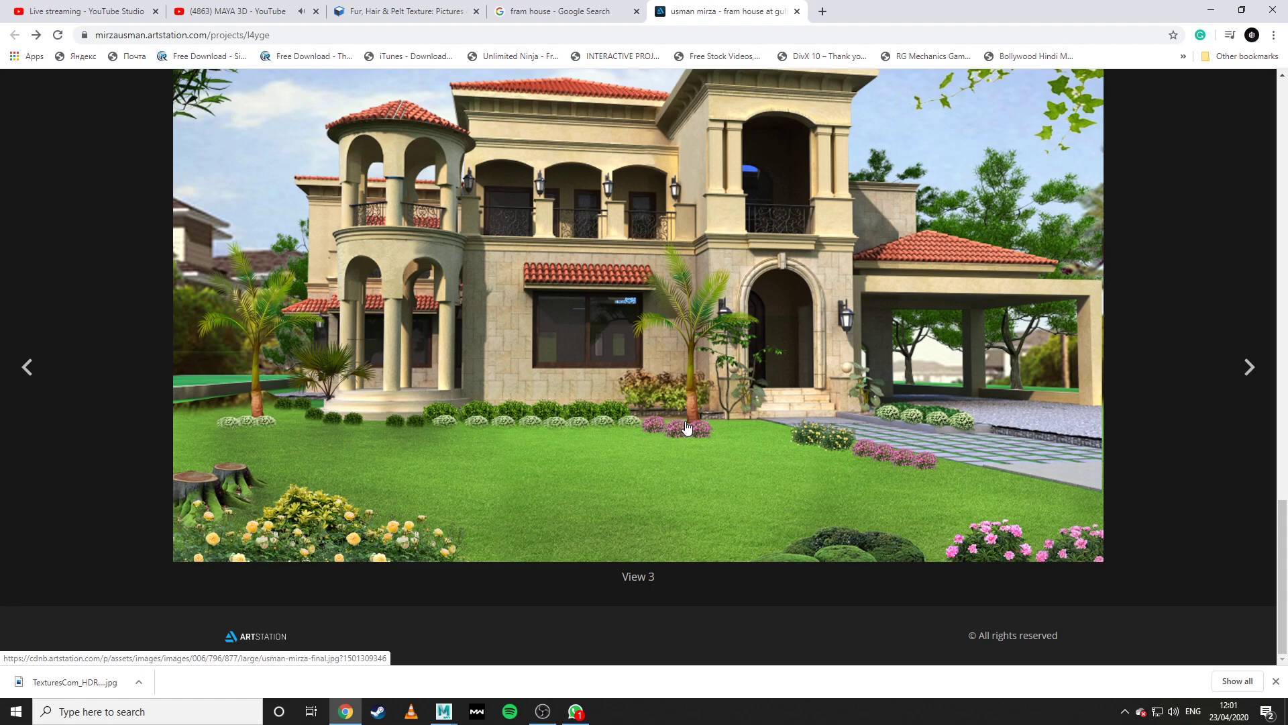
scroll(279, 522, up, 1)
scroll(279, 521, down, 1)
scroll(763, 279, up, 15)
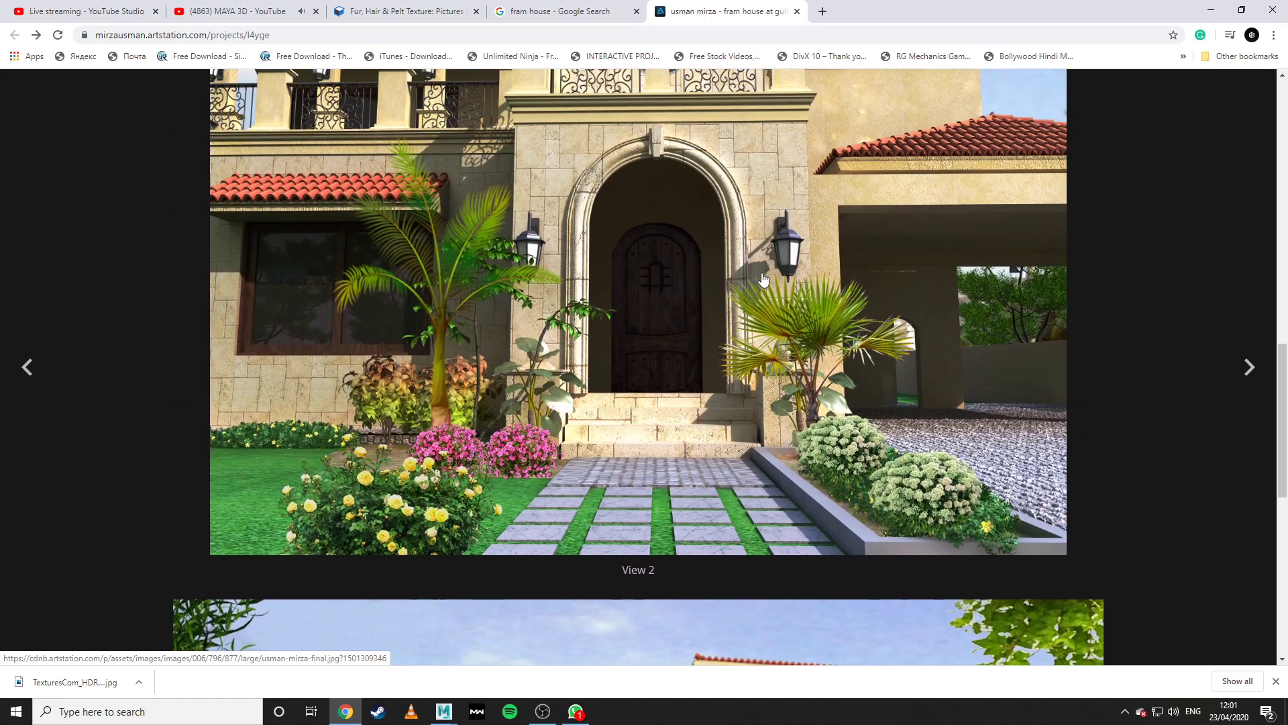
scroll(763, 279, up, 8)
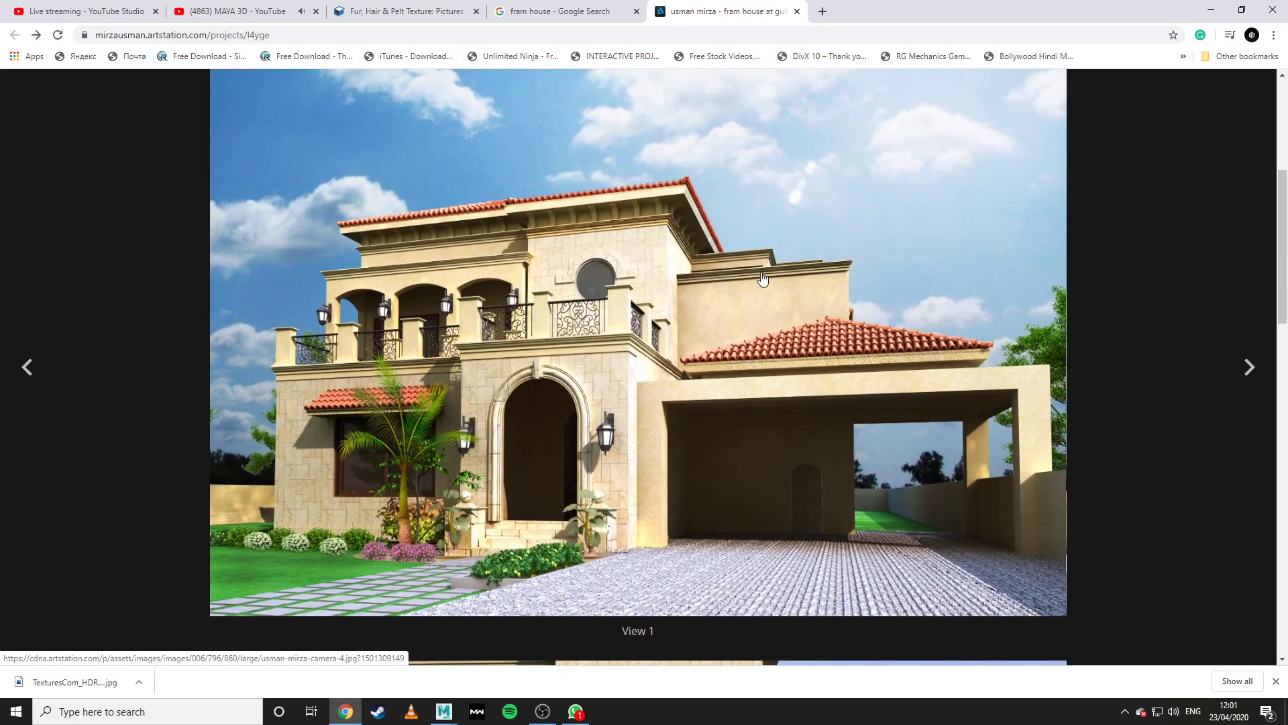
scroll(763, 279, up, 1)
scroll(762, 280, up, 2)
scroll(758, 276, down, 10)
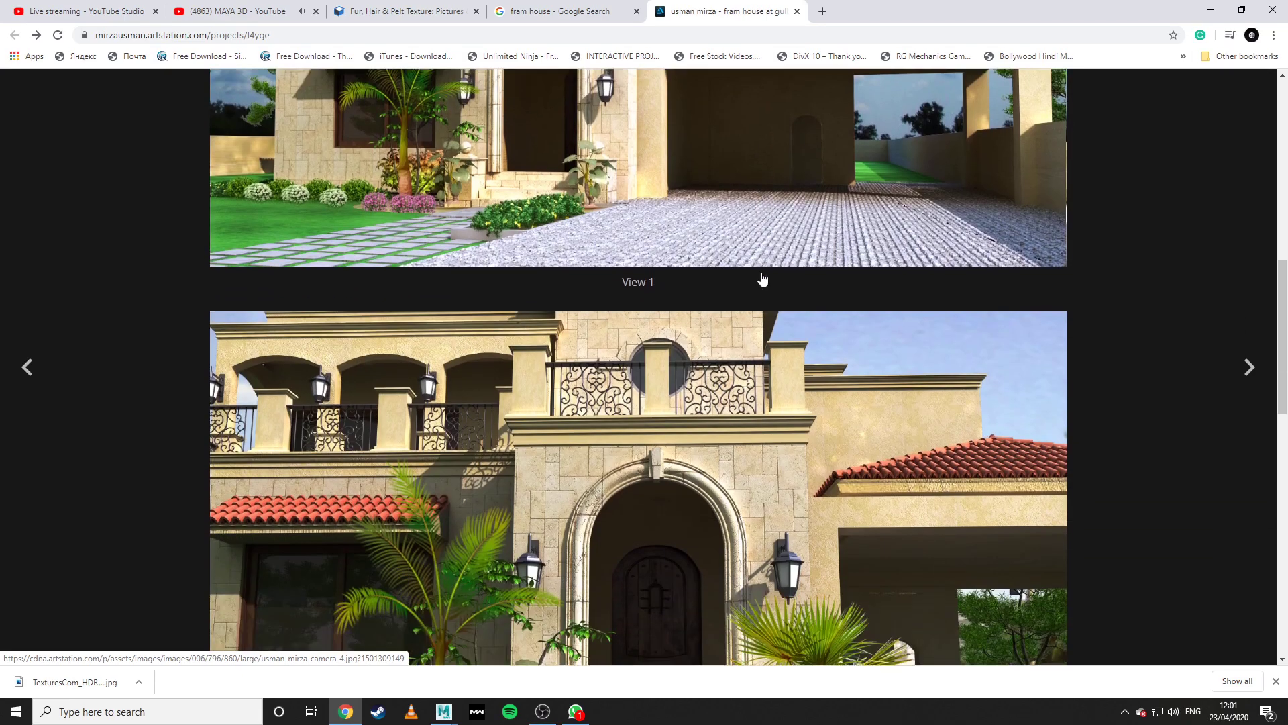
scroll(750, 305, down, 10)
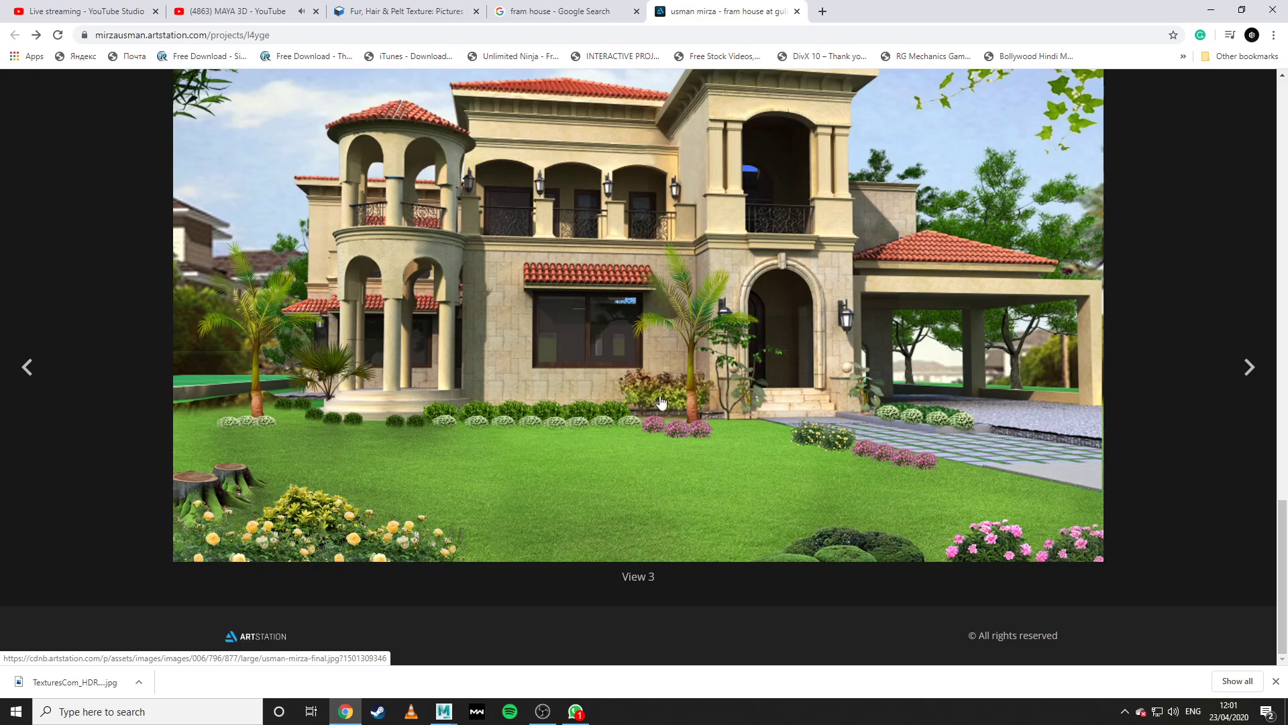
scroll(554, 479, up, 12)
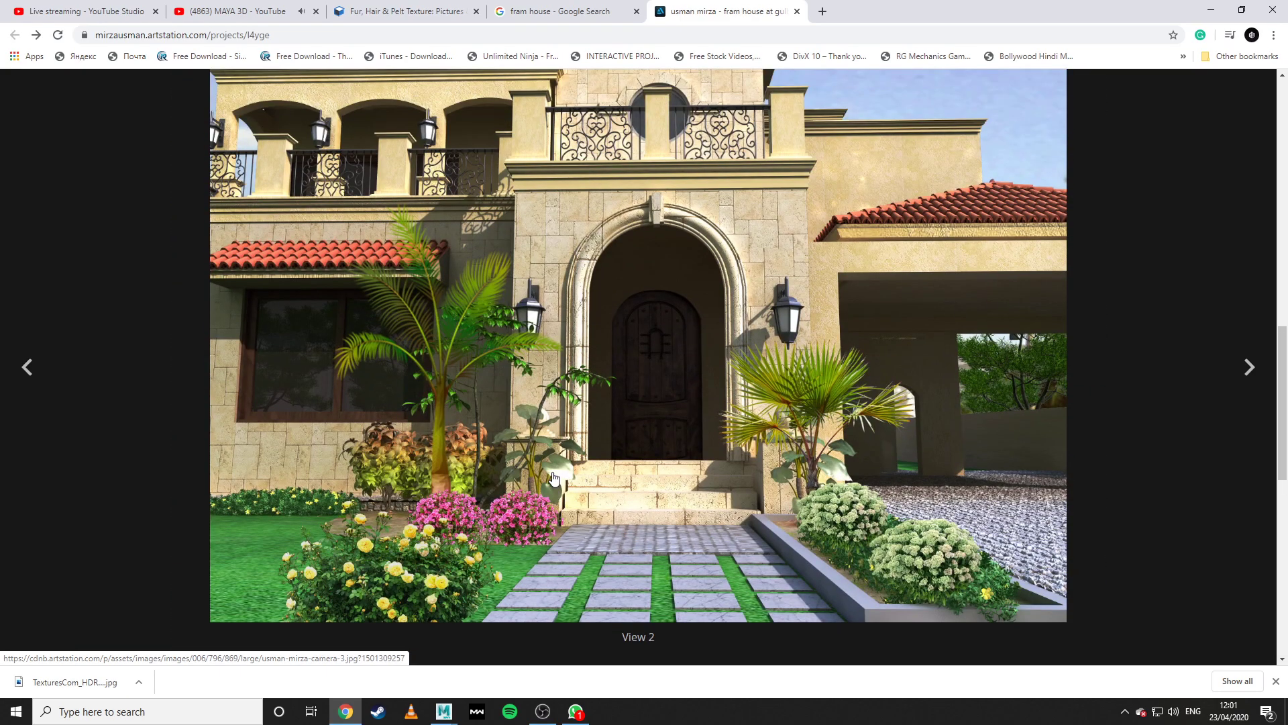
scroll(547, 478, up, 3)
scroll(546, 478, up, 7)
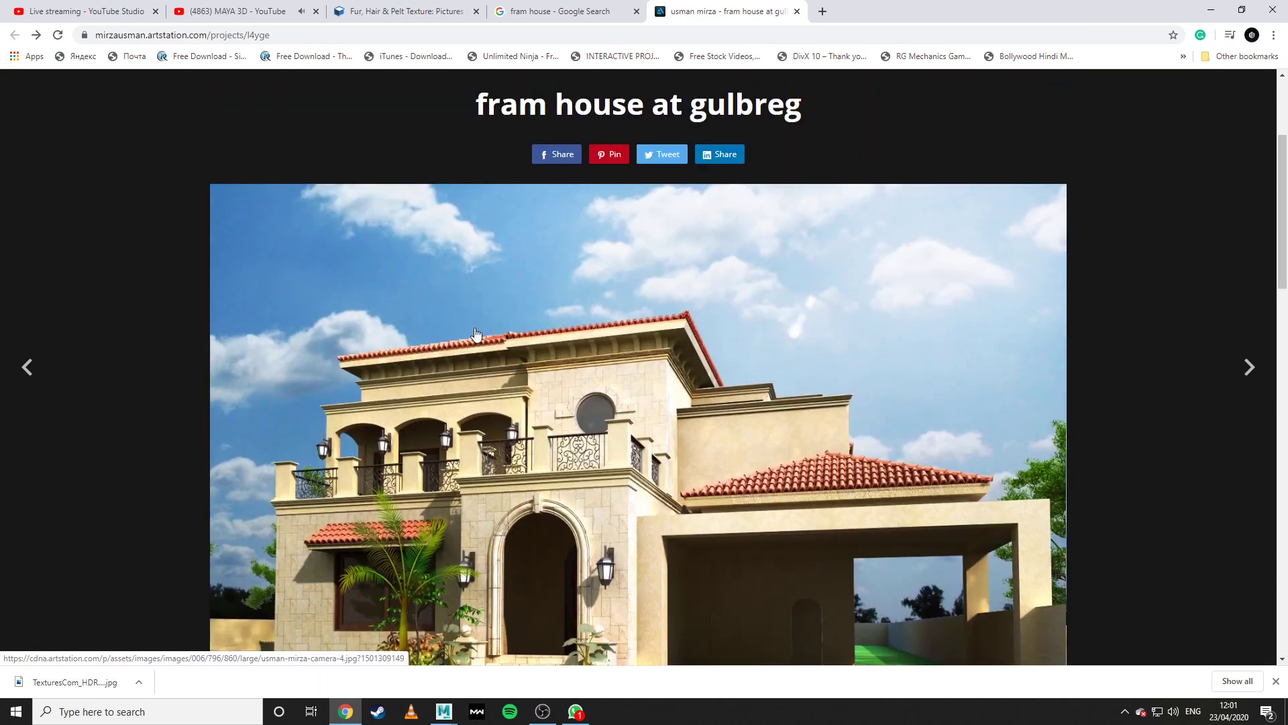
Switch to the YouTube Studio live dashboard and request the end of the MAYA 3D stream.
click(1211, 10)
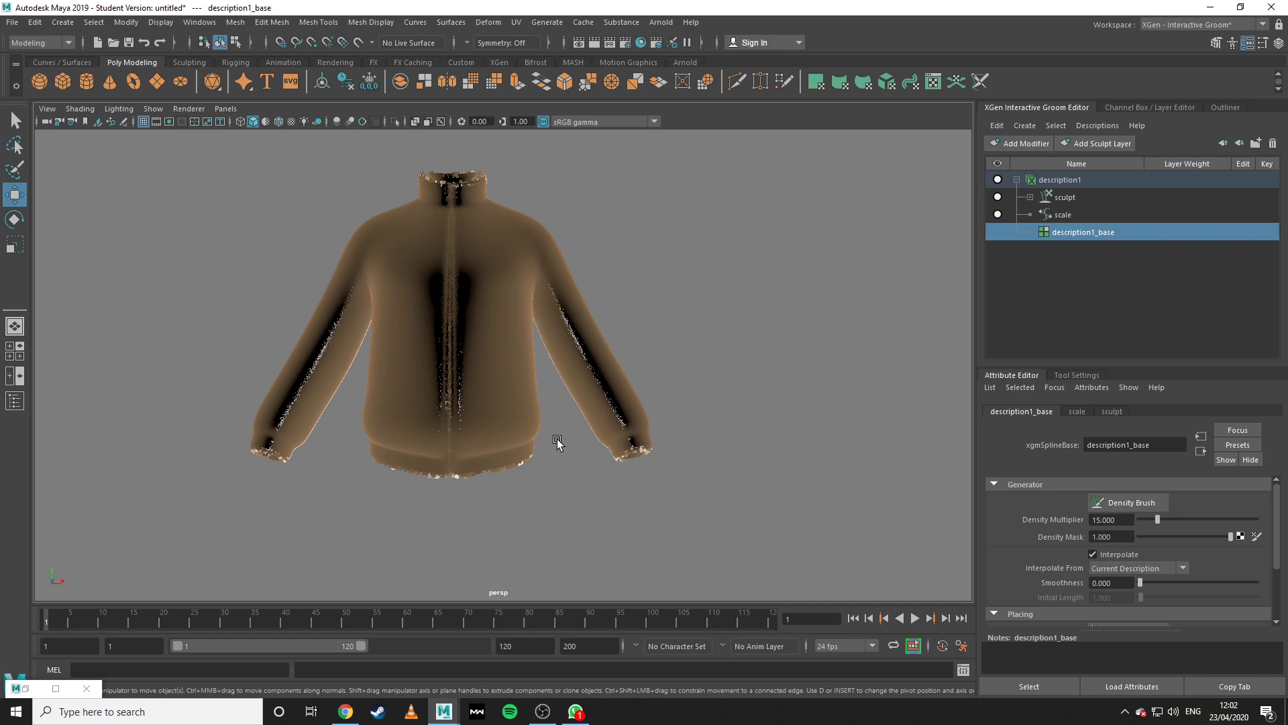
click(360, 714)
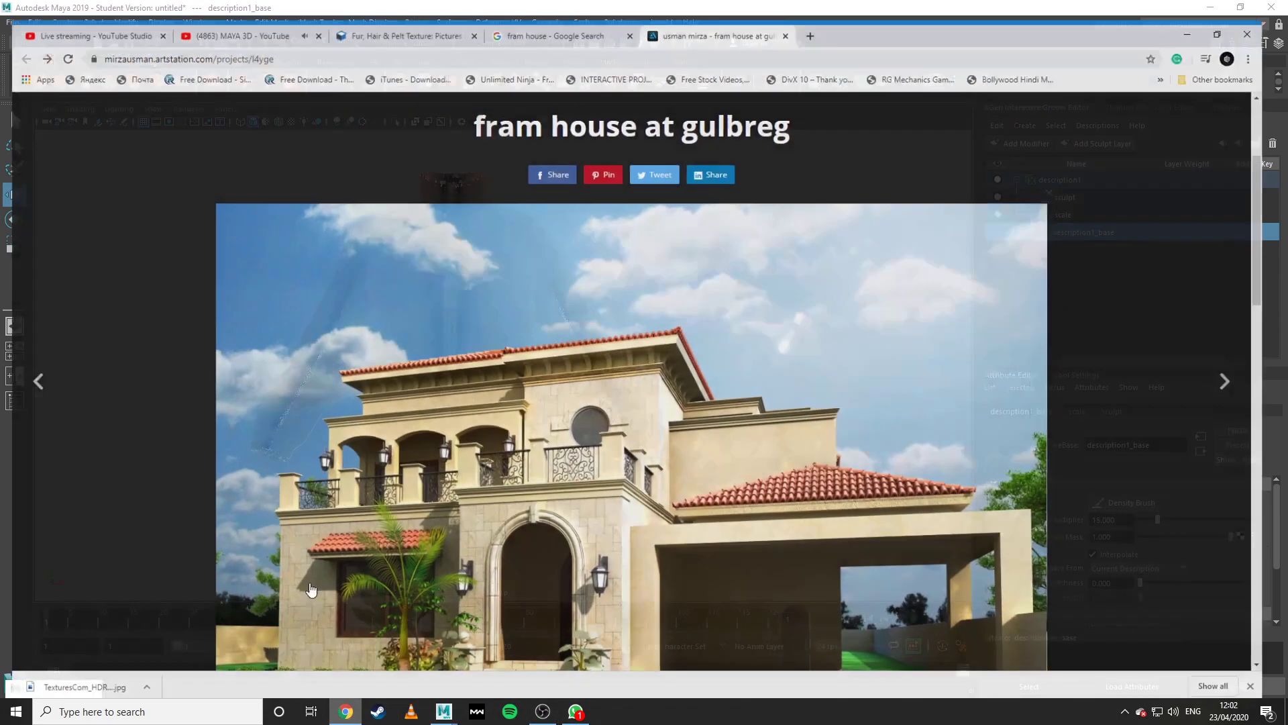
click(74, 11)
click(1182, 93)
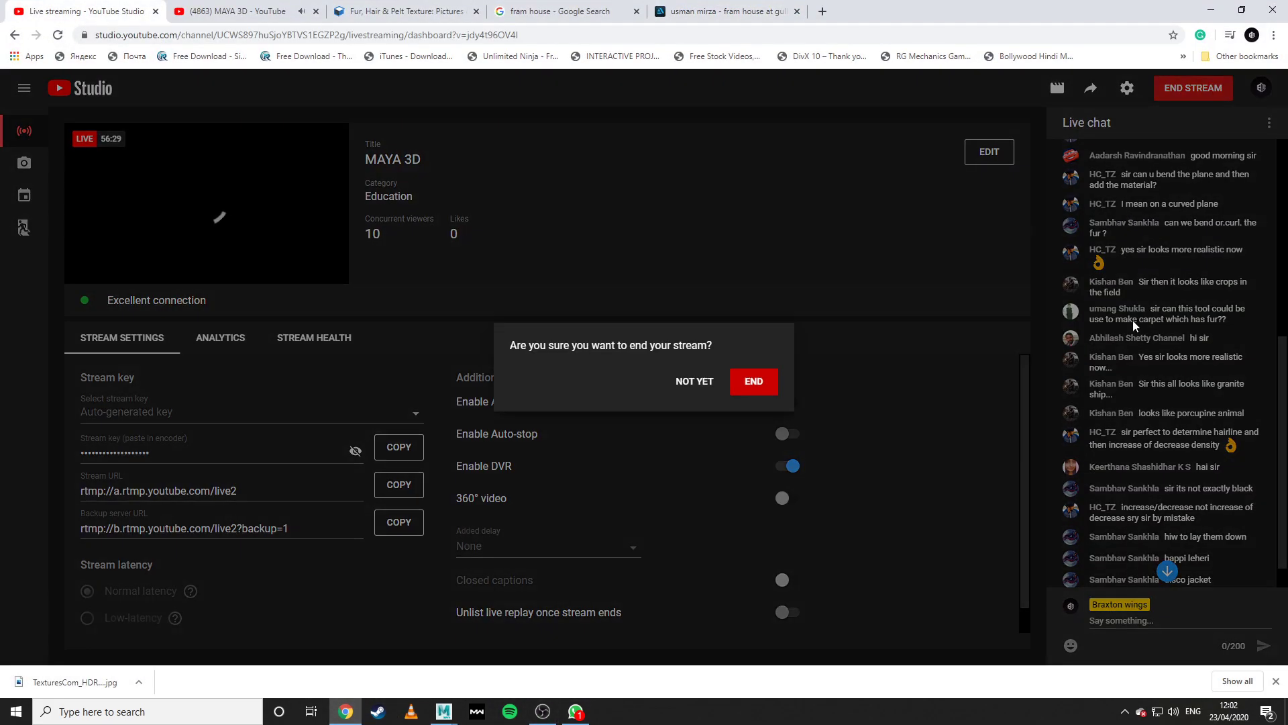